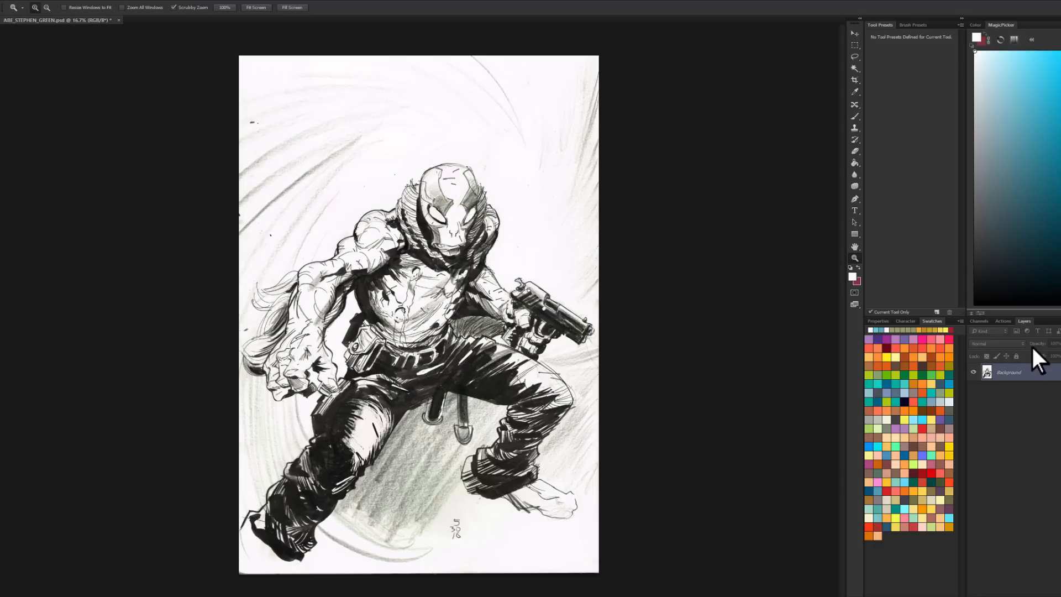
# Step: Convert the background into a layer named INKS and change its blending mode so lower layers show through the white paper
pyautogui.doubleClick(1008, 372)
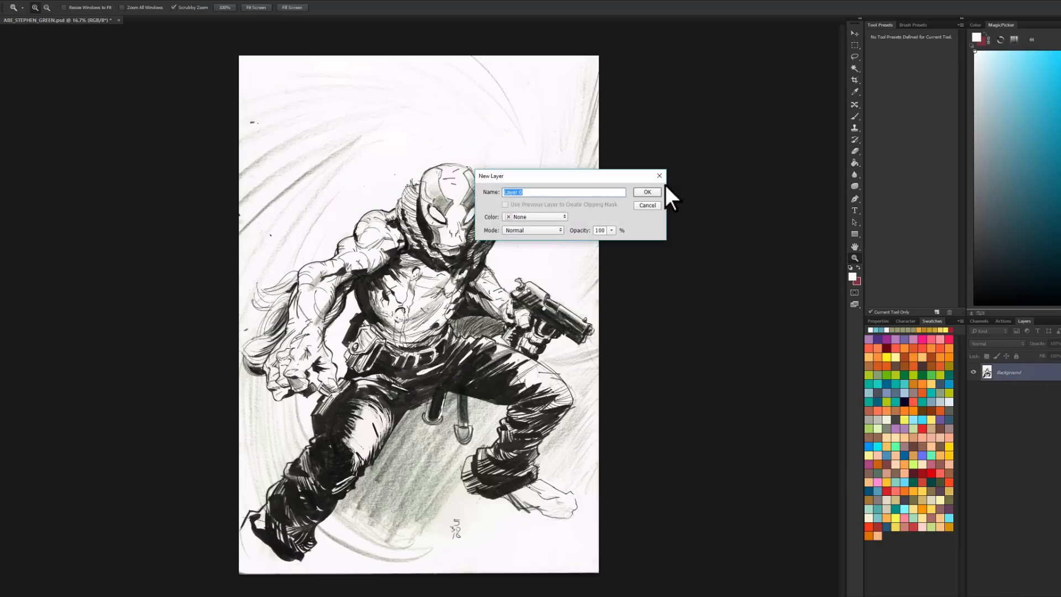
pyautogui.write('in')
pyautogui.press('capslock')
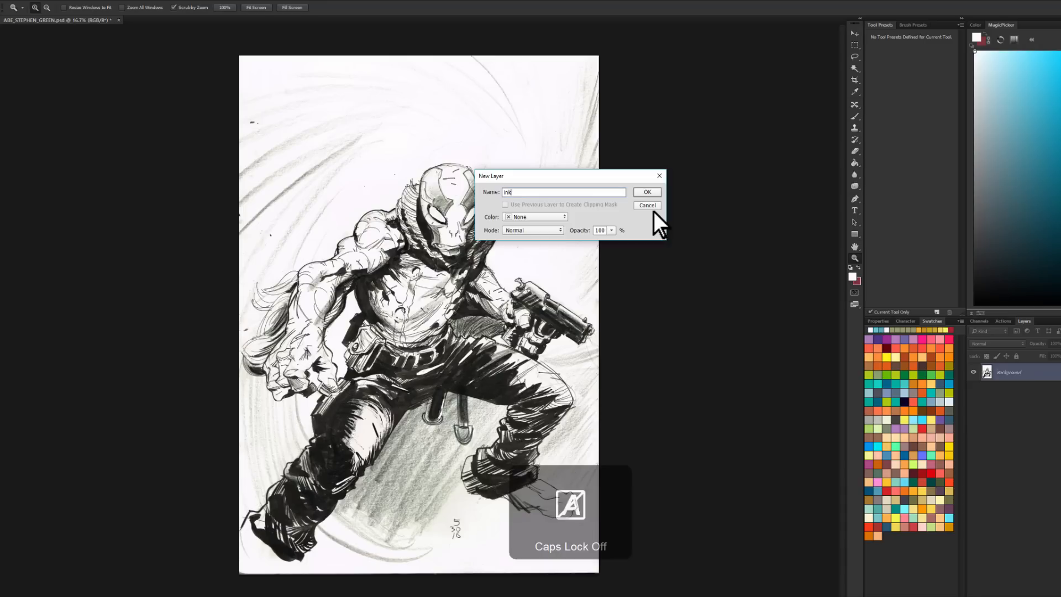
pyautogui.write('INKS')
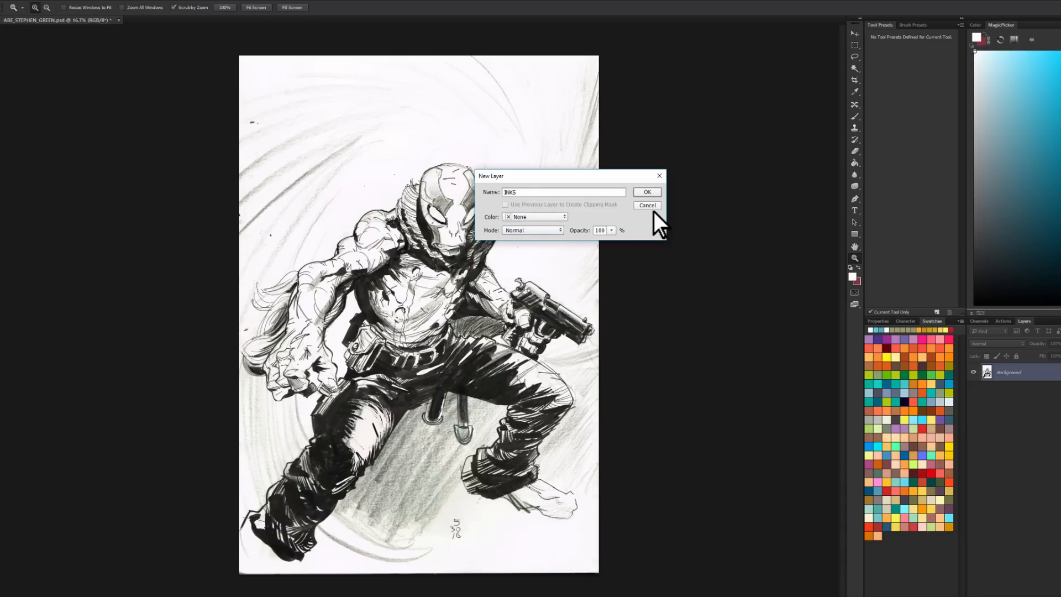
pyautogui.press('Down')
pyautogui.press('Down')
pyautogui.click(646, 191)
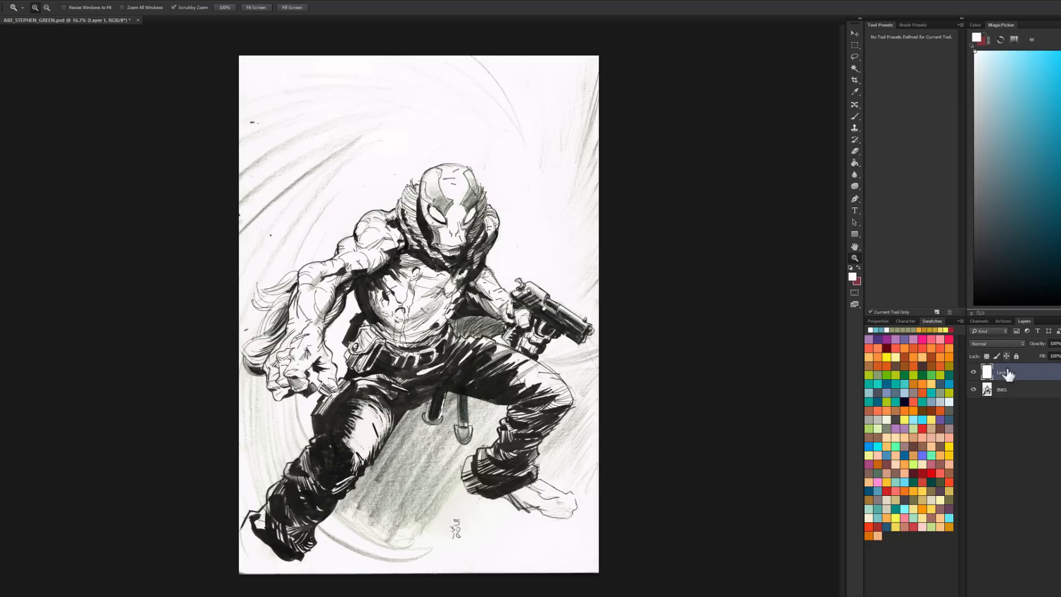
# Step: Place the new empty layer beneath the INKS layer and rename it FLATS
pyautogui.moveTo(1007, 373); pyautogui.dragTo(1009, 417)
pyautogui.doubleClick(1005, 390)
pyautogui.write('FLATS')
pyautogui.press('Return')
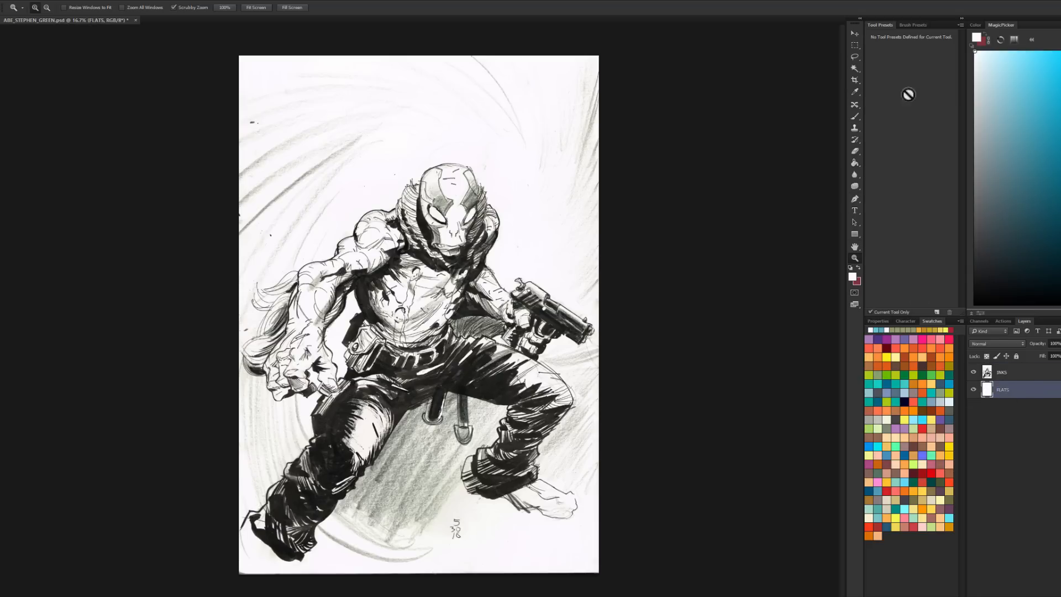
# Step: Fill the whole FLATS layer with a muted dark blue and shift its hue slightly toward teal
pyautogui.click(977, 37)
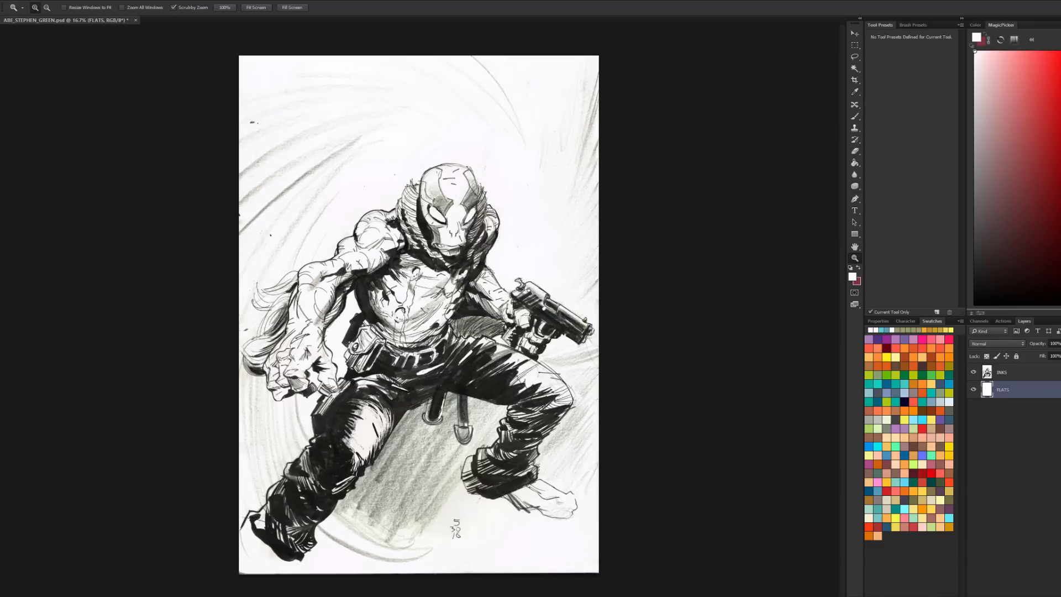
pyautogui.click(1008, 195)
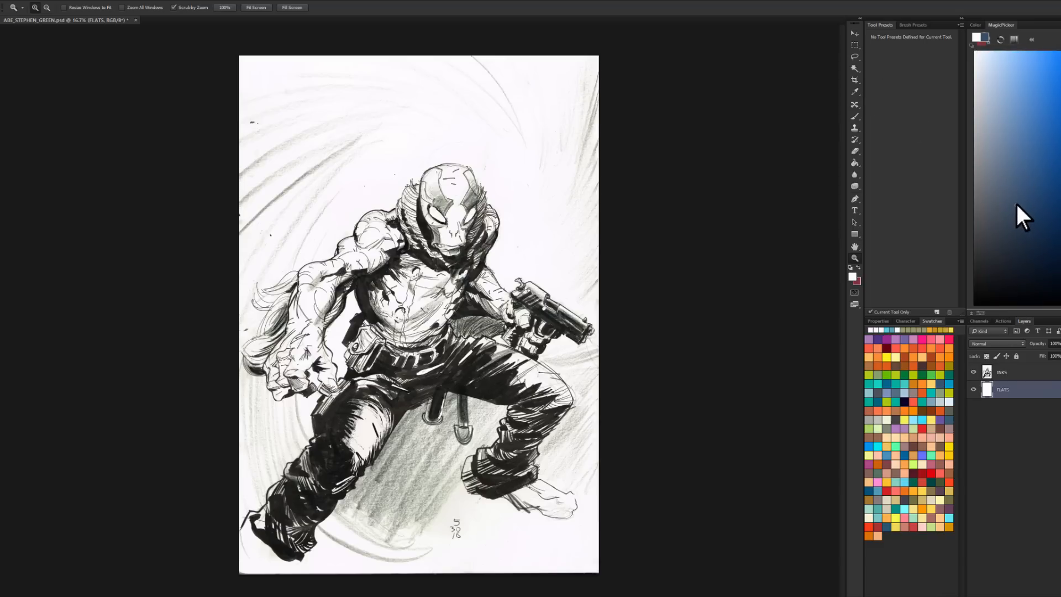
pyautogui.click(1014, 206)
pyautogui.press('g')
pyautogui.click(580, 236)
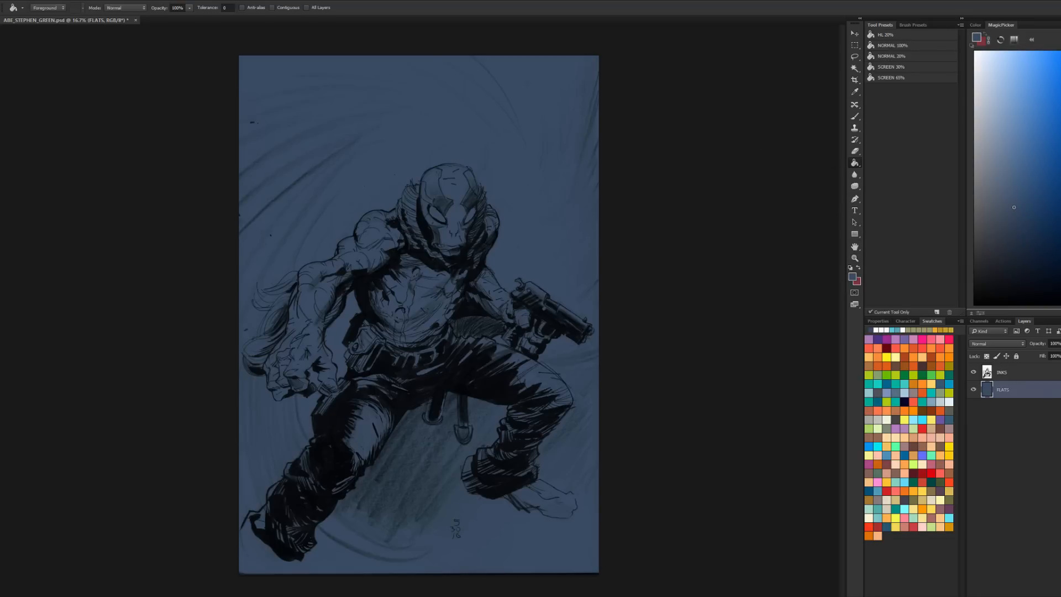
pyautogui.click(1060, 161)
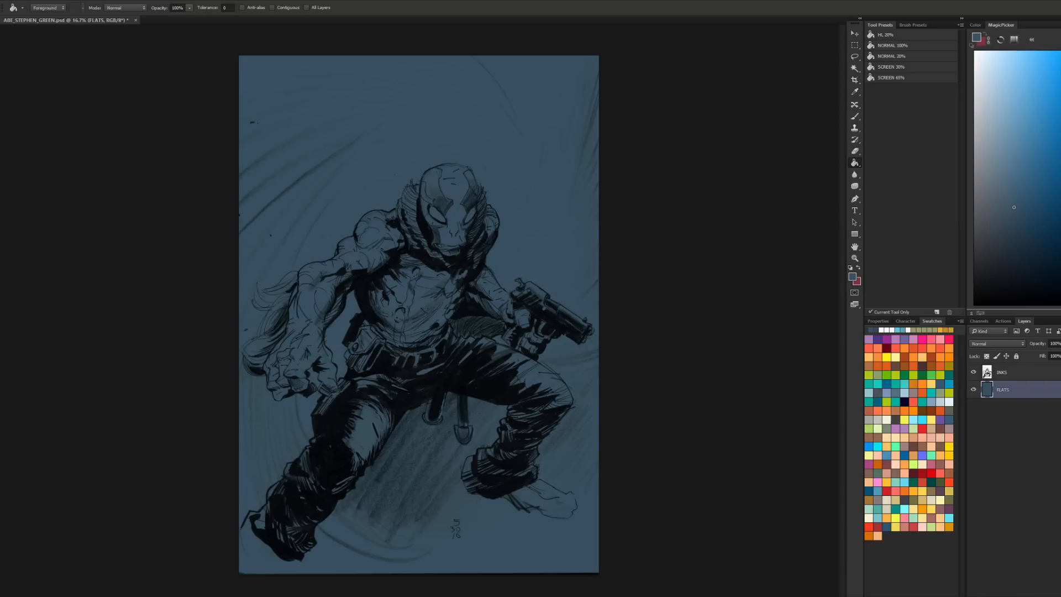
# Step: Start a lasso selection of the figure along the mask's upper left edge and the hood down to the shoulder
pyautogui.press('z')
pyautogui.click(446, 187)
pyautogui.click(445, 187)
pyautogui.moveTo(427, 230); pyautogui.dragTo(552, 274)
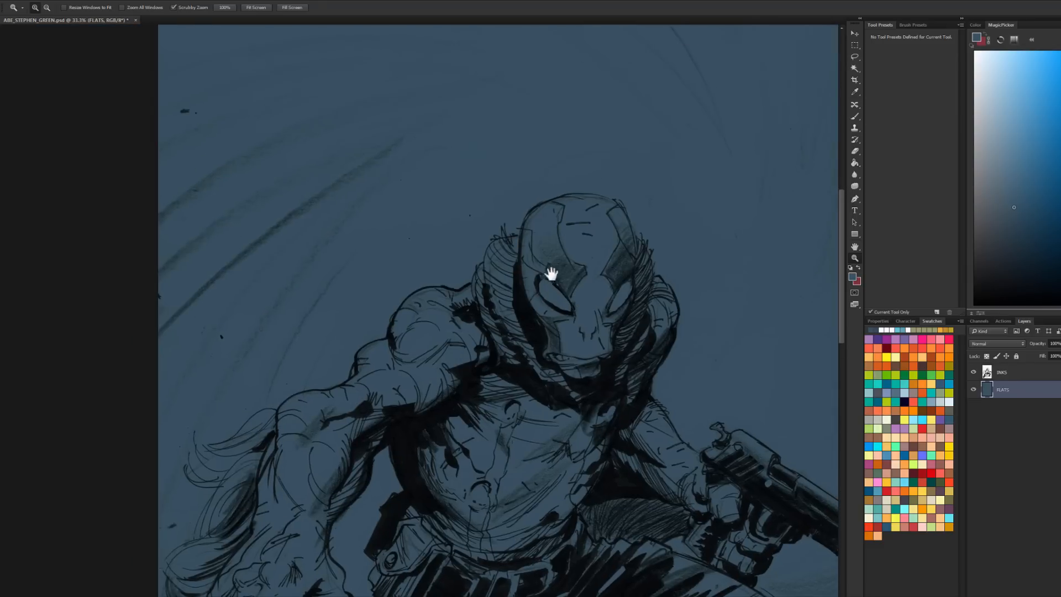
pyautogui.click(586, 253)
pyautogui.press('l')
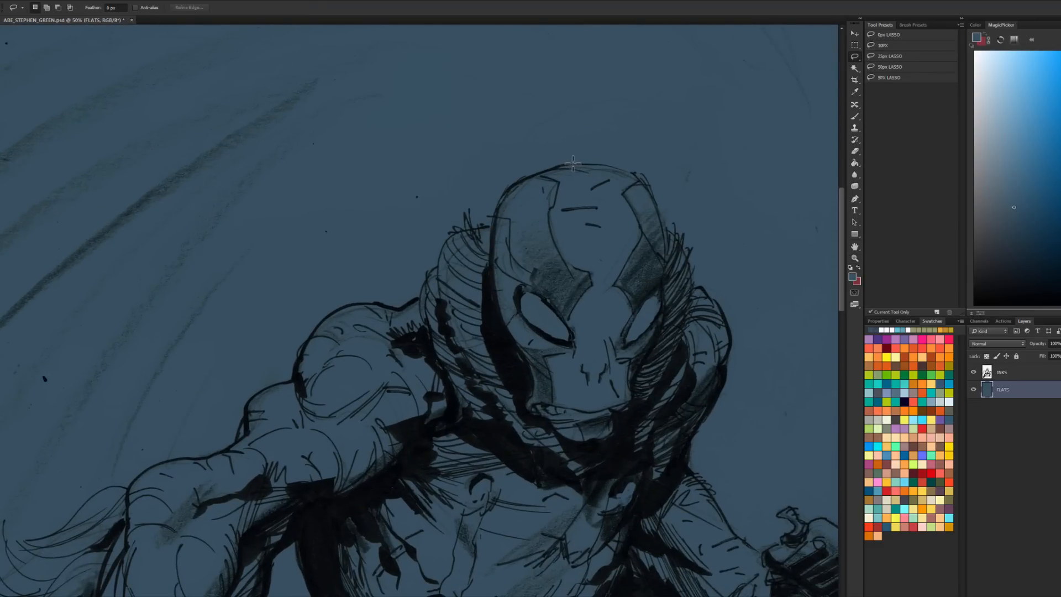
pyautogui.moveTo(500, 197)
pyautogui.mouseDown()
pyautogui.moveTo(493, 226)
pyautogui.moveTo(470, 229)
pyautogui.mouseUp()
pyautogui.moveTo(436, 263)
pyautogui.mouseDown()
pyautogui.moveTo(482, 226)
pyautogui.moveTo(438, 266)
pyautogui.mouseUp()
pyautogui.moveTo(412, 301); pyautogui.dragTo(406, 305)
pyautogui.press('shift')
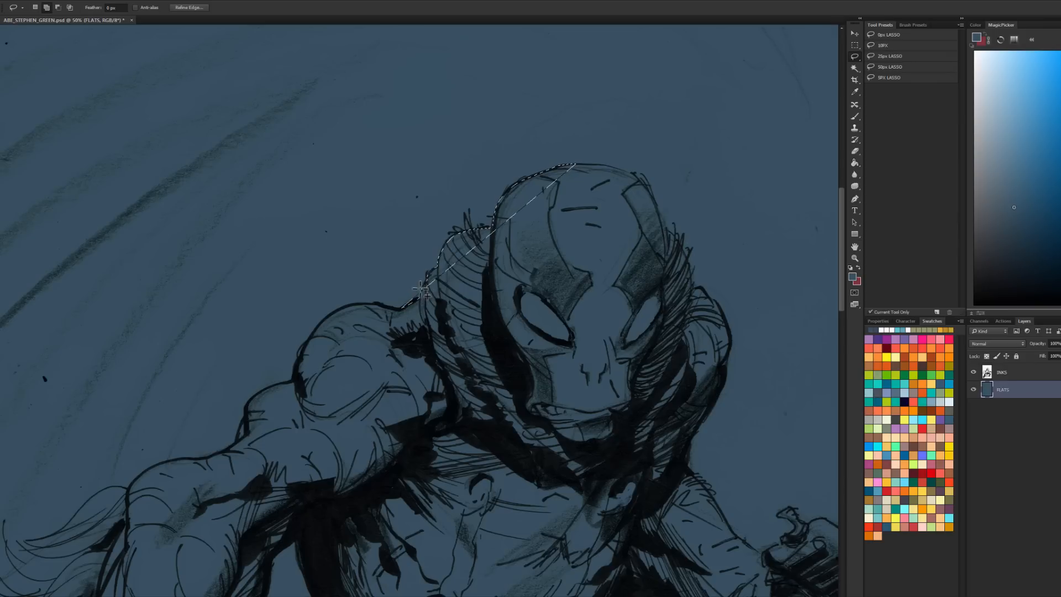
# Step: Add the top of the left shoulder and the neighbouring hood and face areas to the lasso selection
pyautogui.press('alt')
pyautogui.press('alt')
pyautogui.press('shift')
pyautogui.moveTo(414, 306)
pyautogui.mouseDown()
pyautogui.moveTo(358, 302)
pyautogui.moveTo(322, 330)
pyautogui.moveTo(401, 402)
pyautogui.moveTo(545, 301)
pyautogui.mouseUp()
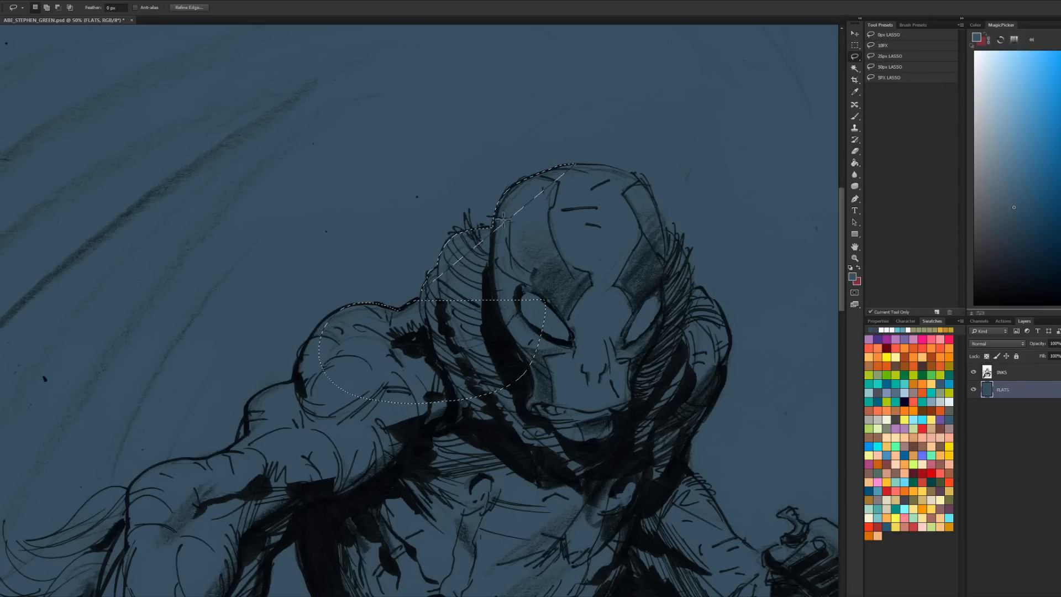
pyautogui.moveTo(416, 301)
pyautogui.mouseDown()
pyautogui.moveTo(599, 317)
pyautogui.moveTo(590, 248)
pyautogui.mouseUp()
pyautogui.press('shift')
pyautogui.moveTo(504, 214)
pyautogui.mouseDown()
pyautogui.moveTo(448, 259)
pyautogui.moveTo(519, 318)
pyautogui.moveTo(608, 217)
pyautogui.mouseUp()
pyautogui.press('shift')
# Step: Extend the selection down the right side of the mask and hood and along the gun arm to the pistol
pyautogui.moveTo(579, 165)
pyautogui.mouseDown()
pyautogui.moveTo(642, 181)
pyautogui.moveTo(689, 281)
pyautogui.moveTo(722, 319)
pyautogui.moveTo(647, 390)
pyautogui.moveTo(533, 356)
pyautogui.mouseUp()
pyautogui.moveTo(575, 177)
pyautogui.mouseDown()
pyautogui.moveTo(525, 188)
pyautogui.moveTo(521, 241)
pyautogui.moveTo(568, 151)
pyautogui.mouseUp()
pyautogui.moveTo(688, 286); pyautogui.dragTo(639, 111)
pyautogui.moveTo(681, 168)
pyautogui.mouseDown()
pyautogui.moveTo(670, 228)
pyautogui.moveTo(633, 281)
pyautogui.moveTo(425, 229)
pyautogui.mouseUp()
pyautogui.moveTo(650, 257)
pyautogui.mouseDown()
pyautogui.moveTo(541, 275)
pyautogui.moveTo(647, 186)
pyautogui.mouseUp()
pyautogui.moveTo(634, 292)
pyautogui.mouseDown()
pyautogui.moveTo(683, 361)
pyautogui.moveTo(713, 382)
pyautogui.moveTo(679, 422)
pyautogui.moveTo(484, 404)
pyautogui.moveTo(417, 176)
pyautogui.mouseUp()
pyautogui.moveTo(740, 354)
pyautogui.mouseDown()
pyautogui.moveTo(556, 223)
pyautogui.moveTo(546, 202)
pyautogui.moveTo(537, 220)
pyautogui.moveTo(552, 186)
pyautogui.moveTo(638, 234)
pyautogui.moveTo(552, 318)
pyautogui.moveTo(508, 199)
pyautogui.mouseUp()
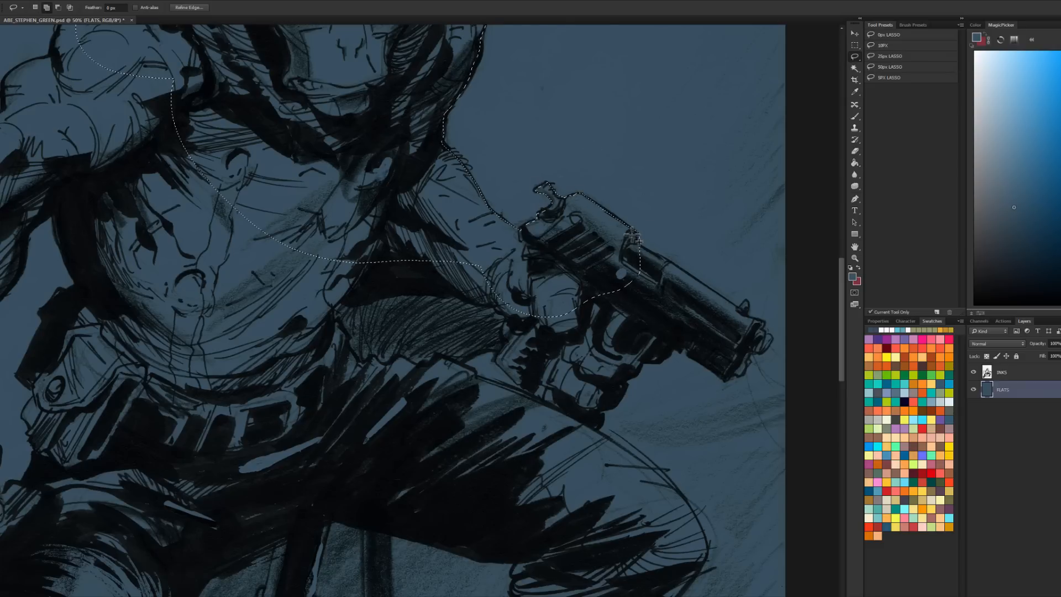
# Step: Add the pistol's barrel and the hand gripping it to the figure selection, following their inked outlines
pyautogui.moveTo(674, 264)
pyautogui.mouseDown()
pyautogui.moveTo(745, 305)
pyautogui.moveTo(765, 332)
pyautogui.moveTo(743, 373)
pyautogui.moveTo(728, 381)
pyautogui.moveTo(730, 335)
pyautogui.moveTo(713, 371)
pyautogui.moveTo(688, 351)
pyautogui.moveTo(644, 360)
pyautogui.moveTo(602, 411)
pyautogui.moveTo(520, 313)
pyautogui.mouseUp()
pyautogui.press('shift')
pyautogui.moveTo(496, 364)
pyautogui.mouseDown()
pyautogui.moveTo(525, 389)
pyautogui.moveTo(524, 279)
pyautogui.mouseUp()
pyautogui.press('shift')
pyautogui.moveTo(523, 385)
pyautogui.mouseDown()
pyautogui.moveTo(575, 441)
pyautogui.moveTo(597, 435)
pyautogui.moveTo(607, 357)
pyautogui.mouseUp()
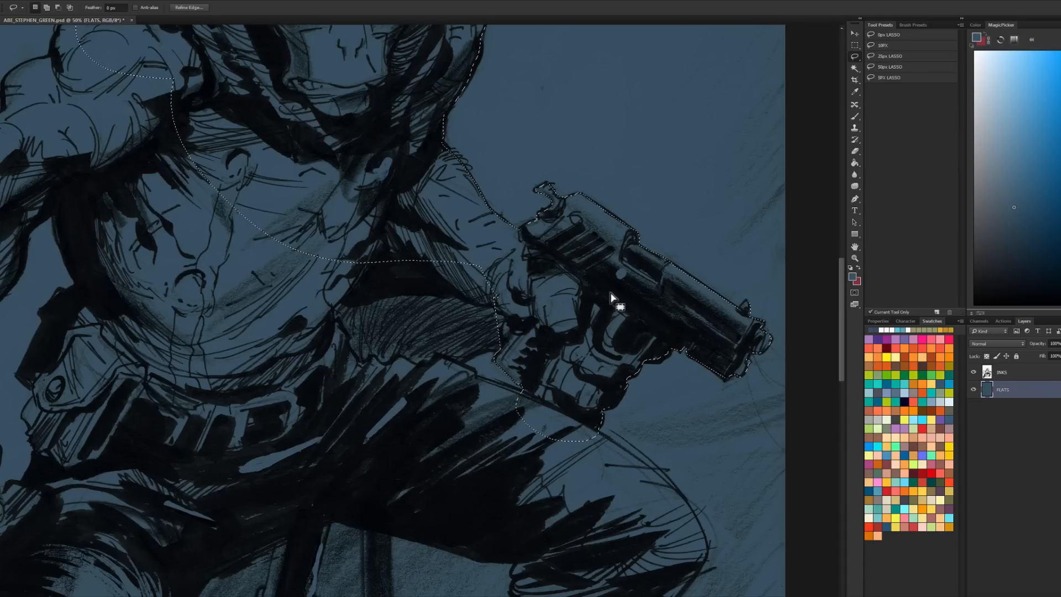
# Step: Add the area between the torso, the gun arm and the top of the thigh to the selection
pyautogui.press('space')
pyautogui.moveTo(523, 283); pyautogui.dragTo(604, 229)
pyautogui.press('shift')
pyautogui.moveTo(580, 297)
pyautogui.mouseDown()
pyautogui.moveTo(547, 306)
pyautogui.moveTo(435, 159)
pyautogui.mouseUp()
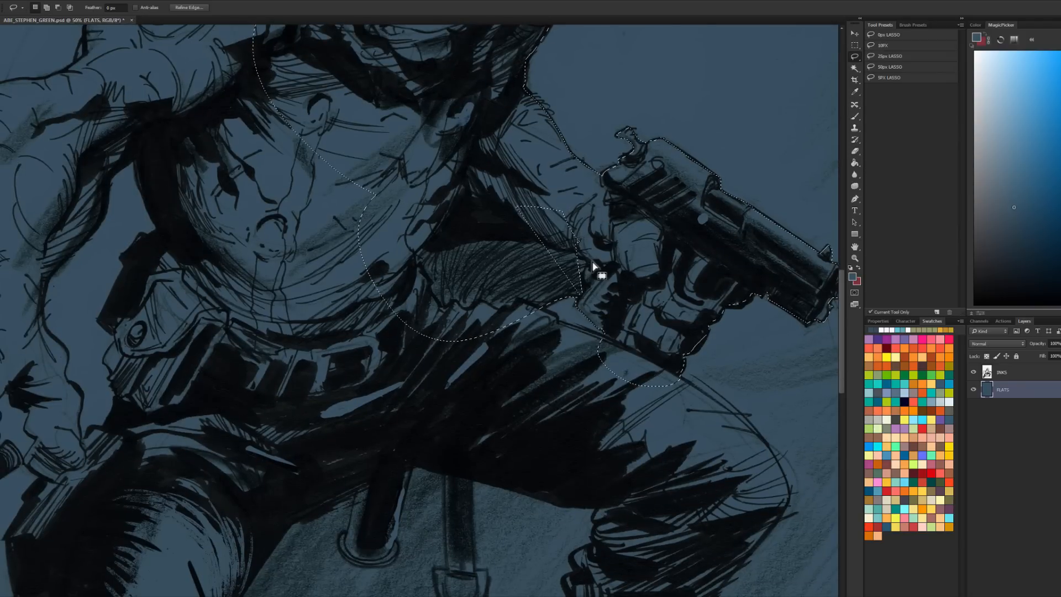
pyautogui.press('shift')
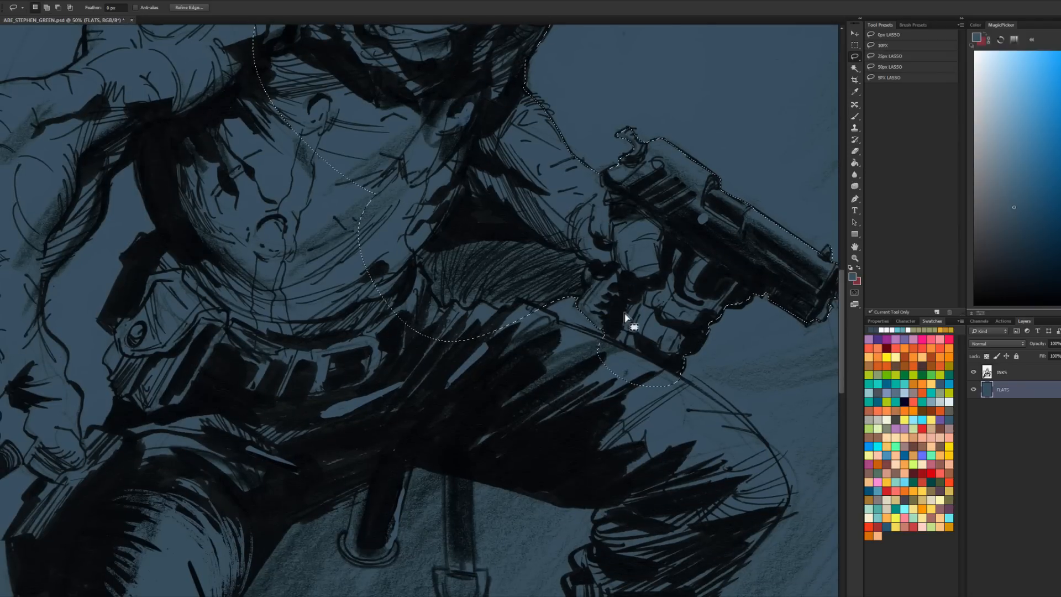
# Step: Add the right thigh and the outer contour of the bent knee to the figure selection
pyautogui.press('space')
pyautogui.moveTo(627, 303); pyautogui.dragTo(583, 161)
pyautogui.moveTo(509, 141)
pyautogui.mouseDown()
pyautogui.moveTo(511, 158)
pyautogui.moveTo(578, 187)
pyautogui.moveTo(549, 267)
pyautogui.moveTo(453, 138)
pyautogui.moveTo(501, 140)
pyautogui.mouseUp()
pyautogui.moveTo(661, 233)
pyautogui.mouseDown()
pyautogui.moveTo(751, 303)
pyautogui.moveTo(768, 329)
pyautogui.moveTo(754, 319)
pyautogui.moveTo(749, 366)
pyautogui.moveTo(736, 259)
pyautogui.mouseUp()
pyautogui.press('space')
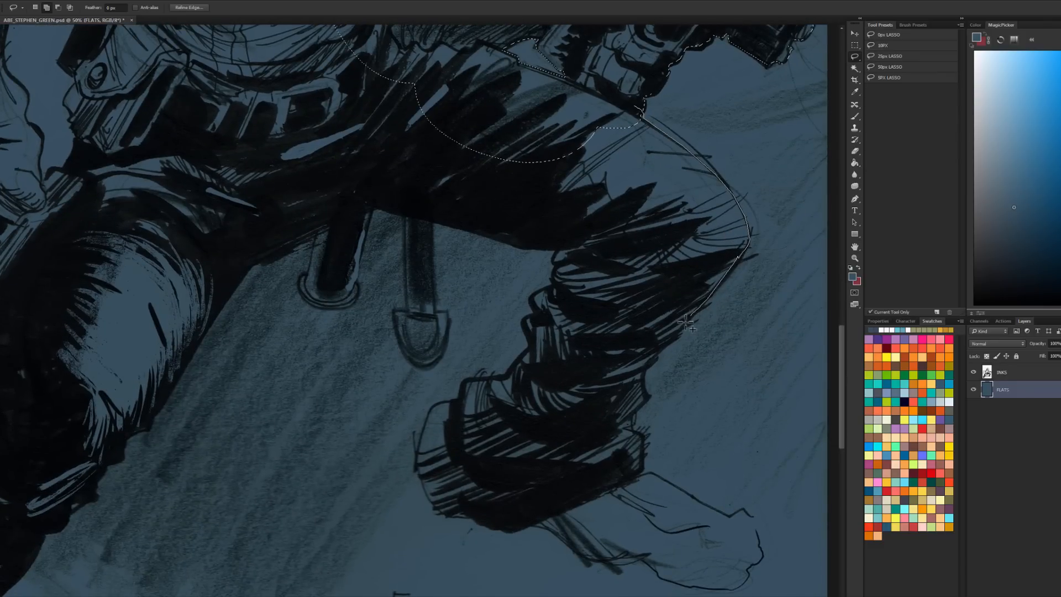
pyautogui.moveTo(655, 351)
pyautogui.mouseDown()
pyautogui.moveTo(596, 313)
pyautogui.moveTo(555, 266)
pyautogui.moveTo(529, 163)
pyautogui.mouseUp()
# Step: Add the right lower leg to the selection, tracing the trouser folds and the wide cuff above the foot
pyautogui.moveTo(554, 261)
pyautogui.mouseDown()
pyautogui.moveTo(523, 358)
pyautogui.moveTo(590, 403)
pyautogui.moveTo(617, 354)
pyautogui.mouseUp()
pyautogui.moveTo(482, 379); pyautogui.dragTo(462, 395)
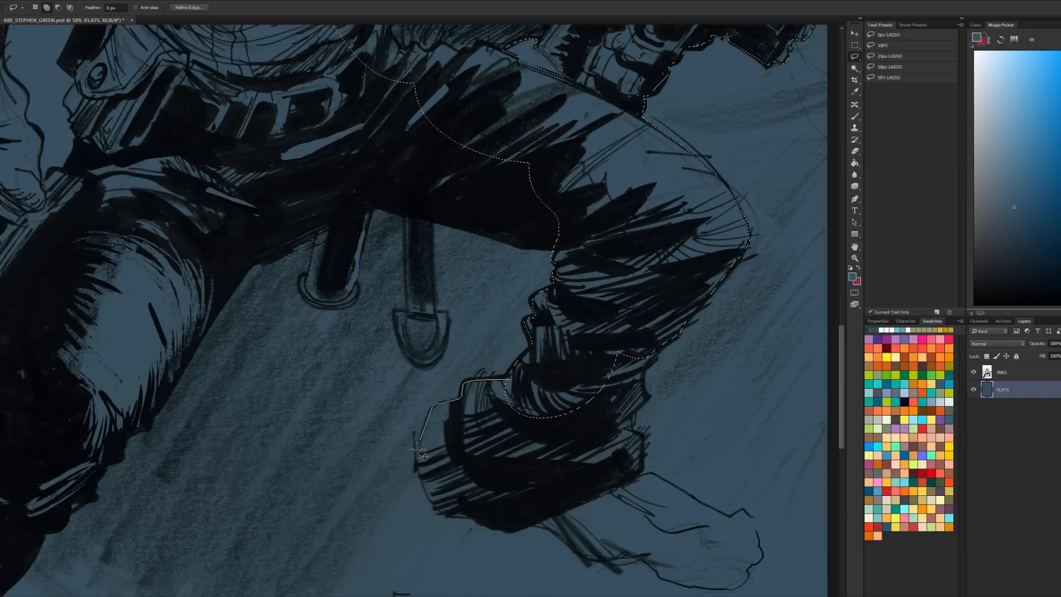
pyautogui.moveTo(445, 515)
pyautogui.mouseDown()
pyautogui.moveTo(542, 473)
pyautogui.moveTo(563, 318)
pyautogui.mouseUp()
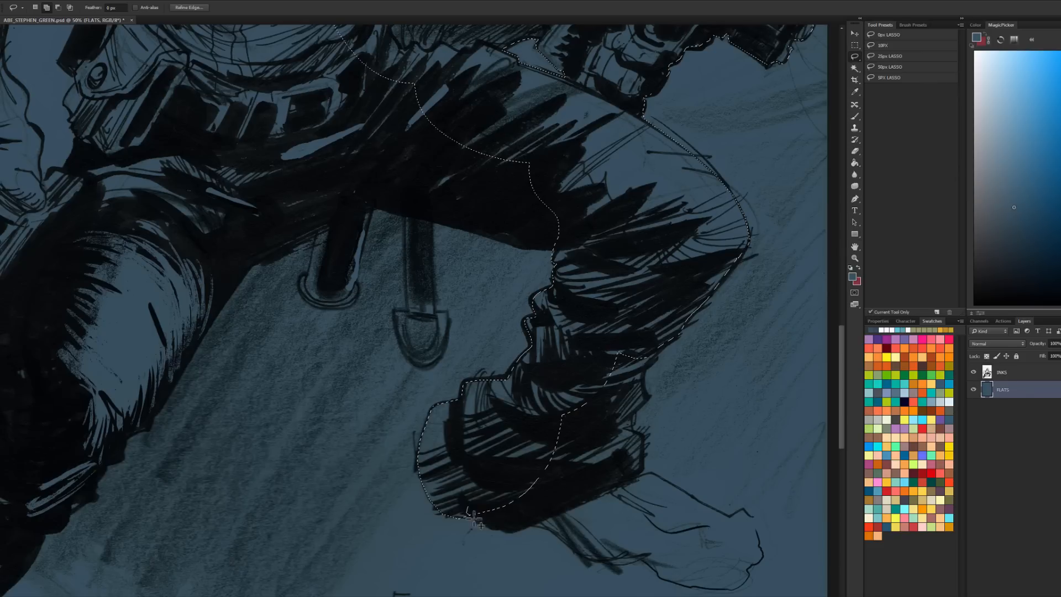
pyautogui.moveTo(508, 533)
pyautogui.mouseDown()
pyautogui.moveTo(622, 488)
pyautogui.moveTo(639, 475)
pyautogui.moveTo(636, 449)
pyautogui.mouseUp()
pyautogui.moveTo(644, 367); pyautogui.dragTo(648, 358)
# Step: Add the bare foot below the right trouser cuff to the selection and include the gap at the ankle
pyautogui.moveTo(634, 423)
pyautogui.mouseDown()
pyautogui.moveTo(635, 486)
pyautogui.moveTo(726, 512)
pyautogui.moveTo(744, 318)
pyautogui.mouseUp()
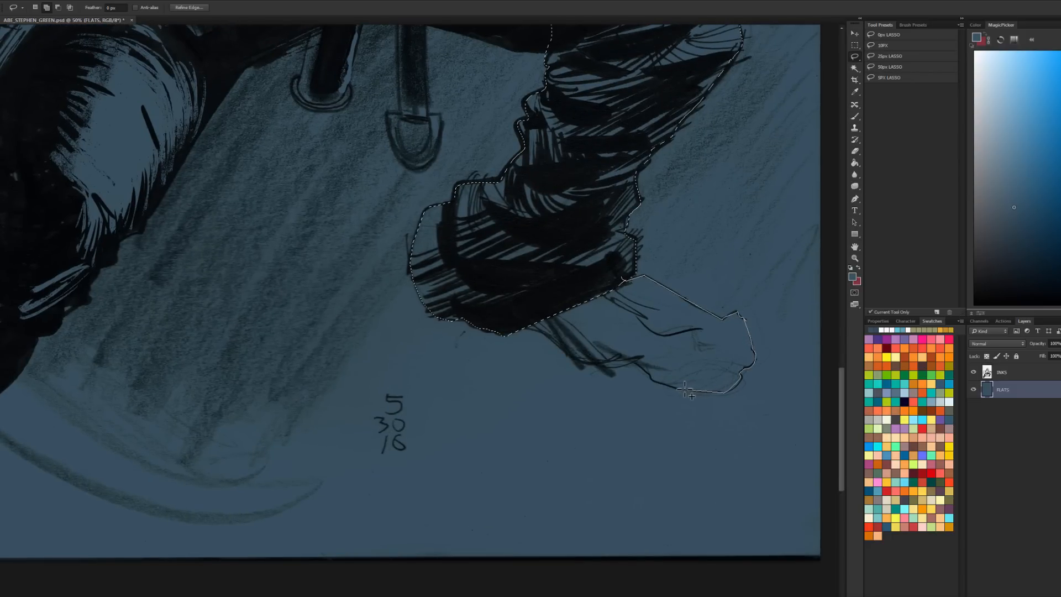
pyautogui.moveTo(650, 379); pyautogui.dragTo(647, 364)
pyautogui.moveTo(545, 335); pyautogui.dragTo(514, 326)
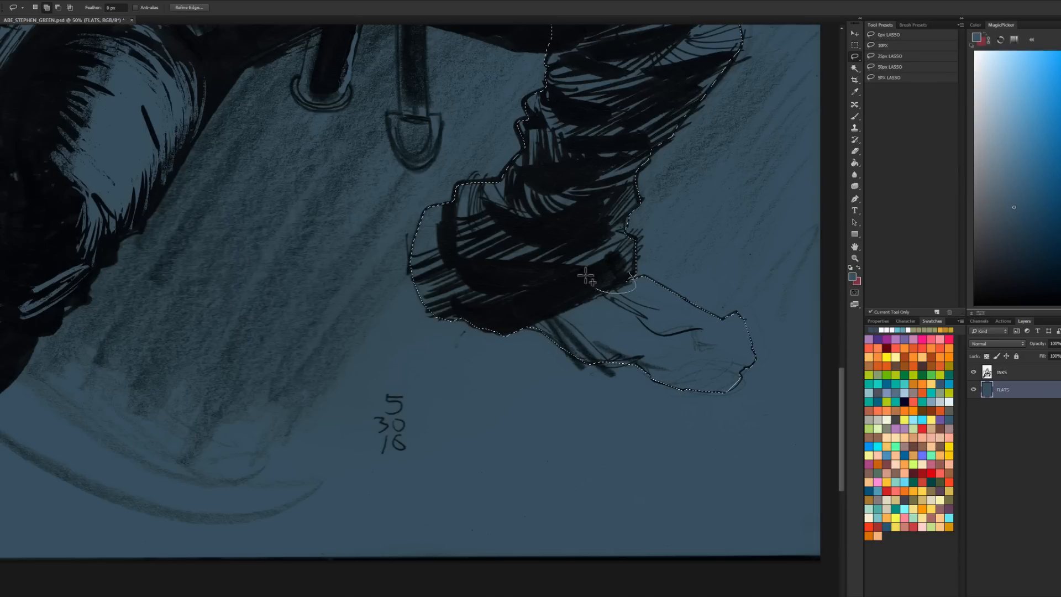
pyautogui.press('shift')
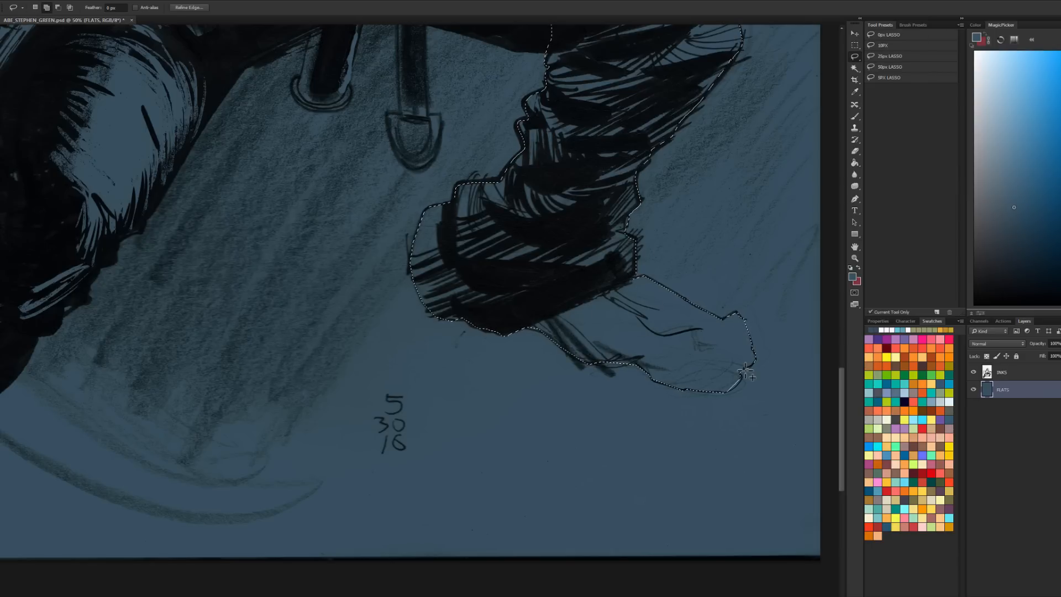
# Step: Add the underside of the crotch and right thigh plus the two hanging straps to the selection
pyautogui.press('space')
pyautogui.moveTo(551, 199)
pyautogui.mouseDown()
pyautogui.moveTo(584, 355)
pyautogui.moveTo(670, 442)
pyautogui.mouseUp()
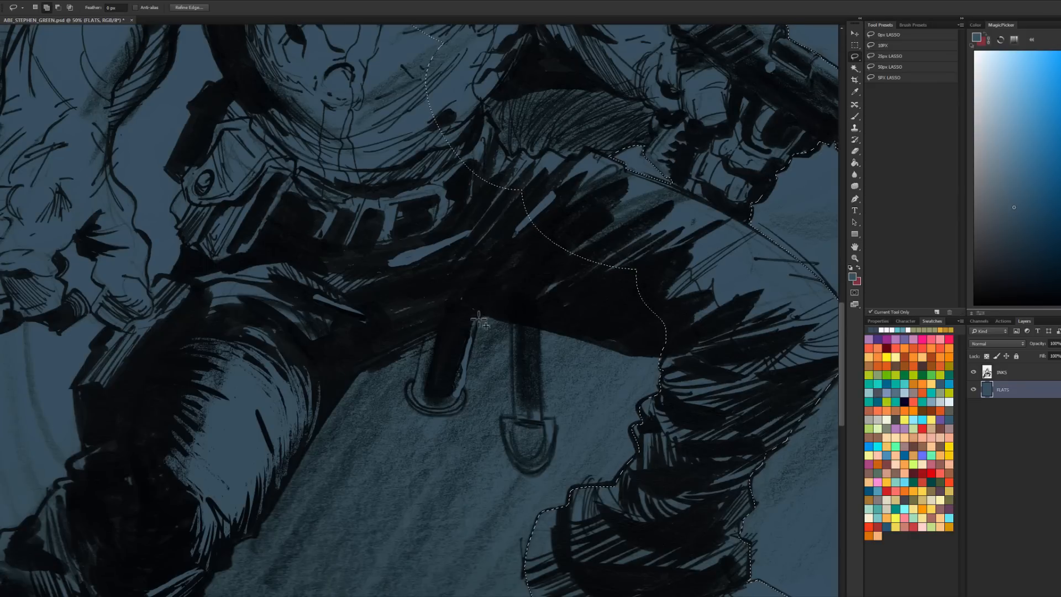
pyautogui.moveTo(481, 317)
pyautogui.mouseDown()
pyautogui.moveTo(510, 323)
pyautogui.moveTo(512, 374)
pyautogui.mouseUp()
pyautogui.moveTo(514, 416)
pyautogui.mouseDown()
pyautogui.moveTo(537, 427)
pyautogui.moveTo(505, 441)
pyautogui.moveTo(515, 463)
pyautogui.mouseUp()
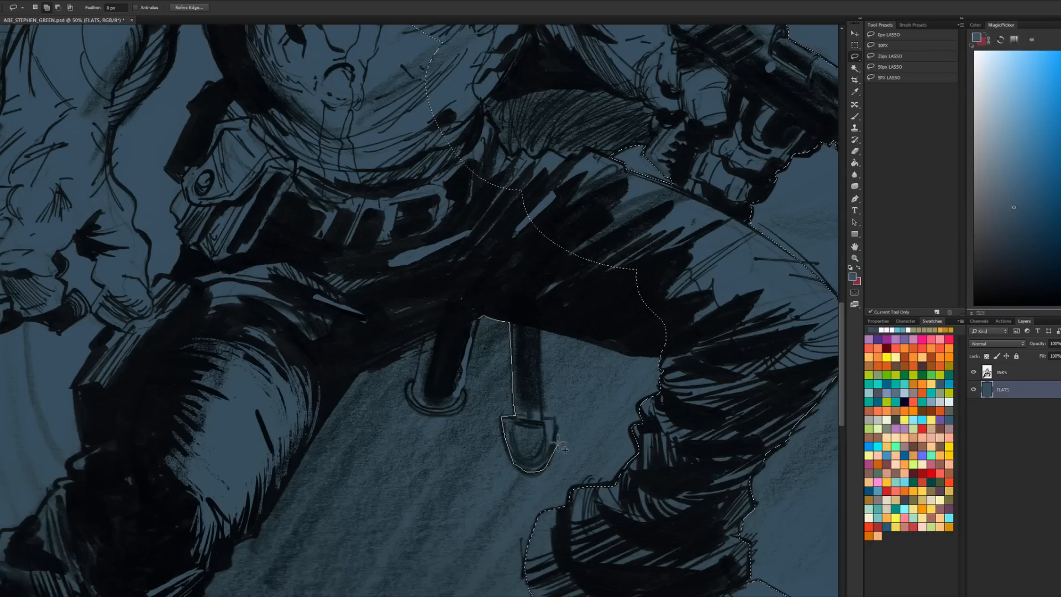
pyautogui.moveTo(540, 385); pyautogui.dragTo(537, 343)
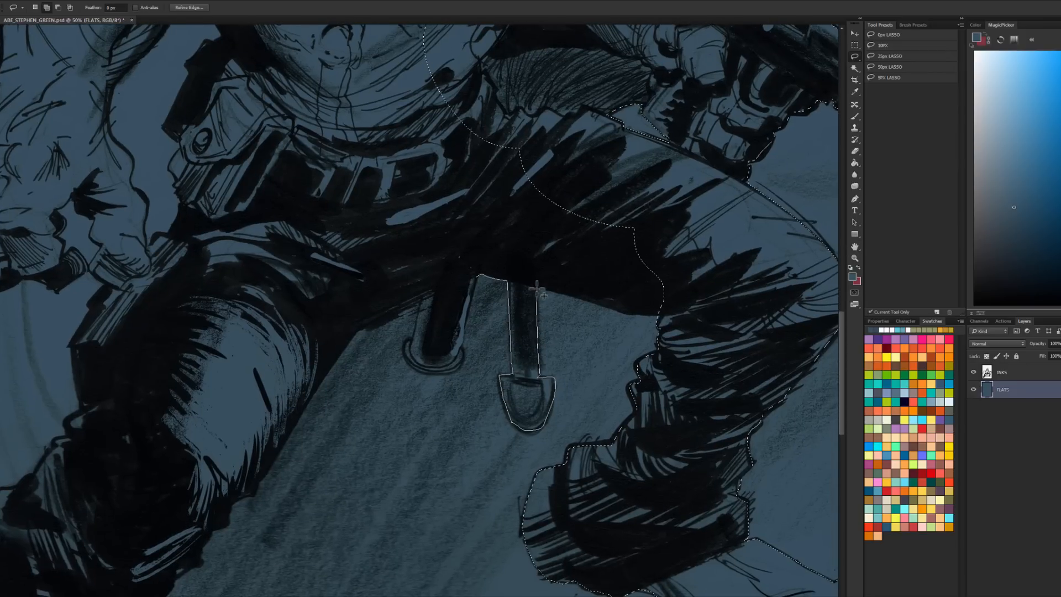
pyautogui.moveTo(561, 294)
pyautogui.mouseDown()
pyautogui.moveTo(645, 318)
pyautogui.moveTo(710, 266)
pyautogui.moveTo(629, 168)
pyautogui.moveTo(552, 122)
pyautogui.moveTo(463, 120)
pyautogui.moveTo(400, 199)
pyautogui.moveTo(398, 251)
pyautogui.mouseUp()
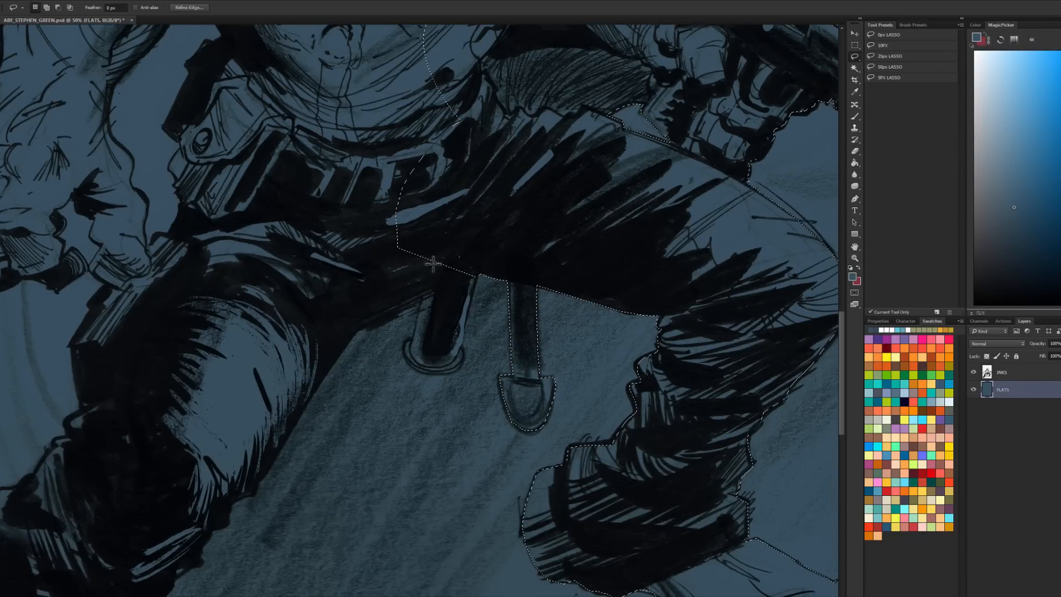
pyautogui.moveTo(419, 300)
pyautogui.mouseDown()
pyautogui.moveTo(415, 348)
pyautogui.moveTo(426, 373)
pyautogui.moveTo(466, 345)
pyautogui.moveTo(479, 276)
pyautogui.moveTo(471, 235)
pyautogui.moveTo(634, 209)
pyautogui.moveTo(701, 183)
pyautogui.mouseUp()
# Step: Add the entire left leg and foot to the selection, tracing its inner and outer contours up to the hip
pyautogui.moveTo(610, 236)
pyautogui.mouseDown()
pyautogui.moveTo(546, 266)
pyautogui.moveTo(450, 421)
pyautogui.moveTo(550, 222)
pyautogui.moveTo(523, 235)
pyautogui.moveTo(490, 298)
pyautogui.moveTo(469, 304)
pyautogui.moveTo(422, 373)
pyautogui.moveTo(385, 402)
pyautogui.moveTo(371, 424)
pyautogui.moveTo(373, 471)
pyautogui.moveTo(341, 496)
pyautogui.moveTo(302, 564)
pyautogui.moveTo(176, 587)
pyautogui.moveTo(102, 496)
pyautogui.moveTo(142, 424)
pyautogui.mouseUp()
pyautogui.moveTo(163, 390); pyautogui.dragTo(181, 367)
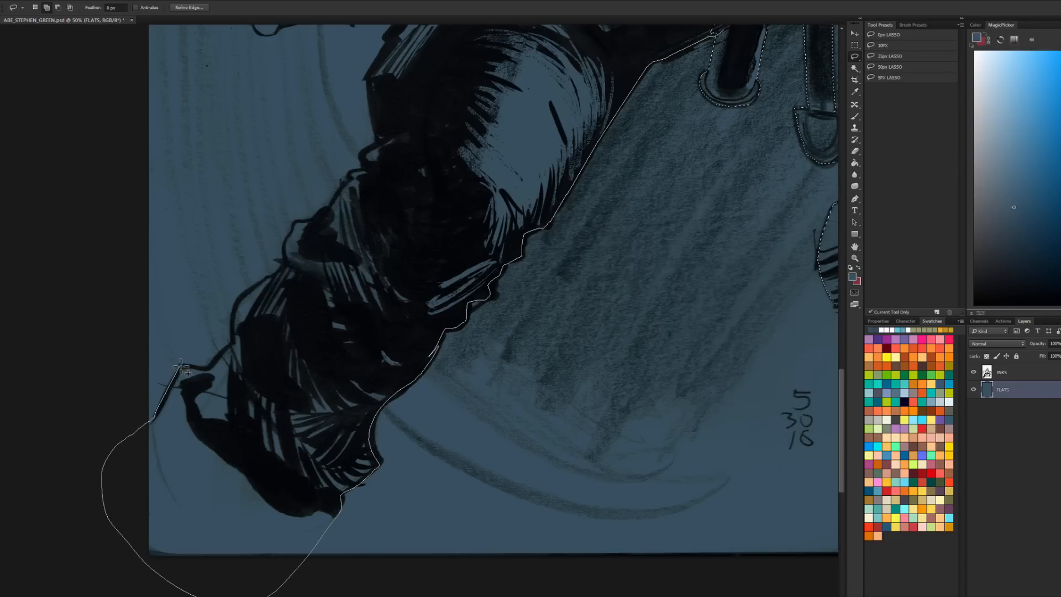
pyautogui.moveTo(239, 298)
pyautogui.mouseDown()
pyautogui.moveTo(281, 266)
pyautogui.moveTo(289, 234)
pyautogui.moveTo(213, 404)
pyautogui.moveTo(270, 349)
pyautogui.mouseUp()
pyautogui.moveTo(301, 313)
pyautogui.mouseDown()
pyautogui.moveTo(293, 241)
pyautogui.moveTo(493, 152)
pyautogui.moveTo(387, 348)
pyautogui.moveTo(465, 253)
pyautogui.moveTo(603, 226)
pyautogui.moveTo(610, 274)
pyautogui.moveTo(597, 256)
pyautogui.mouseUp()
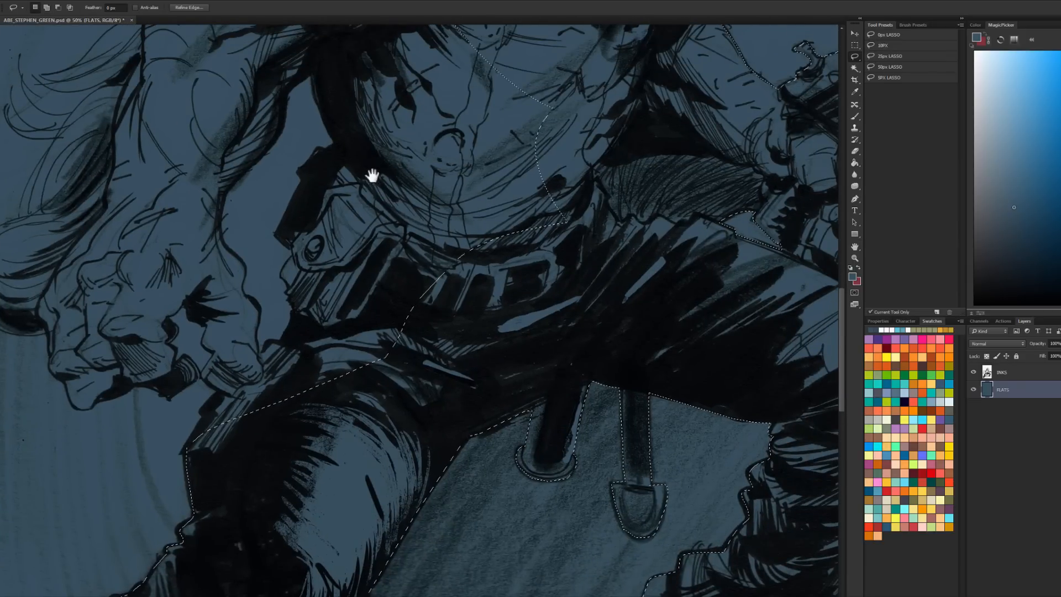
# Step: Extend the selection from the left shoulder along the upper arm's outer edge to the elbow
pyautogui.moveTo(372, 175); pyautogui.dragTo(507, 383)
pyautogui.moveTo(557, 67); pyautogui.dragTo(503, 316)
pyautogui.press('shift')
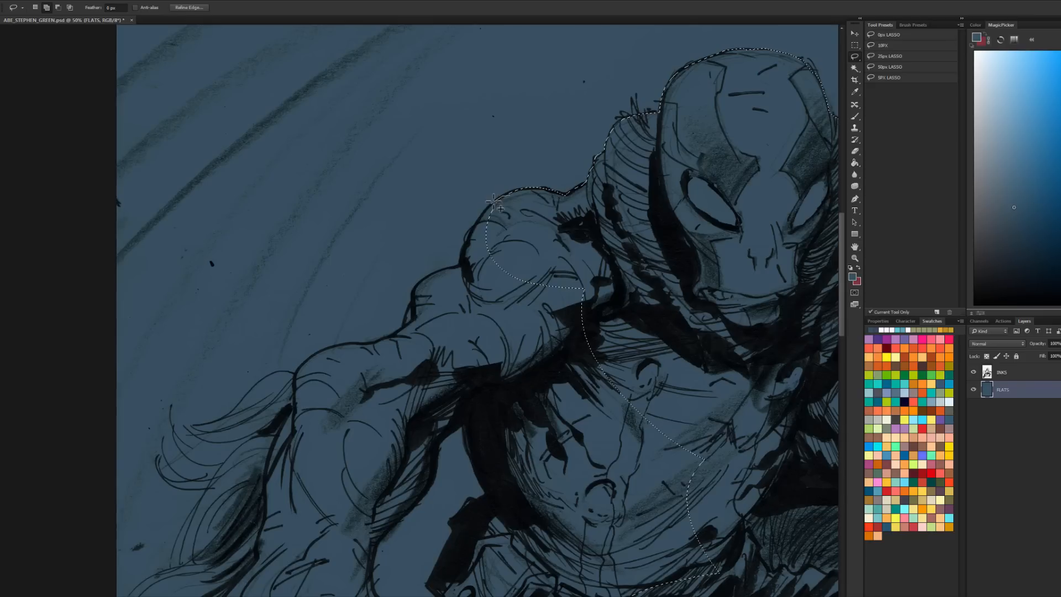
pyautogui.moveTo(459, 263); pyautogui.dragTo(417, 286)
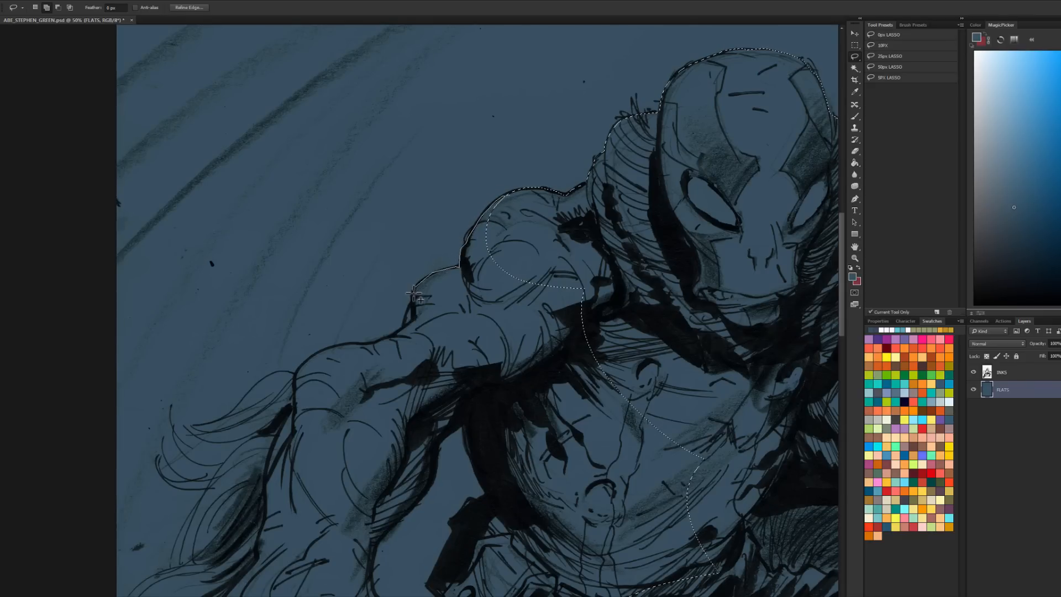
pyautogui.moveTo(414, 321)
pyautogui.mouseDown()
pyautogui.moveTo(361, 343)
pyautogui.moveTo(466, 218)
pyautogui.mouseUp()
pyautogui.press('space')
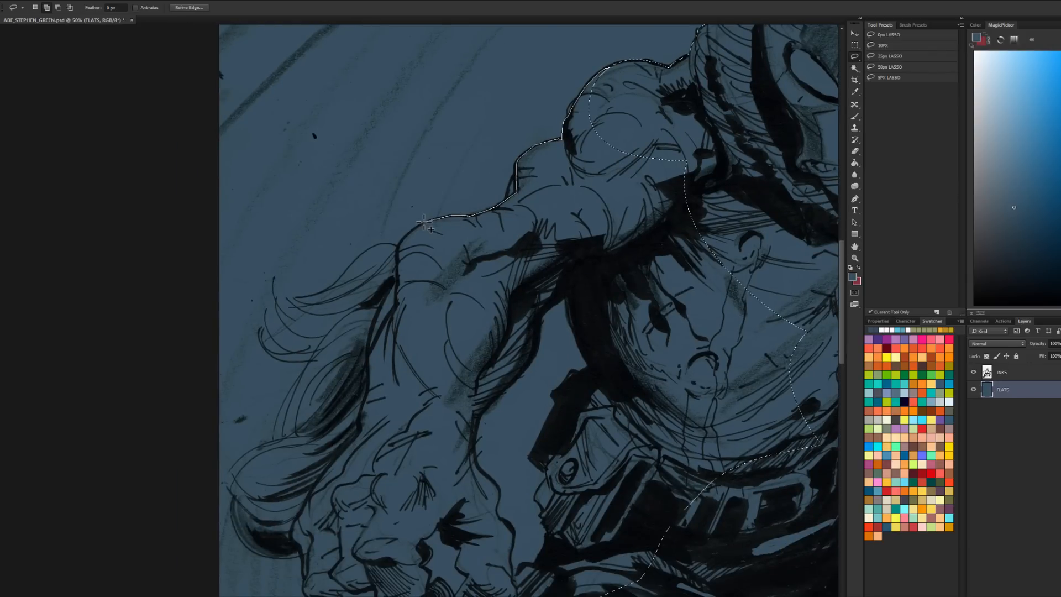
pyautogui.moveTo(407, 315)
pyautogui.mouseDown()
pyautogui.moveTo(533, 312)
pyautogui.moveTo(597, 280)
pyautogui.moveTo(705, 116)
pyautogui.mouseUp()
# Step: Add the elbow and the wispy strands of the upper forearm fin to the selection, tracing their pointed tips
pyautogui.press('shift')
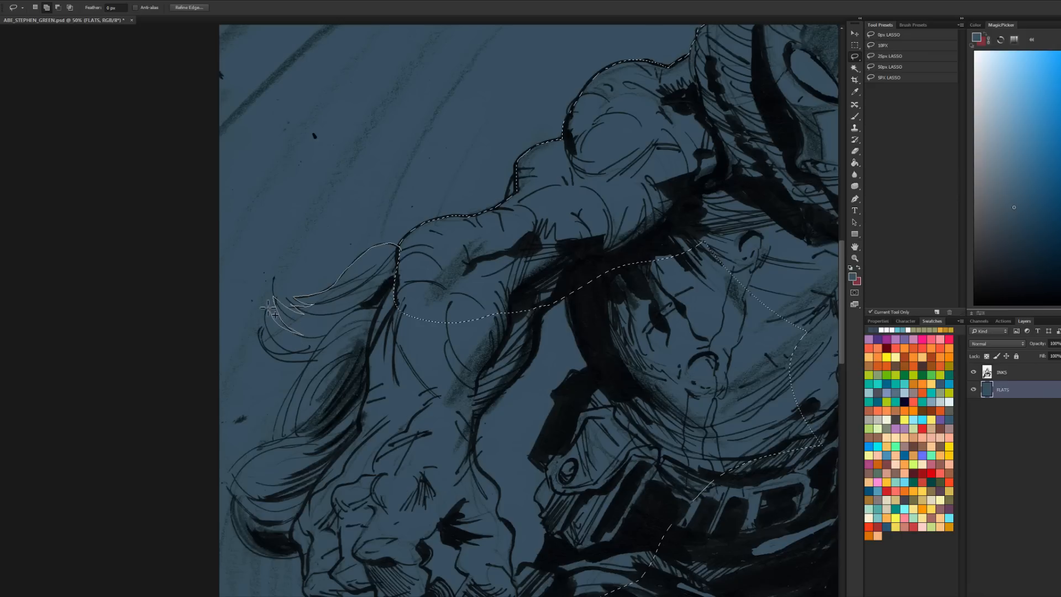
pyautogui.moveTo(334, 365); pyautogui.dragTo(357, 365)
pyautogui.scroll(1, 277, 338)
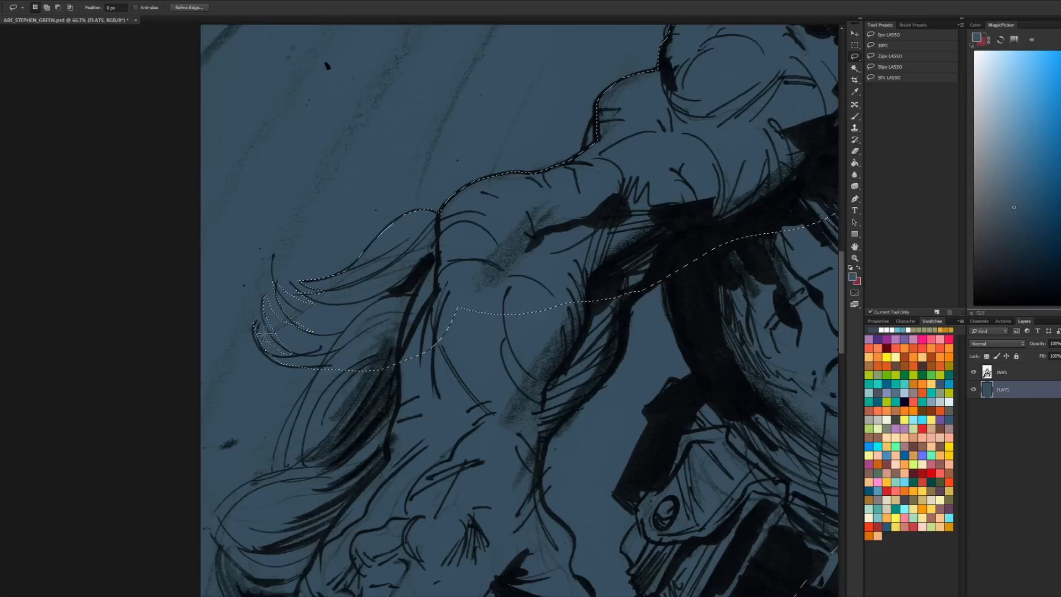
pyautogui.moveTo(287, 353); pyautogui.dragTo(273, 357)
pyautogui.moveTo(244, 308)
pyautogui.mouseDown()
pyautogui.moveTo(282, 350)
pyautogui.moveTo(331, 351)
pyautogui.mouseUp()
# Step: Extend the selection around the lower forearm fin and its rounded tip to the edge of the fist
pyautogui.moveTo(414, 315); pyautogui.dragTo(396, 149)
pyautogui.press('shift')
pyautogui.moveTo(288, 233)
pyautogui.mouseDown()
pyautogui.moveTo(317, 222)
pyautogui.moveTo(283, 289)
pyautogui.mouseUp()
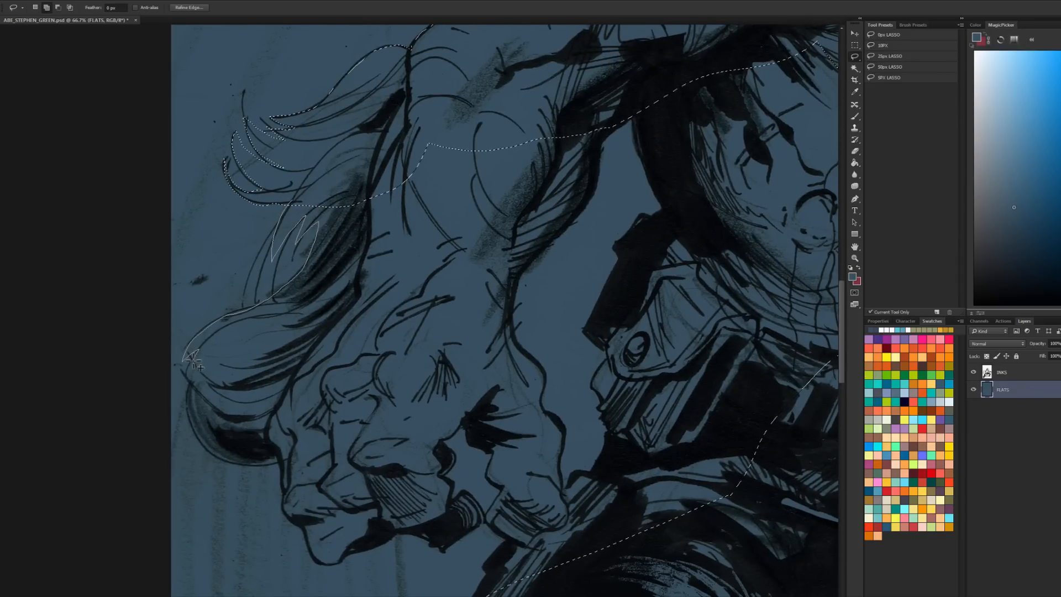
pyautogui.moveTo(207, 439)
pyautogui.mouseDown()
pyautogui.moveTo(332, 403)
pyautogui.moveTo(404, 185)
pyautogui.mouseUp()
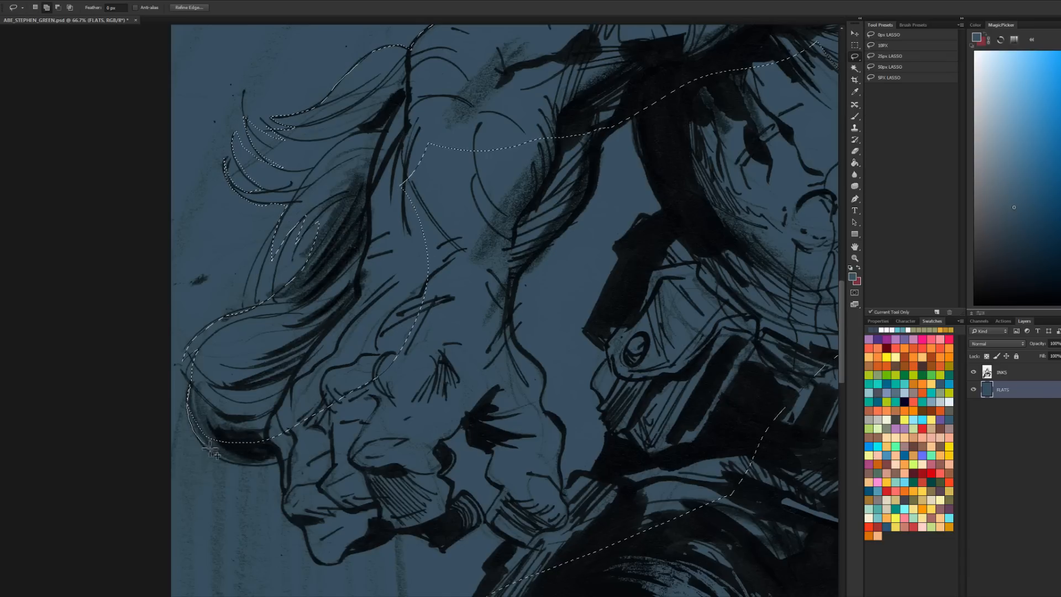
pyautogui.moveTo(275, 463)
pyautogui.mouseDown()
pyautogui.moveTo(283, 489)
pyautogui.moveTo(395, 372)
pyautogui.moveTo(351, 310)
pyautogui.mouseUp()
# Step: Add the fist's knuckles and curled fingers to the selection, tracing around the gap between fingers and thumb
pyautogui.moveTo(449, 383); pyautogui.dragTo(461, 172)
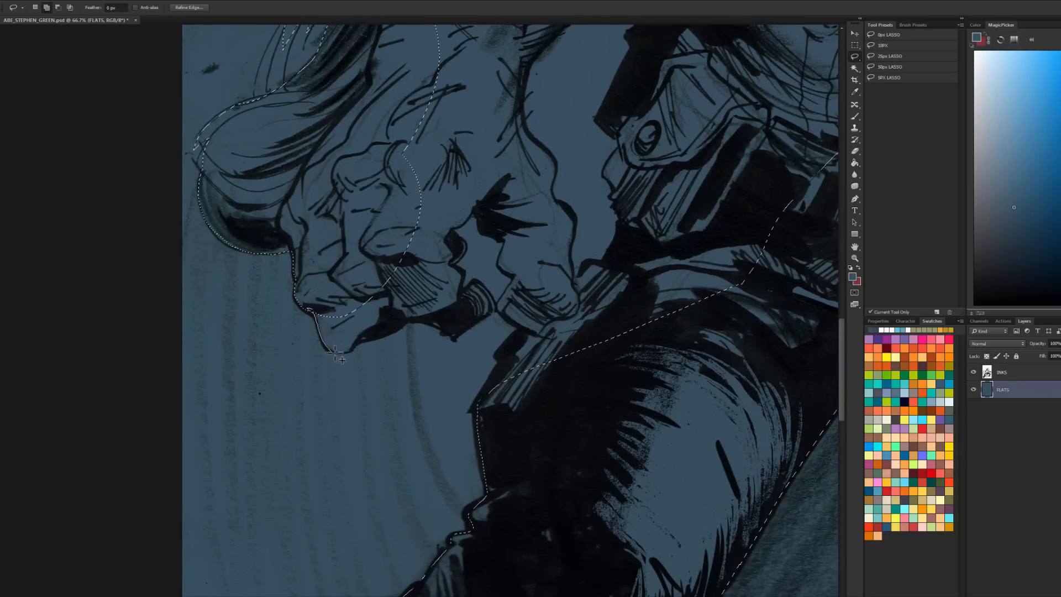
pyautogui.moveTo(383, 333)
pyautogui.mouseDown()
pyautogui.moveTo(407, 322)
pyautogui.moveTo(426, 221)
pyautogui.moveTo(434, 327)
pyautogui.moveTo(457, 338)
pyautogui.moveTo(494, 314)
pyautogui.mouseUp()
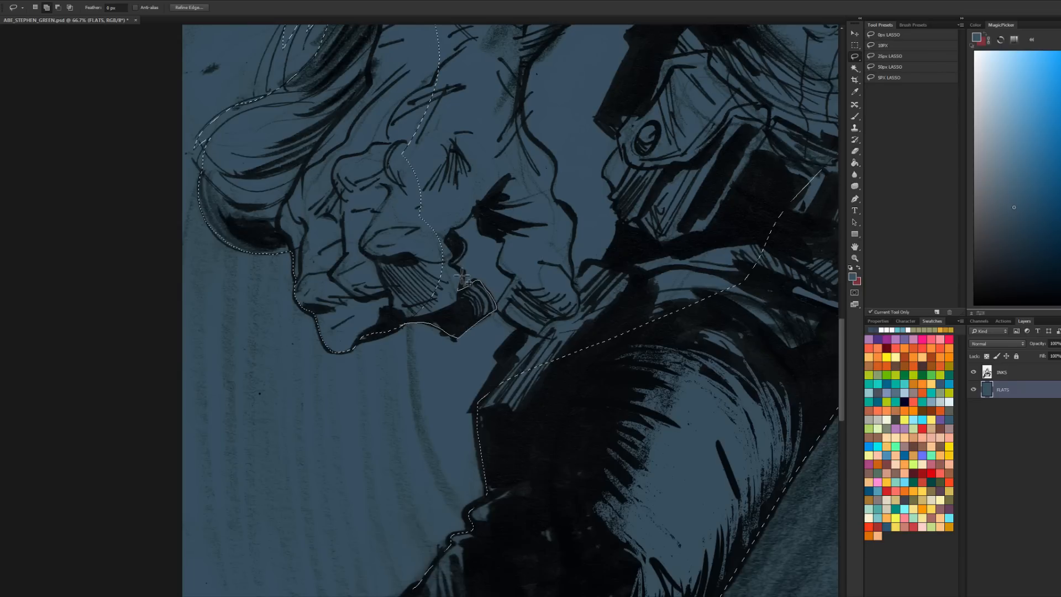
pyautogui.moveTo(430, 203)
pyautogui.mouseDown()
pyautogui.moveTo(483, 187)
pyautogui.moveTo(449, 230)
pyautogui.moveTo(479, 211)
pyautogui.moveTo(483, 232)
pyautogui.mouseUp()
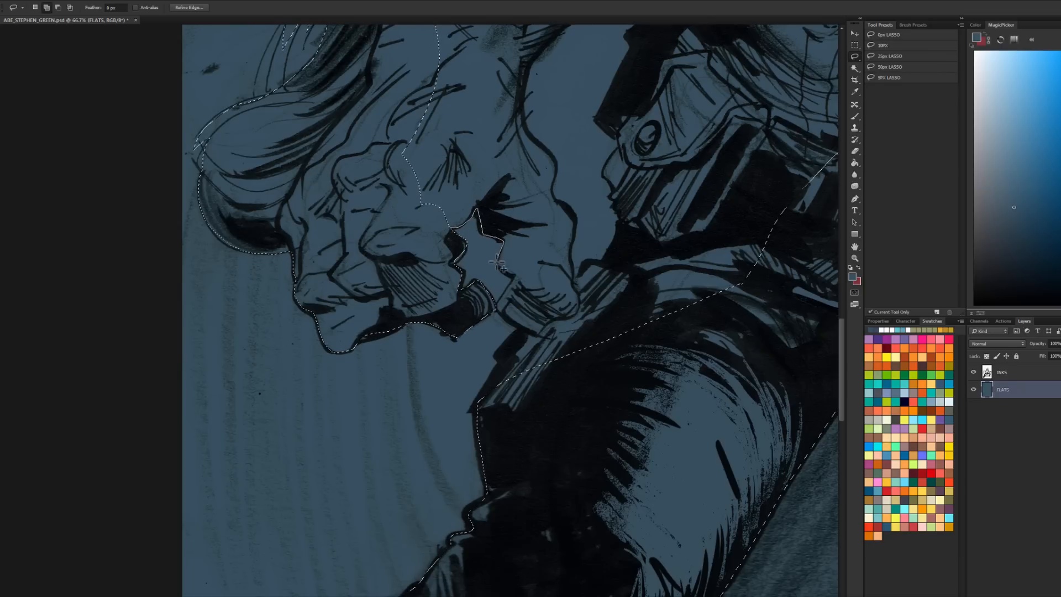
pyautogui.moveTo(538, 213); pyautogui.dragTo(408, 157)
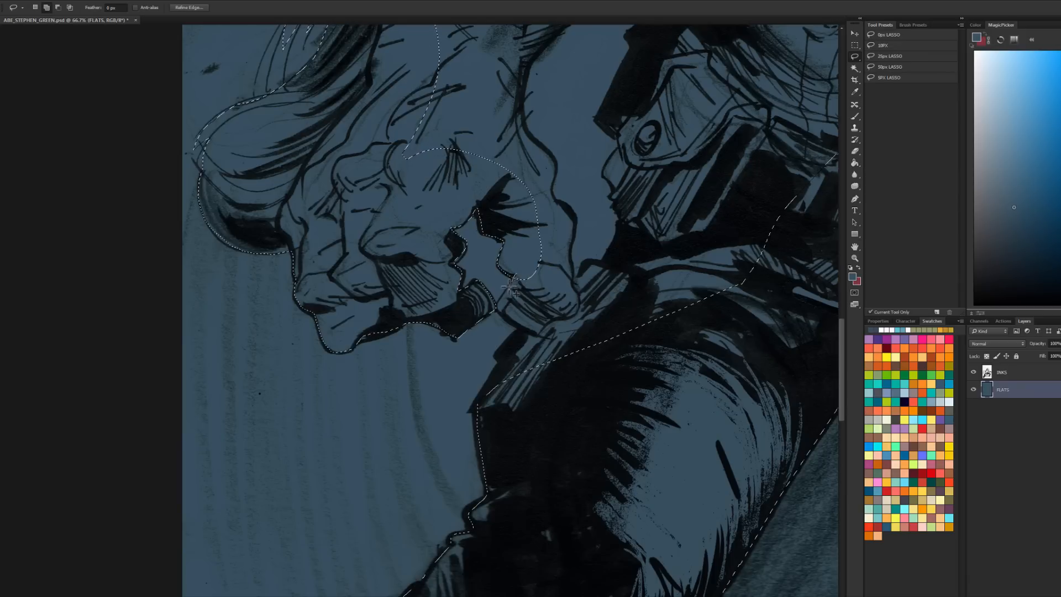
# Step: Add the thumb tip and the adjoining hip area beside the hand to the selection
pyautogui.moveTo(496, 314)
pyautogui.mouseDown()
pyautogui.moveTo(536, 342)
pyautogui.moveTo(587, 324)
pyautogui.moveTo(575, 279)
pyautogui.mouseUp()
pyautogui.moveTo(528, 225); pyautogui.dragTo(533, 224)
pyautogui.moveTo(523, 328)
pyautogui.mouseDown()
pyautogui.moveTo(483, 390)
pyautogui.moveTo(495, 435)
pyautogui.moveTo(744, 328)
pyautogui.moveTo(679, 208)
pyautogui.mouseUp()
# Step: Add the inner edge of the forearm to the selection, following it from the wrist up towards the armpit
pyautogui.moveTo(573, 279)
pyautogui.mouseDown()
pyautogui.moveTo(624, 221)
pyautogui.moveTo(673, 321)
pyautogui.moveTo(552, 365)
pyautogui.mouseUp()
pyautogui.press('space')
pyautogui.moveTo(638, 139); pyautogui.dragTo(559, 329)
pyautogui.moveTo(449, 259); pyautogui.dragTo(446, 301)
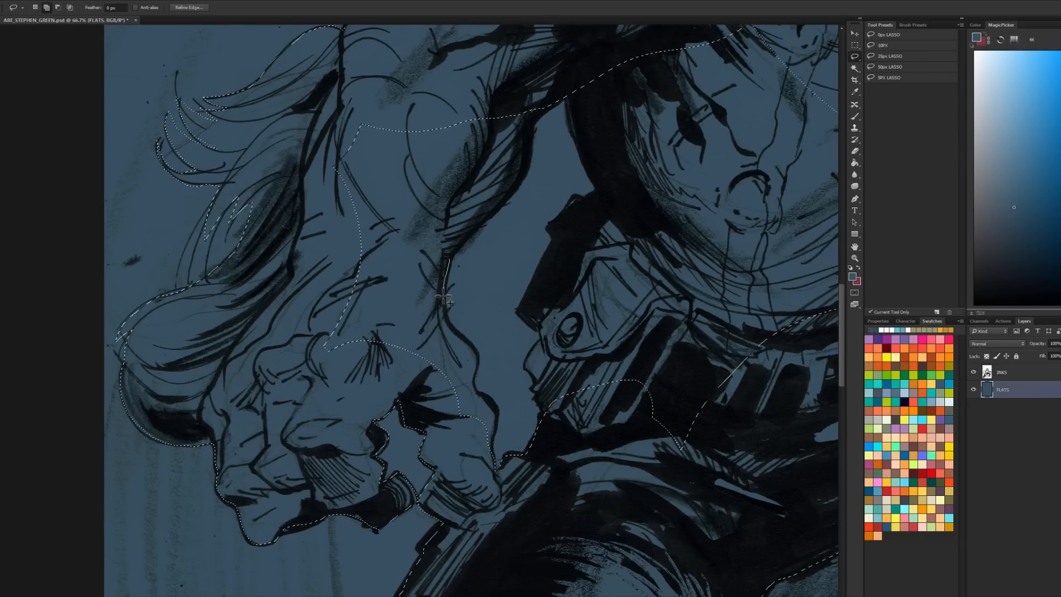
pyautogui.moveTo(345, 381)
pyautogui.mouseDown()
pyautogui.moveTo(324, 138)
pyautogui.moveTo(525, 88)
pyautogui.moveTo(545, 111)
pyautogui.moveTo(523, 166)
pyautogui.mouseUp()
pyautogui.moveTo(480, 226)
pyautogui.mouseDown()
pyautogui.moveTo(496, 93)
pyautogui.moveTo(540, 62)
pyautogui.mouseUp()
pyautogui.moveTo(583, 350); pyautogui.dragTo(479, 147)
pyautogui.moveTo(475, 192); pyautogui.dragTo(475, 231)
# Step: Add the side of the torso, the holster and the belt pouch to the selection, closing the figure's outline
pyautogui.moveTo(420, 131)
pyautogui.mouseDown()
pyautogui.moveTo(452, 237)
pyautogui.moveTo(425, 245)
pyautogui.moveTo(405, 271)
pyautogui.moveTo(377, 359)
pyautogui.mouseUp()
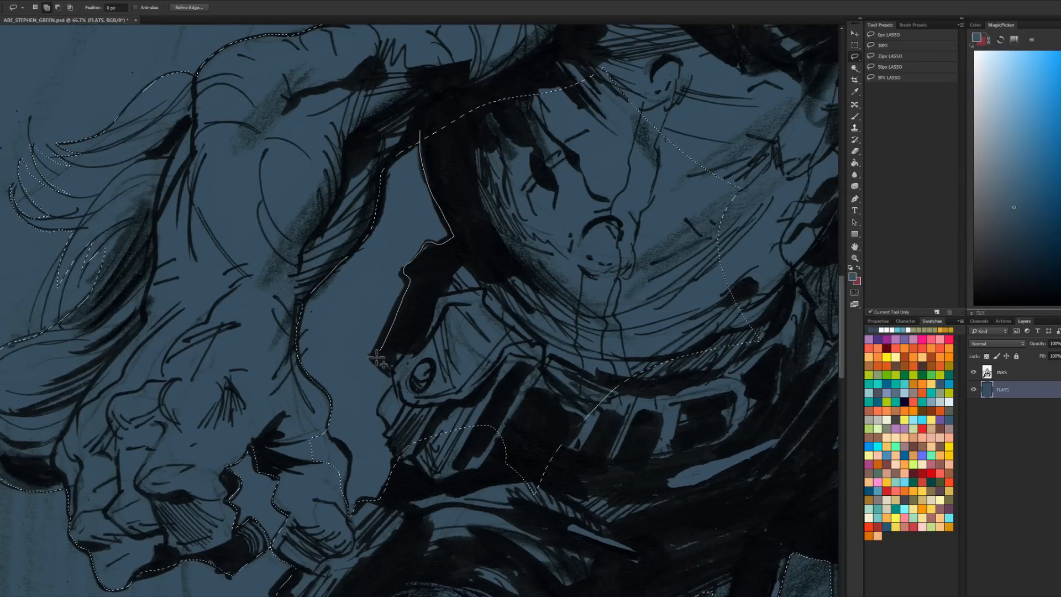
pyautogui.moveTo(453, 377)
pyautogui.mouseDown()
pyautogui.moveTo(608, 188)
pyautogui.moveTo(421, 97)
pyautogui.mouseUp()
pyautogui.moveTo(503, 367); pyautogui.dragTo(526, 180)
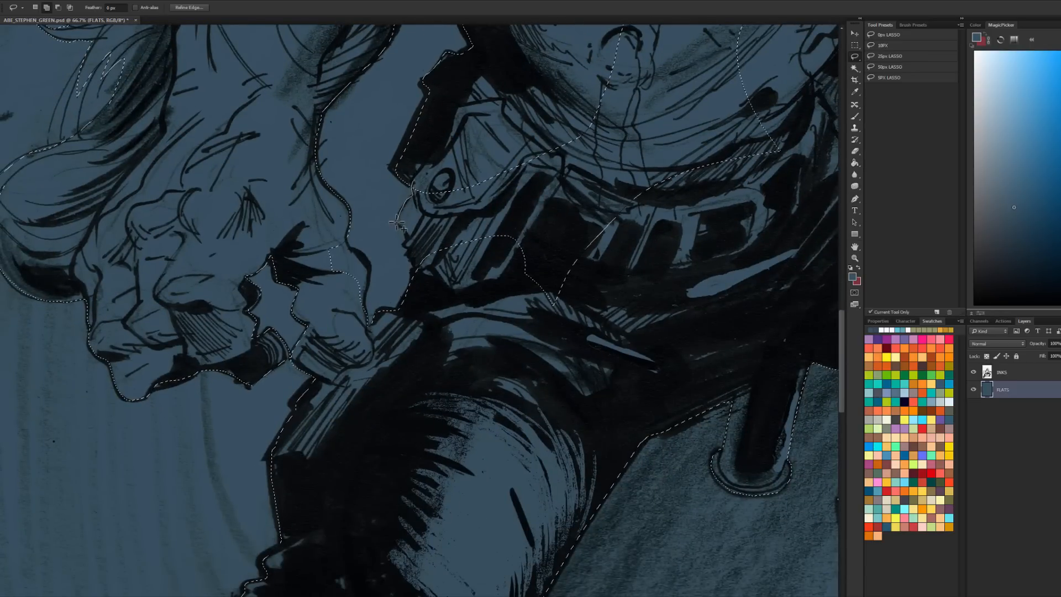
pyautogui.moveTo(409, 248)
pyautogui.mouseDown()
pyautogui.moveTo(481, 278)
pyautogui.moveTo(513, 99)
pyautogui.mouseUp()
pyautogui.moveTo(532, 249); pyautogui.dragTo(411, 453)
pyautogui.press('shift')
pyautogui.moveTo(569, 64)
pyautogui.mouseDown()
pyautogui.moveTo(444, 199)
pyautogui.moveTo(384, 495)
pyautogui.moveTo(757, 344)
pyautogui.moveTo(600, 39)
pyautogui.mouseUp()
# Step: Fill the selected figure with a brighter teal than the background and clear the selection
pyautogui.click(856, 258)
pyautogui.keyDown('alt'); pyautogui.click(511, 389); pyautogui.keyUp('alt')
pyautogui.keyDown('alt'); pyautogui.click(512, 389); pyautogui.keyUp('alt')
pyautogui.keyDown('alt'); pyautogui.click(514, 389); pyautogui.keyUp('alt')
pyautogui.moveTo(554, 270); pyautogui.dragTo(516, 131)
pyautogui.keyDown('alt'); pyautogui.click(515, 299); pyautogui.keyUp('alt')
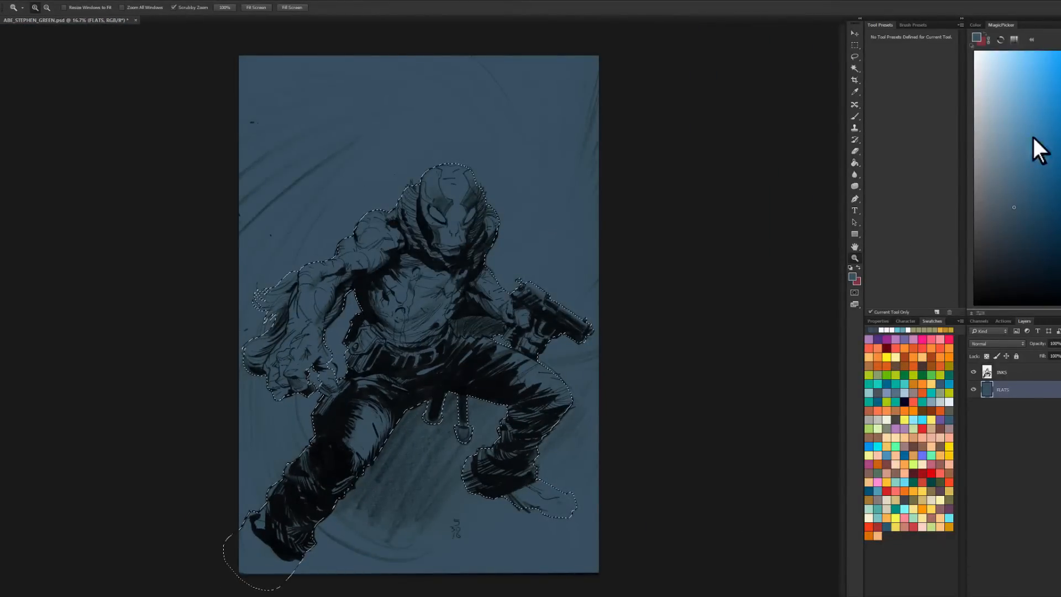
pyautogui.click(1030, 178)
pyautogui.click(1059, 169)
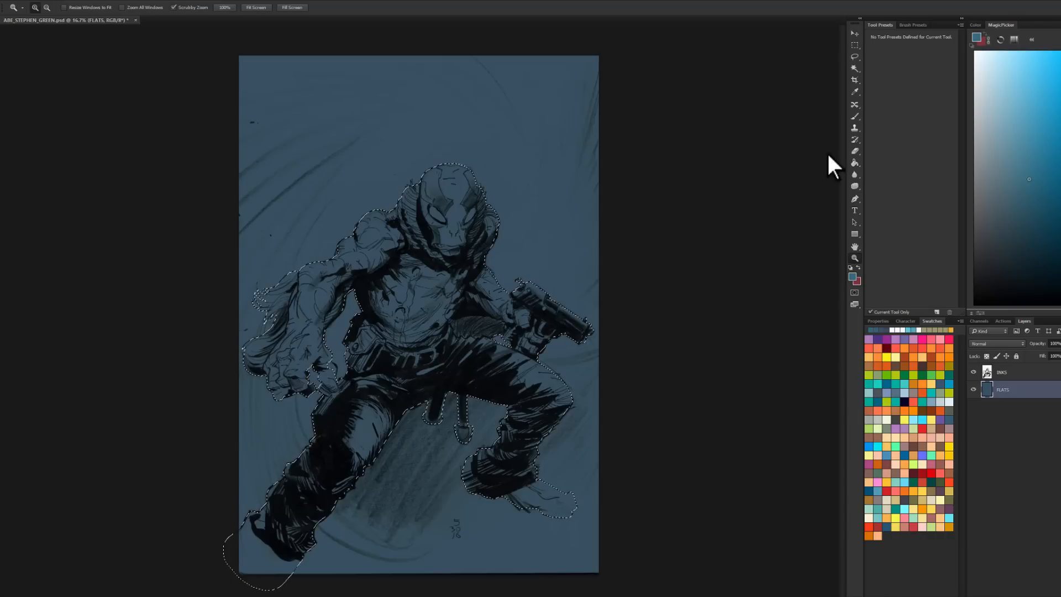
pyautogui.click(1060, 168)
pyautogui.press('l')
pyautogui.hotkey('alt', 'BackSpace')
pyautogui.hotkey('ctrl', 'd')
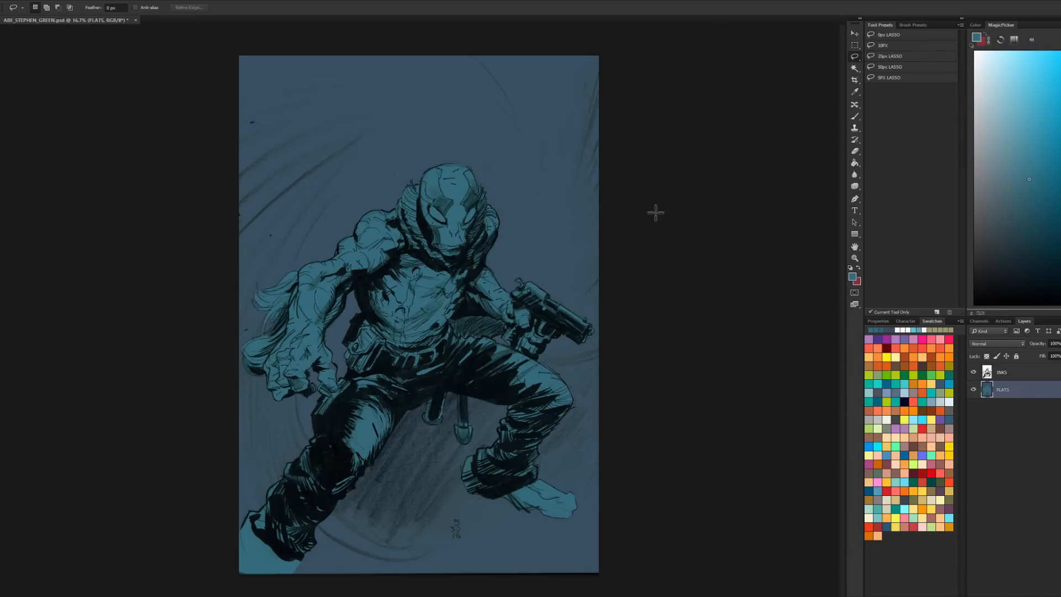
# Step: Select the background colour area and shift its hue by +180 with a slight saturation increase
pyautogui.press('w')
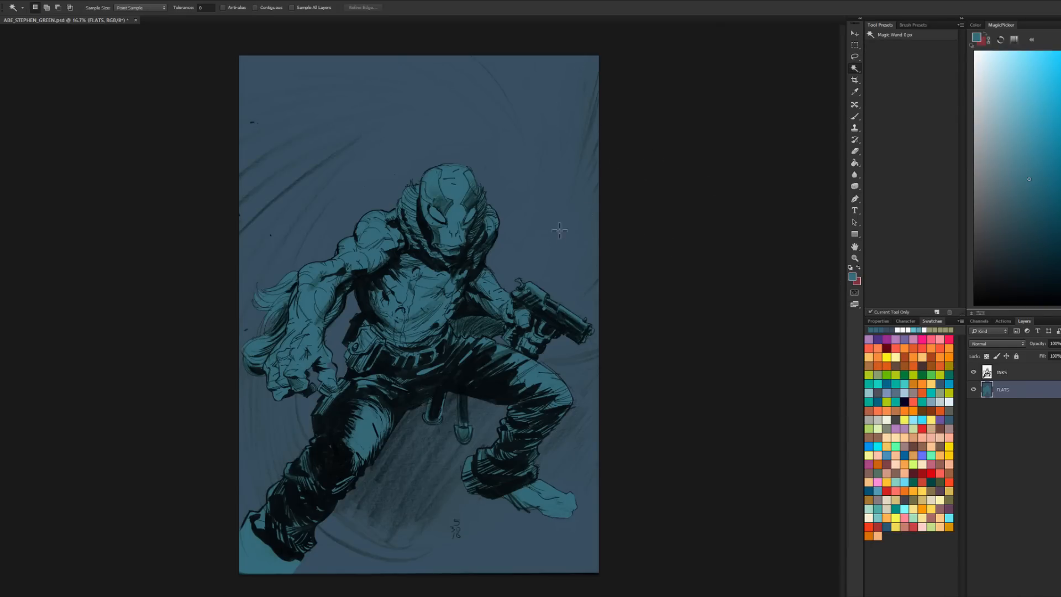
pyautogui.hotkey('ctrl', 'u')
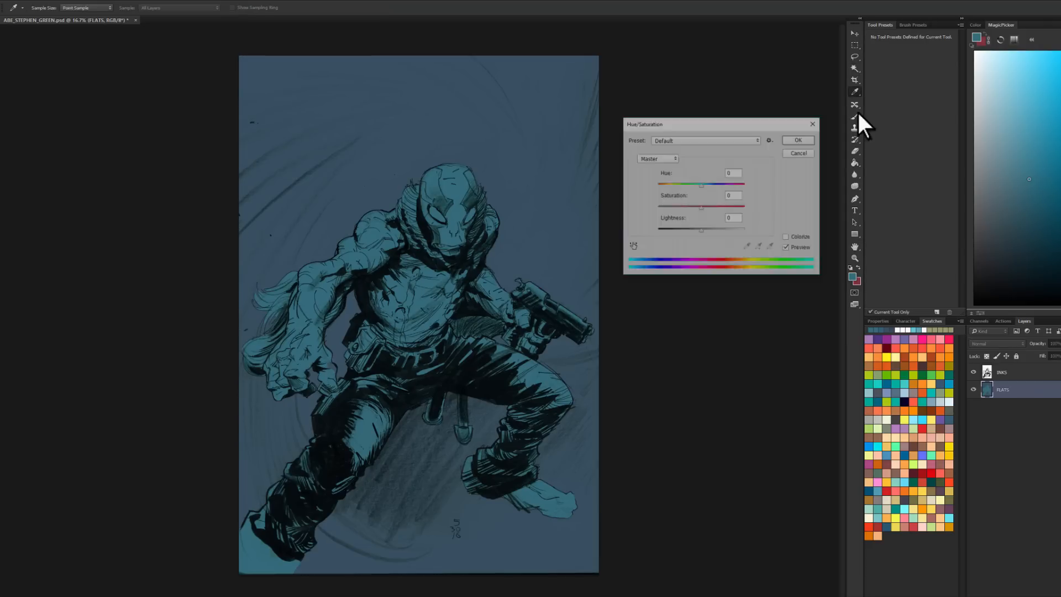
pyautogui.moveTo(702, 184); pyautogui.dragTo(747, 178)
pyautogui.moveTo(702, 205); pyautogui.dragTo(708, 206)
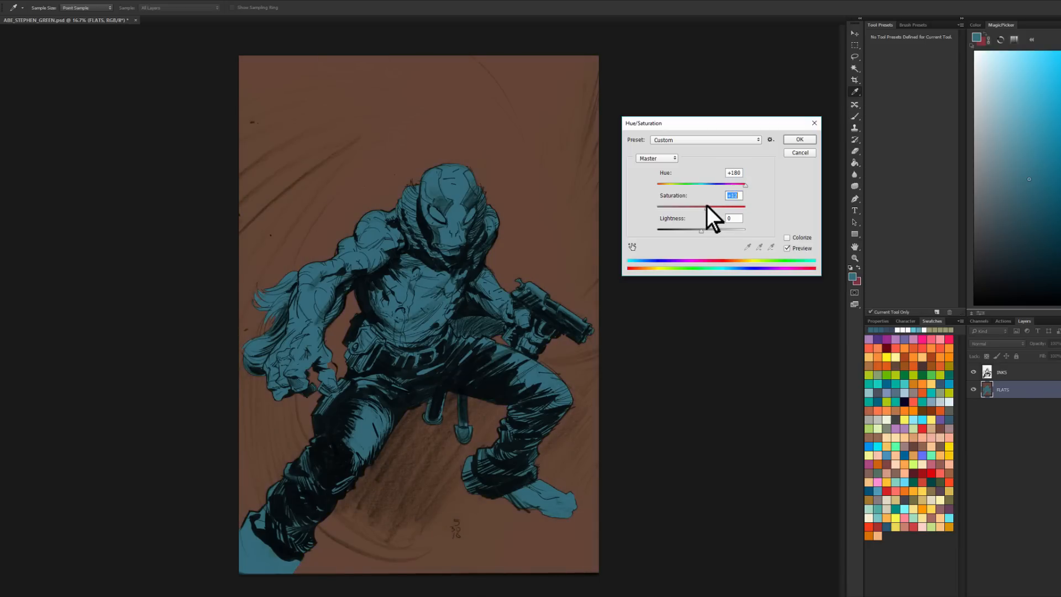
pyautogui.click(800, 140)
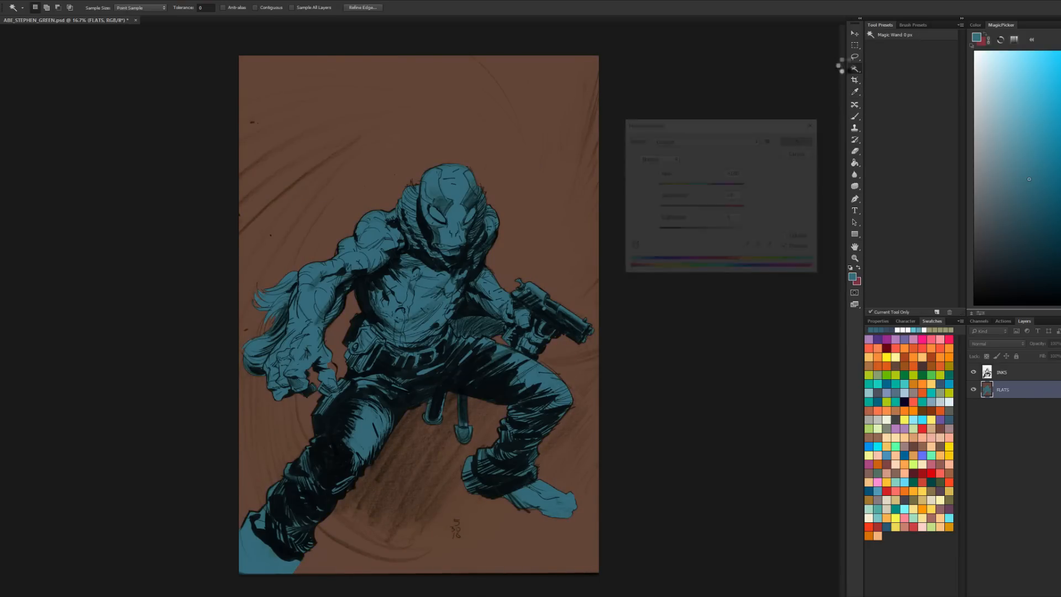
# Step: Copy the selected background to a new layer, lock its transparent pixels and restore the selection
pyautogui.press('b')
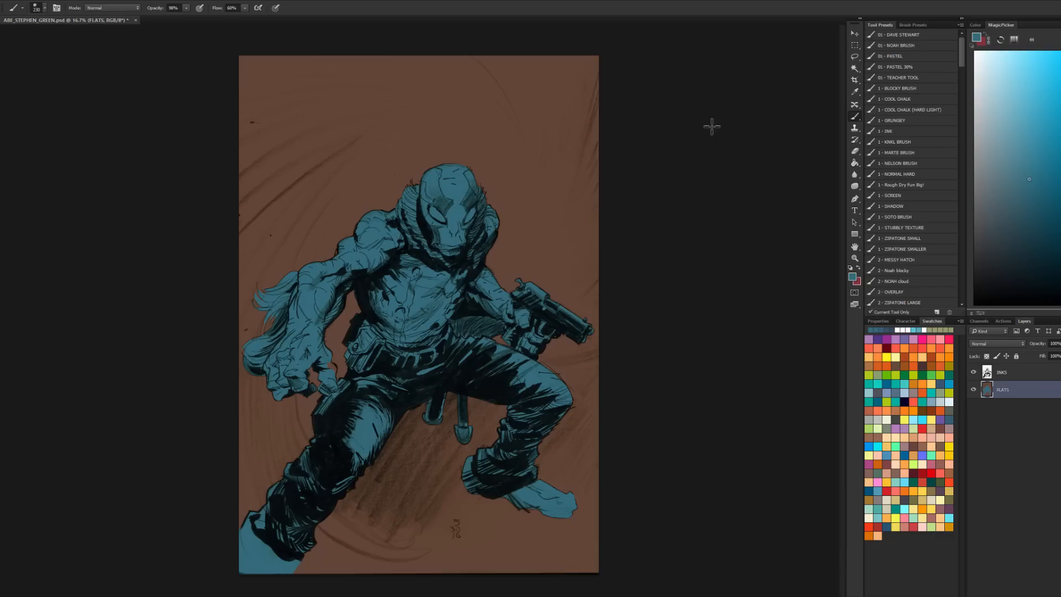
pyautogui.press('w')
pyautogui.hotkey('ctrl', 'j')
pyautogui.press('/')
pyautogui.hotkey('ctrl', 'shift', 'd')
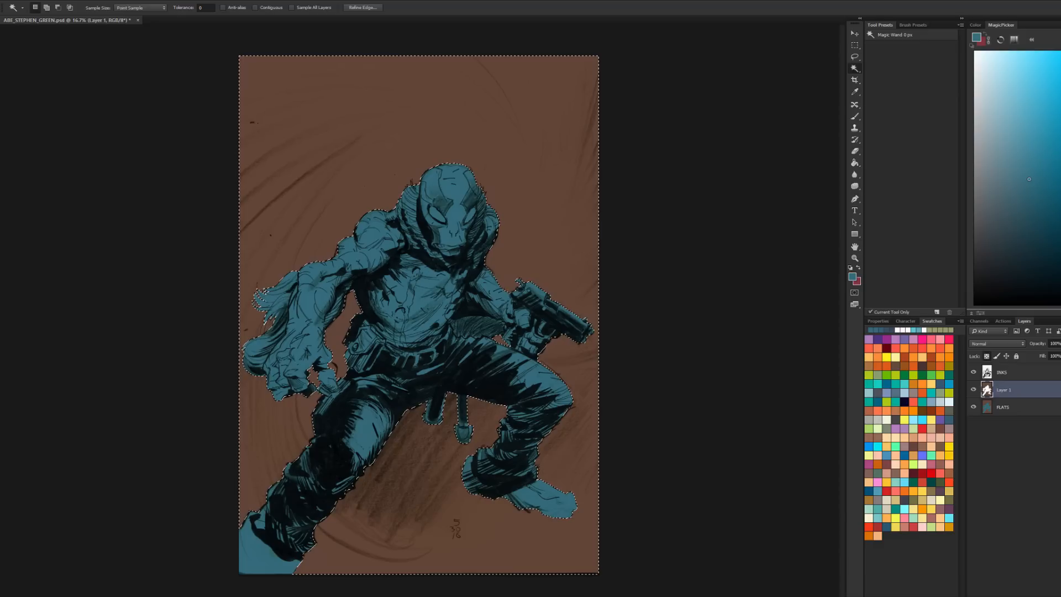
# Step: Paint a soft orange glow on the background behind the figure with the SOTO BRUSH preset, then deselect
pyautogui.press('b')
pyautogui.keyDown('alt'); pyautogui.click(522, 188); pyautogui.keyUp('alt')
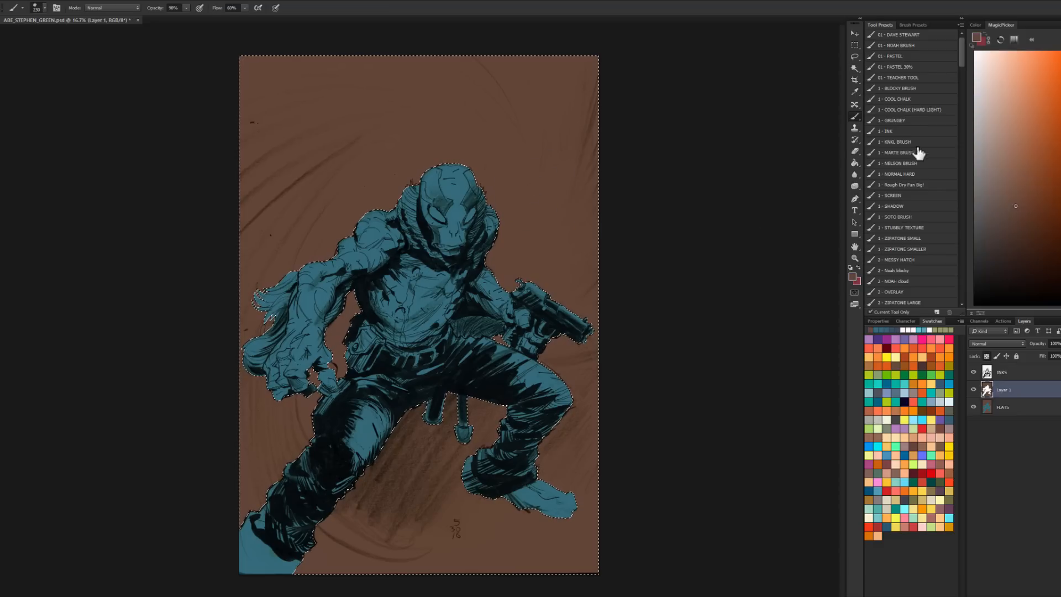
pyautogui.click(1047, 124)
pyautogui.click(901, 216)
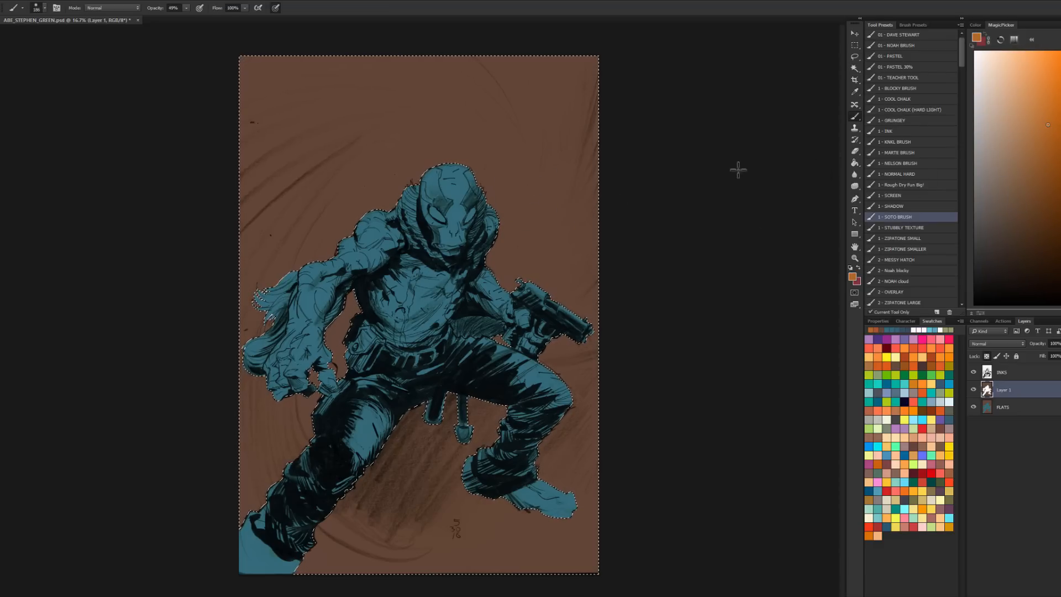
pyautogui.moveTo(407, 284)
pyautogui.mouseDown()
pyautogui.moveTo(421, 358)
pyautogui.moveTo(472, 293)
pyautogui.moveTo(497, 212)
pyautogui.moveTo(516, 197)
pyautogui.moveTo(482, 231)
pyautogui.moveTo(438, 350)
pyautogui.moveTo(448, 349)
pyautogui.moveTo(409, 311)
pyautogui.moveTo(437, 250)
pyautogui.moveTo(411, 327)
pyautogui.moveTo(434, 334)
pyautogui.mouseUp()
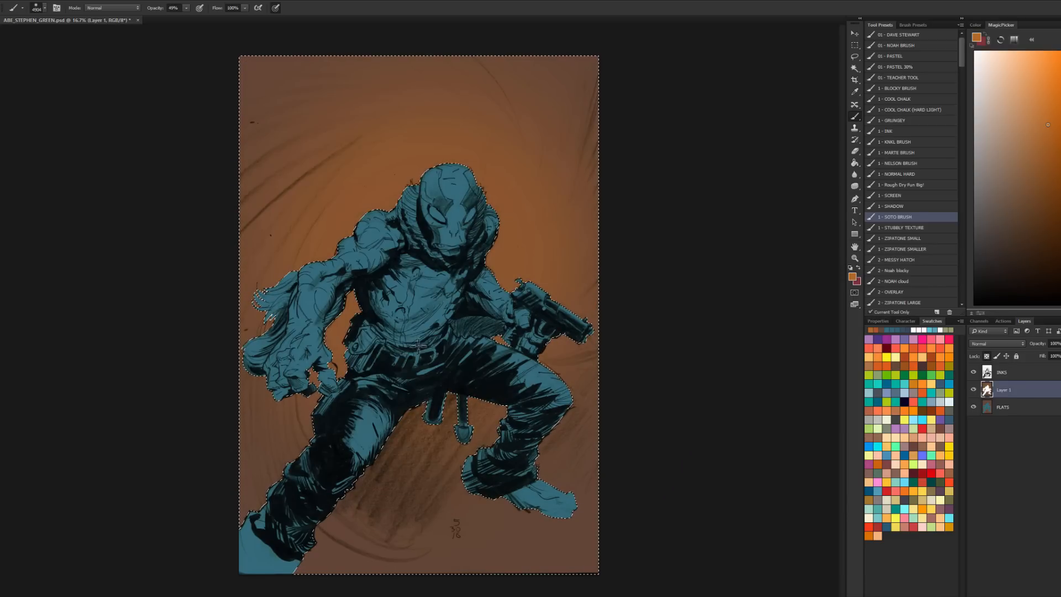
pyautogui.moveTo(424, 293); pyautogui.dragTo(382, 293)
pyautogui.moveTo(418, 244); pyautogui.dragTo(380, 251)
pyautogui.moveTo(452, 236); pyautogui.dragTo(430, 383)
pyautogui.hotkey('ctrl', 'd')
pyautogui.press('l')
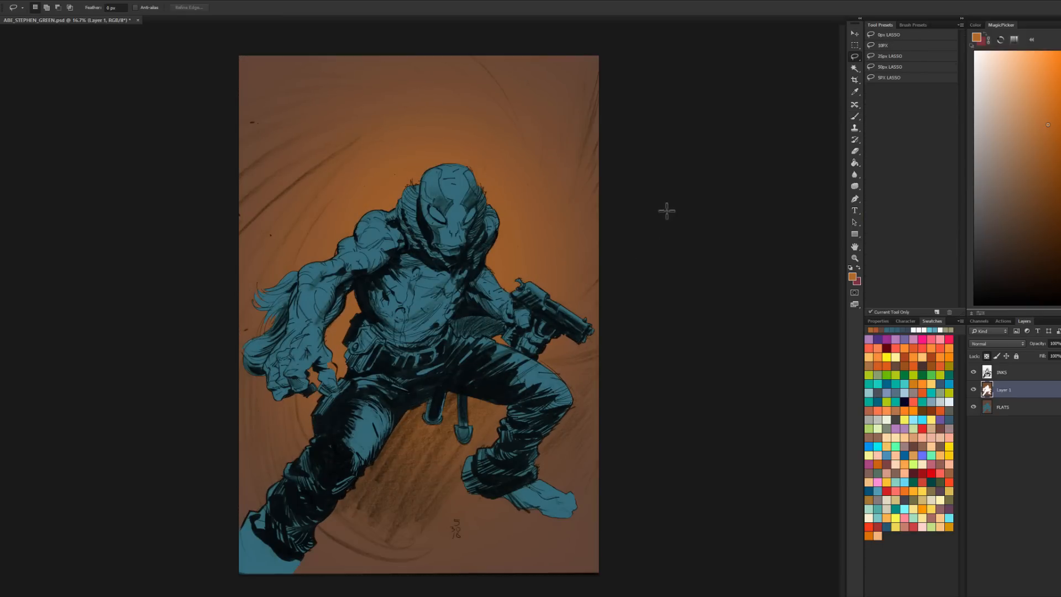
# Step: Strengthen the orange glow around the head and merge the background layer down into FLATS
pyautogui.press('b')
pyautogui.moveTo(440, 277)
pyautogui.mouseDown()
pyautogui.moveTo(413, 275)
pyautogui.moveTo(449, 271)
pyautogui.mouseUp()
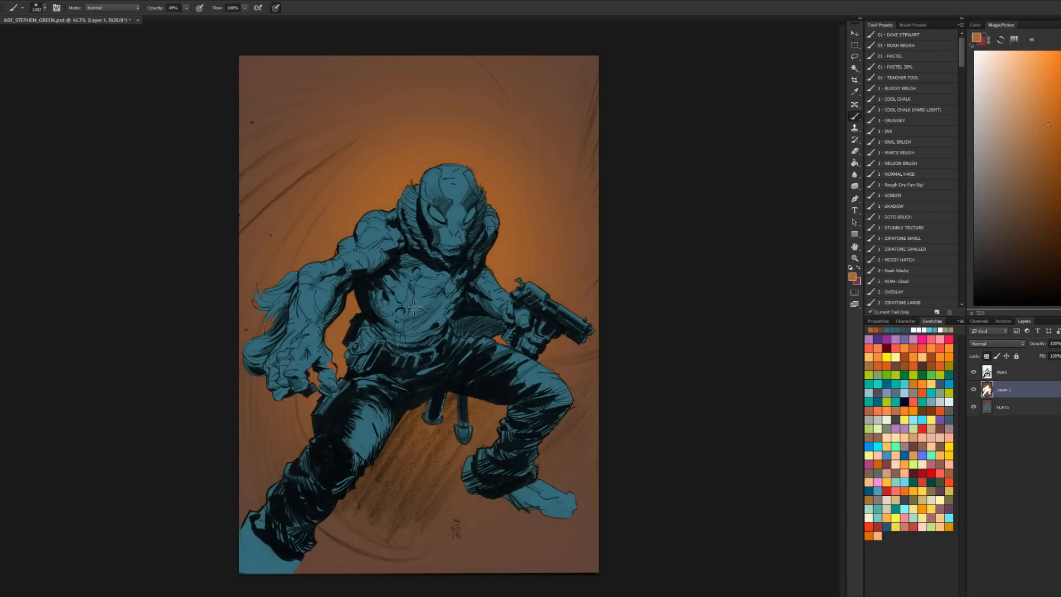
pyautogui.keyDown('alt'); pyautogui.click(505, 250); pyautogui.keyUp('alt')
pyautogui.rightClick(1003, 390)
pyautogui.click(1025, 252)
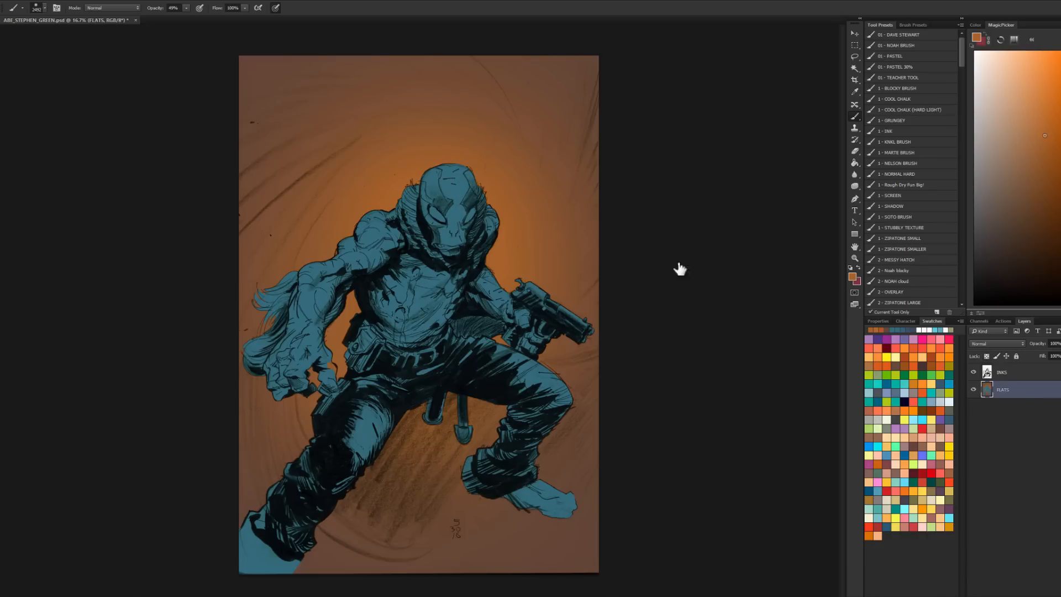
# Step: Select the flat teal figure on FLATS and copy it to its own layer
pyautogui.press('l')
pyautogui.click(473, 266)
pyautogui.press('l')
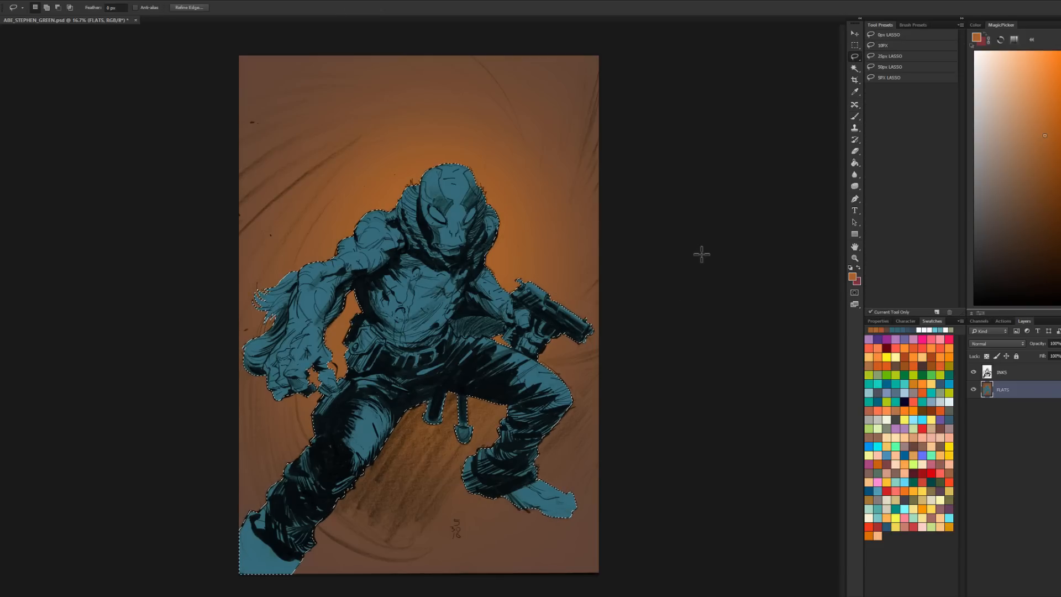
pyautogui.hotkey('ctrl', 'j')
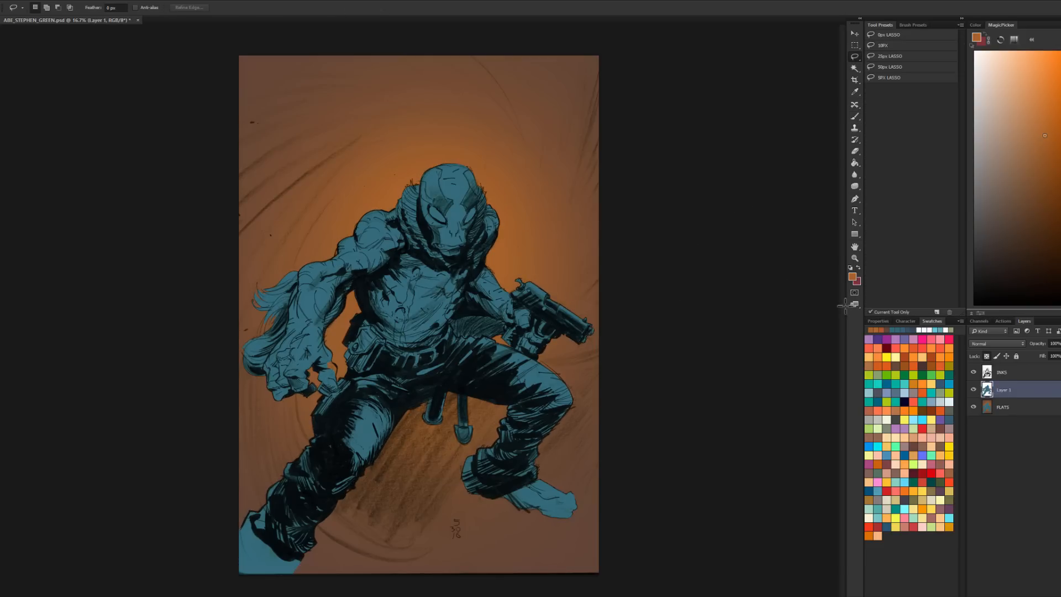
# Step: Add an empty layer clipped to the figure layer and merge it back down
pyautogui.hotkey('ctrl', 'shift', 'alt', 'n')
pyautogui.keyDown('alt'); pyautogui.click(1008, 397); pyautogui.keyUp('alt')
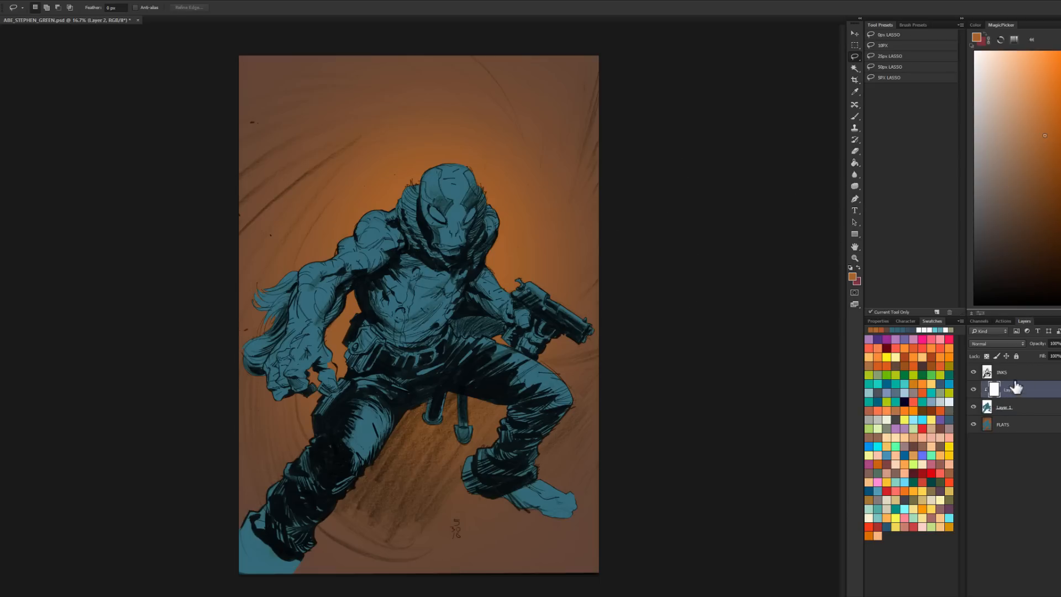
pyautogui.hotkey('ctrl', 'e')
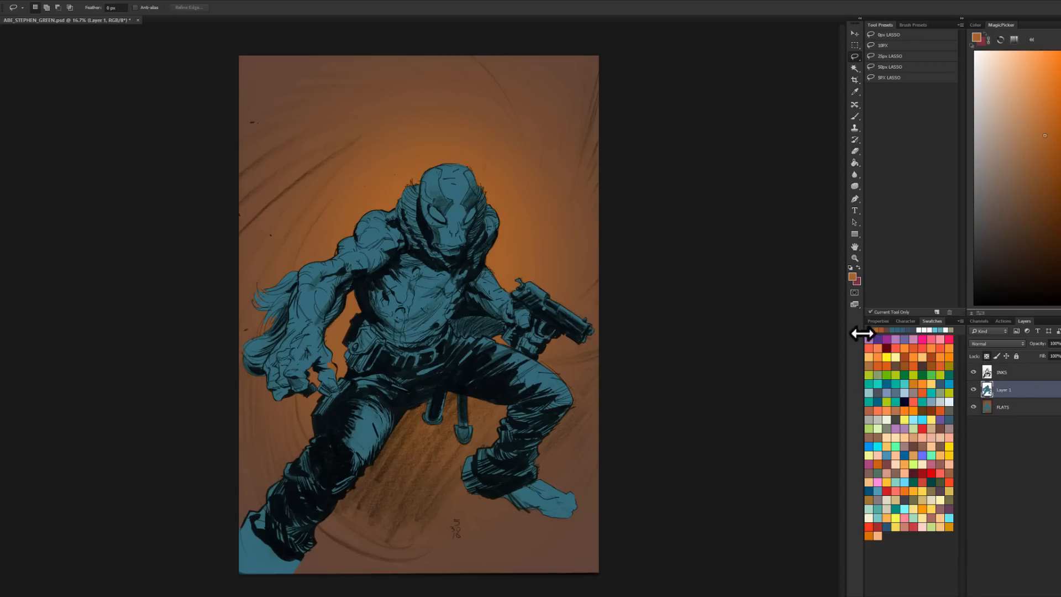
# Step: Isolate the figure layer to examine its silhouette, then show all layers again
pyautogui.keyDown('alt'); pyautogui.click(974, 390); pyautogui.keyUp('alt')
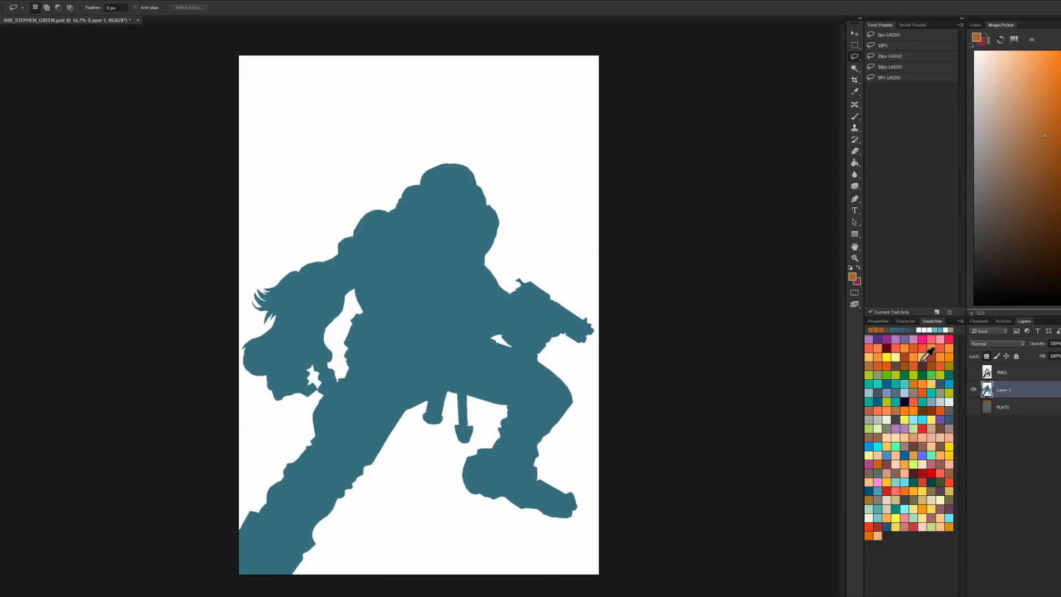
pyautogui.keyDown('alt'); pyautogui.click(974, 390); pyautogui.keyUp('alt')
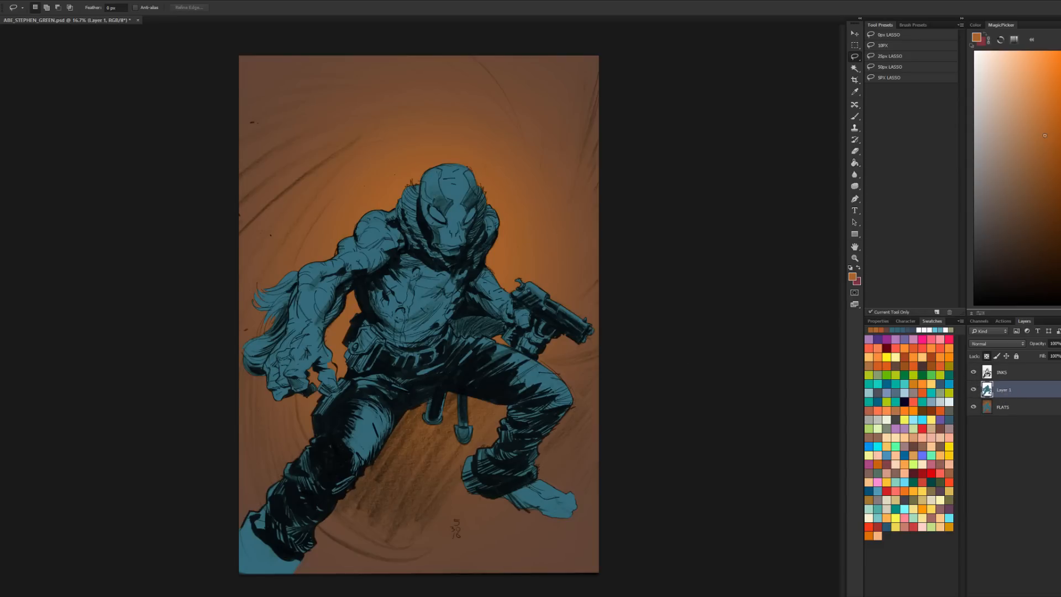
# Step: Create a new layer above the figure layer and clip it to the figure
pyautogui.hotkey('ctrl', 'shift', 'alt', 'n')
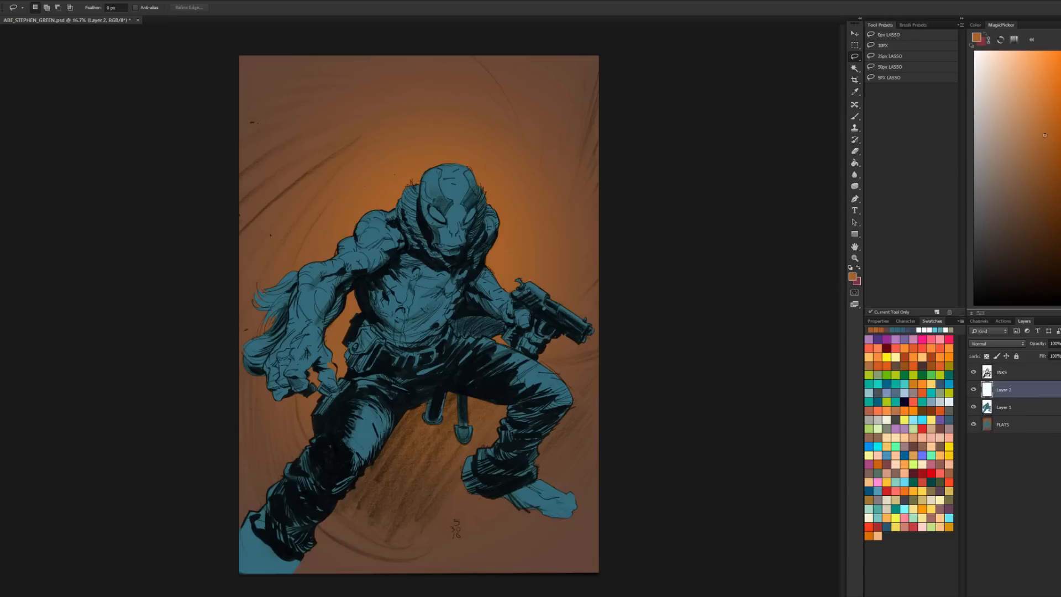
pyautogui.moveTo(1010, 394); pyautogui.dragTo(1009, 396)
pyautogui.keyDown('alt'); pyautogui.click(995, 397); pyautogui.keyUp('alt')
# Step: Try bright orange strokes across the figure's face, chest and arm with the 1 - INK brush, and undo them
pyautogui.press('b')
pyautogui.moveTo(1054, 109); pyautogui.dragTo(1059, 52)
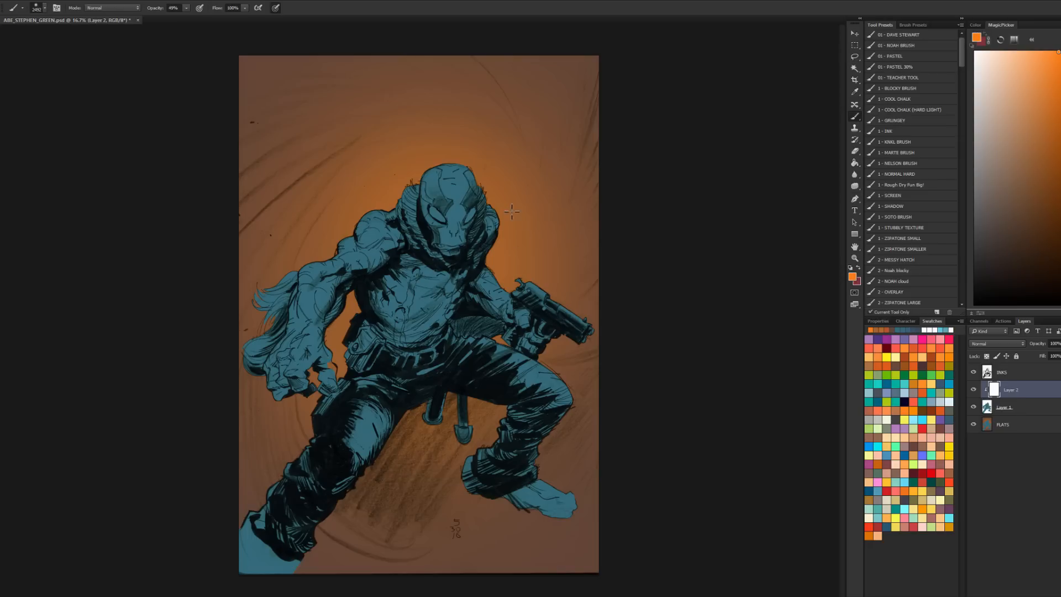
pyautogui.click(893, 133)
pyautogui.keyDown('alt'); pyautogui.rightClick(556, 228); pyautogui.keyUp('alt')
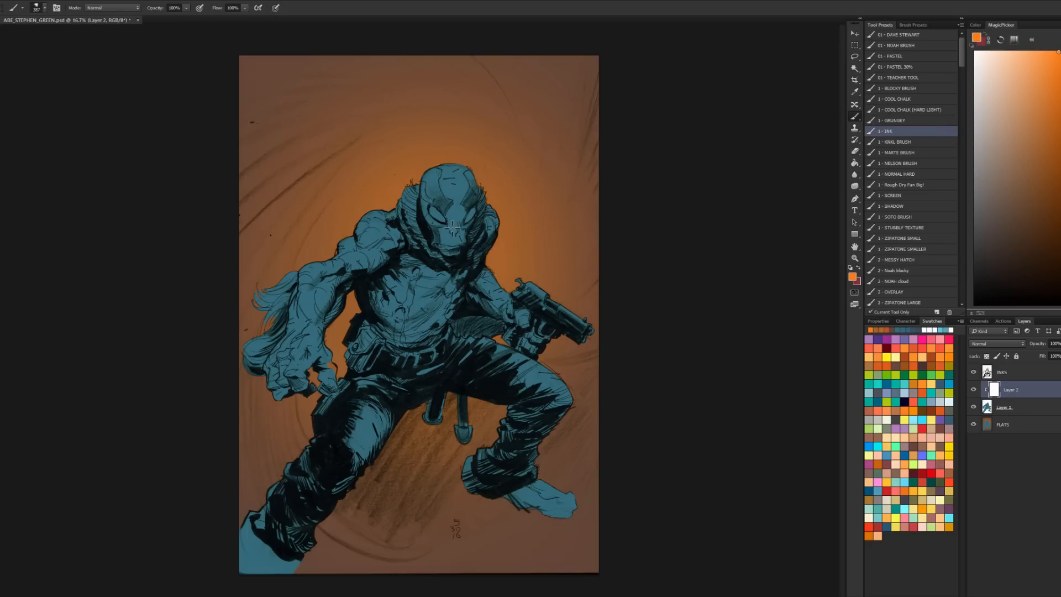
pyautogui.moveTo(497, 214); pyautogui.dragTo(355, 260)
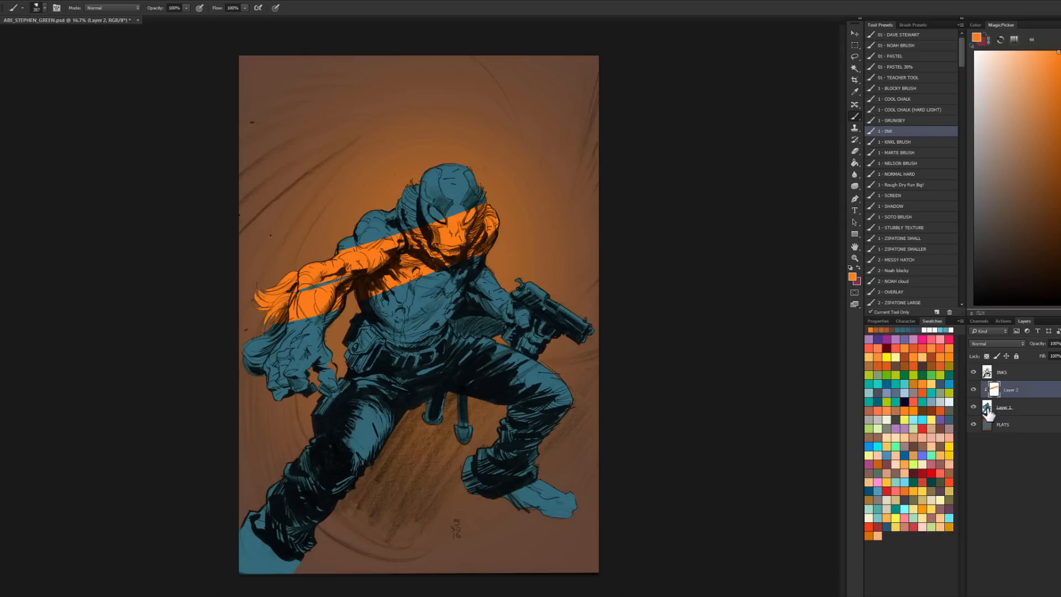
pyautogui.hotkey('ctrl', 'z')
# Step: Try painting bright orange inside a freehand selection around the face, undo it and clear the selection
pyautogui.keyDown('alt'); pyautogui.rightClick(462, 242); pyautogui.keyUp('alt')
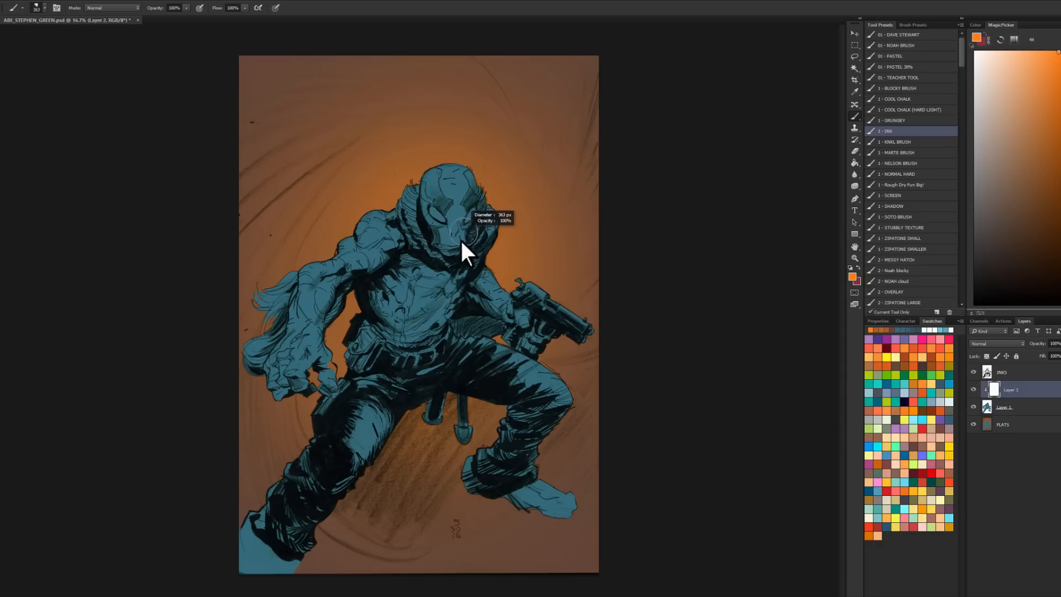
pyautogui.press('l')
pyautogui.moveTo(500, 184)
pyautogui.mouseDown()
pyautogui.moveTo(441, 229)
pyautogui.moveTo(501, 184)
pyautogui.moveTo(470, 227)
pyautogui.moveTo(491, 265)
pyautogui.mouseUp()
pyautogui.press('b')
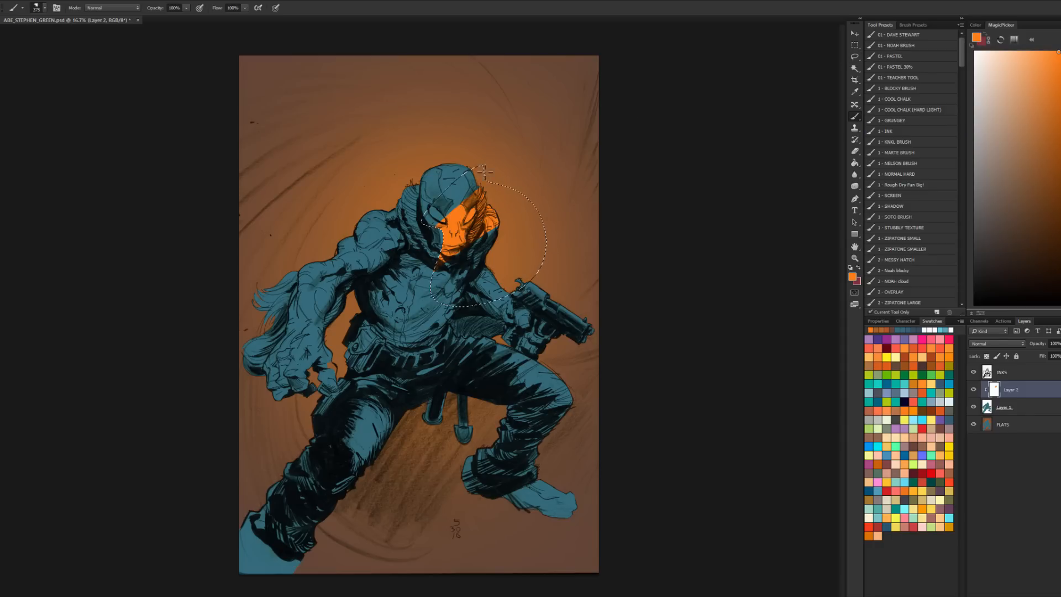
pyautogui.hotkey('ctrl', 'z')
pyautogui.press('l')
pyautogui.click(669, 217)
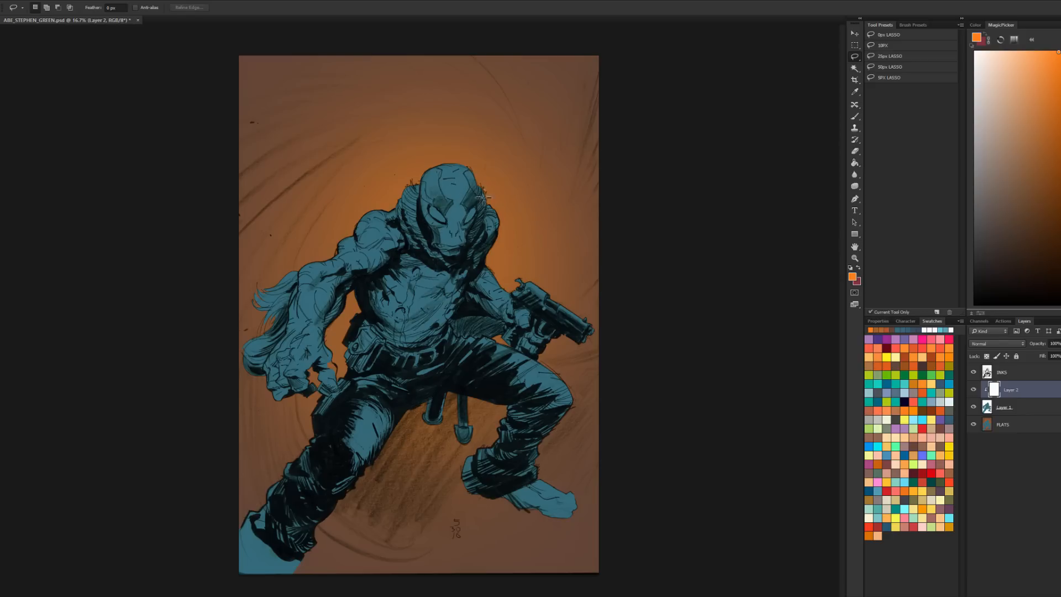
# Step: Paint the two dark stripes on the forehead a dull dark grey with the 1 - KNKL BRUSH preset
pyautogui.press('z')
pyautogui.click(443, 268)
pyautogui.moveTo(474, 268); pyautogui.dragTo(494, 365)
pyautogui.click(502, 284)
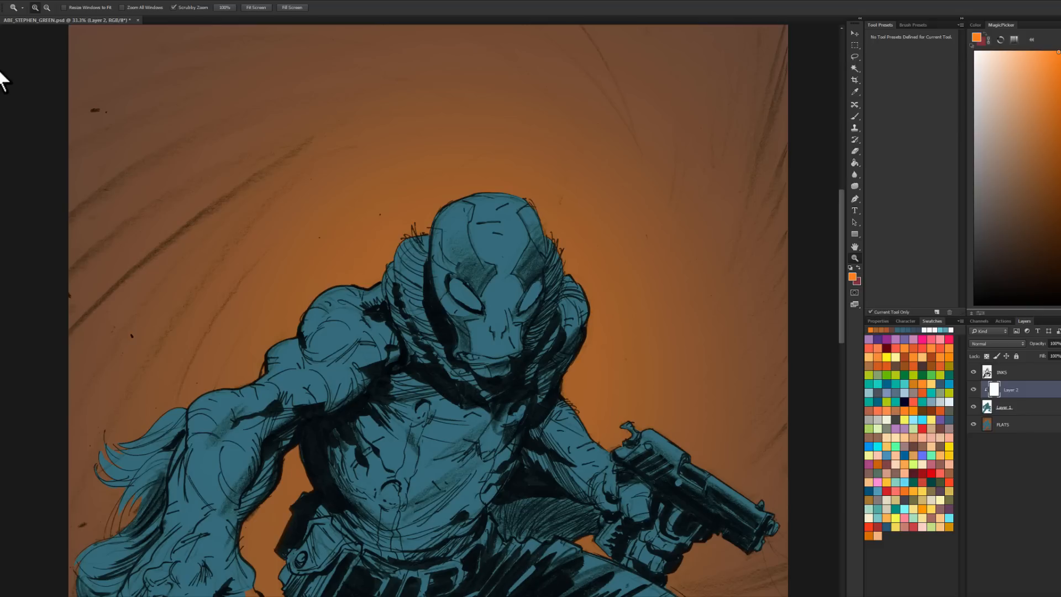
pyautogui.click(519, 289)
pyautogui.press('b')
pyautogui.keyDown('alt'); pyautogui.click(502, 188); pyautogui.keyUp('alt')
pyautogui.click(993, 223)
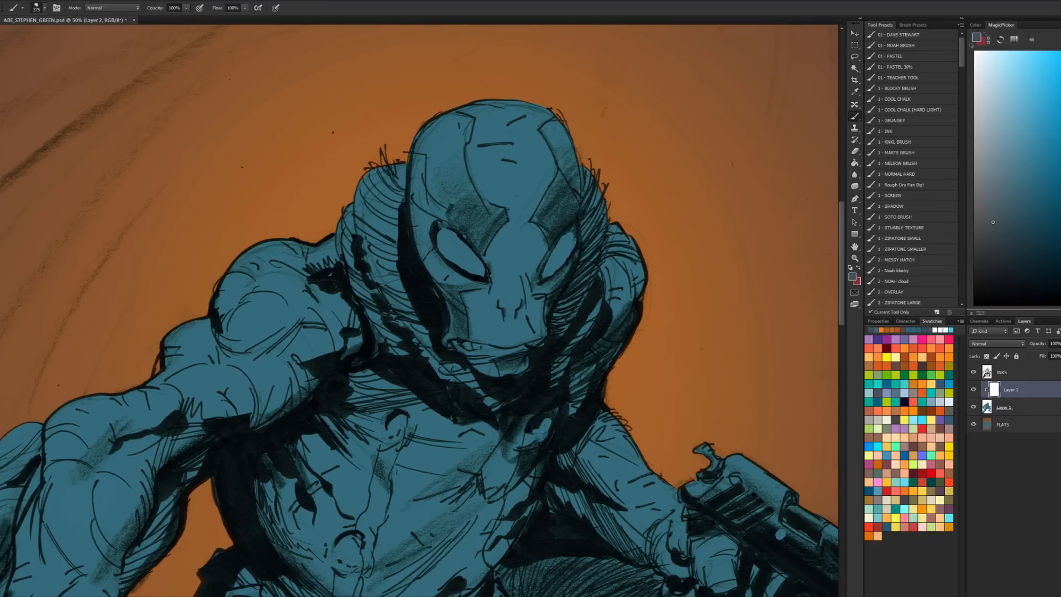
pyautogui.click(1059, 145)
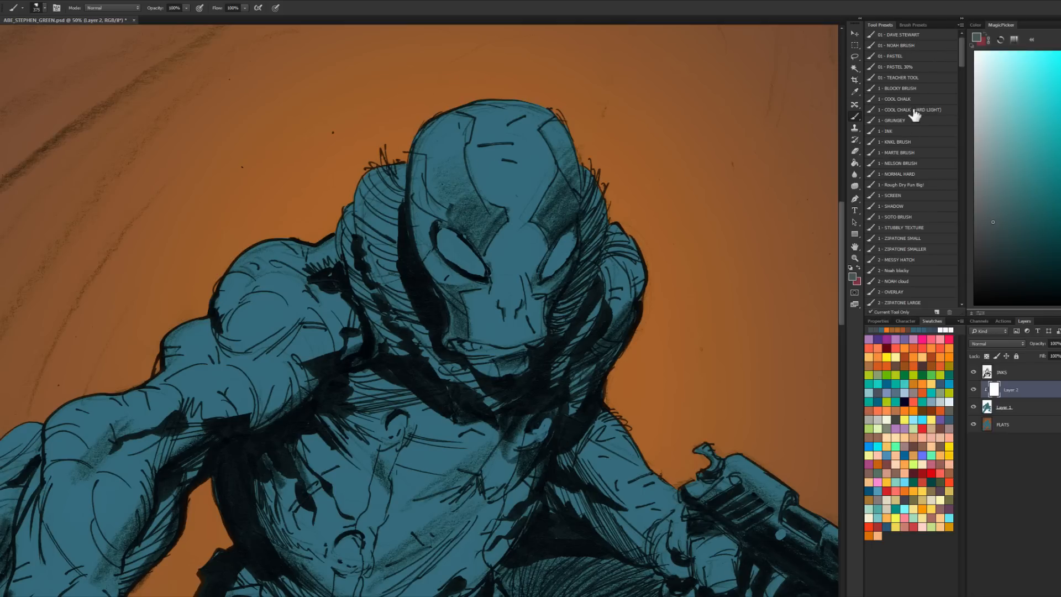
pyautogui.click(899, 142)
pyautogui.moveTo(445, 148)
pyautogui.mouseDown()
pyautogui.moveTo(448, 118)
pyautogui.moveTo(465, 125)
pyautogui.moveTo(422, 146)
pyautogui.moveTo(447, 149)
pyautogui.moveTo(435, 165)
pyautogui.moveTo(441, 154)
pyautogui.moveTo(461, 204)
pyautogui.moveTo(456, 161)
pyautogui.mouseUp()
pyautogui.moveTo(476, 209)
pyautogui.mouseDown()
pyautogui.moveTo(459, 214)
pyautogui.moveTo(476, 236)
pyautogui.mouseUp()
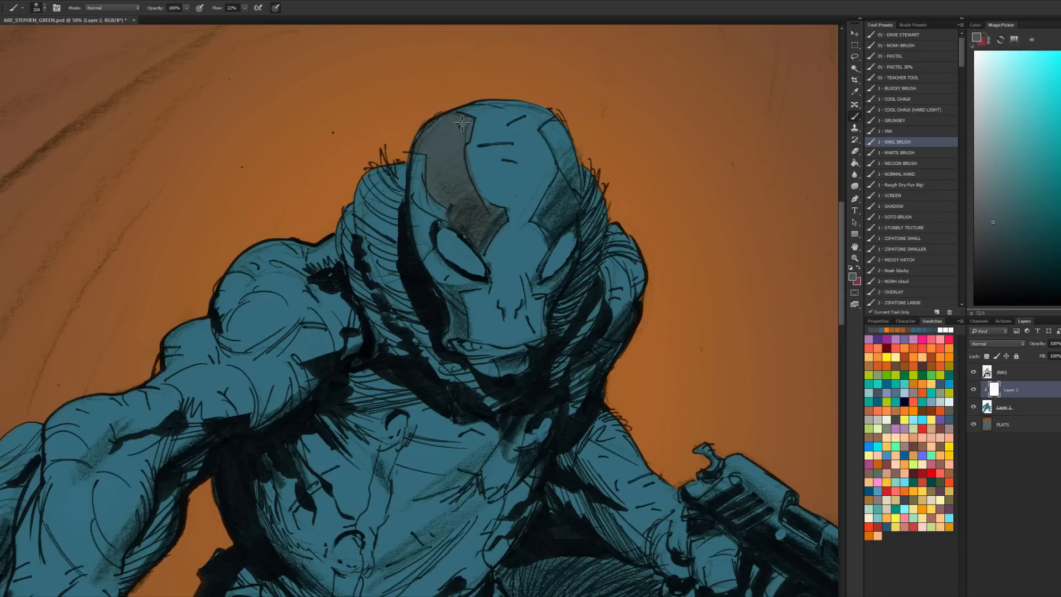
pyautogui.moveTo(549, 130)
pyautogui.mouseDown()
pyautogui.moveTo(565, 165)
pyautogui.moveTo(555, 207)
pyautogui.mouseUp()
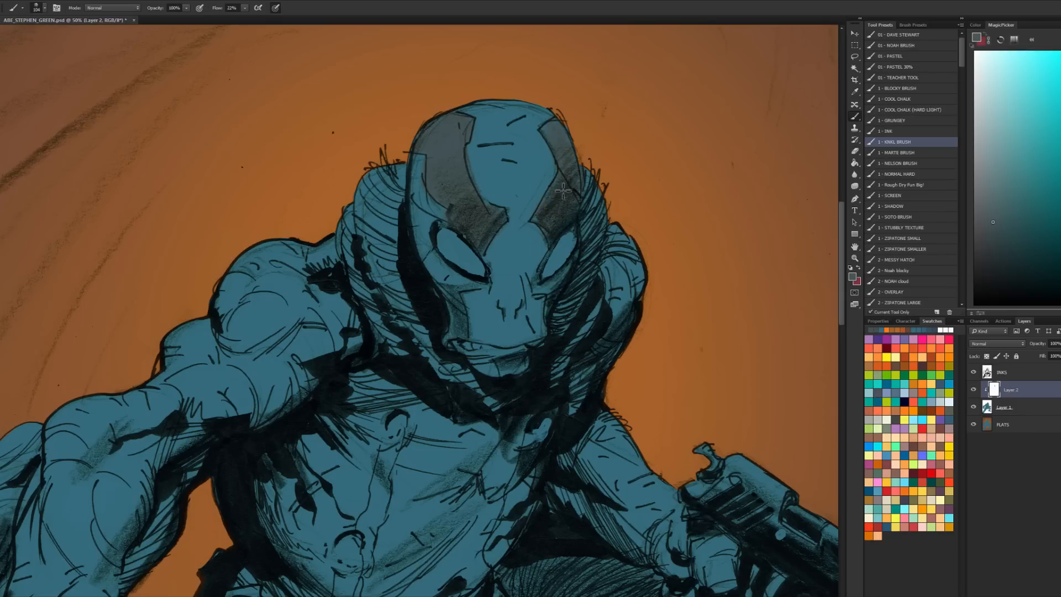
# Step: Paint both eyes bright cyan with a smaller brush
pyautogui.keyDown('alt'); pyautogui.rightClick(557, 168); pyautogui.keyUp('alt')
pyautogui.keyDown('alt'); pyautogui.rightClick(538, 130); pyautogui.keyUp('alt')
pyautogui.keyDown('alt'); pyautogui.click(473, 147); pyautogui.keyUp('alt')
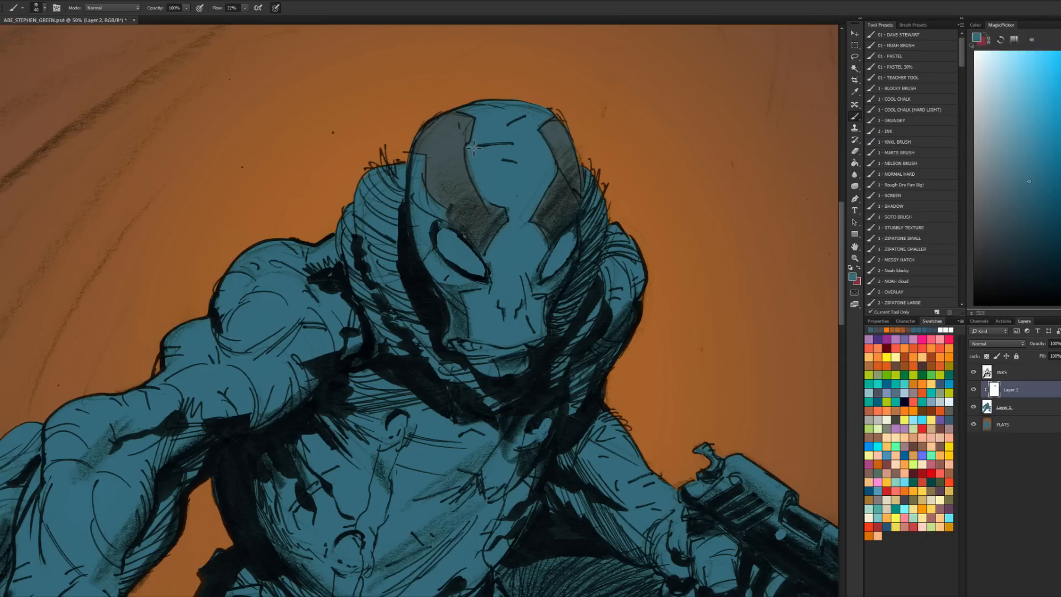
pyautogui.keyDown('alt'); pyautogui.click(449, 136); pyautogui.keyUp('alt')
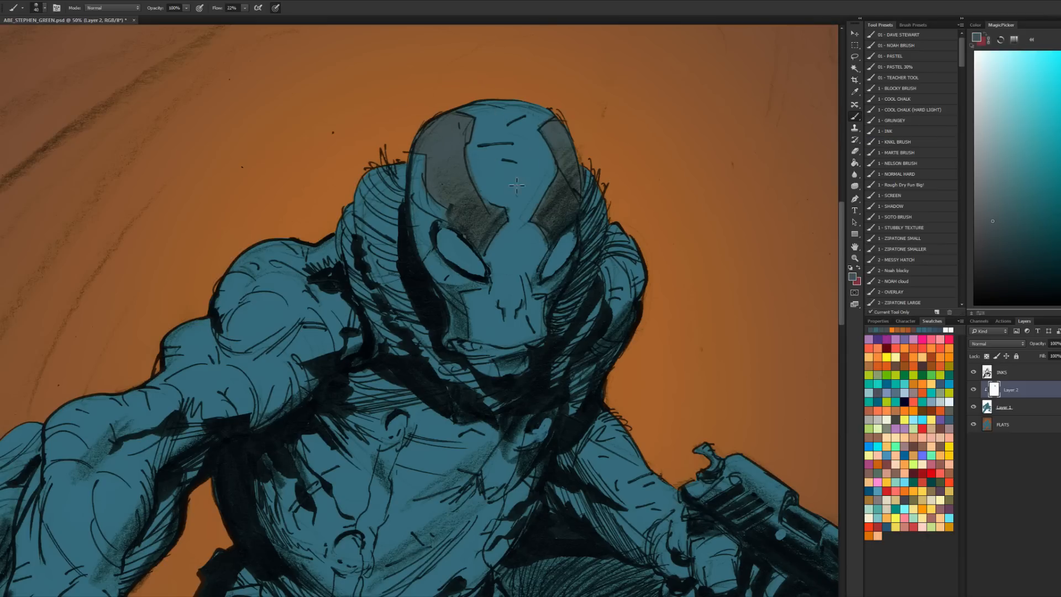
pyautogui.click(1042, 99)
pyautogui.press(']')
pyautogui.press(']')
pyautogui.moveTo(457, 249)
pyautogui.mouseDown()
pyautogui.moveTo(440, 236)
pyautogui.moveTo(480, 270)
pyautogui.mouseUp()
pyautogui.moveTo(547, 270); pyautogui.dragTo(568, 240)
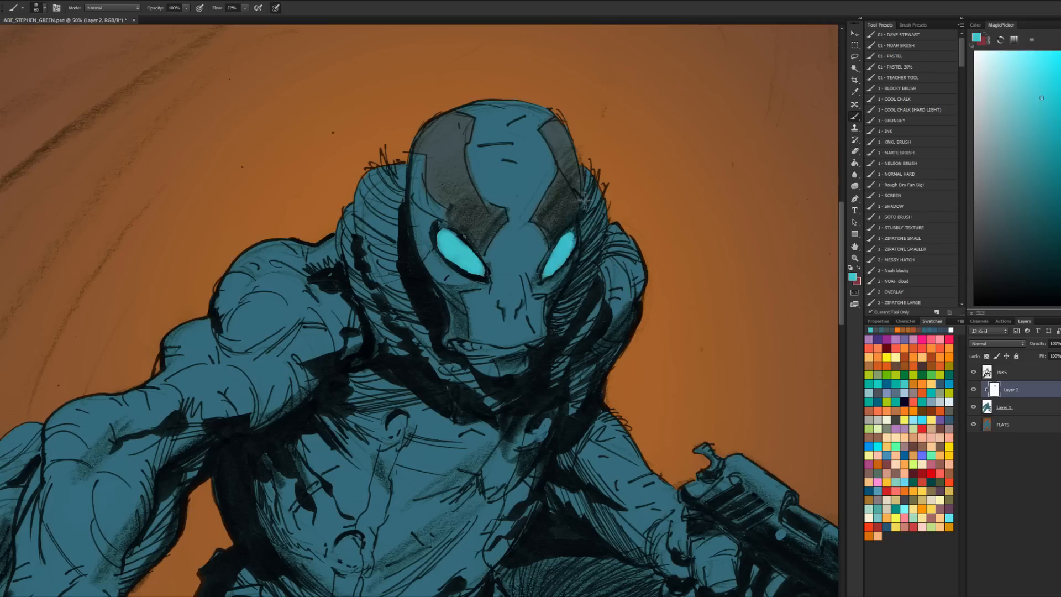
# Step: Paint the visible teeth yellow, replacing the first saturated attempt with a paler yellow
pyautogui.keyDown('alt'); pyautogui.click(525, 250); pyautogui.keyUp('alt')
pyautogui.click(855, 258)
pyautogui.keyDown('alt'); pyautogui.click(540, 280); pyautogui.keyUp('alt')
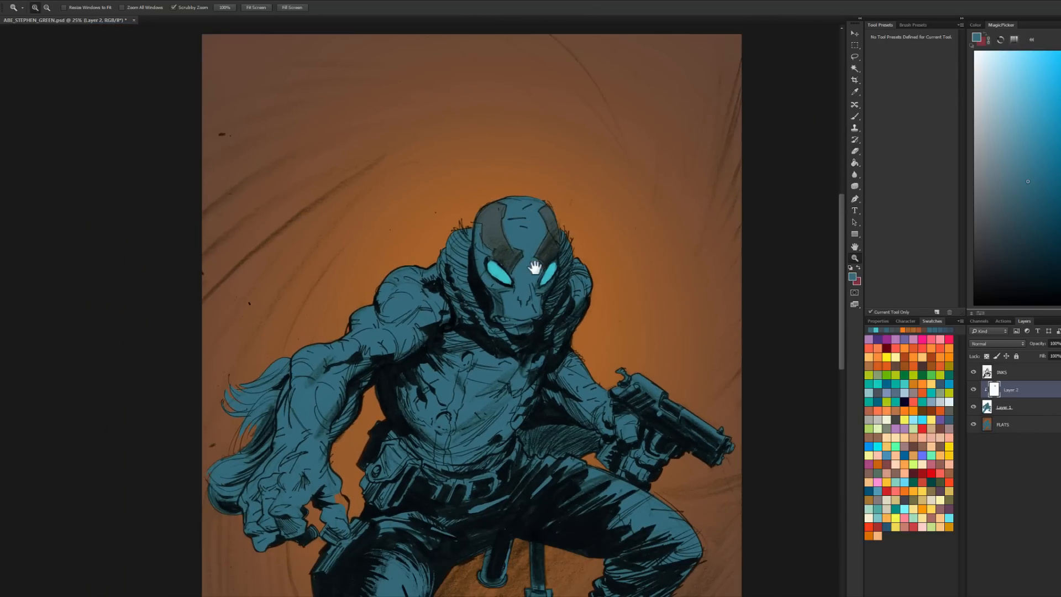
pyautogui.moveTo(545, 221)
pyautogui.mouseDown()
pyautogui.moveTo(547, 177)
pyautogui.moveTo(519, 298)
pyautogui.mouseUp()
pyautogui.press('b')
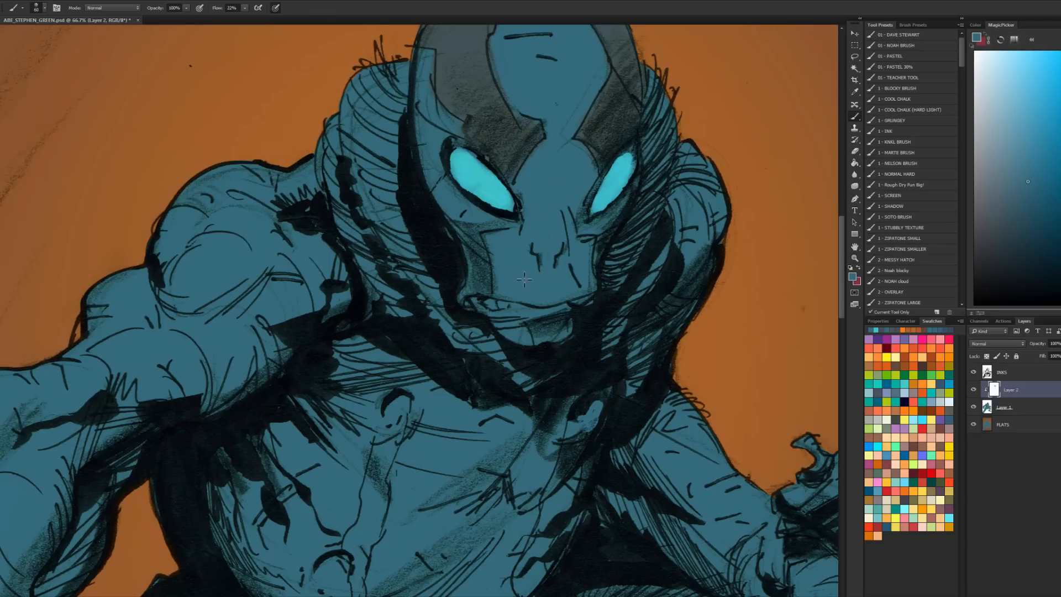
pyautogui.keyDown('alt'); pyautogui.click(495, 195); pyautogui.keyUp('alt')
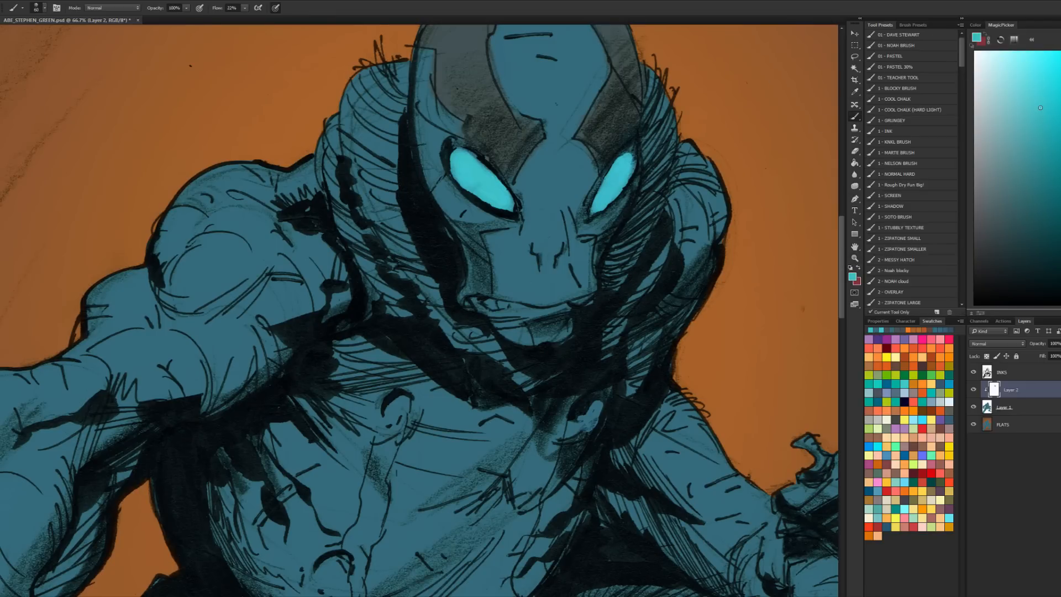
pyautogui.moveTo(1060, 100); pyautogui.dragTo(1060, 88)
pyautogui.click(1043, 84)
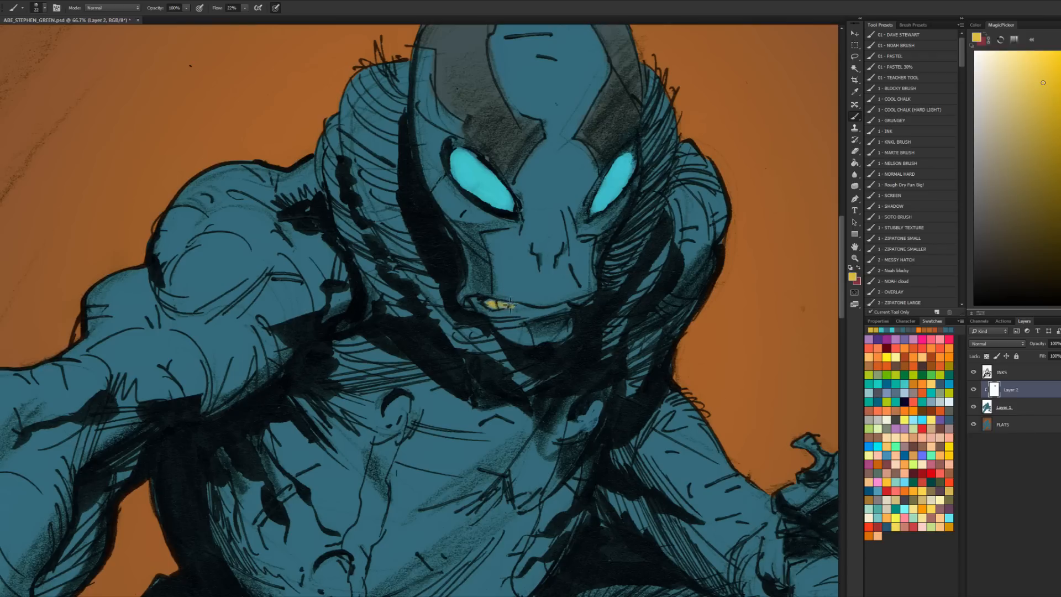
pyautogui.click(1010, 90)
pyautogui.hotkey('ctrl', 'z')
# Step: Paint the ribbed gill frills on both sides of the head light cyan
pyautogui.keyDown('alt'); pyautogui.click(569, 178); pyautogui.keyUp('alt')
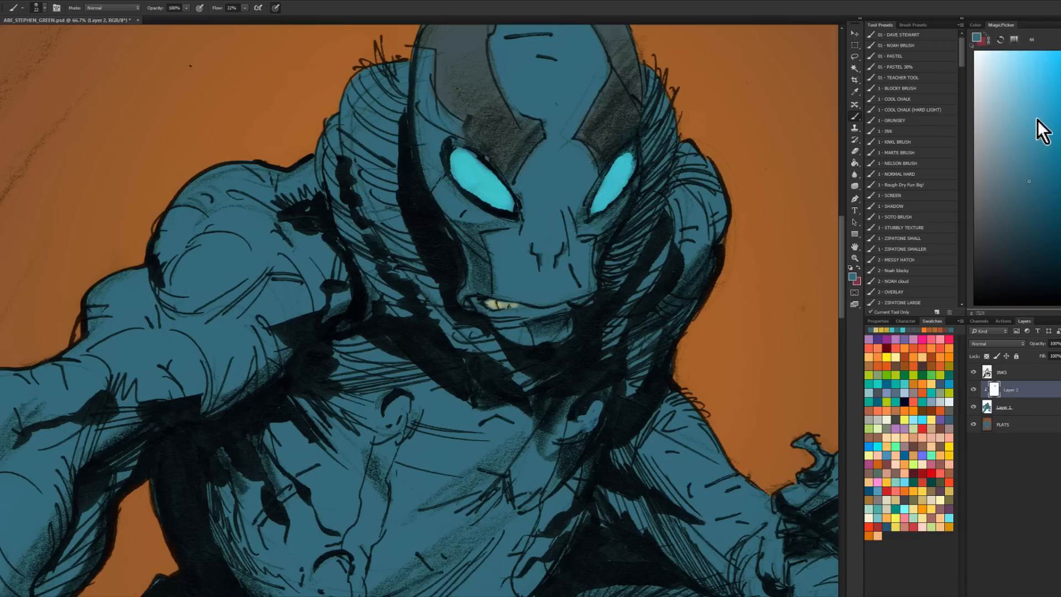
pyautogui.moveTo(1030, 118); pyautogui.dragTo(1060, 137)
pyautogui.moveTo(646, 139); pyautogui.dragTo(656, 142)
pyautogui.moveTo(655, 71)
pyautogui.mouseDown()
pyautogui.moveTo(654, 101)
pyautogui.moveTo(664, 96)
pyautogui.moveTo(655, 71)
pyautogui.moveTo(650, 116)
pyautogui.moveTo(667, 105)
pyautogui.moveTo(665, 158)
pyautogui.moveTo(650, 154)
pyautogui.moveTo(618, 283)
pyautogui.mouseUp()
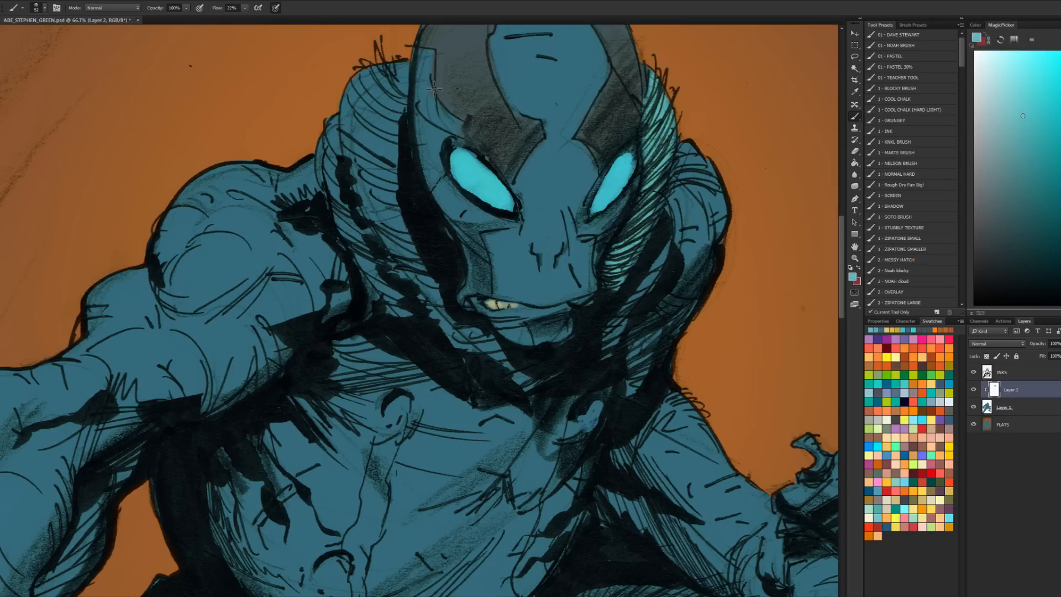
pyautogui.moveTo(381, 77)
pyautogui.mouseDown()
pyautogui.moveTo(367, 143)
pyautogui.moveTo(353, 132)
pyautogui.moveTo(384, 136)
pyautogui.moveTo(423, 236)
pyautogui.moveTo(410, 250)
pyautogui.moveTo(461, 325)
pyautogui.mouseUp()
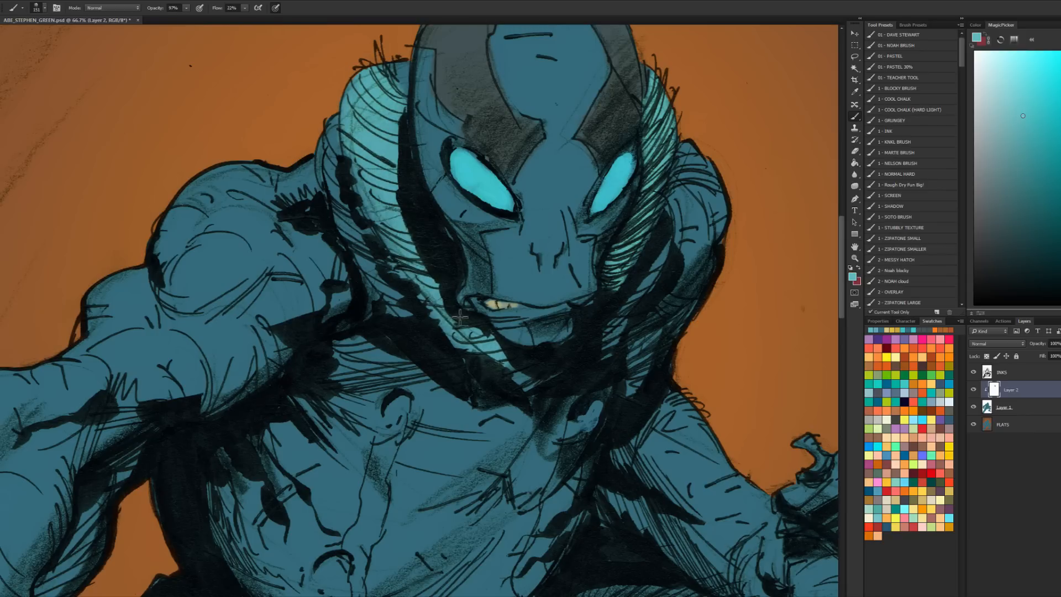
# Step: Paint the fins trailing from the forearm of the empty-handed arm in the same light cyan
pyautogui.click(855, 246)
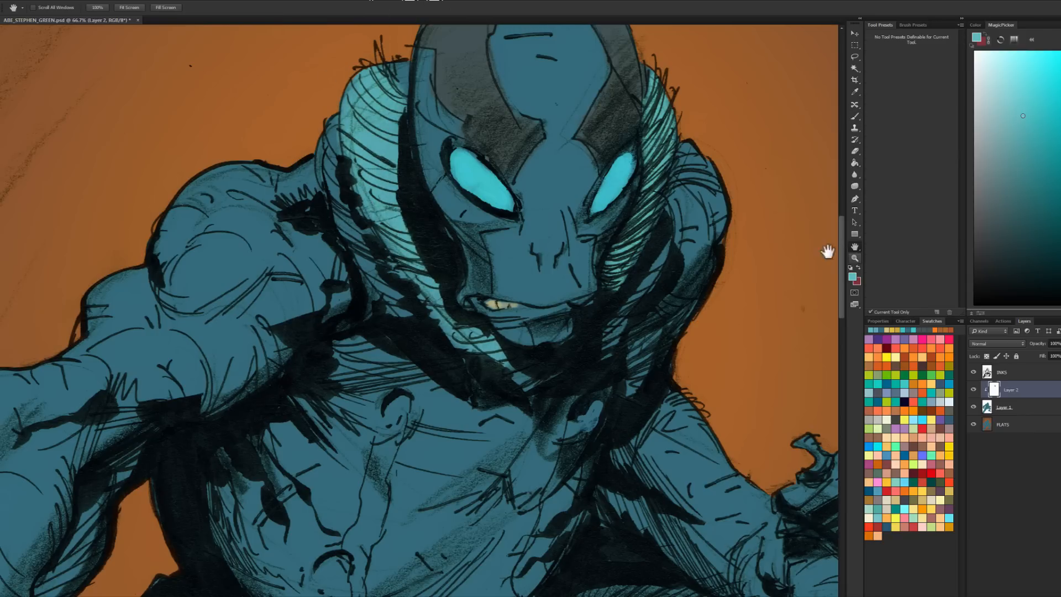
pyautogui.keyDown('alt'); pyautogui.click(568, 331); pyautogui.keyUp('alt')
pyautogui.keyDown('alt'); pyautogui.click(587, 339); pyautogui.keyUp('alt')
pyautogui.moveTo(526, 374); pyautogui.dragTo(617, 191)
pyautogui.press('b')
pyautogui.keyDown('alt'); pyautogui.rightClick(308, 220); pyautogui.keyUp('alt')
pyautogui.moveTo(310, 220)
pyautogui.mouseDown()
pyautogui.moveTo(328, 202)
pyautogui.moveTo(285, 258)
pyautogui.moveTo(279, 223)
pyautogui.moveTo(305, 251)
pyautogui.moveTo(305, 270)
pyautogui.moveTo(262, 342)
pyautogui.mouseUp()
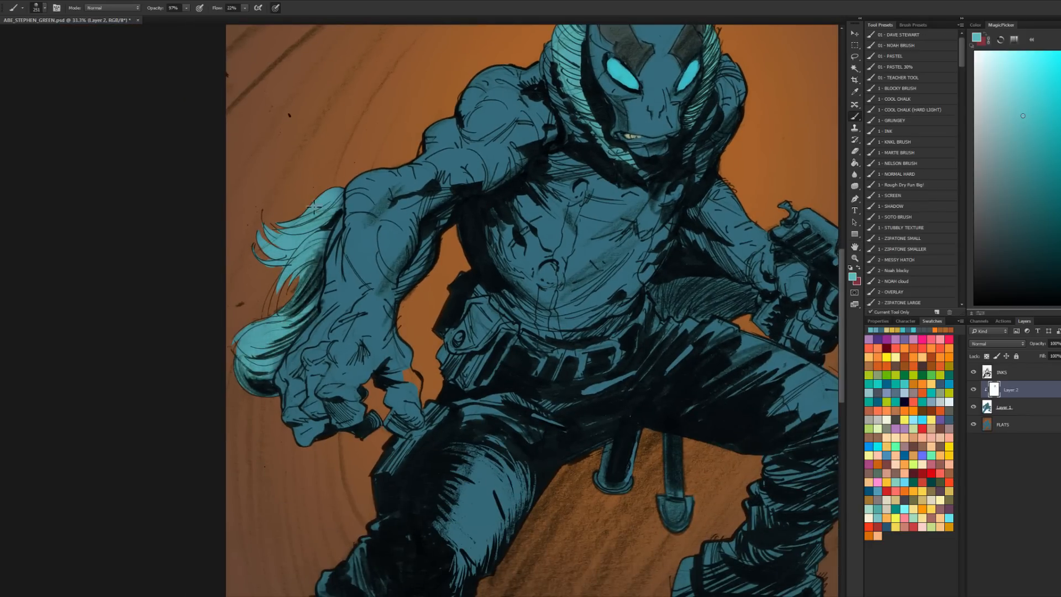
# Step: Try a light cyan highlight down the forearm of the empty-handed arm, and undo the strokes
pyautogui.keyDown('alt'); pyautogui.rightClick(367, 236); pyautogui.keyUp('alt')
pyautogui.moveTo(376, 210)
pyautogui.mouseDown()
pyautogui.moveTo(357, 274)
pyautogui.moveTo(373, 229)
pyautogui.moveTo(358, 283)
pyautogui.moveTo(373, 238)
pyautogui.moveTo(362, 347)
pyautogui.mouseUp()
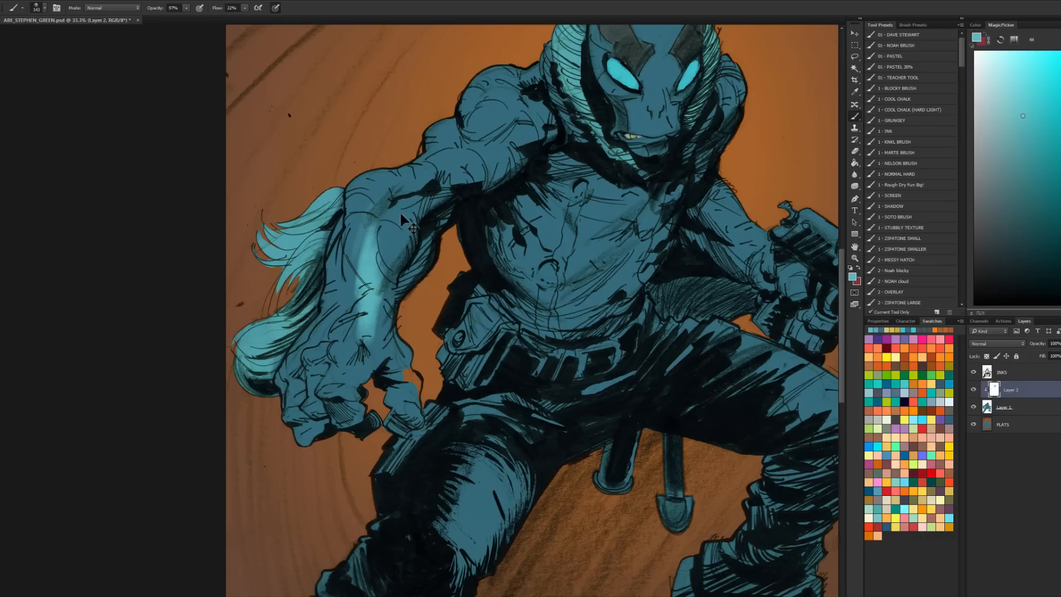
pyautogui.hotkey('ctrl', 'alt', 'z')
pyautogui.hotkey('ctrl', 'alt', 'z')
pyautogui.hotkey('ctrl', 'alt', 'z')
pyautogui.hotkey('ctrl', 'alt', 'z')
pyautogui.hotkey('ctrl', 'alt', 'z')
pyautogui.hotkey('ctrl', 'alt', 'z')
pyautogui.hotkey('ctrl', 'alt', 'z')
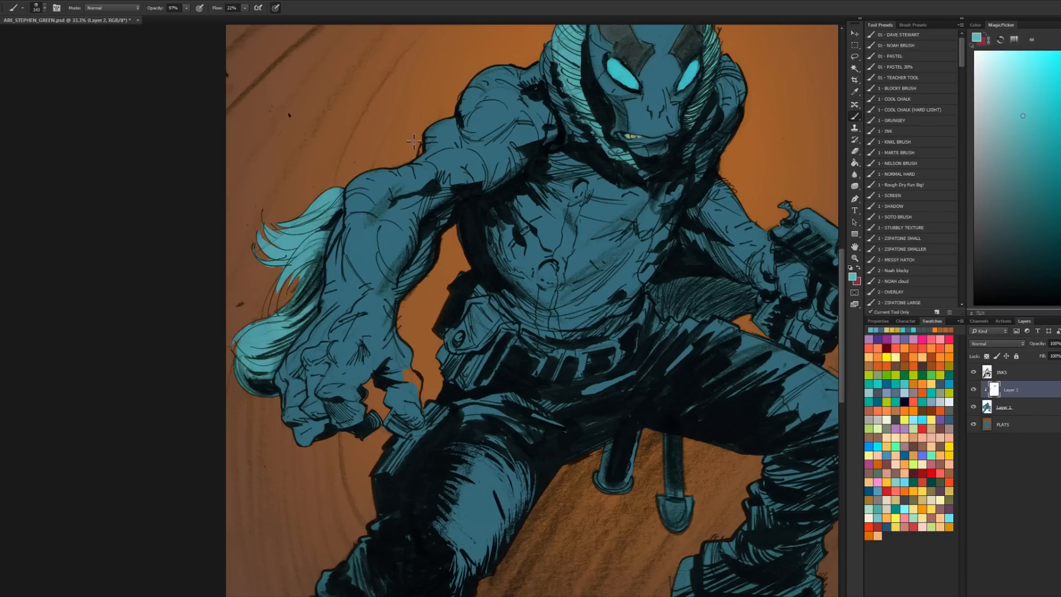
# Step: Paint the outstretched leg, from the thigh down to the foot at the page corner, a muted greyish brown
pyautogui.moveTo(633, 170); pyautogui.dragTo(459, 167)
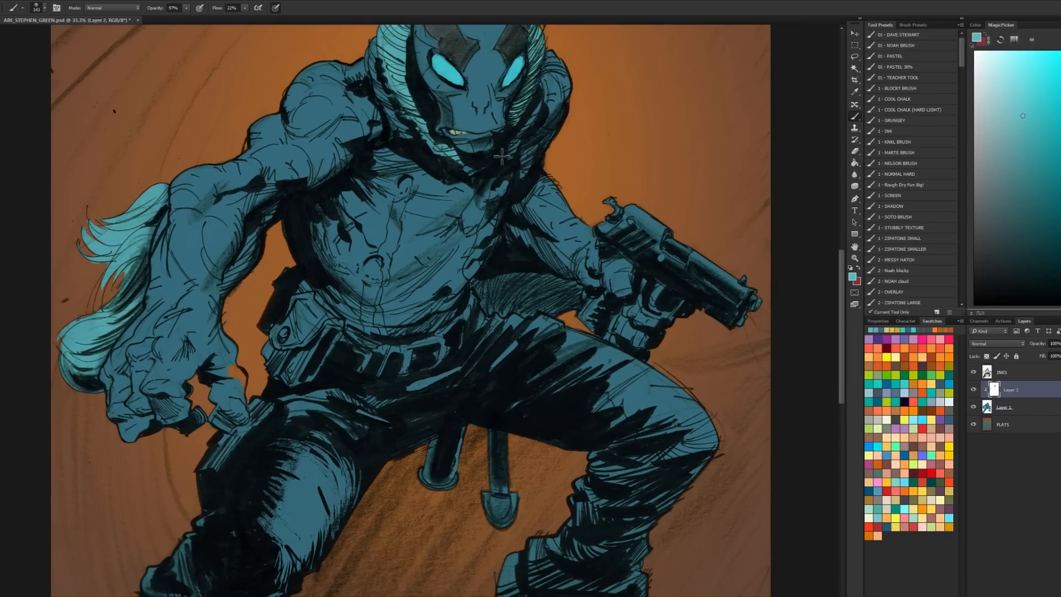
pyautogui.moveTo(431, 255); pyautogui.dragTo(454, 192)
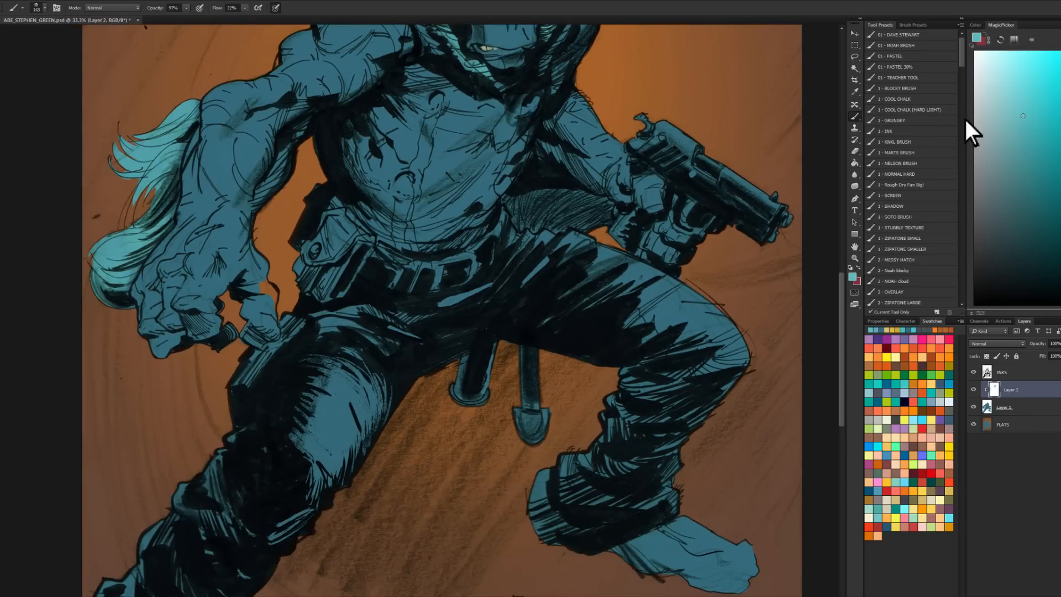
pyautogui.click(1058, 138)
pyautogui.click(1005, 190)
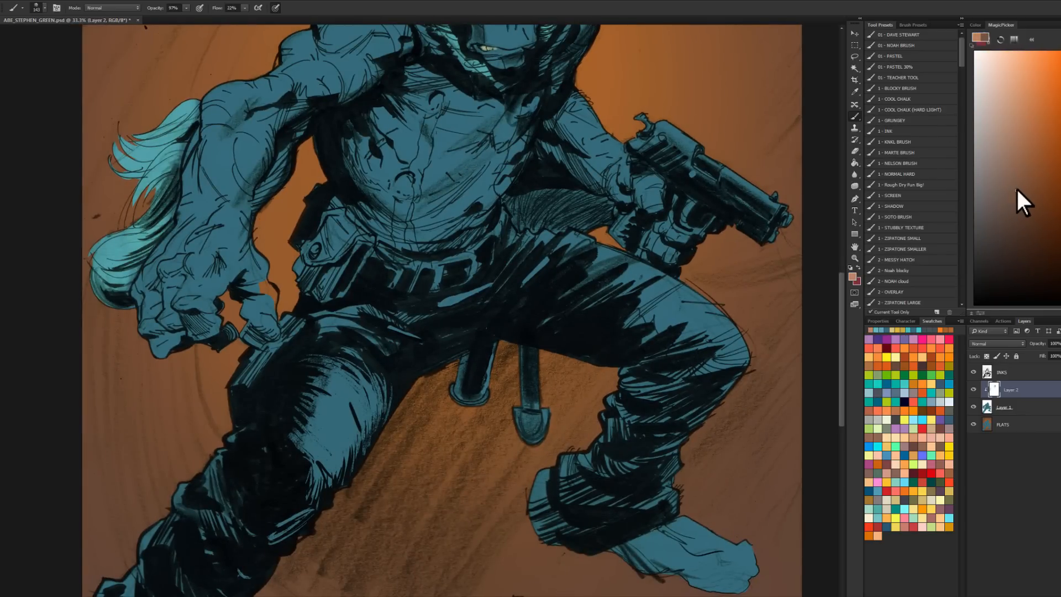
pyautogui.click(1014, 191)
pyautogui.moveTo(608, 275); pyautogui.dragTo(696, 76)
pyautogui.moveTo(440, 138); pyautogui.dragTo(430, 137)
pyautogui.moveTo(383, 128)
pyautogui.mouseDown()
pyautogui.moveTo(381, 152)
pyautogui.moveTo(344, 182)
pyautogui.moveTo(433, 130)
pyautogui.mouseUp()
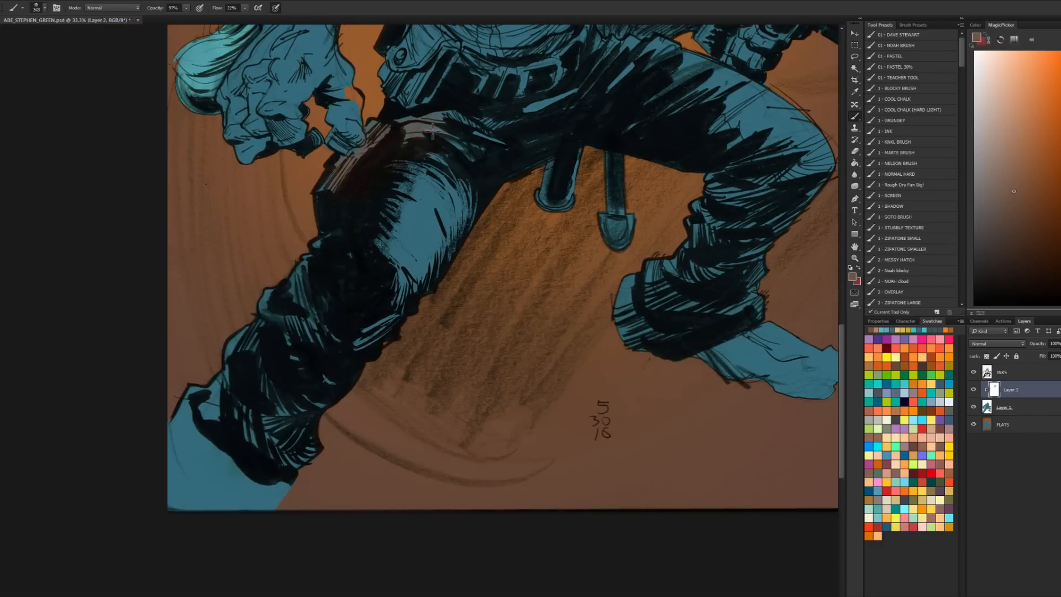
pyautogui.moveTo(390, 221)
pyautogui.mouseDown()
pyautogui.moveTo(410, 286)
pyautogui.moveTo(337, 241)
pyautogui.moveTo(288, 299)
pyautogui.mouseUp()
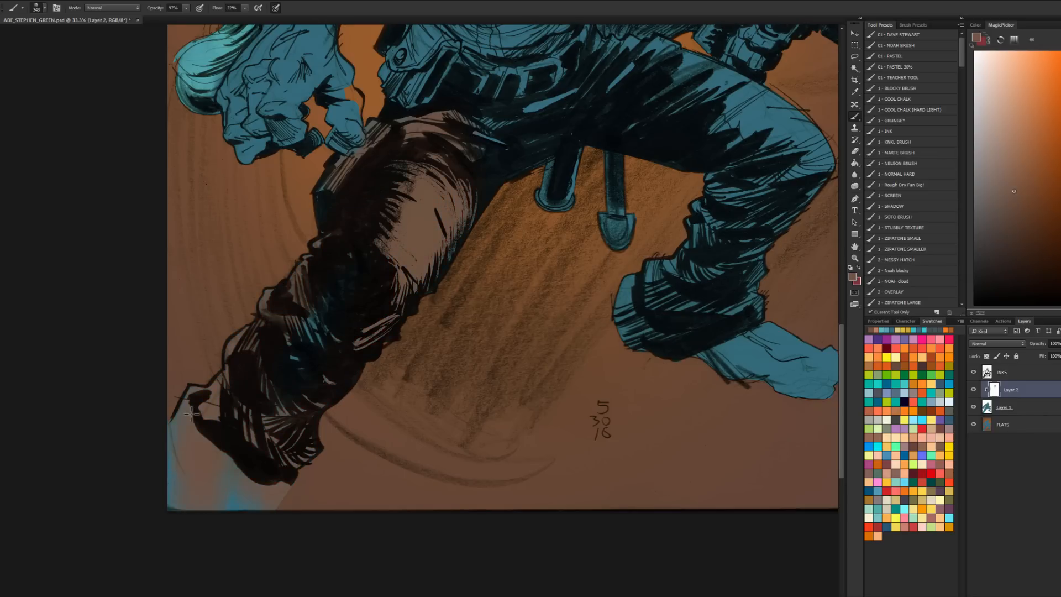
pyautogui.moveTo(292, 391)
pyautogui.mouseDown()
pyautogui.moveTo(177, 409)
pyautogui.moveTo(354, 224)
pyautogui.moveTo(381, 150)
pyautogui.mouseUp()
# Step: Paint the hip pouch, the belt and the upper trousers in the same muted brown with a resized brush
pyautogui.keyDown('alt'); pyautogui.rightClick(382, 148); pyautogui.keyUp('alt')
pyautogui.moveTo(581, 106); pyautogui.dragTo(474, 182)
pyautogui.keyDown('alt'); pyautogui.rightClick(417, 287); pyautogui.keyUp('alt')
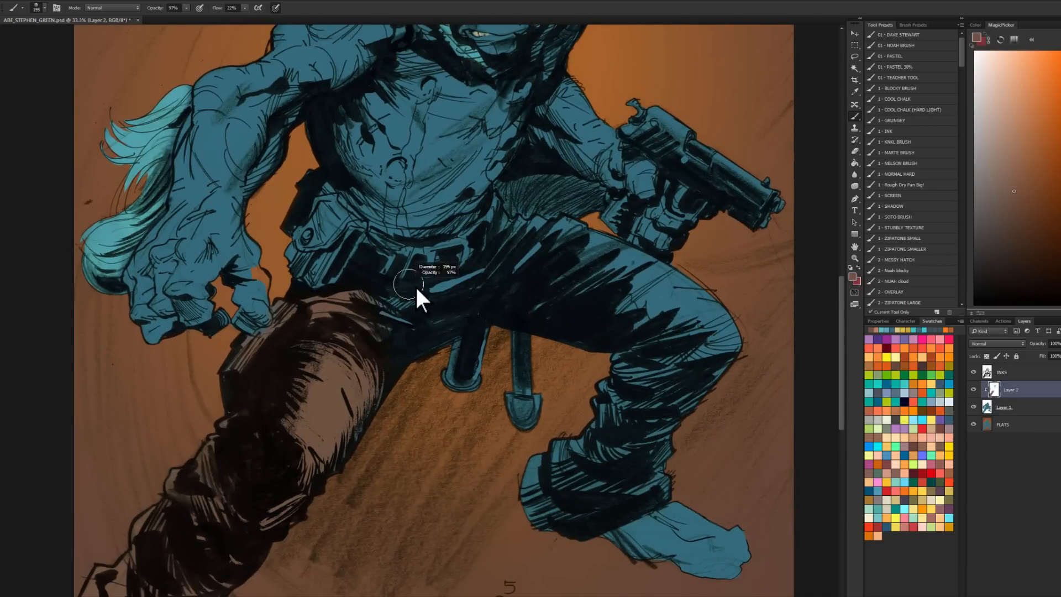
pyautogui.moveTo(350, 287)
pyautogui.mouseDown()
pyautogui.moveTo(319, 246)
pyautogui.moveTo(295, 267)
pyautogui.moveTo(343, 230)
pyautogui.mouseUp()
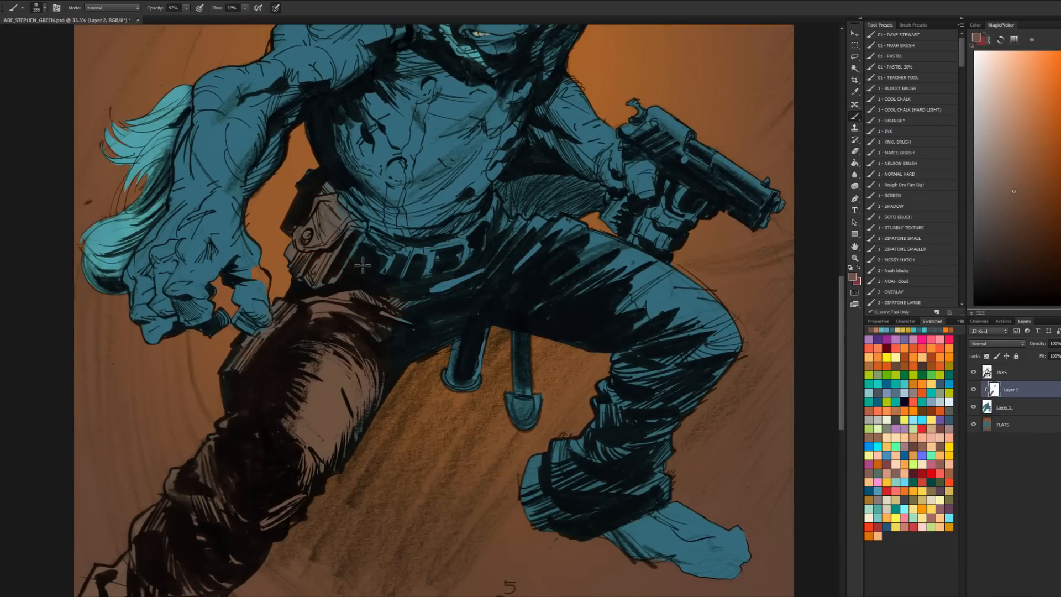
pyautogui.moveTo(456, 274)
pyautogui.mouseDown()
pyautogui.moveTo(489, 229)
pyautogui.moveTo(562, 241)
pyautogui.moveTo(573, 262)
pyautogui.moveTo(473, 304)
pyautogui.moveTo(591, 265)
pyautogui.moveTo(569, 244)
pyautogui.mouseUp()
# Step: Paint the bent leg's trousers, from the hip over the knee to the cuff, in the same muted brown
pyautogui.moveTo(623, 267); pyautogui.dragTo(599, 299)
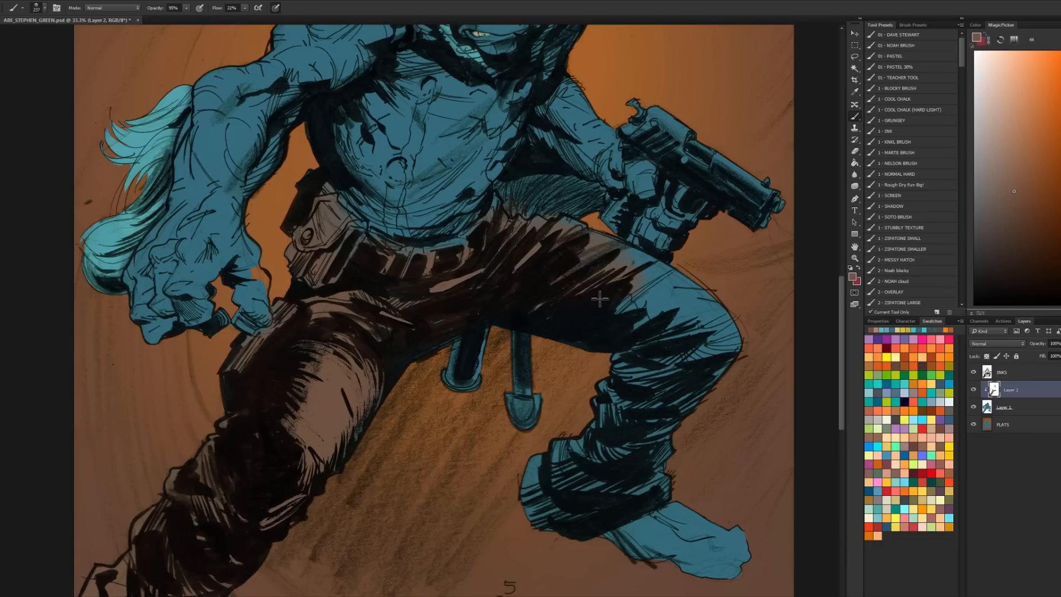
pyautogui.moveTo(673, 281)
pyautogui.mouseDown()
pyautogui.moveTo(680, 305)
pyautogui.moveTo(639, 332)
pyautogui.moveTo(704, 354)
pyautogui.moveTo(611, 357)
pyautogui.mouseUp()
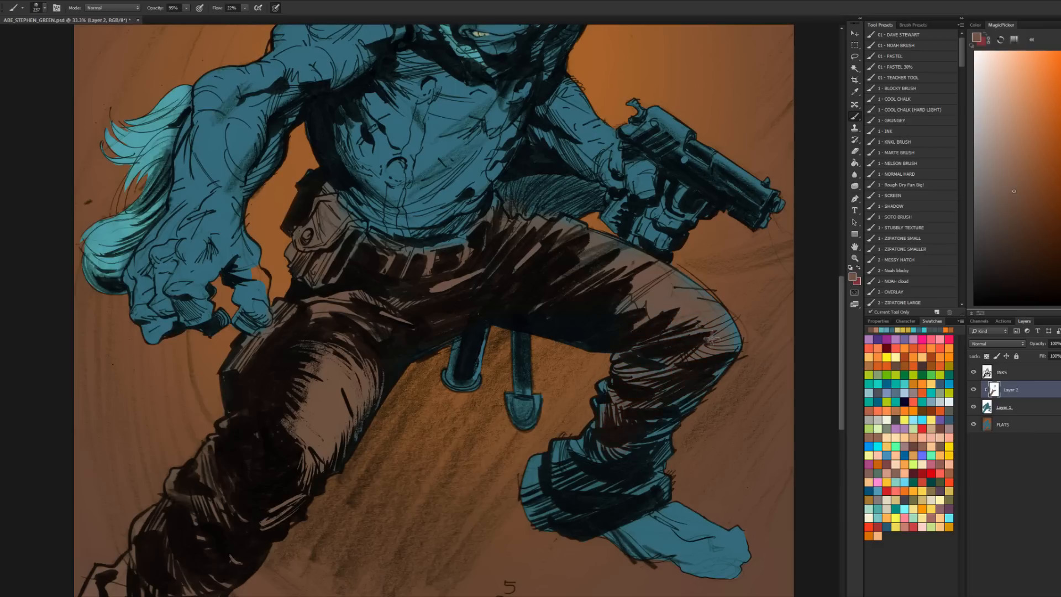
pyautogui.moveTo(535, 511)
pyautogui.mouseDown()
pyautogui.moveTo(606, 497)
pyautogui.moveTo(663, 459)
pyautogui.mouseUp()
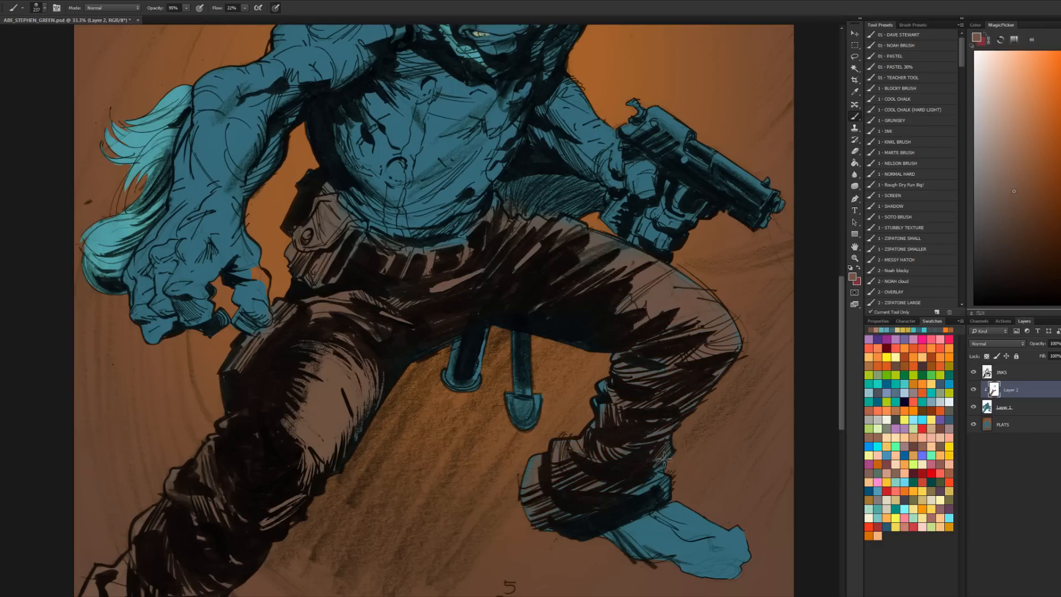
pyautogui.moveTo(534, 238); pyautogui.dragTo(525, 401)
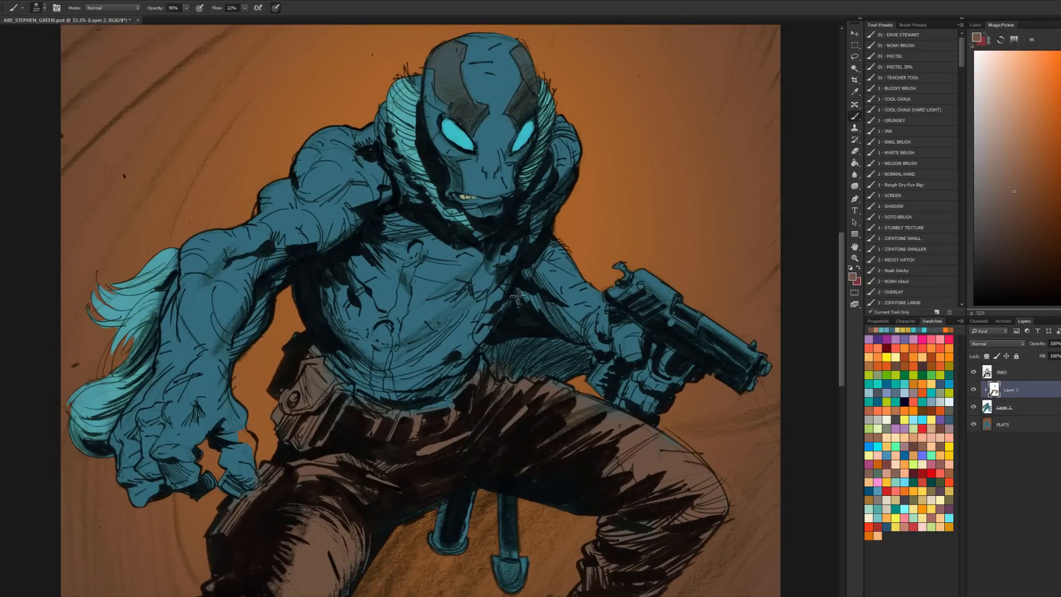
# Step: Repaint both trouser legs, the belt and the hip pouch a muted dark teal green with an enlarged brush
pyautogui.click(855, 258)
pyautogui.keyDown('alt'); pyautogui.click(748, 334); pyautogui.keyUp('alt')
pyautogui.keyDown('alt'); pyautogui.click(780, 308); pyautogui.keyUp('alt')
pyautogui.press('b')
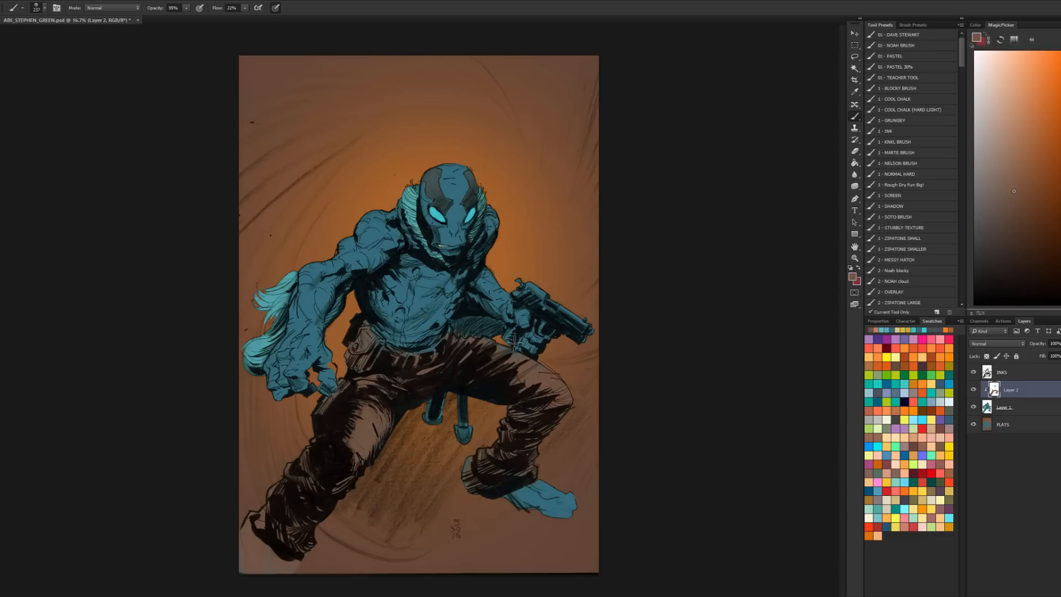
pyautogui.keyDown('alt'); pyautogui.click(479, 245); pyautogui.keyUp('alt')
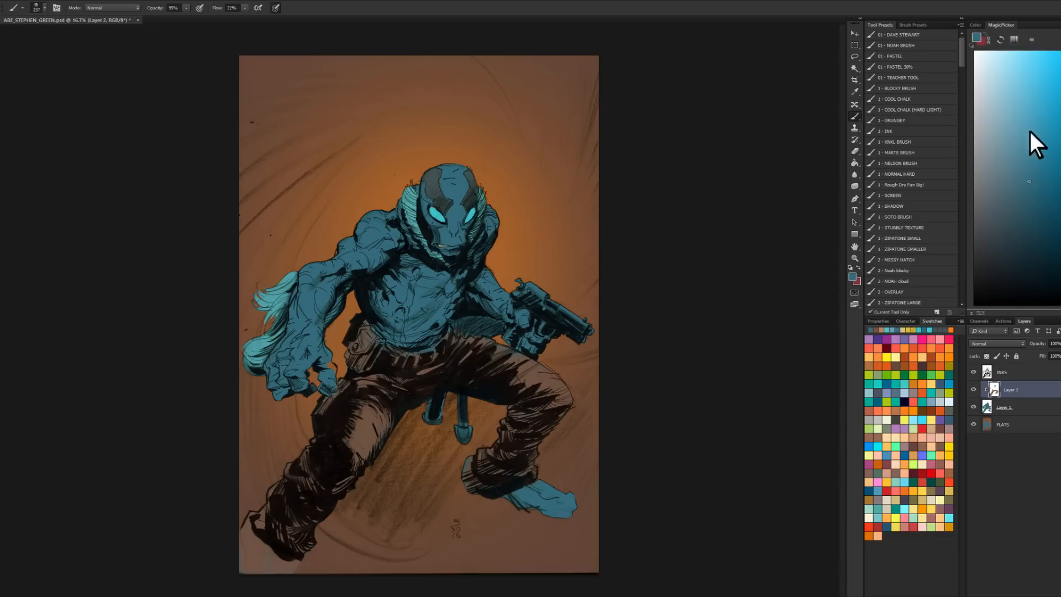
pyautogui.click(1045, 149)
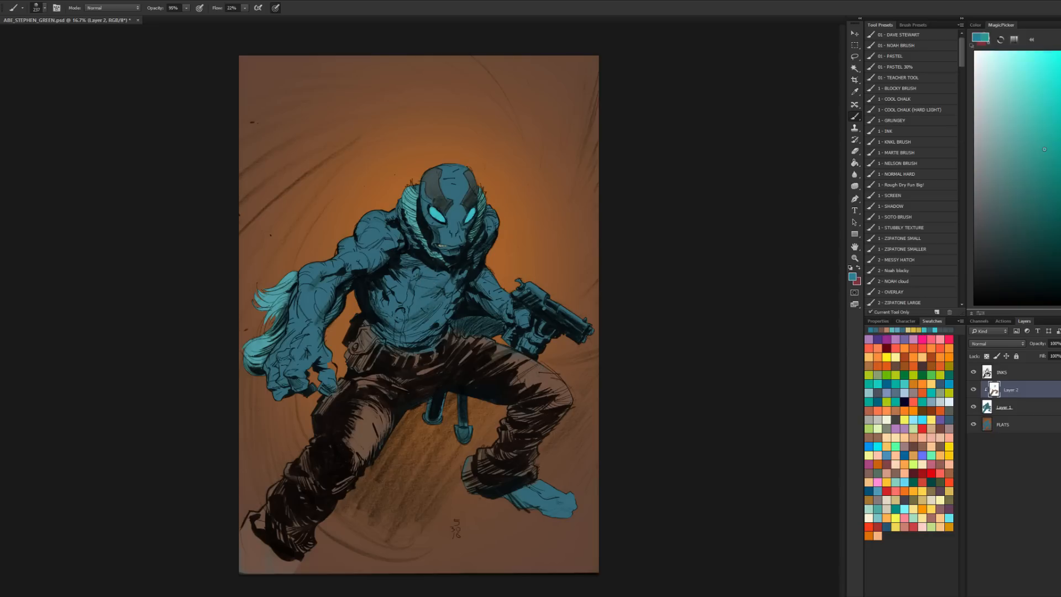
pyautogui.moveTo(369, 395)
pyautogui.mouseDown()
pyautogui.moveTo(388, 414)
pyautogui.moveTo(396, 369)
pyautogui.moveTo(431, 341)
pyautogui.moveTo(356, 456)
pyautogui.moveTo(393, 391)
pyautogui.moveTo(355, 355)
pyautogui.moveTo(396, 392)
pyautogui.moveTo(308, 499)
pyautogui.moveTo(346, 432)
pyautogui.moveTo(431, 375)
pyautogui.moveTo(420, 370)
pyautogui.moveTo(482, 359)
pyautogui.moveTo(535, 387)
pyautogui.moveTo(511, 469)
pyautogui.mouseUp()
pyautogui.hotkey('ctrl', 'z')
pyautogui.keyDown('alt'); pyautogui.rightClick(389, 400); pyautogui.keyUp('alt')
pyautogui.moveTo(366, 482)
pyautogui.mouseDown()
pyautogui.moveTo(267, 515)
pyautogui.moveTo(310, 481)
pyautogui.moveTo(280, 523)
pyautogui.moveTo(293, 567)
pyautogui.mouseUp()
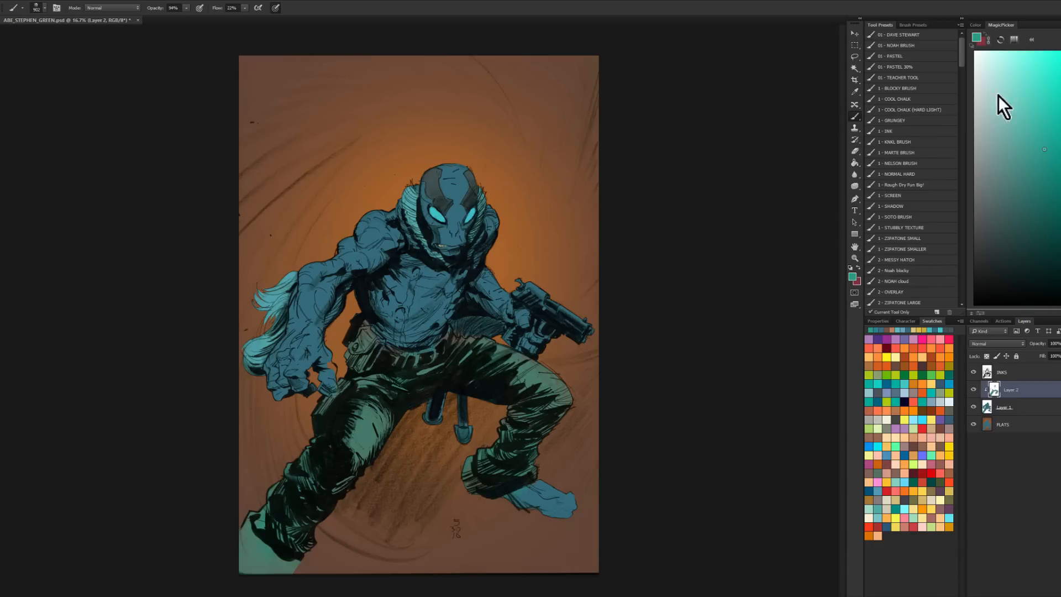
pyautogui.click(1029, 180)
pyautogui.click(989, 151)
pyautogui.click(1014, 206)
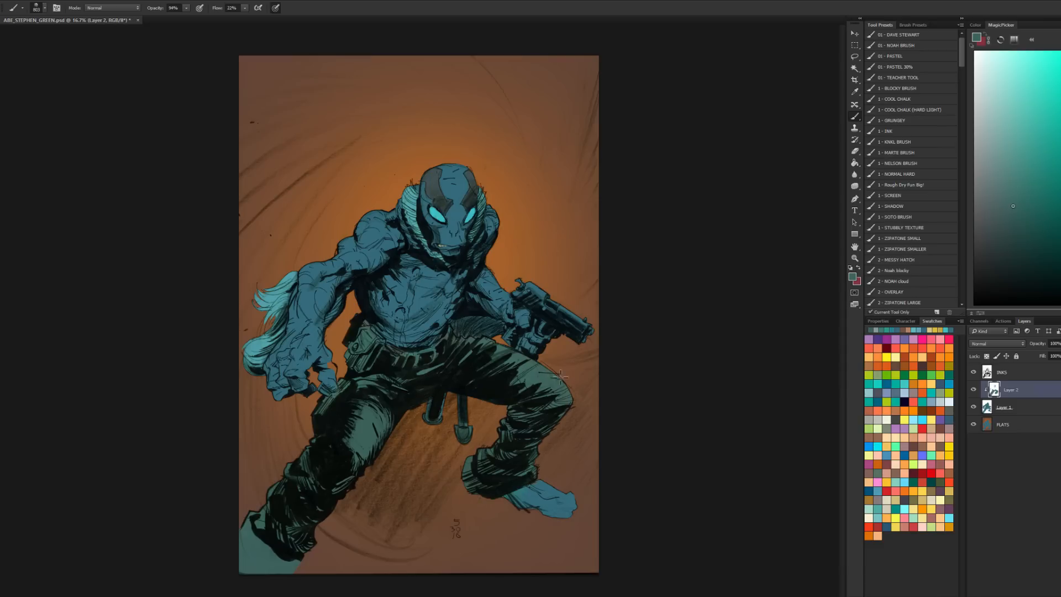
# Step: Paint the pistol a neutral mid grey and undo the last stray stroke
pyautogui.hotkey('ctrl', 'space')
pyautogui.click(562, 306)
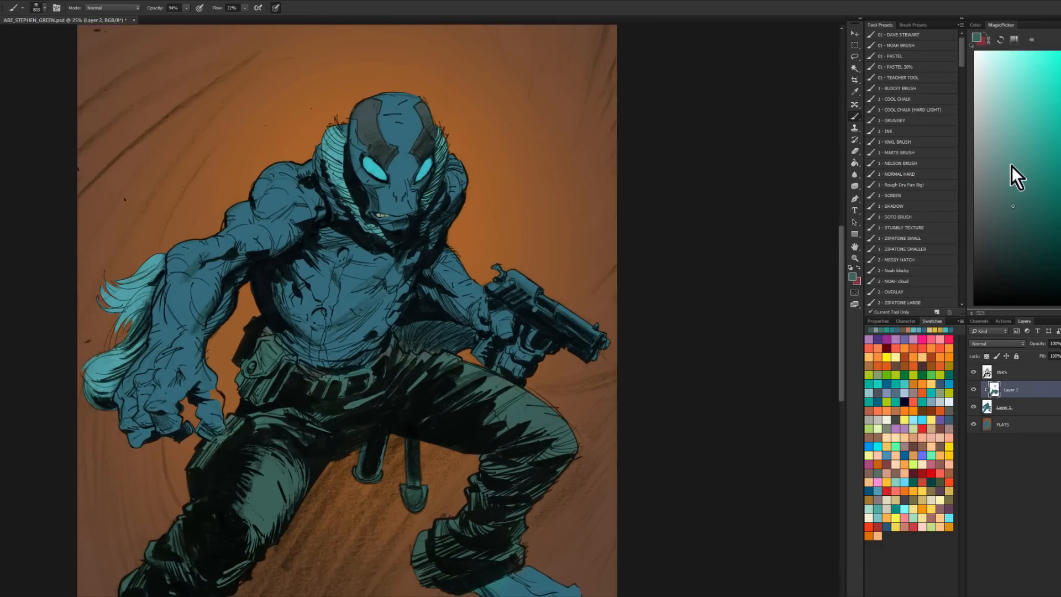
pyautogui.moveTo(980, 167); pyautogui.dragTo(975, 170)
pyautogui.moveTo(559, 270)
pyautogui.mouseDown()
pyautogui.moveTo(526, 270)
pyautogui.moveTo(514, 289)
pyautogui.moveTo(591, 346)
pyautogui.moveTo(530, 346)
pyautogui.moveTo(539, 336)
pyautogui.mouseUp()
pyautogui.hotkey('ctrl', 'z')
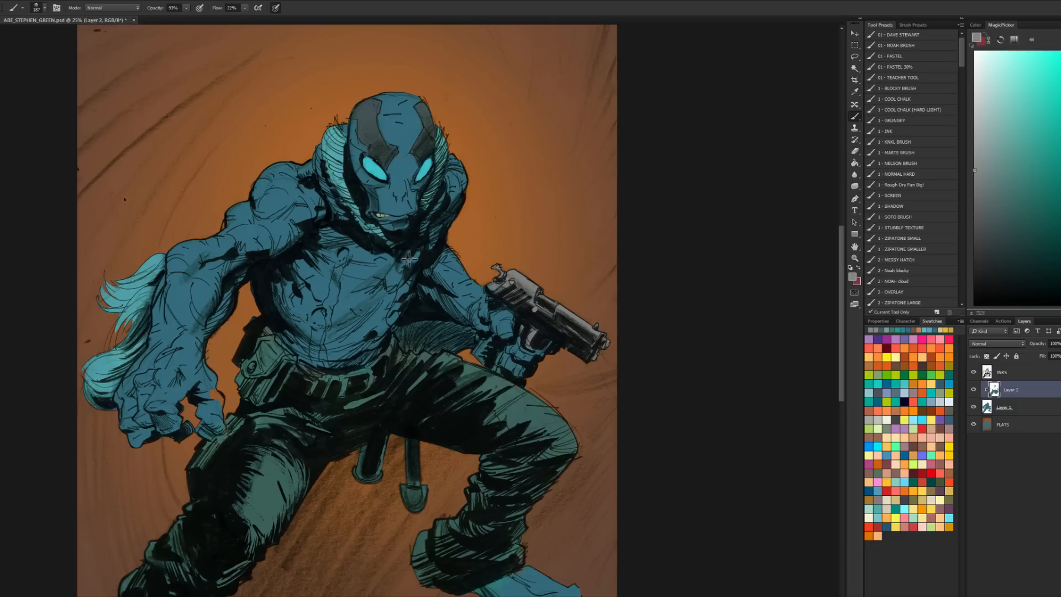
# Step: Paint the fin behind the waist, below the gun arm, with the light cyan sampled from the neck frill
pyautogui.keyDown('alt'); pyautogui.click(344, 156); pyautogui.keyUp('alt')
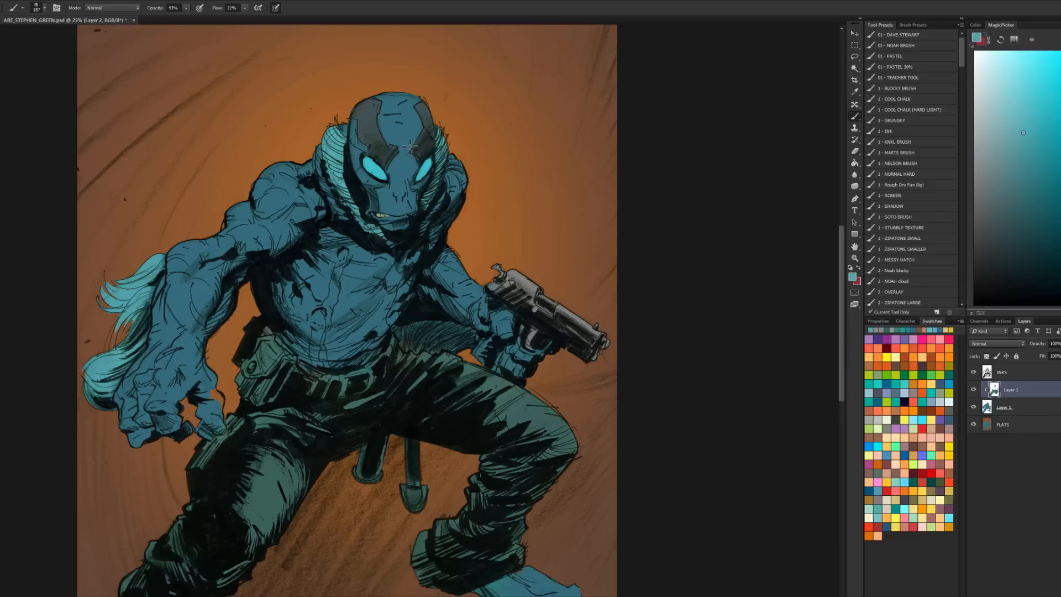
pyautogui.moveTo(454, 336)
pyautogui.mouseDown()
pyautogui.moveTo(412, 335)
pyautogui.moveTo(406, 345)
pyautogui.moveTo(428, 340)
pyautogui.moveTo(425, 320)
pyautogui.mouseUp()
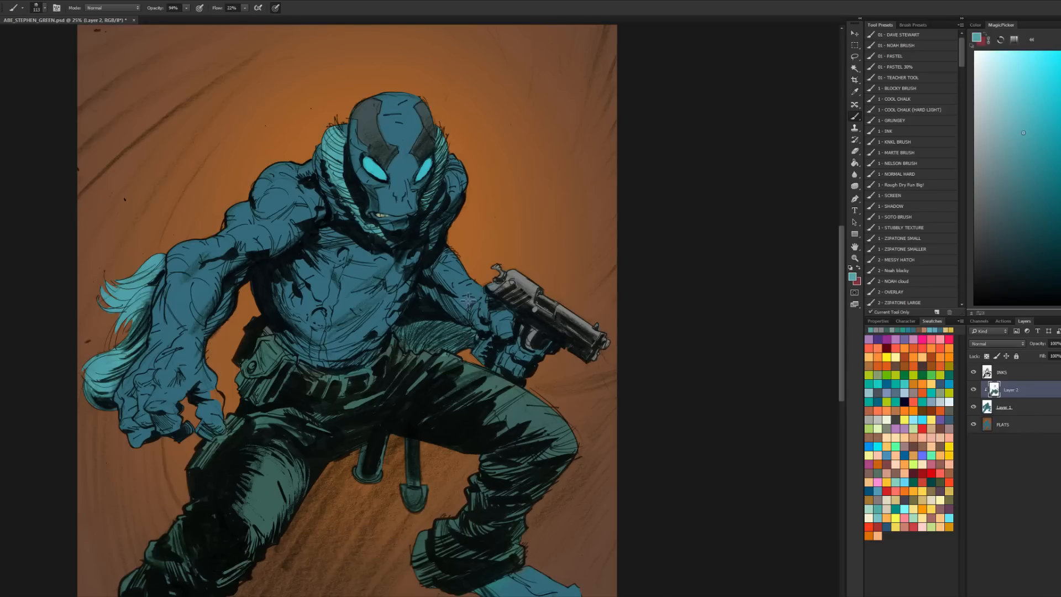
pyautogui.keyDown('alt'); pyautogui.click(443, 358); pyautogui.keyUp('alt')
# Step: Examine the colours of the whole figure against the page background at different magnifications
pyautogui.click(854, 258)
pyautogui.keyDown('alt'); pyautogui.click(746, 329); pyautogui.keyUp('alt')
pyautogui.keyDown('alt'); pyautogui.click(753, 326); pyautogui.keyUp('alt')
pyautogui.keyDown('alt'); pyautogui.click(755, 325); pyautogui.keyUp('alt')
pyautogui.click(451, 314)
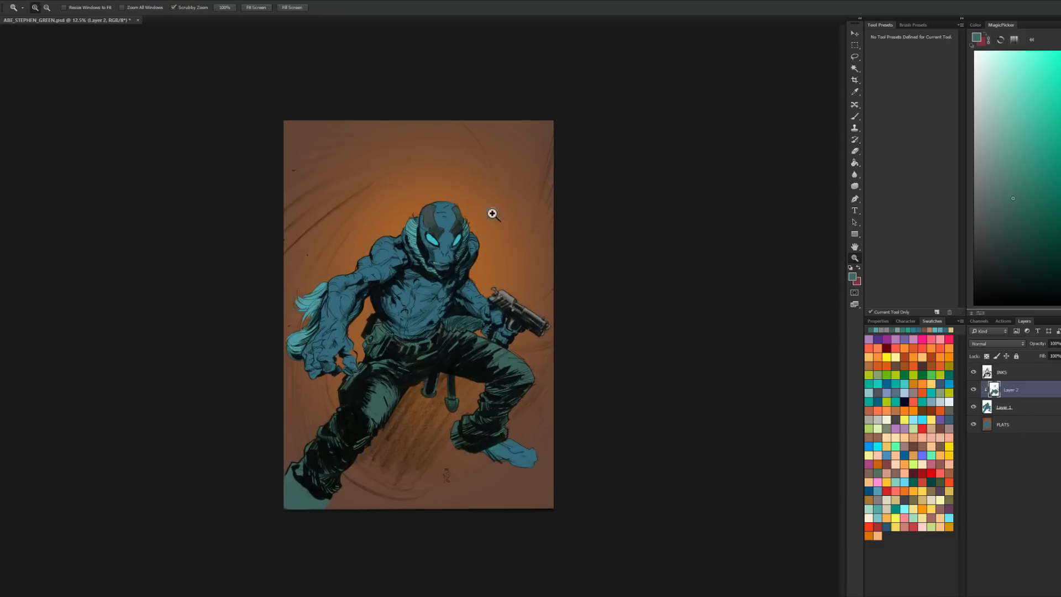
pyautogui.click(441, 311)
pyautogui.press('w')
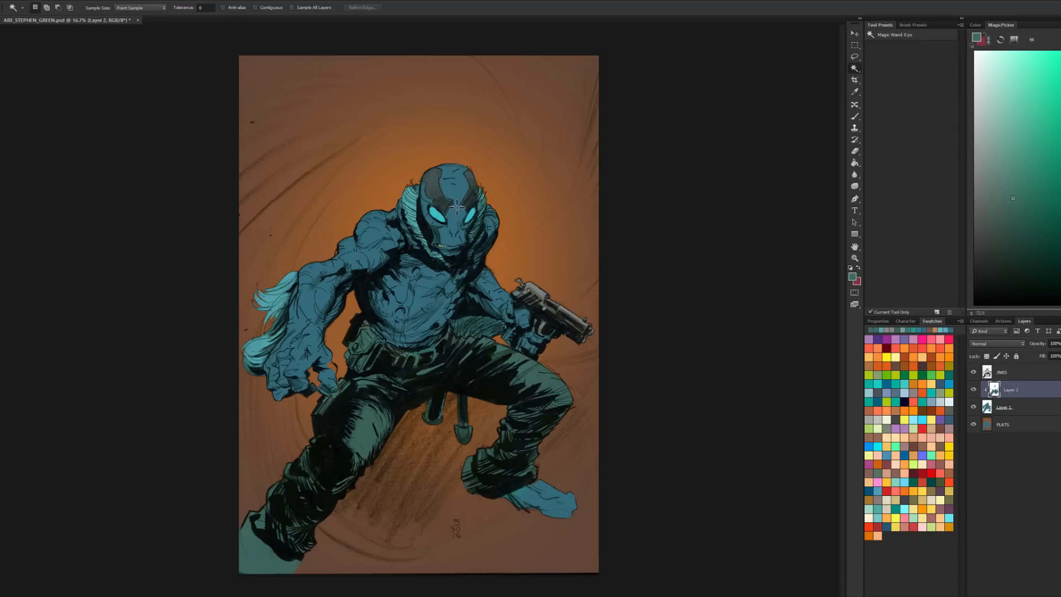
pyautogui.press('z')
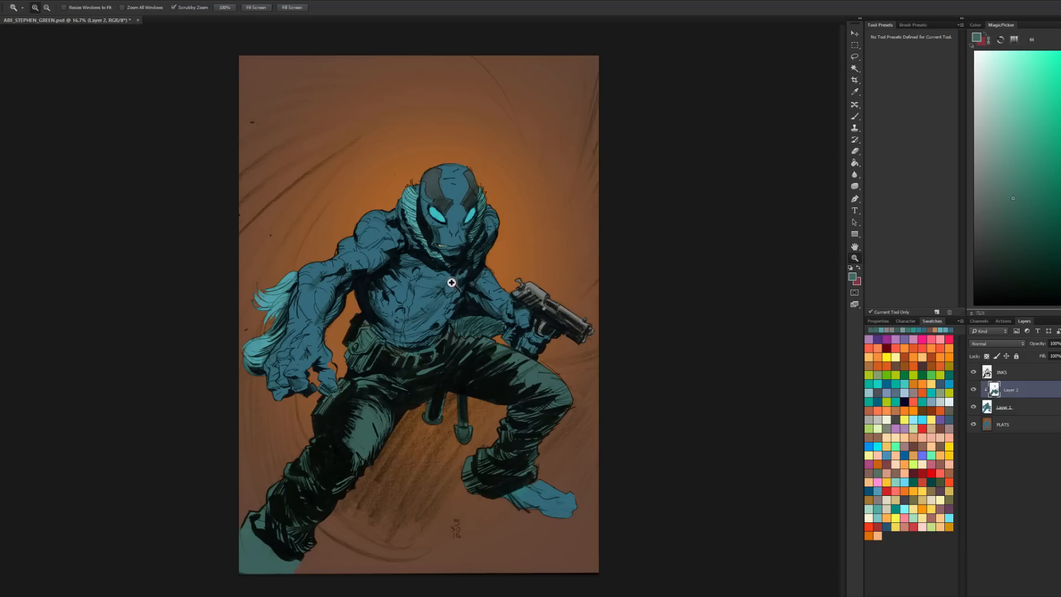
pyautogui.click(462, 238)
pyautogui.moveTo(462, 238)
pyautogui.mouseDown()
pyautogui.moveTo(518, 264)
pyautogui.moveTo(535, 210)
pyautogui.mouseUp()
pyautogui.press('b')
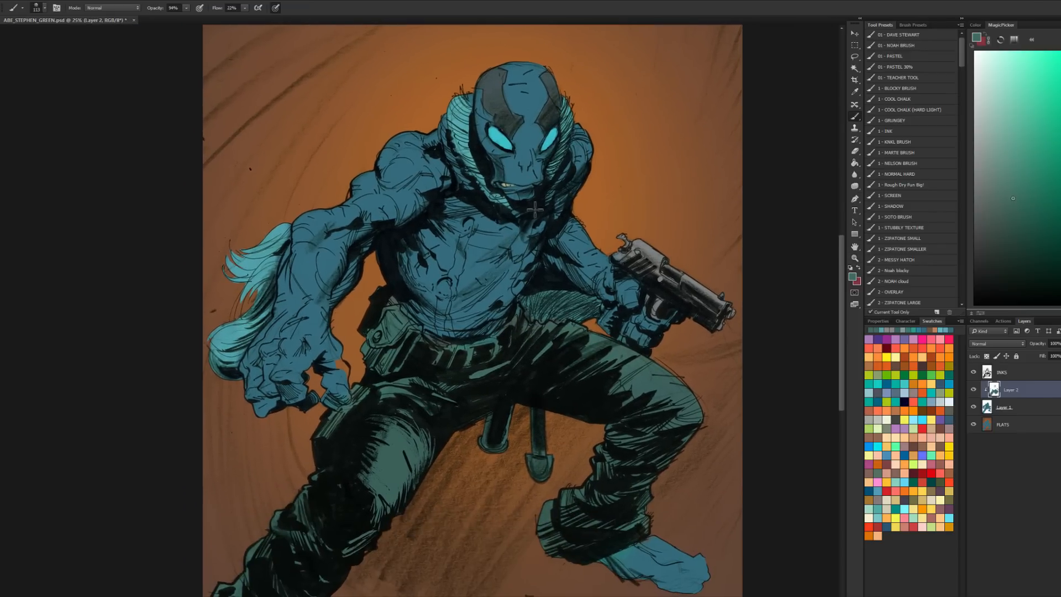
pyautogui.moveTo(580, 282); pyautogui.dragTo(544, 297)
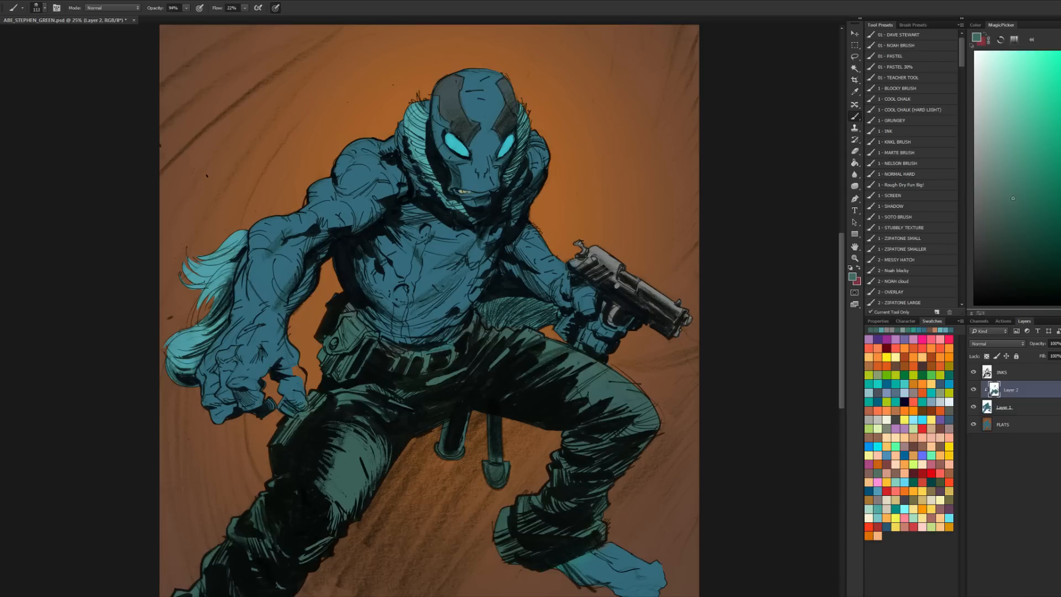
# Step: Paint the hip pouch and the ammunition belt a dark muted brown, redoing the strokes with a smaller brush
pyautogui.click(1060, 149)
pyautogui.click(1044, 238)
pyautogui.moveTo(1060, 232); pyautogui.dragTo(1060, 279)
pyautogui.click(1049, 206)
pyautogui.click(1029, 213)
pyautogui.keyDown('alt'); pyautogui.rightClick(348, 335); pyautogui.keyUp('alt')
pyautogui.moveTo(348, 334)
pyautogui.mouseDown()
pyautogui.moveTo(344, 301)
pyautogui.moveTo(356, 330)
pyautogui.moveTo(333, 344)
pyautogui.moveTo(351, 343)
pyautogui.moveTo(345, 362)
pyautogui.moveTo(345, 301)
pyautogui.moveTo(367, 340)
pyautogui.moveTo(313, 358)
pyautogui.moveTo(365, 338)
pyautogui.moveTo(409, 374)
pyautogui.moveTo(438, 365)
pyautogui.moveTo(409, 354)
pyautogui.moveTo(482, 323)
pyautogui.mouseUp()
pyautogui.keyDown('alt'); pyautogui.rightClick(353, 326); pyautogui.keyUp('alt')
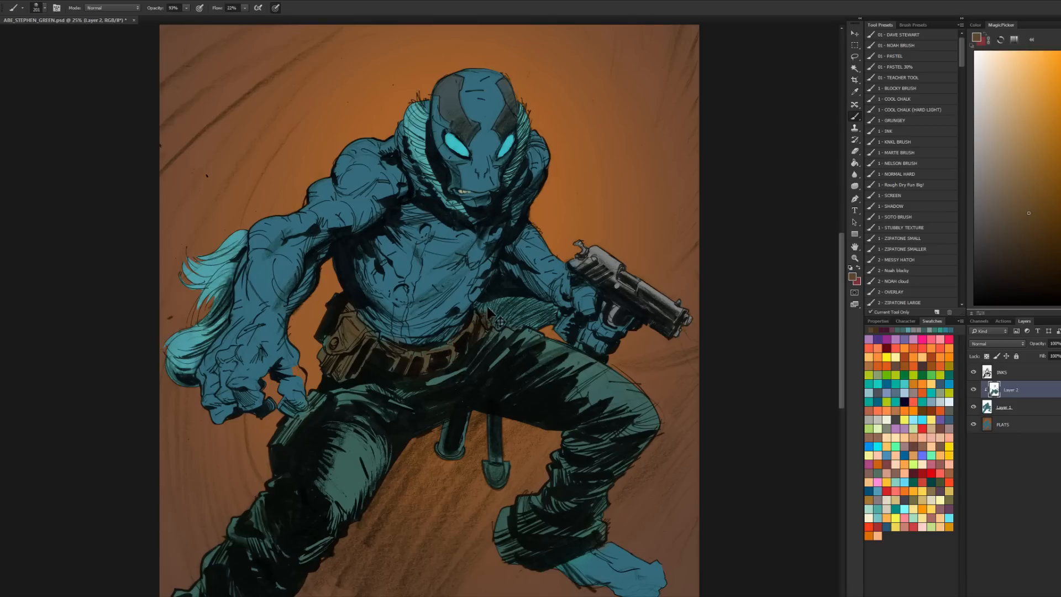
pyautogui.hotkey('ctrl', 'z')
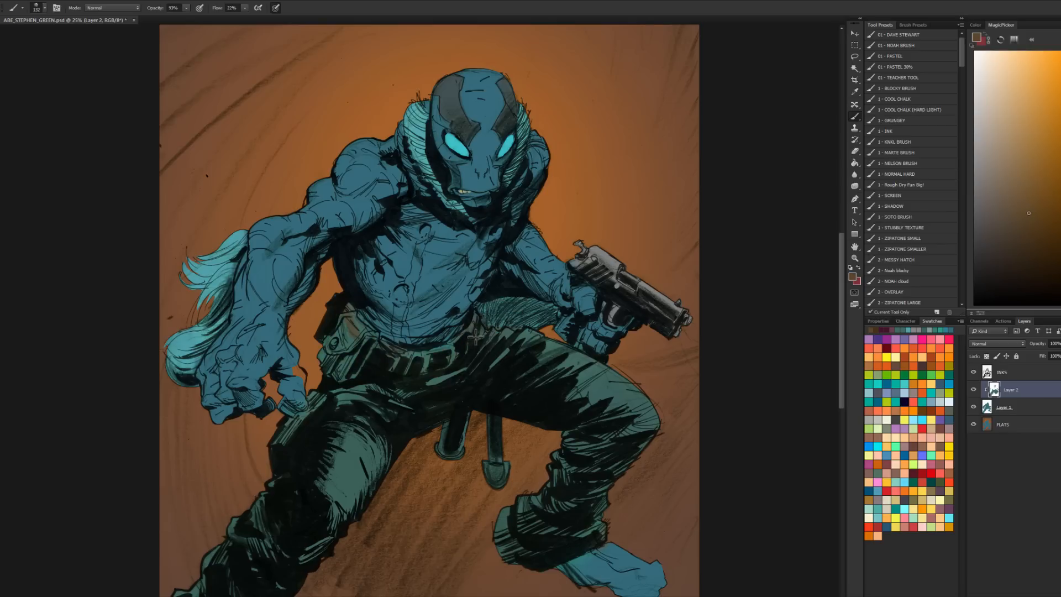
pyautogui.moveTo(457, 343)
pyautogui.mouseDown()
pyautogui.moveTo(394, 357)
pyautogui.moveTo(437, 363)
pyautogui.moveTo(469, 348)
pyautogui.mouseUp()
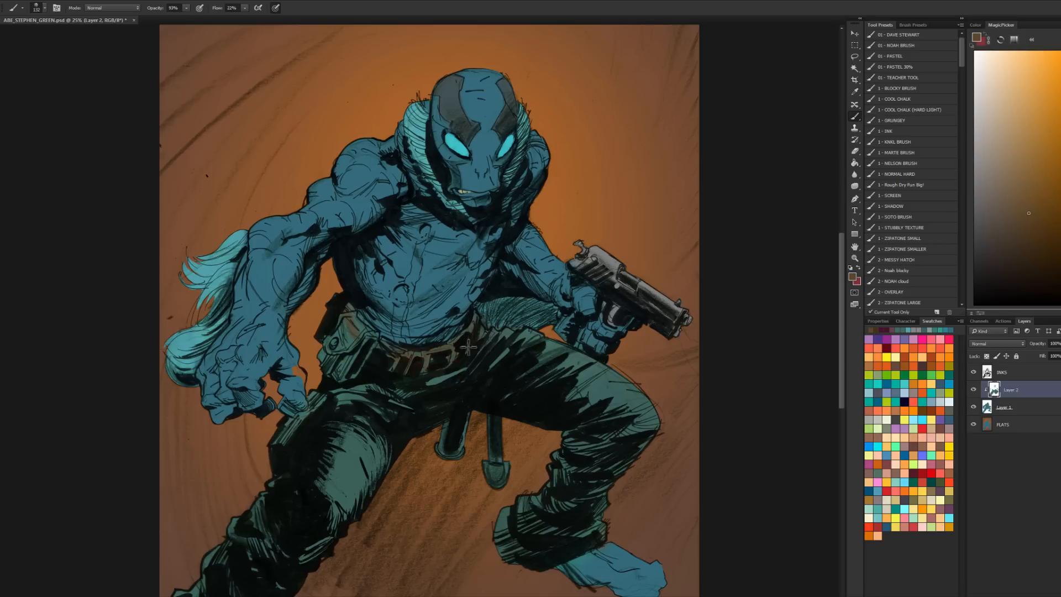
pyautogui.moveTo(375, 344)
pyautogui.mouseDown()
pyautogui.moveTo(328, 355)
pyautogui.moveTo(348, 346)
pyautogui.moveTo(343, 314)
pyautogui.mouseUp()
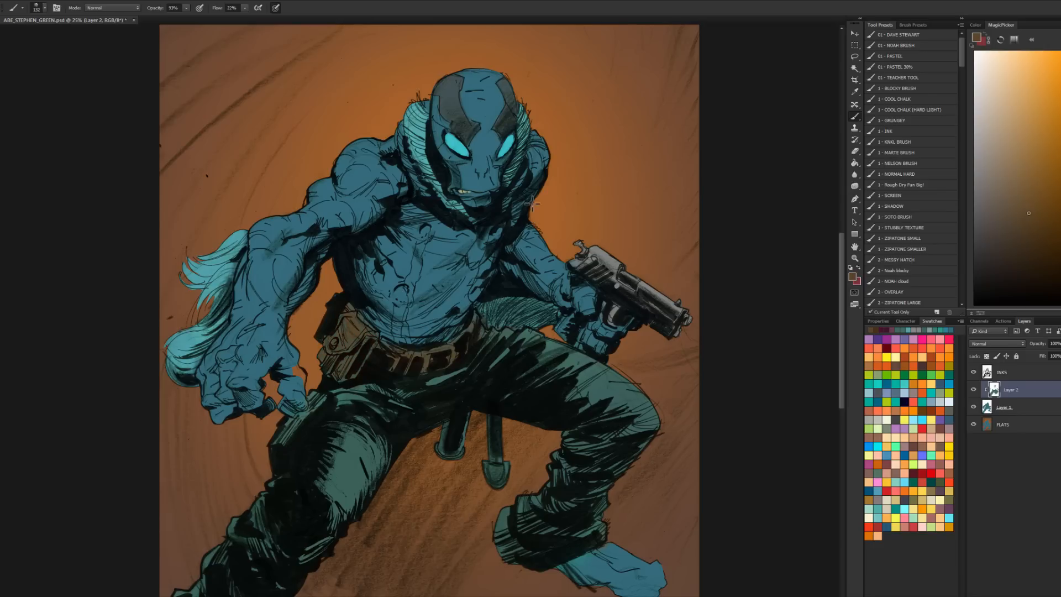
# Step: Paint a soft, lighter cyan glow inside both eyes with the 1 - SOTO BRUSH preset, using a colour based on the eyes' cyan
pyautogui.click(855, 259)
pyautogui.keyDown('alt'); pyautogui.click(770, 310); pyautogui.keyUp('alt')
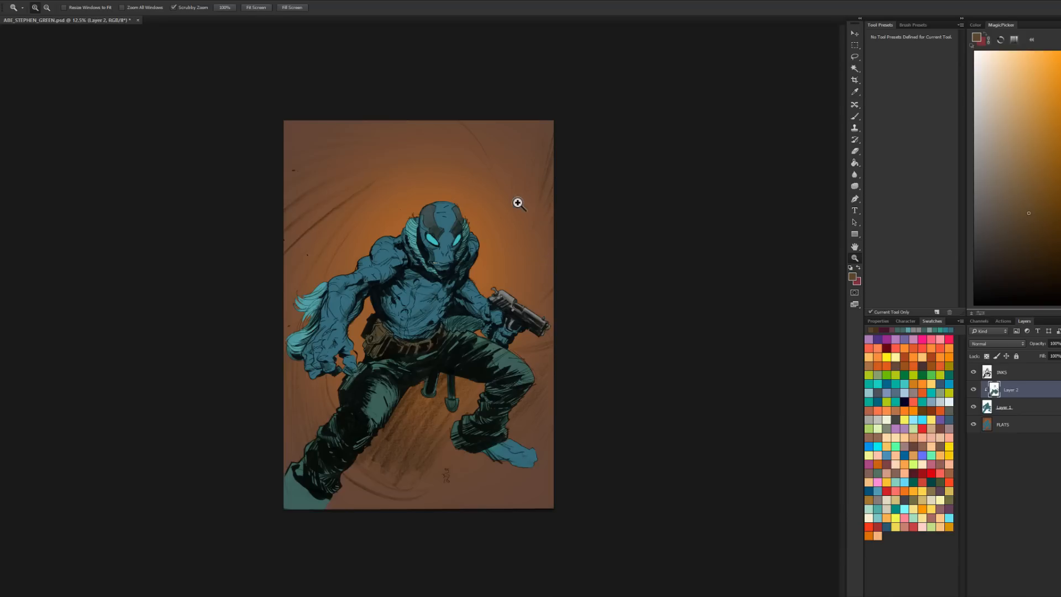
pyautogui.click(445, 272)
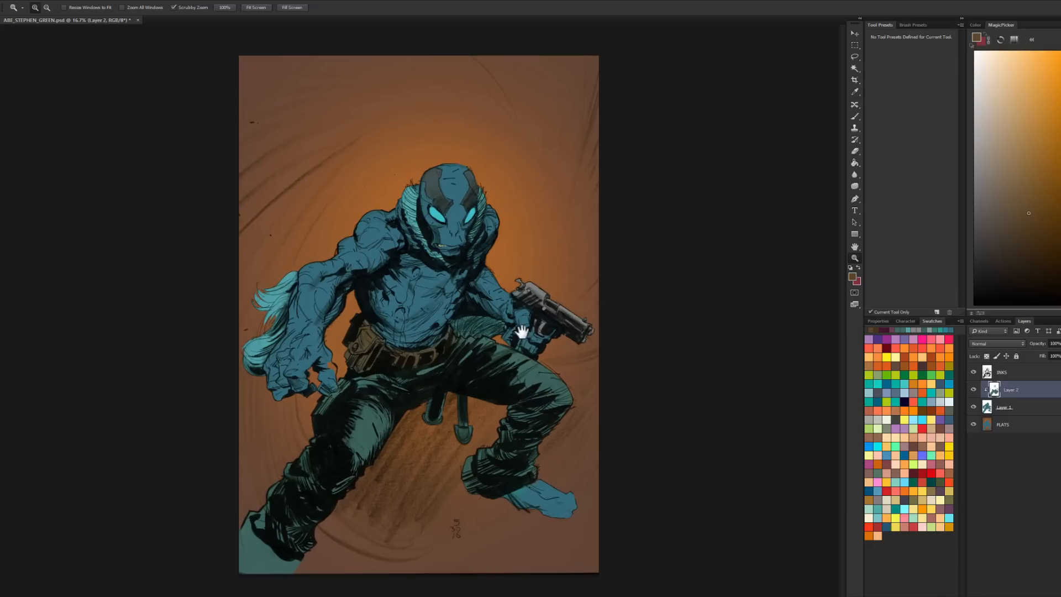
pyautogui.click(460, 278)
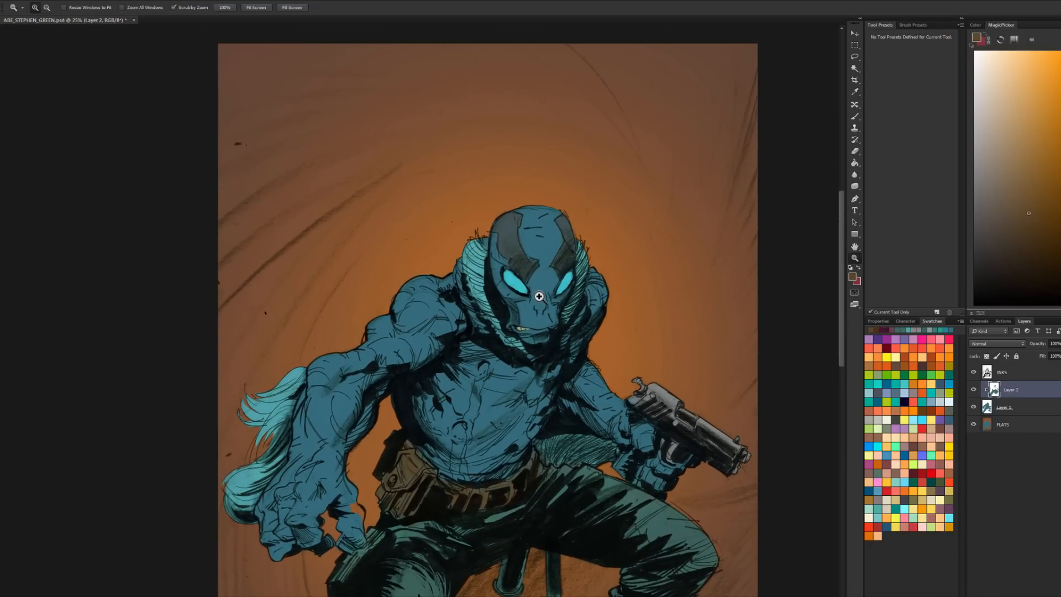
pyautogui.click(539, 296)
pyautogui.press('b')
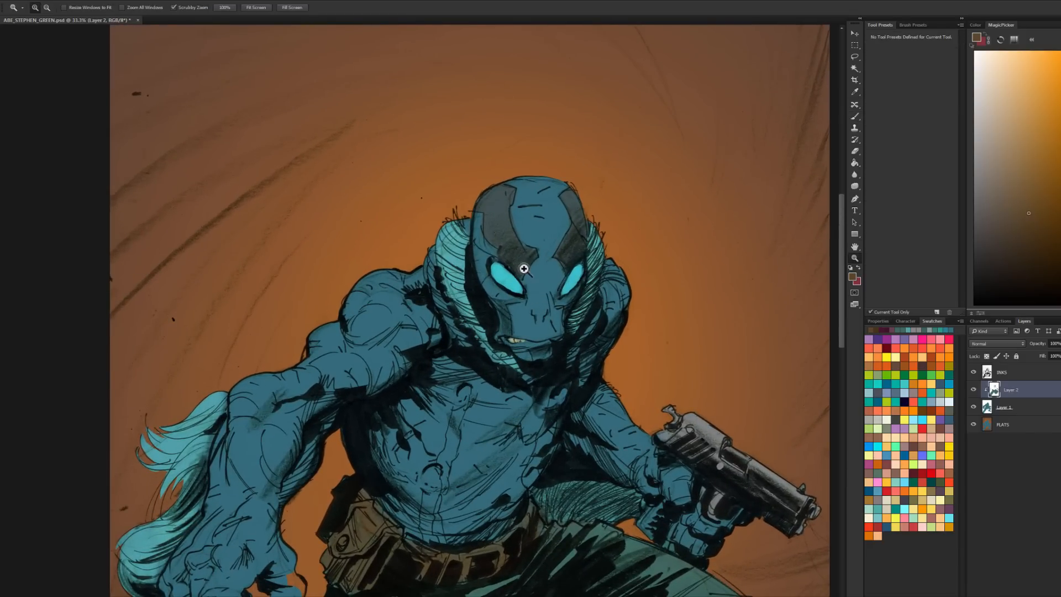
pyautogui.scroll(1, 531, 251)
pyautogui.keyDown('alt'); pyautogui.click(503, 277); pyautogui.keyUp('alt')
pyautogui.click(1023, 61)
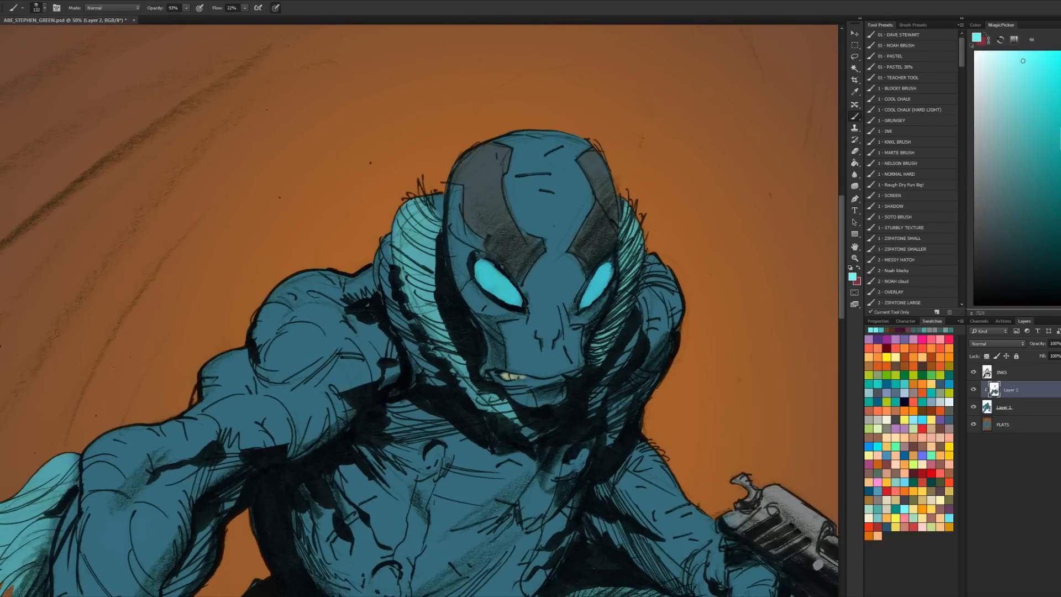
pyautogui.click(913, 56)
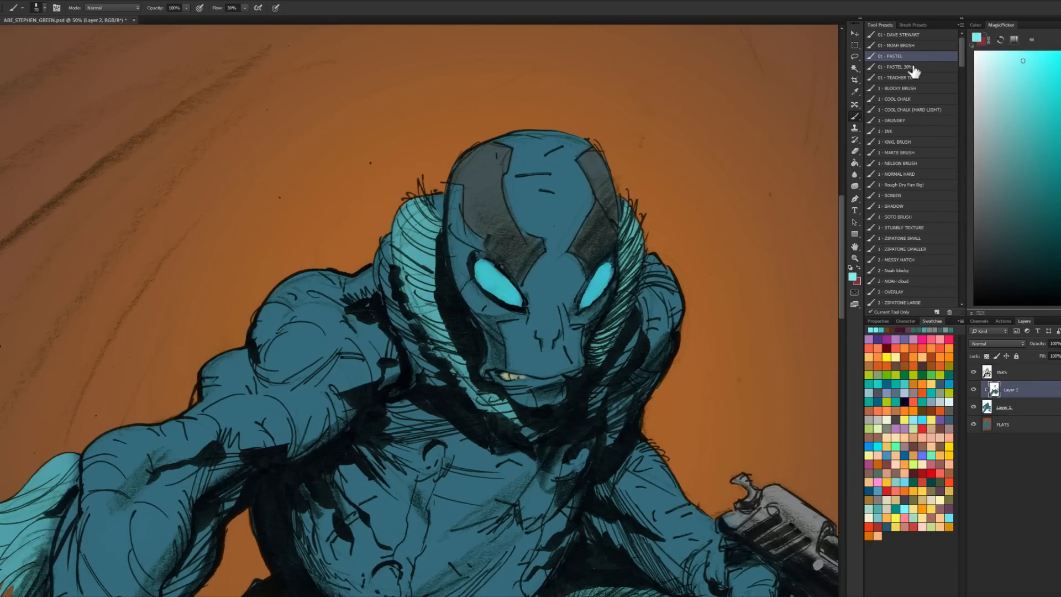
pyautogui.click(909, 217)
pyautogui.keyDown('alt'); pyautogui.rightClick(487, 274); pyautogui.keyUp('alt')
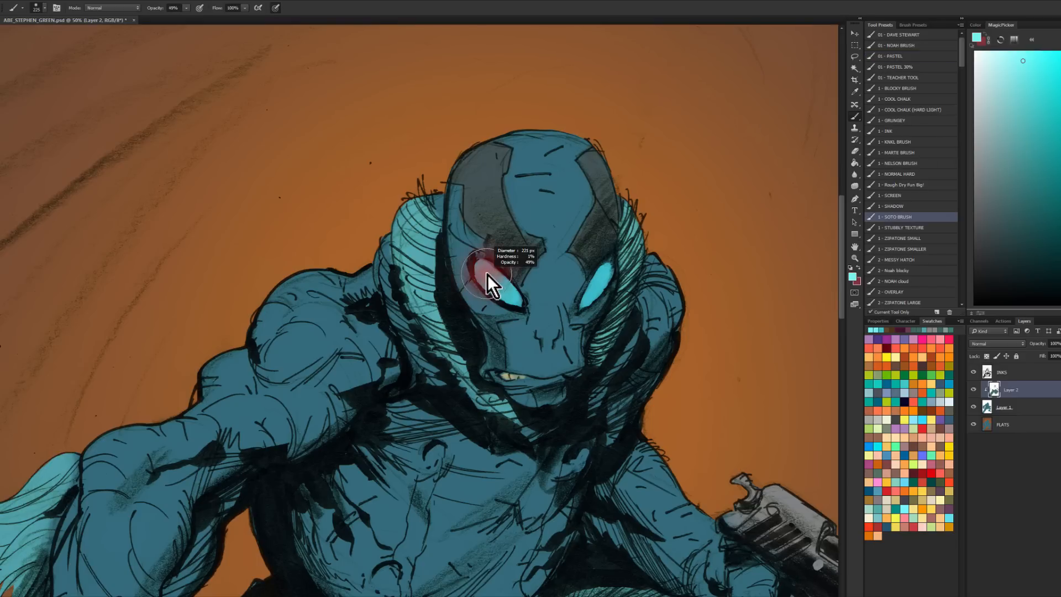
pyautogui.moveTo(493, 283); pyautogui.dragTo(486, 274)
pyautogui.keyDown('alt'); pyautogui.rightClick(586, 293); pyautogui.keyUp('alt')
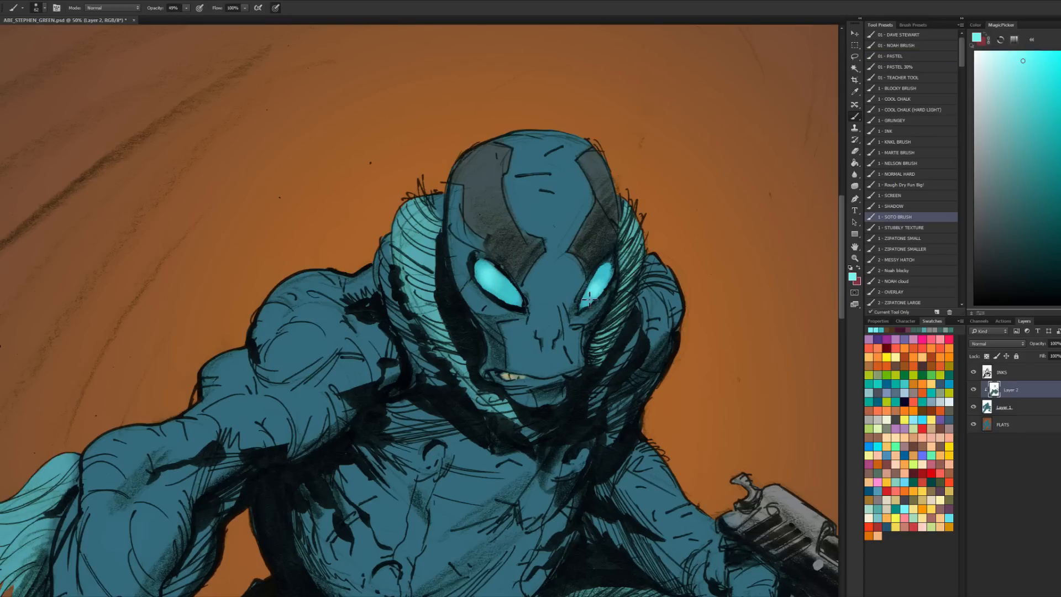
pyautogui.keyDown('alt'); pyautogui.rightClick(526, 258); pyautogui.keyUp('alt')
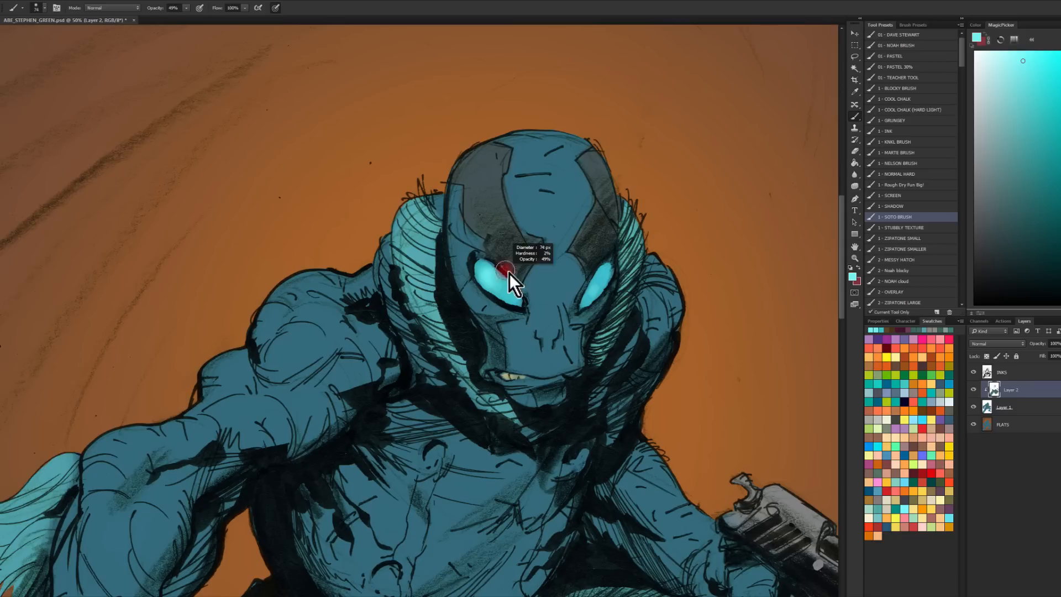
# Step: Add a near-white cyan highlight to the eye on the empty-handed side with the 01 - DAVE STEWART brush preset, redoing the unsatisfactory strokes
pyautogui.click(998, 51)
pyautogui.keyDown('alt'); pyautogui.rightClick(489, 274); pyautogui.keyUp('alt')
pyautogui.click(891, 34)
pyautogui.keyDown('alt'); pyautogui.rightClick(487, 267); pyautogui.keyUp('alt')
pyautogui.moveTo(484, 271)
pyautogui.mouseDown()
pyautogui.moveTo(534, 211)
pyautogui.moveTo(482, 269)
pyautogui.mouseUp()
pyautogui.hotkey('ctrl', 'z')
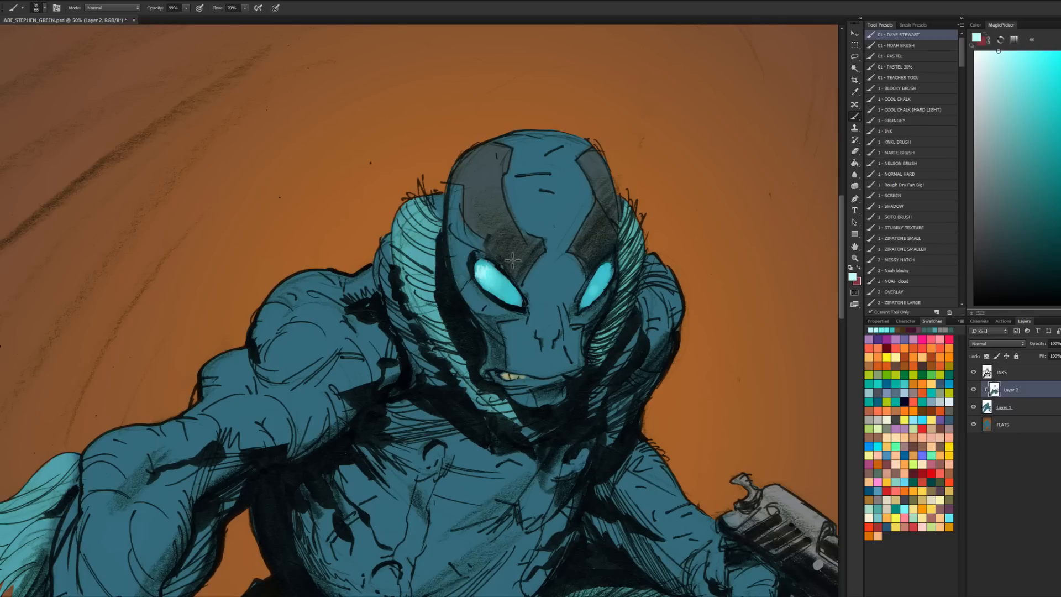
pyautogui.hotkey('ctrl', 'z')
pyautogui.moveTo(486, 278); pyautogui.dragTo(492, 286)
# Step: Repaint the whole pistol in a darker grey based on its sampled colour
pyautogui.click(855, 258)
pyautogui.keyDown('alt'); pyautogui.click(768, 299); pyautogui.keyUp('alt')
pyautogui.keyDown('alt'); pyautogui.click(769, 299); pyautogui.keyUp('alt')
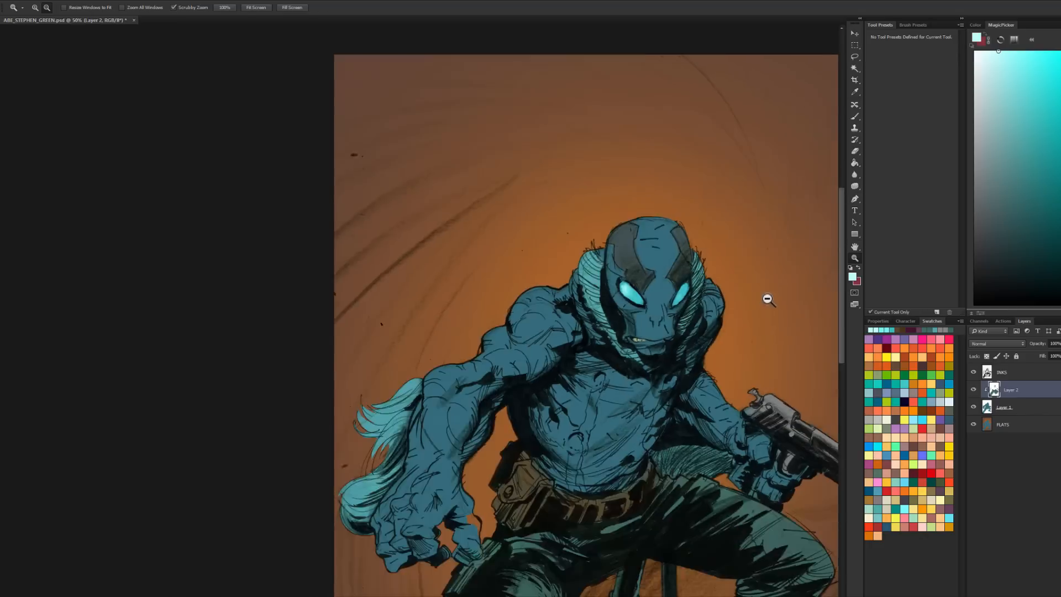
pyautogui.keyDown('alt'); pyautogui.click(768, 299); pyautogui.keyUp('alt')
pyautogui.click(473, 248)
pyautogui.keyDown('alt'); pyautogui.click(545, 265); pyautogui.keyUp('alt')
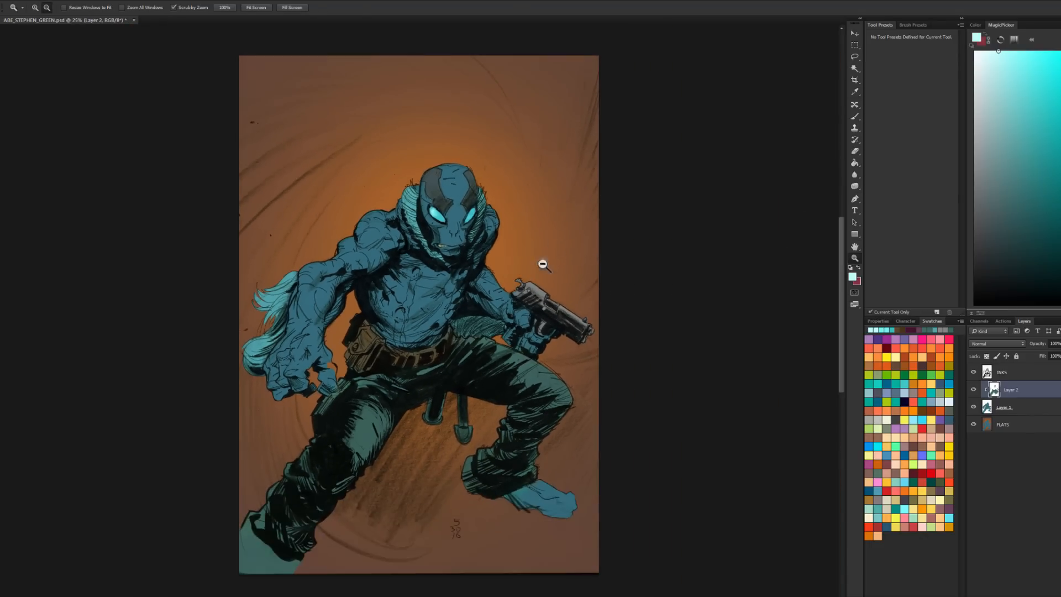
pyautogui.click(563, 310)
pyautogui.press('b')
pyautogui.keyDown('alt'); pyautogui.click(525, 279); pyautogui.keyUp('alt')
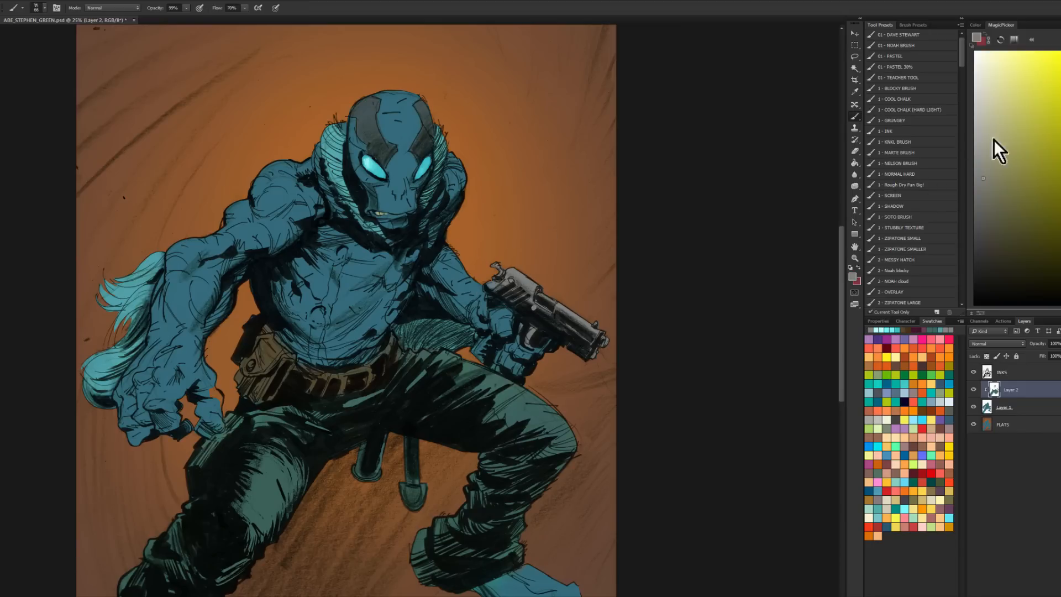
pyautogui.click(980, 219)
pyautogui.moveTo(522, 282)
pyautogui.mouseDown()
pyautogui.moveTo(539, 300)
pyautogui.moveTo(486, 280)
pyautogui.moveTo(534, 313)
pyautogui.moveTo(528, 332)
pyautogui.moveTo(544, 341)
pyautogui.moveTo(550, 309)
pyautogui.moveTo(606, 341)
pyautogui.mouseUp()
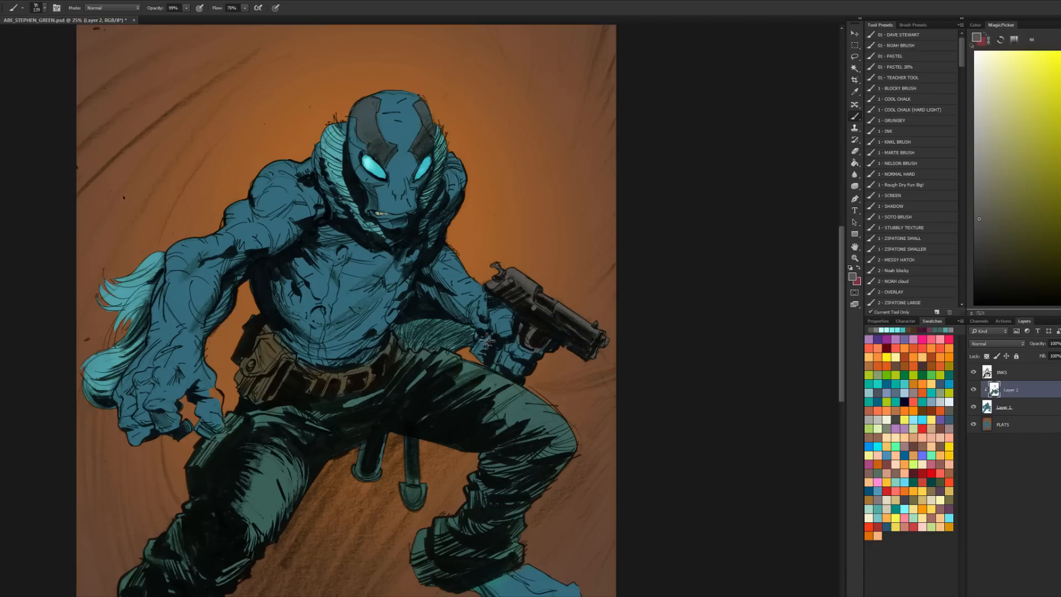
# Step: Examine the darkened pistol and the figure's colours against the full page at different magnifications
pyautogui.click(855, 258)
pyautogui.hotkey('ctrl', '-')
pyautogui.hotkey('ctrl', '-')
pyautogui.hotkey('ctrl', '-')
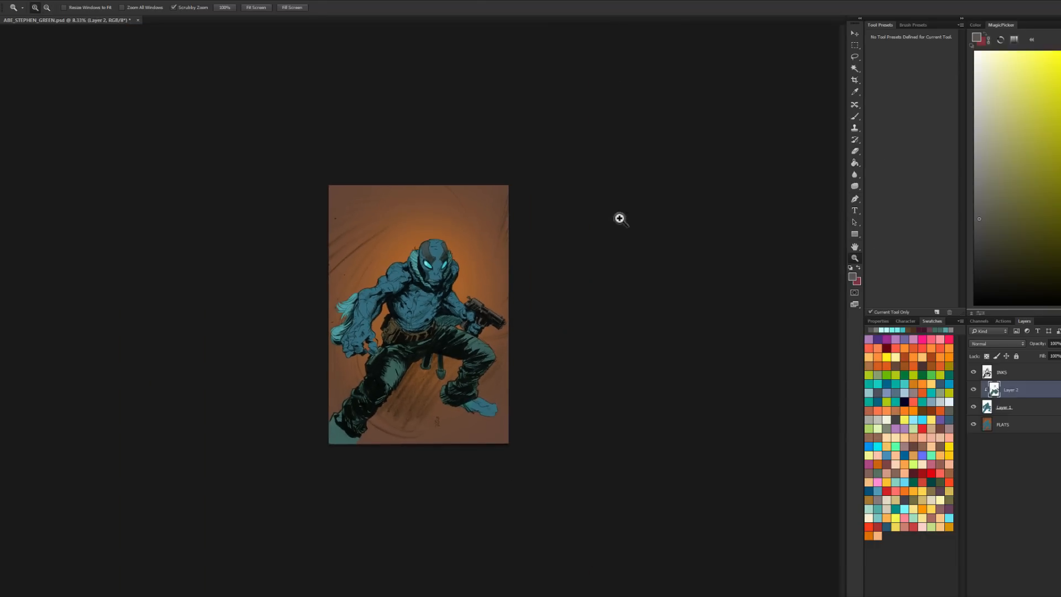
pyautogui.click(449, 324)
pyautogui.click(446, 278)
pyautogui.click(479, 275)
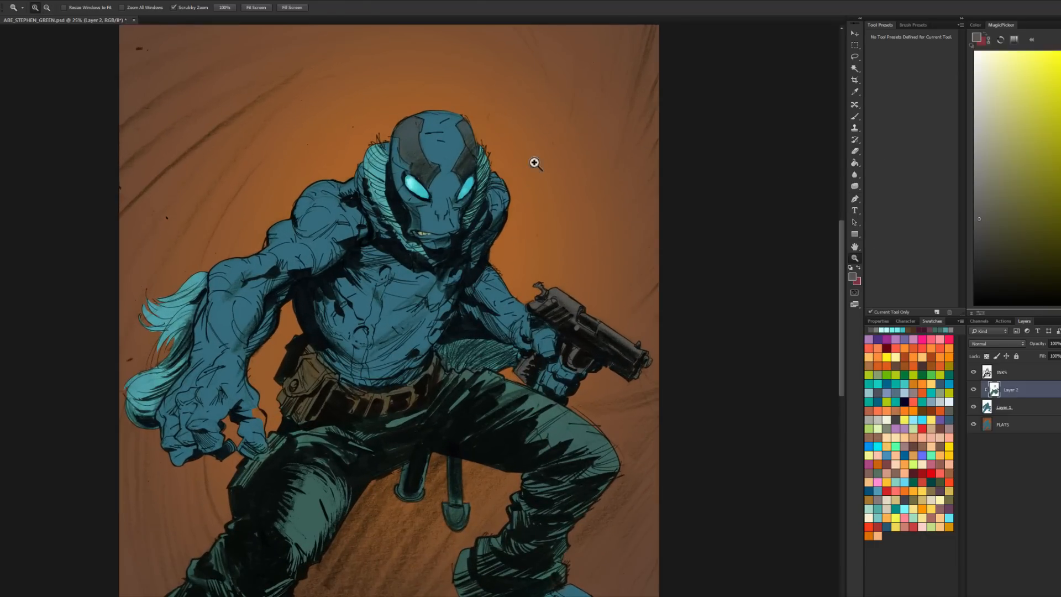
pyautogui.hotkey('ctrl', '-')
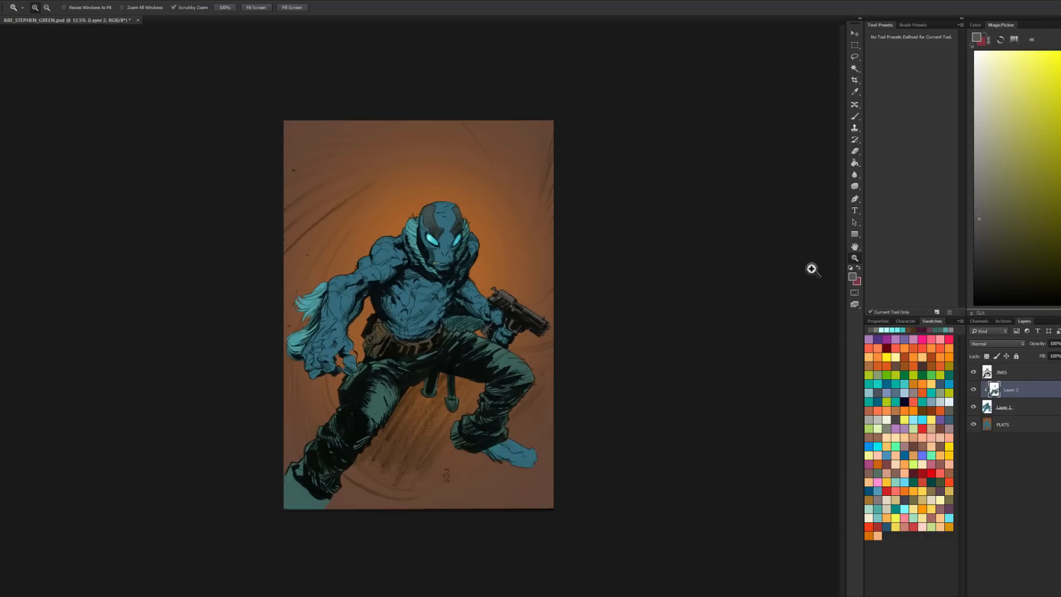
# Step: Check the page's values with a new black-filled layer in Color blend mode above INKS, and hide that layer
pyautogui.click(1012, 372)
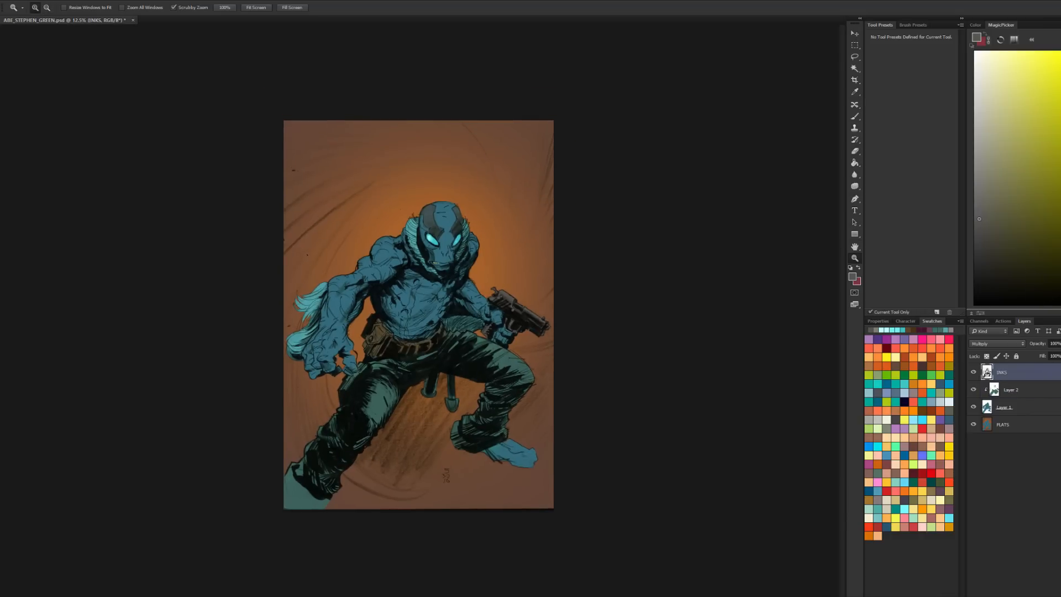
pyautogui.hotkey('ctrl', 'shift', 'alt', 'n')
pyautogui.click(974, 304)
pyautogui.press('g')
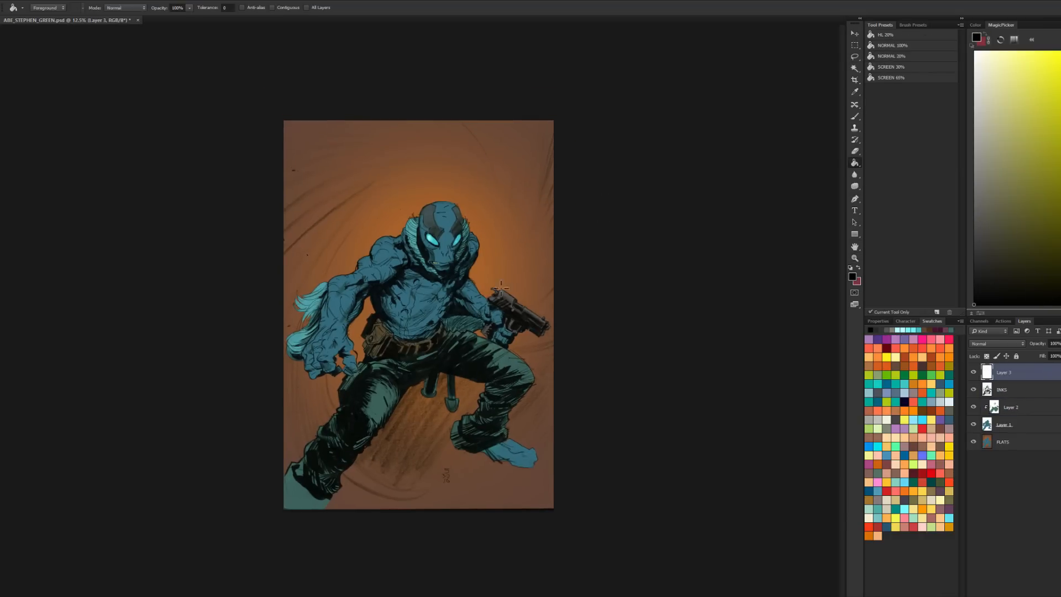
pyautogui.click(500, 286)
pyautogui.click(1000, 344)
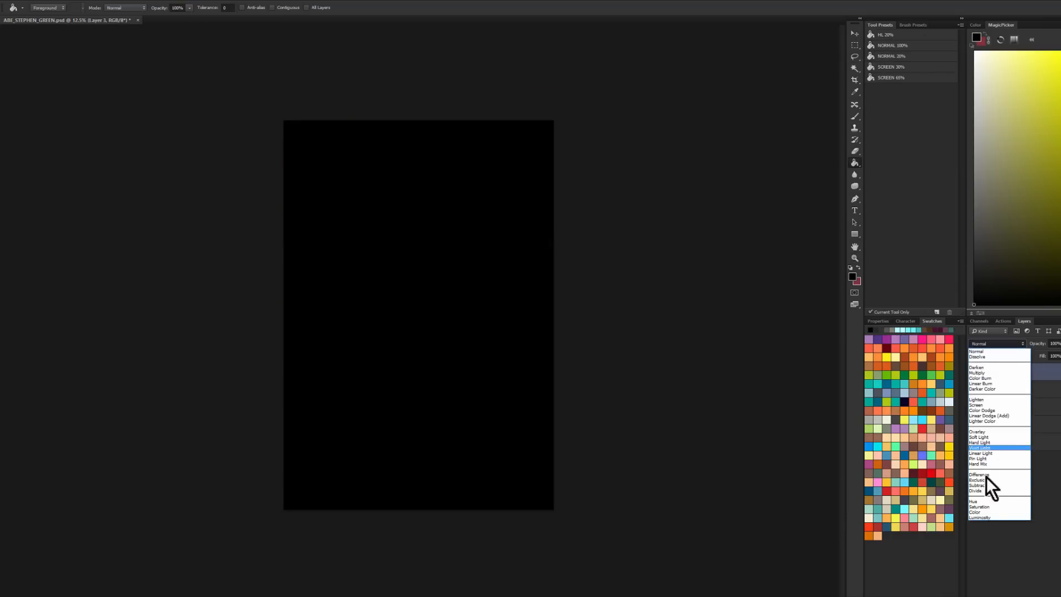
pyautogui.click(981, 509)
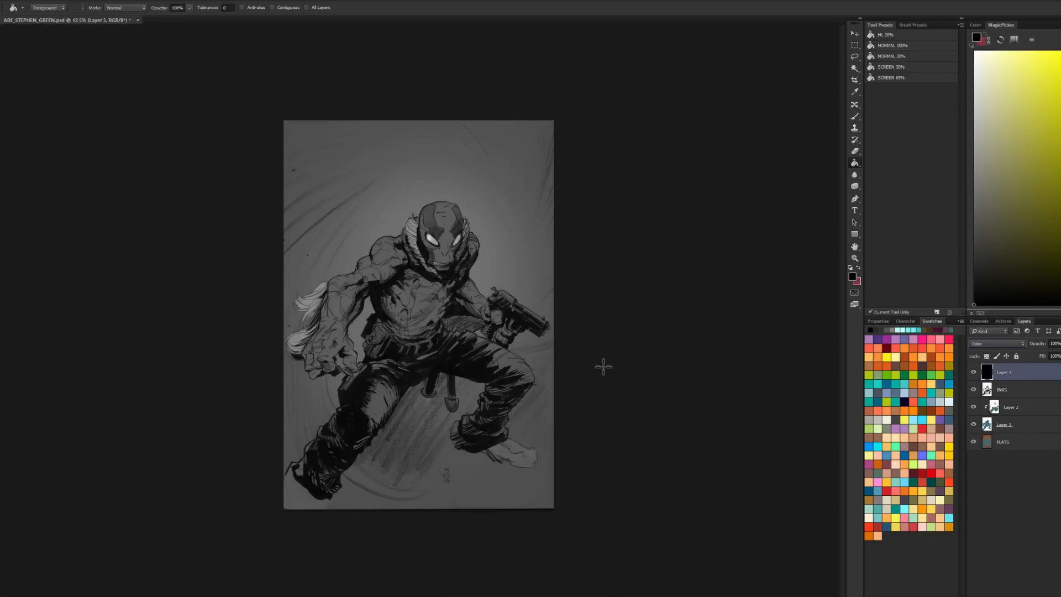
pyautogui.press('z')
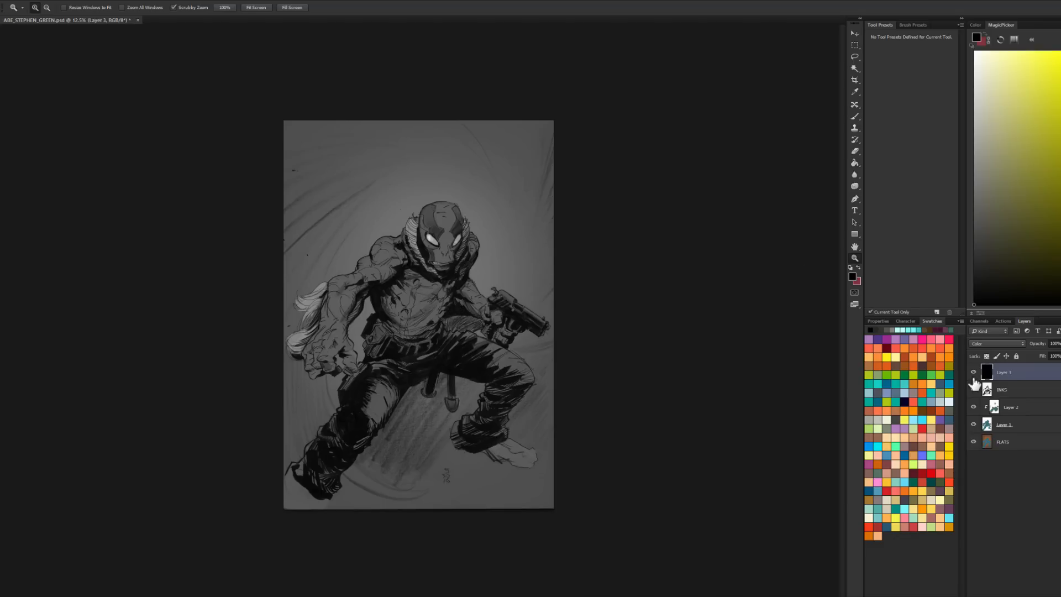
pyautogui.click(973, 374)
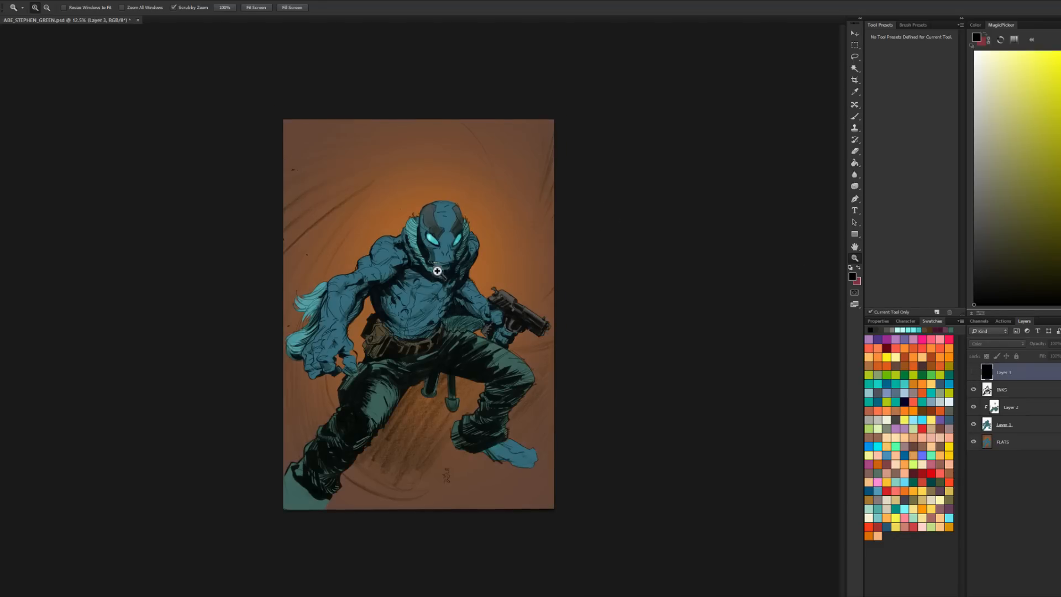
# Step: Paint brighter teal highlights on the forehead and face on Layer 2 with the 01 - DAVE STEWART preset, reducing the brush size for the smaller areas
pyautogui.click(431, 269)
pyautogui.press('b')
pyautogui.hotkey('ctrl', '+')
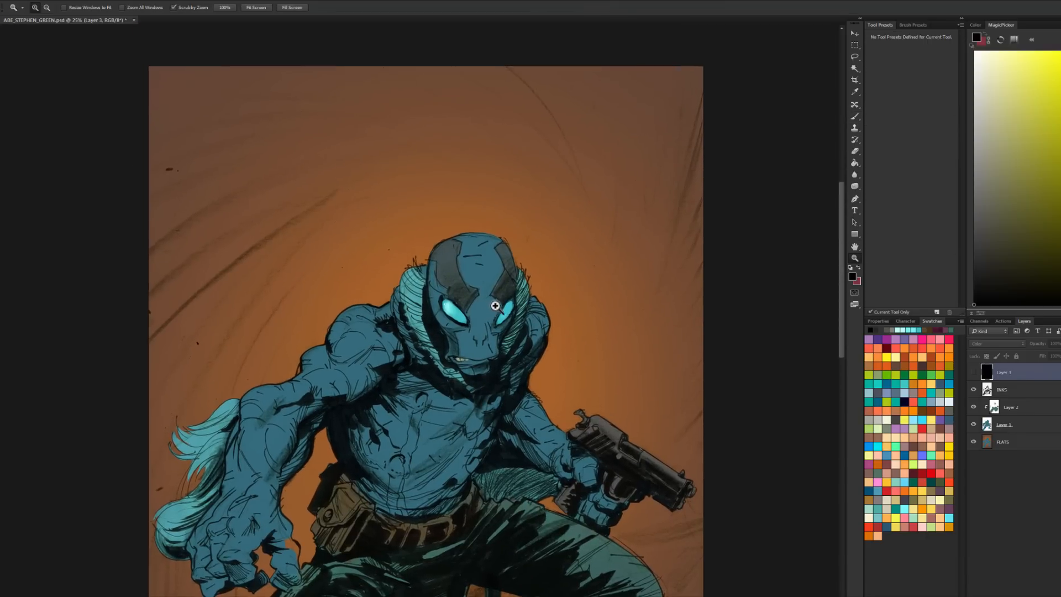
pyautogui.keyDown('alt'); pyautogui.click(510, 261); pyautogui.keyUp('alt')
pyautogui.click(1039, 125)
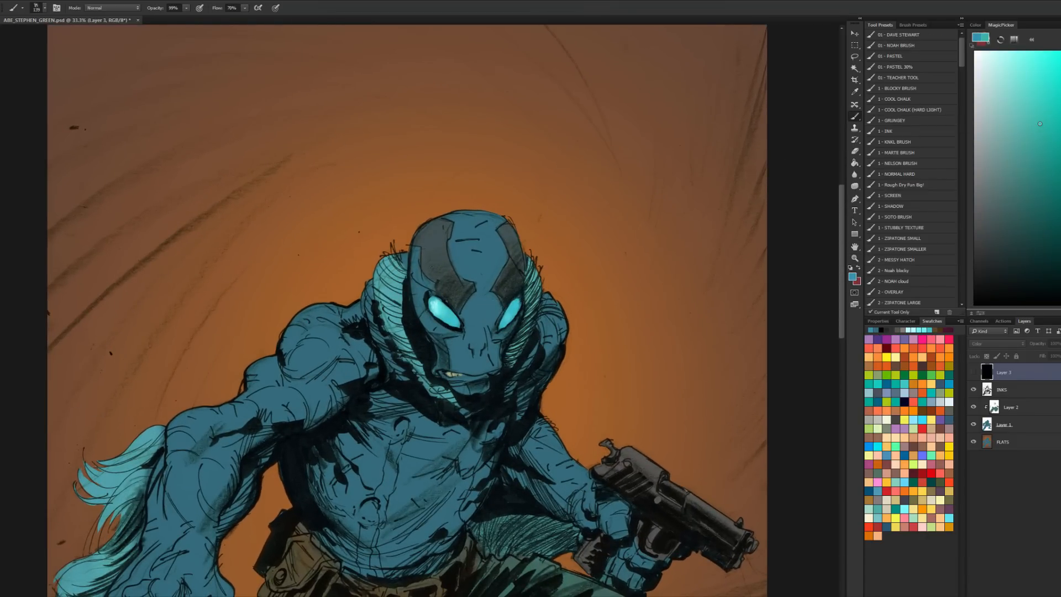
pyautogui.press('z')
pyautogui.press('b')
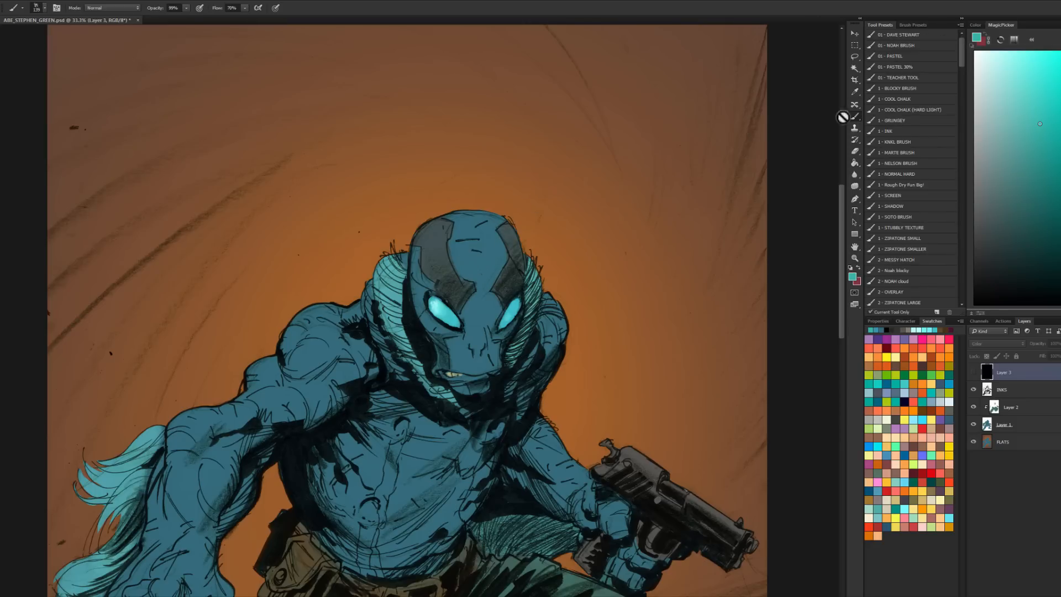
pyautogui.click(1009, 407)
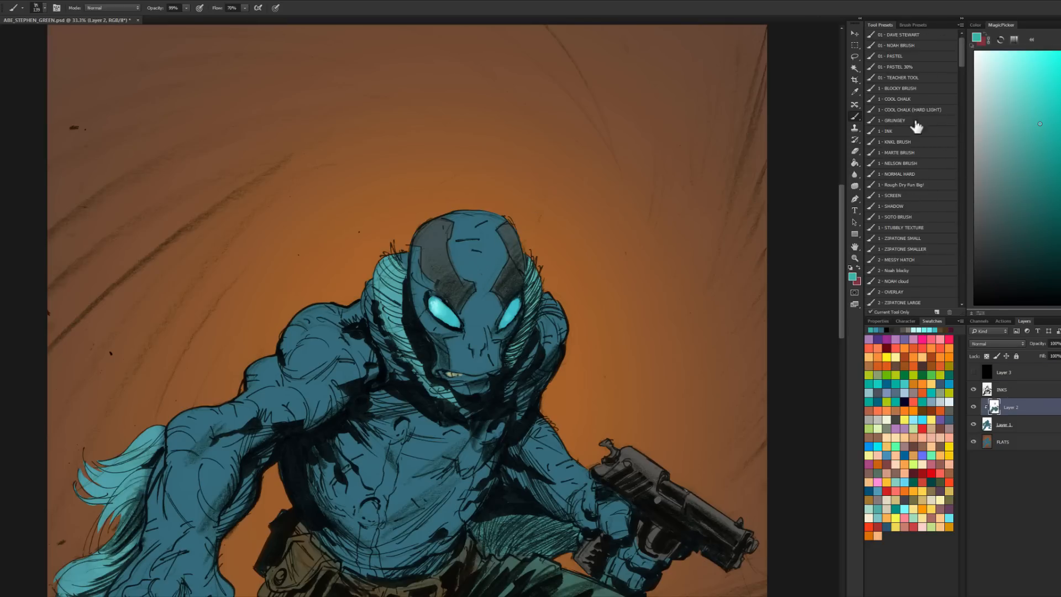
pyautogui.click(924, 35)
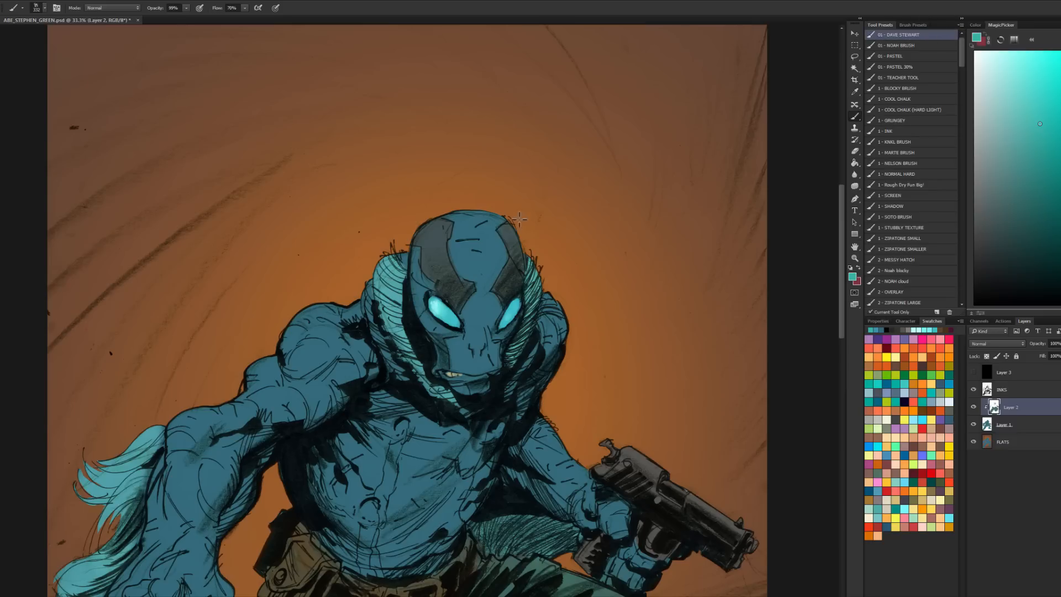
pyautogui.moveTo(467, 235)
pyautogui.mouseDown()
pyautogui.moveTo(485, 264)
pyautogui.moveTo(494, 252)
pyautogui.moveTo(476, 313)
pyautogui.moveTo(482, 325)
pyautogui.moveTo(495, 259)
pyautogui.moveTo(486, 303)
pyautogui.moveTo(497, 357)
pyautogui.mouseUp()
pyautogui.press('[')
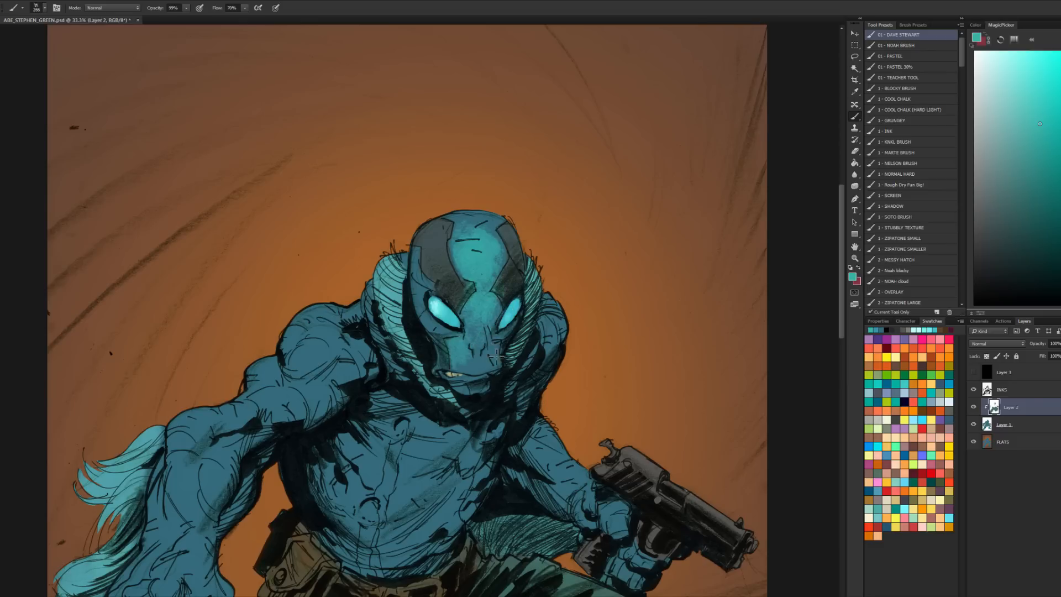
pyautogui.press('[')
pyautogui.press('[')
pyautogui.press('[')
pyautogui.press('[')
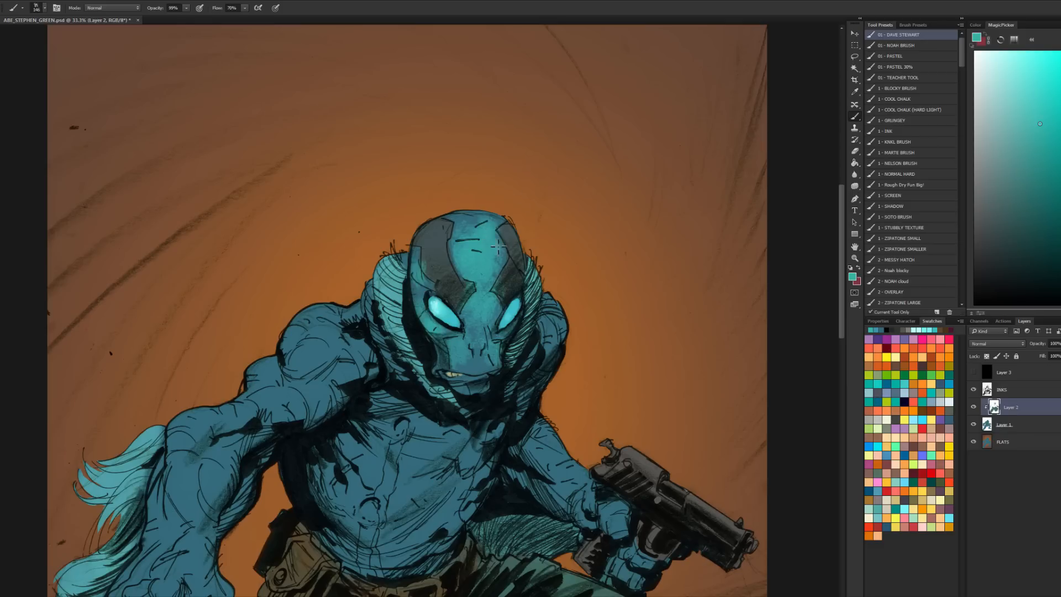
# Step: Paint teal highlights on the gun-side shoulder, redoing the stroke with an adjusted brush size
pyautogui.moveTo(516, 230); pyautogui.dragTo(558, 123)
pyautogui.keyDown('alt'); pyautogui.rightClick(574, 231); pyautogui.keyUp('alt')
pyautogui.moveTo(567, 208)
pyautogui.mouseDown()
pyautogui.moveTo(576, 214)
pyautogui.moveTo(573, 194)
pyautogui.mouseUp()
pyautogui.hotkey('ctrl', 'z')
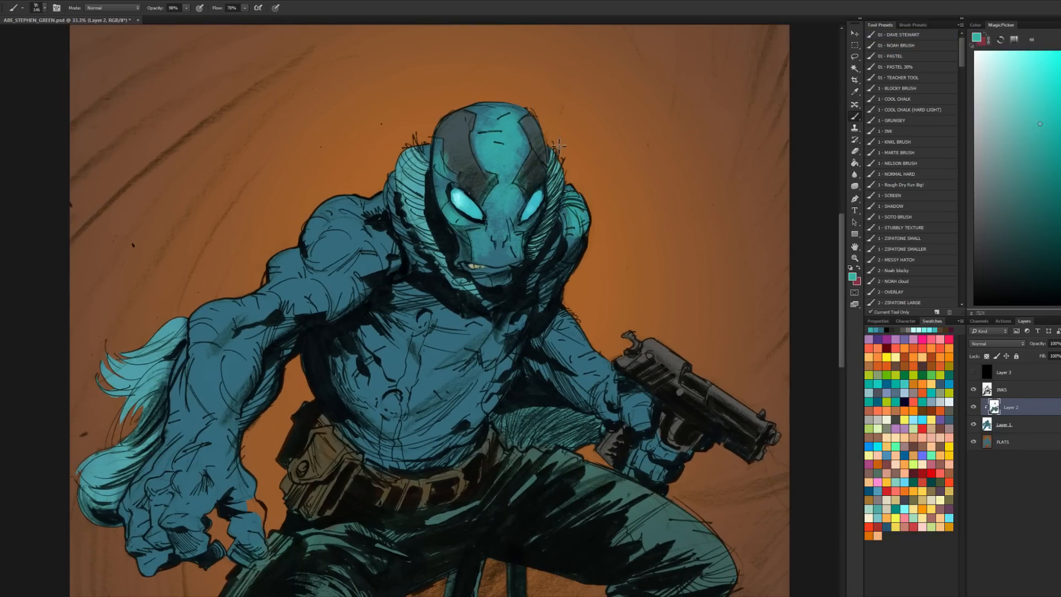
pyautogui.keyDown('alt'); pyautogui.rightClick(577, 217); pyautogui.keyUp('alt')
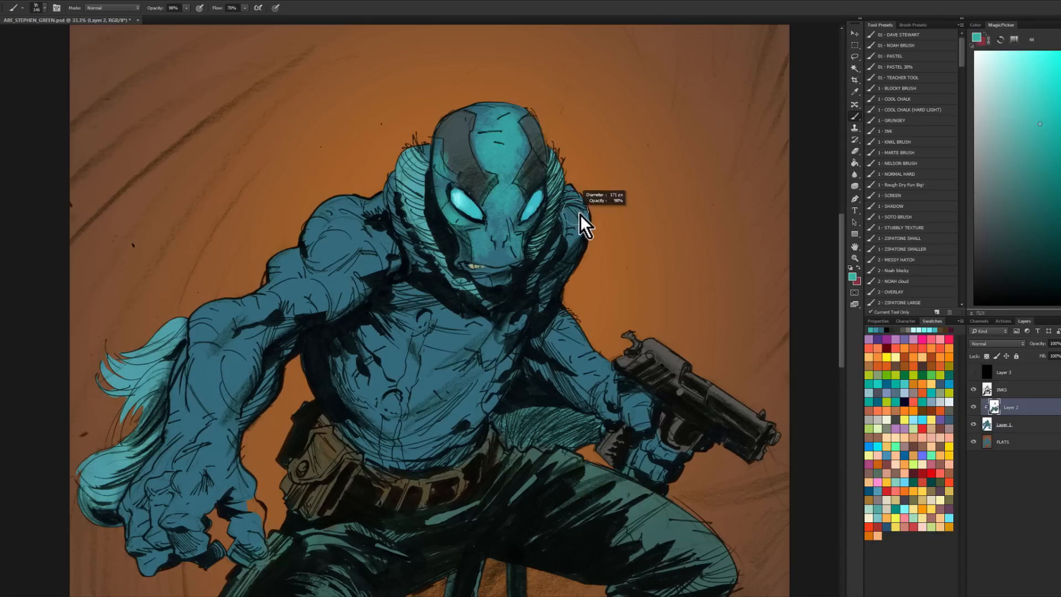
pyautogui.click(579, 213)
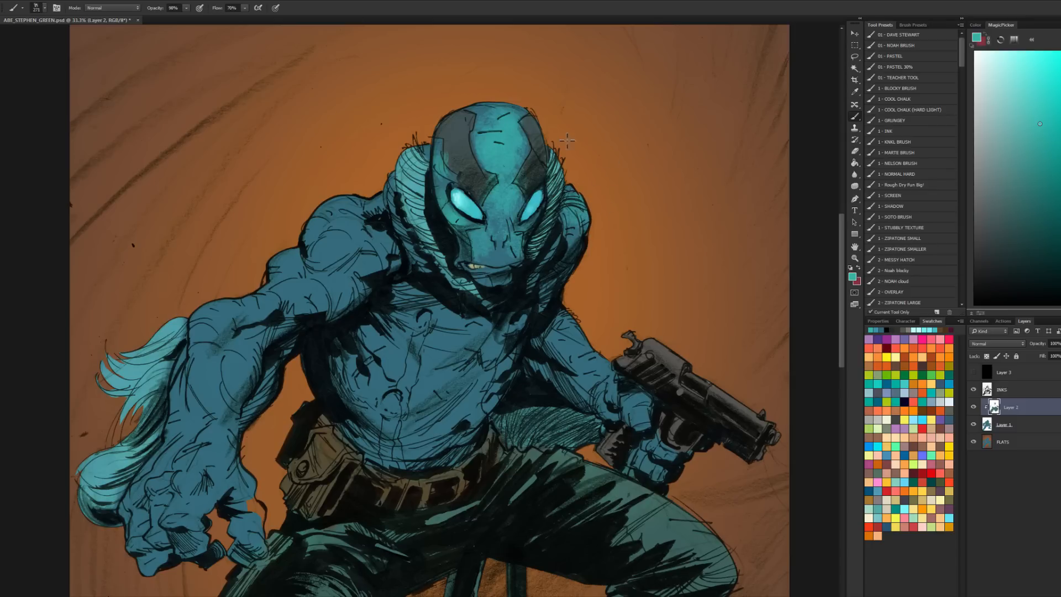
# Step: Paint textured teal highlights over the chest, abdomen and gun-holding arm, adjusting the brush size for each area
pyautogui.moveTo(406, 299)
pyautogui.mouseDown()
pyautogui.moveTo(474, 316)
pyautogui.moveTo(400, 315)
pyautogui.moveTo(469, 330)
pyautogui.mouseUp()
pyautogui.keyDown('alt'); pyautogui.rightClick(437, 347); pyautogui.keyUp('alt')
pyautogui.moveTo(439, 363); pyautogui.dragTo(440, 373)
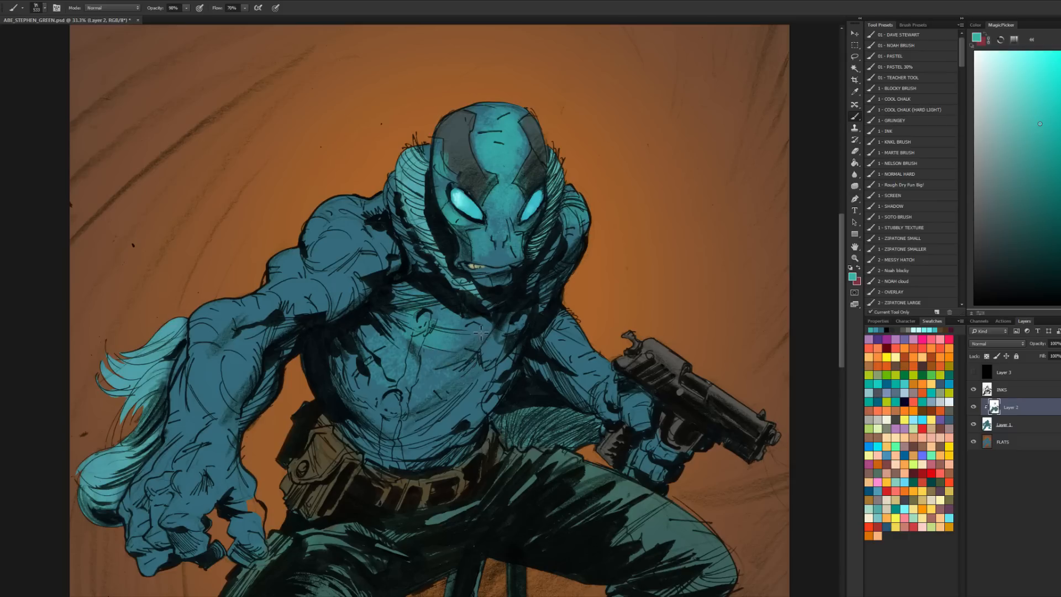
pyautogui.click(366, 404)
pyautogui.keyDown('alt'); pyautogui.rightClick(581, 333); pyautogui.keyUp('alt')
pyautogui.moveTo(574, 330); pyautogui.dragTo(593, 373)
pyautogui.moveTo(636, 407); pyautogui.dragTo(640, 405)
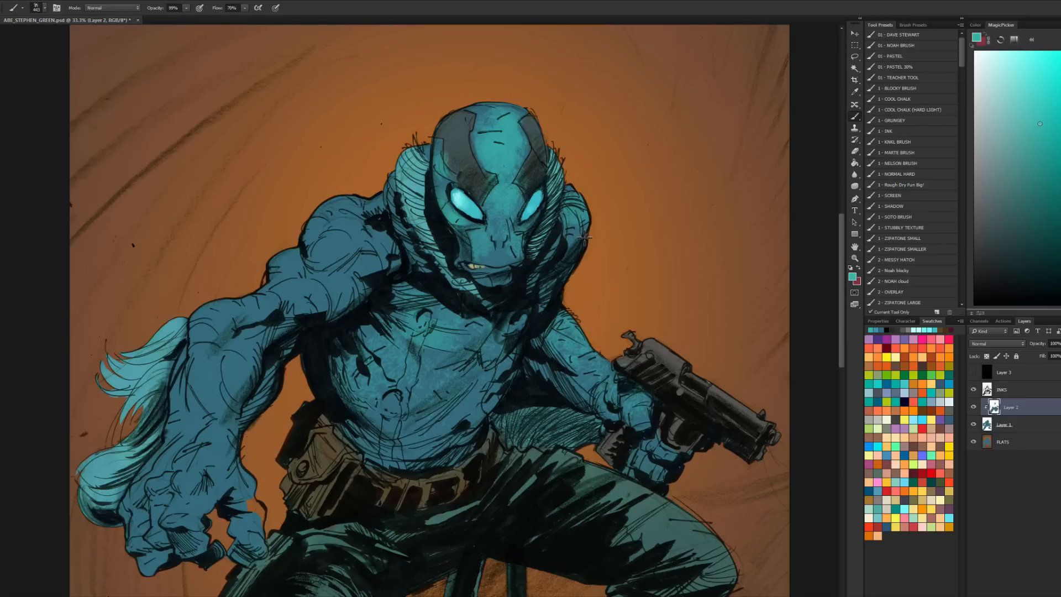
# Step: Paint teal highlights down the empty-handed arm from the shoulder over the forearm to the hand and thumb, redoing the upper-arm stroke
pyautogui.moveTo(338, 237)
pyautogui.mouseDown()
pyautogui.moveTo(359, 215)
pyautogui.moveTo(344, 247)
pyautogui.moveTo(486, 186)
pyautogui.mouseUp()
pyautogui.keyDown('alt'); pyautogui.rightClick(416, 245); pyautogui.keyUp('alt')
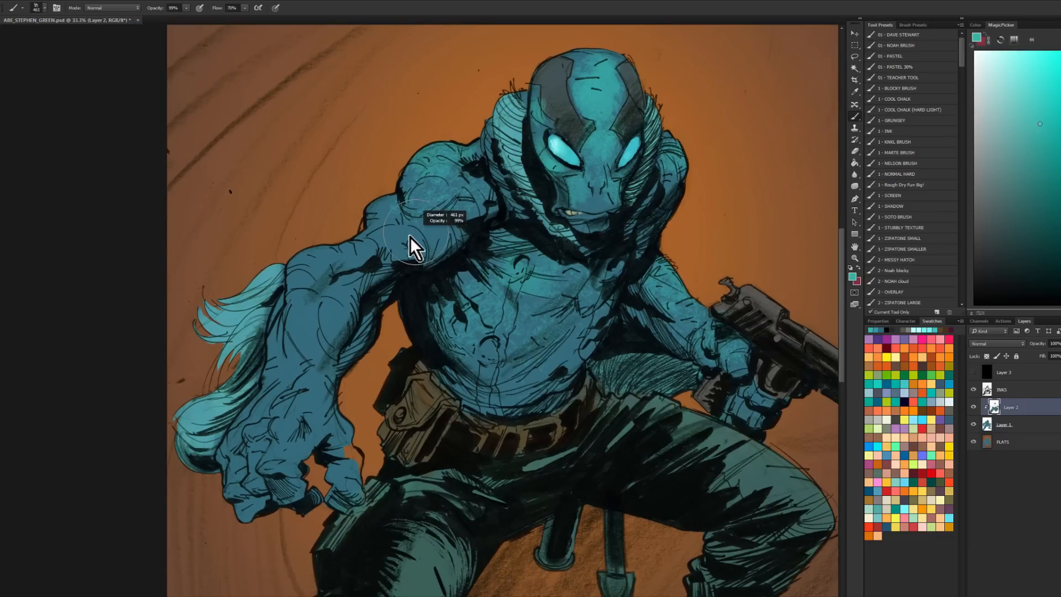
pyautogui.moveTo(399, 239)
pyautogui.mouseDown()
pyautogui.moveTo(426, 216)
pyautogui.moveTo(445, 221)
pyautogui.moveTo(395, 233)
pyautogui.mouseUp()
pyautogui.hotkey('ctrl', 'z')
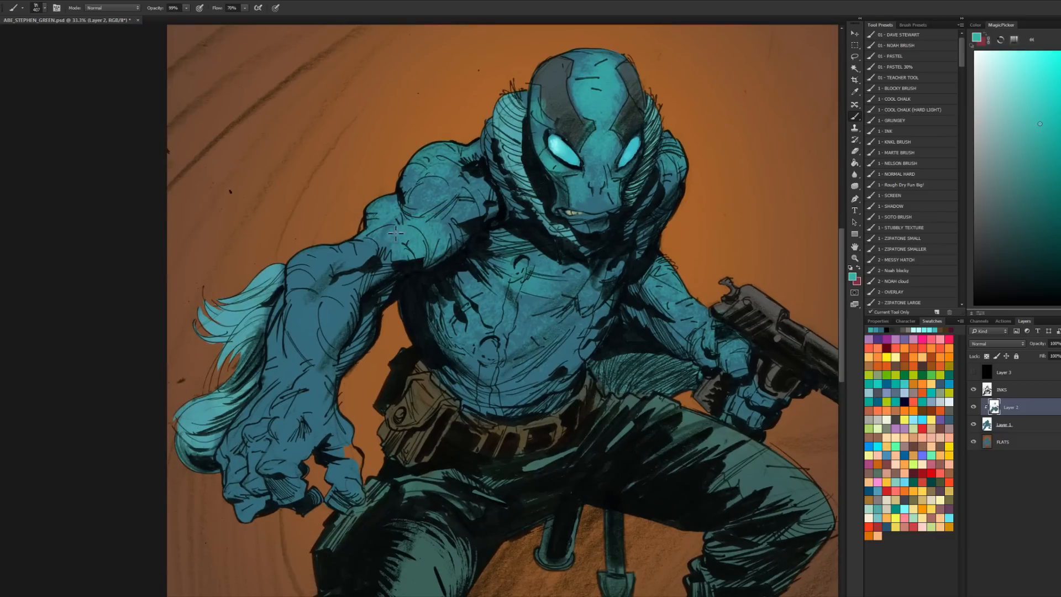
pyautogui.keyDown('alt'); pyautogui.rightClick(356, 271); pyautogui.keyUp('alt')
pyautogui.moveTo(345, 267); pyautogui.dragTo(302, 360)
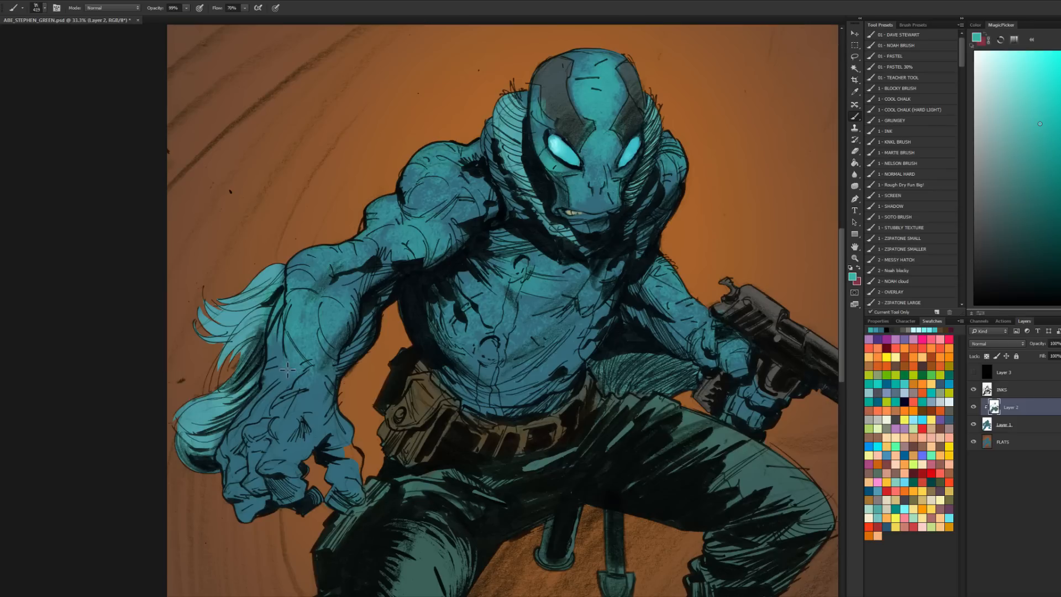
pyautogui.moveTo(269, 415)
pyautogui.mouseDown()
pyautogui.moveTo(250, 437)
pyautogui.moveTo(282, 456)
pyautogui.moveTo(255, 458)
pyautogui.mouseUp()
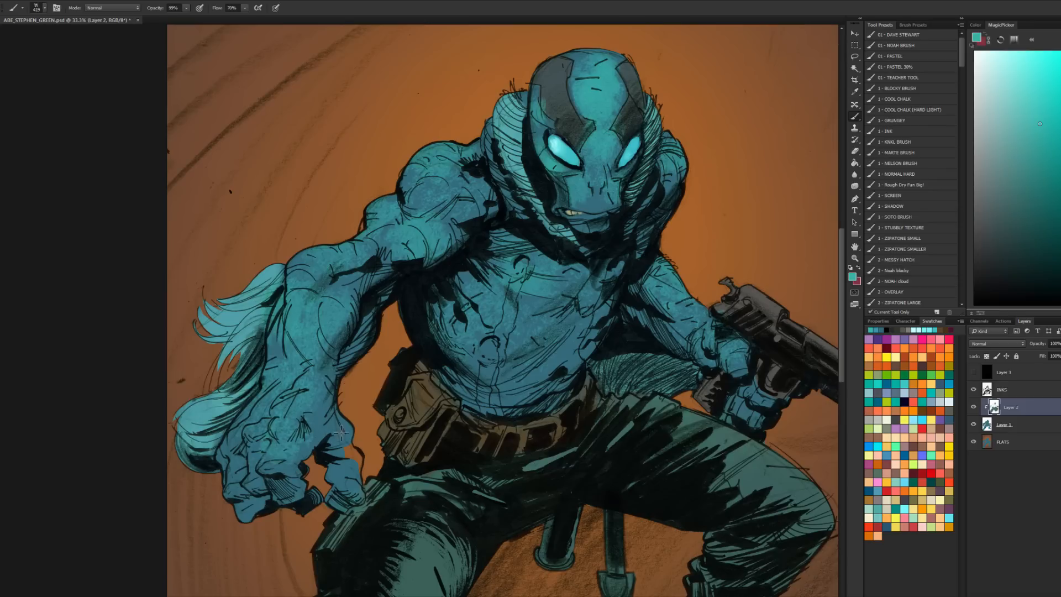
pyautogui.moveTo(346, 443)
pyautogui.mouseDown()
pyautogui.moveTo(352, 475)
pyautogui.moveTo(416, 320)
pyautogui.mouseUp()
# Step: Lasso the uncoloured gap at the base of the empty hand's thumb with Layer 1 active, and hide Layer 2
pyautogui.press('z')
pyautogui.click(358, 438)
pyautogui.click(358, 439)
pyautogui.click(416, 321)
pyautogui.press('l')
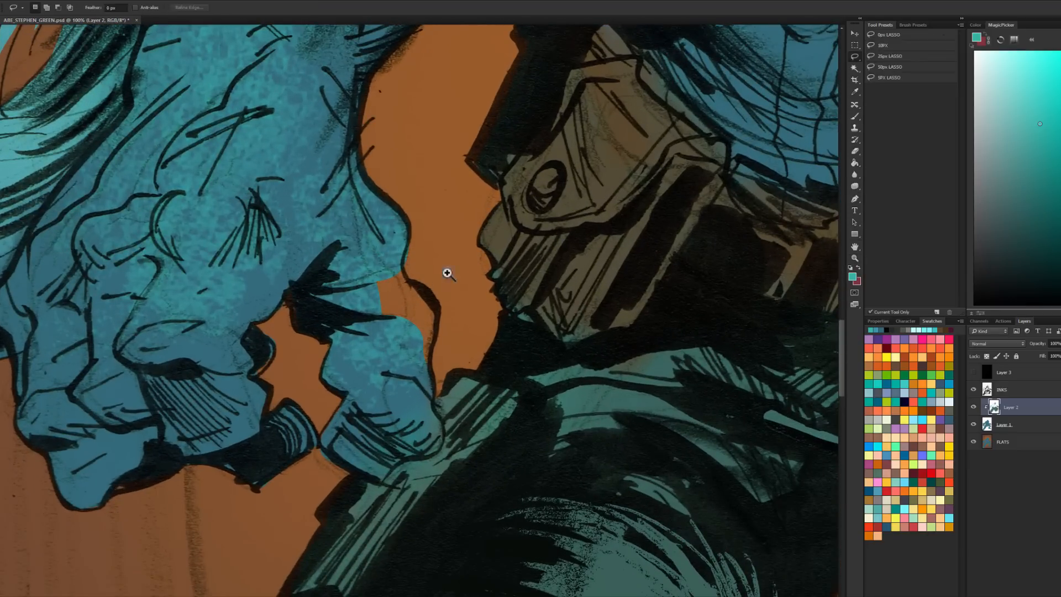
pyautogui.click(988, 429)
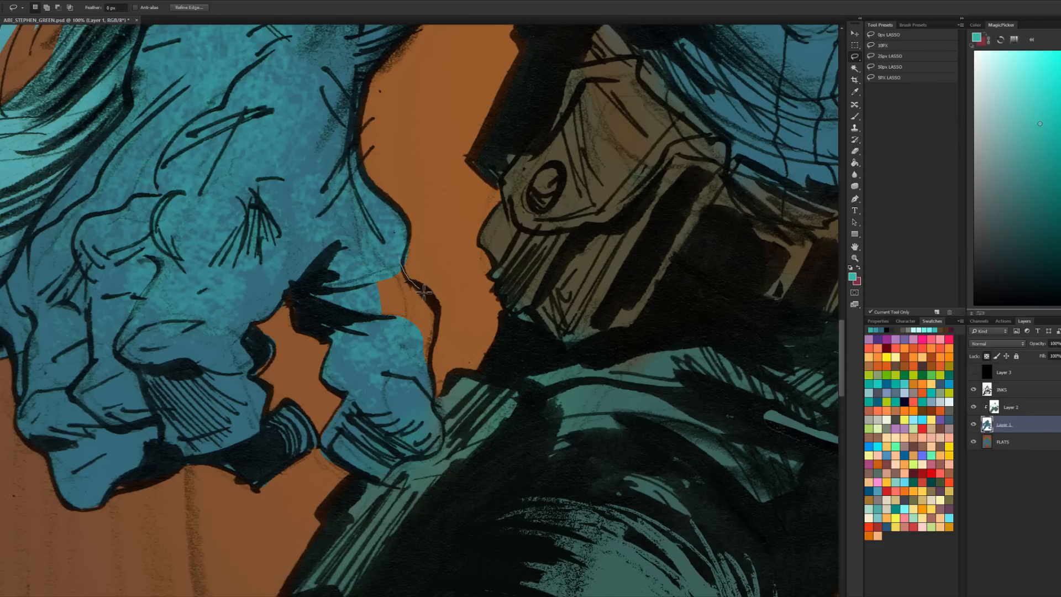
pyautogui.click(974, 406)
# Step: Fill the selected gap at the thumb's base on Layer 1 with the sampled blue skin colour, with Layer 2 shown again
pyautogui.press('b')
pyautogui.keyDown('alt'); pyautogui.click(389, 334); pyautogui.keyUp('alt')
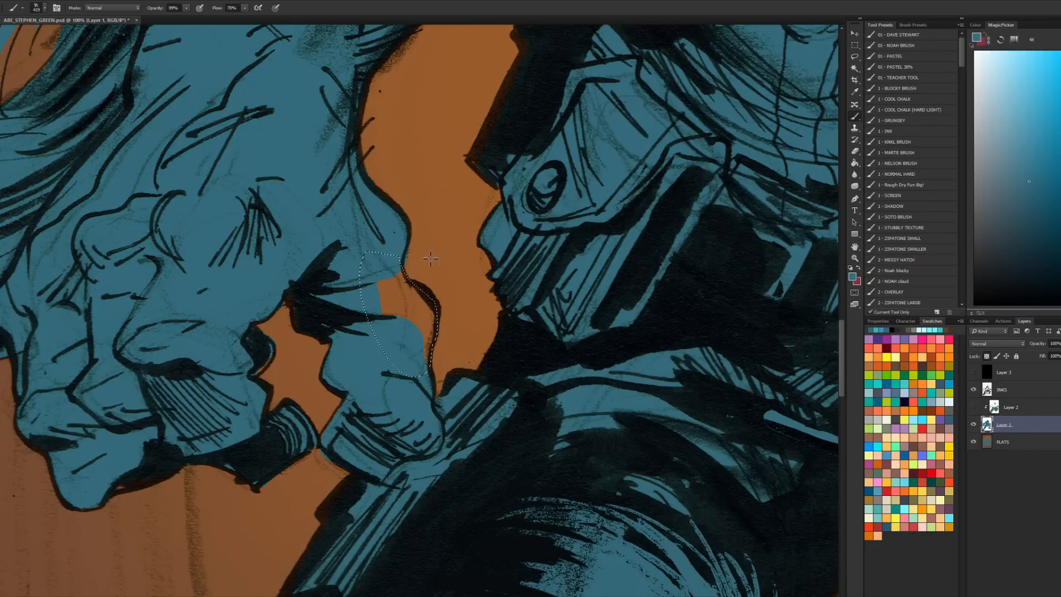
pyautogui.hotkey('shift', 'b')
pyautogui.keyDown('alt'); pyautogui.rightClick(399, 291); pyautogui.keyUp('alt')
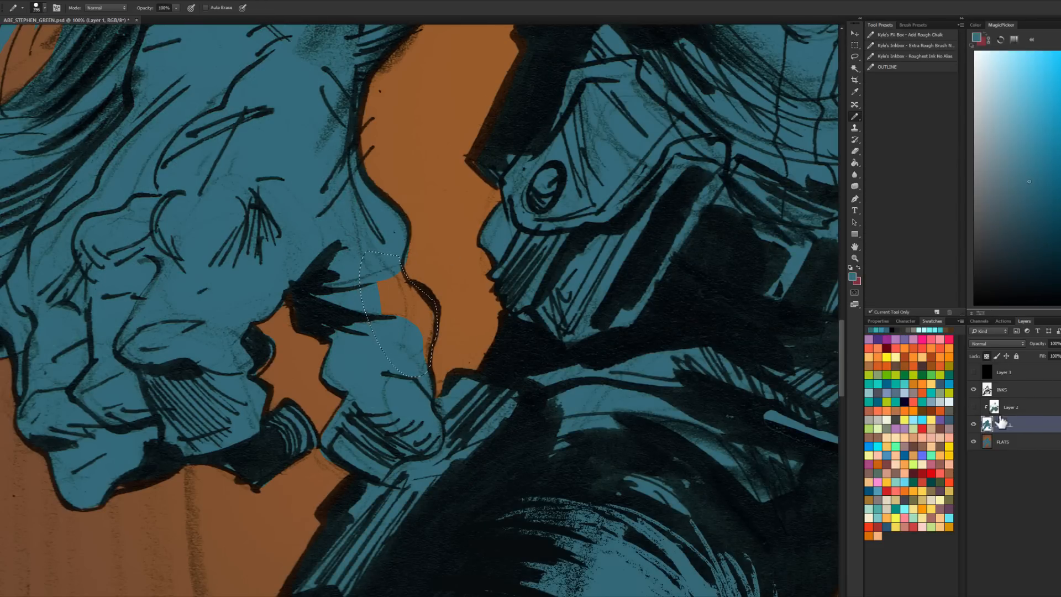
pyautogui.click(998, 408)
pyautogui.click(974, 407)
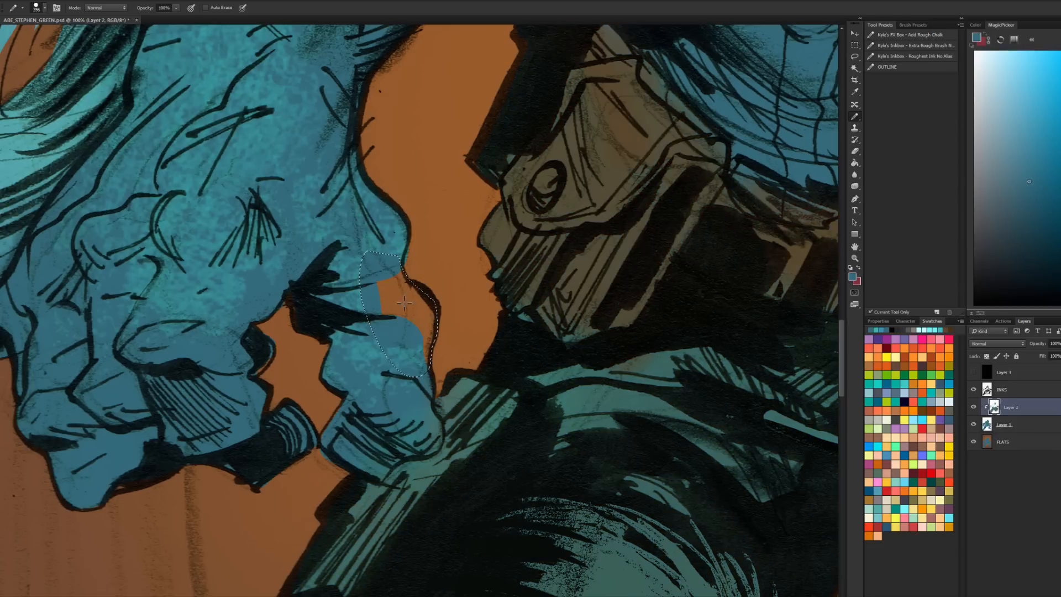
pyautogui.click(992, 423)
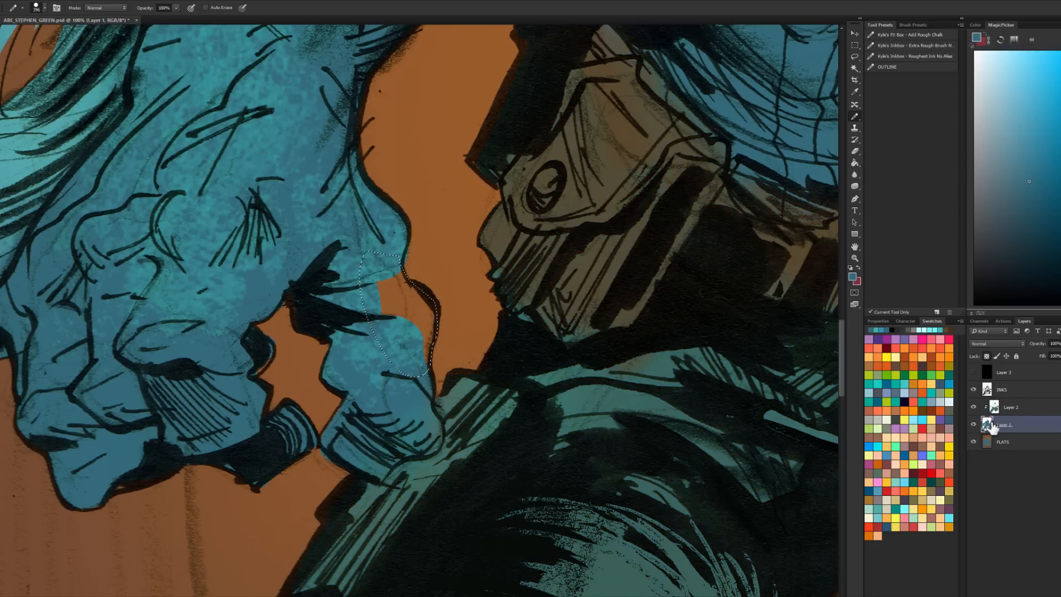
pyautogui.click(992, 441)
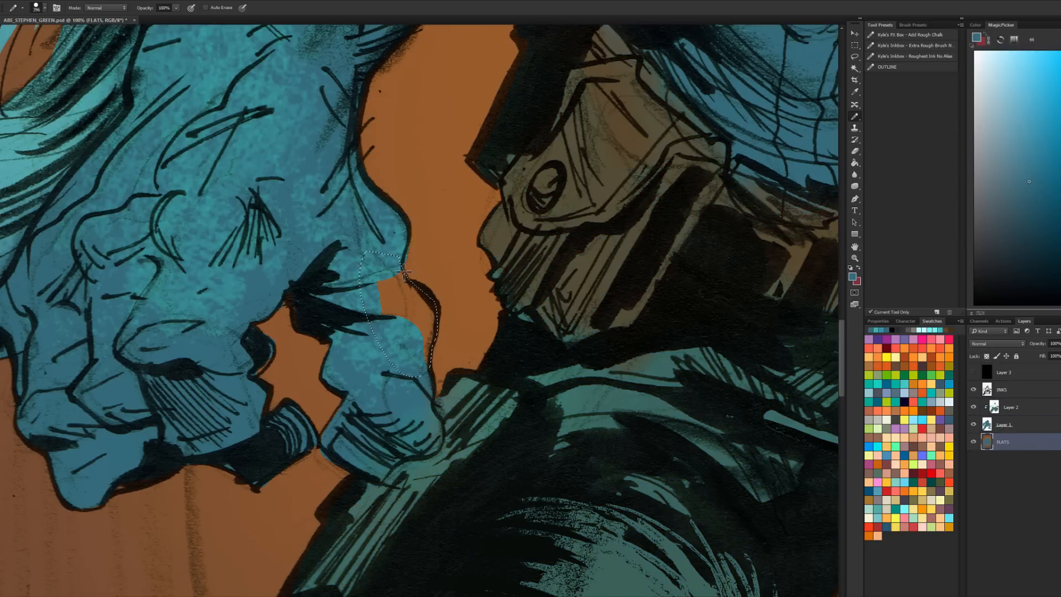
pyautogui.click(991, 425)
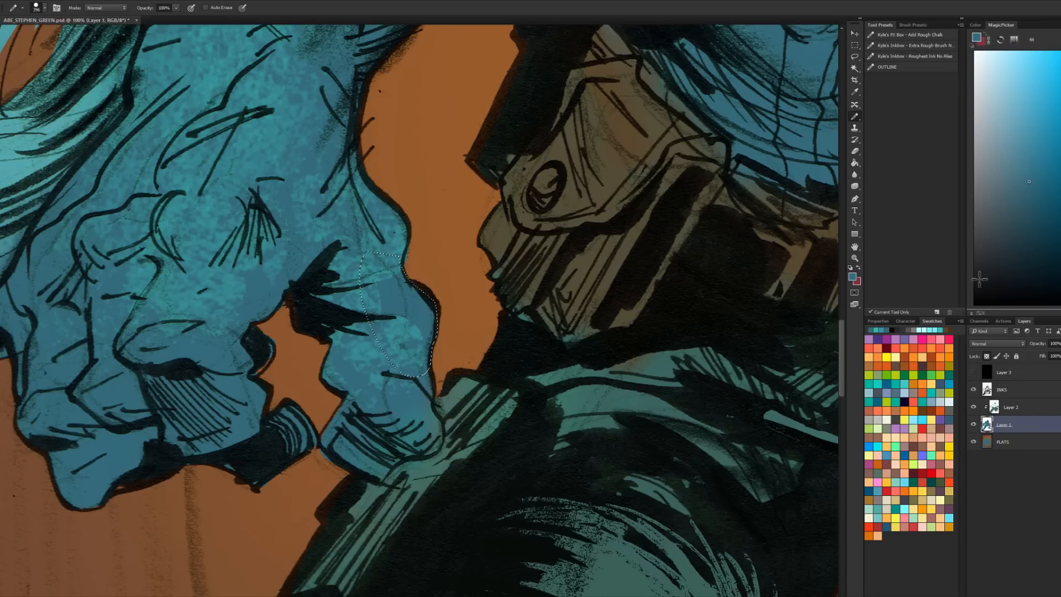
# Step: Choose the recently used teal for highlights and undo the trial stroke beside the thumb
pyautogui.press('l')
pyautogui.click(1001, 408)
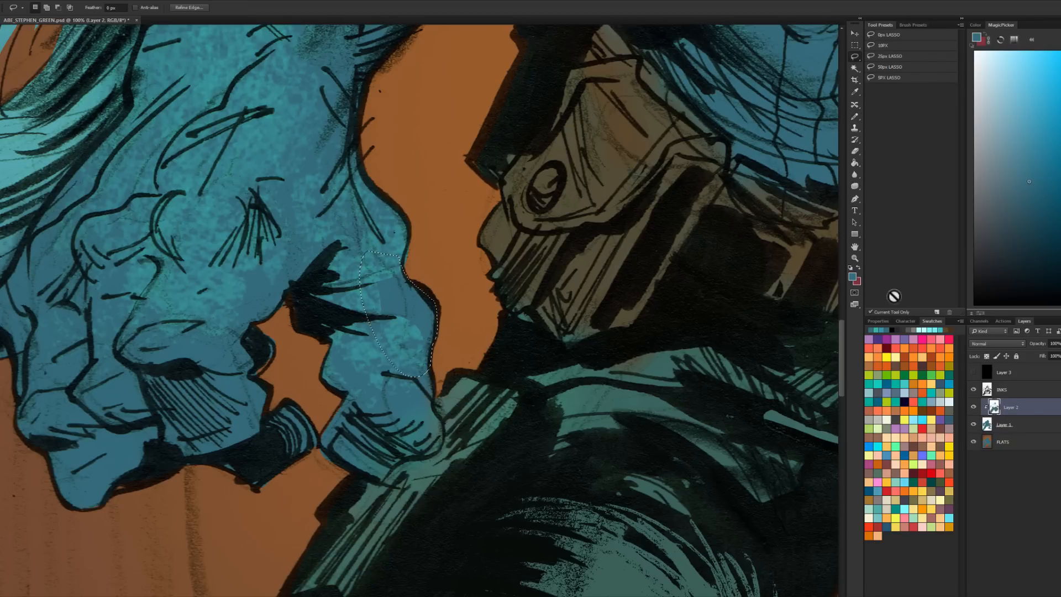
pyautogui.click(1014, 390)
pyautogui.press('b')
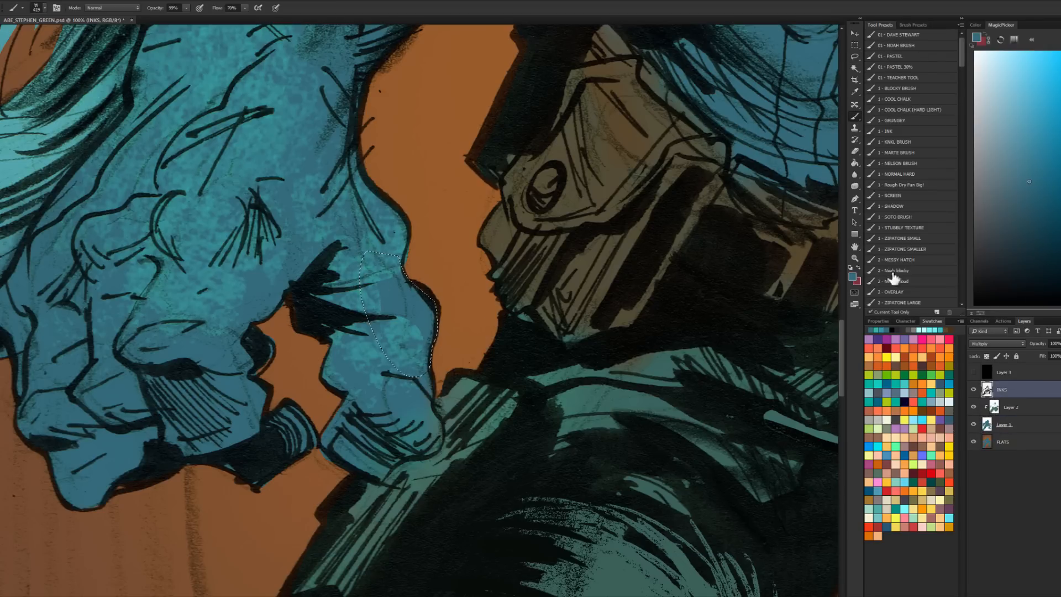
pyautogui.click(883, 329)
pyautogui.press('l')
pyautogui.click(393, 222)
pyautogui.press('b')
pyautogui.keyDown('alt'); pyautogui.rightClick(414, 281); pyautogui.keyUp('alt')
pyautogui.click(420, 276)
pyautogui.hotkey('ctrl', 'alt', 'z')
pyautogui.hotkey('ctrl', 'alt', 'z')
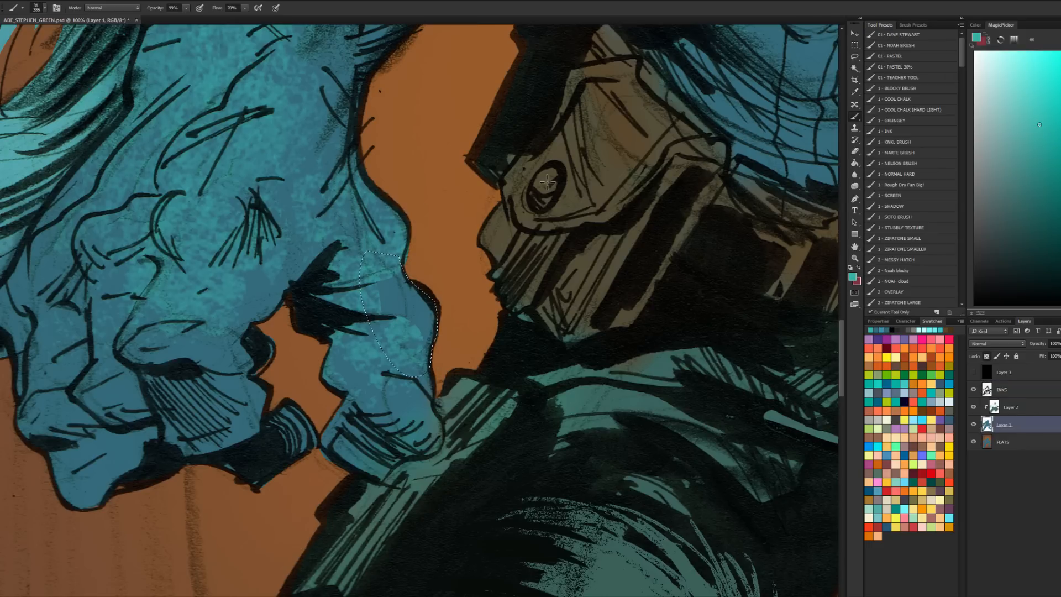
# Step: Paint teal highlights on Layer 2 over the filled patch at the thumb's base, confining them to a lasso selection, and deselect
pyautogui.click(1003, 441)
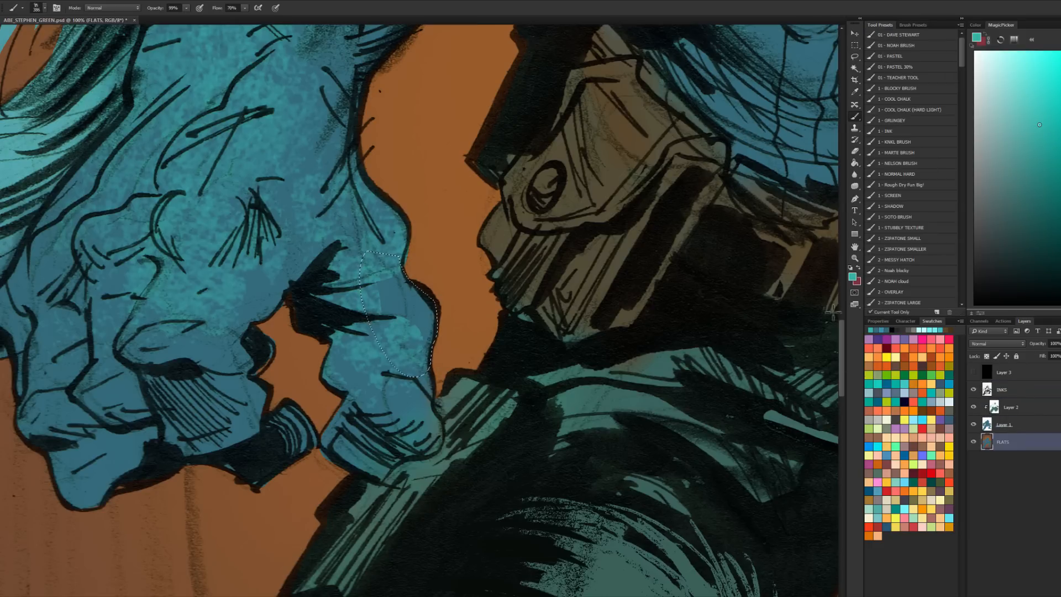
pyautogui.click(1011, 407)
pyautogui.hotkey('ctrl', 'd')
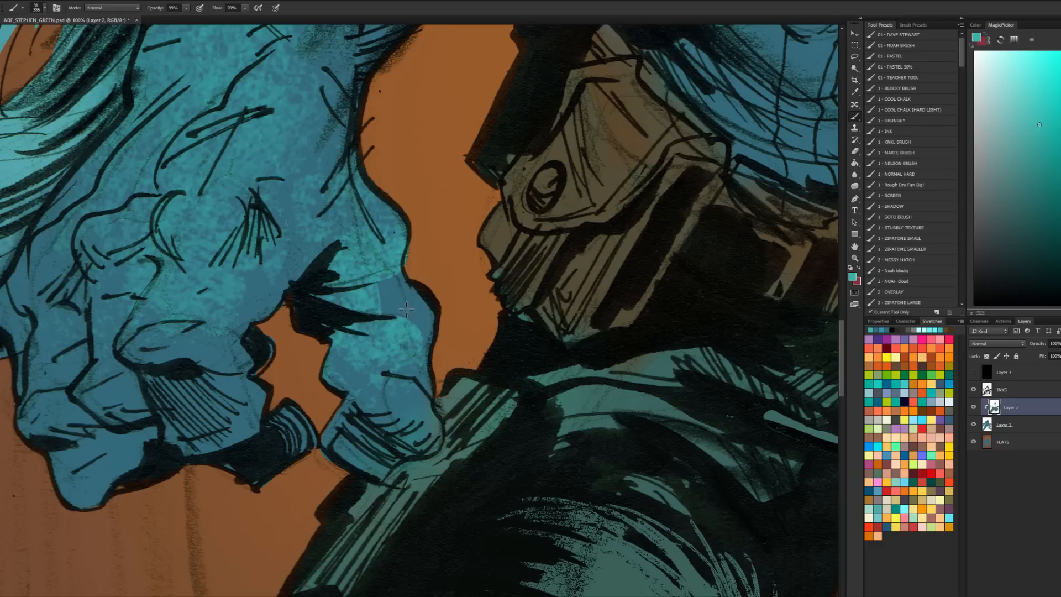
pyautogui.press('l')
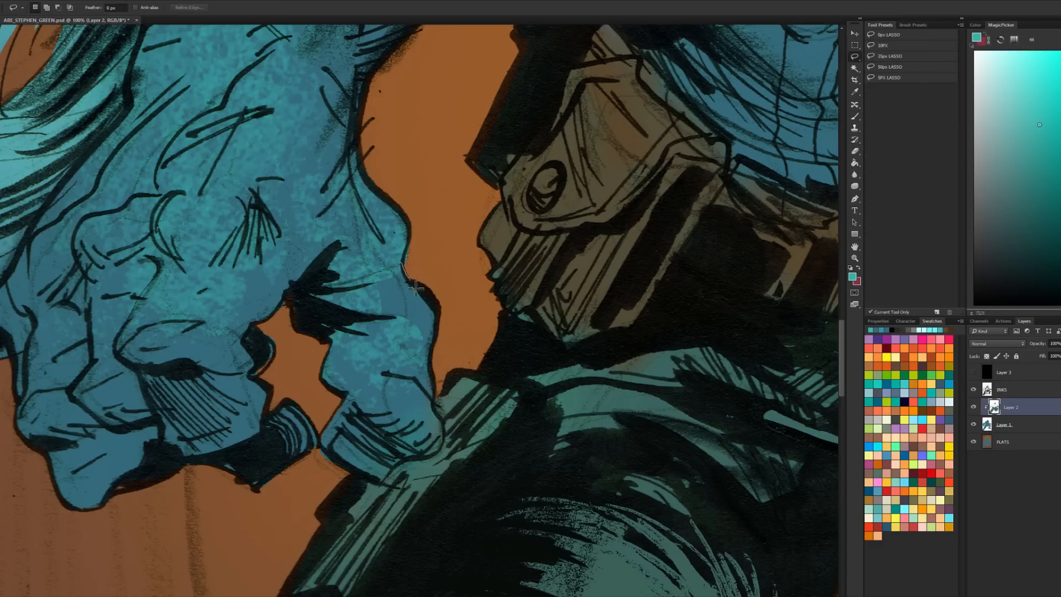
pyautogui.moveTo(365, 283); pyautogui.dragTo(416, 342)
pyautogui.press('b')
pyautogui.moveTo(433, 307); pyautogui.dragTo(387, 320)
pyautogui.press('l')
pyautogui.hotkey('ctrl', 'd')
pyautogui.keyDown('alt'); pyautogui.click(995, 416); pyautogui.keyUp('alt')
pyautogui.keyDown('alt'); pyautogui.click(998, 415); pyautogui.keyUp('alt')
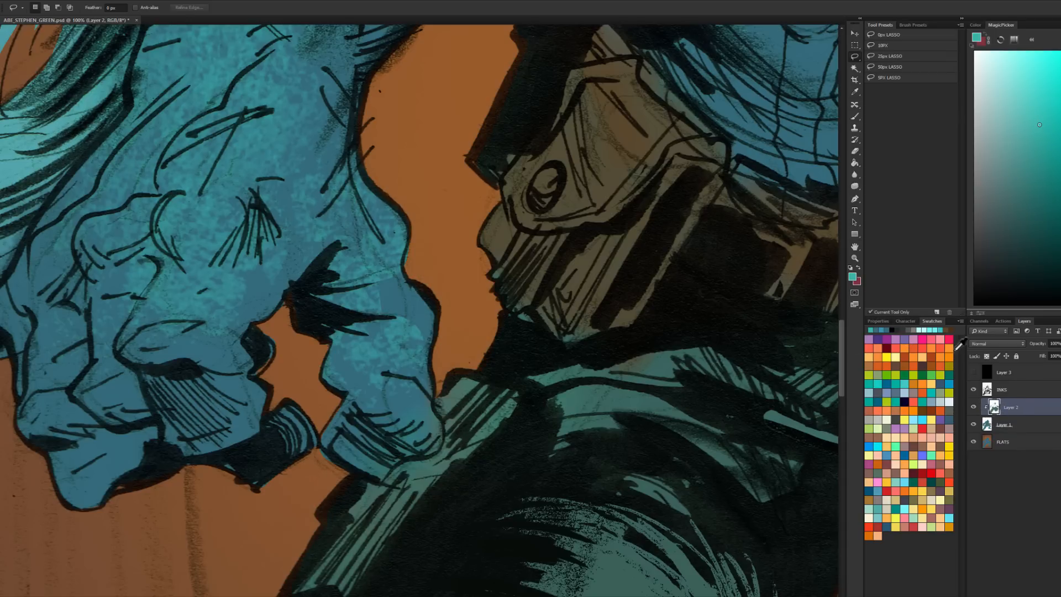
pyautogui.rightClick(1000, 408)
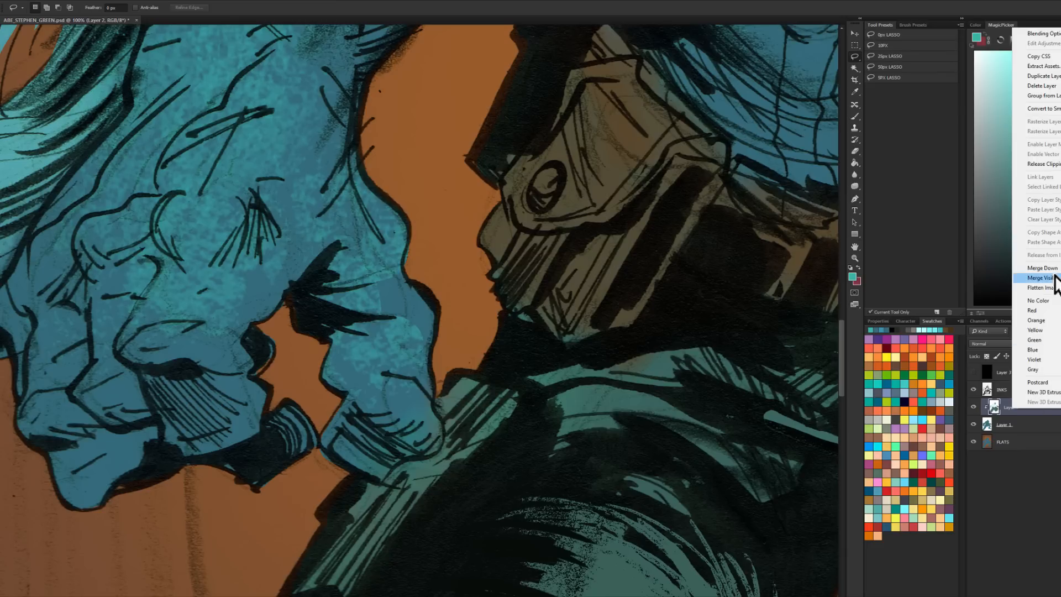
pyautogui.click(1001, 424)
pyautogui.click(1001, 425)
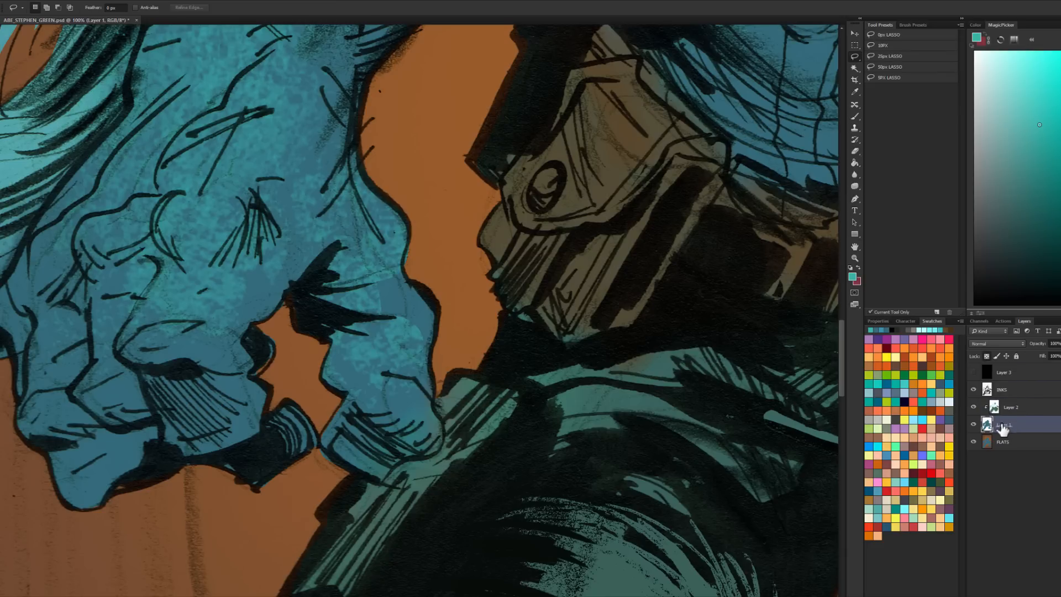
pyautogui.rightClick(1003, 424)
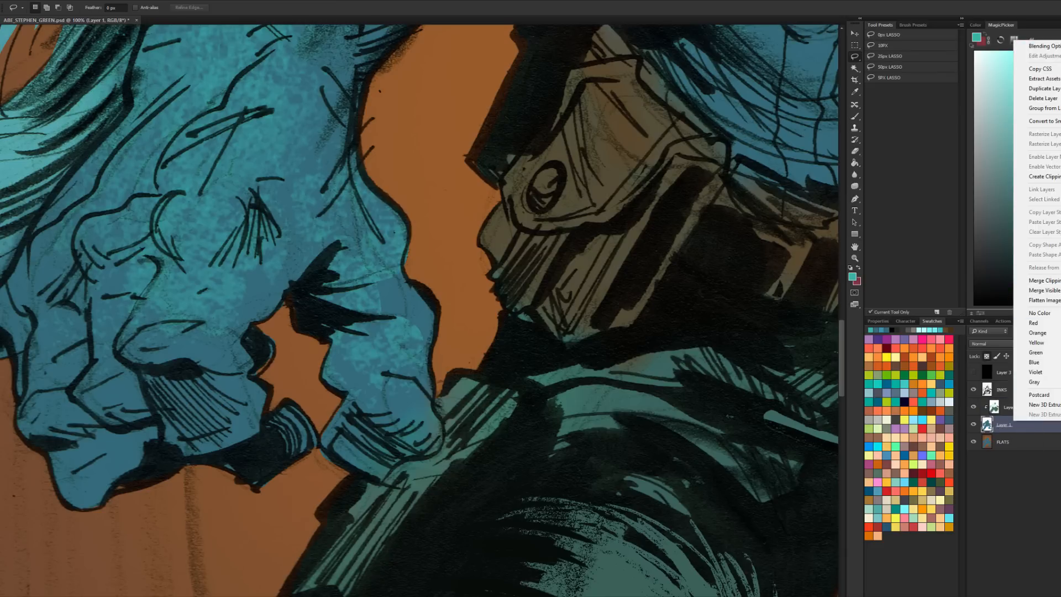
pyautogui.click(1017, 422)
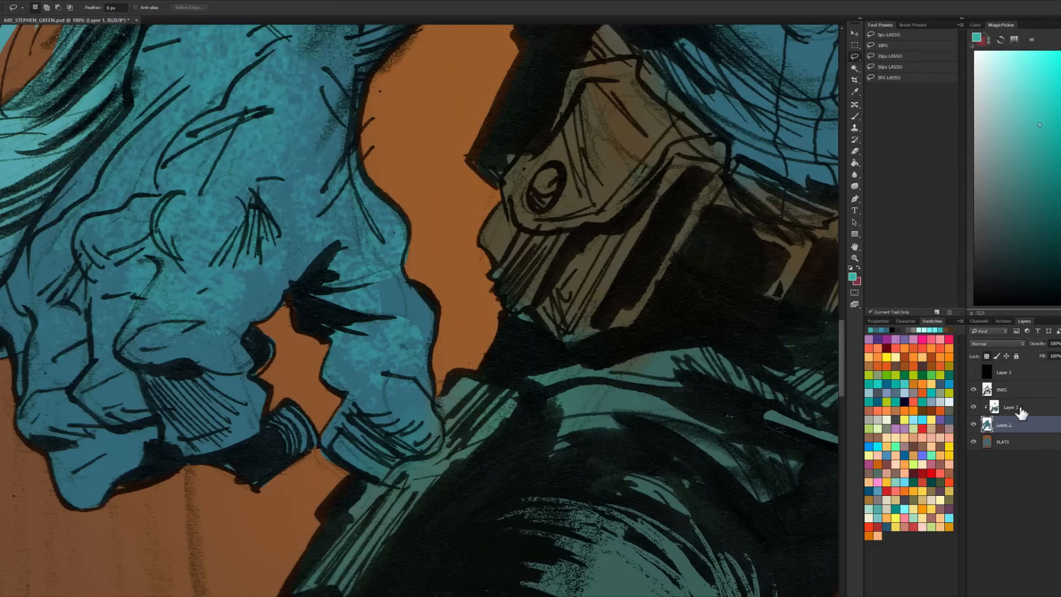
# Step: Add a new layer above Layer 2 and paint teal highlights inside a lasso selection around the base of the thumb
pyautogui.click(1019, 406)
pyautogui.hotkey('ctrl', 'shift', 'alt', 'n')
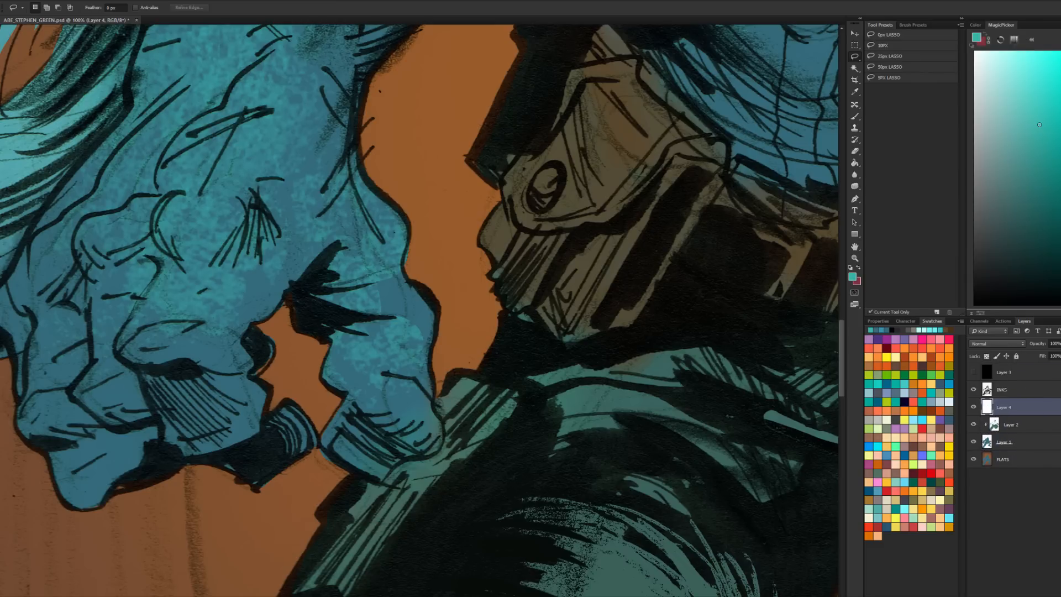
pyautogui.moveTo(402, 266)
pyautogui.mouseDown()
pyautogui.moveTo(436, 307)
pyautogui.moveTo(358, 286)
pyautogui.mouseUp()
pyautogui.press('b')
pyautogui.click(411, 301)
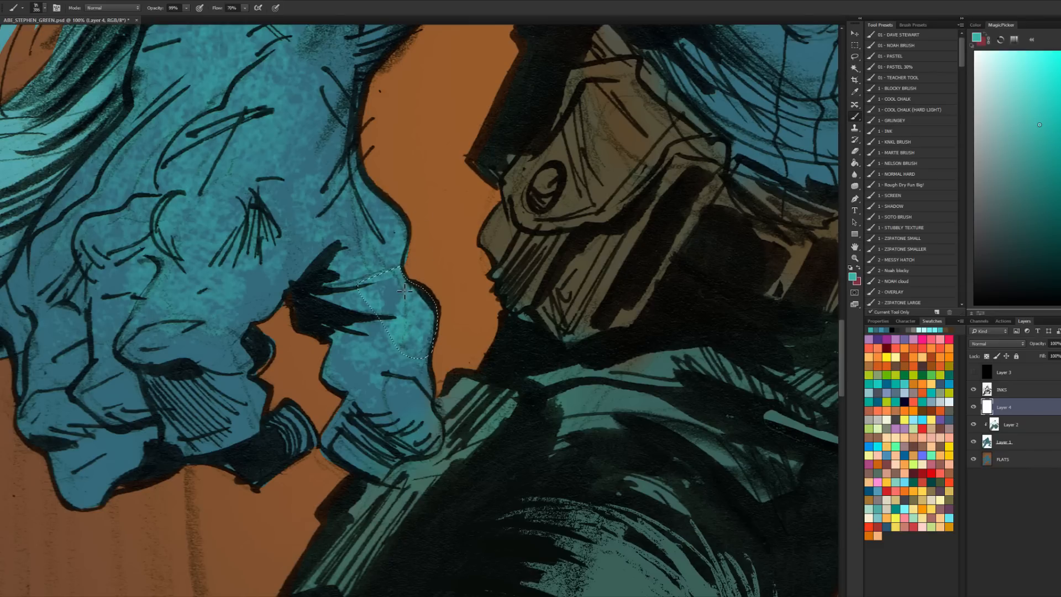
pyautogui.press('l')
# Step: Merge Layer 4 down into the clipped Layer 2
pyautogui.press('z')
pyautogui.keyDown('alt'); pyautogui.click(738, 332); pyautogui.keyUp('alt')
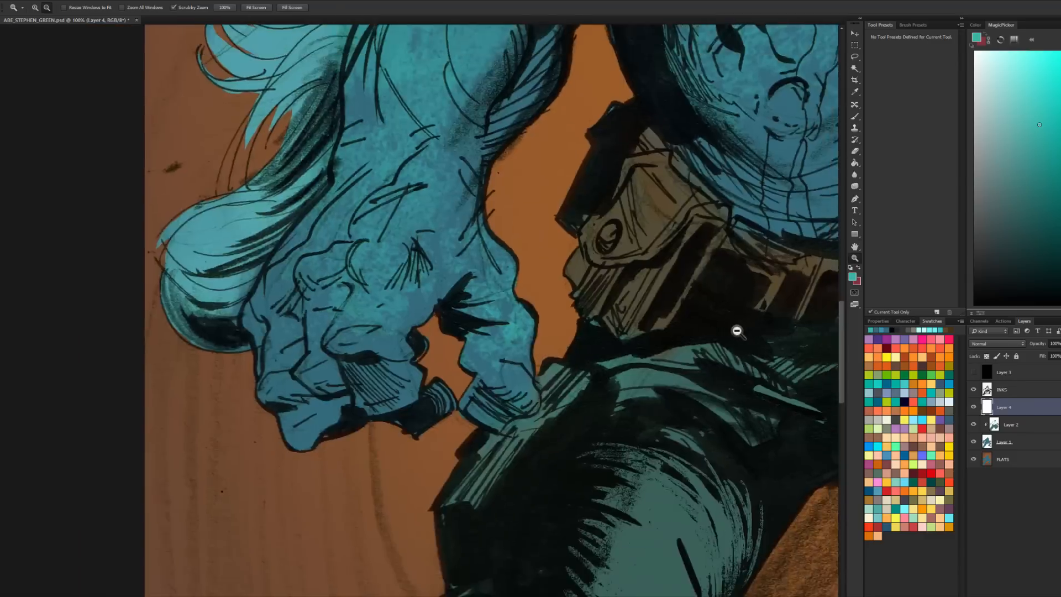
pyautogui.press('b')
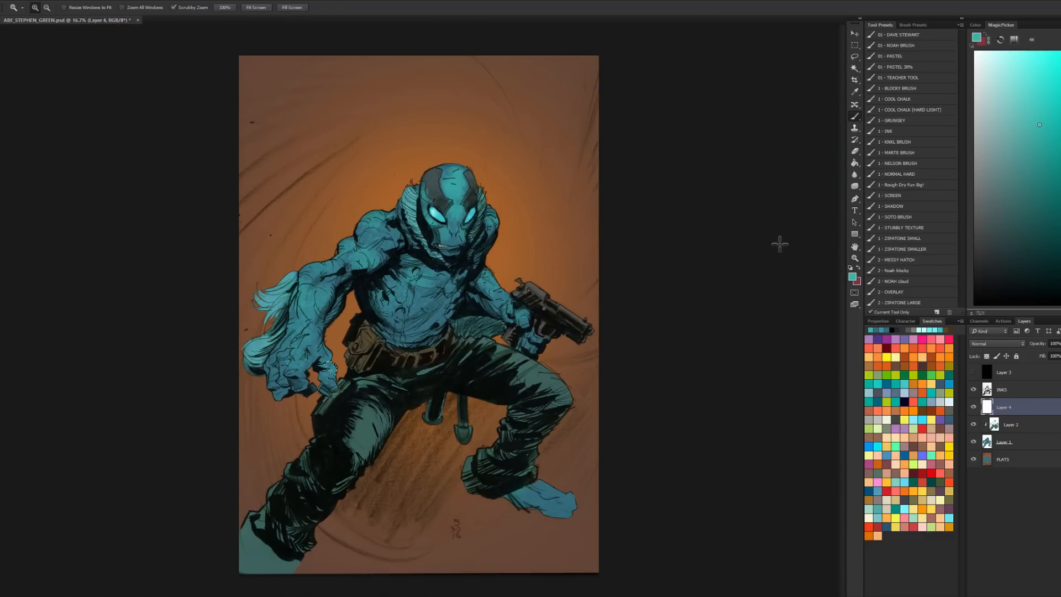
pyautogui.press('l')
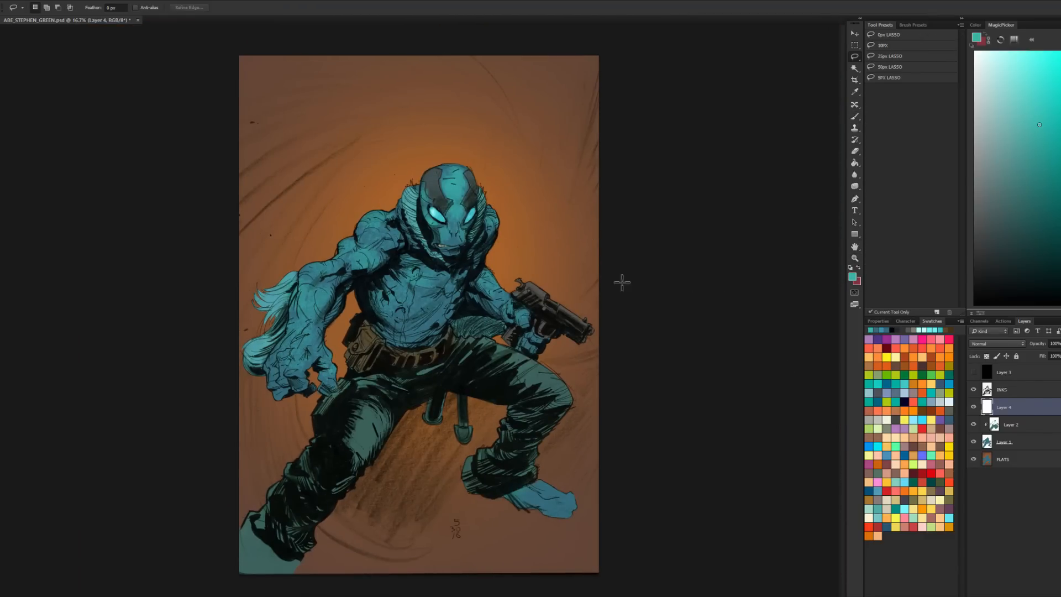
pyautogui.rightClick(1007, 413)
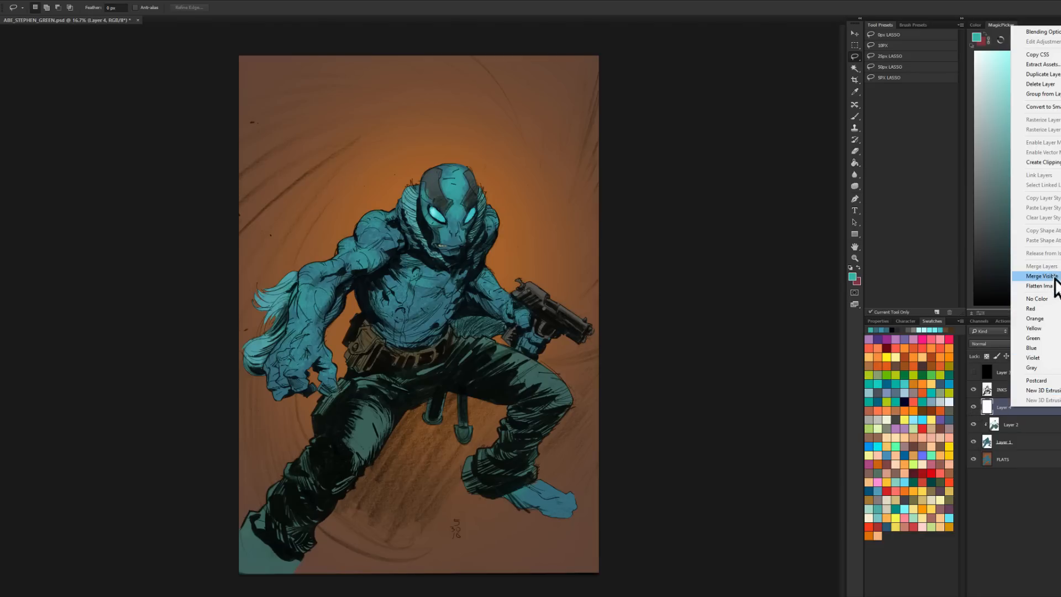
pyautogui.click(1009, 414)
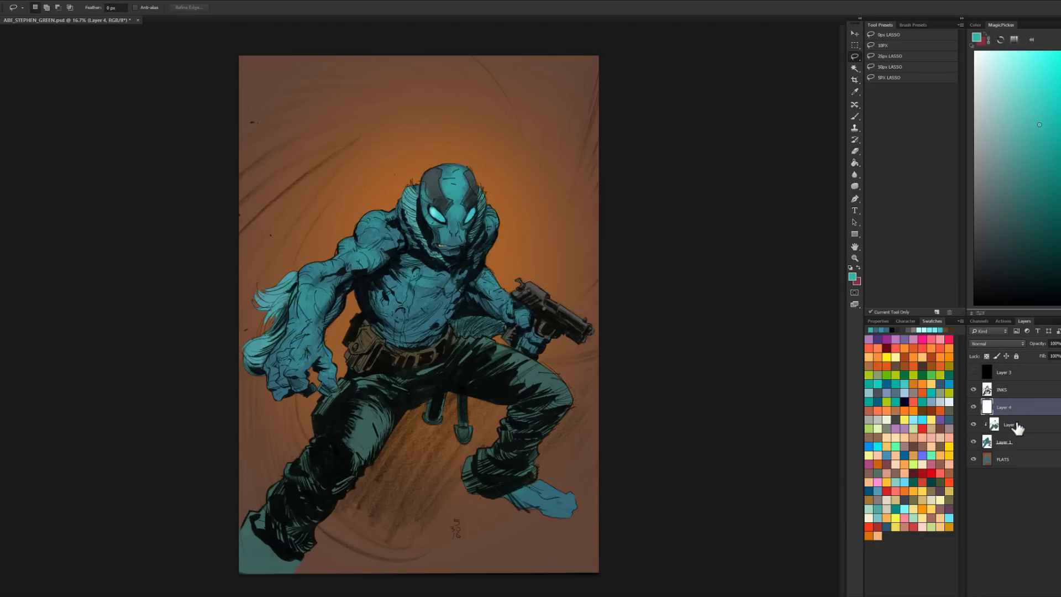
pyautogui.keyDown('shift'); pyautogui.click(1017, 427); pyautogui.keyUp('shift')
pyautogui.rightClick(1015, 424)
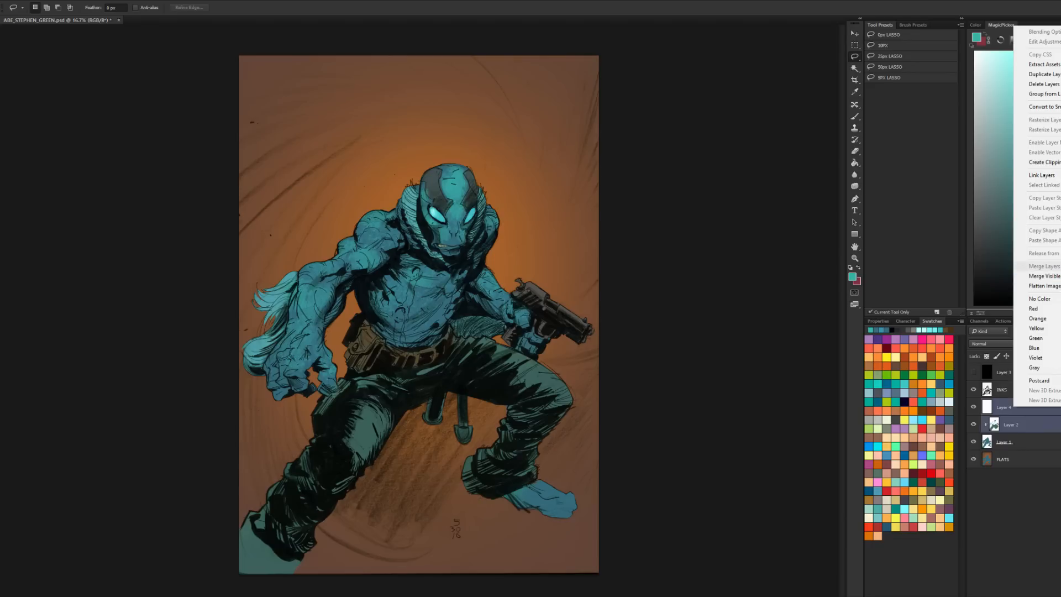
pyautogui.click(1009, 406)
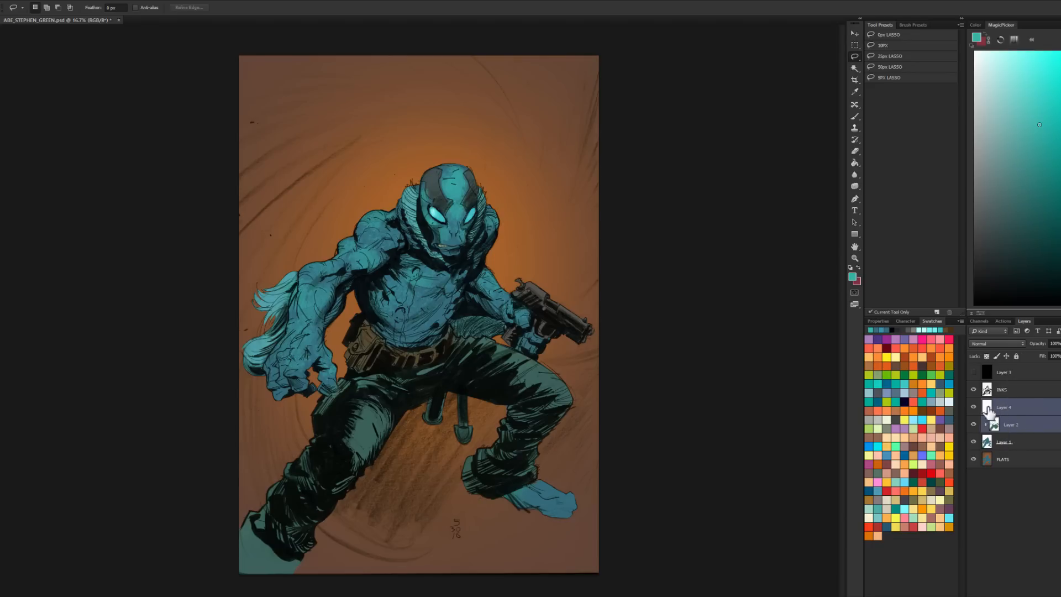
pyautogui.doubleClick(989, 409)
pyautogui.click(788, 174)
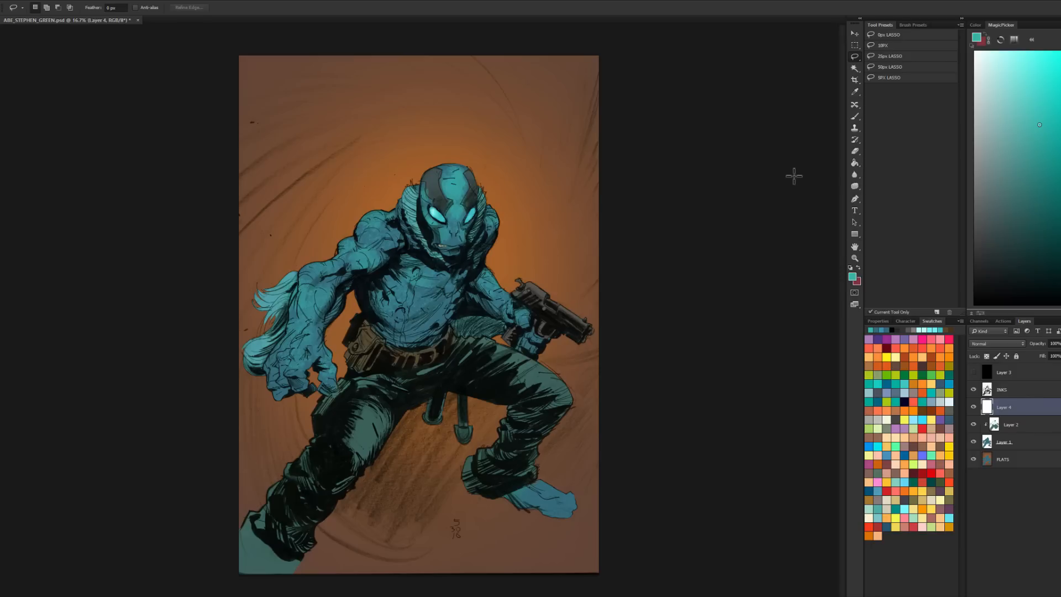
pyautogui.moveTo(1005, 411)
pyautogui.mouseDown()
pyautogui.moveTo(1008, 429)
pyautogui.moveTo(1017, 406)
pyautogui.mouseUp()
pyautogui.hotkey('ctrl', 'e')
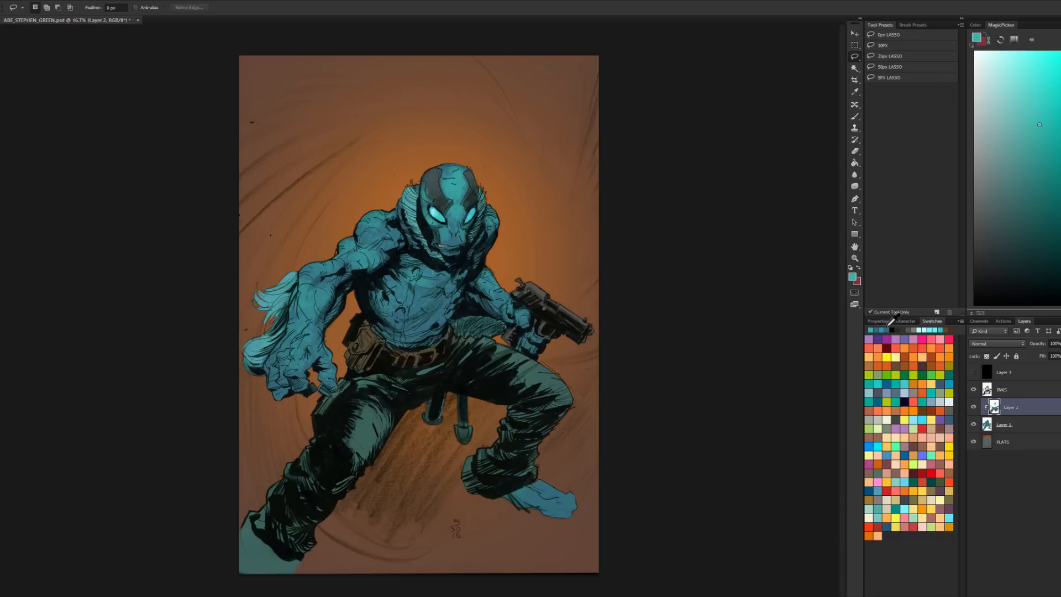
pyautogui.press('b')
pyautogui.moveTo(481, 376); pyautogui.dragTo(582, 254)
pyautogui.moveTo(633, 391); pyautogui.dragTo(654, 396)
pyautogui.moveTo(648, 414)
pyautogui.mouseDown()
pyautogui.moveTo(617, 413)
pyautogui.moveTo(665, 414)
pyautogui.mouseUp()
pyautogui.hotkey('ctrl', 'z')
pyautogui.moveTo(188, 508); pyautogui.dragTo(230, 478)
pyautogui.hotkey('ctrl', 'z')
# Step: Examine the teal highlights on the head, chest and arms up close and across the whole figure
pyautogui.moveTo(488, 221); pyautogui.dragTo(500, 395)
pyautogui.keyDown('ctrl'); pyautogui.click(512, 153); pyautogui.keyUp('ctrl')
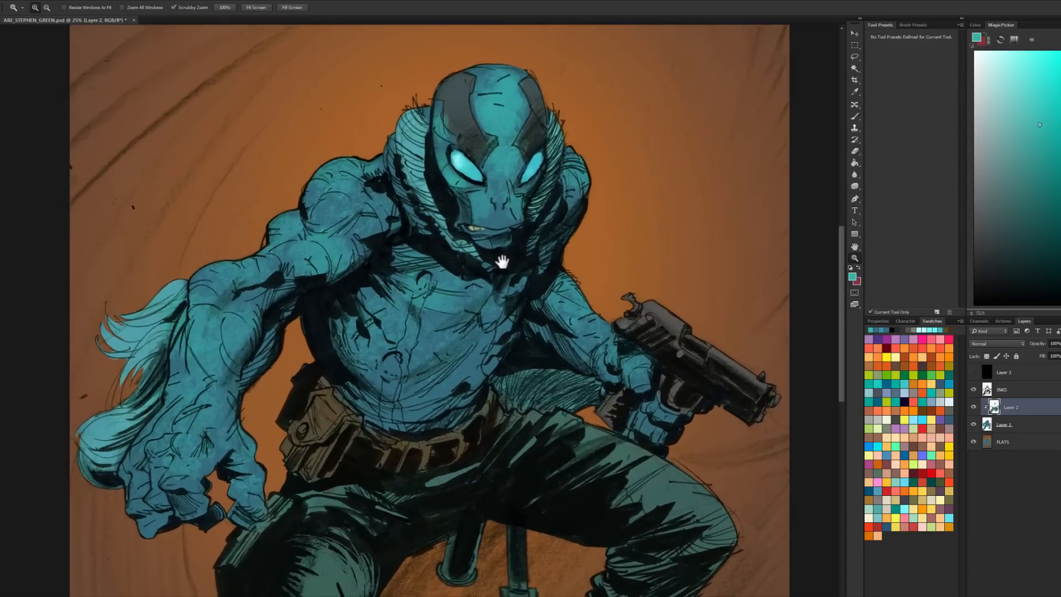
pyautogui.moveTo(500, 260); pyautogui.dragTo(503, 426)
pyautogui.keyDown('ctrl'); pyautogui.click(519, 304); pyautogui.keyUp('ctrl')
pyautogui.moveTo(501, 261)
pyautogui.mouseDown()
pyautogui.moveTo(479, 266)
pyautogui.moveTo(502, 260)
pyautogui.mouseUp()
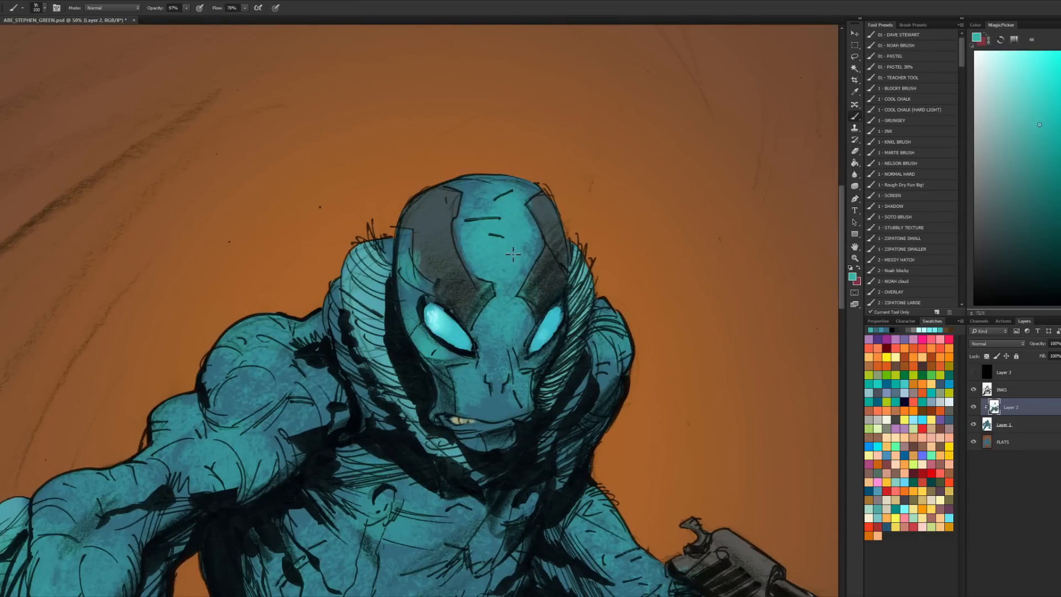
pyautogui.moveTo(557, 289); pyautogui.dragTo(586, 85)
pyautogui.click(855, 258)
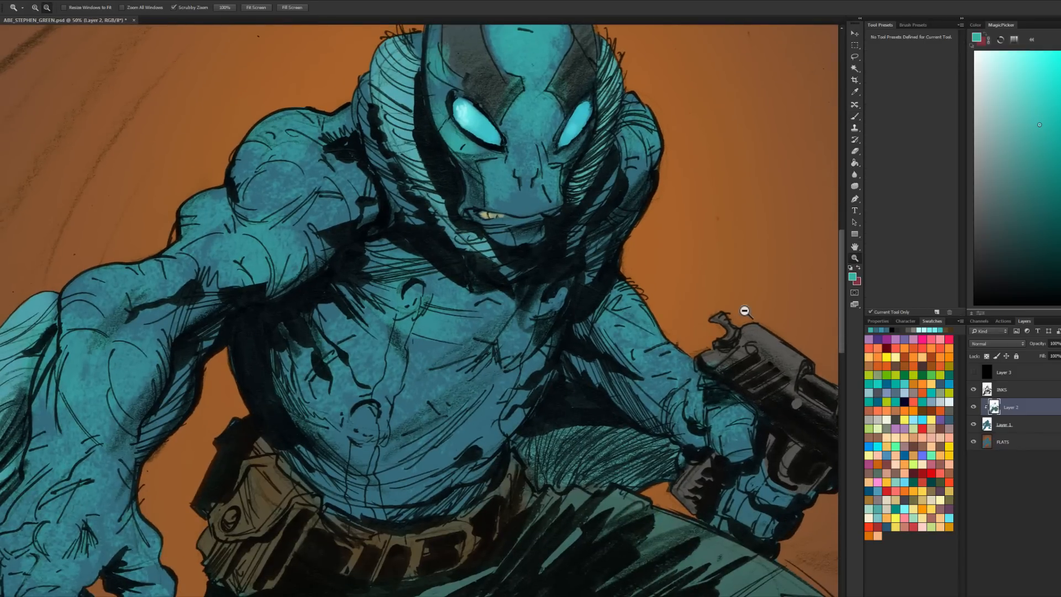
pyautogui.keyDown('alt'); pyautogui.click(745, 311); pyautogui.keyUp('alt')
pyautogui.moveTo(648, 277); pyautogui.dragTo(542, 232)
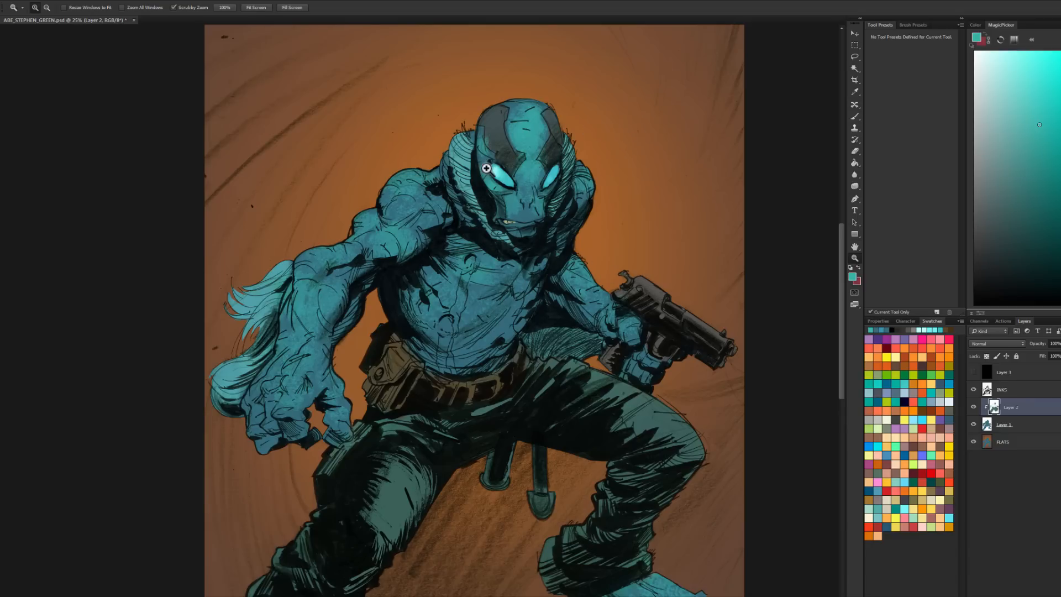
# Step: Add a new layer above Layer 3 and set up the brush with bright red as the painting colour
pyautogui.click(855, 116)
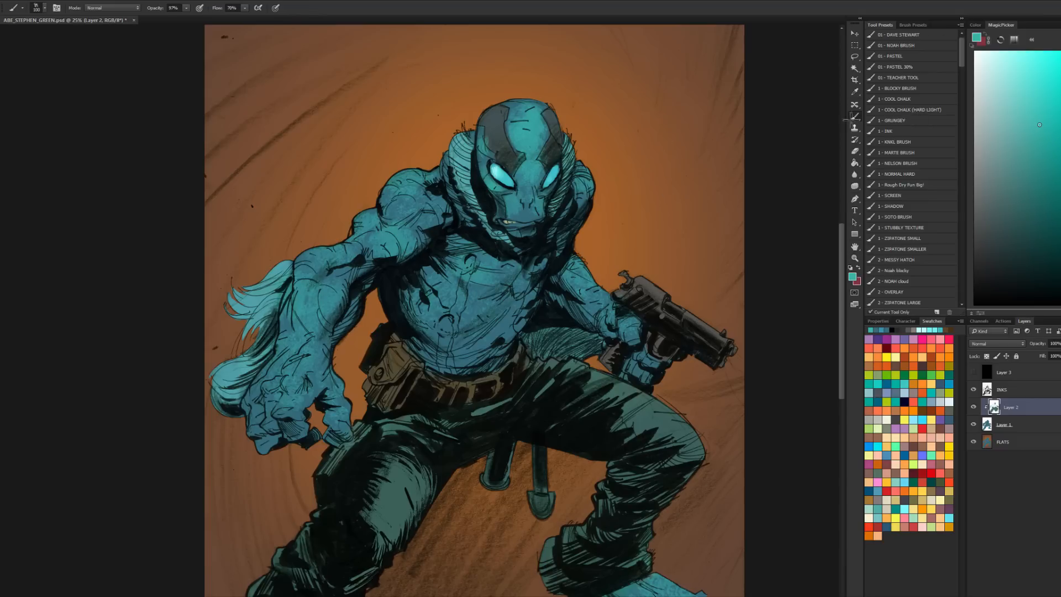
pyautogui.click(1017, 372)
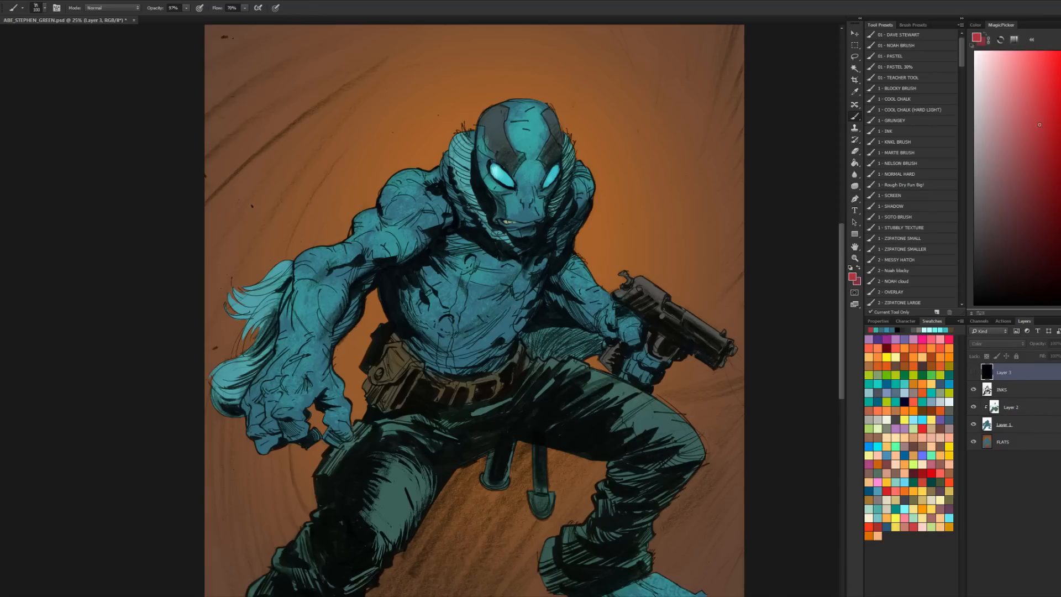
pyautogui.hotkey('ctrl', 'shift', 'alt', 'n')
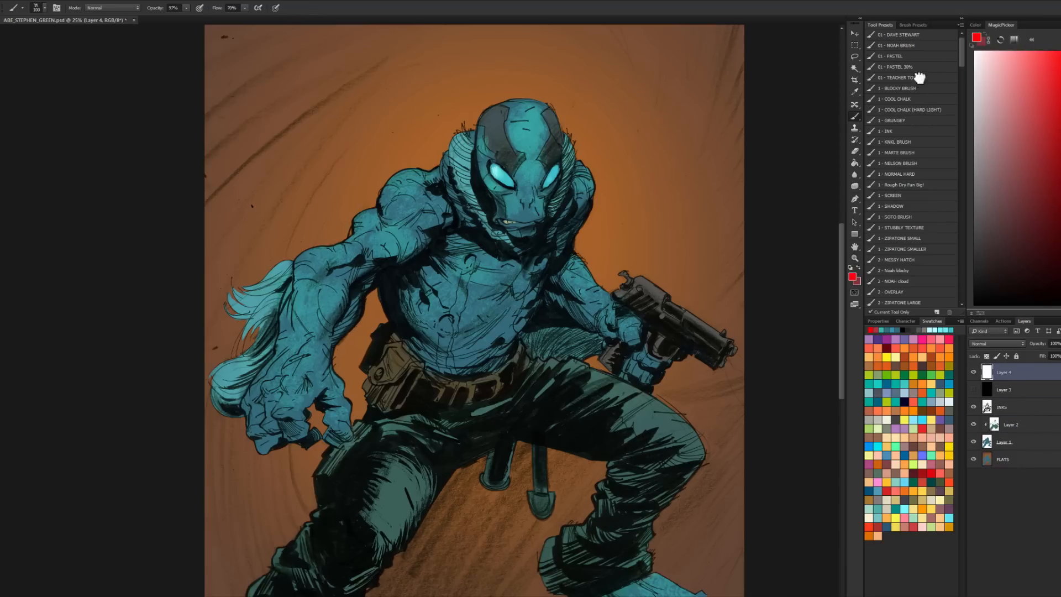
# Step: Try white strokes across the face, collar and legs with the 01 - Teacher Tool brush preset and undo them
pyautogui.click(902, 77)
pyautogui.keyDown('alt'); pyautogui.moveTo(489, 293); pyautogui.dragTo(512, 294); pyautogui.keyUp('alt')
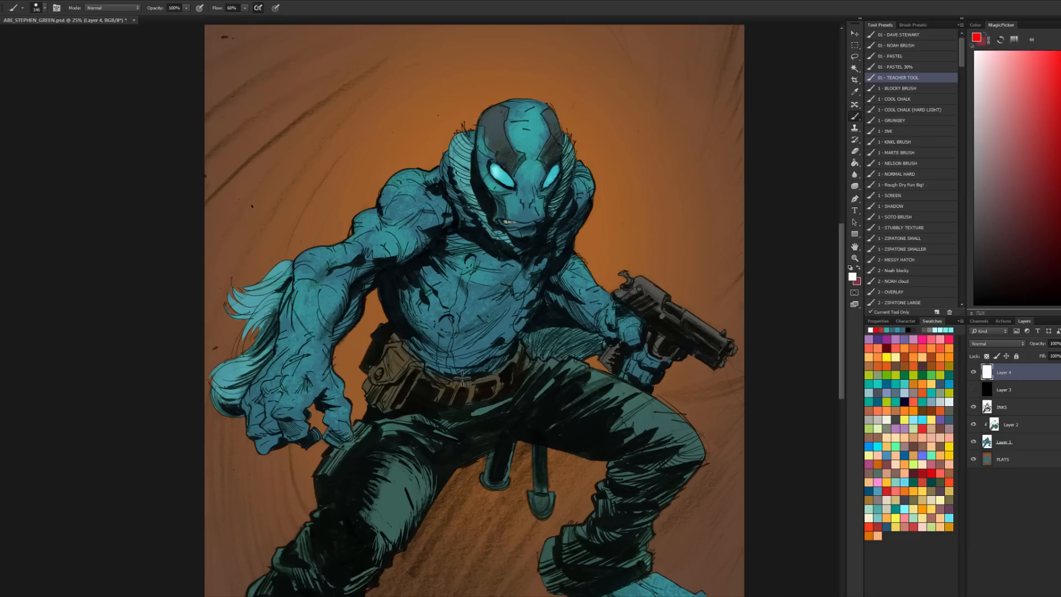
pyautogui.moveTo(459, 191)
pyautogui.mouseDown()
pyautogui.moveTo(474, 229)
pyautogui.moveTo(501, 253)
pyautogui.mouseUp()
pyautogui.keyDown('alt'); pyautogui.moveTo(483, 173); pyautogui.dragTo(491, 209); pyautogui.keyUp('alt')
pyautogui.moveTo(376, 426)
pyautogui.mouseDown()
pyautogui.moveTo(334, 485)
pyautogui.moveTo(326, 569)
pyautogui.mouseUp()
pyautogui.click(490, 433)
pyautogui.moveTo(476, 442); pyautogui.dragTo(619, 427)
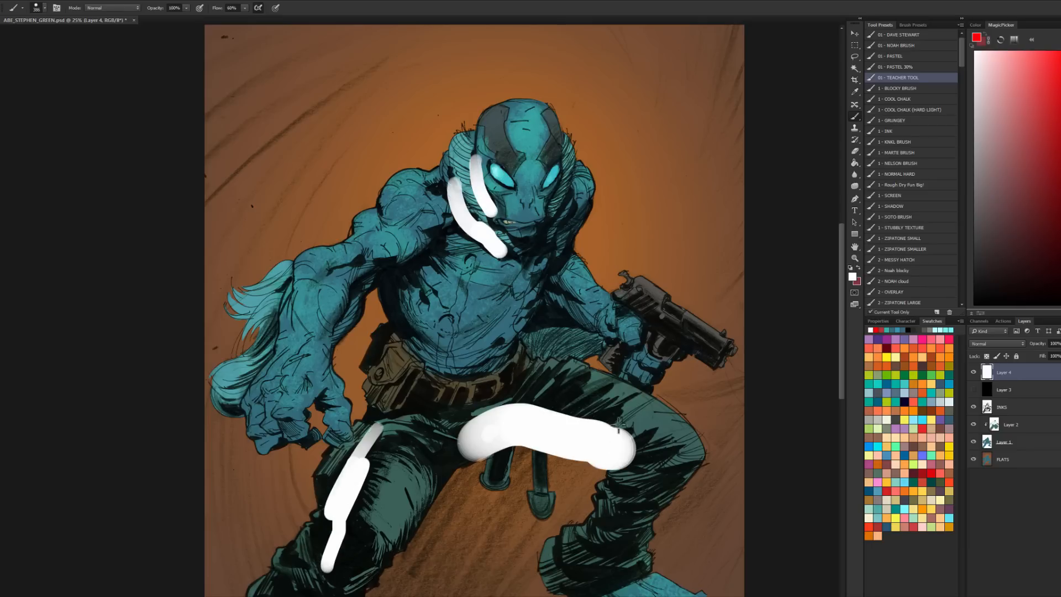
pyautogui.hotkey('ctrl', 'alt', 'z')
pyautogui.hotkey('ctrl', 'alt', 'z')
pyautogui.hotkey('ctrl', 'alt', 'z')
pyautogui.hotkey('ctrl', 'alt', 'z')
pyautogui.hotkey('ctrl', 'alt', 'z')
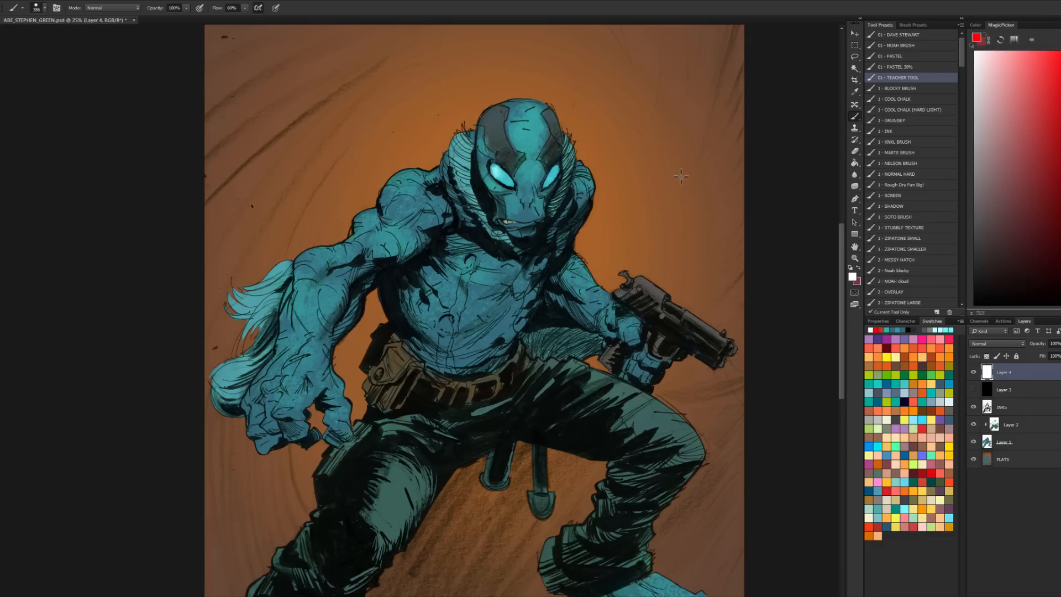
# Step: Sketch a white arrow pointing down toward the gun arm in the orange background and undo it
pyautogui.moveTo(720, 126); pyautogui.dragTo(618, 239)
pyautogui.moveTo(636, 170); pyautogui.dragTo(702, 209)
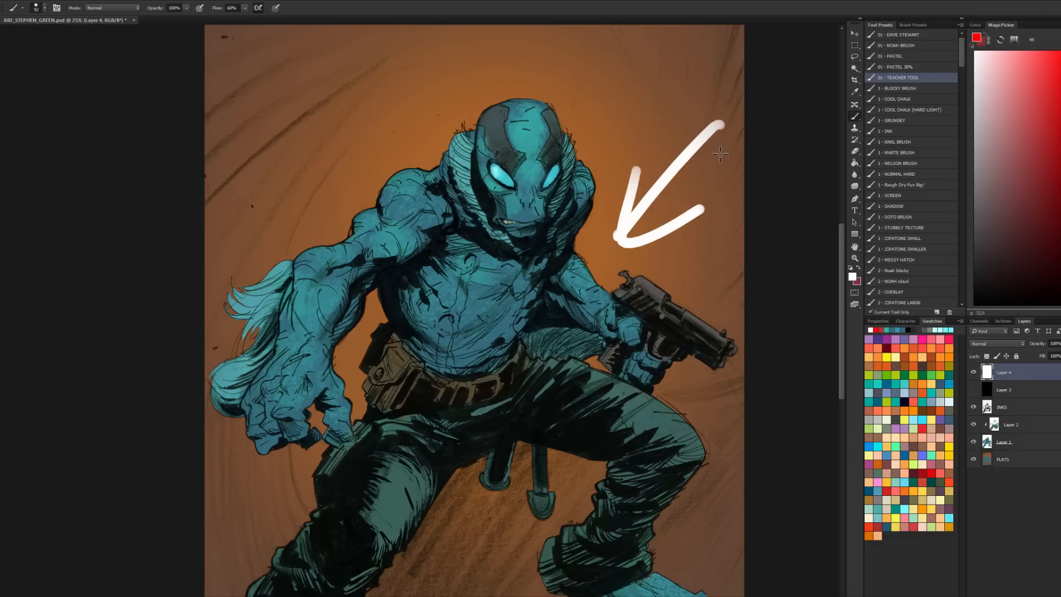
pyautogui.hotkey('ctrl', 'alt', 'z')
pyautogui.hotkey('ctrl', 'alt', 'z')
# Step: Sketch a filled white arrow beside the head with a dusty pink edge along it, and undo all its strokes
pyautogui.moveTo(654, 148)
pyautogui.mouseDown()
pyautogui.moveTo(676, 175)
pyautogui.moveTo(620, 220)
pyautogui.mouseUp()
pyautogui.moveTo(681, 177)
pyautogui.mouseDown()
pyautogui.moveTo(627, 228)
pyautogui.moveTo(603, 215)
pyautogui.moveTo(630, 228)
pyautogui.moveTo(681, 153)
pyautogui.moveTo(627, 223)
pyautogui.moveTo(612, 212)
pyautogui.moveTo(640, 256)
pyautogui.moveTo(608, 209)
pyautogui.moveTo(635, 255)
pyautogui.moveTo(613, 243)
pyautogui.moveTo(617, 234)
pyautogui.moveTo(631, 255)
pyautogui.moveTo(672, 174)
pyautogui.mouseUp()
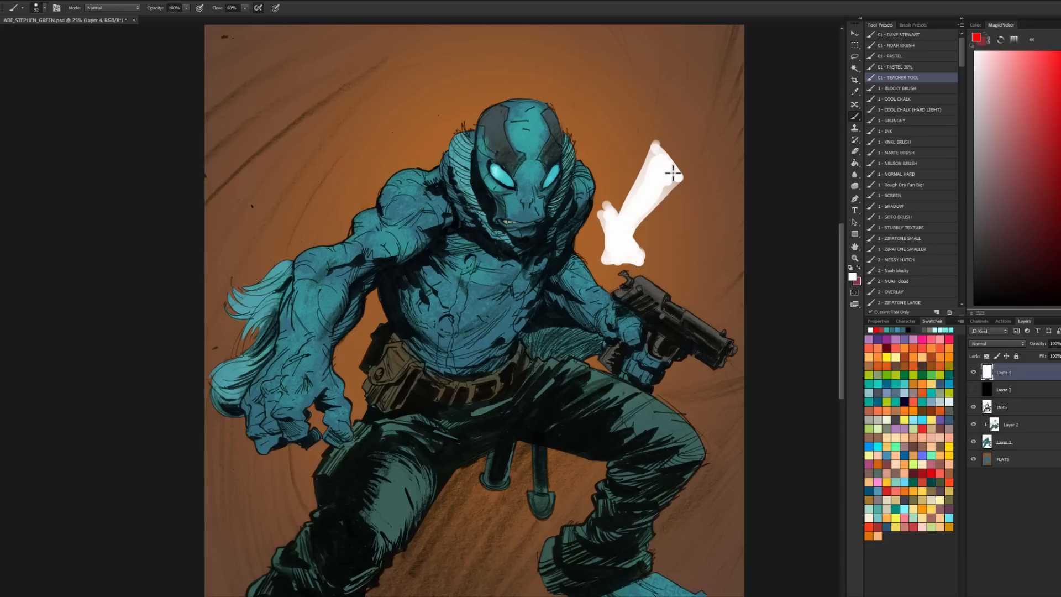
pyautogui.click(1005, 144)
pyautogui.moveTo(671, 141)
pyautogui.mouseDown()
pyautogui.moveTo(701, 176)
pyautogui.moveTo(648, 234)
pyautogui.mouseUp()
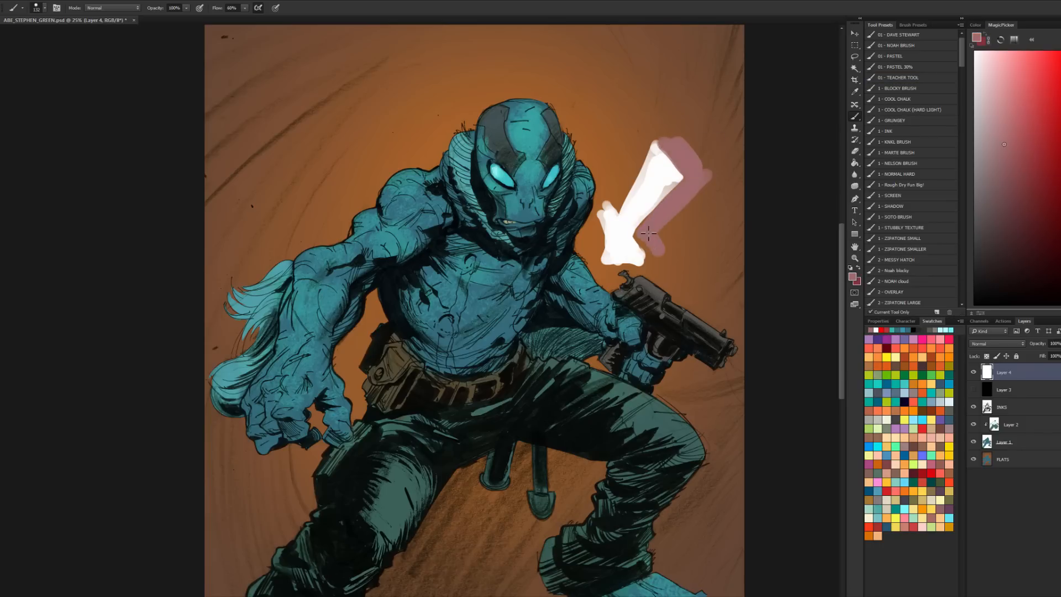
pyautogui.keyDown('alt'); pyautogui.rightClick(620, 201); pyautogui.keyUp('alt')
pyautogui.hotkey('ctrl', 'alt', 'z')
pyautogui.hotkey('ctrl', 'alt', 'z')
pyautogui.hotkey('ctrl', 'alt', 'z')
pyautogui.hotkey('ctrl', 'alt', 'z')
pyautogui.hotkey('ctrl', 'alt', 'z')
pyautogui.hotkey('ctrl', 'alt', 'z')
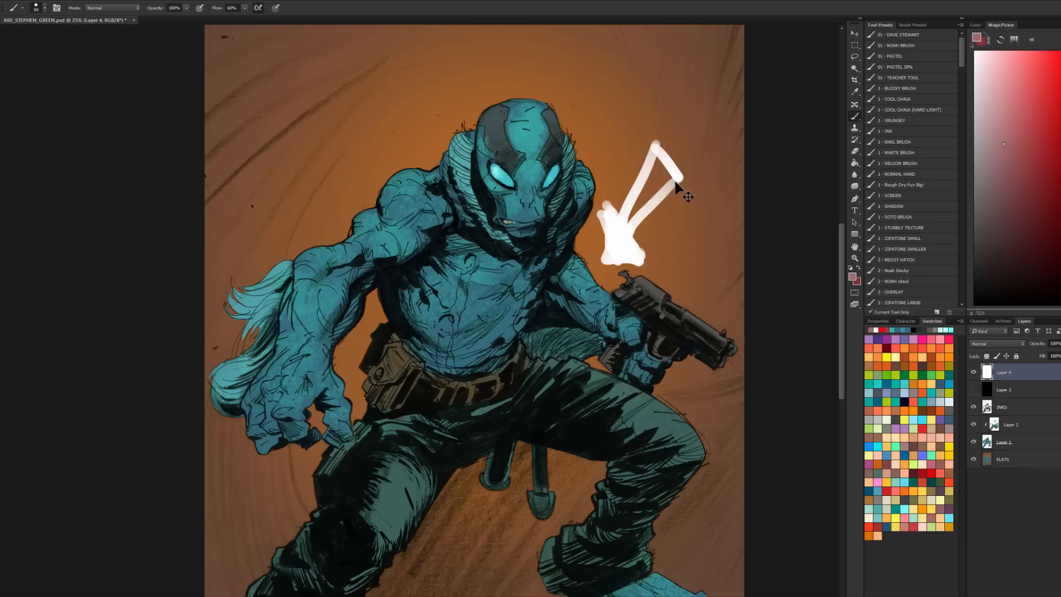
pyautogui.hotkey('ctrl', 'alt', 'z')
pyautogui.hotkey('ctrl', 'alt', 'z')
pyautogui.hotkey('ctrl', 'alt', 'z')
pyautogui.hotkey('ctrl', 'alt', 'z')
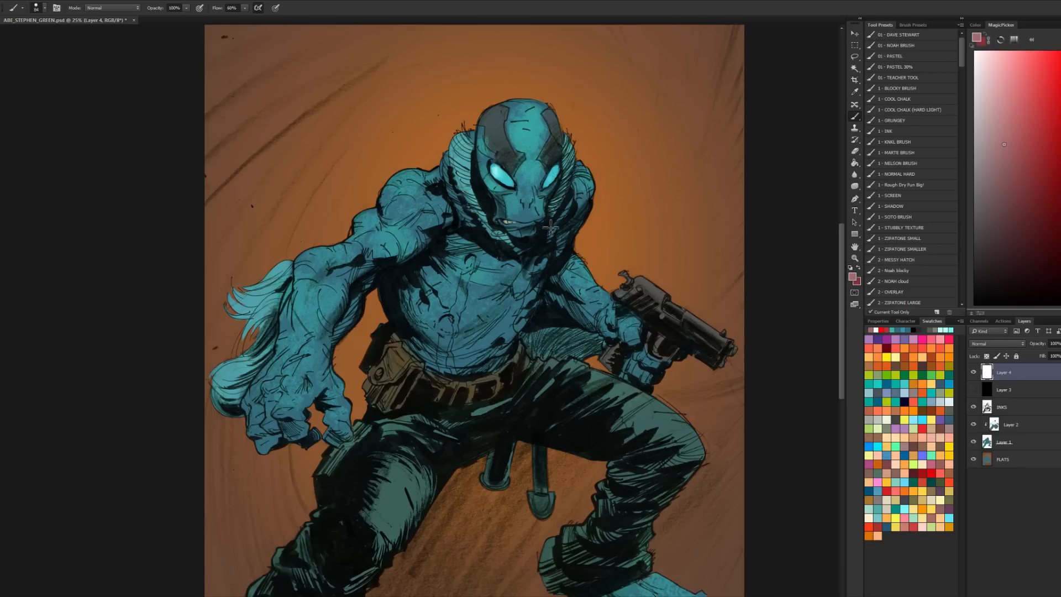
# Step: Sample the forehead's teal, shift it to a brighter teal and choose the 01 - Dave Stewart brush preset
pyautogui.keyDown('ctrl'); pyautogui.click(551, 228); pyautogui.keyUp('ctrl')
pyautogui.moveTo(551, 289); pyautogui.dragTo(564, 422)
pyautogui.keyDown('ctrl'); pyautogui.click(547, 285); pyautogui.keyUp('ctrl')
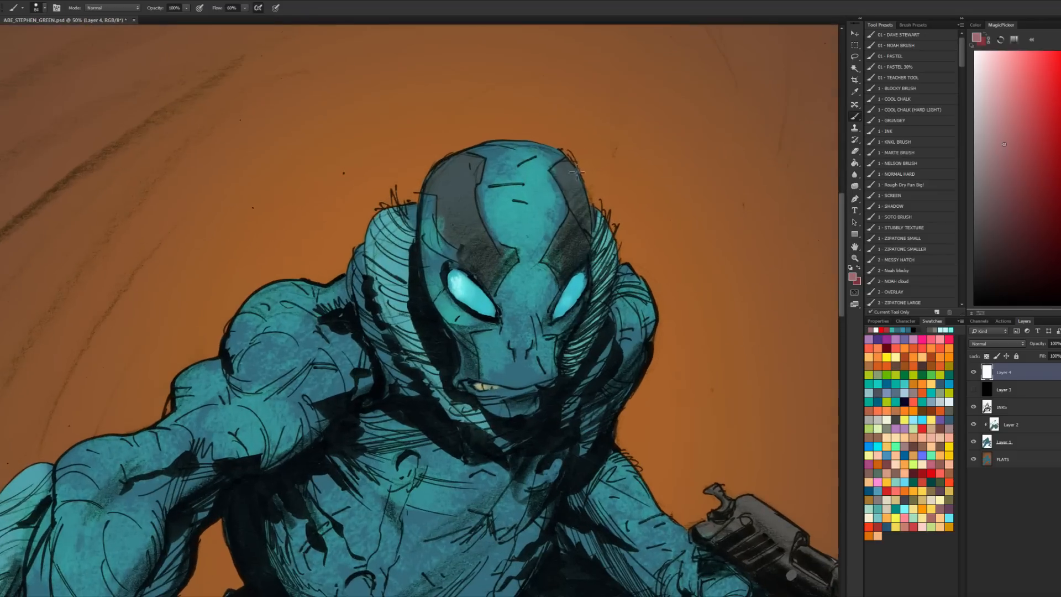
pyautogui.keyDown('alt'); pyautogui.click(517, 217); pyautogui.keyUp('alt')
pyautogui.click(1046, 91)
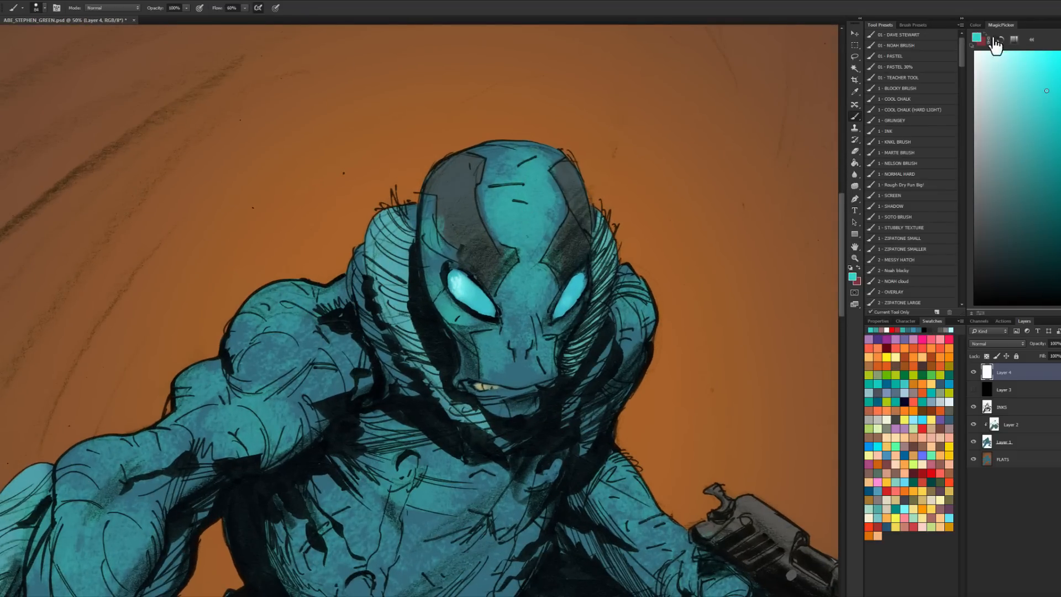
pyautogui.click(906, 34)
# Step: Try bright teal highlights on the forehead and nose on Layer 4 and undo them
pyautogui.moveTo(545, 232)
pyautogui.mouseDown()
pyautogui.moveTo(543, 207)
pyautogui.moveTo(505, 223)
pyautogui.moveTo(544, 222)
pyautogui.moveTo(526, 249)
pyautogui.mouseUp()
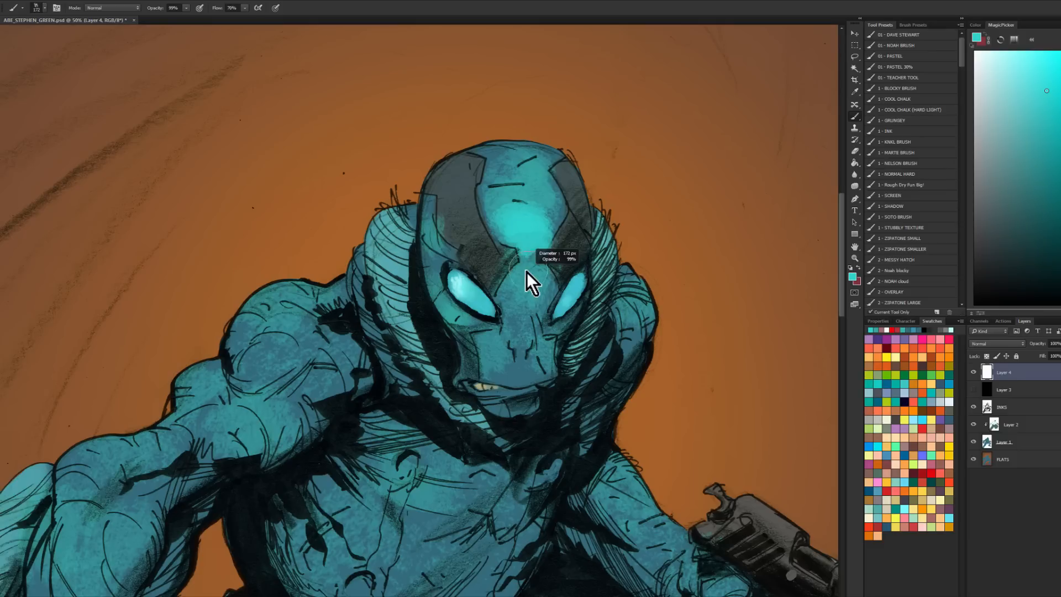
pyautogui.moveTo(521, 319)
pyautogui.mouseDown()
pyautogui.moveTo(523, 341)
pyautogui.moveTo(482, 346)
pyautogui.moveTo(550, 343)
pyautogui.moveTo(555, 366)
pyautogui.moveTo(546, 338)
pyautogui.moveTo(523, 331)
pyautogui.moveTo(522, 357)
pyautogui.moveTo(445, 301)
pyautogui.mouseUp()
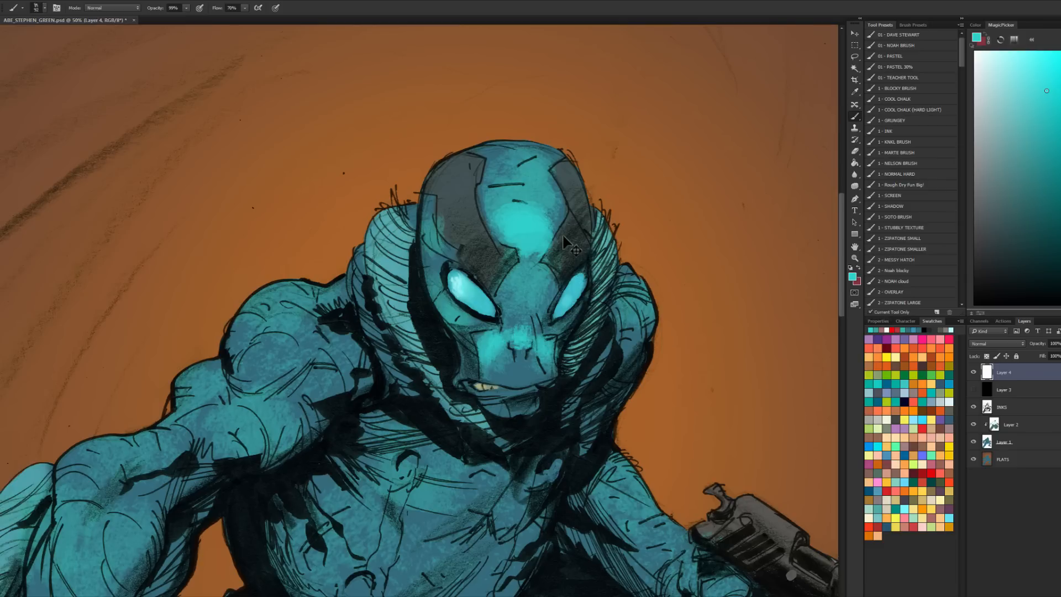
pyautogui.hotkey('ctrl', 'z')
pyautogui.hotkey('ctrl', 'z')
pyautogui.hotkey('ctrl', 'z')
pyautogui.hotkey('ctrl', 'z')
pyautogui.hotkey('ctrl', 'z')
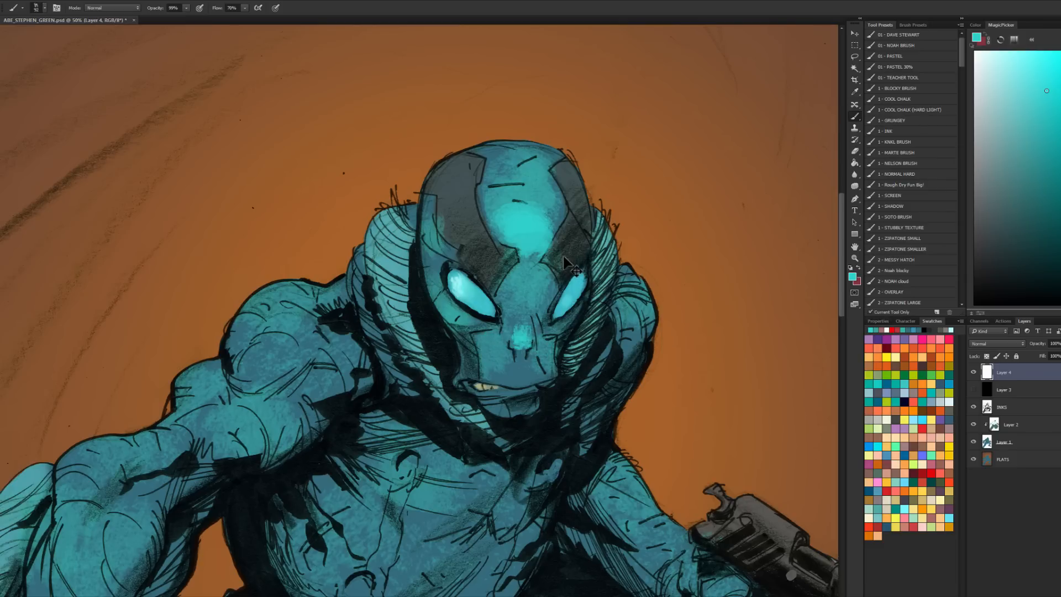
pyautogui.hotkey('ctrl', 'z')
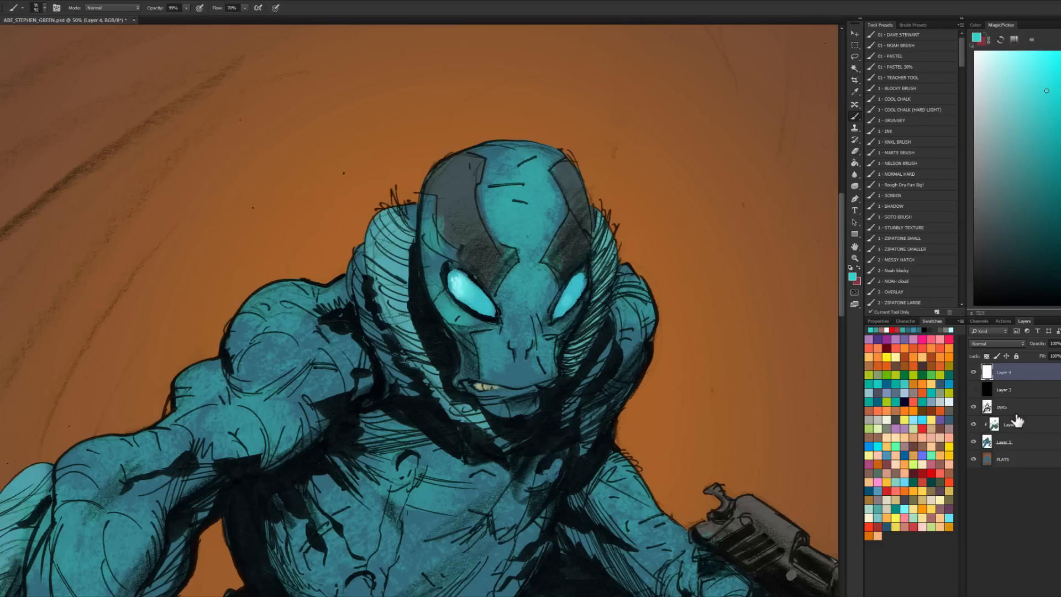
# Step: Try a bright teal forehead highlight on Layer 2 at different brush sizes, undoing the strokes
pyautogui.click(1012, 423)
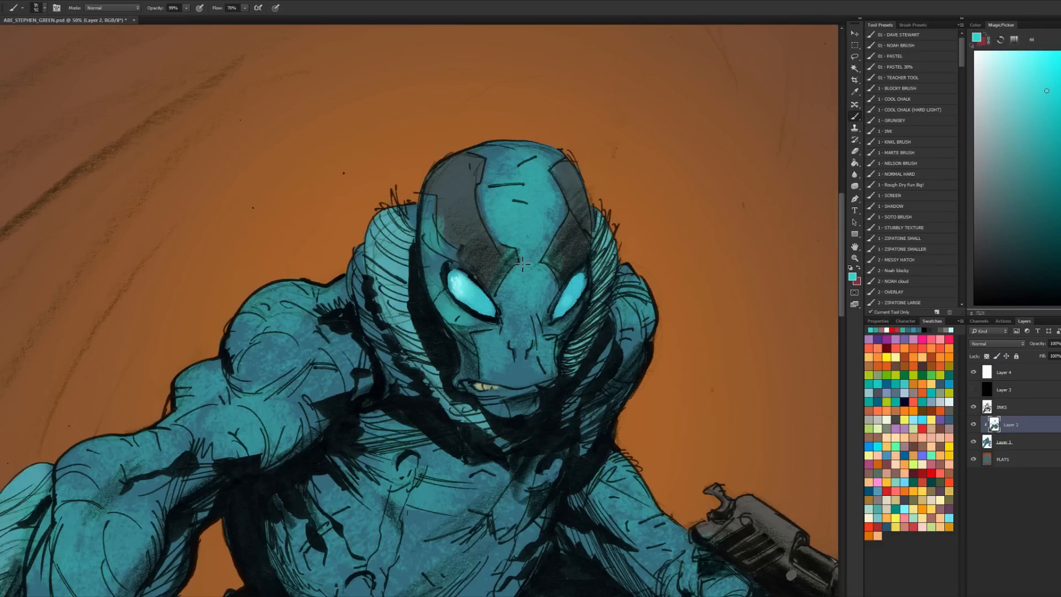
pyautogui.moveTo(502, 214)
pyautogui.mouseDown()
pyautogui.moveTo(534, 221)
pyautogui.moveTo(517, 227)
pyautogui.moveTo(533, 243)
pyautogui.moveTo(543, 237)
pyautogui.moveTo(526, 245)
pyautogui.moveTo(544, 234)
pyautogui.moveTo(512, 229)
pyautogui.moveTo(552, 227)
pyautogui.mouseUp()
pyautogui.hotkey('ctrl', 'z')
pyautogui.keyDown('alt'); pyautogui.rightClick(523, 230); pyautogui.keyUp('alt')
pyautogui.click(522, 228)
pyautogui.hotkey('ctrl', 'z')
pyautogui.hotkey('ctrl', 'z')
# Step: Try bright teal dabs on the forehead, nose and cheek with resized brushes and undo them
pyautogui.click(552, 234)
pyautogui.keyDown('alt'); pyautogui.rightClick(535, 274); pyautogui.keyUp('alt')
pyautogui.keyDown('alt'); pyautogui.rightClick(526, 332); pyautogui.keyUp('alt')
pyautogui.keyDown('alt'); pyautogui.rightClick(504, 348); pyautogui.keyUp('alt')
pyautogui.click(494, 343)
pyautogui.click(487, 341)
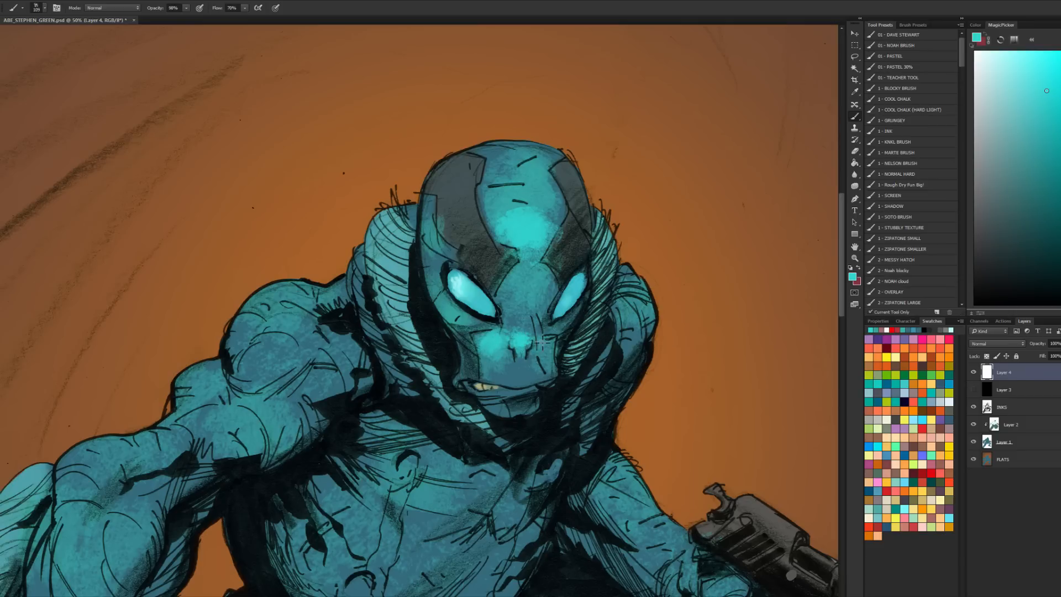
pyautogui.moveTo(542, 343); pyautogui.dragTo(543, 360)
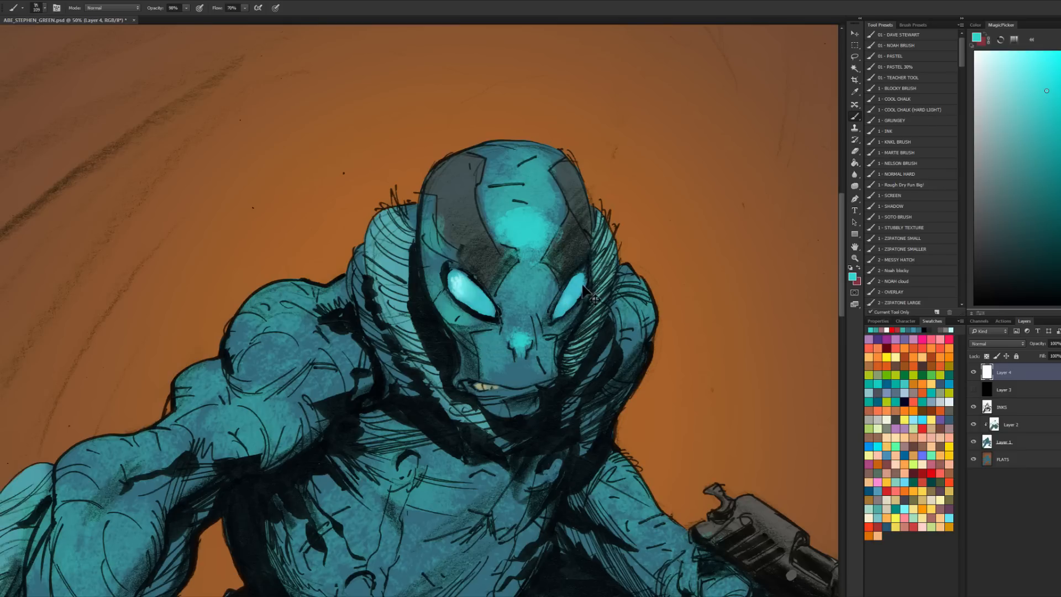
pyautogui.hotkey('ctrl', 'alt', 'z')
pyautogui.hotkey('ctrl', 'alt', 'z')
pyautogui.hotkey('ctrl', 'alt', 'z')
pyautogui.hotkey('ctrl', 'alt', 'z')
pyautogui.hotkey('ctrl', 'alt', 'z')
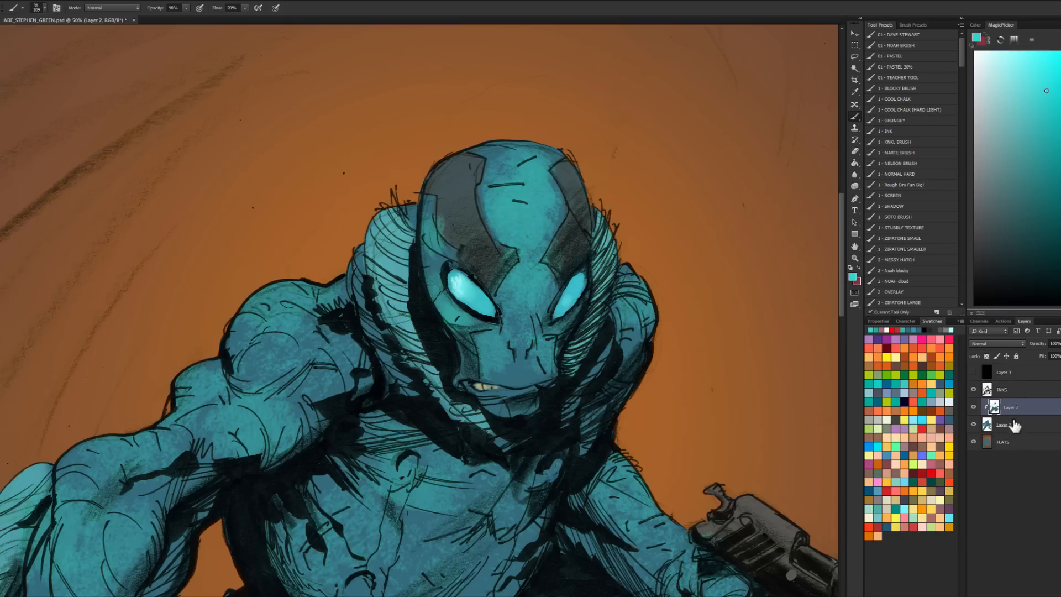
# Step: Paint bright teal highlights on the forehead, nose, chin and beneath the eyes on clipped Layer 2
pyautogui.click(1015, 425)
pyautogui.moveTo(526, 239)
pyautogui.mouseDown()
pyautogui.moveTo(517, 226)
pyautogui.moveTo(533, 231)
pyautogui.moveTo(536, 246)
pyautogui.moveTo(546, 235)
pyautogui.mouseUp()
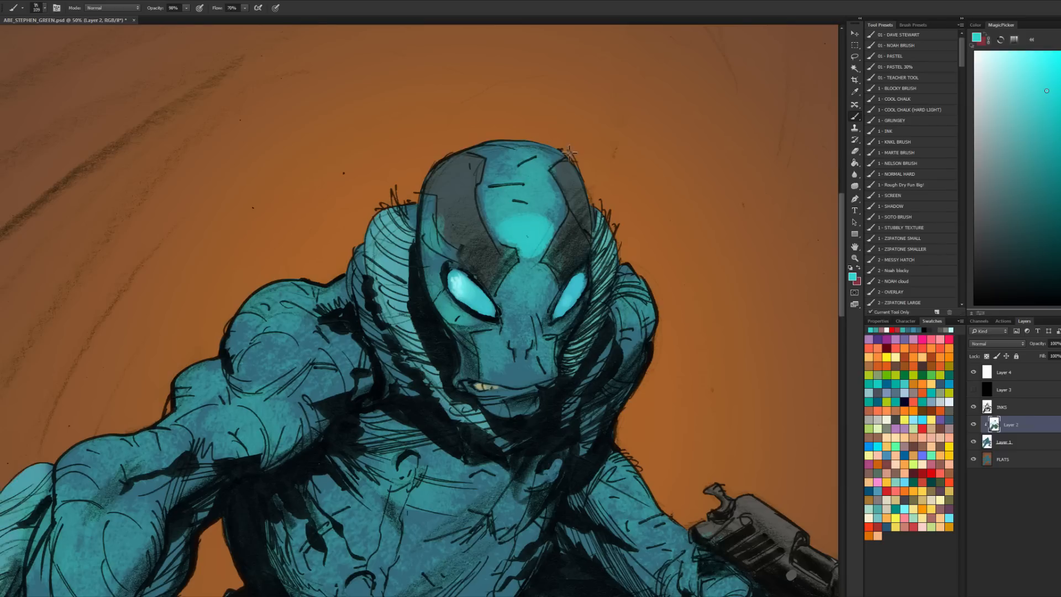
pyautogui.moveTo(525, 310)
pyautogui.keyDown('alt'); pyautogui.mouseDown()
pyautogui.moveTo(538, 310)
pyautogui.moveTo(534, 302)
pyautogui.moveTo(503, 346)
pyautogui.moveTo(520, 335)
pyautogui.moveTo(545, 354)
pyautogui.moveTo(538, 327)
pyautogui.mouseUp(); pyautogui.keyUp('alt')
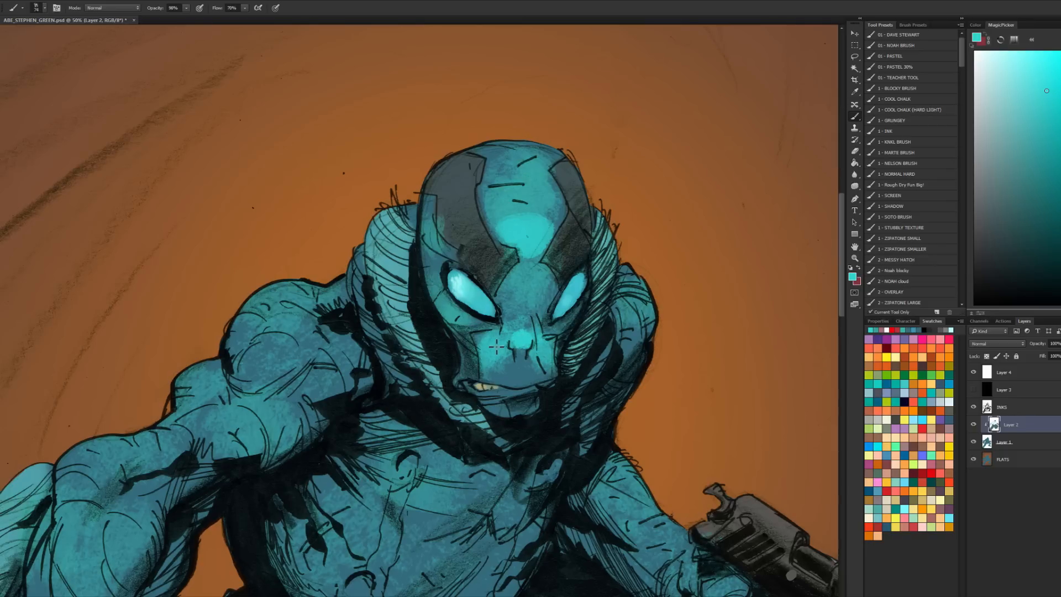
pyautogui.moveTo(506, 392)
pyautogui.mouseDown()
pyautogui.moveTo(540, 390)
pyautogui.moveTo(507, 412)
pyautogui.moveTo(492, 406)
pyautogui.moveTo(538, 405)
pyautogui.mouseUp()
pyautogui.moveTo(450, 300)
pyautogui.mouseDown()
pyautogui.moveTo(445, 317)
pyautogui.moveTo(486, 326)
pyautogui.mouseUp()
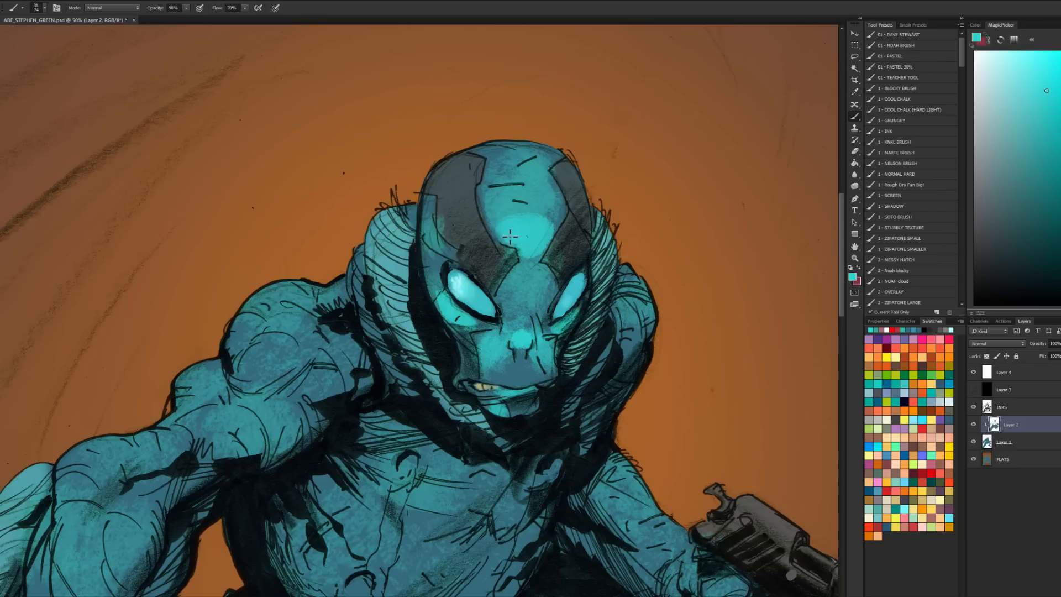
pyautogui.moveTo(516, 248)
pyautogui.mouseDown()
pyautogui.moveTo(500, 226)
pyautogui.moveTo(546, 226)
pyautogui.moveTo(495, 226)
pyautogui.moveTo(553, 226)
pyautogui.mouseUp()
pyautogui.moveTo(484, 227)
pyautogui.mouseDown()
pyautogui.moveTo(525, 172)
pyautogui.moveTo(545, 215)
pyautogui.moveTo(564, 201)
pyautogui.mouseUp()
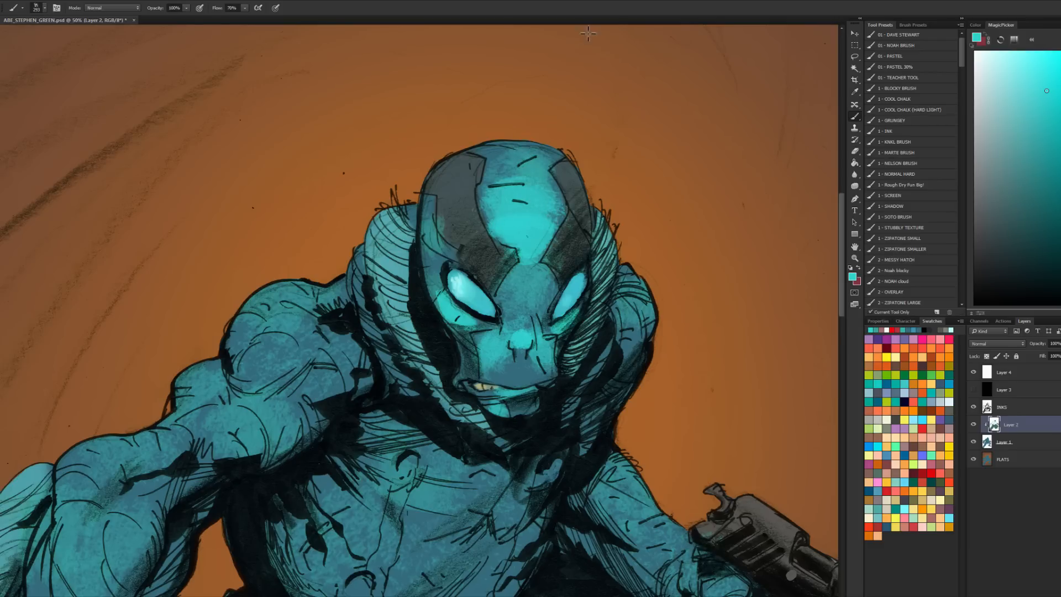
# Step: Paint bright teal highlights over both shoulders and the upper part of the extended arm on Layer 2
pyautogui.moveTo(606, 310); pyautogui.dragTo(604, 314)
pyautogui.moveTo(635, 282)
pyautogui.mouseDown()
pyautogui.moveTo(644, 330)
pyautogui.moveTo(676, 132)
pyautogui.mouseUp()
pyautogui.moveTo(385, 185); pyautogui.dragTo(377, 182)
pyautogui.moveTo(303, 168)
pyautogui.mouseDown()
pyautogui.moveTo(324, 176)
pyautogui.moveTo(317, 204)
pyautogui.moveTo(345, 205)
pyautogui.moveTo(349, 230)
pyautogui.moveTo(371, 134)
pyautogui.moveTo(319, 229)
pyautogui.moveTo(266, 281)
pyautogui.moveTo(315, 264)
pyautogui.moveTo(316, 232)
pyautogui.moveTo(326, 258)
pyautogui.moveTo(248, 300)
pyautogui.moveTo(240, 239)
pyautogui.mouseUp()
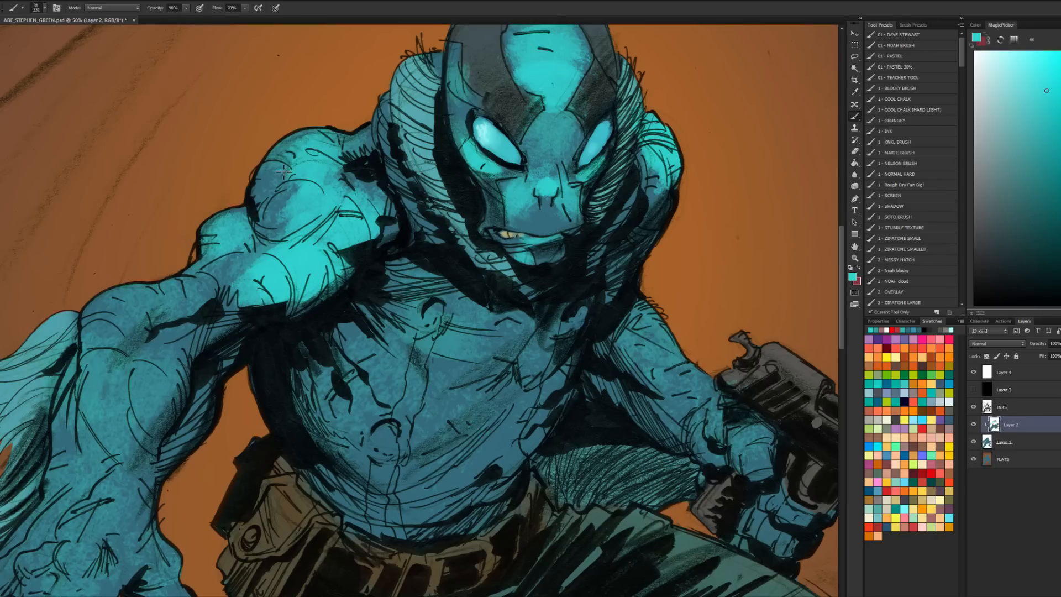
# Step: Resize the brush and paint bright teal highlights down the extended forearm to the thumb, undoing the unwanted strokes
pyautogui.moveTo(335, 281); pyautogui.dragTo(396, 188)
pyautogui.keyDown('alt'); pyautogui.rightClick(253, 241); pyautogui.keyUp('alt')
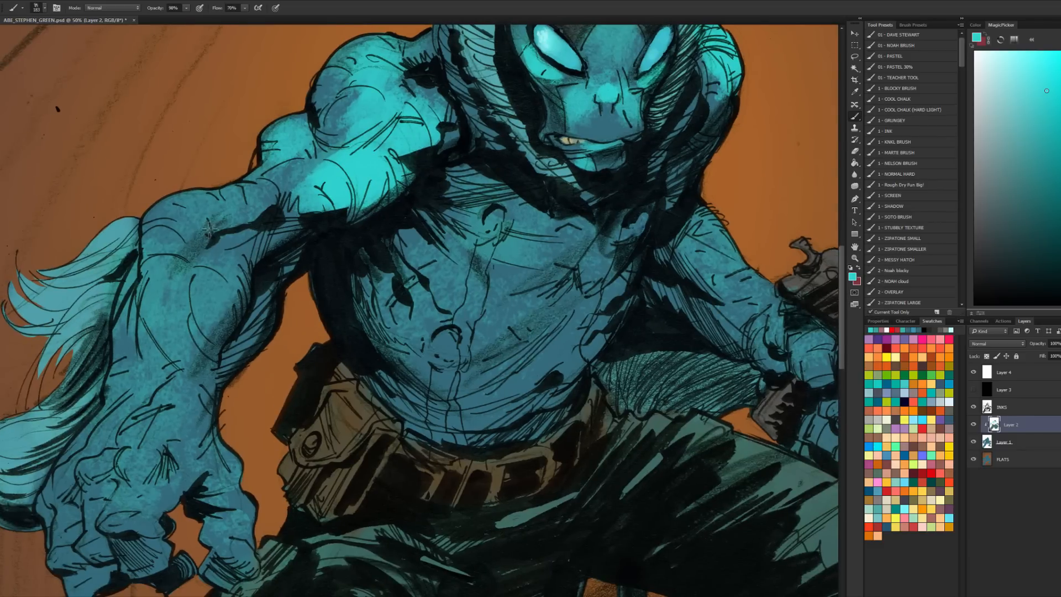
pyautogui.moveTo(260, 201); pyautogui.dragTo(185, 254)
pyautogui.moveTo(270, 236)
pyautogui.mouseDown()
pyautogui.moveTo(215, 292)
pyautogui.moveTo(235, 271)
pyautogui.moveTo(216, 325)
pyautogui.moveTo(200, 339)
pyautogui.moveTo(198, 372)
pyautogui.mouseUp()
pyautogui.keyDown('alt'); pyautogui.rightClick(241, 282); pyautogui.keyUp('alt')
pyautogui.moveTo(164, 274); pyautogui.dragTo(155, 365)
pyautogui.moveTo(249, 265)
pyautogui.mouseDown()
pyautogui.moveTo(318, 102)
pyautogui.moveTo(304, 188)
pyautogui.moveTo(240, 265)
pyautogui.moveTo(265, 236)
pyautogui.moveTo(314, 324)
pyautogui.moveTo(321, 399)
pyautogui.mouseUp()
pyautogui.hotkey('ctrl', 'z')
pyautogui.keyDown('alt'); pyautogui.rightClick(266, 236); pyautogui.keyUp('alt')
pyautogui.hotkey('ctrl', 'alt', 'z')
pyautogui.hotkey('ctrl', 'alt', 'z')
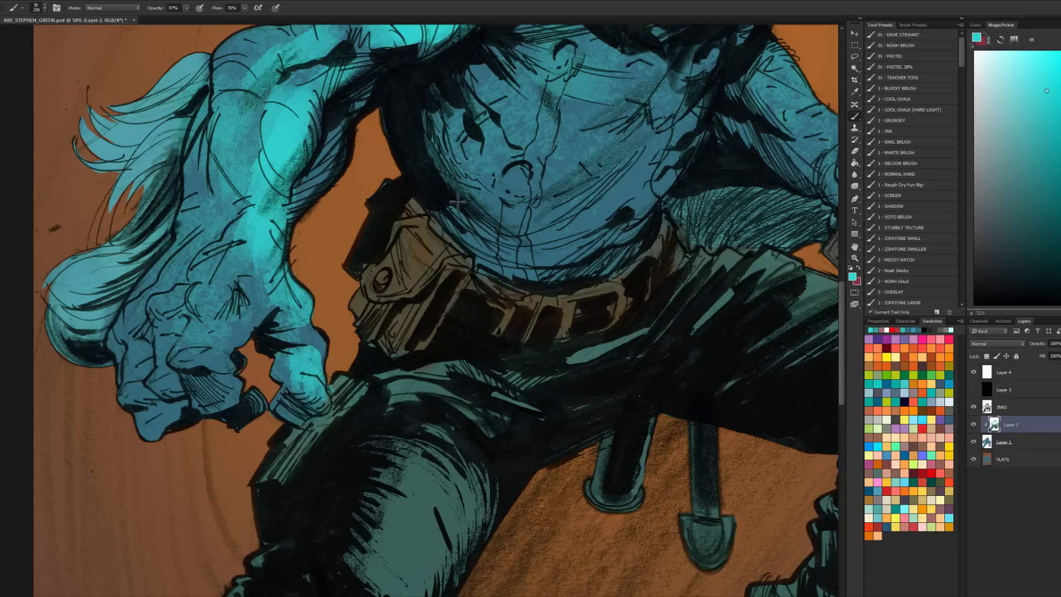
# Step: Merge the clipped Layer 2 down into Layer 1
pyautogui.click(991, 441)
pyautogui.click(1015, 426)
pyautogui.rightClick(1019, 426)
pyautogui.click(1044, 284)
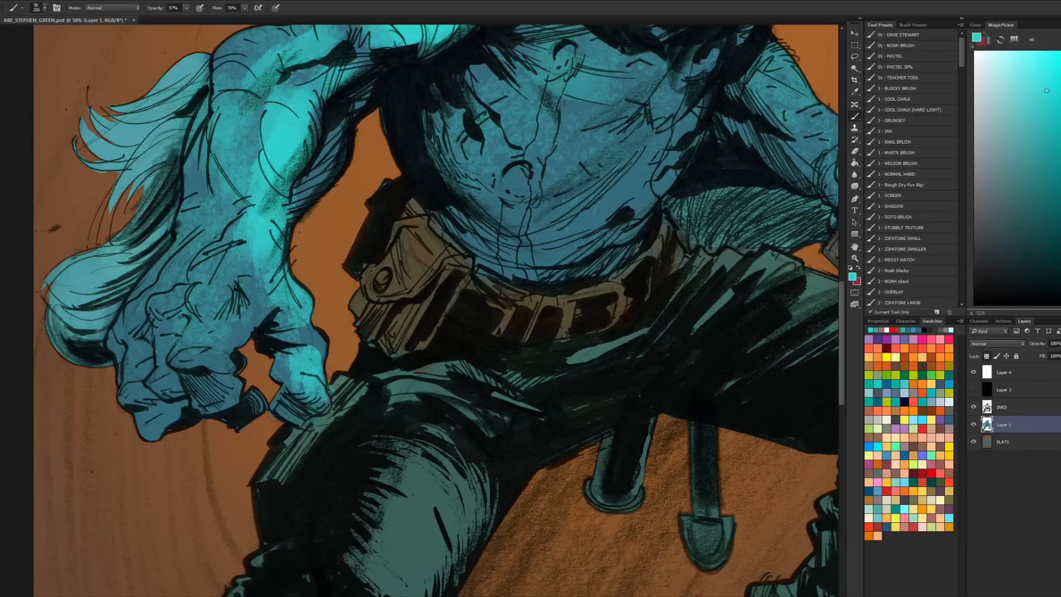
# Step: Add a new layer clipped to Layer 1 and merge it back down while still empty
pyautogui.hotkey('ctrl', 'shift', 'alt', 'n')
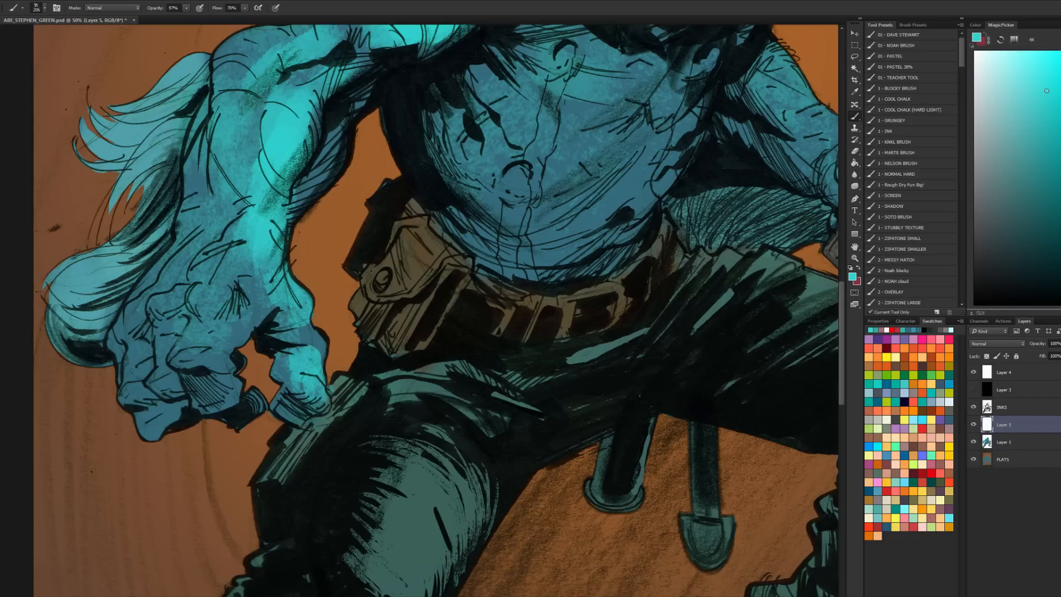
pyautogui.keyDown('alt'); pyautogui.click(1029, 434); pyautogui.keyUp('alt')
pyautogui.keyDown('alt'); pyautogui.moveTo(313, 335); pyautogui.dragTo(295, 336); pyautogui.keyUp('alt')
pyautogui.press('l')
pyautogui.rightClick(1015, 425)
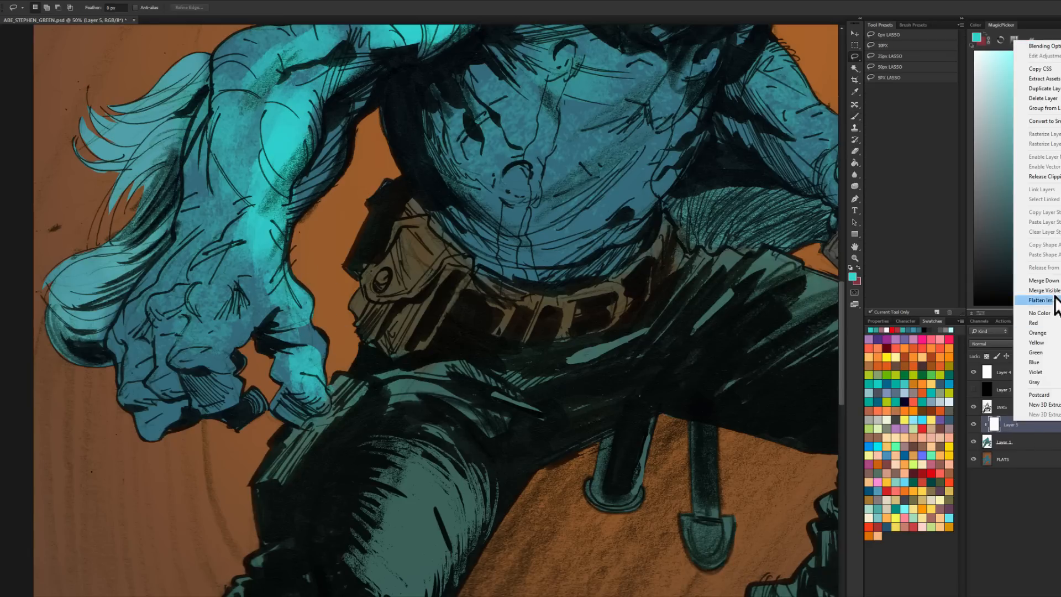
pyautogui.click(1042, 284)
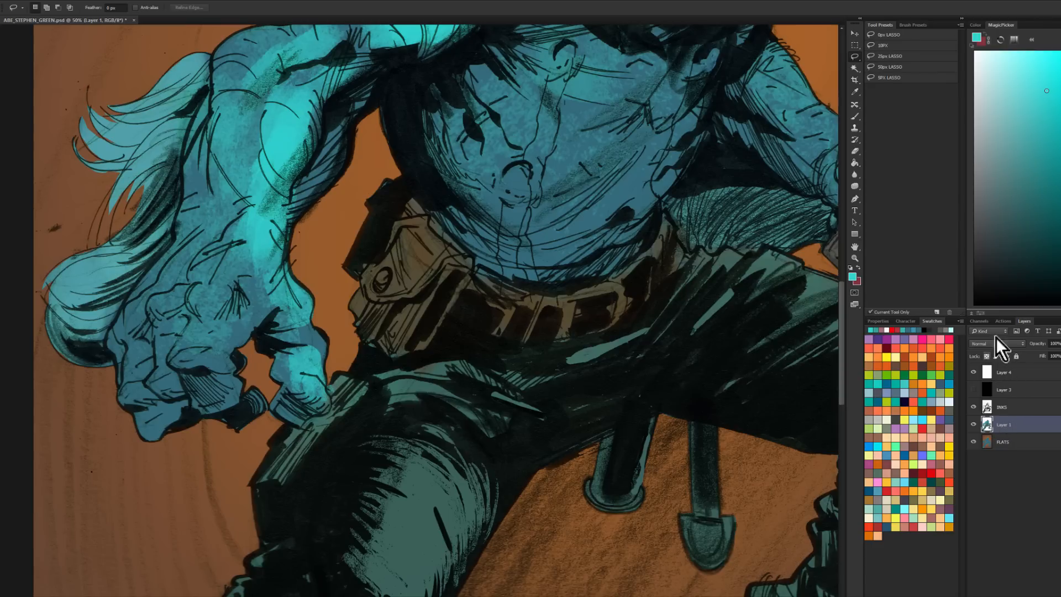
# Step: Paint bright teal over the dark band on the extended hand's thumb on Layer 1
pyautogui.press('b')
pyautogui.keyDown('alt'); pyautogui.rightClick(287, 313); pyautogui.keyUp('alt')
pyautogui.moveTo(294, 321)
pyautogui.mouseDown()
pyautogui.moveTo(304, 349)
pyautogui.moveTo(316, 338)
pyautogui.mouseUp()
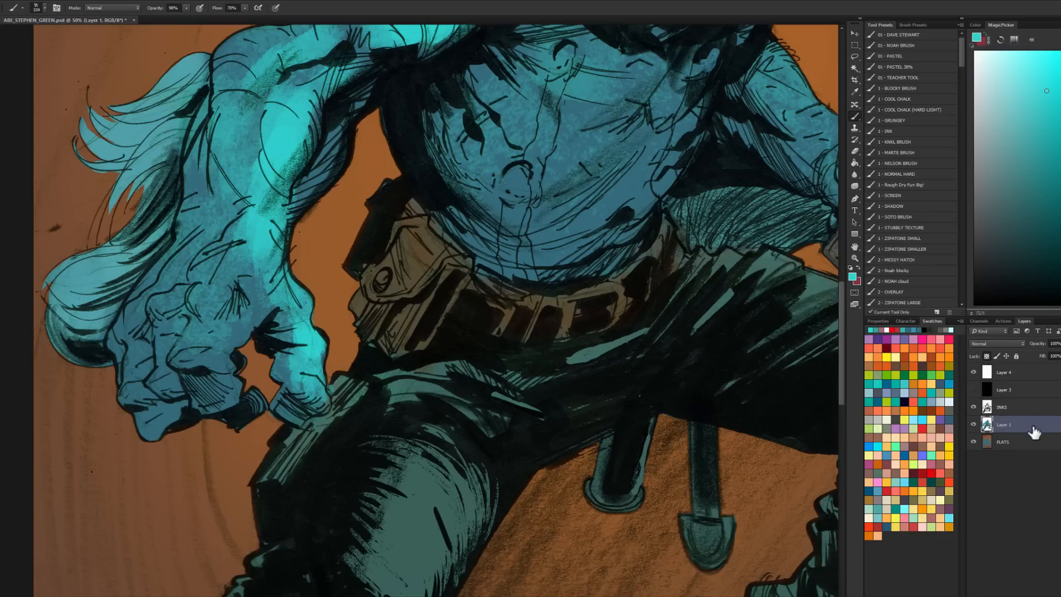
# Step: Add a new layer clipped to Layer 1 and paint bright teal highlights on the wrist, knuckles and fingers
pyautogui.hotkey('ctrl', 'shift', 'alt', 'n')
pyautogui.keyDown('alt'); pyautogui.click(1004, 434); pyautogui.keyUp('alt')
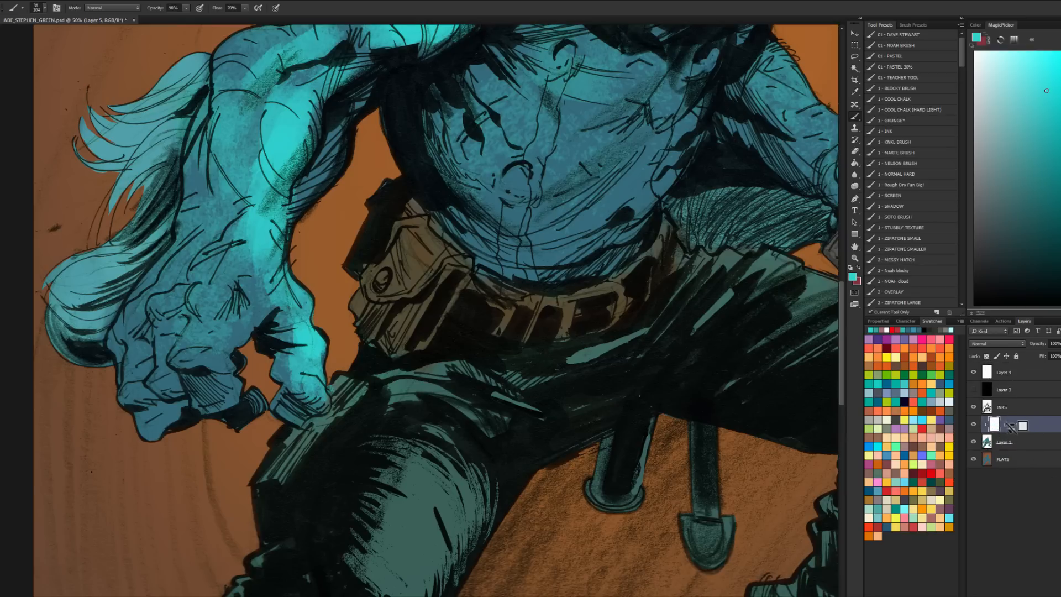
pyautogui.moveTo(256, 208); pyautogui.dragTo(243, 229)
pyautogui.moveTo(221, 279)
pyautogui.mouseDown()
pyautogui.moveTo(209, 299)
pyautogui.moveTo(220, 289)
pyautogui.moveTo(217, 301)
pyautogui.moveTo(232, 298)
pyautogui.moveTo(214, 347)
pyautogui.moveTo(207, 320)
pyautogui.moveTo(219, 342)
pyautogui.moveTo(212, 361)
pyautogui.moveTo(224, 382)
pyautogui.mouseUp()
pyautogui.keyDown('alt'); pyautogui.rightClick(228, 299); pyautogui.keyUp('alt')
pyautogui.keyDown('alt'); pyautogui.rightClick(177, 303); pyautogui.keyUp('alt')
pyautogui.moveTo(158, 307)
pyautogui.mouseDown()
pyautogui.moveTo(177, 296)
pyautogui.moveTo(166, 359)
pyautogui.mouseUp()
pyautogui.moveTo(143, 325); pyautogui.dragTo(136, 311)
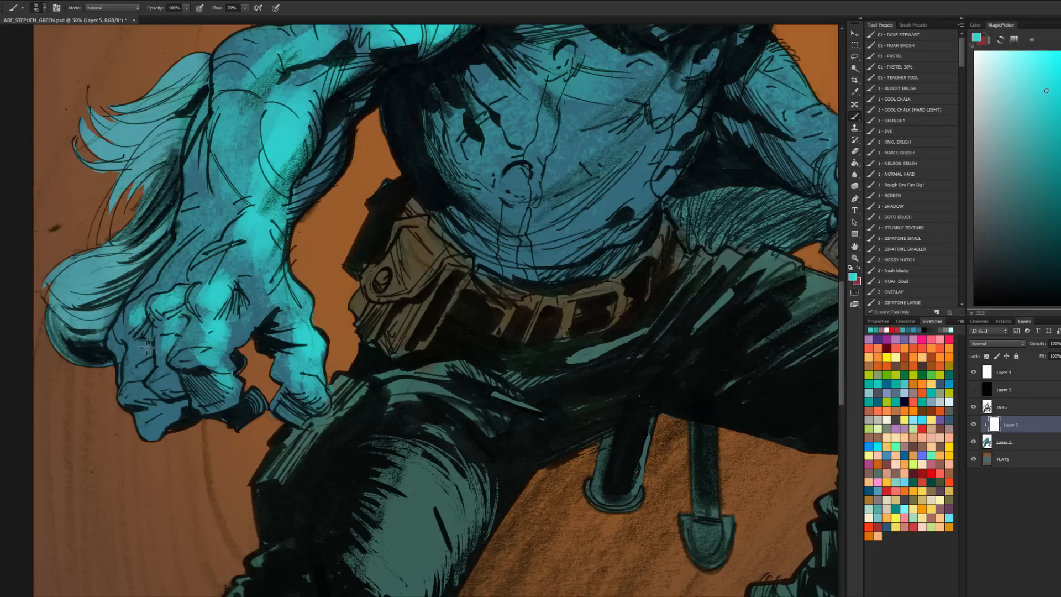
# Step: Extend the bright teal highlights across the back of the extended hand and undo the last stroke
pyautogui.moveTo(347, 255); pyautogui.dragTo(339, 341)
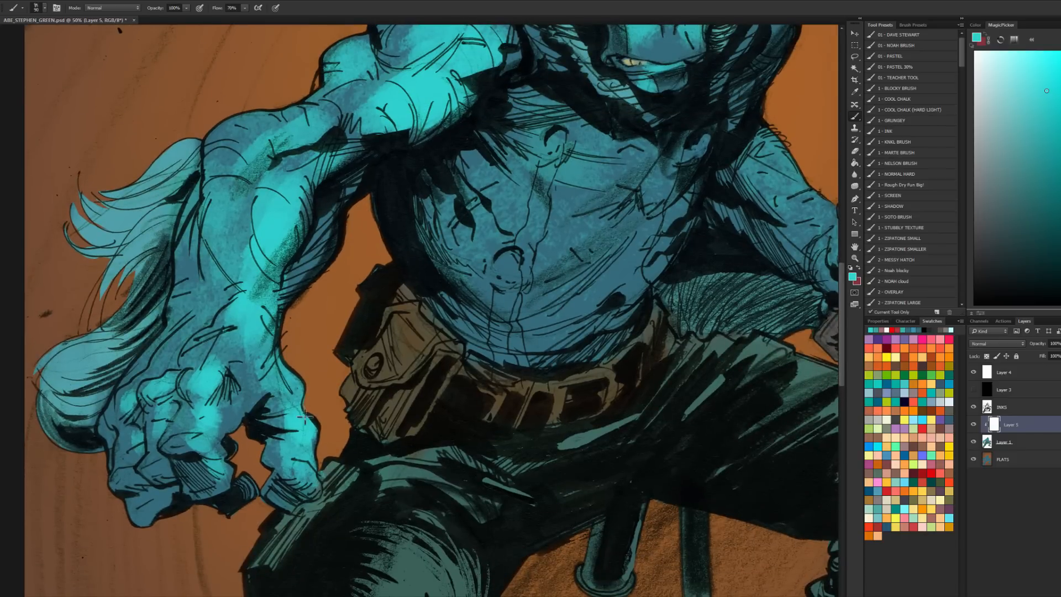
pyautogui.moveTo(226, 312)
pyautogui.mouseDown()
pyautogui.moveTo(204, 359)
pyautogui.moveTo(189, 351)
pyautogui.moveTo(149, 371)
pyautogui.mouseUp()
pyautogui.moveTo(197, 321); pyautogui.dragTo(184, 335)
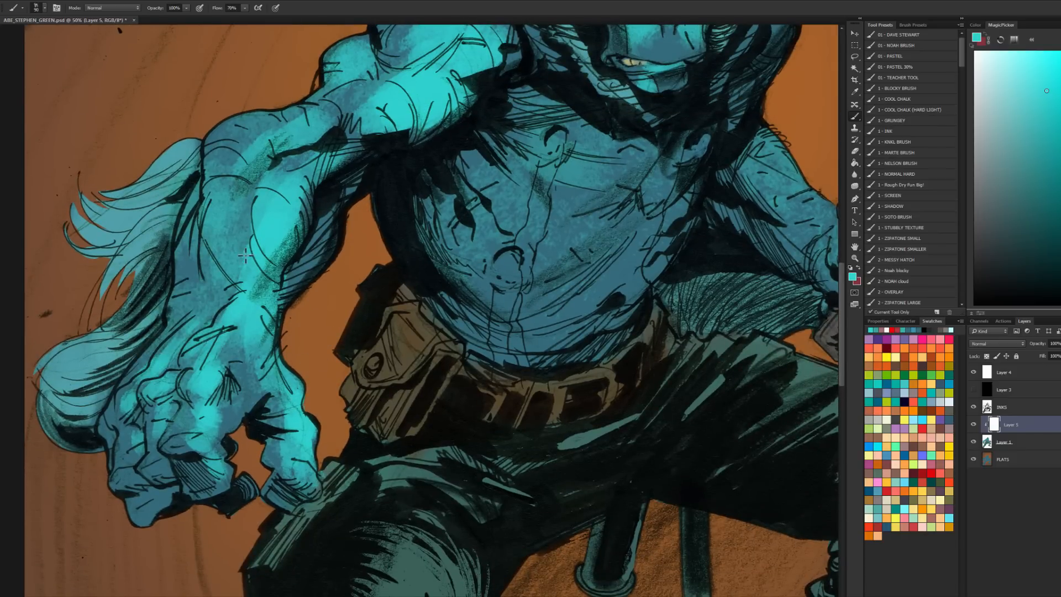
pyautogui.hotkey('ctrl', 'z')
# Step: Enlarge the brush and paint broader bright teal highlights along the extended forearm toward the elbow
pyautogui.press(']')
pyautogui.press(']')
pyautogui.moveTo(299, 193); pyautogui.dragTo(276, 220)
pyautogui.moveTo(275, 178); pyautogui.dragTo(265, 194)
pyautogui.moveTo(252, 152)
pyautogui.mouseDown()
pyautogui.moveTo(240, 161)
pyautogui.moveTo(286, 124)
pyautogui.mouseUp()
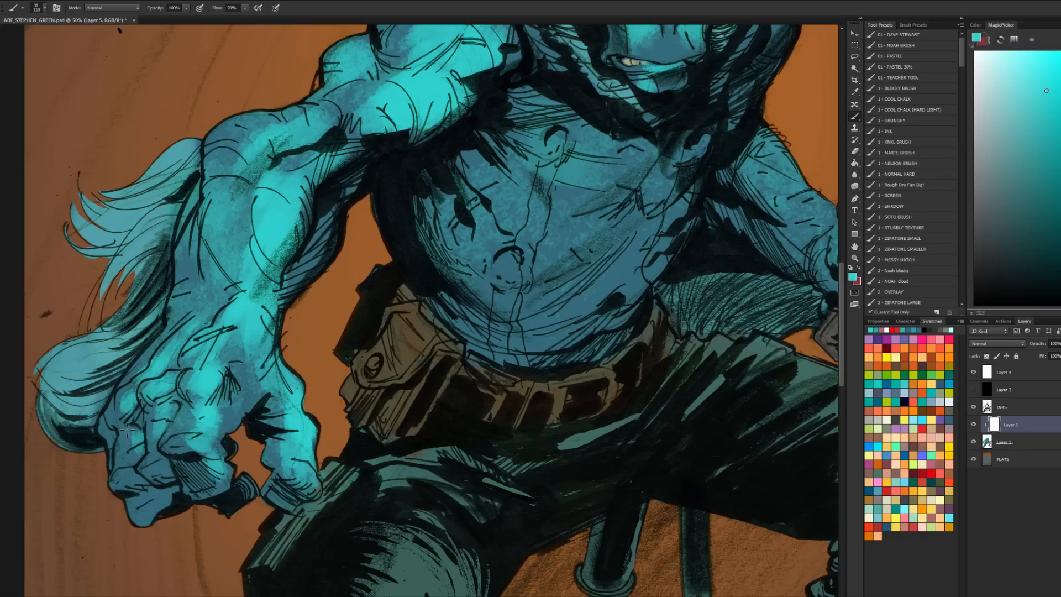
# Step: Paint more bright teal highlights on the extended hand's fingers and thumb and along the forearm on Layer 5
pyautogui.keyDown('alt'); pyautogui.rightClick(224, 416); pyautogui.keyUp('alt')
pyautogui.moveTo(224, 405); pyautogui.dragTo(219, 474)
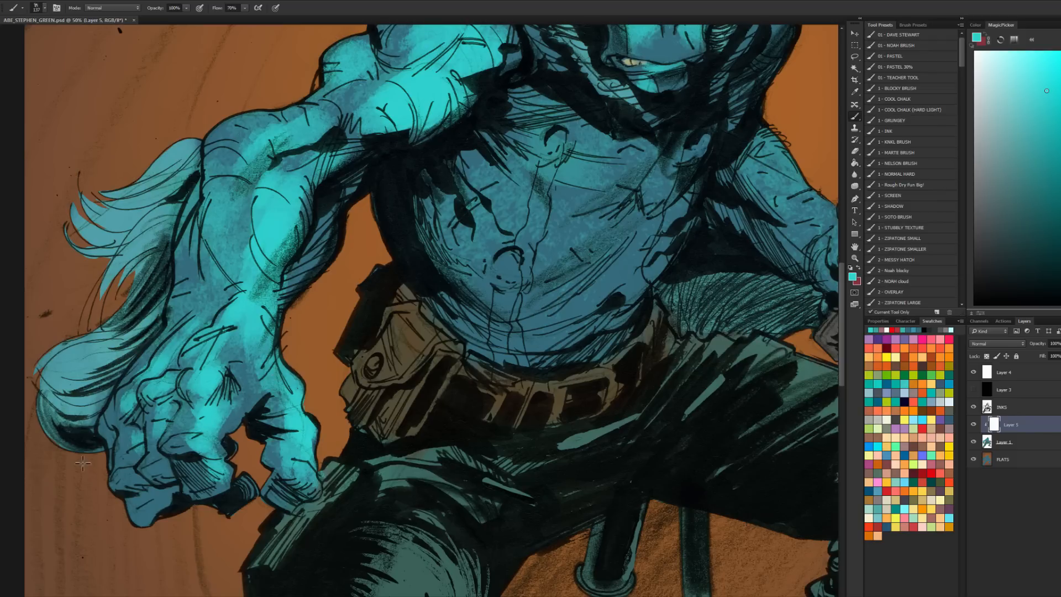
pyautogui.moveTo(286, 365); pyautogui.dragTo(303, 381)
pyautogui.keyDown('alt'); pyautogui.rightClick(294, 244); pyautogui.keyUp('alt')
pyautogui.keyDown('alt'); pyautogui.rightClick(271, 148); pyautogui.keyUp('alt')
pyautogui.moveTo(246, 138); pyautogui.dragTo(237, 169)
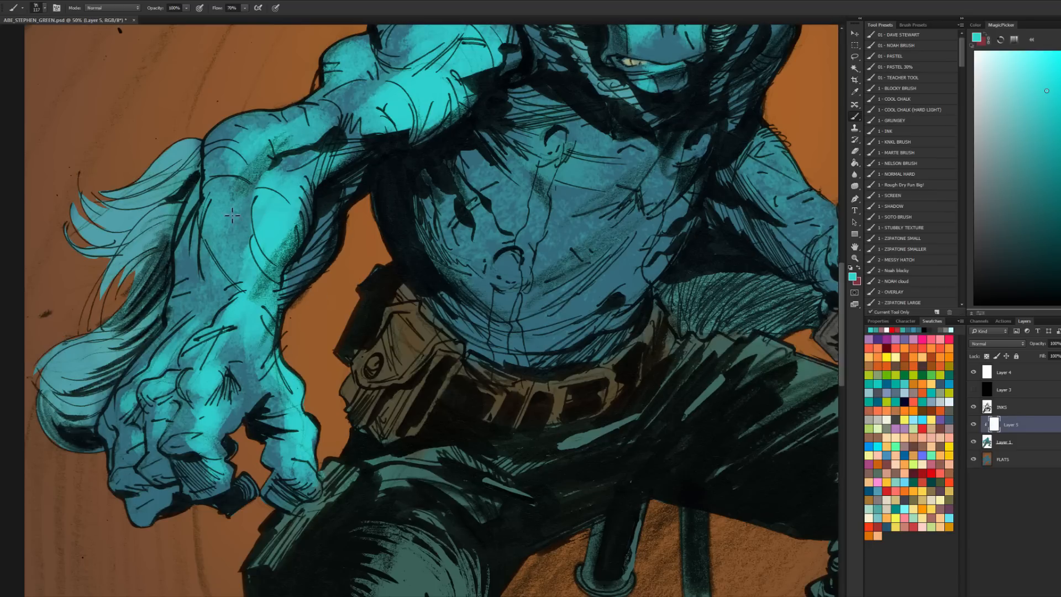
pyautogui.moveTo(211, 204); pyautogui.dragTo(212, 290)
# Step: Resize the brush and paint bright teal highlights across the upper chest, pectorals and side of the torso
pyautogui.moveTo(424, 184); pyautogui.dragTo(302, 361)
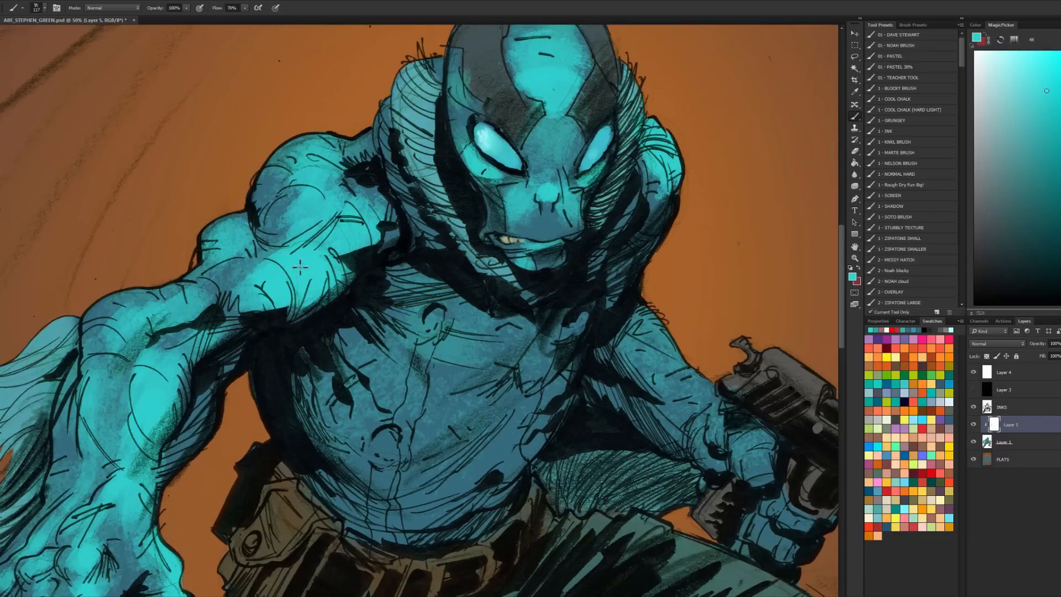
pyautogui.keyDown('alt'); pyautogui.rightClick(494, 297); pyautogui.keyUp('alt')
pyautogui.moveTo(408, 277)
pyautogui.mouseDown()
pyautogui.moveTo(467, 298)
pyautogui.moveTo(483, 324)
pyautogui.mouseUp()
pyautogui.moveTo(431, 292)
pyautogui.mouseDown()
pyautogui.moveTo(431, 350)
pyautogui.moveTo(375, 336)
pyautogui.moveTo(403, 390)
pyautogui.mouseUp()
pyautogui.moveTo(544, 325)
pyautogui.mouseDown()
pyautogui.moveTo(503, 346)
pyautogui.moveTo(519, 328)
pyautogui.moveTo(493, 365)
pyautogui.mouseUp()
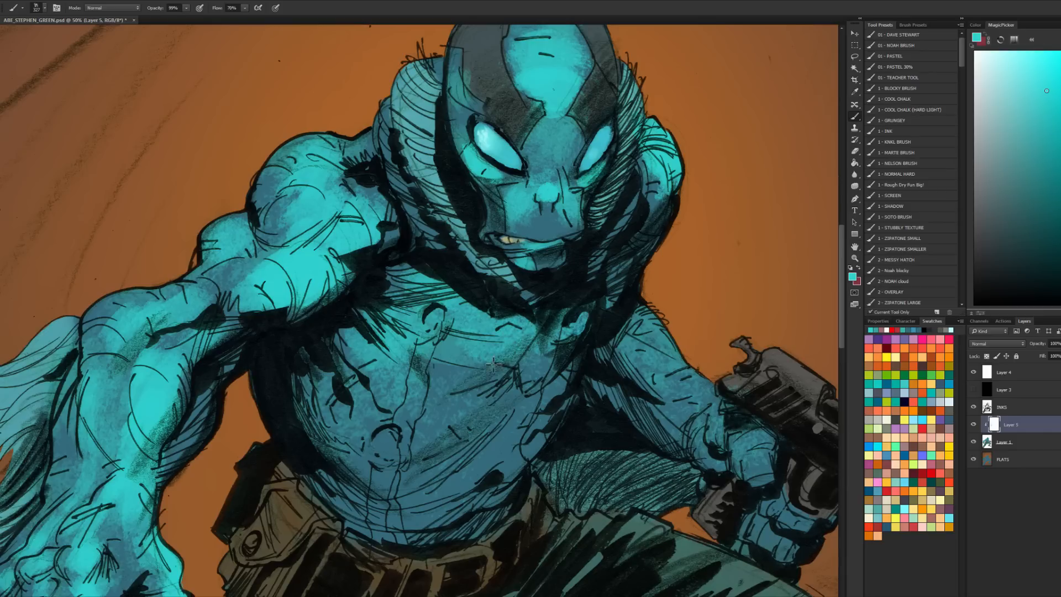
pyautogui.moveTo(540, 402); pyautogui.dragTo(558, 384)
pyautogui.moveTo(467, 411); pyautogui.dragTo(554, 385)
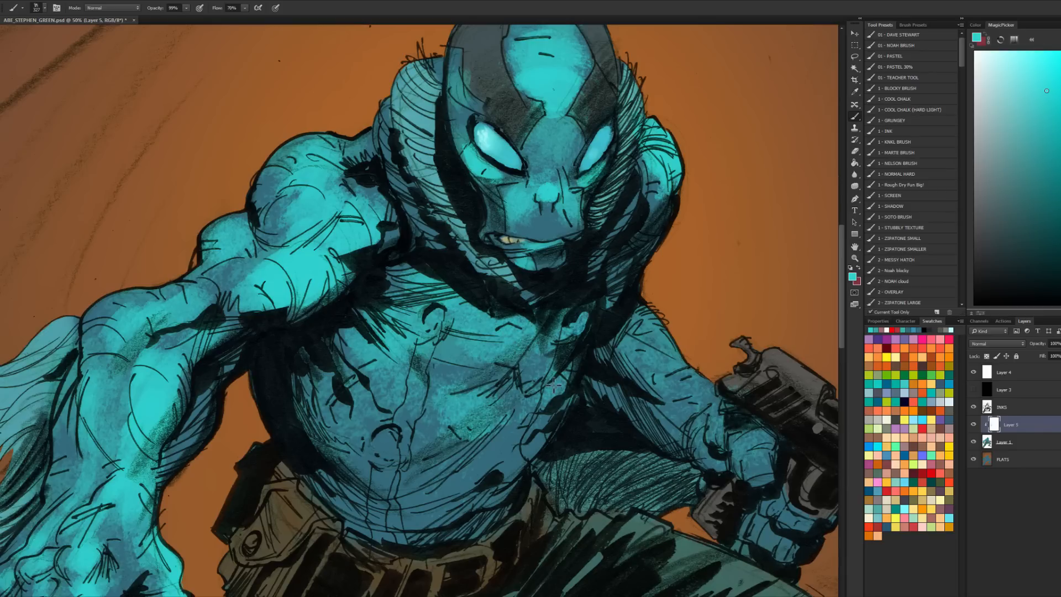
# Step: Paint bright teal highlights on the gun arm from the upper arm to the wrist and hand, redoing the first stroke
pyautogui.moveTo(647, 325)
pyautogui.mouseDown()
pyautogui.moveTo(573, 289)
pyautogui.moveTo(648, 349)
pyautogui.mouseUp()
pyautogui.hotkey('ctrl', 'z')
pyautogui.moveTo(670, 307); pyautogui.dragTo(662, 307)
pyautogui.moveTo(620, 358); pyautogui.dragTo(635, 374)
pyautogui.moveTo(682, 403)
pyautogui.mouseDown()
pyautogui.moveTo(652, 378)
pyautogui.moveTo(641, 384)
pyautogui.moveTo(688, 421)
pyautogui.mouseUp()
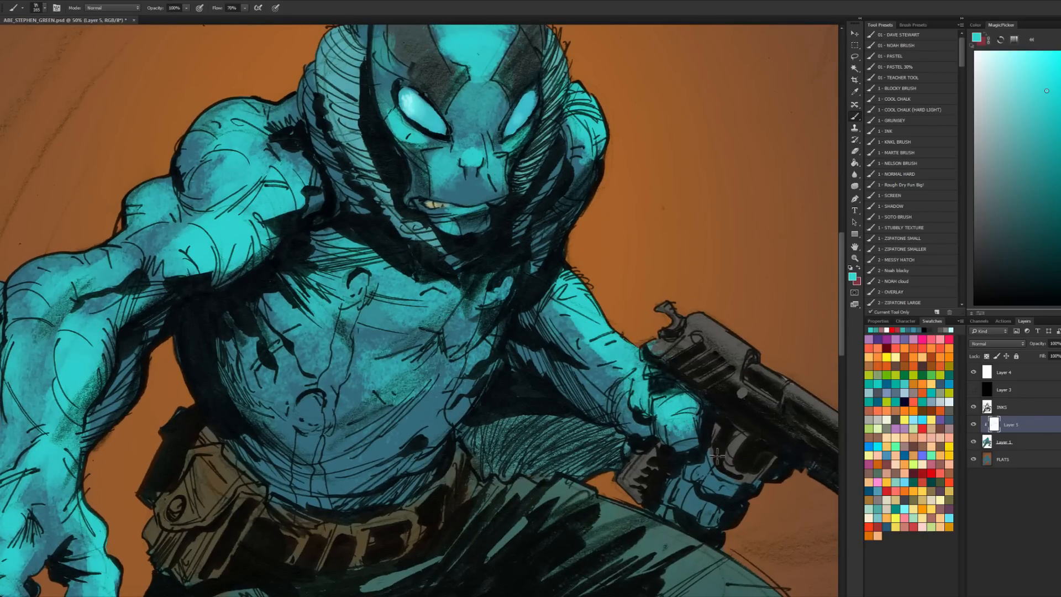
pyautogui.moveTo(684, 321); pyautogui.dragTo(690, 185)
# Step: Check the whole figure, choose a lighter teal and paint small highlights on the forehead's light stripe with a smaller brush
pyautogui.click(855, 259)
pyautogui.click(766, 335)
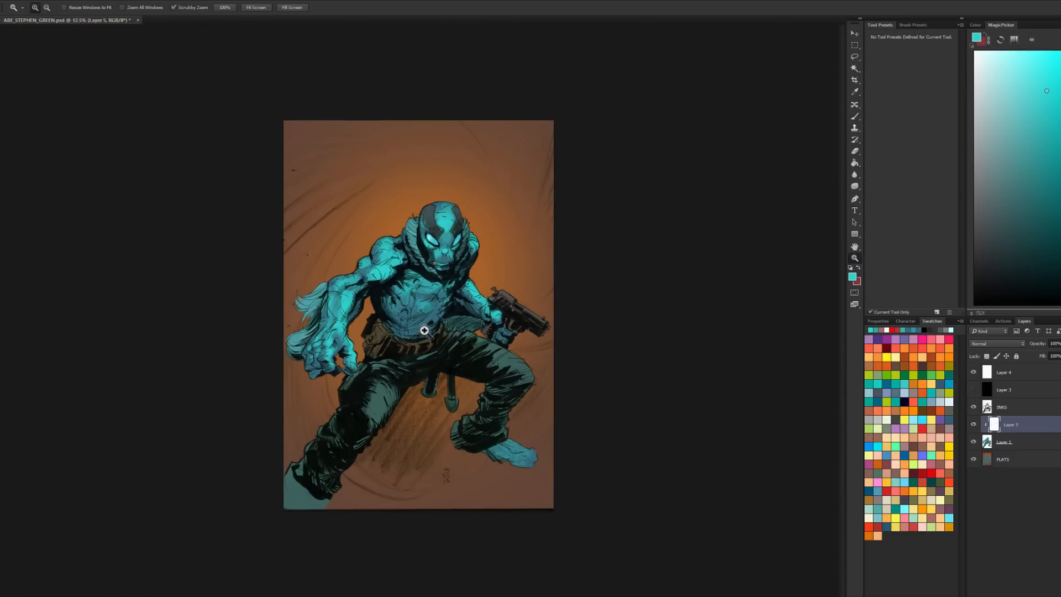
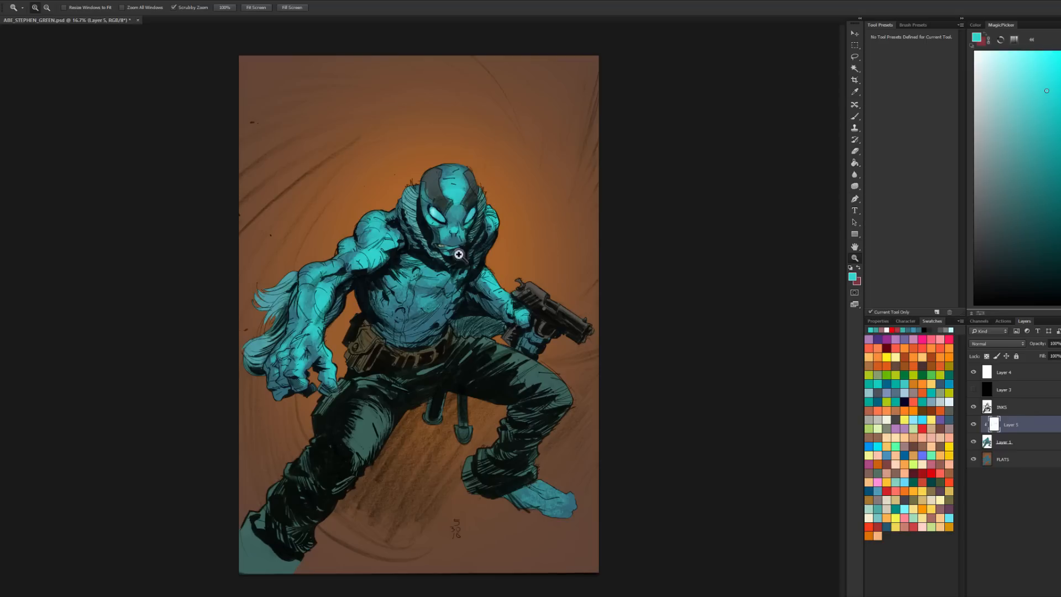
pyautogui.press('b')
pyautogui.press('z')
pyautogui.click(468, 245)
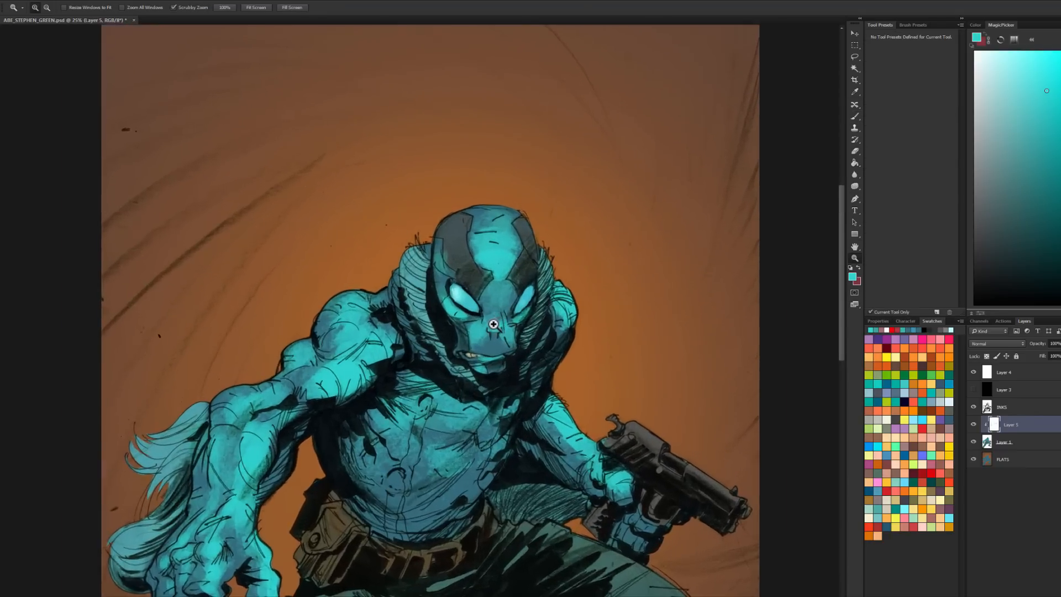
pyautogui.click(493, 325)
pyautogui.press('b')
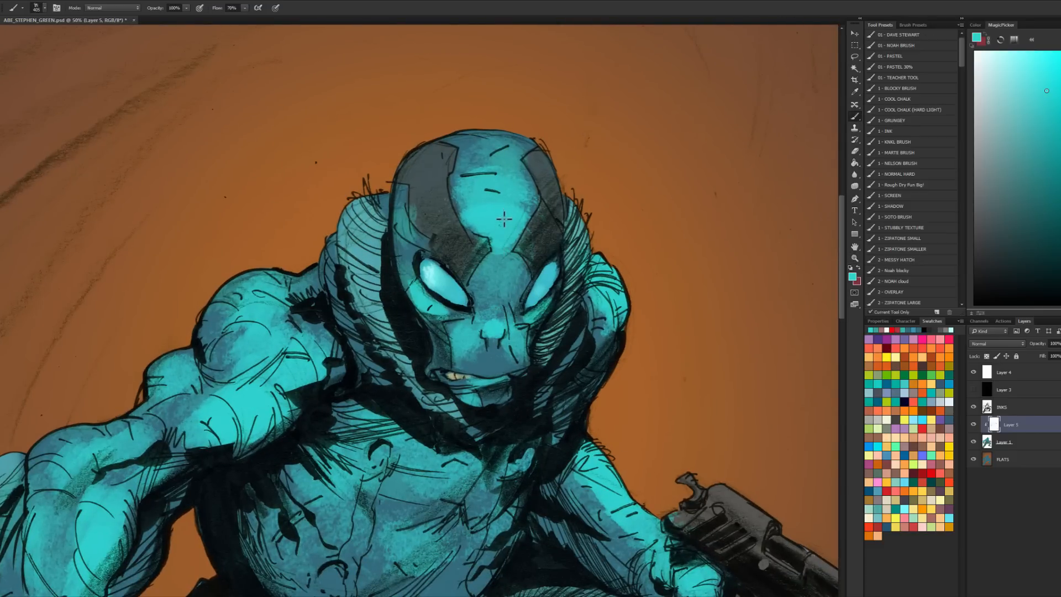
pyautogui.click(1036, 64)
pyautogui.keyDown('alt'); pyautogui.rightClick(502, 216); pyautogui.keyUp('alt')
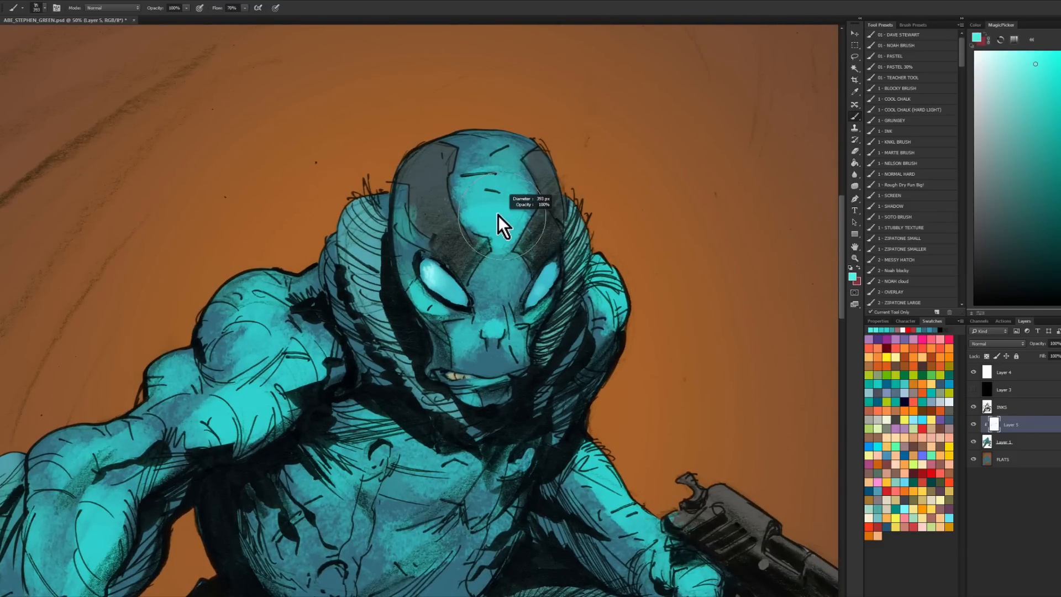
pyautogui.moveTo(499, 240); pyautogui.dragTo(535, 208)
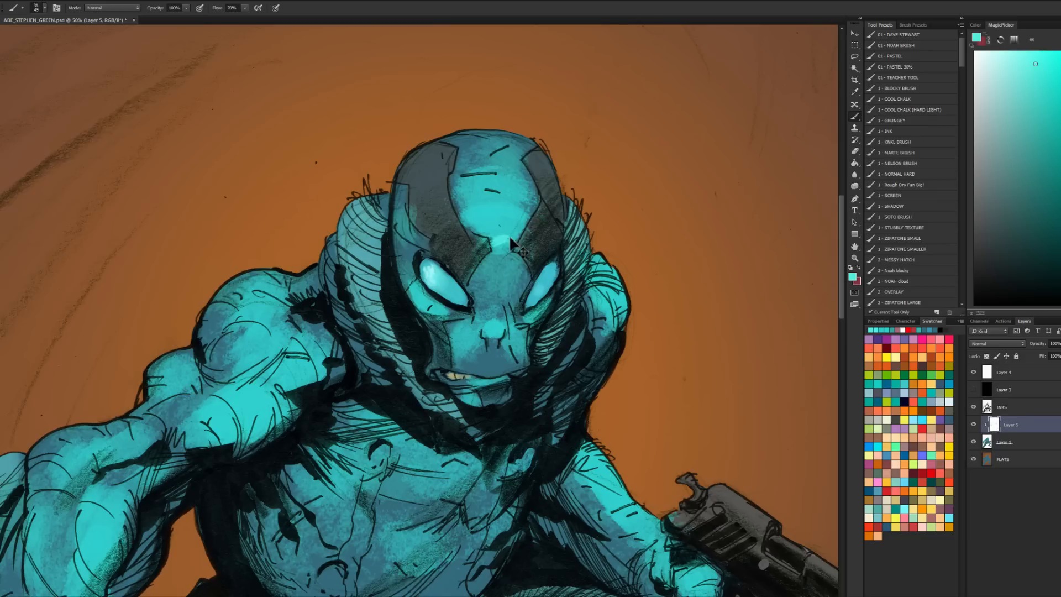
pyautogui.moveTo(460, 145); pyautogui.dragTo(452, 159)
pyautogui.moveTo(504, 240); pyautogui.dragTo(520, 231)
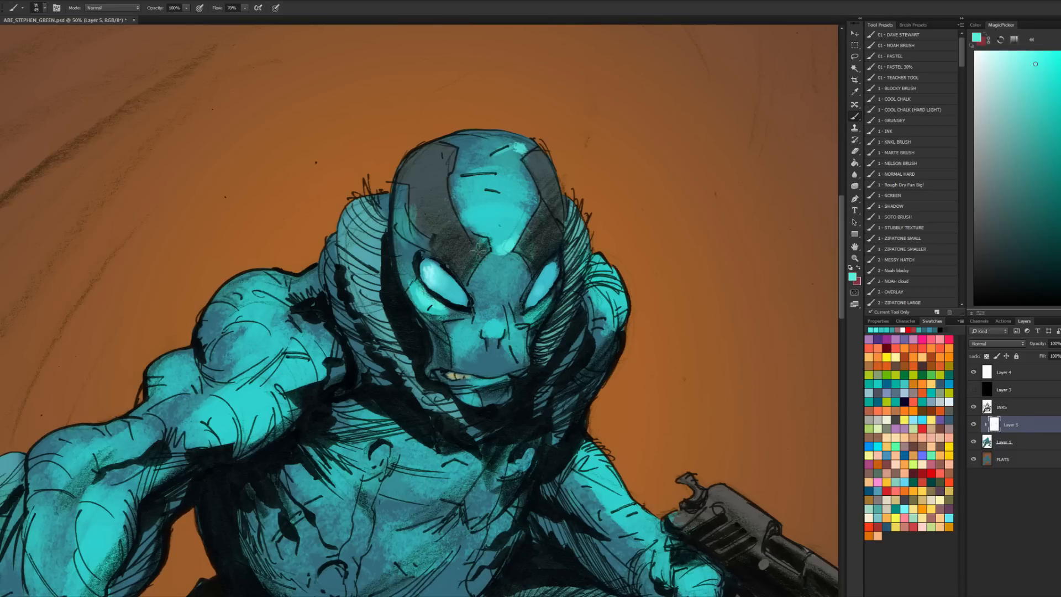
# Step: Choose a paler teal and paint small highlights beneath the eyes and on the nose
pyautogui.click(1019, 56)
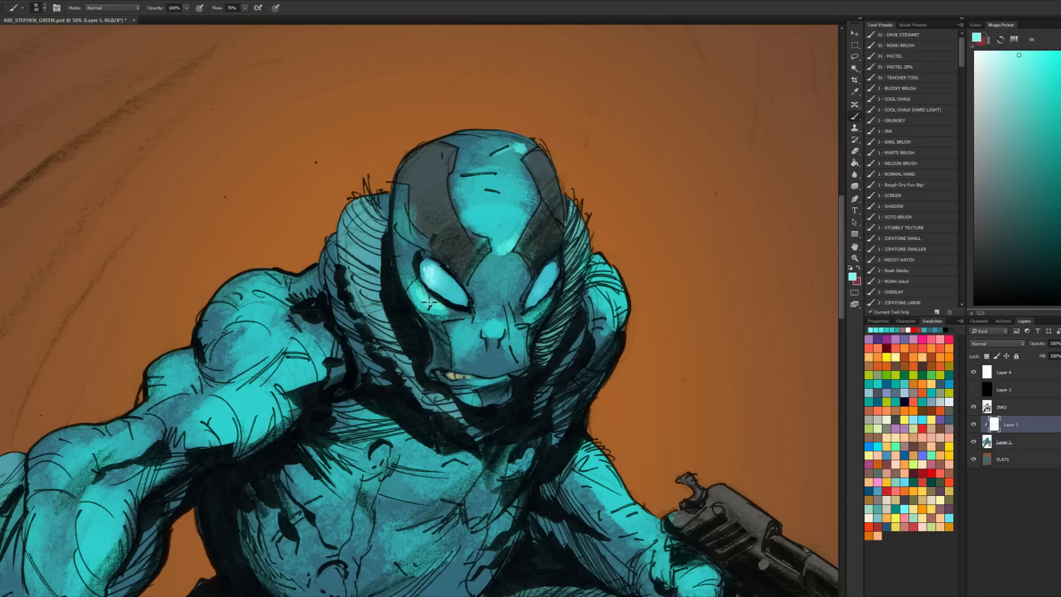
pyautogui.moveTo(544, 304); pyautogui.dragTo(538, 315)
pyautogui.keyDown('alt'); pyautogui.rightClick(480, 332); pyautogui.keyUp('alt')
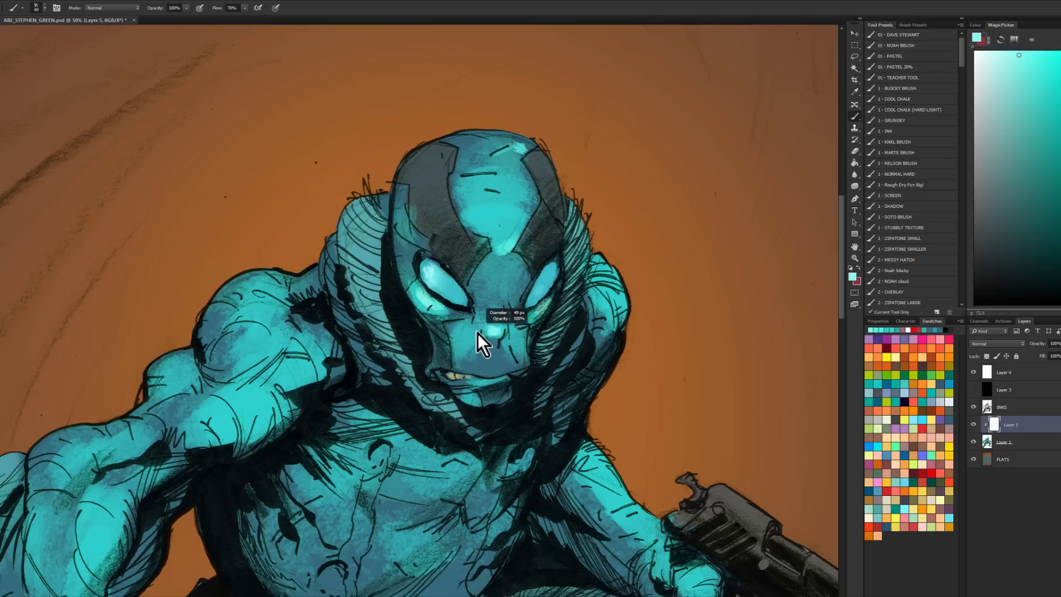
pyautogui.moveTo(489, 328); pyautogui.dragTo(474, 333)
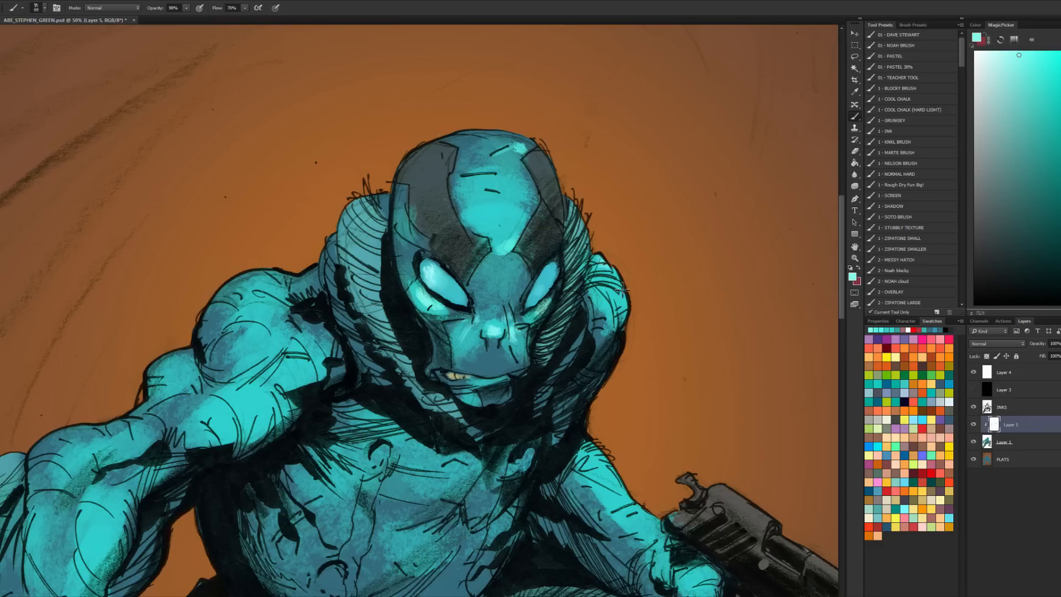
# Step: Paint pale teal highlights on the extended arm's shoulder, upper arm and forearm muscles
pyautogui.moveTo(591, 298); pyautogui.dragTo(653, 184)
pyautogui.moveTo(318, 192)
pyautogui.mouseDown()
pyautogui.moveTo(329, 182)
pyautogui.moveTo(319, 225)
pyautogui.moveTo(329, 224)
pyautogui.moveTo(333, 257)
pyautogui.moveTo(279, 303)
pyautogui.mouseUp()
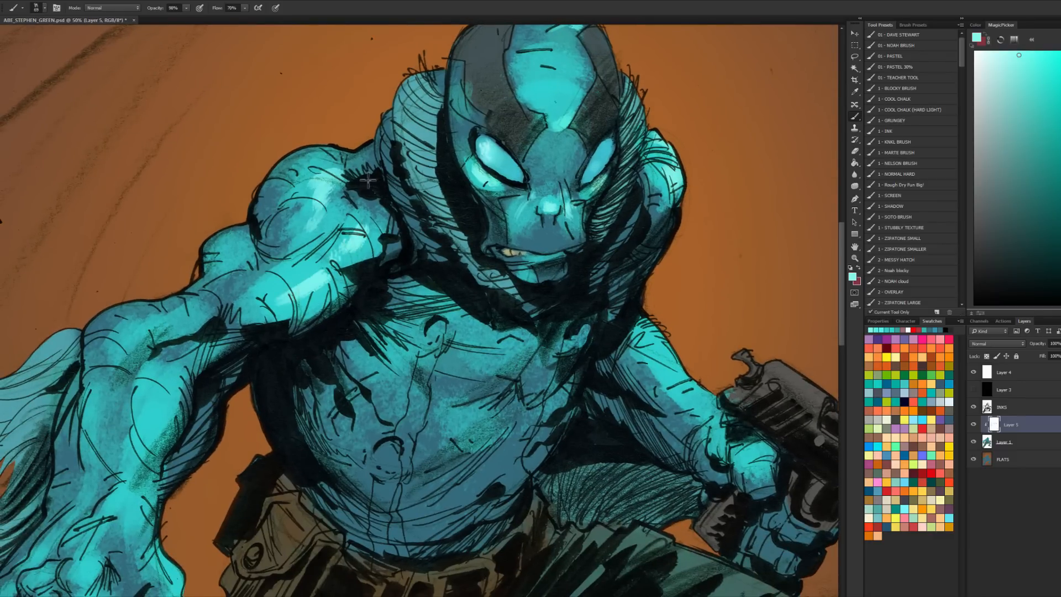
pyautogui.moveTo(249, 244); pyautogui.dragTo(229, 258)
pyautogui.moveTo(375, 252); pyautogui.dragTo(494, 107)
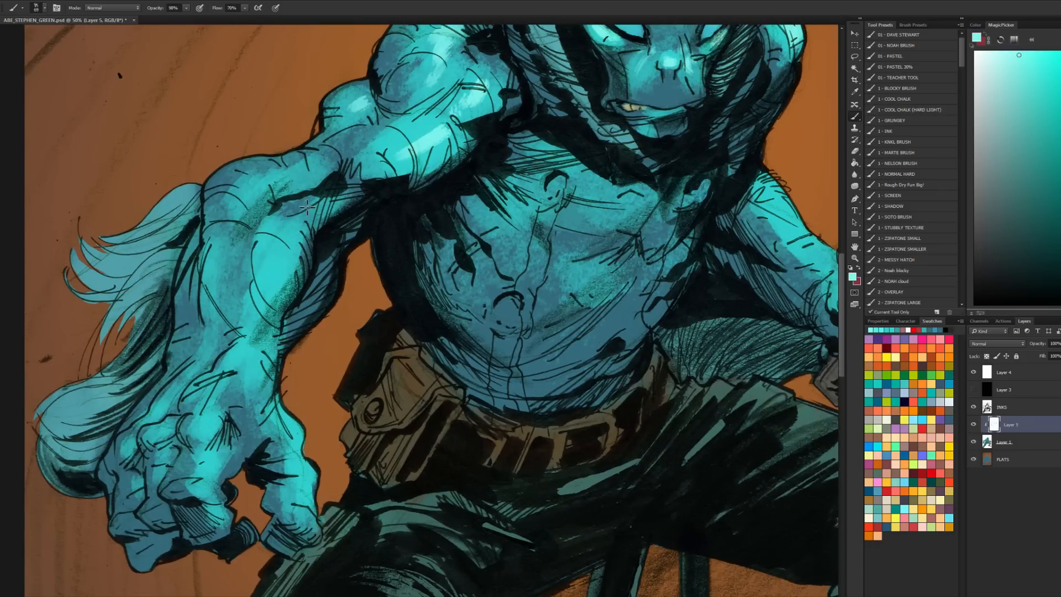
pyautogui.moveTo(295, 229); pyautogui.dragTo(260, 315)
pyautogui.moveTo(428, 173); pyautogui.dragTo(414, 296)
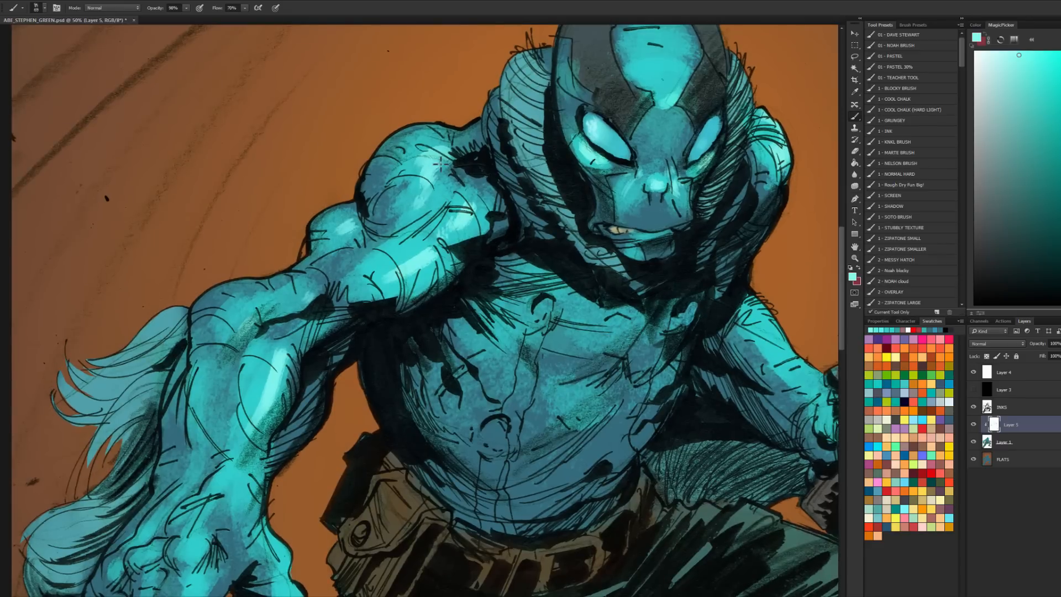
pyautogui.keyDown('alt'); pyautogui.rightClick(406, 172); pyautogui.keyUp('alt')
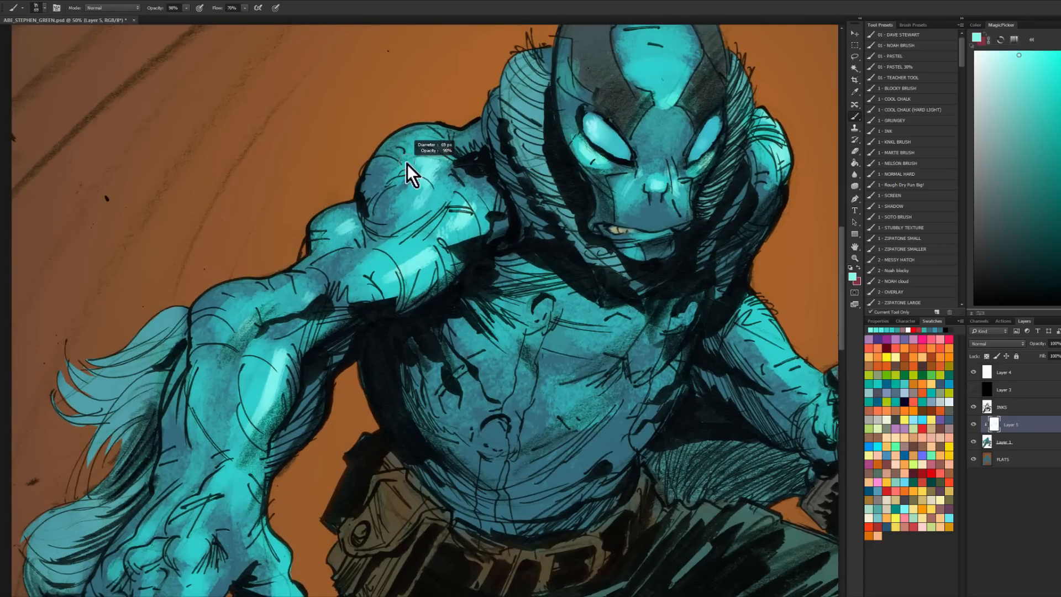
# Step: Select Layer 4, load the 1 - INK brush preset and draw a pink circle around the extended arm's shoulder
pyautogui.click(1005, 373)
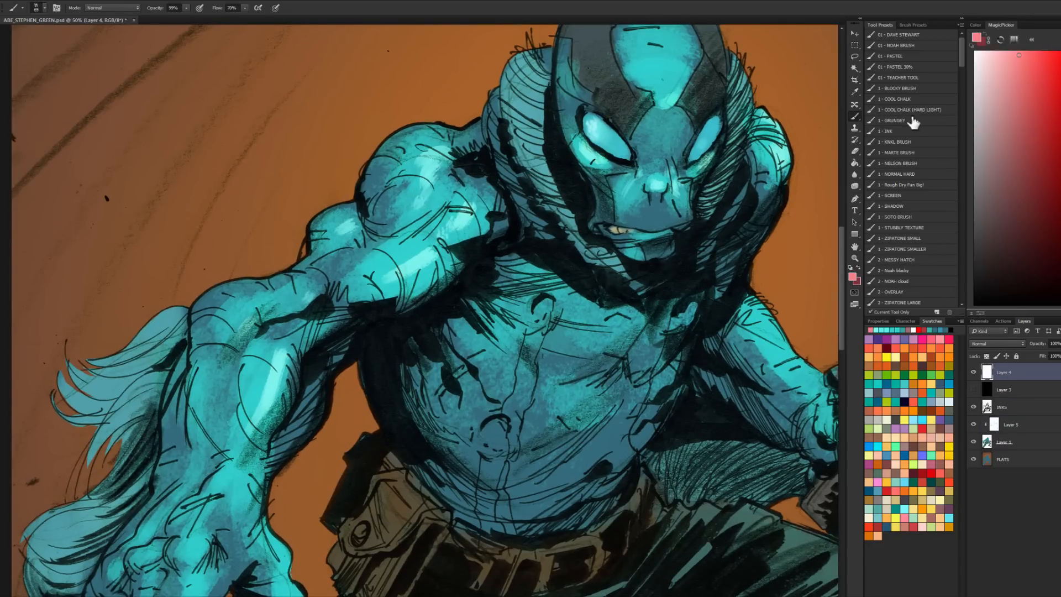
pyautogui.click(907, 153)
pyautogui.click(914, 142)
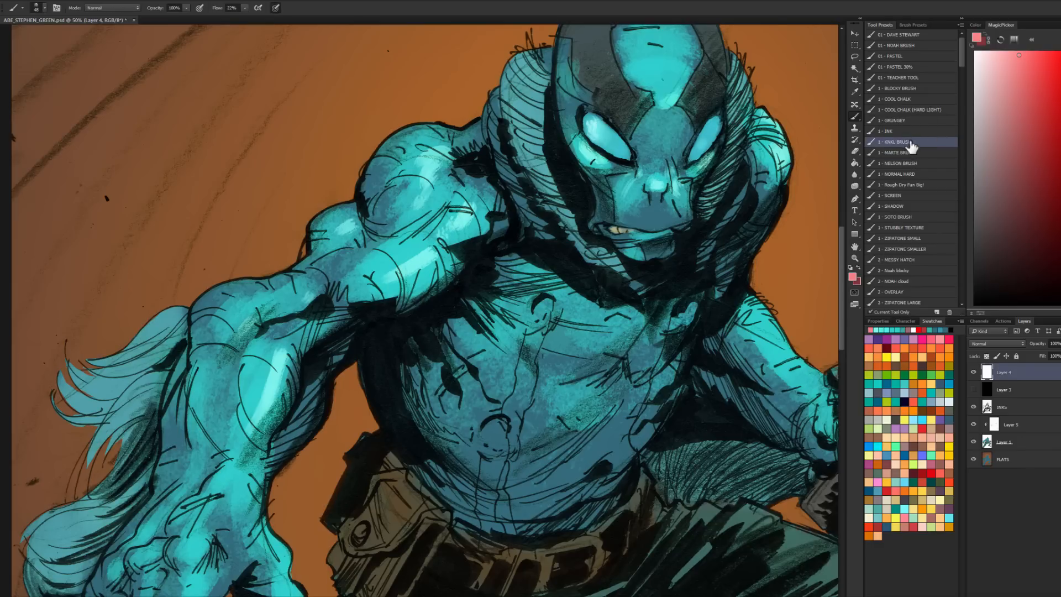
pyautogui.click(907, 131)
pyautogui.moveTo(418, 197); pyautogui.dragTo(432, 197)
pyautogui.moveTo(399, 158)
pyautogui.mouseDown()
pyautogui.moveTo(383, 224)
pyautogui.moveTo(474, 213)
pyautogui.moveTo(427, 118)
pyautogui.moveTo(371, 207)
pyautogui.moveTo(478, 229)
pyautogui.moveTo(436, 118)
pyautogui.moveTo(416, 257)
pyautogui.moveTo(478, 157)
pyautogui.moveTo(417, 117)
pyautogui.moveTo(395, 126)
pyautogui.moveTo(409, 254)
pyautogui.moveTo(451, 126)
pyautogui.mouseUp()
pyautogui.hotkey('ctrl', 'z')
pyautogui.hotkey('ctrl', 'z')
# Step: Choose white and paint sample highlight spots inside the circled shoulder on Layer 4
pyautogui.click(1014, 373)
pyautogui.click(977, 50)
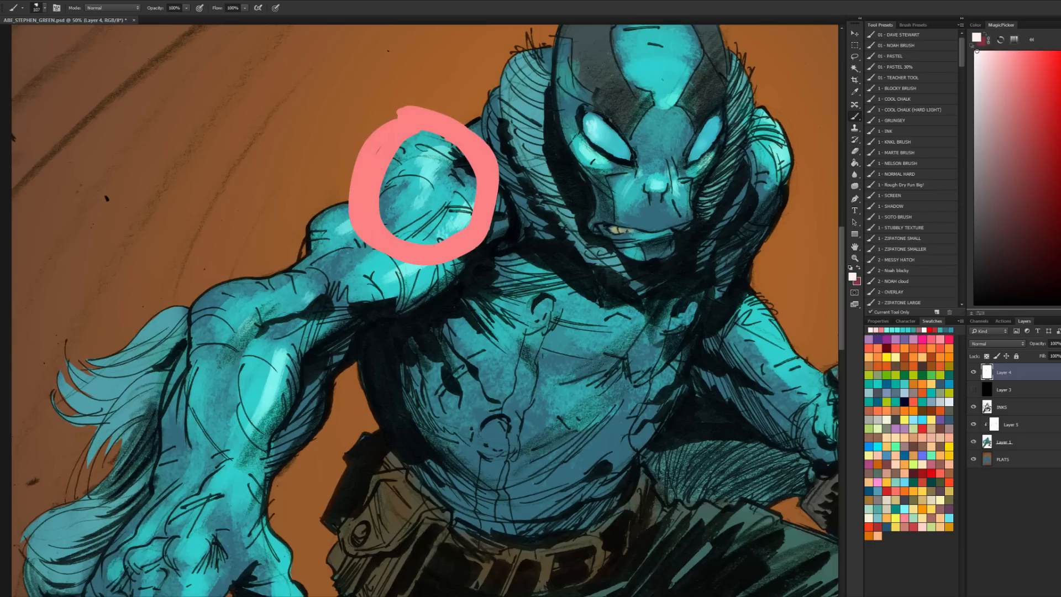
pyautogui.click(975, 51)
pyautogui.moveTo(446, 164)
pyautogui.mouseDown()
pyautogui.moveTo(467, 150)
pyautogui.moveTo(454, 170)
pyautogui.moveTo(428, 173)
pyautogui.mouseUp()
pyautogui.keyDown('alt'); pyautogui.rightClick(442, 165); pyautogui.keyUp('alt')
pyautogui.click(412, 193)
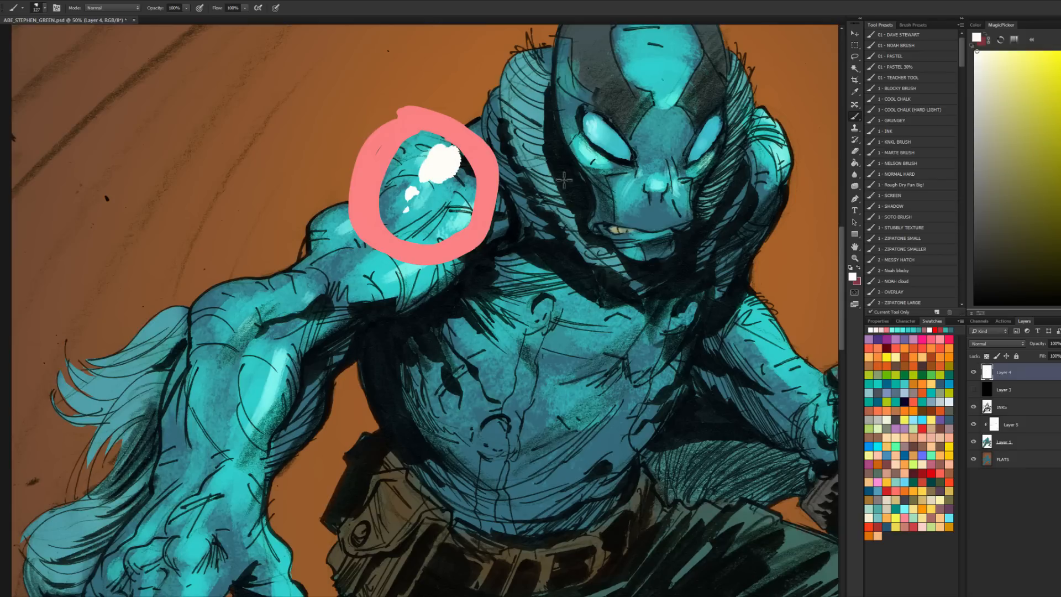
# Step: Undo the white sample spots and the pink circle on the shoulder
pyautogui.hotkey('ctrl', 'alt', 'z')
pyautogui.hotkey('ctrl', 'alt', 'z')
pyautogui.hotkey('ctrl', 'alt', 'z')
pyautogui.hotkey('ctrl', 'alt', 'z')
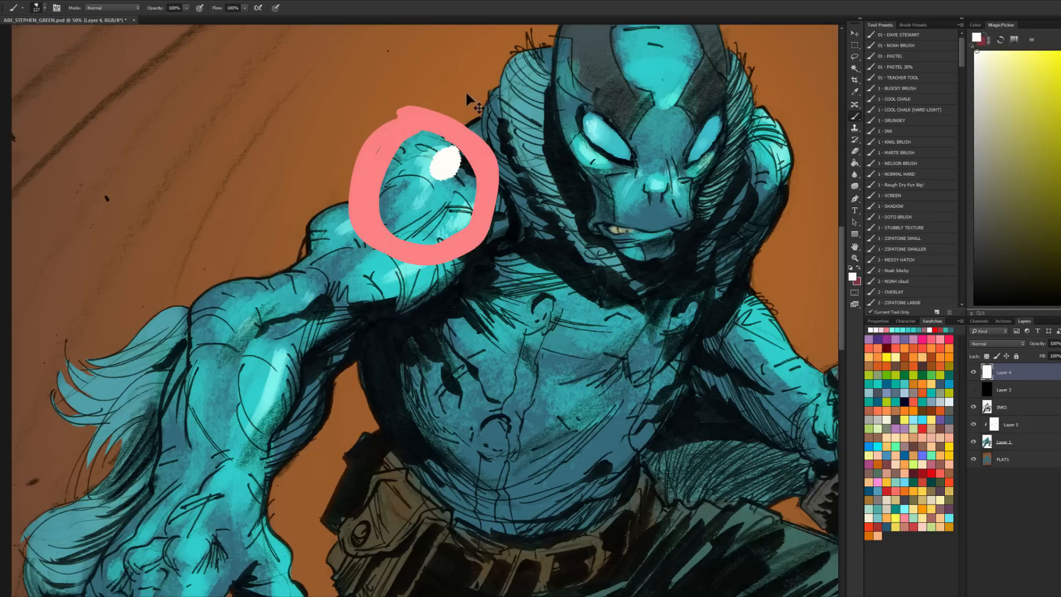
# Step: Try a white ring around the shoulder on Layer 5 and undo it
pyautogui.keyDown('ctrl'); pyautogui.click(448, 188); pyautogui.keyUp('ctrl')
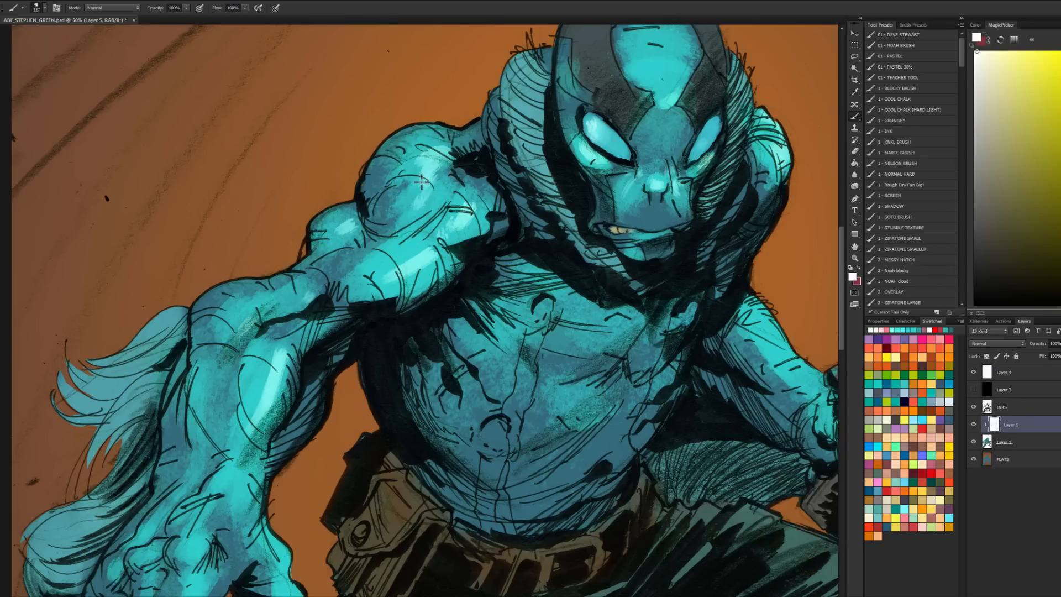
pyautogui.moveTo(406, 130)
pyautogui.mouseDown()
pyautogui.moveTo(505, 185)
pyautogui.moveTo(420, 124)
pyautogui.mouseUp()
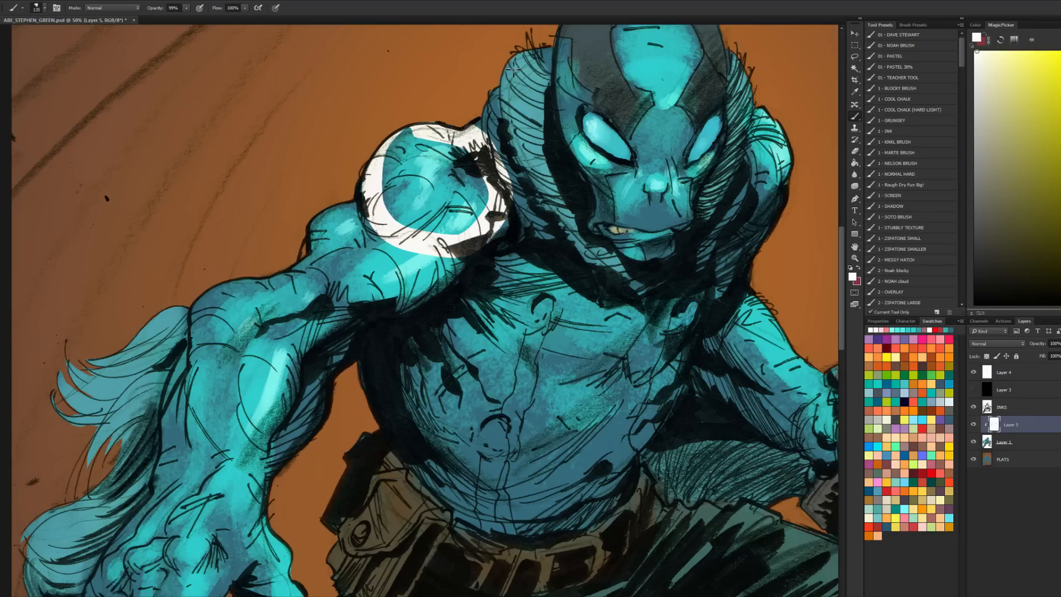
pyautogui.hotkey('ctrl', 'z')
# Step: Circle the shoulder, upper arm and forearm muscle forms in yellow on Layer 4
pyautogui.click(998, 371)
pyautogui.click(1057, 58)
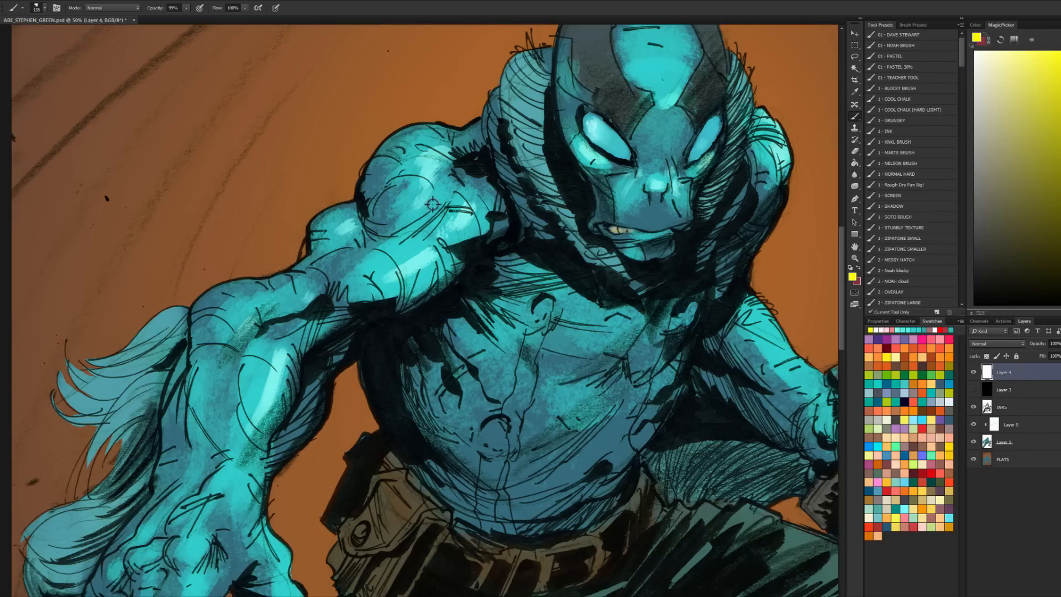
pyautogui.moveTo(437, 124)
pyautogui.mouseDown()
pyautogui.moveTo(368, 190)
pyautogui.moveTo(443, 126)
pyautogui.mouseUp()
pyautogui.moveTo(405, 238)
pyautogui.mouseDown()
pyautogui.moveTo(347, 298)
pyautogui.moveTo(452, 264)
pyautogui.moveTo(370, 250)
pyautogui.mouseUp()
pyautogui.moveTo(346, 209); pyautogui.dragTo(348, 206)
pyautogui.moveTo(292, 320); pyautogui.dragTo(341, 178)
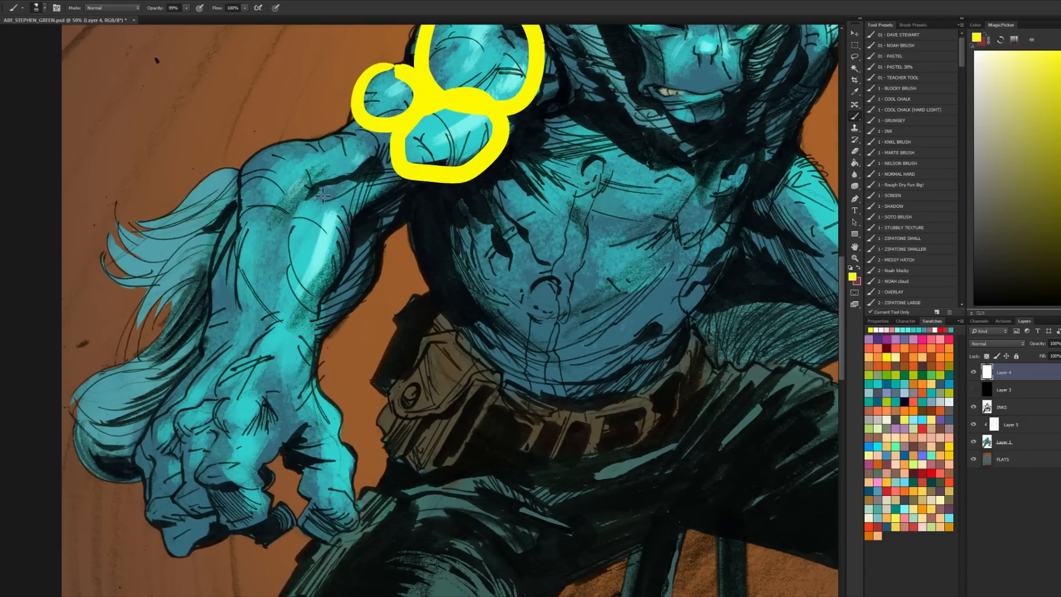
pyautogui.moveTo(301, 214)
pyautogui.mouseDown()
pyautogui.moveTo(284, 332)
pyautogui.moveTo(314, 193)
pyautogui.mouseUp()
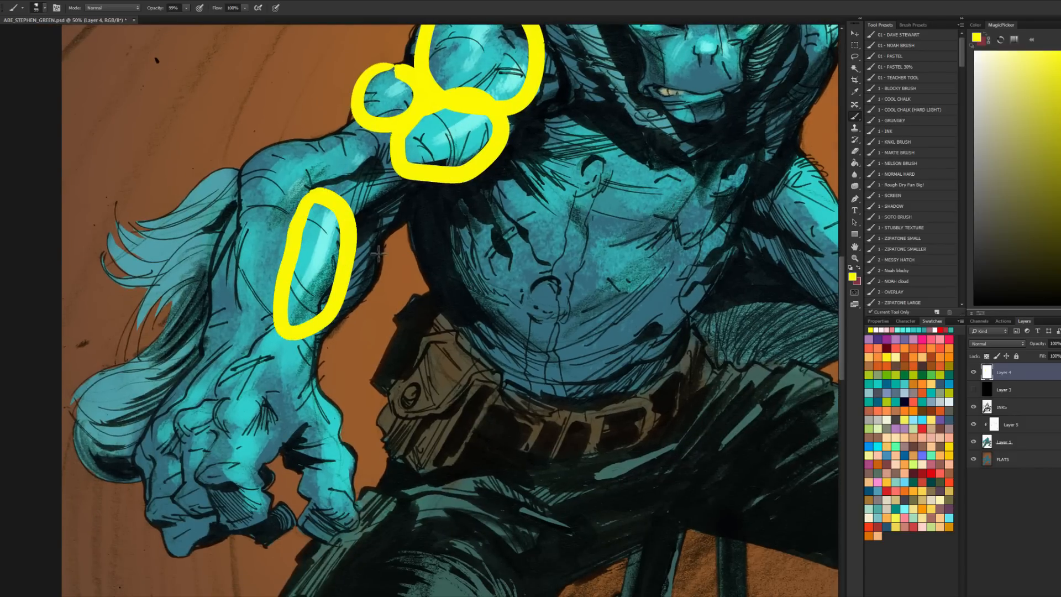
# Step: Undo the yellow circles around the arm muscles
pyautogui.hotkey('ctrl', 'alt', 'z')
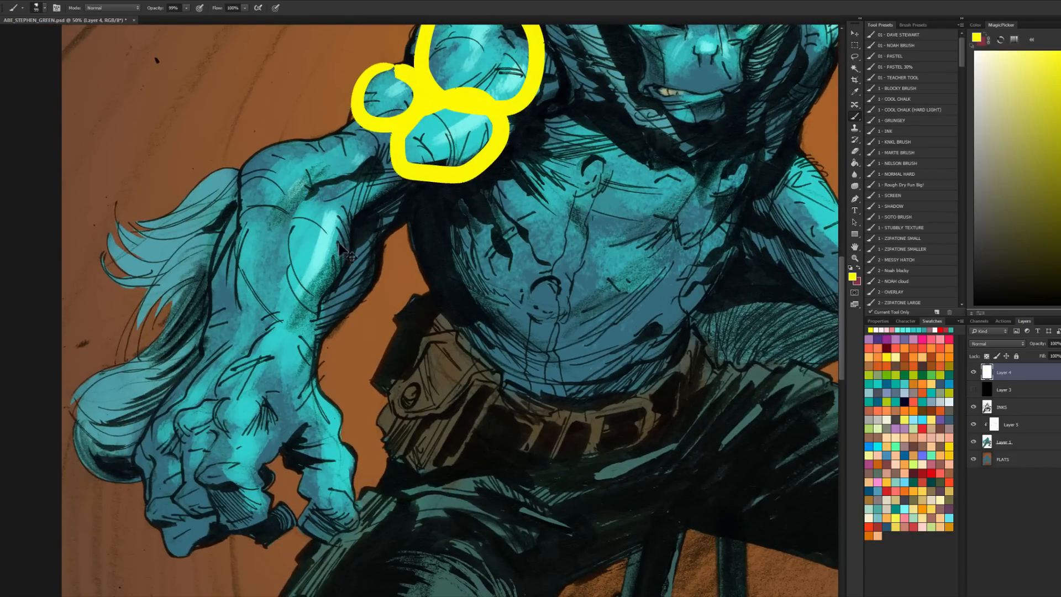
pyautogui.hotkey('ctrl', 'alt', 'z')
pyautogui.hotkey('ctrl', 'alt', 'z')
pyautogui.hotkey('ctrl', 'alt', 'z')
# Step: Choose the pale teal swatch and the 01 - DAVE STEWART preset, paint highlights on the extended hand, and check the whole figure
pyautogui.moveTo(588, 239); pyautogui.dragTo(568, 358)
pyautogui.click(878, 331)
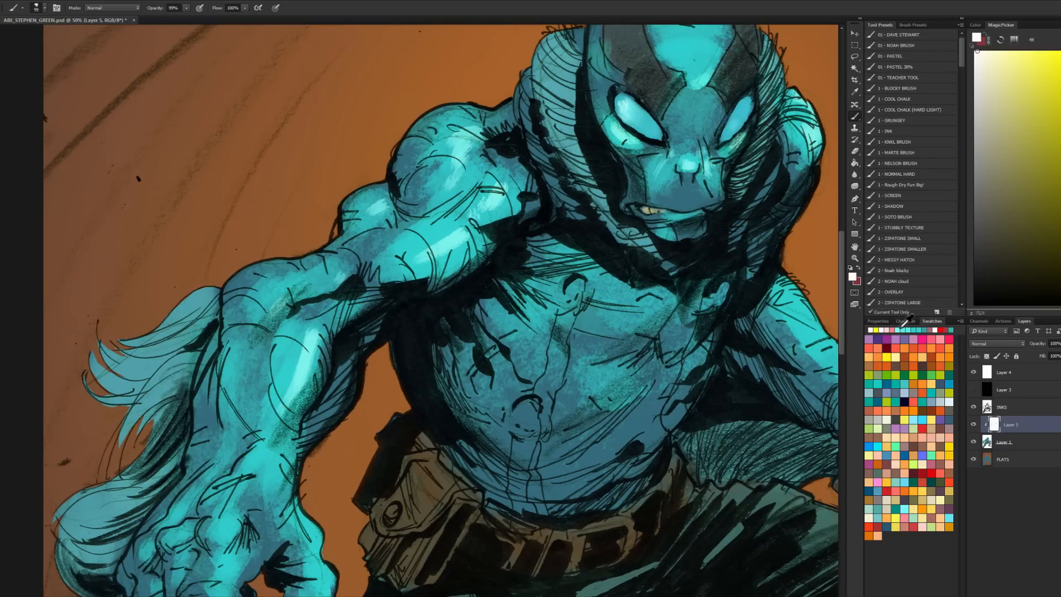
pyautogui.click(901, 330)
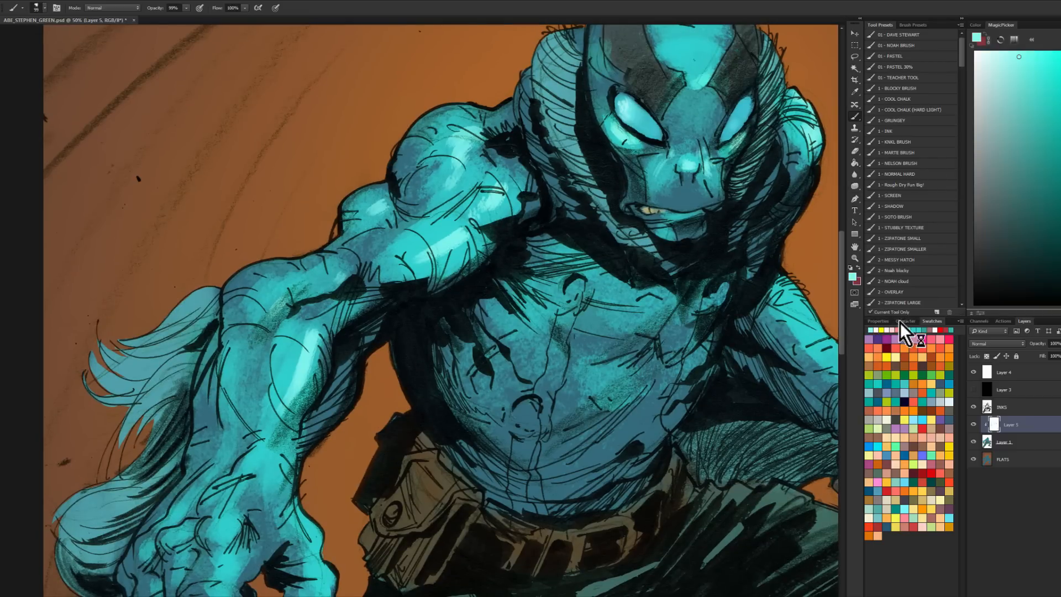
pyautogui.click(920, 35)
pyautogui.moveTo(407, 249); pyautogui.dragTo(500, 71)
pyautogui.moveTo(335, 310); pyautogui.dragTo(299, 309)
pyautogui.moveTo(333, 279)
pyautogui.mouseDown()
pyautogui.moveTo(311, 340)
pyautogui.moveTo(303, 440)
pyautogui.mouseUp()
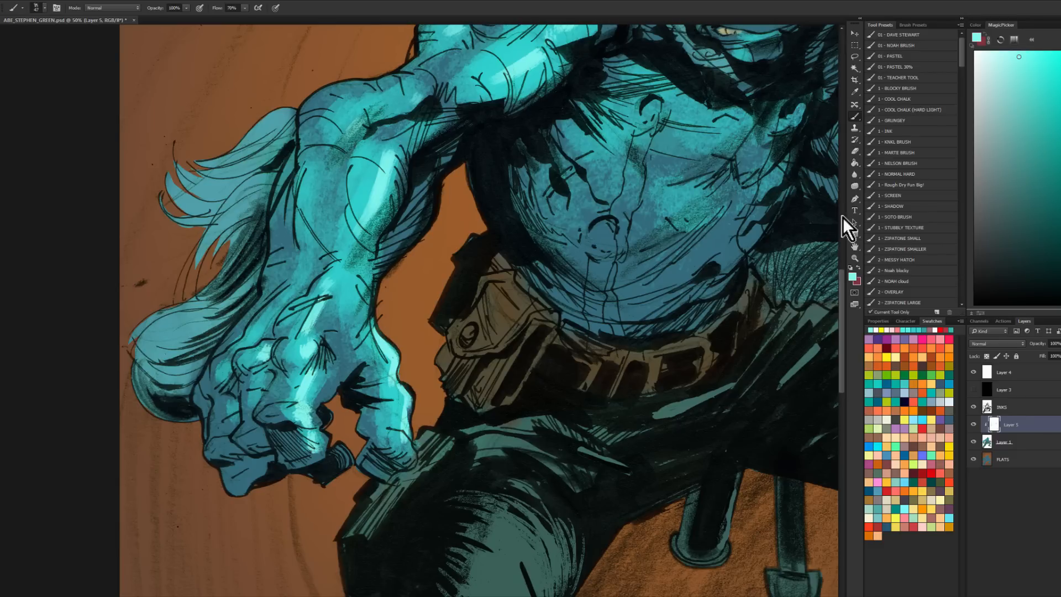
pyautogui.click(854, 258)
pyautogui.keyDown('alt'); pyautogui.click(631, 349); pyautogui.keyUp('alt')
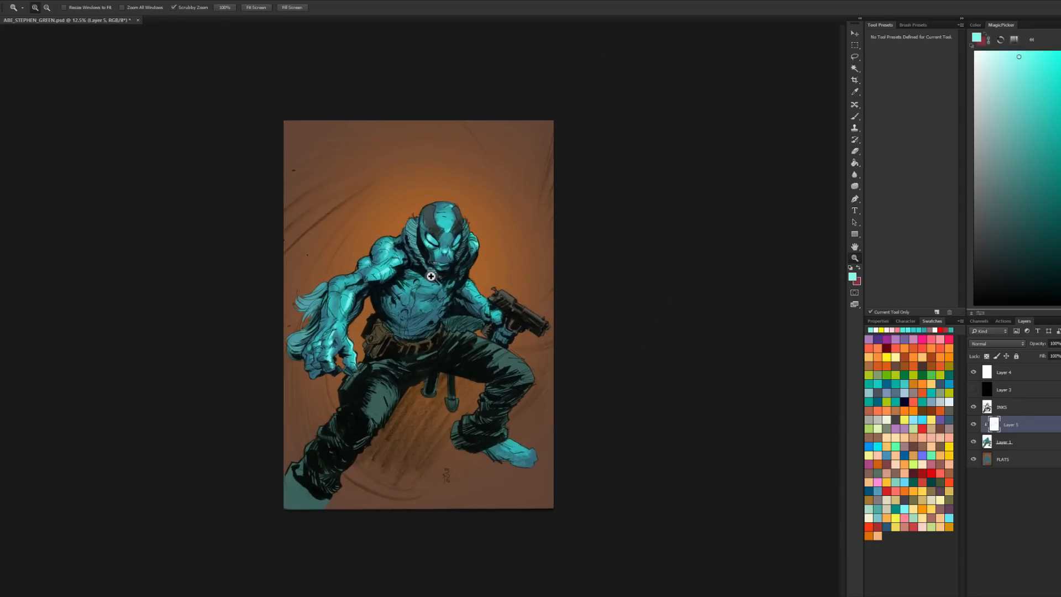
# Step: Paint a pale teal highlight on the fingers of the hand gripping the gun on Layer 5, and check the whole figure
pyautogui.click(443, 281)
pyautogui.click(469, 260)
pyautogui.press('b')
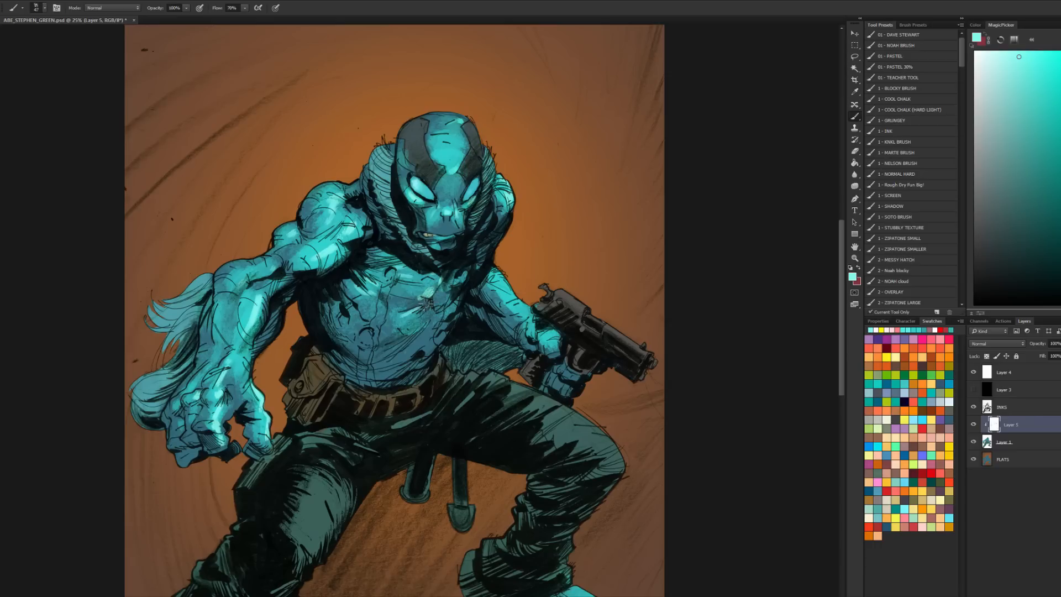
pyautogui.keyDown('ctrl'); pyautogui.click(420, 292); pyautogui.keyUp('ctrl')
pyautogui.keyDown('ctrl'); pyautogui.click(390, 307); pyautogui.keyUp('ctrl')
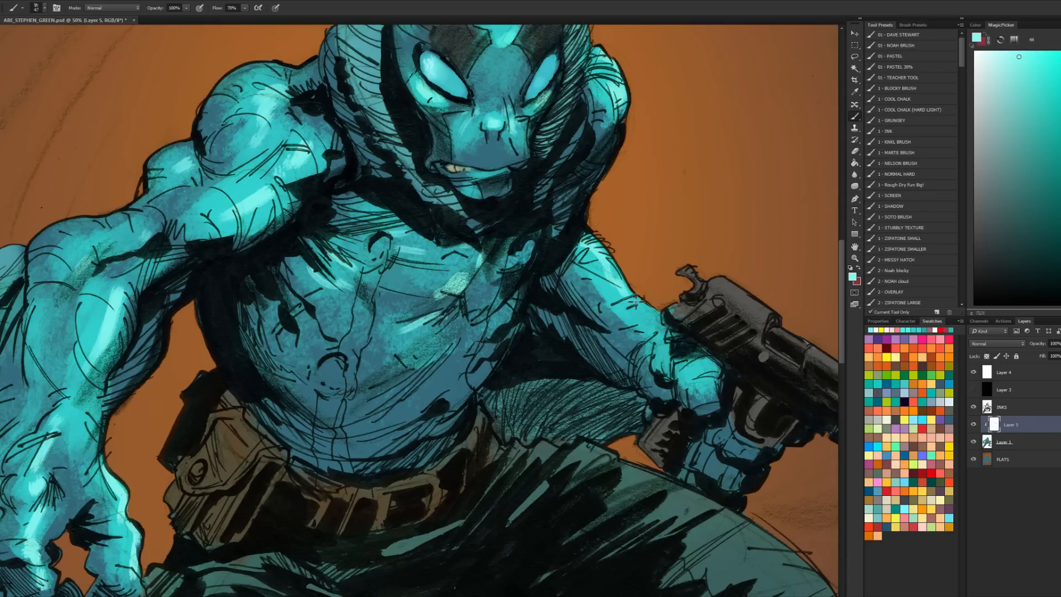
pyautogui.moveTo(688, 362); pyautogui.dragTo(705, 382)
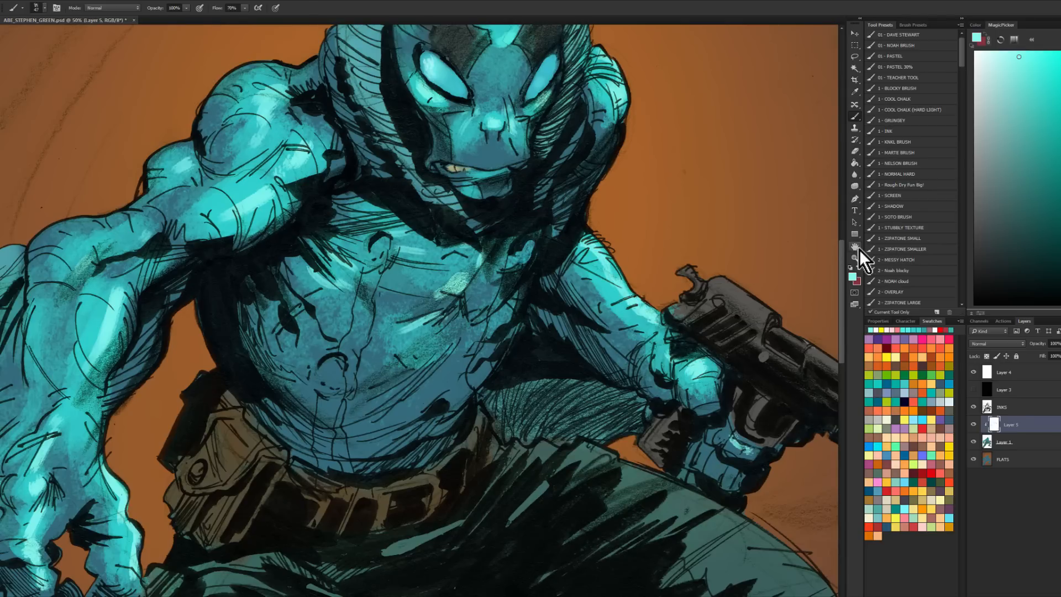
pyautogui.click(855, 257)
pyautogui.keyDown('alt'); pyautogui.click(720, 337); pyautogui.keyUp('alt')
pyautogui.keyDown('alt'); pyautogui.click(720, 337); pyautogui.keyUp('alt')
pyautogui.keyDown('alt'); pyautogui.click(740, 315); pyautogui.keyUp('alt')
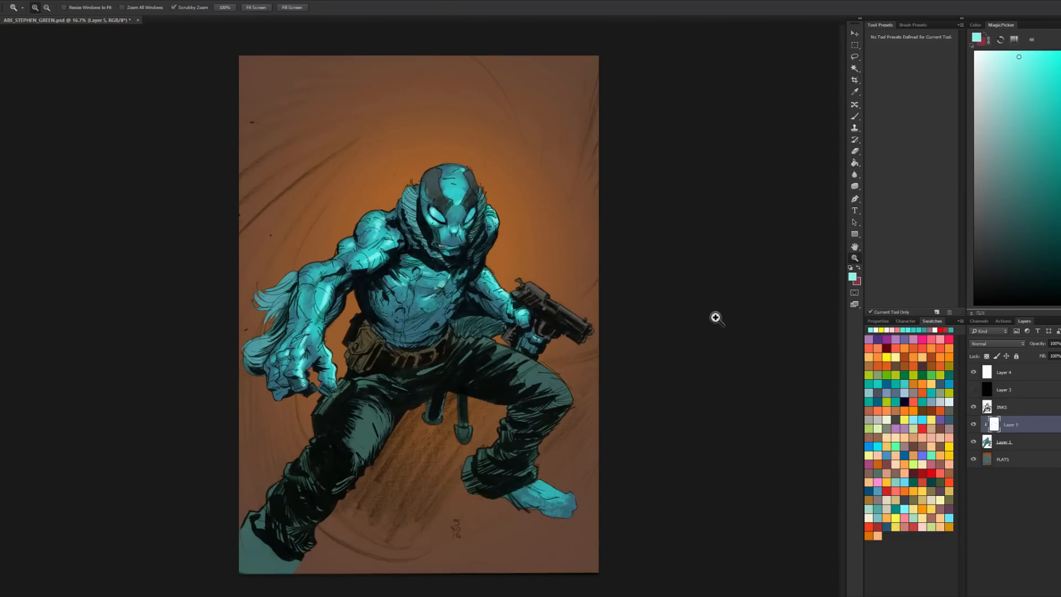
# Step: Sample teal from the figure's skin and paint a soft mid-tone over the abdomen with a larger brush
pyautogui.click(444, 299)
pyautogui.click(442, 297)
pyautogui.press('b')
pyautogui.keyDown('alt'); pyautogui.click(356, 293); pyautogui.keyUp('alt')
pyautogui.moveTo(394, 332)
pyautogui.mouseDown()
pyautogui.moveTo(408, 326)
pyautogui.moveTo(378, 336)
pyautogui.moveTo(410, 358)
pyautogui.mouseUp()
pyautogui.keyDown('alt'); pyautogui.click(408, 326); pyautogui.keyUp('alt')
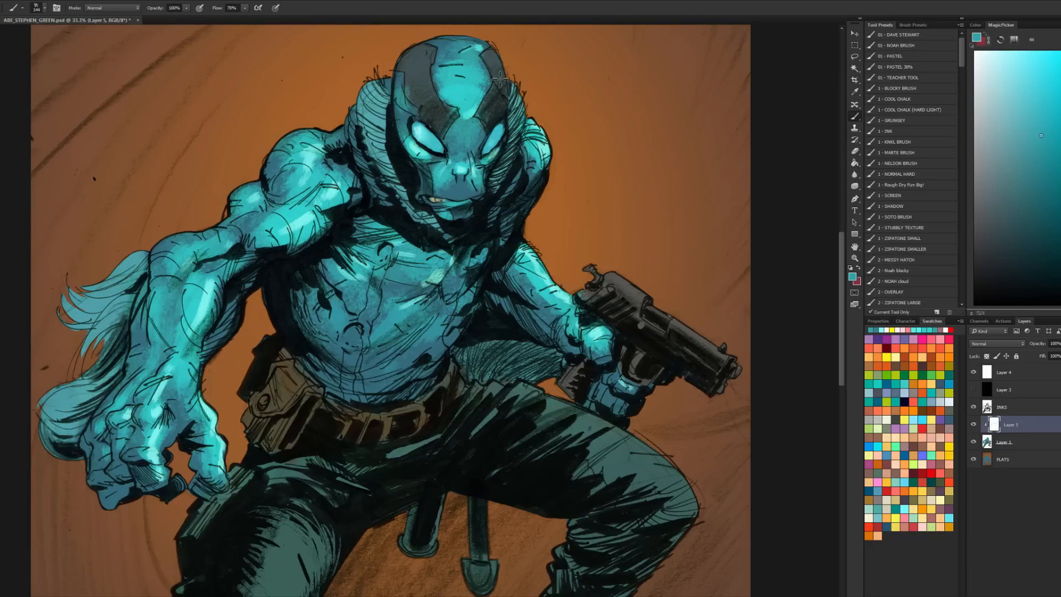
# Step: Choose a muted green and paint stripes down both sides of the bare torso with a smaller brush, checking the whole figure
pyautogui.scroll(1, 385, 282)
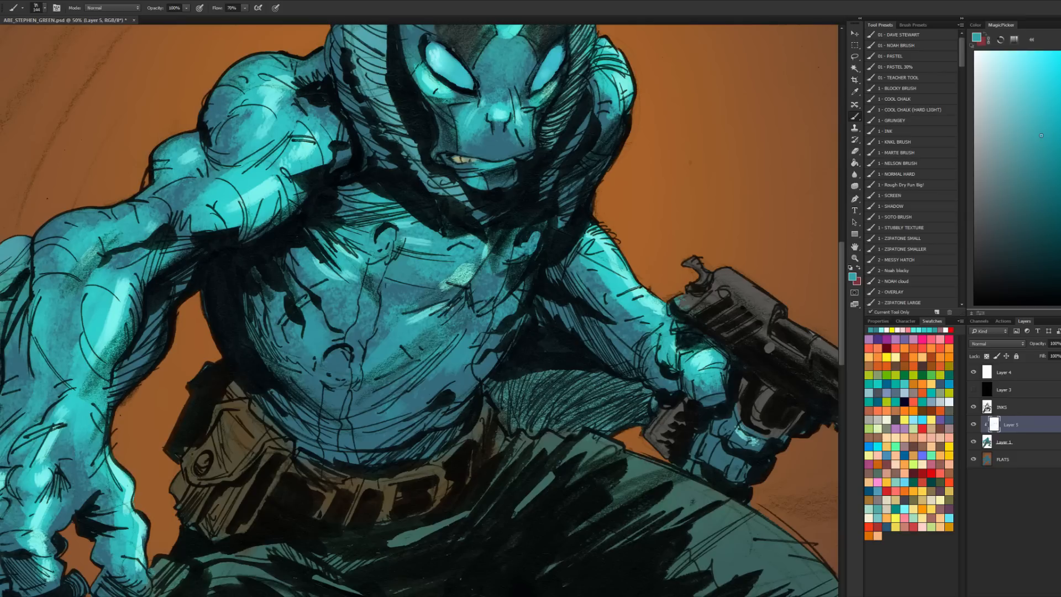
pyautogui.press('capslock')
pyautogui.click(1026, 154)
pyautogui.keyDown('alt'); pyautogui.rightClick(390, 249); pyautogui.keyUp('alt')
pyautogui.moveTo(390, 235)
pyautogui.mouseDown()
pyautogui.moveTo(373, 250)
pyautogui.moveTo(388, 245)
pyautogui.moveTo(374, 262)
pyautogui.moveTo(357, 374)
pyautogui.moveTo(360, 329)
pyautogui.moveTo(371, 348)
pyautogui.moveTo(331, 372)
pyautogui.moveTo(341, 368)
pyautogui.moveTo(324, 442)
pyautogui.moveTo(343, 420)
pyautogui.moveTo(348, 446)
pyautogui.mouseUp()
pyautogui.moveTo(533, 233)
pyautogui.mouseDown()
pyautogui.moveTo(516, 238)
pyautogui.moveTo(517, 273)
pyautogui.moveTo(481, 372)
pyautogui.mouseUp()
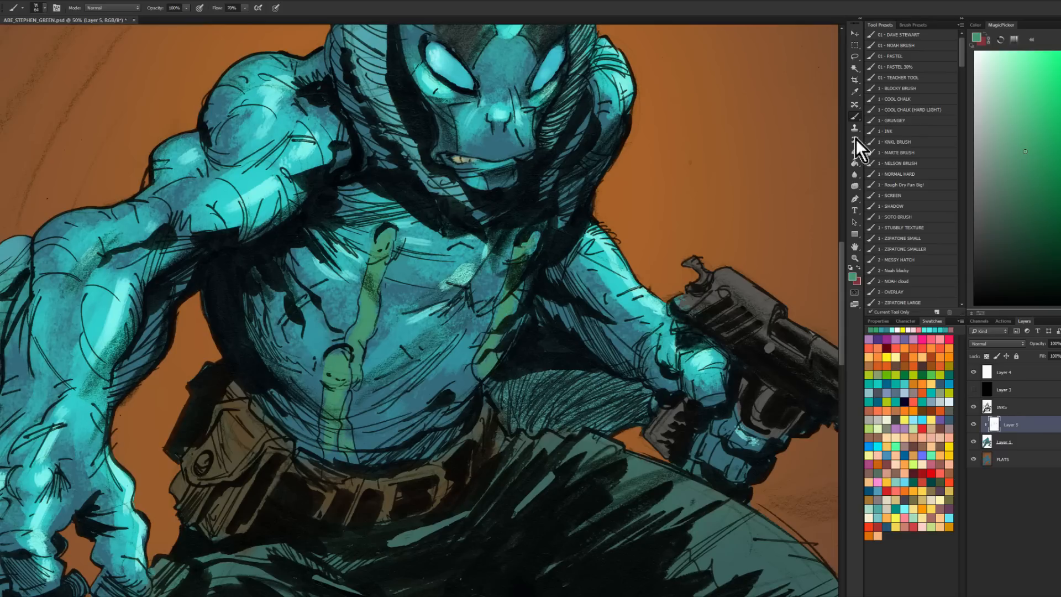
pyautogui.click(855, 259)
pyautogui.keyDown('alt'); pyautogui.click(598, 363); pyautogui.keyUp('alt')
pyautogui.keyDown('alt'); pyautogui.click(599, 363); pyautogui.keyUp('alt')
pyautogui.keyDown('alt'); pyautogui.click(599, 363); pyautogui.keyUp('alt')
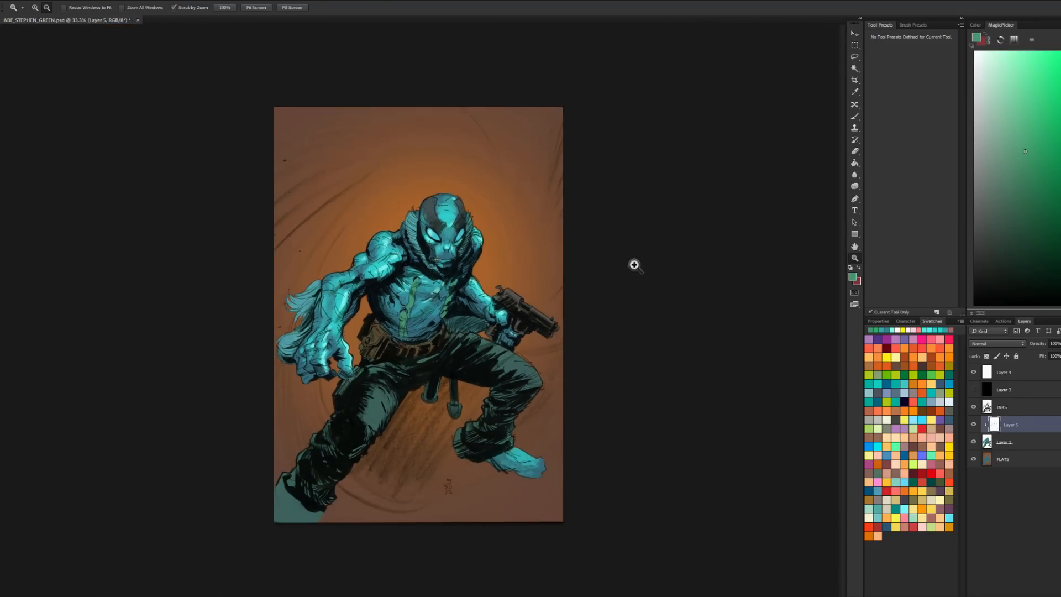
# Step: Sample the belt pouch's brown, shift it to a golden brown, and paint the pouch with the 01 - DAVE STEWART preset
pyautogui.click(459, 317)
pyautogui.click(458, 316)
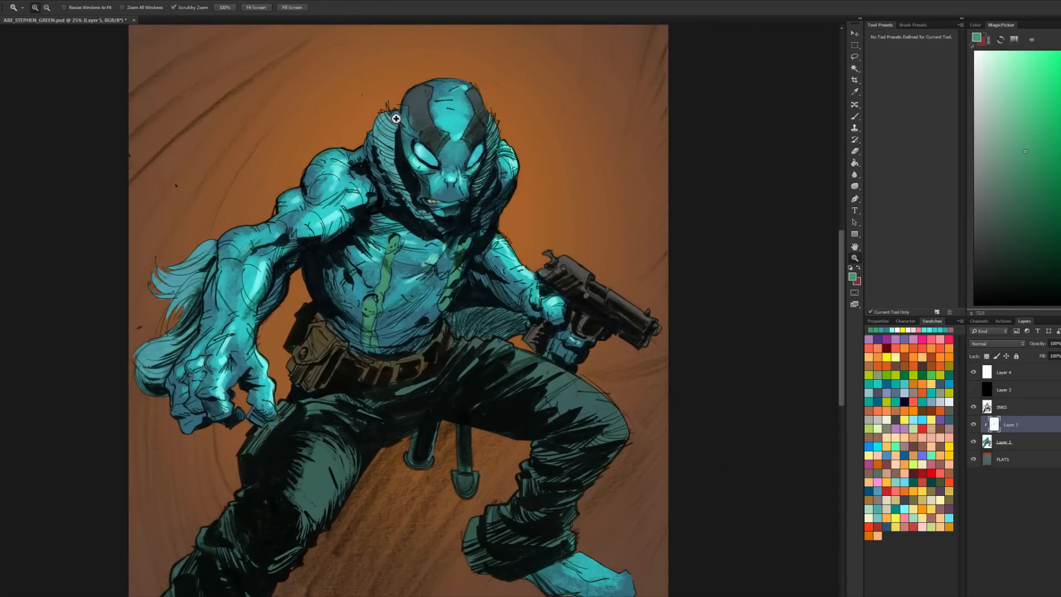
pyautogui.click(381, 354)
pyautogui.press('b')
pyautogui.keyDown('alt'); pyautogui.click(314, 337); pyautogui.keyUp('alt')
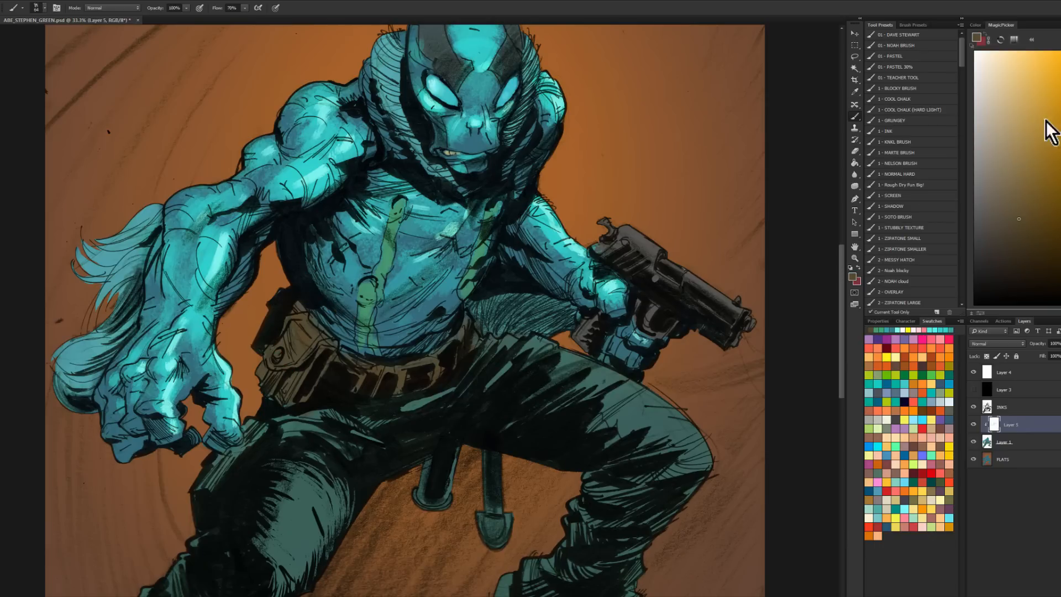
pyautogui.click(1038, 164)
pyautogui.click(901, 34)
pyautogui.keyDown('alt'); pyautogui.rightClick(329, 334); pyautogui.keyUp('alt')
pyautogui.moveTo(304, 317)
pyautogui.mouseDown()
pyautogui.moveTo(327, 341)
pyautogui.moveTo(315, 372)
pyautogui.mouseUp()
pyautogui.keyDown('alt'); pyautogui.rightClick(326, 341); pyautogui.keyUp('alt')
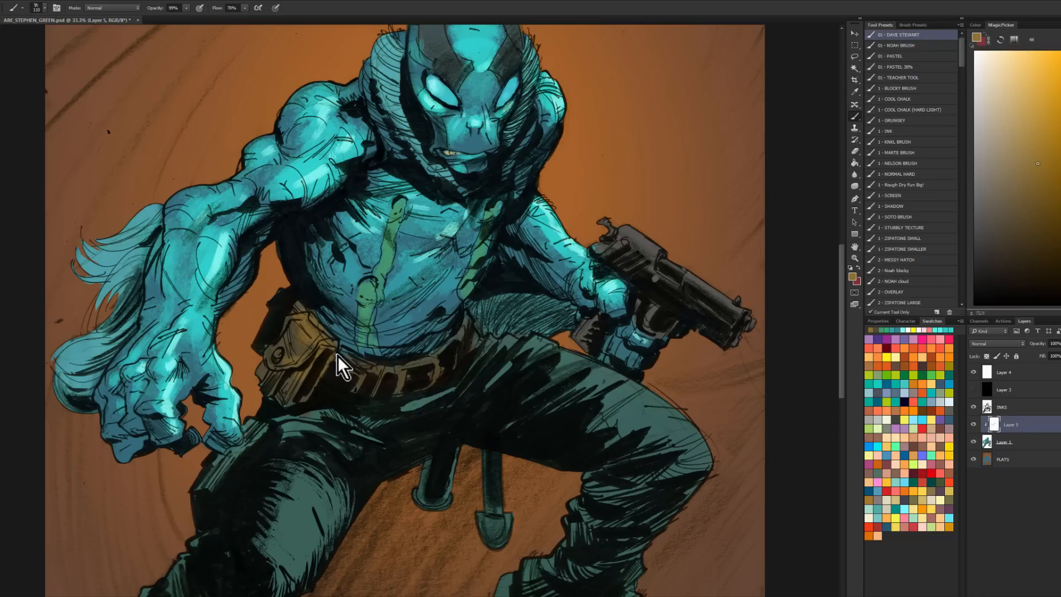
# Step: Paint light gold highlights on the belt pouch and belt with a much smaller brush at 93% opacity
pyautogui.press('9')
pyautogui.press('7')
pyautogui.moveTo(467, 289); pyautogui.dragTo(491, 158)
pyautogui.click(1024, 94)
pyautogui.press('9')
pyautogui.press('3')
pyautogui.press('[')
pyautogui.press('[')
pyautogui.press('[')
pyautogui.press('[')
pyautogui.press('[')
pyautogui.press('[')
pyautogui.press('[')
pyautogui.press('[')
pyautogui.press('[')
pyautogui.press('[')
pyautogui.moveTo(334, 189); pyautogui.dragTo(355, 210)
pyautogui.moveTo(408, 234)
pyautogui.mouseDown()
pyautogui.moveTo(474, 220)
pyautogui.moveTo(476, 209)
pyautogui.mouseUp()
# Step: Touch up the belt's highlights with a gold tone sampled from the belt pouch
pyautogui.click(855, 258)
pyautogui.moveTo(785, 288); pyautogui.dragTo(650, 226)
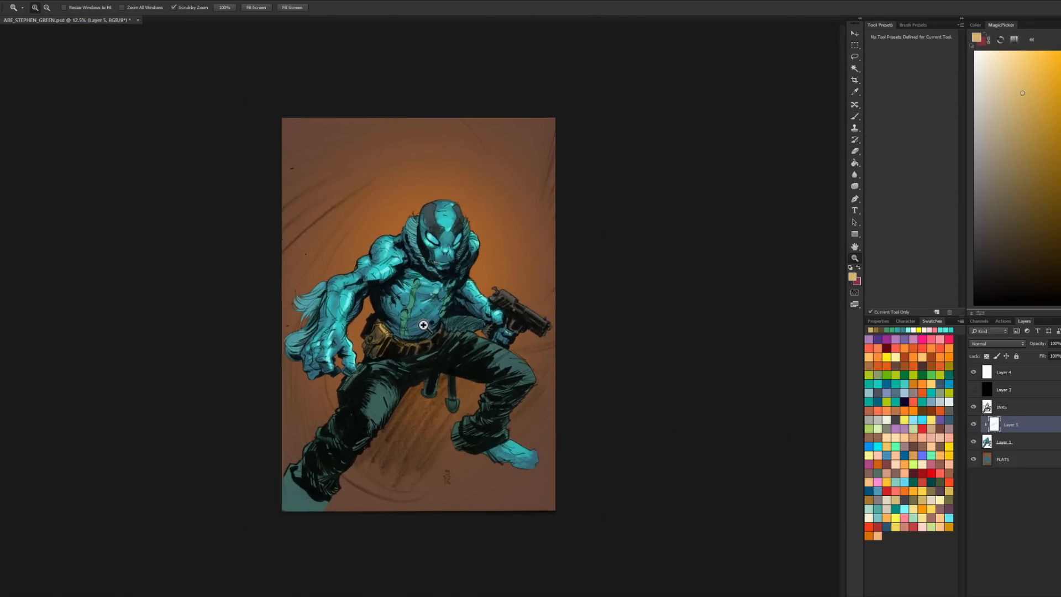
pyautogui.hotkey('ctrl', '+')
pyautogui.press('b')
pyautogui.keyDown('alt'); pyautogui.click(350, 336); pyautogui.keyUp('alt')
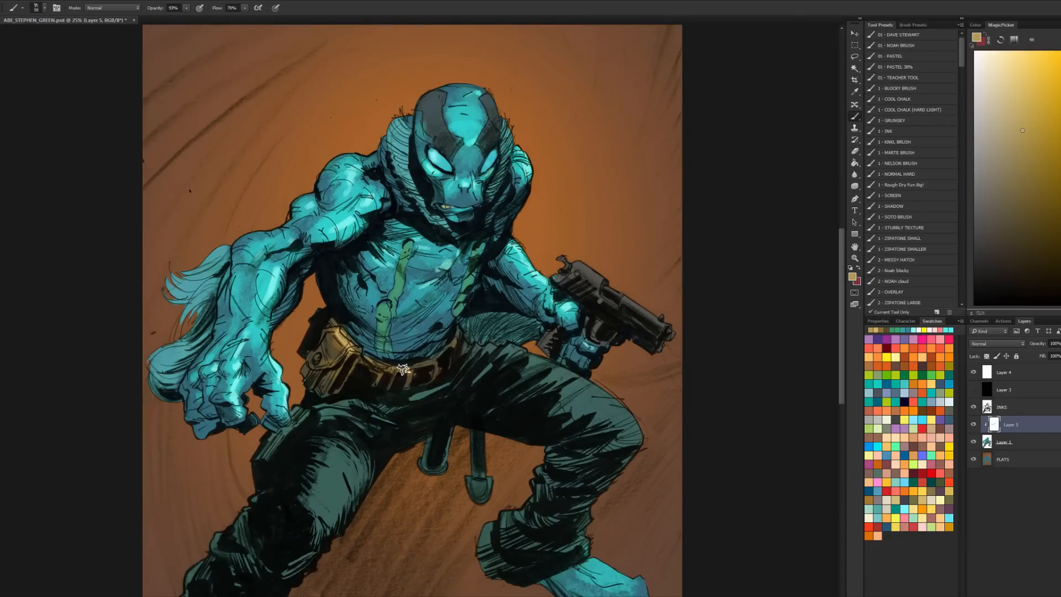
# Step: Paint light gray highlights along the pistol's slide and barrel, using a lighter version of the gun's sampled gray
pyautogui.moveTo(606, 280); pyautogui.dragTo(609, 209)
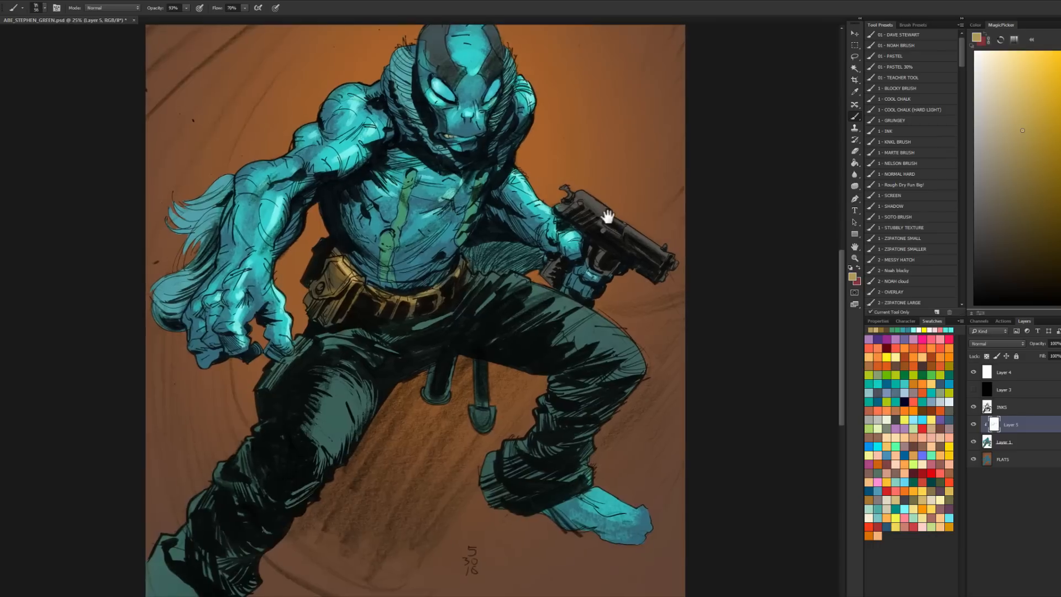
pyautogui.keyDown('alt'); pyautogui.click(588, 192); pyautogui.keyUp('alt')
pyautogui.keyDown('alt'); pyautogui.click(585, 199); pyautogui.keyUp('alt')
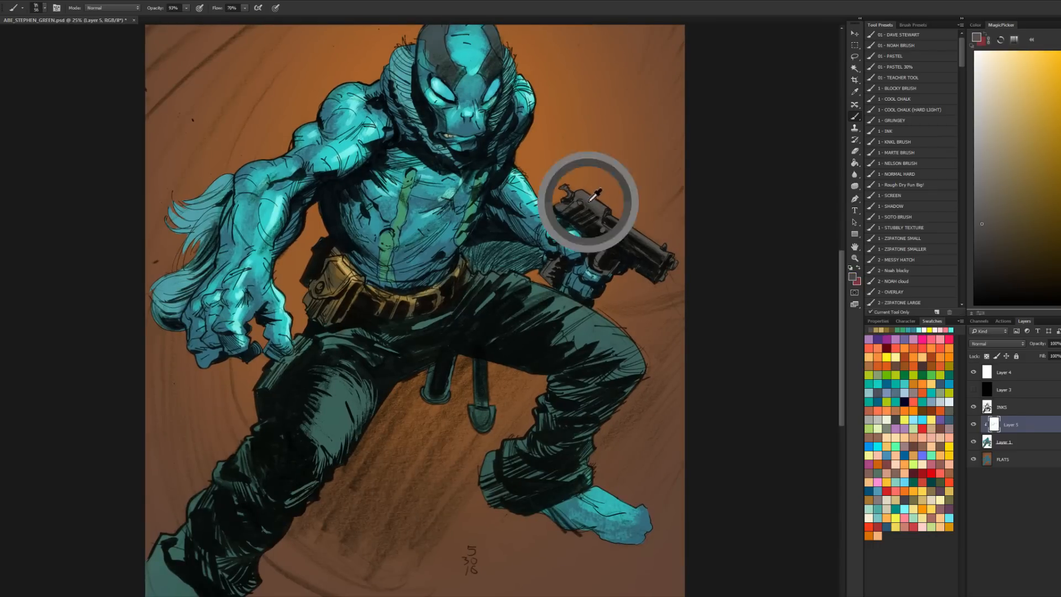
pyautogui.moveTo(980, 128); pyautogui.dragTo(975, 142)
pyautogui.moveTo(587, 198); pyautogui.dragTo(666, 253)
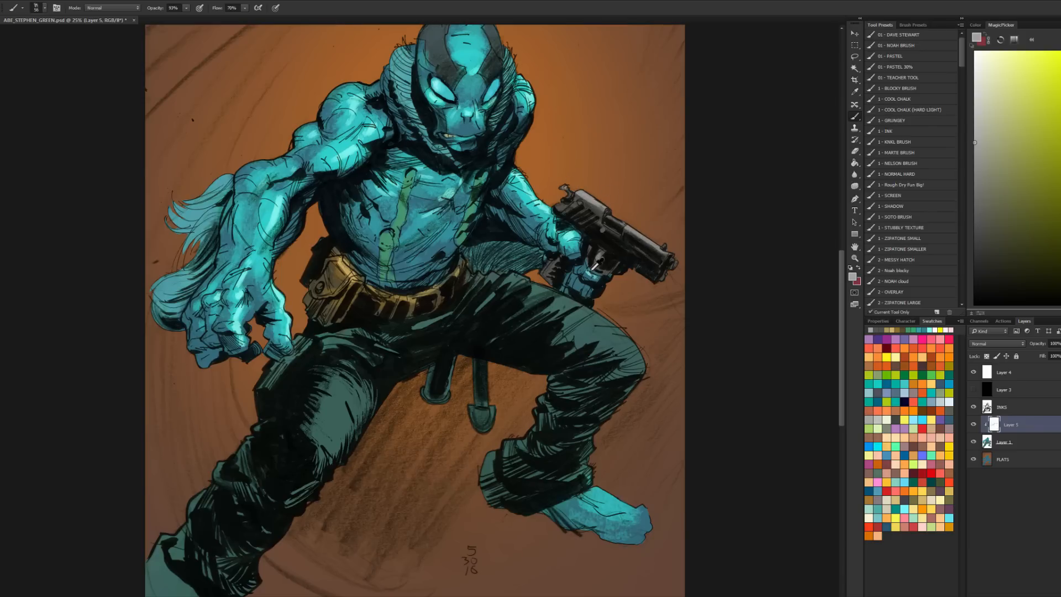
# Step: Add bright aqua highlights around the pistol's trigger and grip, using tones sampled from that area
pyautogui.keyDown('alt'); pyautogui.click(599, 256); pyautogui.keyUp('alt')
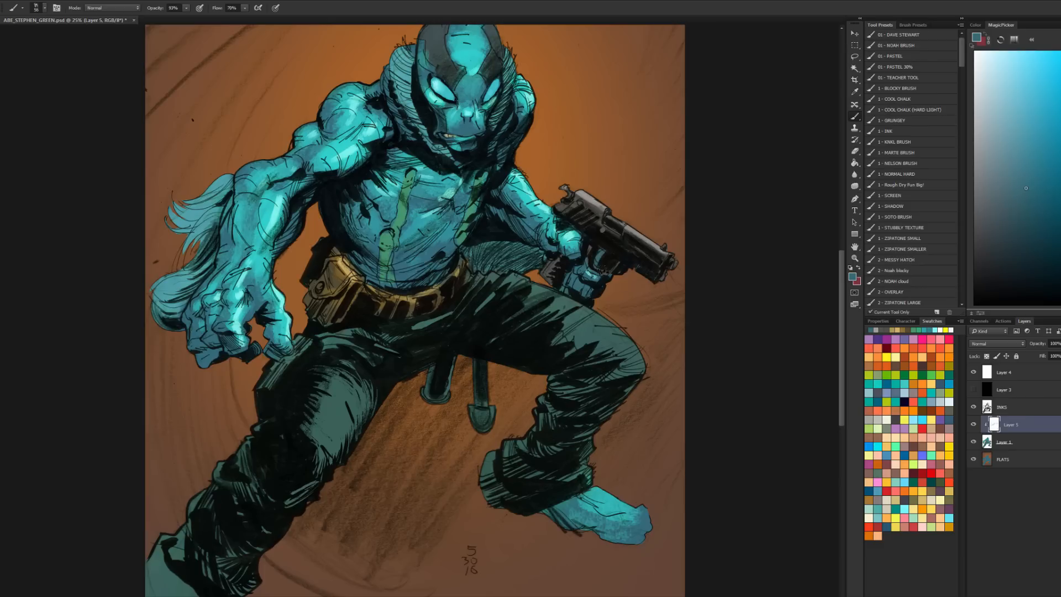
pyautogui.keyDown('alt'); pyautogui.click(596, 253); pyautogui.keyUp('alt')
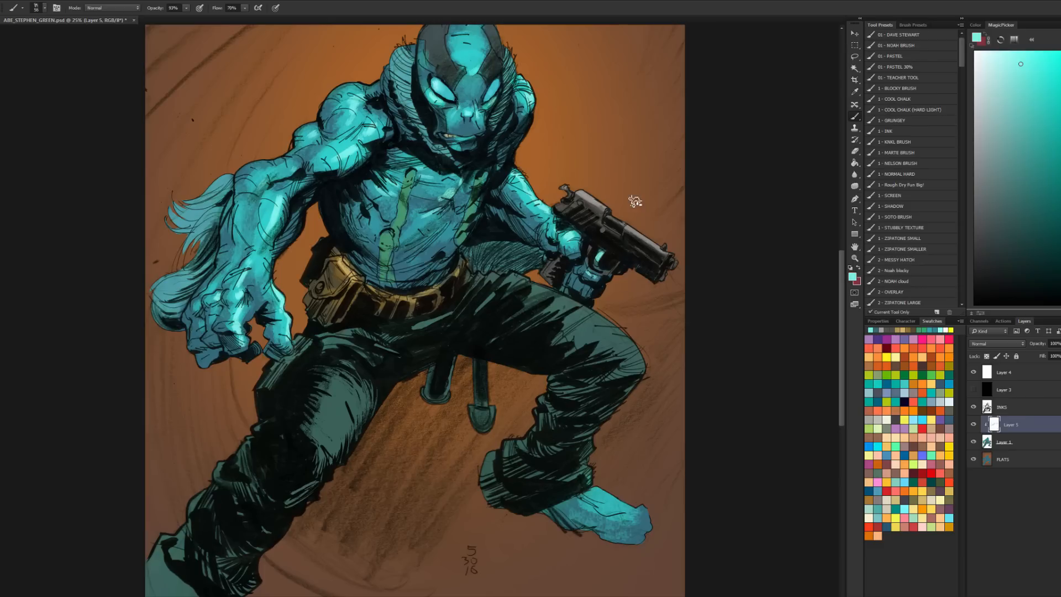
pyautogui.click(855, 258)
pyautogui.keyDown('alt'); pyautogui.click(772, 298); pyautogui.keyUp('alt')
pyautogui.keyDown('alt'); pyautogui.click(772, 299); pyautogui.keyUp('alt')
pyautogui.keyDown('alt'); pyautogui.click(772, 298); pyautogui.keyUp('alt')
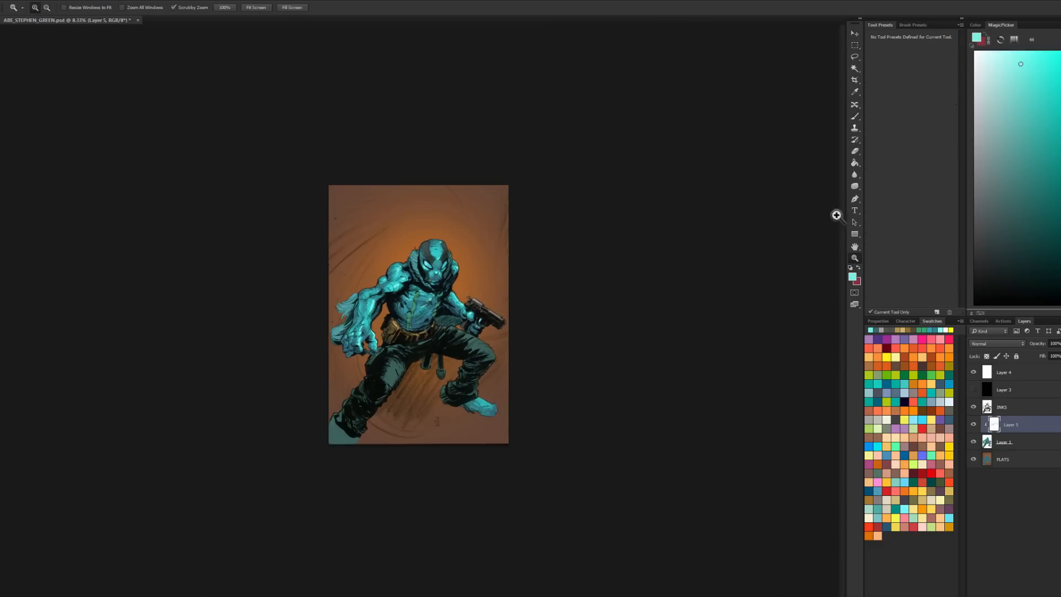
# Step: Paint brighter teal highlights on the trousers' thighs, knees and lower legs
pyautogui.click(441, 340)
pyautogui.click(441, 340)
pyautogui.click(441, 340)
pyautogui.press('b')
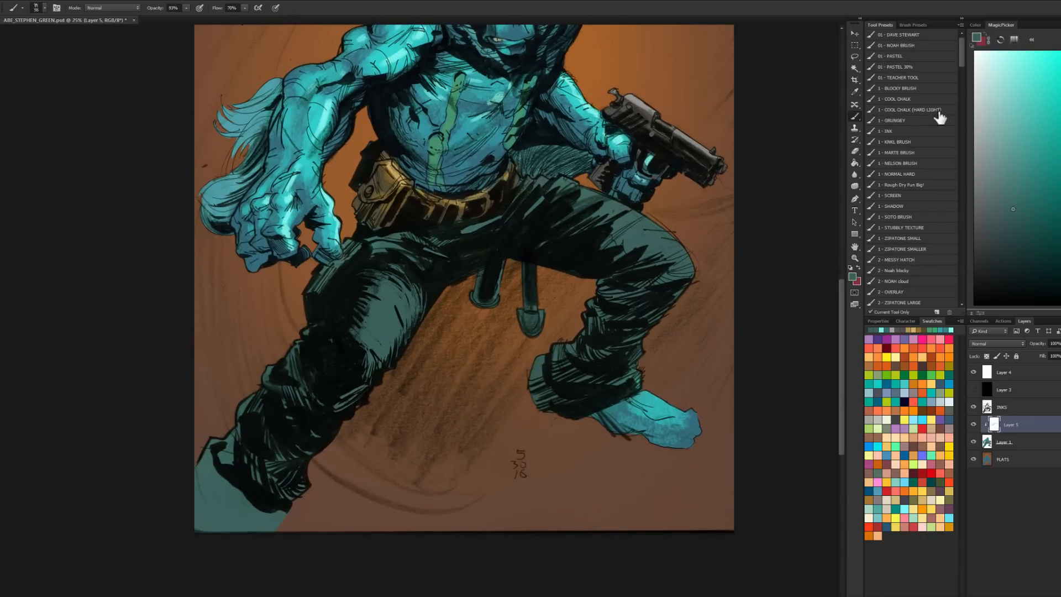
pyautogui.click(1029, 148)
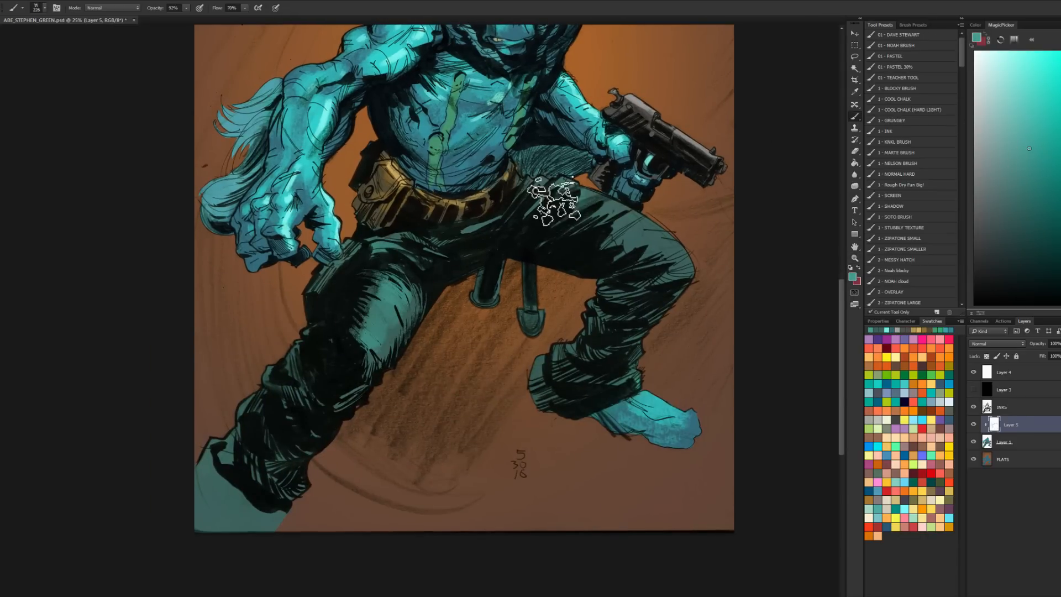
pyautogui.moveTo(640, 218)
pyautogui.mouseDown()
pyautogui.moveTo(630, 239)
pyautogui.moveTo(668, 248)
pyautogui.moveTo(684, 282)
pyautogui.mouseUp()
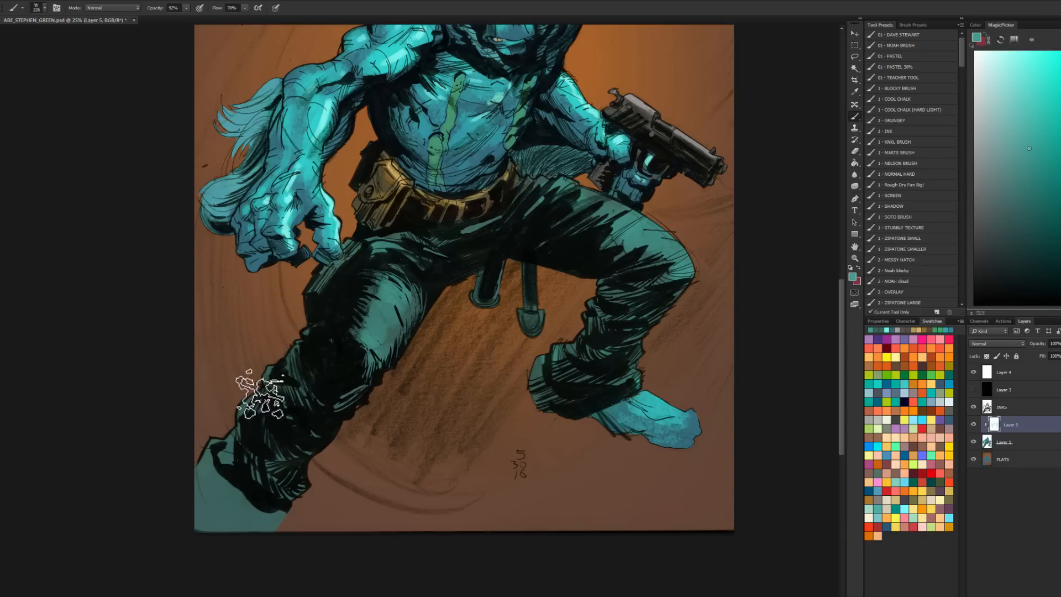
pyautogui.click(855, 258)
pyautogui.moveTo(718, 363); pyautogui.dragTo(663, 310)
pyautogui.moveTo(428, 363); pyautogui.dragTo(439, 366)
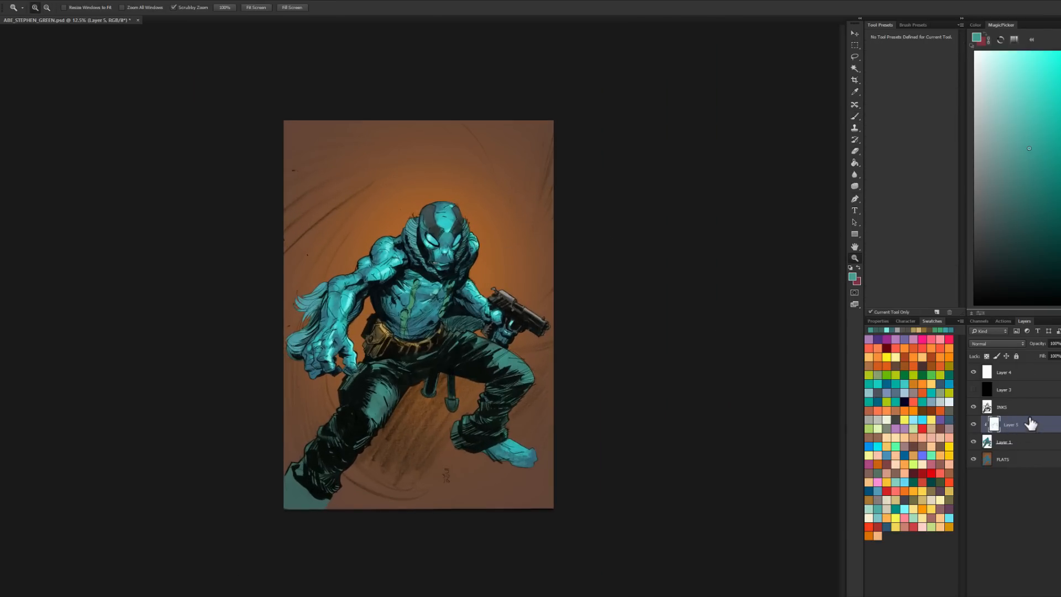
# Step: Add a new layer directly above Layer 5 and keep it active
pyautogui.hotkey('ctrl', 'shift', 'alt', 'n')
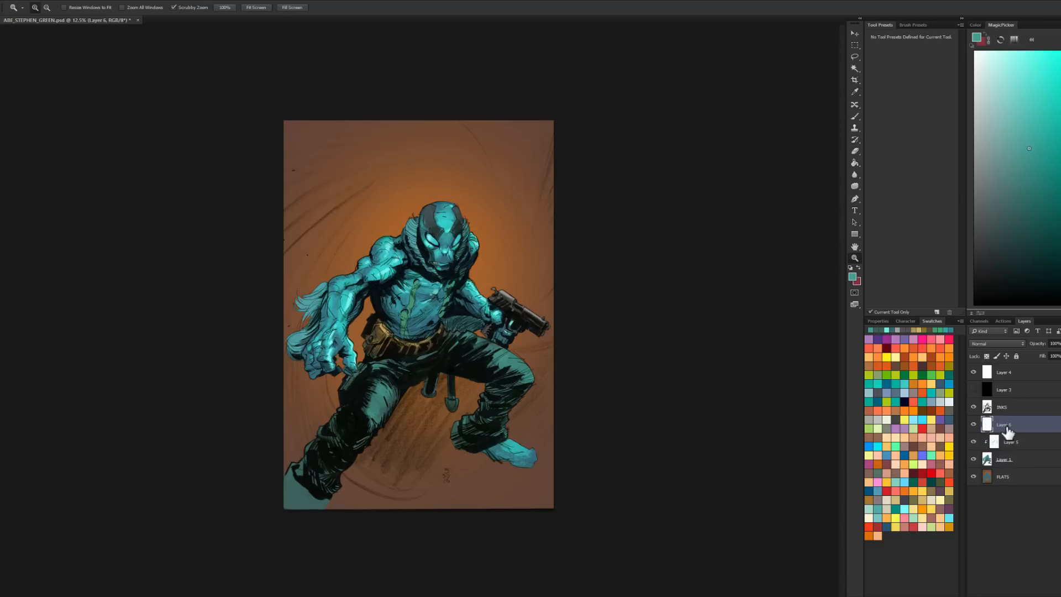
pyautogui.click(1019, 461)
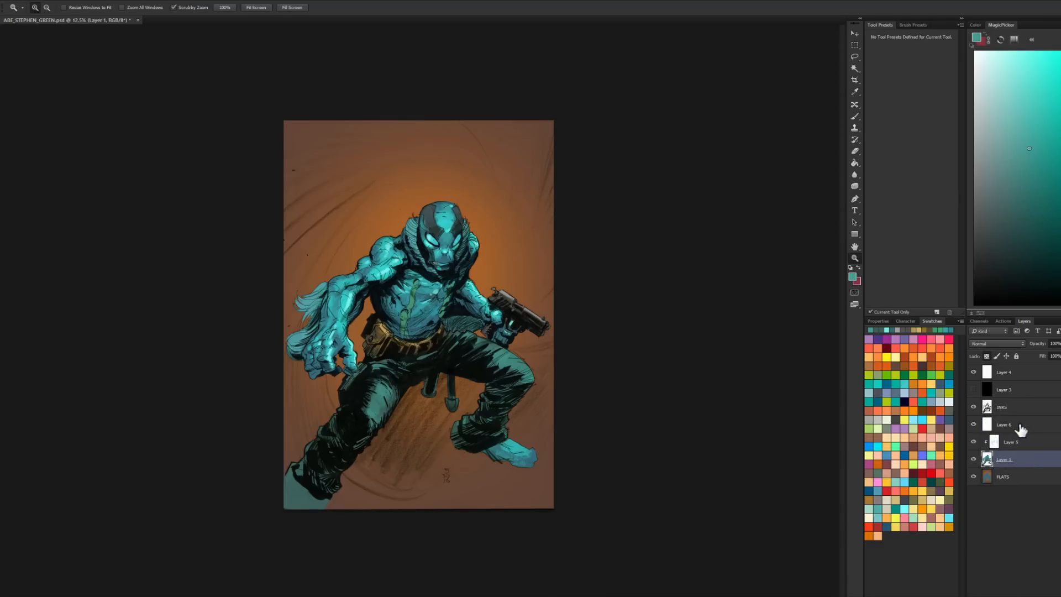
pyautogui.click(1020, 429)
pyautogui.keyDown('alt'); pyautogui.click(1024, 433); pyautogui.keyUp('alt')
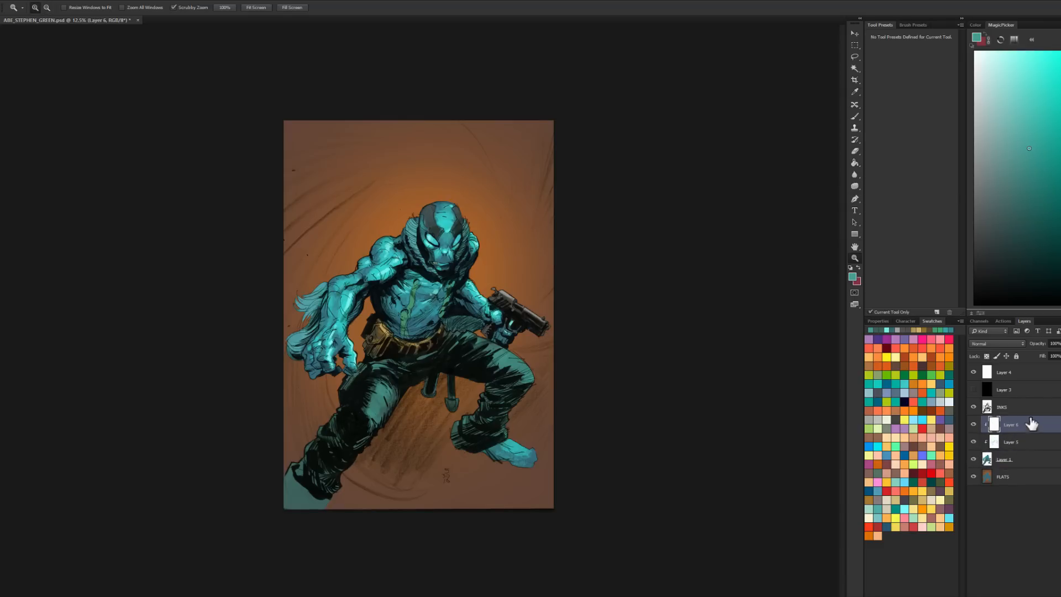
pyautogui.press('b')
pyautogui.click(1004, 81)
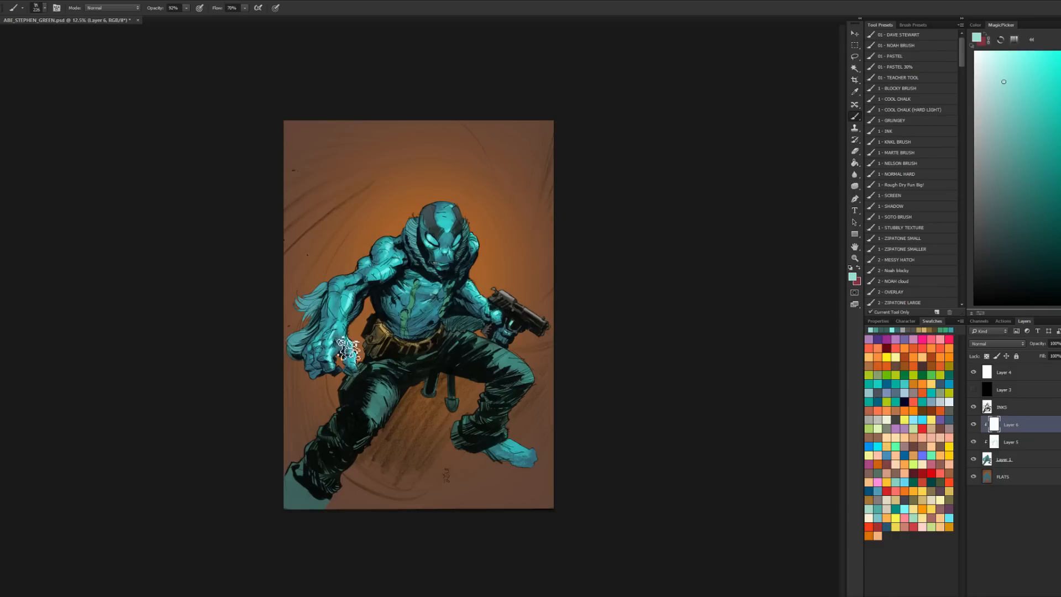
pyautogui.moveTo(515, 178); pyautogui.dragTo(323, 370)
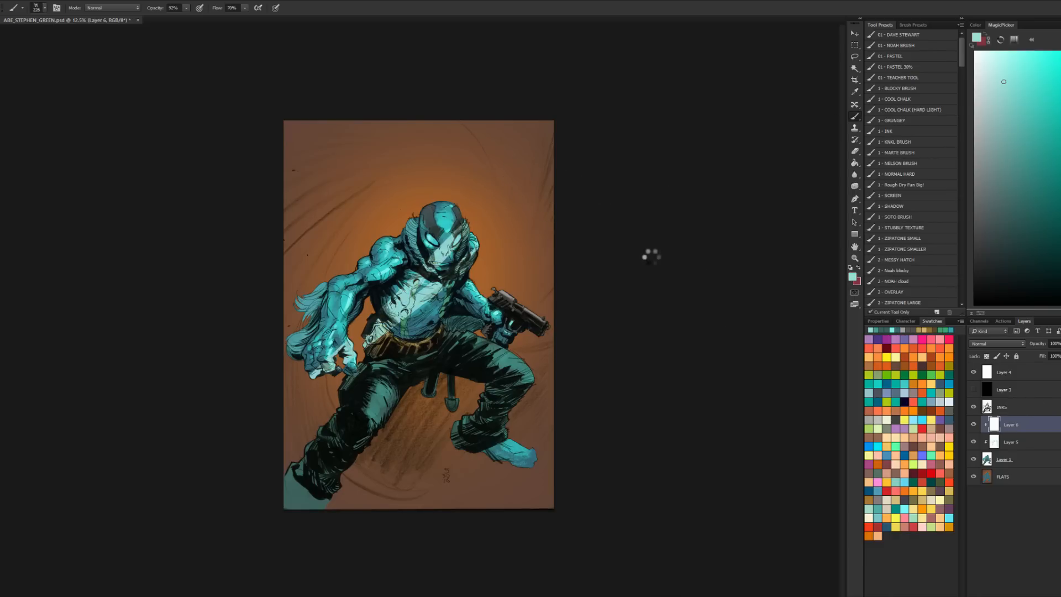
pyautogui.hotkey('ctrl', 'alt', 'z')
# Step: Clip Layer 6 to the layers below and choose a saturated reddish brown based on a tone sampled from the background
pyautogui.press('l')
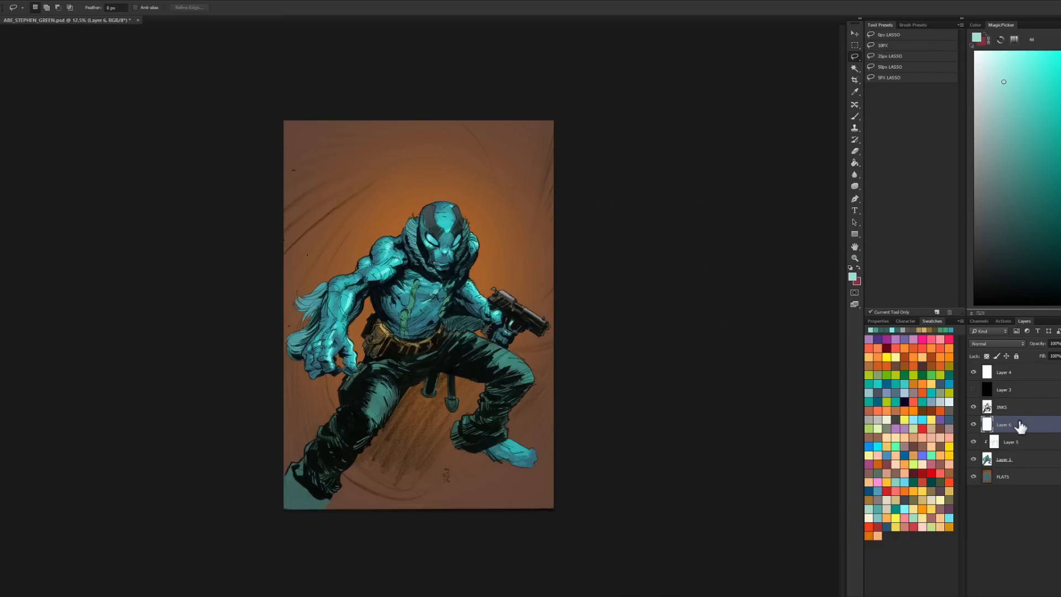
pyautogui.hotkey('ctrl', 'alt', 'g')
pyautogui.press('b')
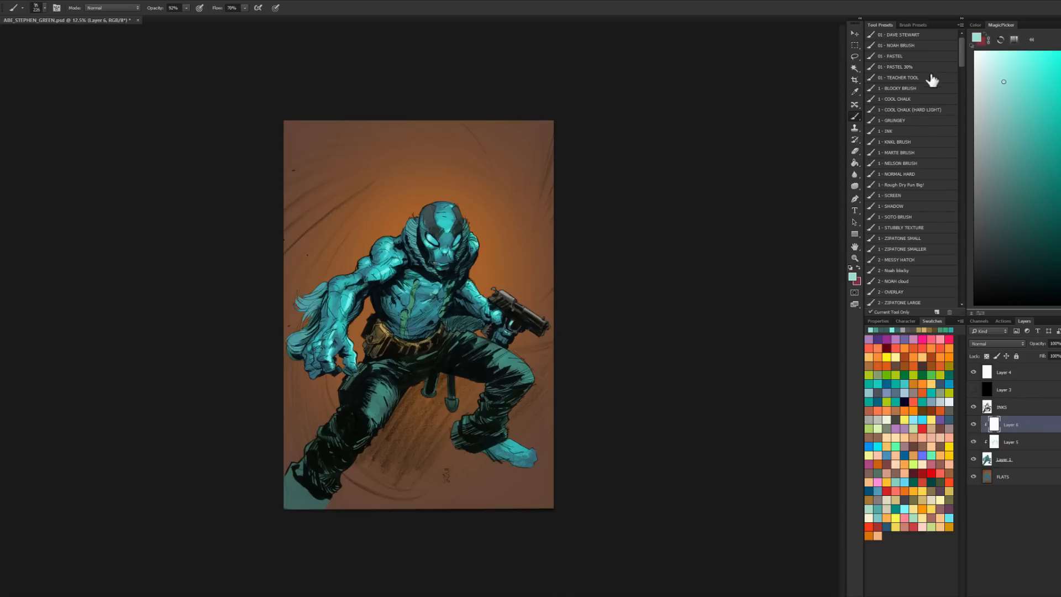
pyautogui.keyDown('alt'); pyautogui.click(504, 126); pyautogui.keyUp('alt')
pyautogui.moveTo(1046, 184)
pyautogui.mouseDown()
pyautogui.moveTo(1050, 158)
pyautogui.moveTo(1043, 189)
pyautogui.mouseUp()
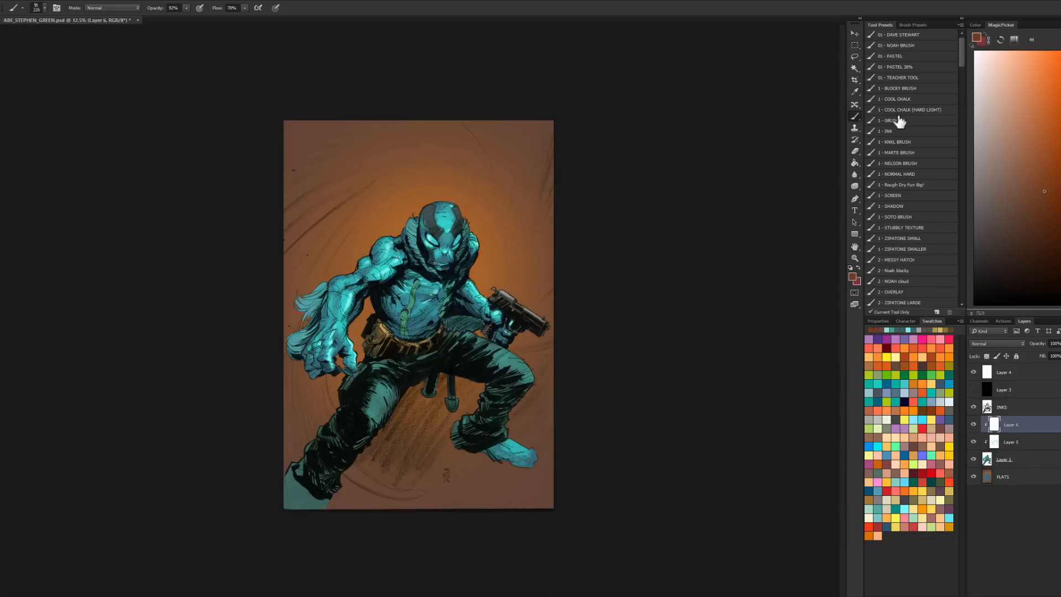
pyautogui.click(124, 8)
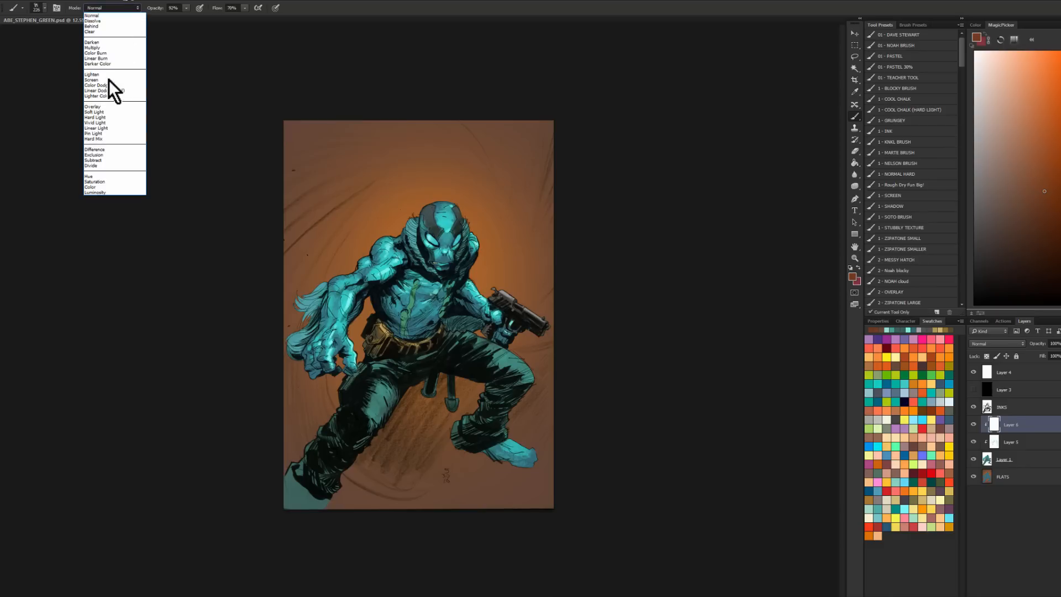
pyautogui.click(110, 48)
pyautogui.click(186, 7)
pyautogui.moveTo(160, 24); pyautogui.dragTo(161, 24)
pyautogui.click(576, 138)
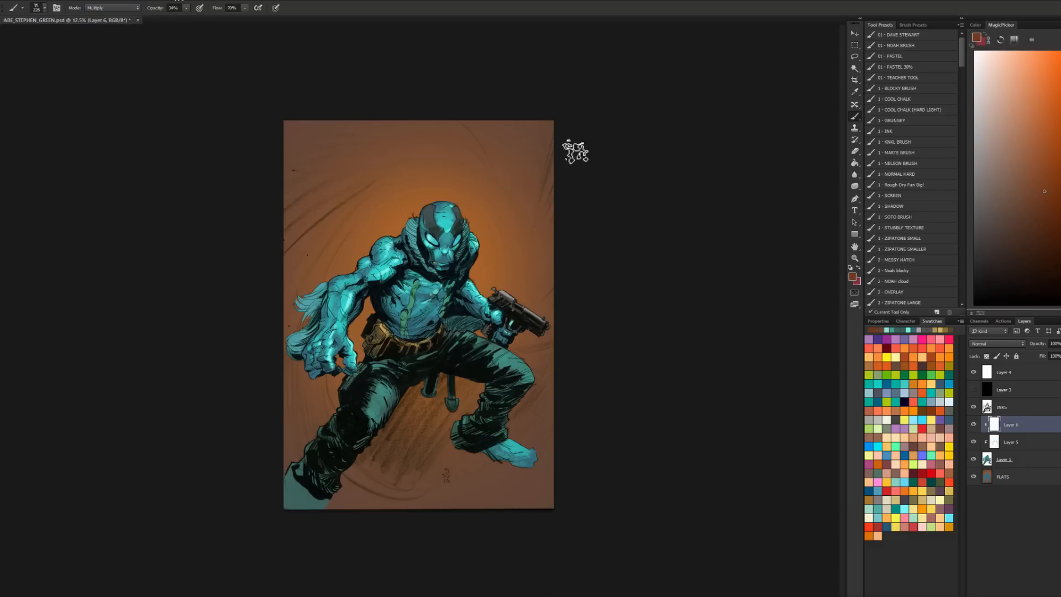
# Step: Tint the legs, feet and lowered hand reddish brown with a very large 1 - SOTO BRUSH
pyautogui.click(915, 217)
pyautogui.moveTo(404, 373)
pyautogui.keyDown('alt'); pyautogui.mouseDown()
pyautogui.moveTo(471, 367)
pyautogui.moveTo(371, 405)
pyautogui.moveTo(368, 430)
pyautogui.mouseUp(); pyautogui.keyUp('alt')
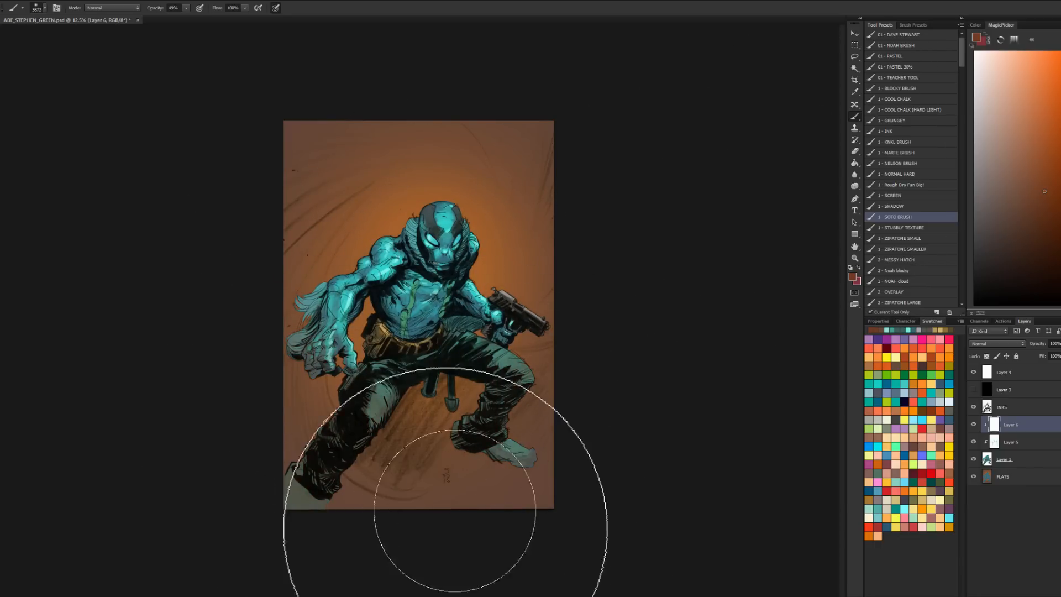
pyautogui.keyDown('alt'); pyautogui.moveTo(406, 500); pyautogui.dragTo(421, 500); pyautogui.keyUp('alt')
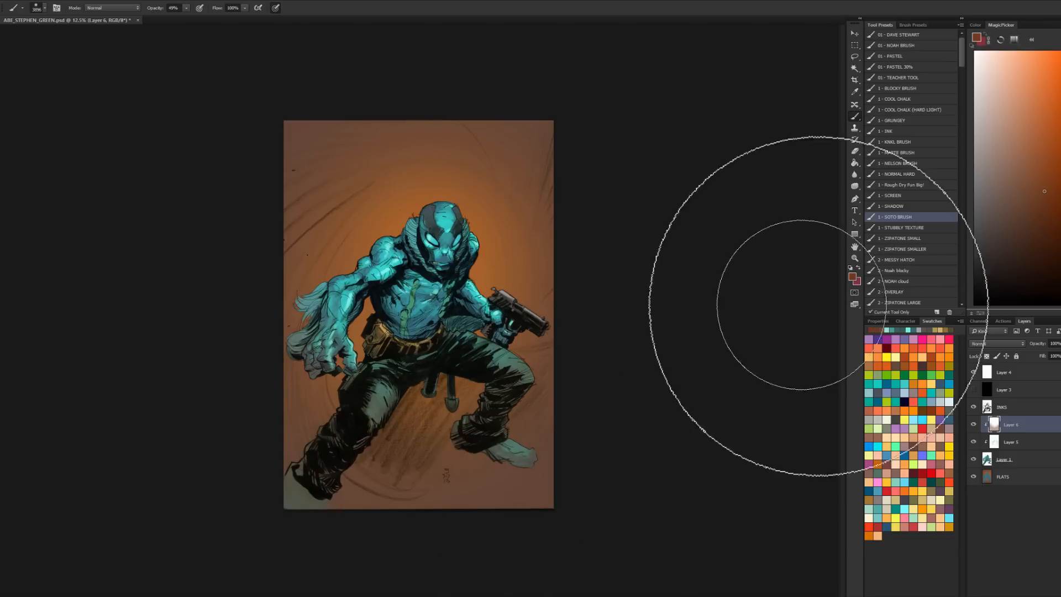
# Step: Show the grayscale check layer, Layer 3, and build up the brown tint over the lower body with large soft strokes
pyautogui.click(974, 391)
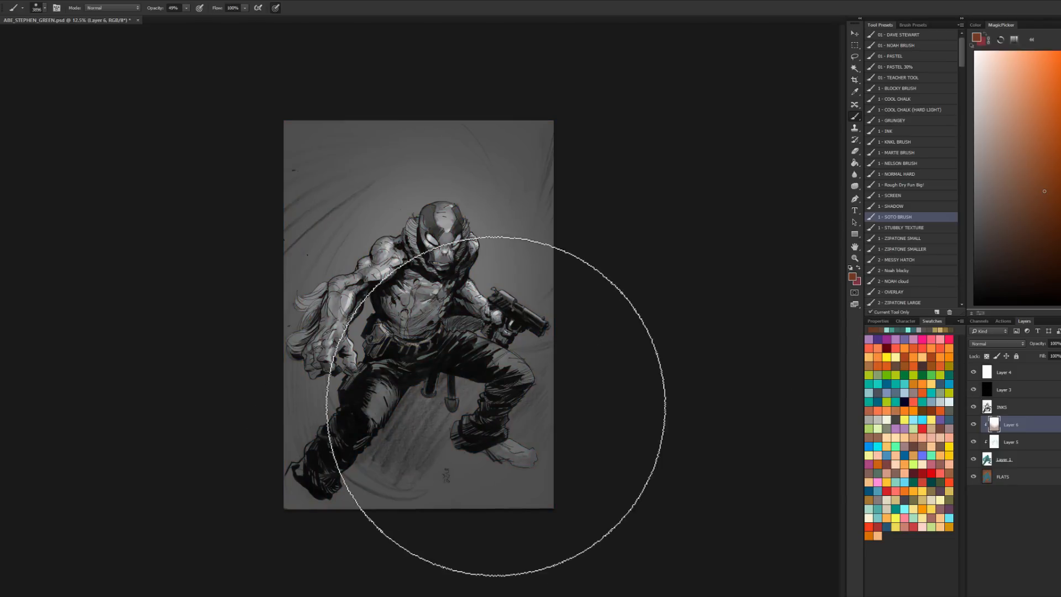
pyautogui.keyDown('alt'); pyautogui.moveTo(396, 394); pyautogui.dragTo(392, 390); pyautogui.keyUp('alt')
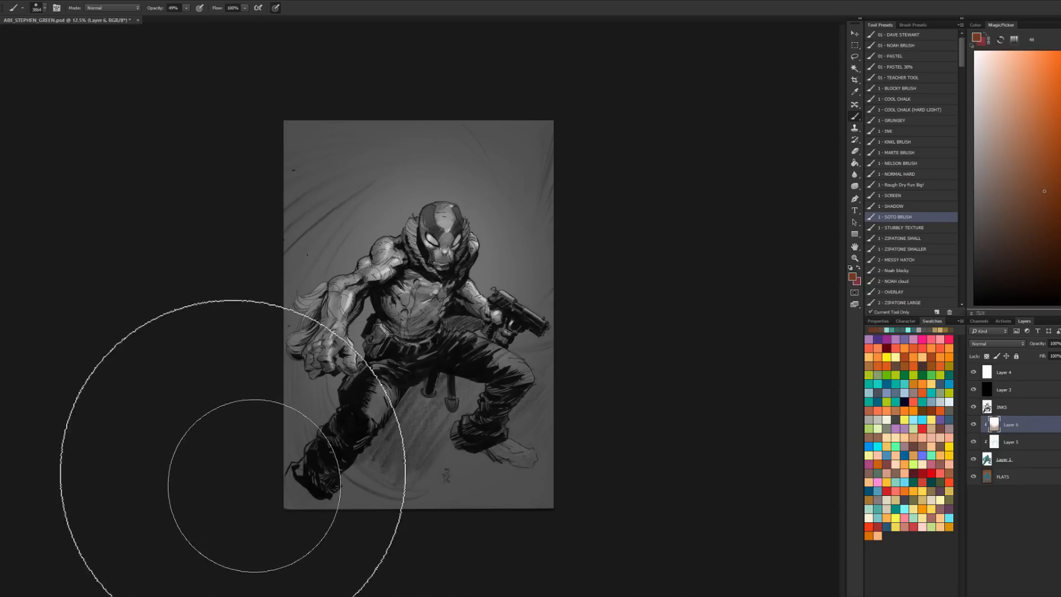
pyautogui.keyDown('alt'); pyautogui.moveTo(387, 459); pyautogui.dragTo(354, 449); pyautogui.keyUp('alt')
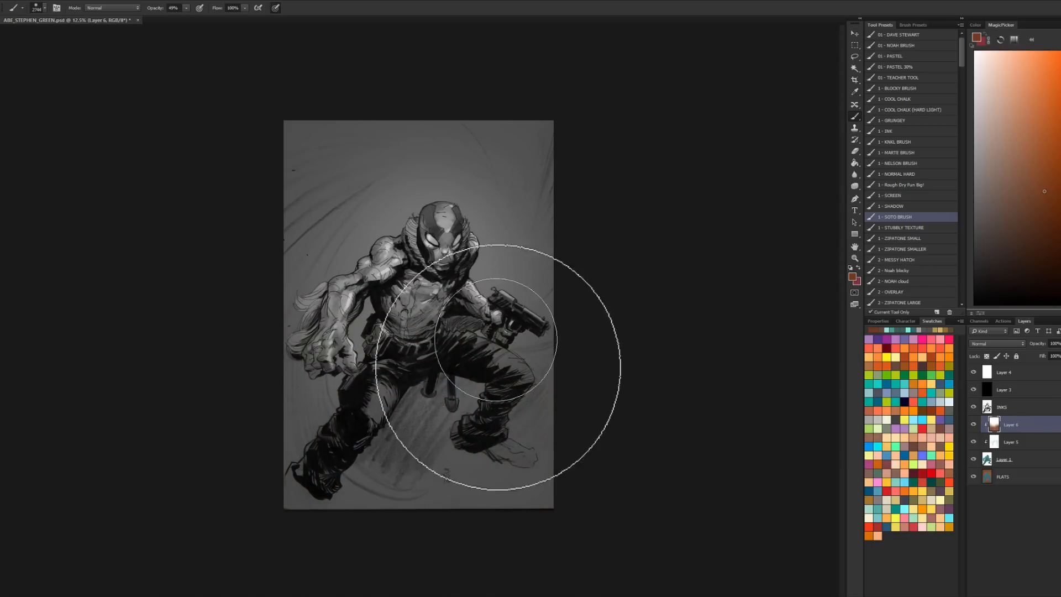
pyautogui.keyDown('alt'); pyautogui.rightClick(389, 416); pyautogui.keyUp('alt')
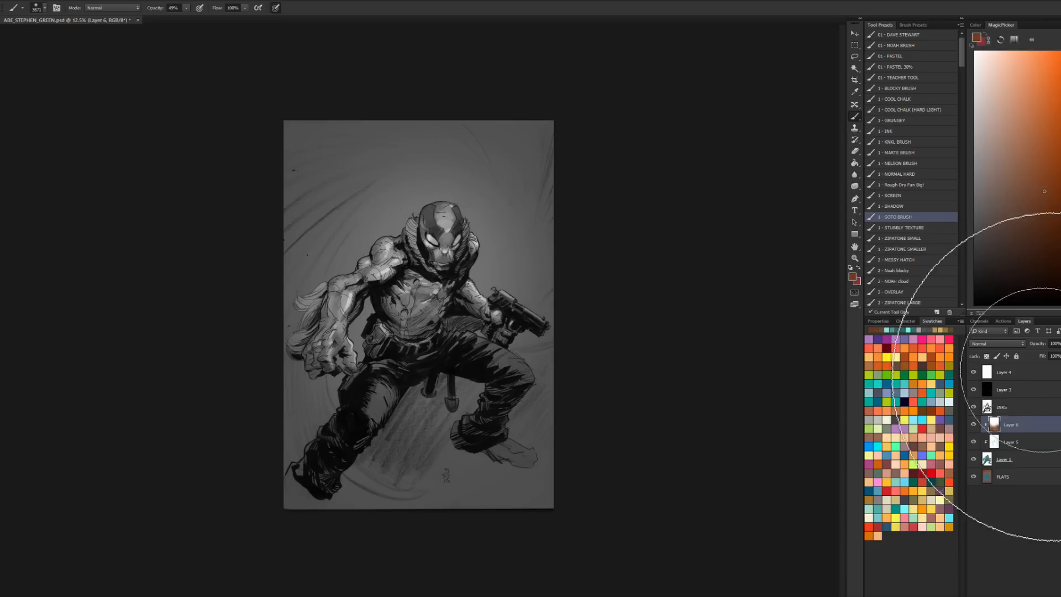
# Step: Hide the grayscale check layer, Layer 3, and lower Layer 6's opacity to soften the brown tint
pyautogui.press('l')
pyautogui.click(974, 390)
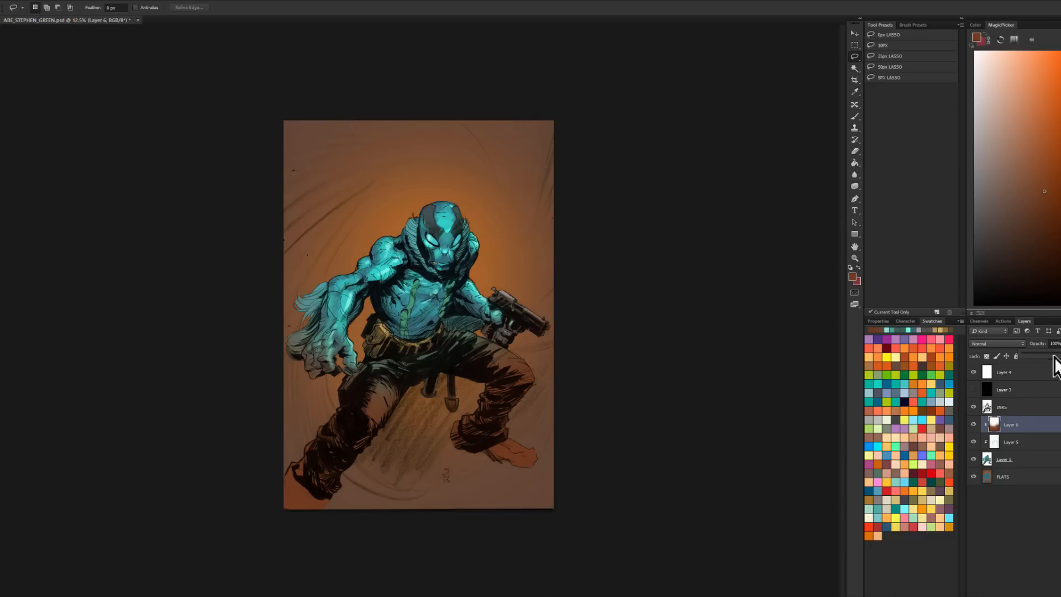
pyautogui.moveTo(1052, 357); pyautogui.dragTo(1051, 356)
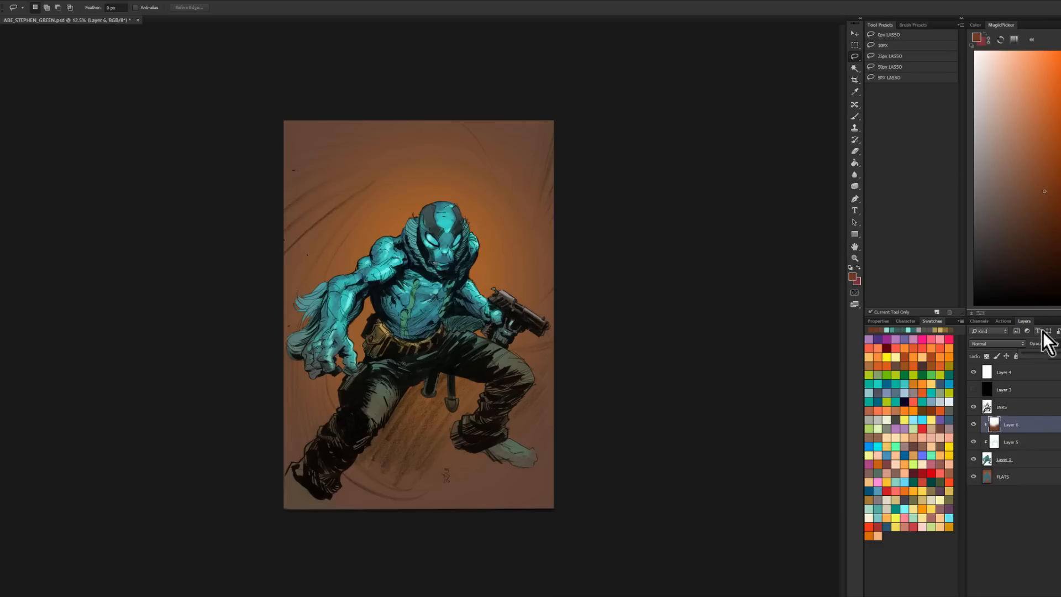
pyautogui.click(1051, 354)
# Step: Examine the softened brown tint on the figure both close up and across the whole page
pyautogui.press('z')
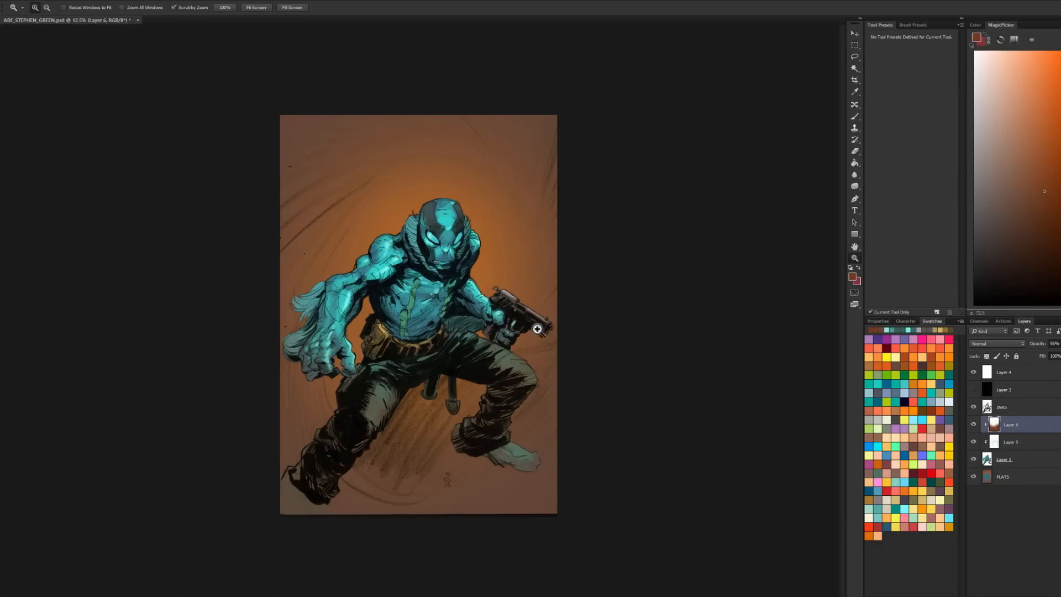
pyautogui.hotkey('ctrl', '+')
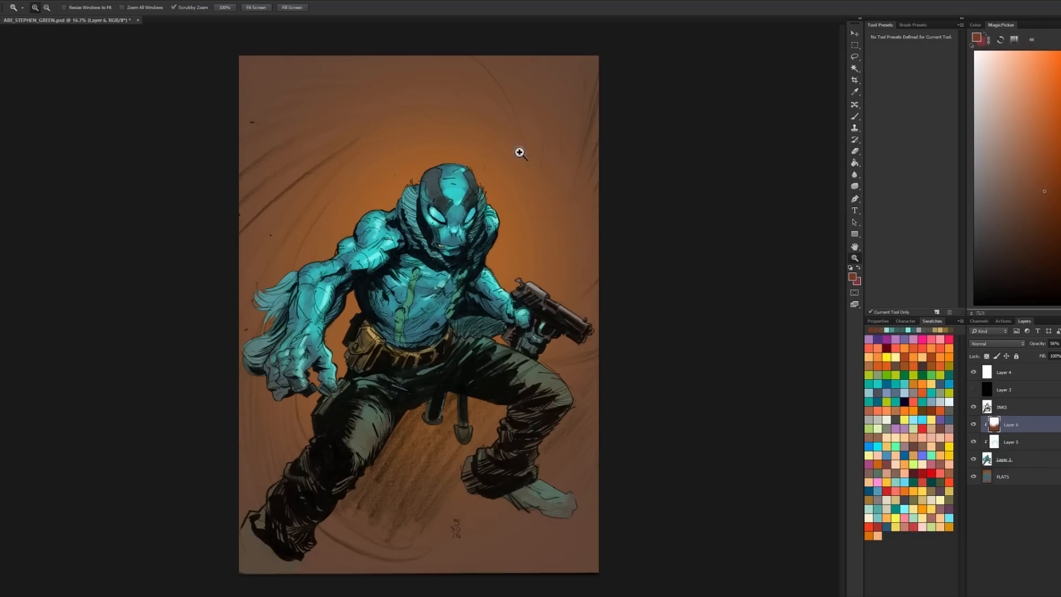
pyautogui.click(437, 266)
pyautogui.click(441, 281)
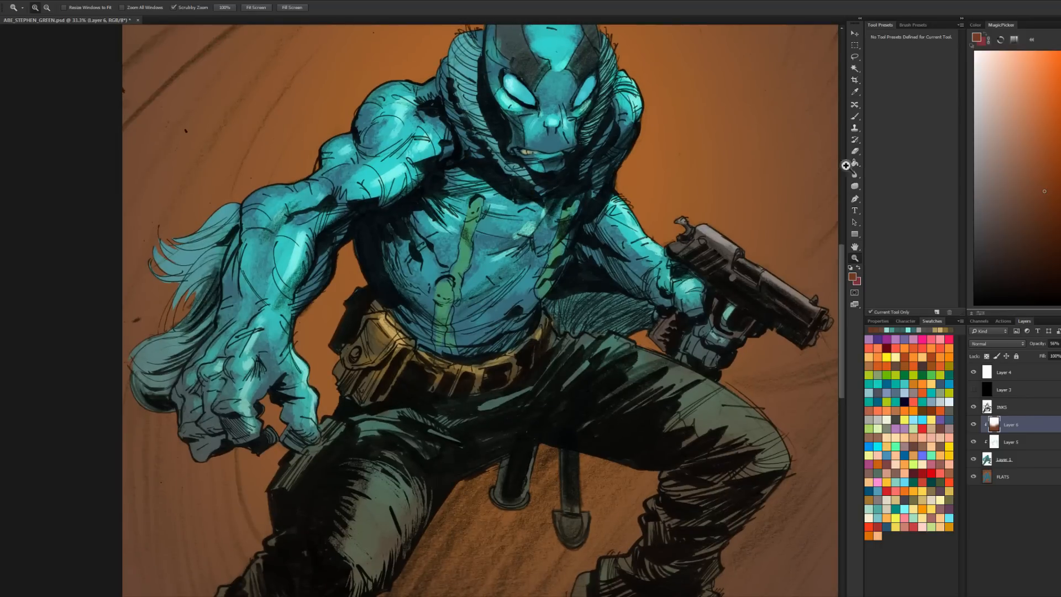
pyautogui.keyDown('alt'); pyautogui.click(747, 313); pyautogui.keyUp('alt')
pyautogui.keyDown('alt'); pyautogui.click(747, 313); pyautogui.keyUp('alt')
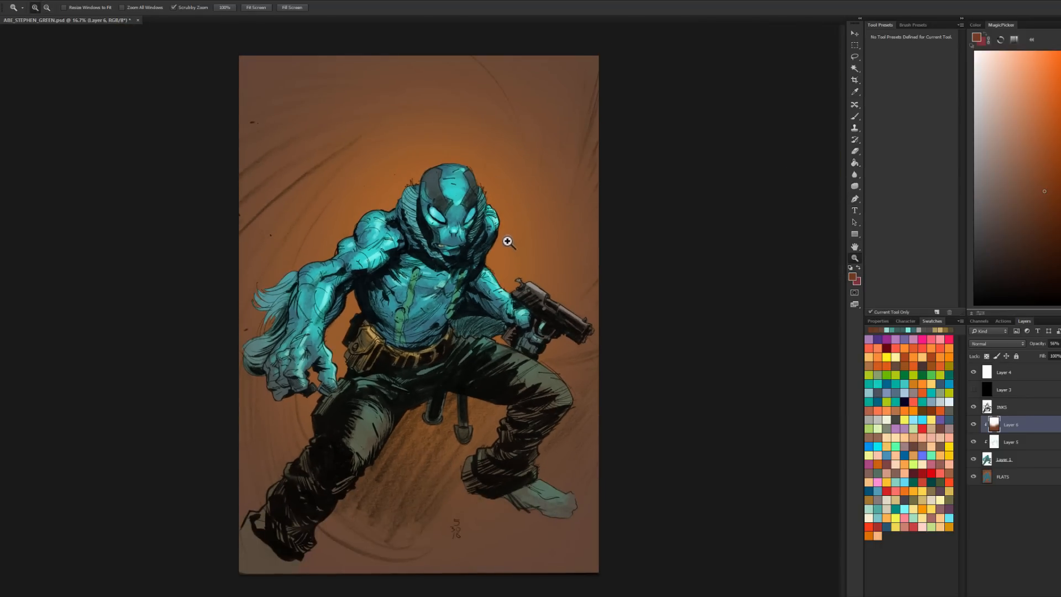
pyautogui.press('l')
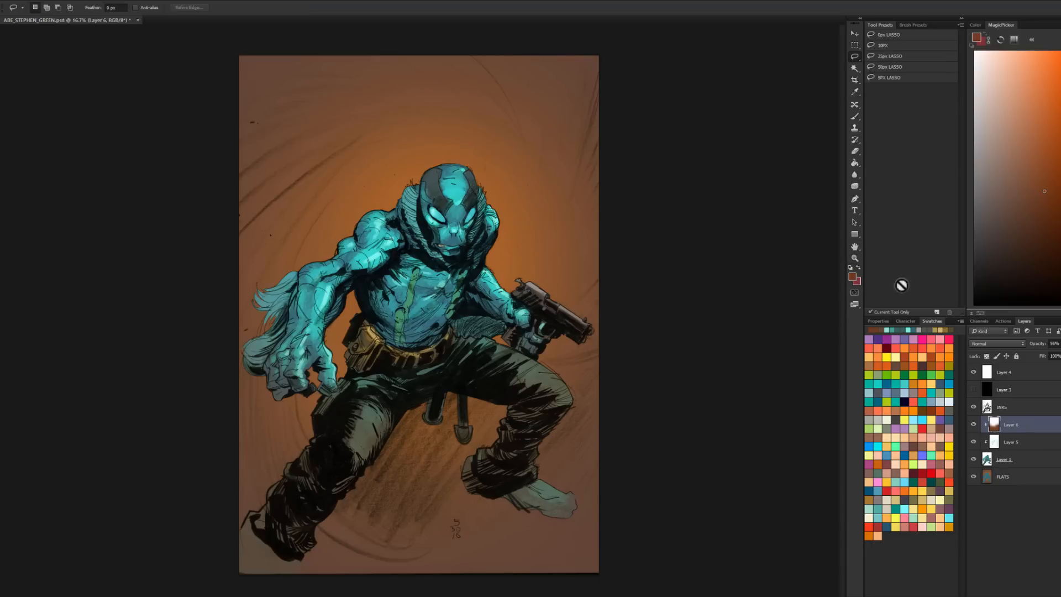
# Step: Select the empty background area around the figure with the Magic Wand and make FLATS the active layer
pyautogui.click(991, 478)
pyautogui.press('w')
pyautogui.hotkey('ctrl', 'd')
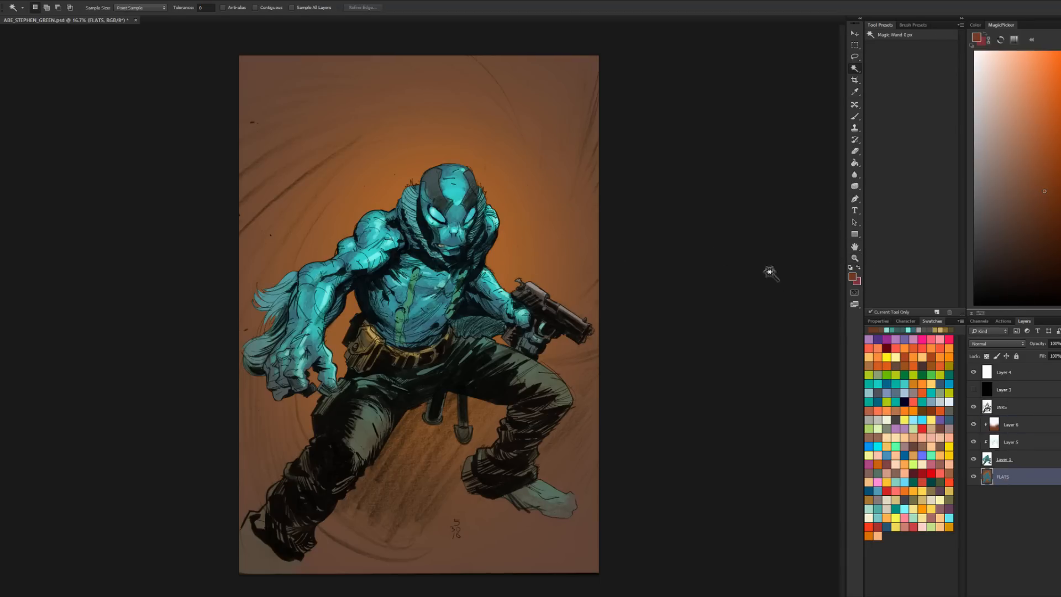
pyautogui.hotkey('ctrl', 'd')
pyautogui.click(995, 459)
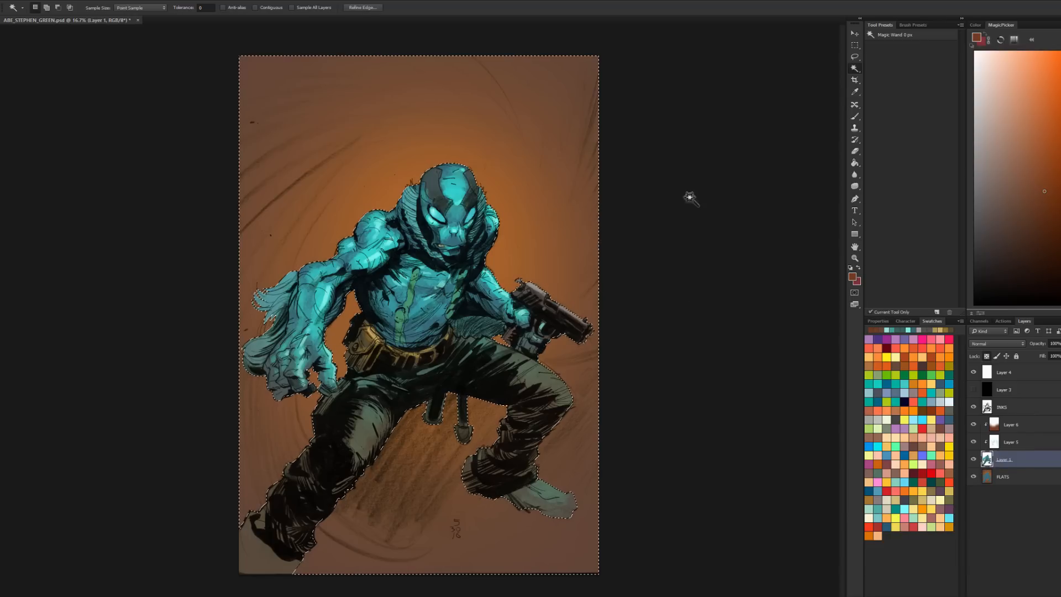
pyautogui.click(1003, 477)
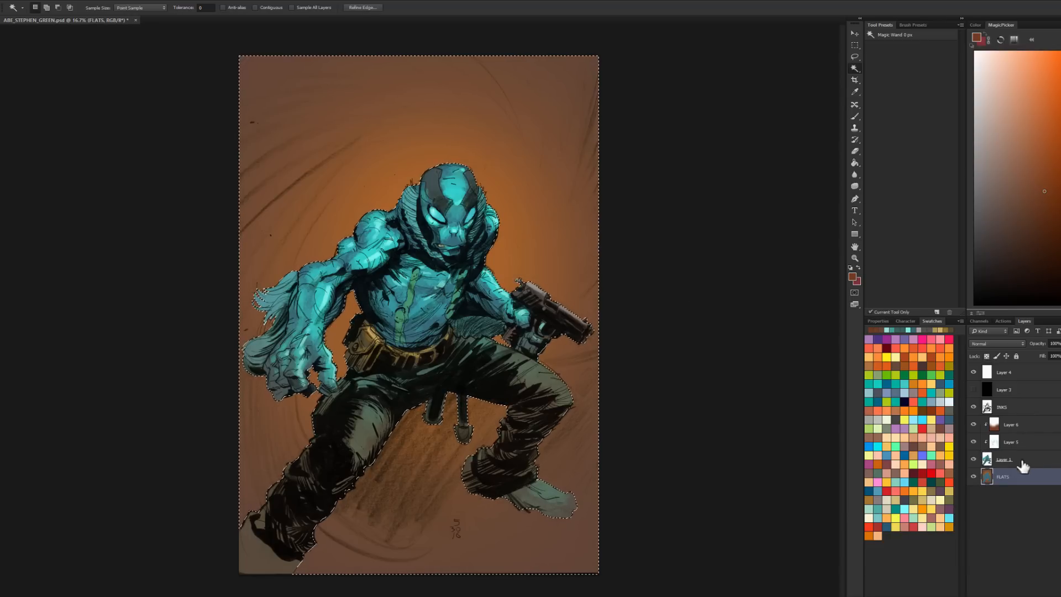
# Step: Add a new layer beneath FLATS and fill the selected background area with the current reddish brown
pyautogui.hotkey('ctrl', 'shift', 'alt', 'n')
pyautogui.moveTo(1009, 483); pyautogui.dragTo(1007, 492)
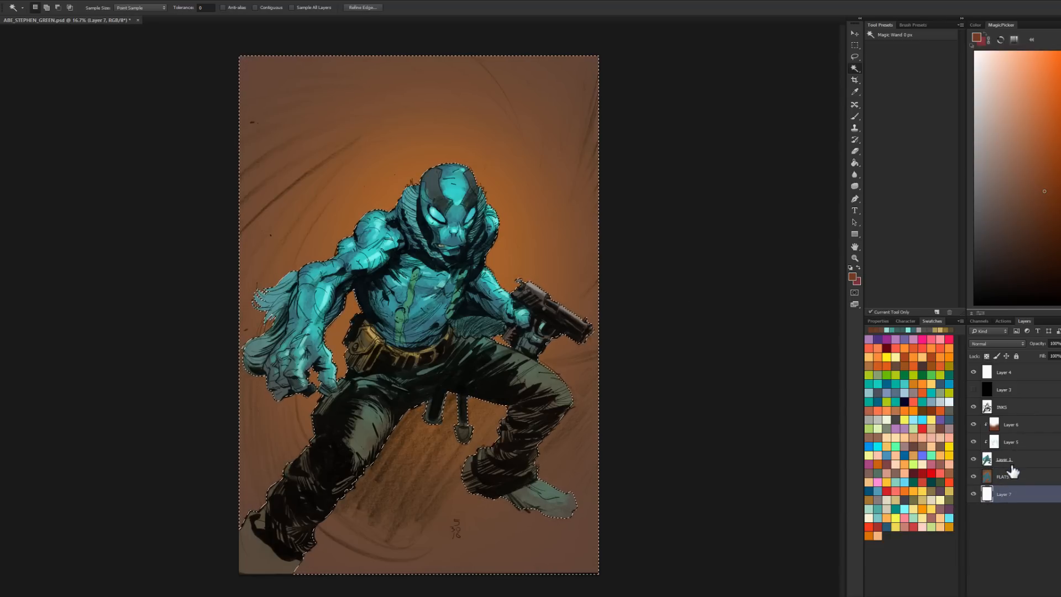
pyautogui.press('g')
pyautogui.click(584, 274)
# Step: Name the new bottom layer flats, rename the old FLATS layer bg, and clear the selection
pyautogui.press('l')
pyautogui.doubleClick(1003, 494)
pyautogui.write('flats')
pyautogui.press('Return')
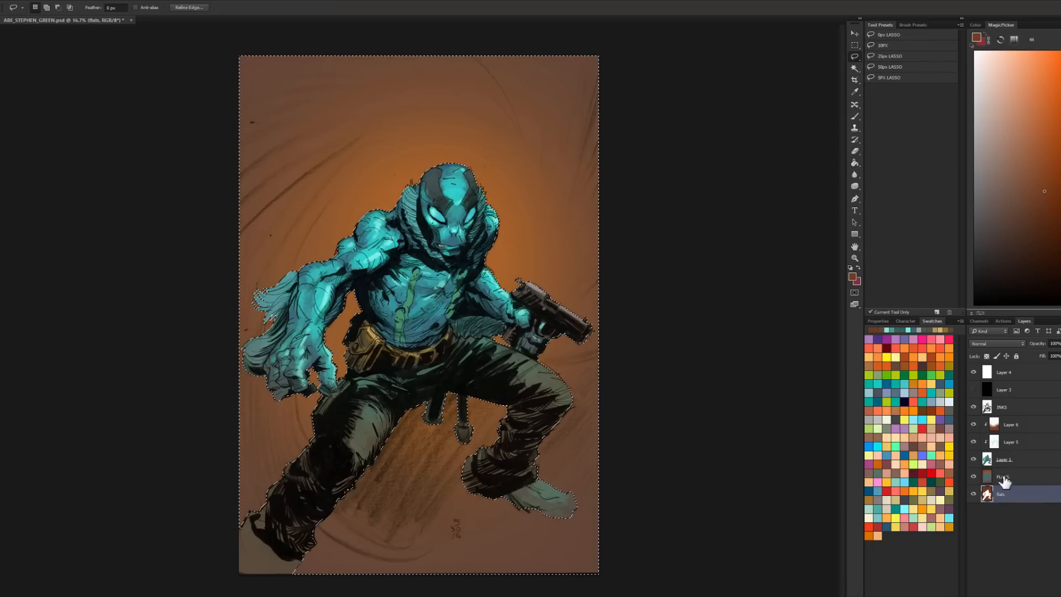
pyautogui.doubleClick(1003, 476)
pyautogui.write('bg')
pyautogui.press('Return')
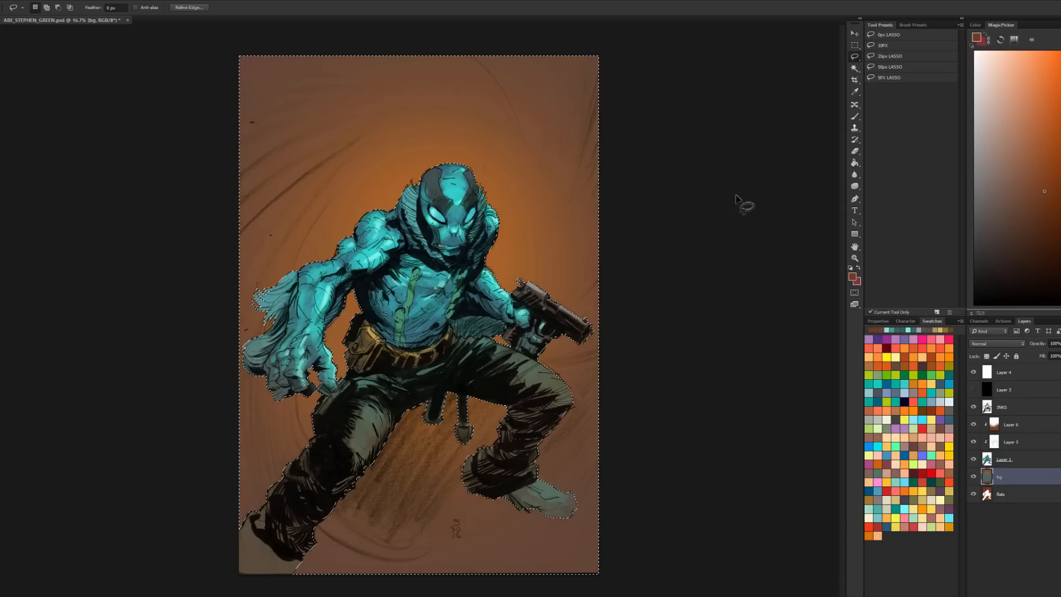
pyautogui.click(995, 496)
pyautogui.hotkey('ctrl', 'd')
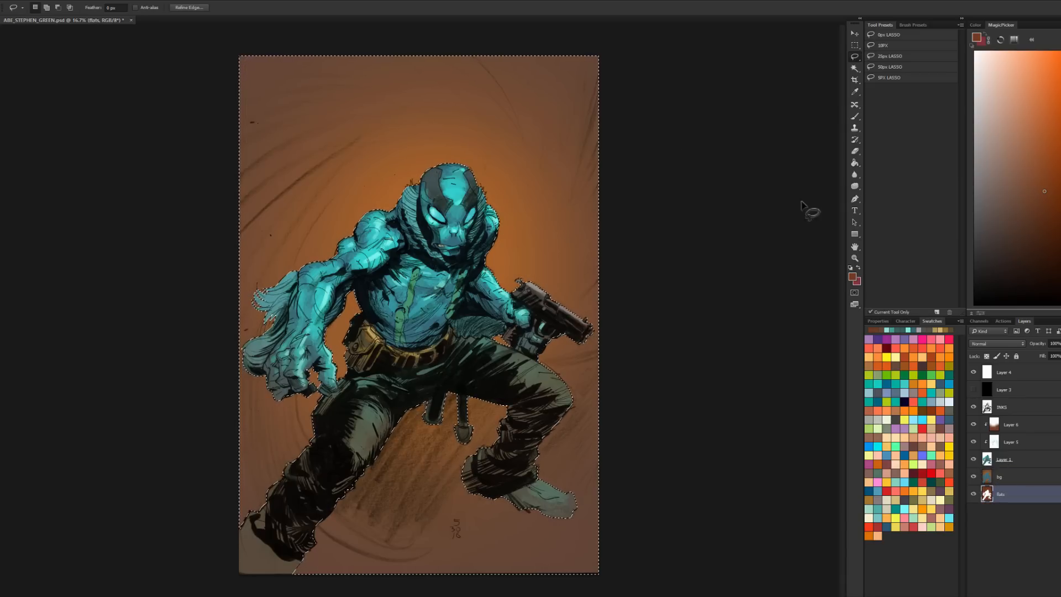
# Step: Mix a light golden orange from the background glow with the 1 - GRUNGEY brush enlarged, and activate the bg layer
pyautogui.click(855, 258)
pyautogui.keyDown('alt'); pyautogui.click(798, 299); pyautogui.keyUp('alt')
pyautogui.press('b')
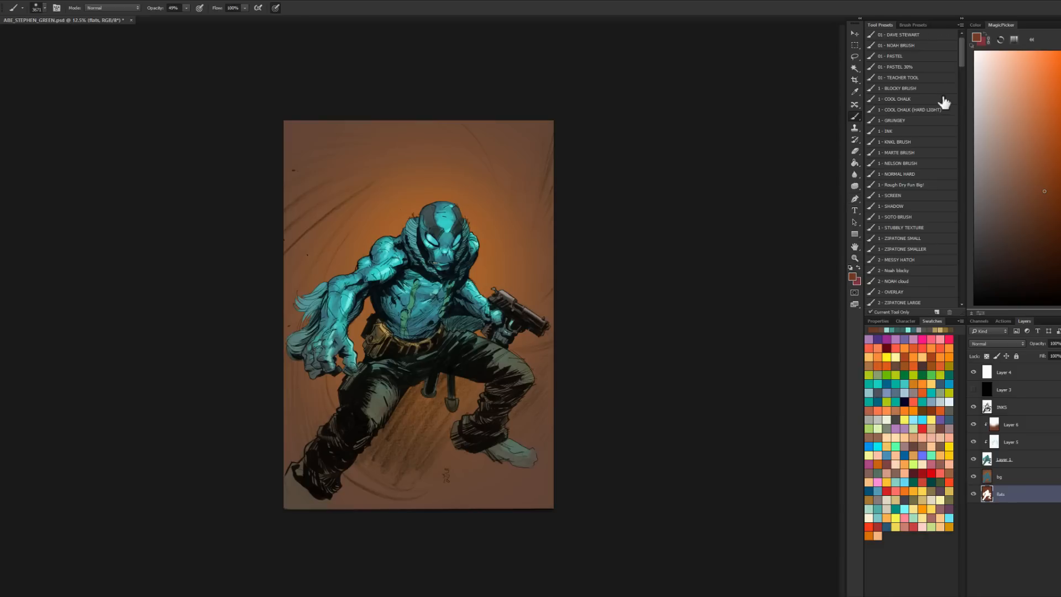
pyautogui.click(918, 120)
pyautogui.keyDown('alt'); pyautogui.click(486, 267); pyautogui.keyUp('alt')
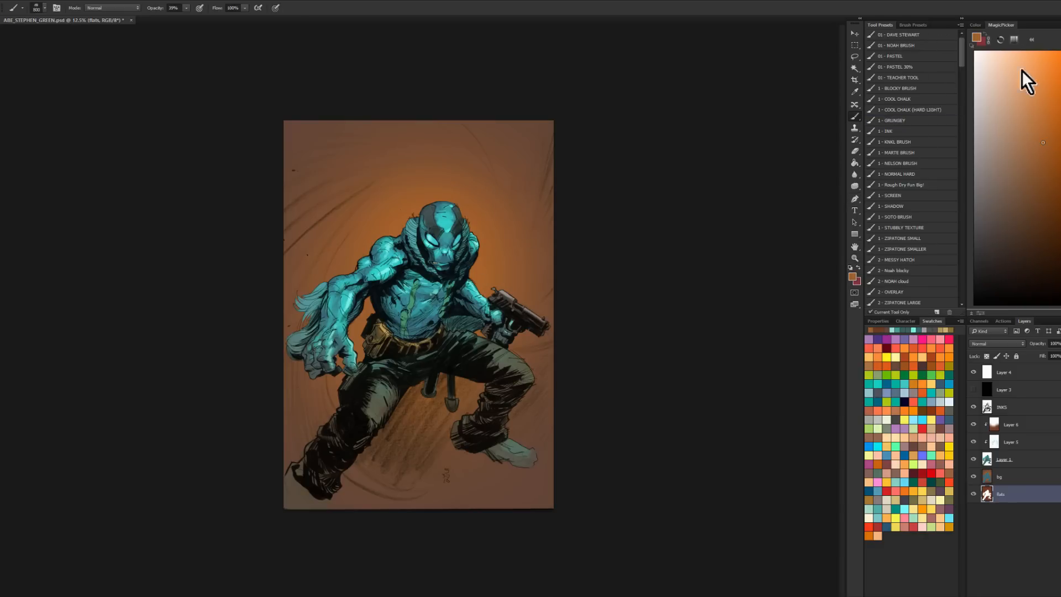
pyautogui.click(1038, 81)
pyautogui.click(1059, 276)
pyautogui.keyDown('alt'); pyautogui.rightClick(486, 309); pyautogui.keyUp('alt')
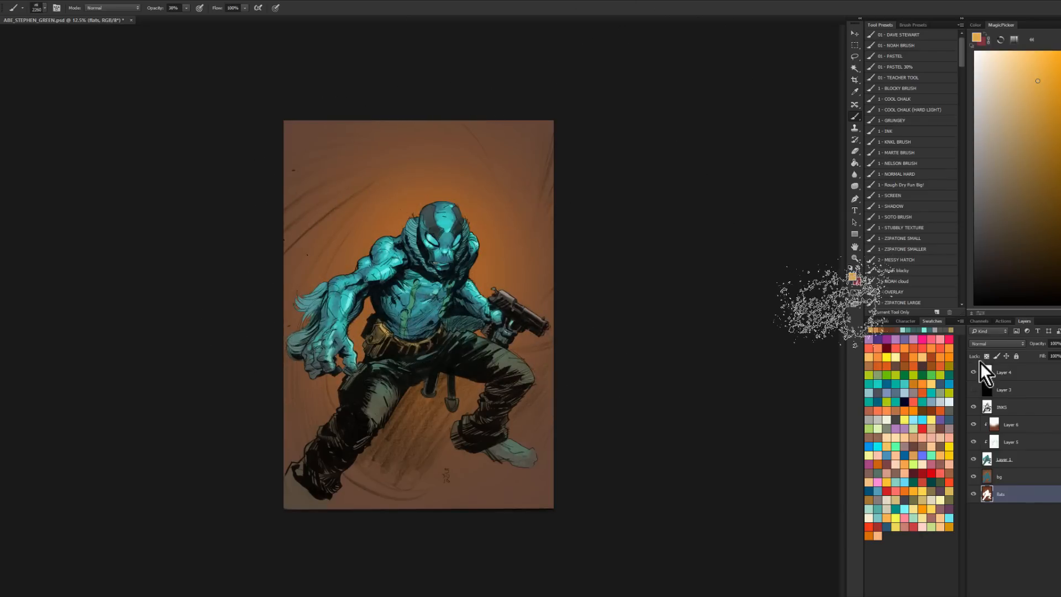
pyautogui.click(1003, 476)
# Step: Try golden texture strokes behind the figure with the 1 - GRUNGEY and 2 - MESSY HATCH brushes, undoing them
pyautogui.click(387, 221)
pyautogui.keyDown('alt'); pyautogui.rightClick(464, 265); pyautogui.keyUp('alt')
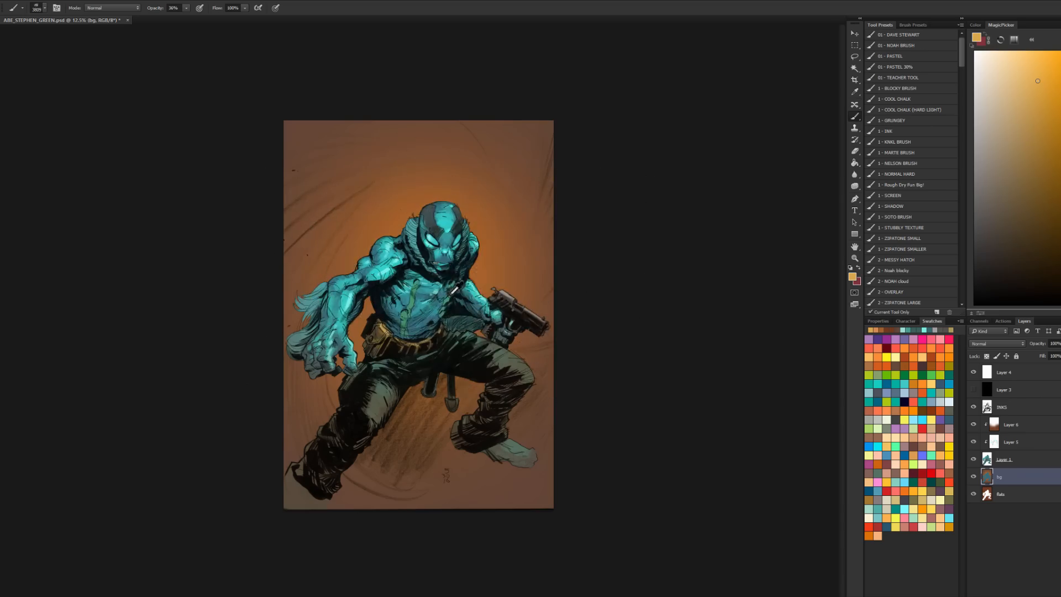
pyautogui.keyDown('alt'); pyautogui.rightClick(426, 271); pyautogui.keyUp('alt')
pyautogui.click(425, 382)
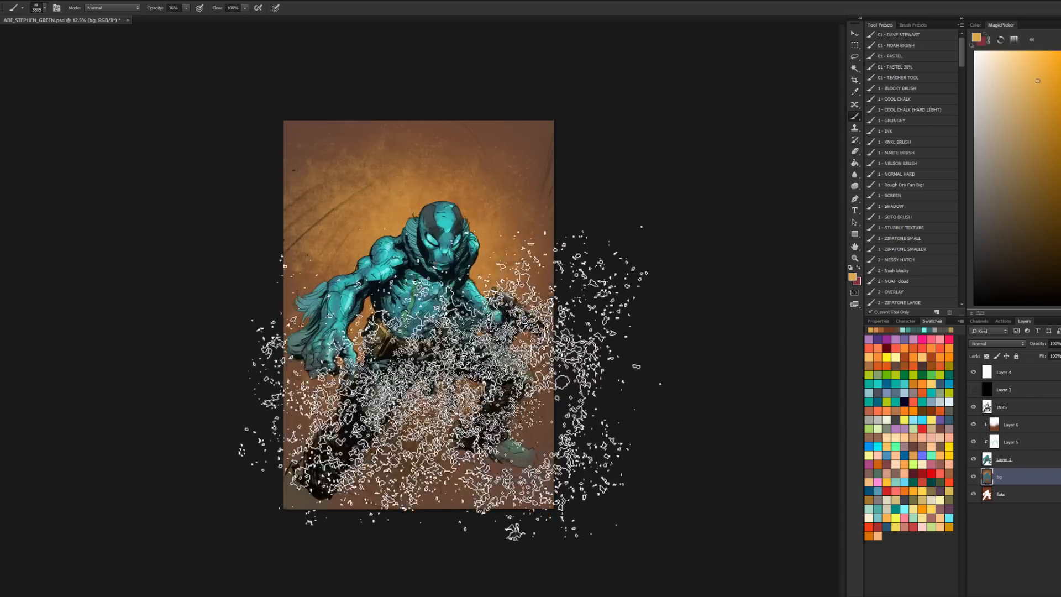
pyautogui.keyDown('alt'); pyautogui.rightClick(431, 321); pyautogui.keyUp('alt')
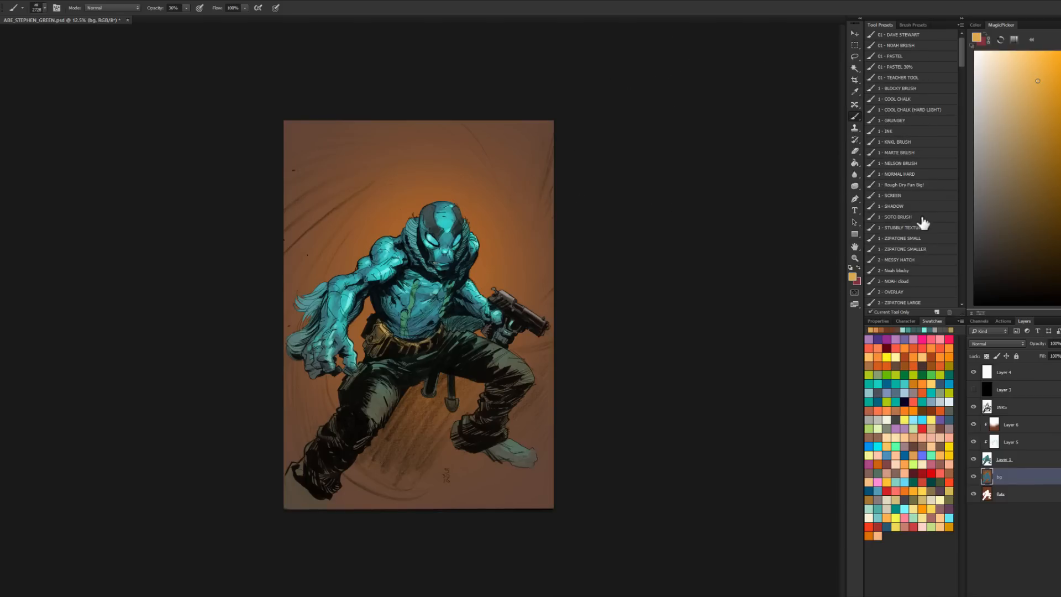
pyautogui.click(912, 261)
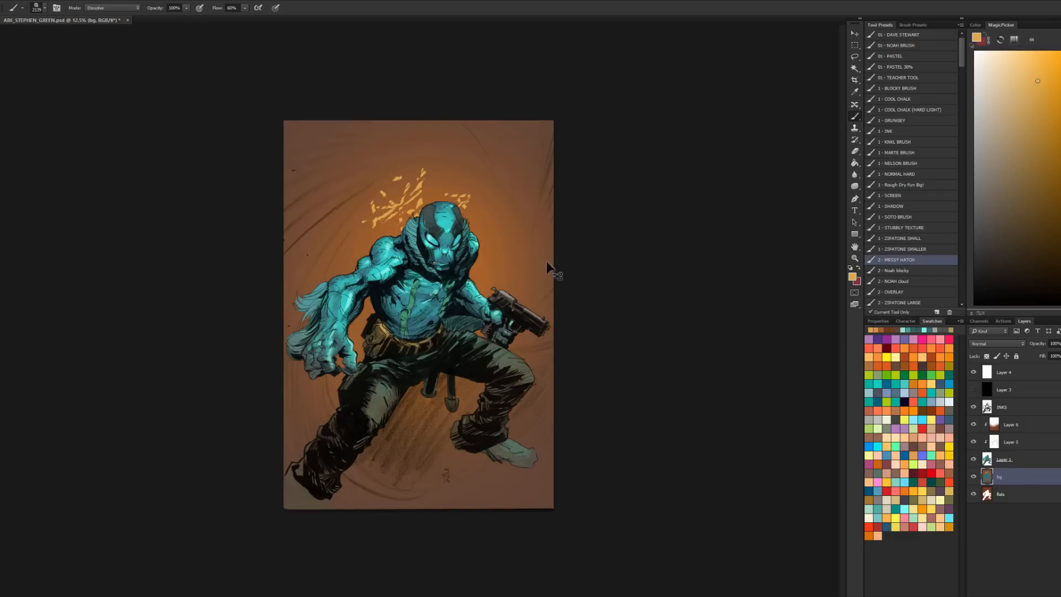
pyautogui.hotkey('ctrl', 'z')
# Step: Brush a golden, grainy glow behind the figure's head and shoulders with the FX - Add noise 1 brush
pyautogui.scroll(-5, 964, 83)
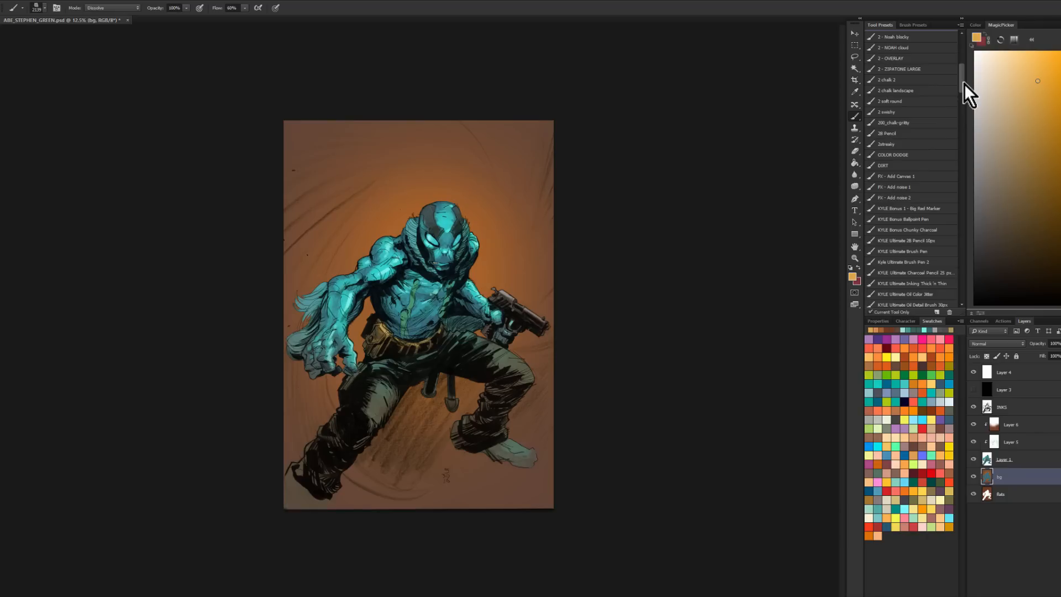
pyautogui.moveTo(964, 82)
pyautogui.mouseDown()
pyautogui.moveTo(963, 47)
pyautogui.moveTo(963, 77)
pyautogui.mouseUp()
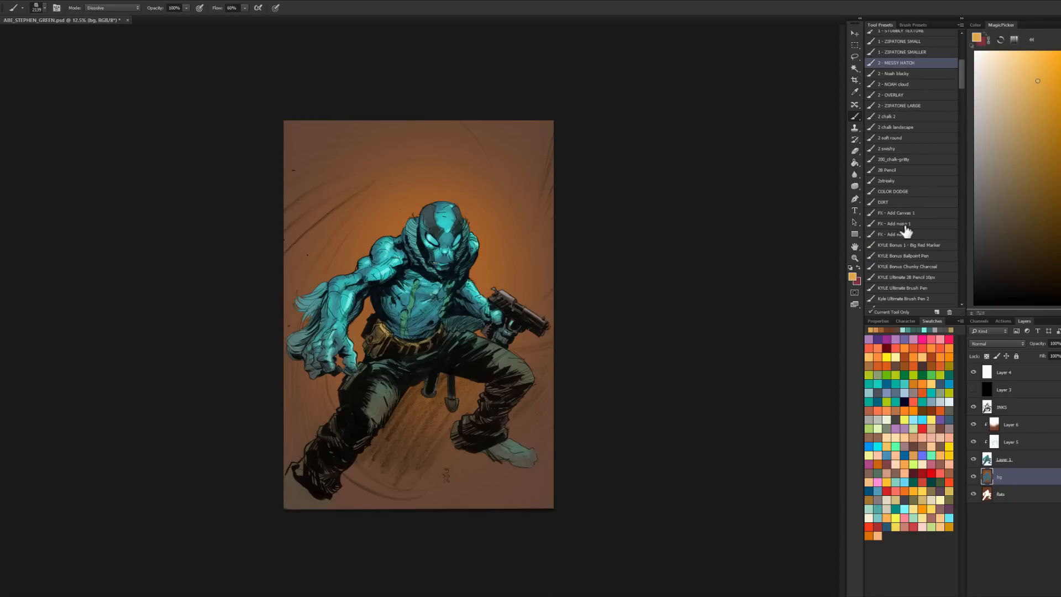
pyautogui.click(903, 223)
pyautogui.moveTo(393, 269); pyautogui.dragTo(470, 273)
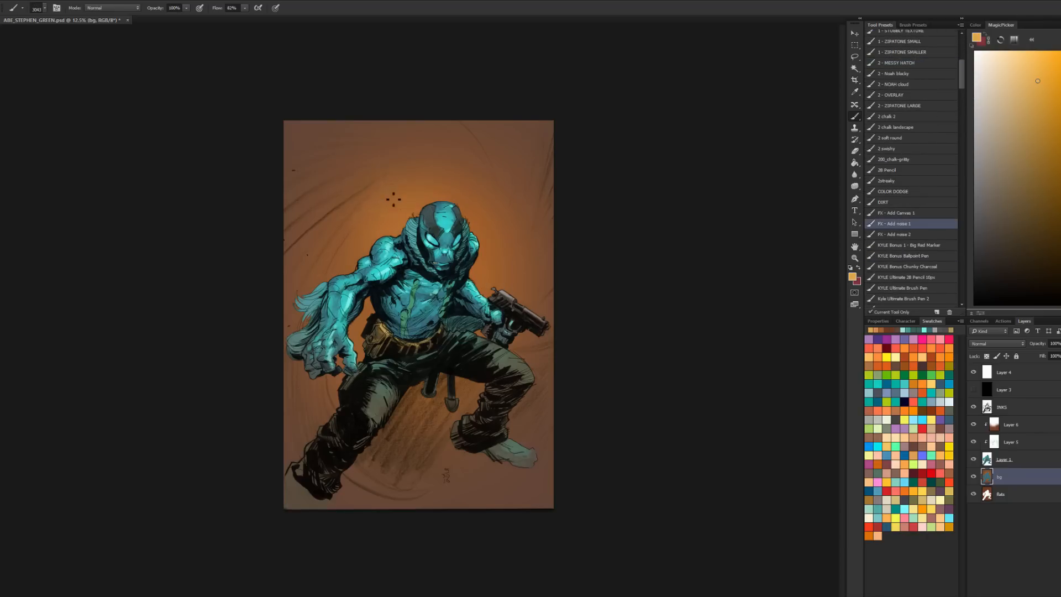
pyautogui.click(471, 176)
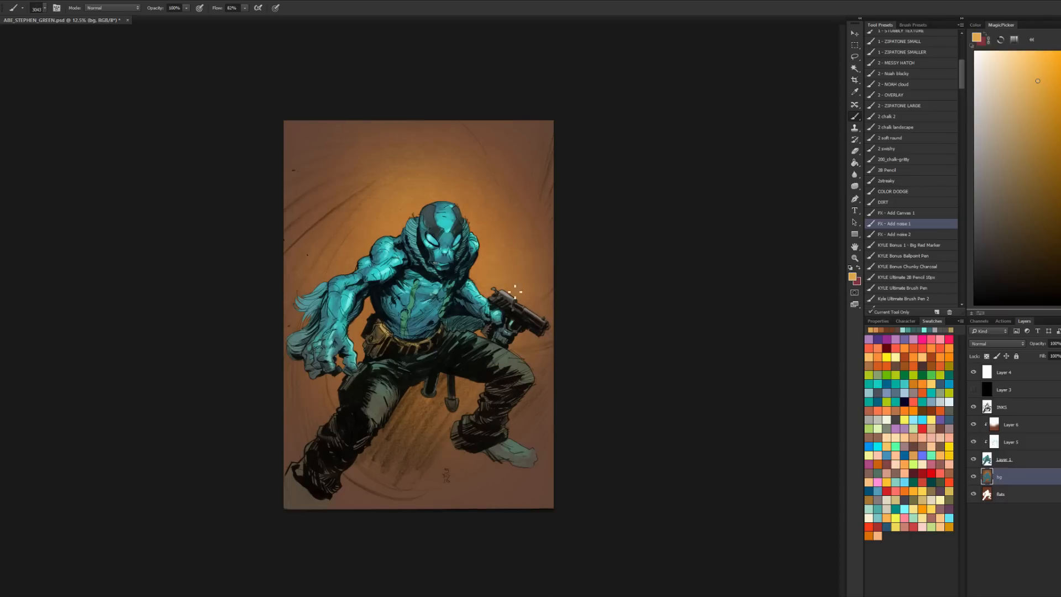
# Step: Examine the grain of the golden glow around the head up close and across the whole page
pyautogui.press('z')
pyautogui.moveTo(438, 268)
pyautogui.mouseDown()
pyautogui.moveTo(483, 234)
pyautogui.moveTo(478, 204)
pyautogui.moveTo(466, 379)
pyautogui.moveTo(331, 365)
pyautogui.mouseUp()
pyautogui.keyDown('alt'); pyautogui.click(461, 272); pyautogui.keyUp('alt')
pyautogui.click(447, 219)
pyautogui.click(450, 216)
pyautogui.press('b')
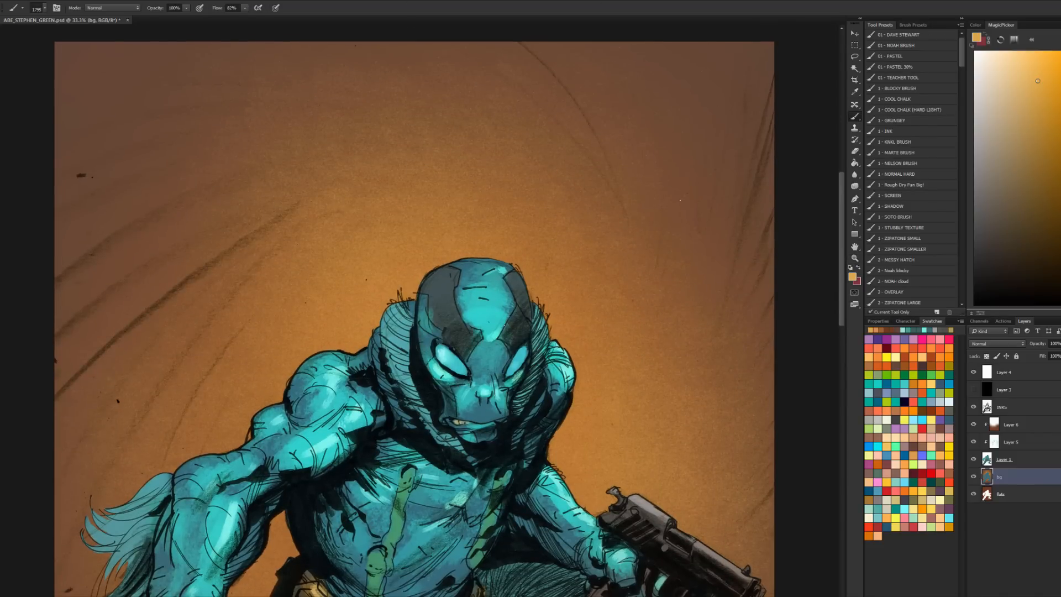
pyautogui.click(855, 258)
pyautogui.keyDown('alt'); pyautogui.click(584, 377); pyautogui.keyUp('alt')
pyautogui.keyDown('alt'); pyautogui.click(587, 375); pyautogui.keyUp('alt')
pyautogui.keyDown('alt'); pyautogui.click(590, 374); pyautogui.keyUp('alt')
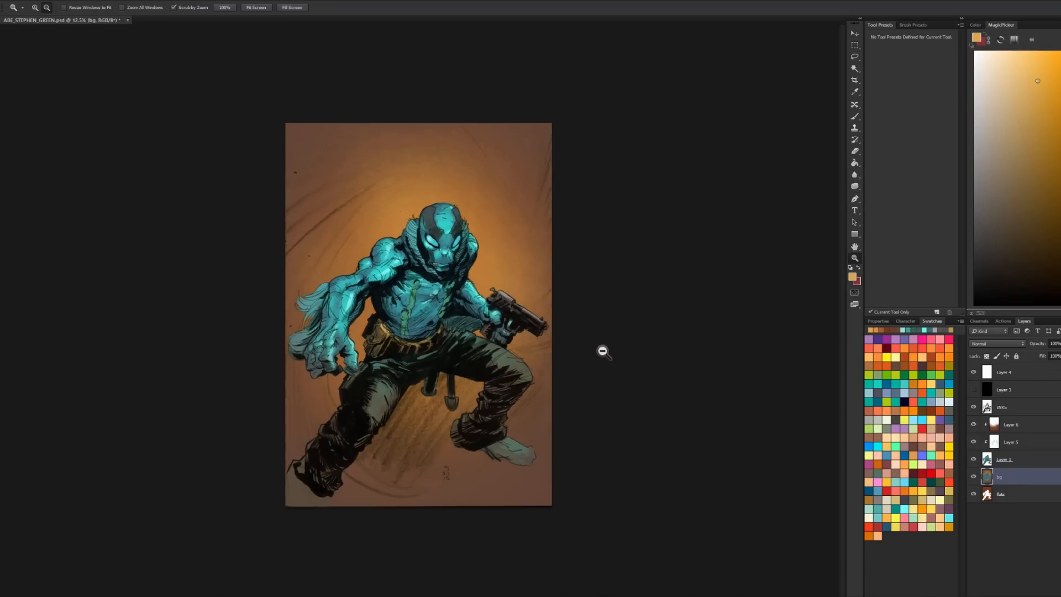
pyautogui.keyDown('alt'); pyautogui.click(601, 350); pyautogui.keyUp('alt')
# Step: Enlarge the noise brush to 5000 px and spread the golden glow wider across the background
pyautogui.press('b')
pyautogui.moveTo(436, 260); pyautogui.dragTo(458, 247)
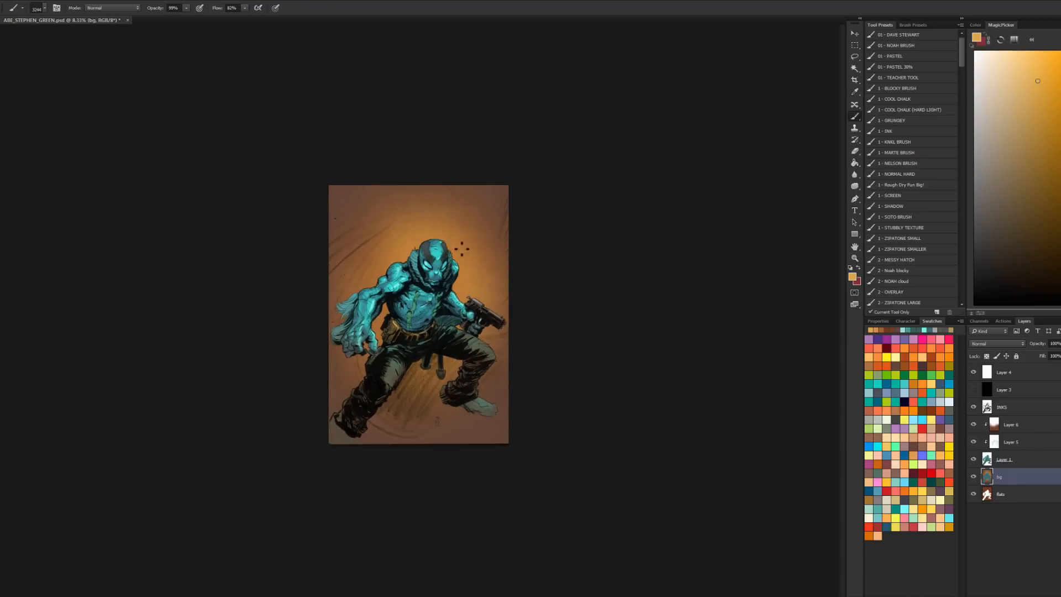
pyautogui.press(']')
pyautogui.press(']')
pyautogui.press(']')
pyautogui.press(']')
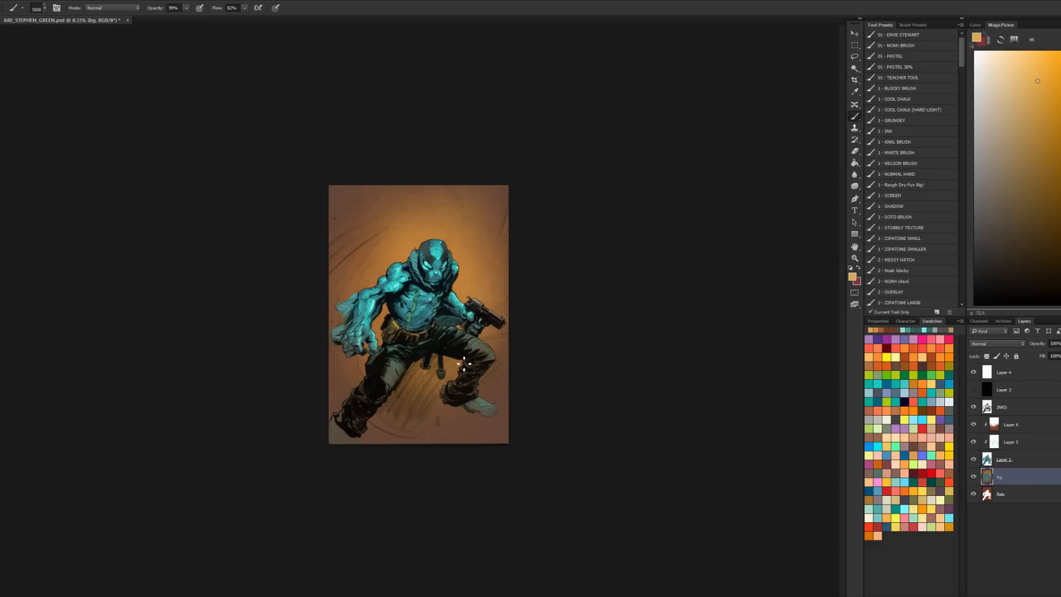
# Step: Examine the widened golden glow around the figure's upper body up close
pyautogui.press('z')
pyautogui.click(506, 199)
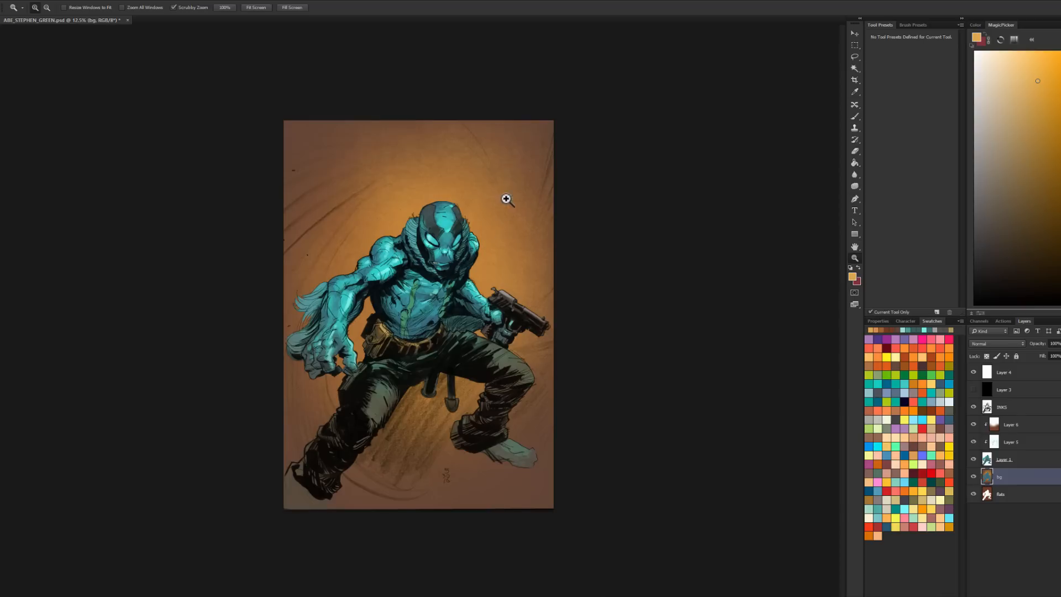
pyautogui.click(479, 265)
pyautogui.press('l')
pyautogui.press('z')
pyautogui.click(463, 227)
pyautogui.press('l')
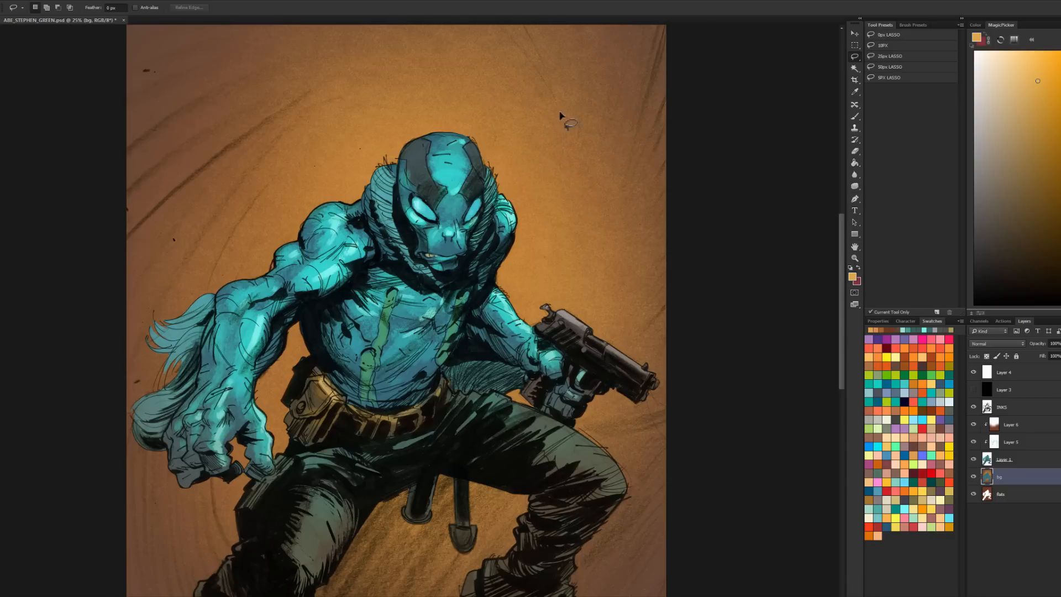
# Step: Show the grayscale check layer, Layer 3, compare the figure's values with the background, and hide the layer again
pyautogui.click(974, 390)
pyautogui.click(854, 258)
pyautogui.keyDown('alt'); pyautogui.click(685, 343); pyautogui.keyUp('alt')
pyautogui.keyDown('alt'); pyautogui.click(711, 258); pyautogui.keyUp('alt')
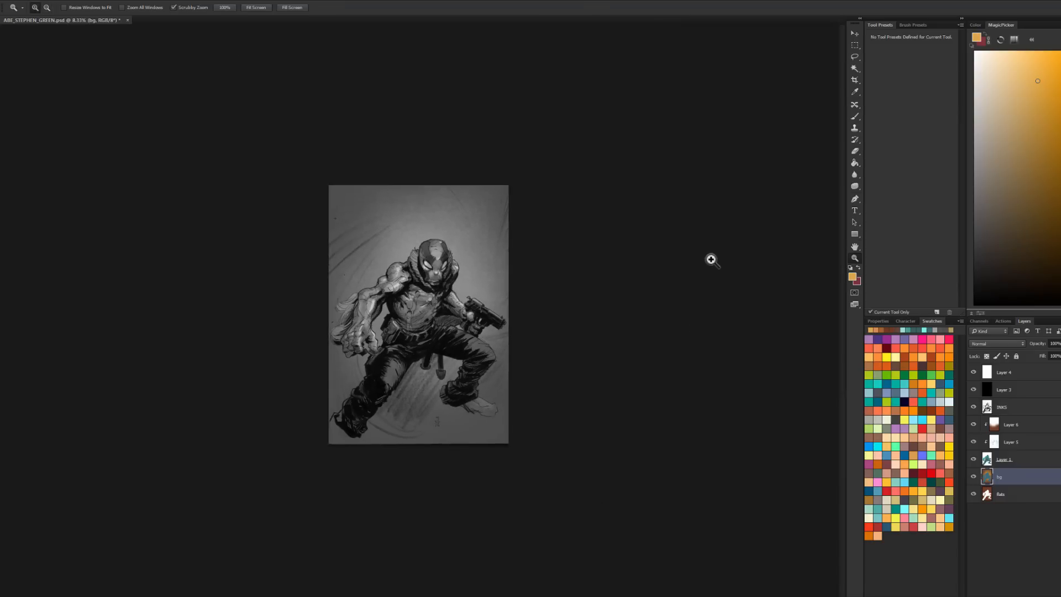
pyautogui.click(677, 221)
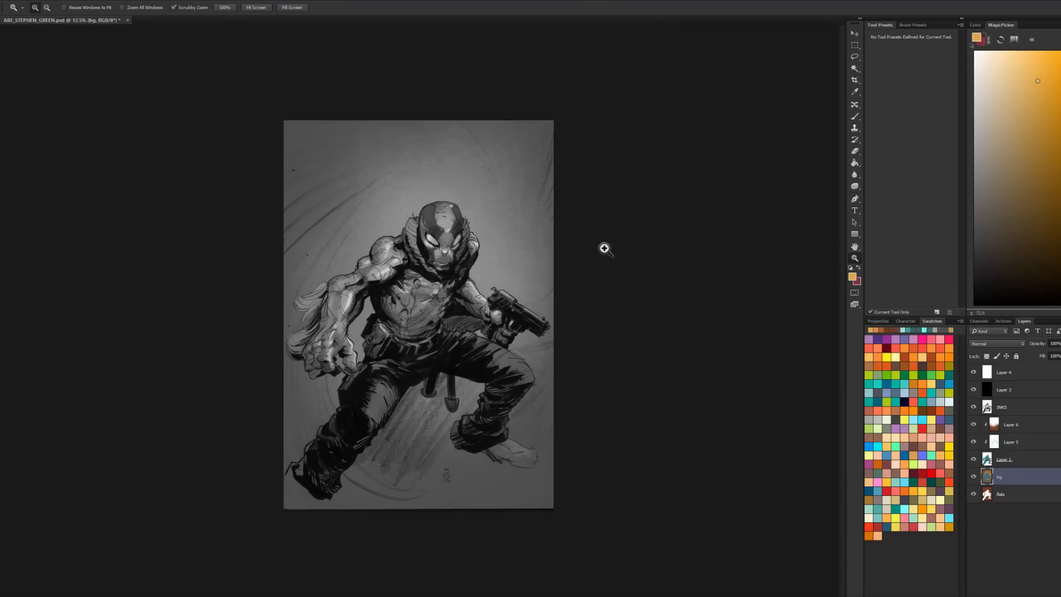
pyautogui.press('b')
pyautogui.keyDown('alt'); pyautogui.click(431, 236); pyautogui.keyUp('alt')
pyautogui.press('z')
pyautogui.click(456, 249)
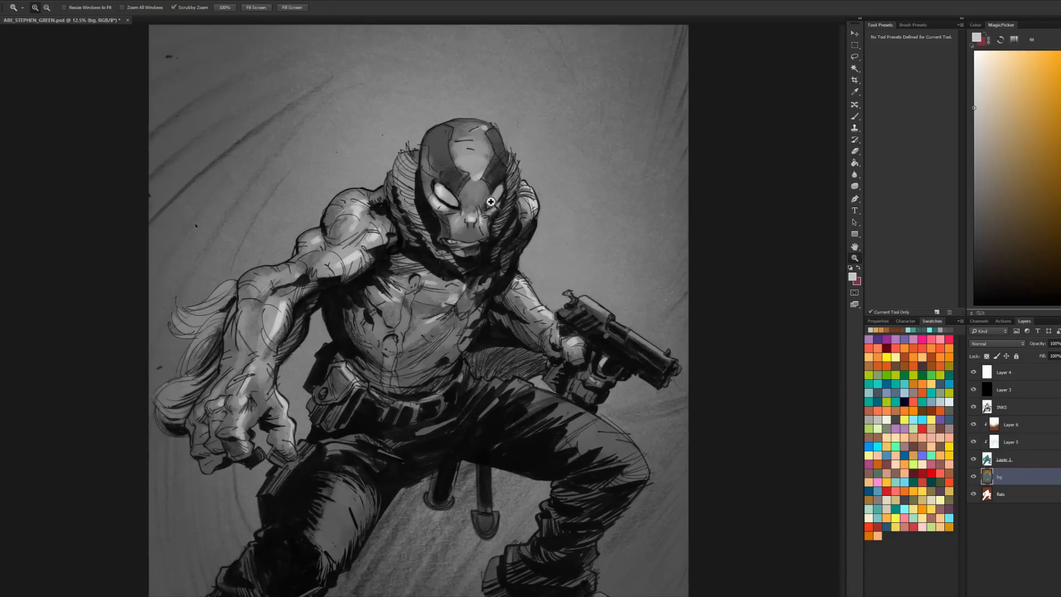
pyautogui.press('l')
pyautogui.press('z')
pyautogui.keyDown('alt'); pyautogui.click(793, 320); pyautogui.keyUp('alt')
pyautogui.press('l')
pyautogui.click(974, 389)
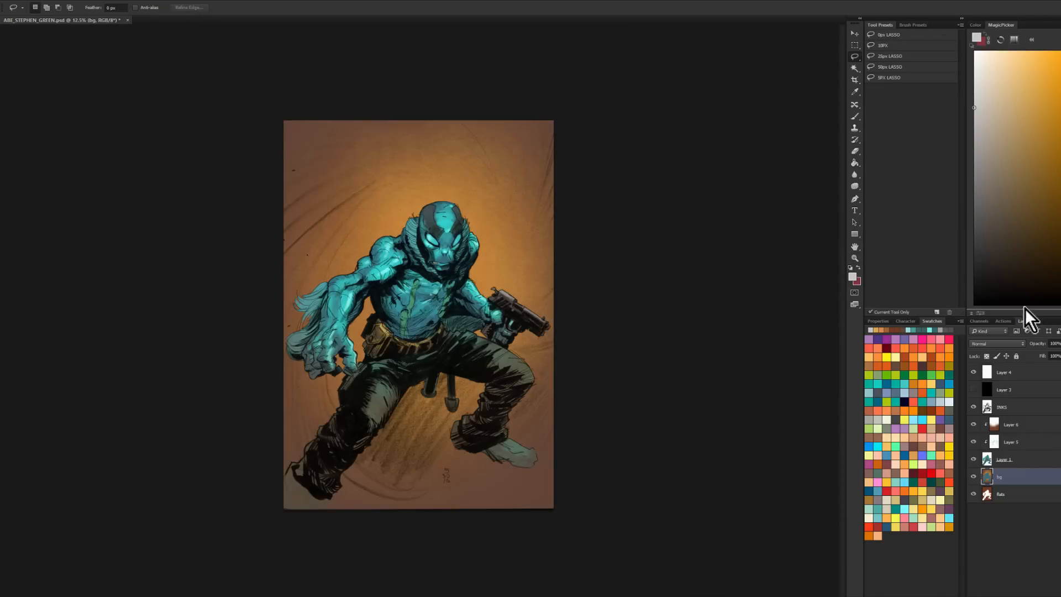
# Step: Add a Levels adjustment layer above Layer 6 and lower its white input level to brighten the colors
pyautogui.click(1022, 426)
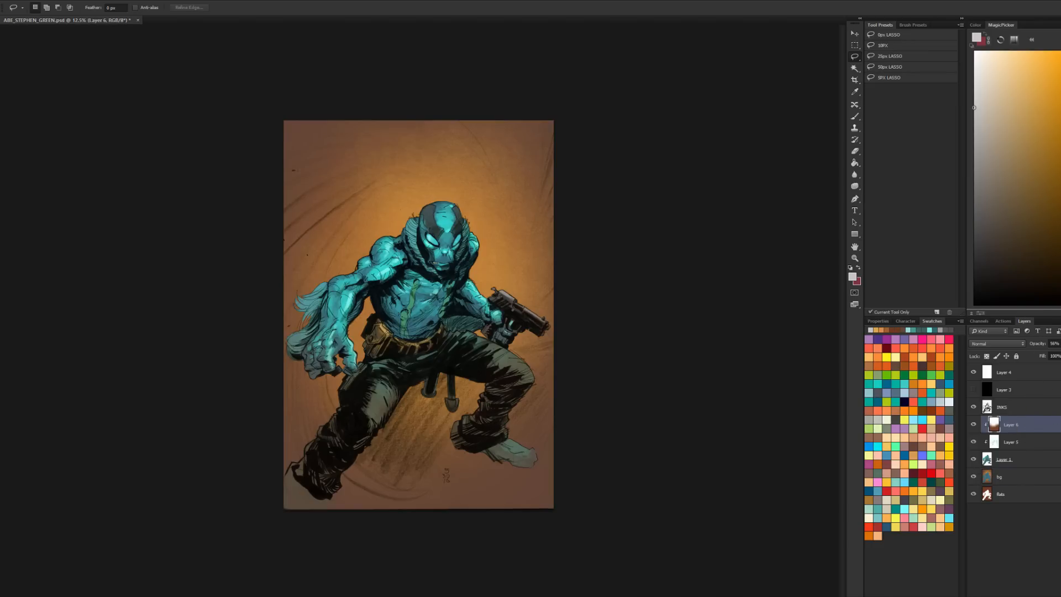
pyautogui.rightClick(1051, 424)
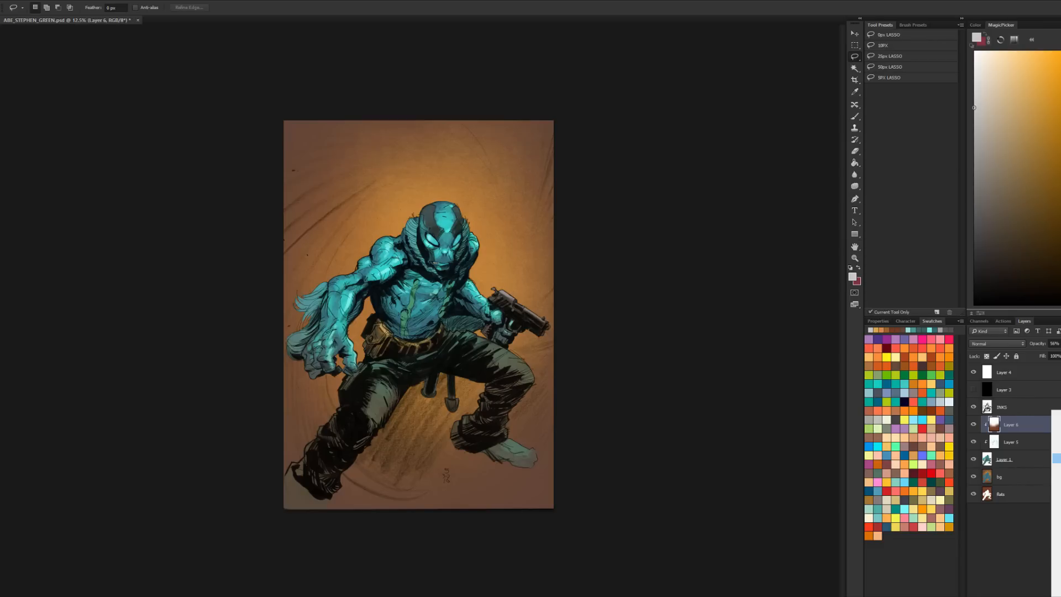
pyautogui.click(1056, 459)
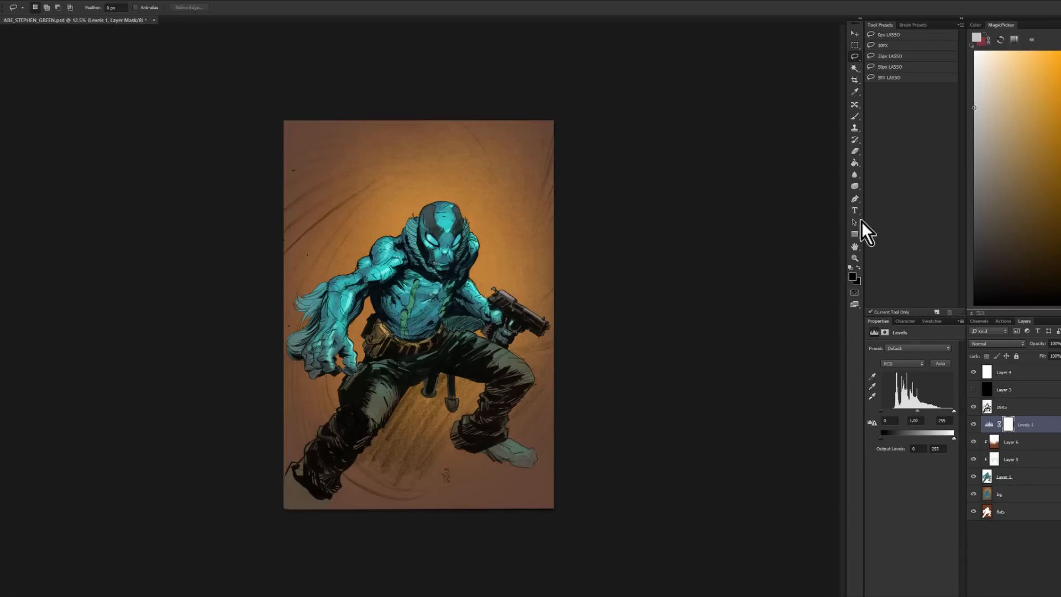
pyautogui.moveTo(954, 411)
pyautogui.mouseDown()
pyautogui.moveTo(934, 416)
pyautogui.moveTo(956, 412)
pyautogui.moveTo(944, 414)
pyautogui.mouseUp()
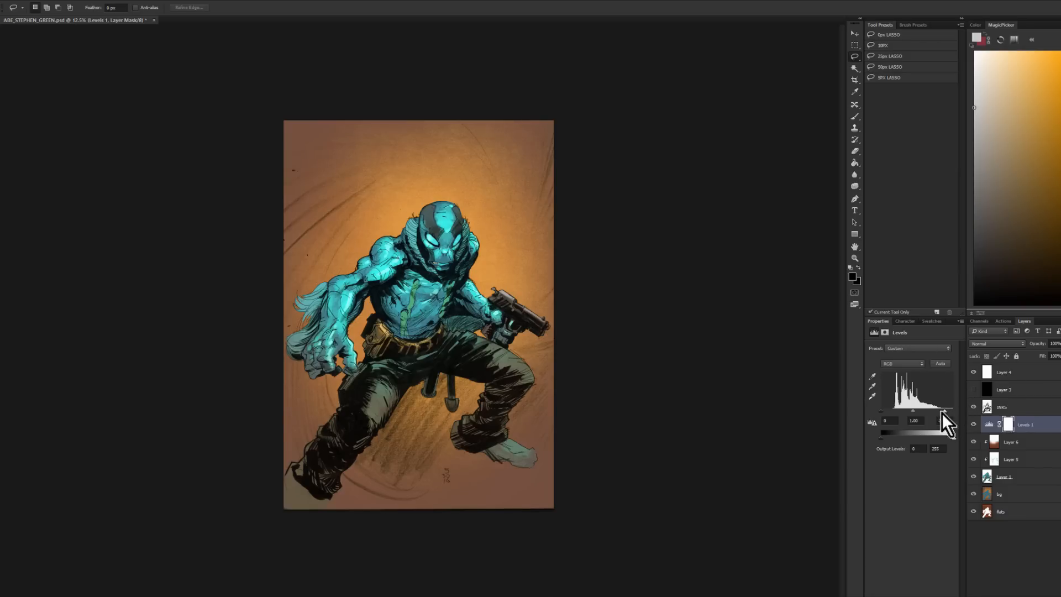
pyautogui.moveTo(950, 411); pyautogui.dragTo(950, 413)
# Step: Fill the Levels adjustment's layer mask with black to hide the brightening everywhere
pyautogui.press('g')
pyautogui.click(1008, 424)
pyautogui.click(521, 356)
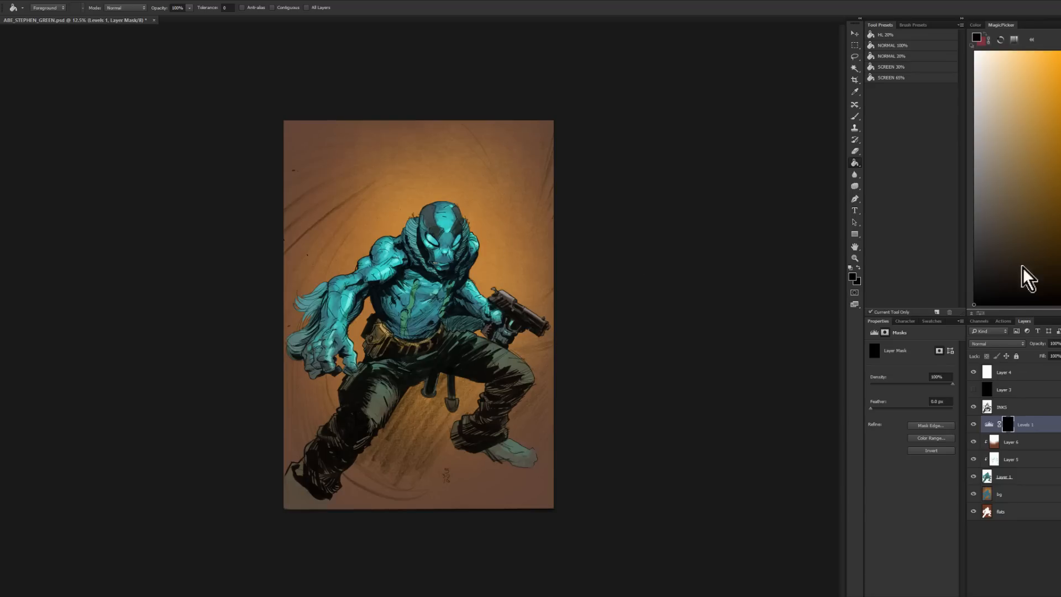
# Step: Paint white on the Levels mask with a large 1 - SOTO BRUSH to brighten the head, shoulders and surrounding glow
pyautogui.press('b')
pyautogui.press('x')
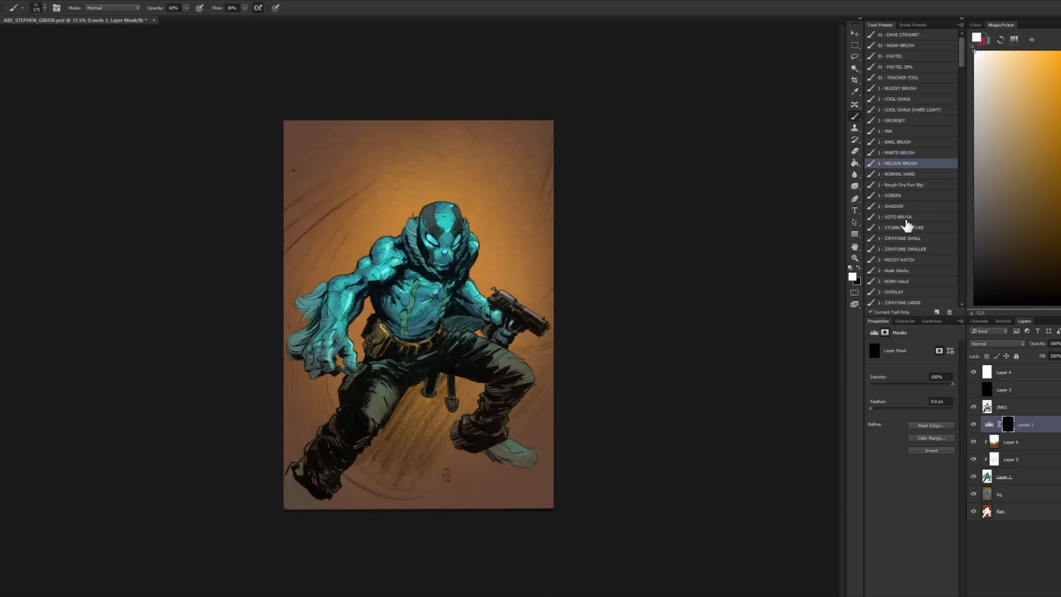
pyautogui.click(905, 217)
pyautogui.click(1010, 421)
pyautogui.moveTo(434, 248); pyautogui.dragTo(557, 263)
pyautogui.moveTo(468, 279)
pyautogui.mouseDown()
pyautogui.moveTo(512, 280)
pyautogui.moveTo(426, 240)
pyautogui.mouseUp()
pyautogui.click(458, 261)
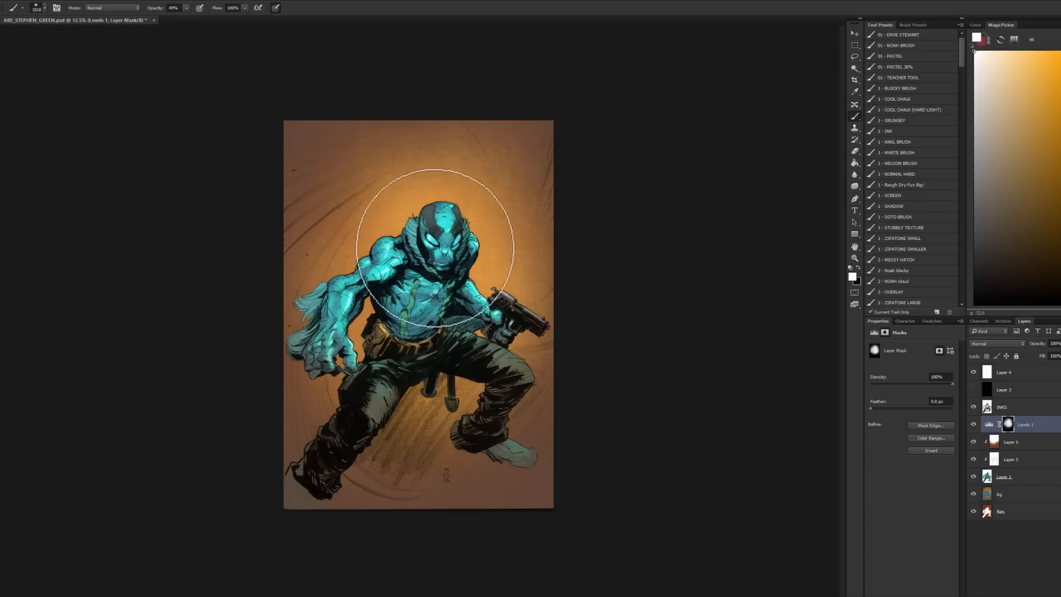
# Step: Shift the hue of the bg layer by +103 and reduce its saturation with Hue/Saturation to turn the background green
pyautogui.click(855, 256)
pyautogui.keyDown('alt'); pyautogui.click(780, 320); pyautogui.keyUp('alt')
pyautogui.keyDown('alt'); pyautogui.click(781, 320); pyautogui.keyUp('alt')
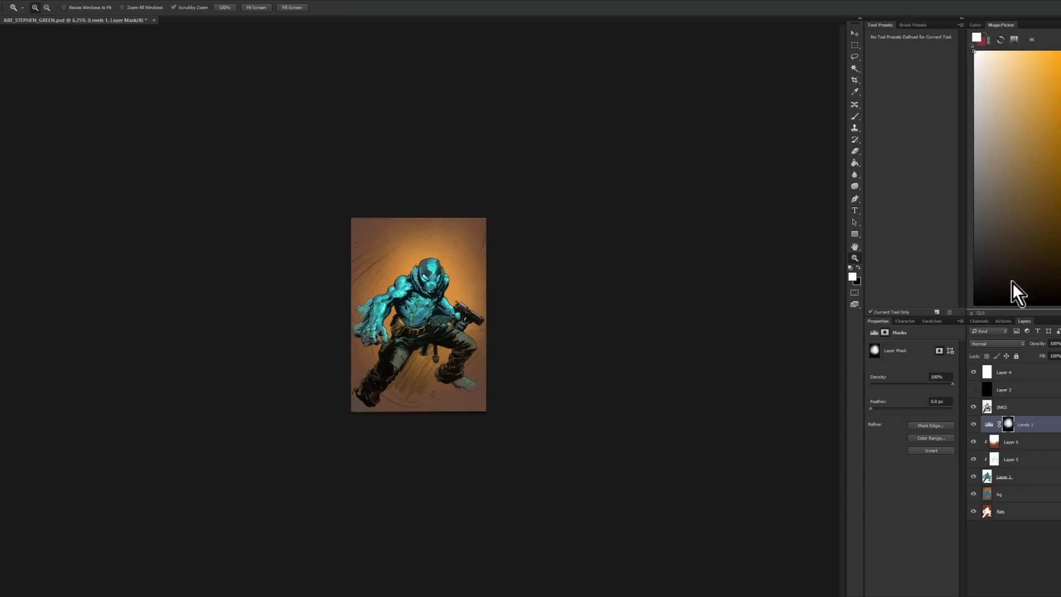
pyautogui.click(465, 302)
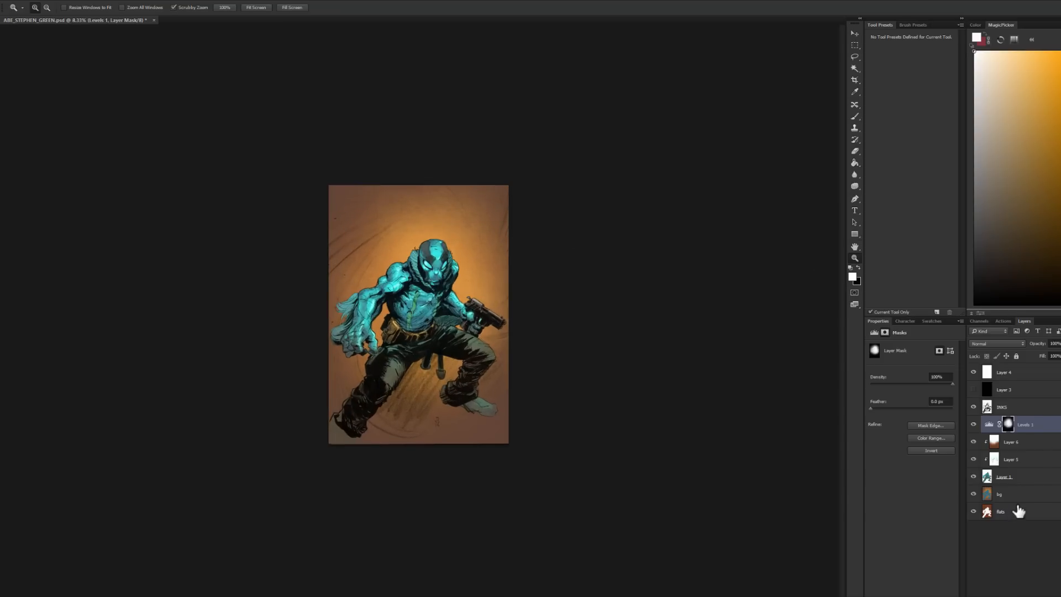
pyautogui.click(1000, 494)
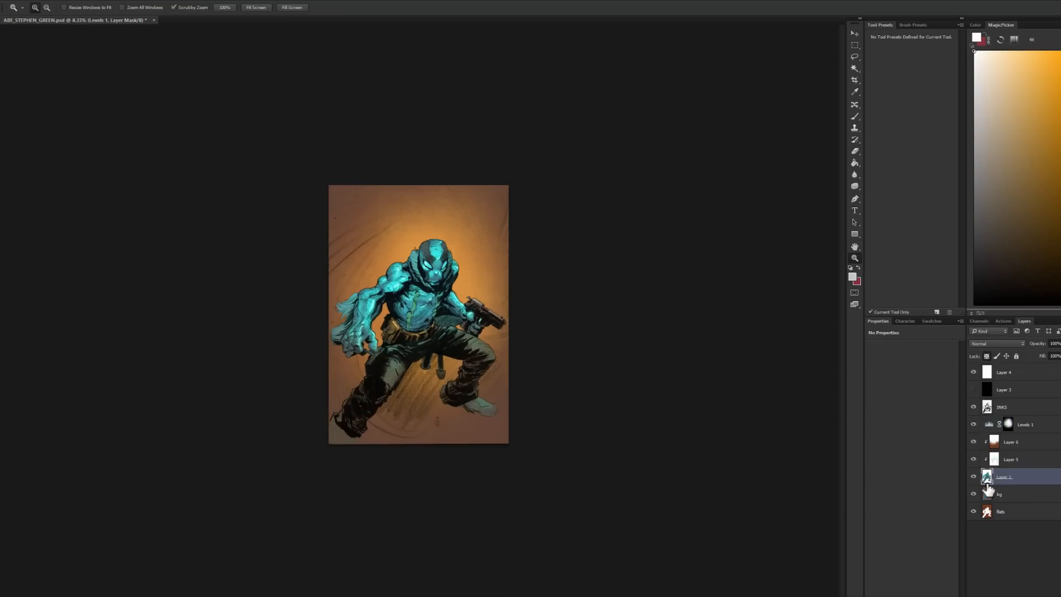
pyautogui.click(1011, 513)
pyautogui.press('w')
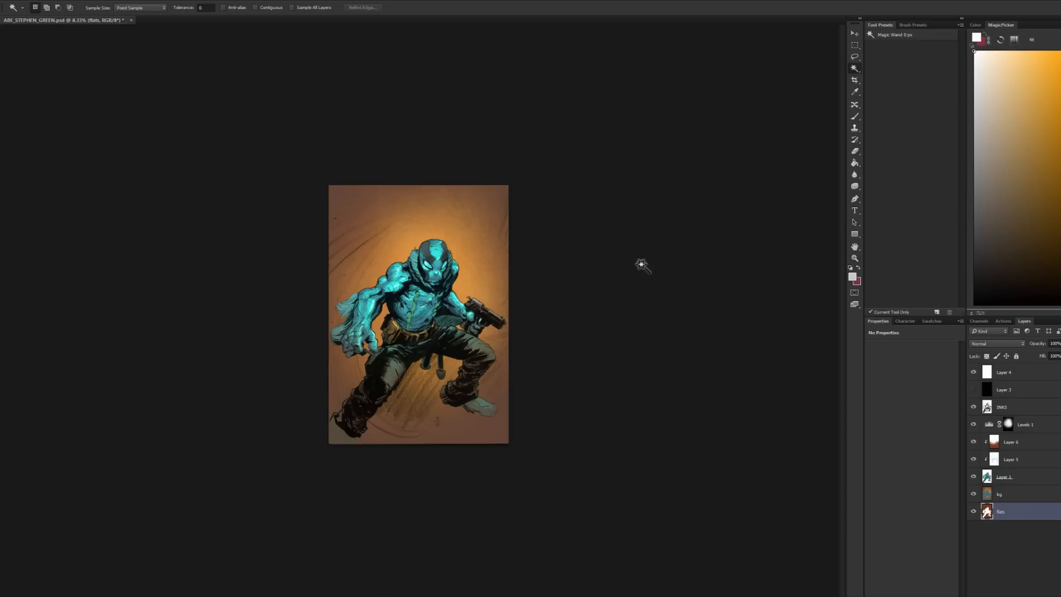
pyautogui.press('i')
pyautogui.click(989, 495)
pyautogui.hotkey('ctrl', 'u')
pyautogui.moveTo(701, 185); pyautogui.dragTo(689, 208)
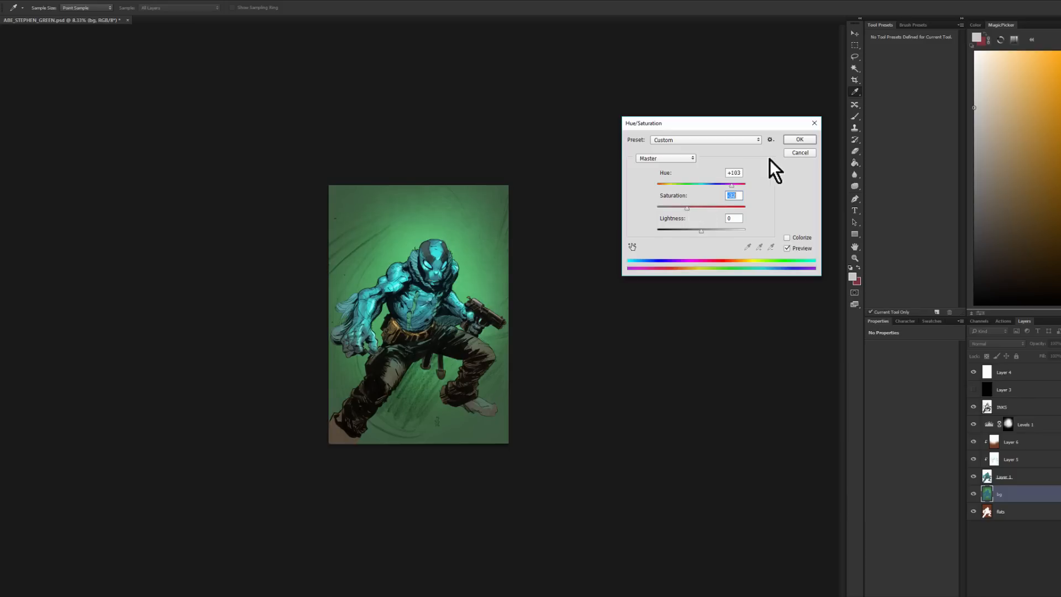
pyautogui.click(799, 140)
# Step: Shift the bg layer's hue back to a golden yellow with Hue/Saturation and raise its saturation to +20
pyautogui.press('z')
pyautogui.click(572, 263)
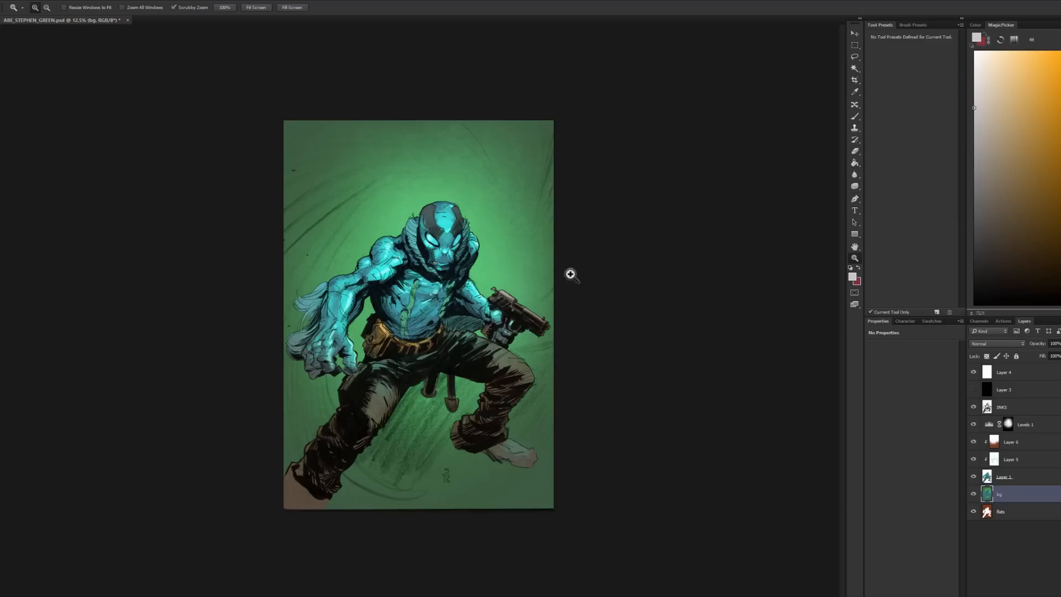
pyautogui.moveTo(989, 496); pyautogui.dragTo(993, 480)
pyautogui.hotkey('ctrl', 'u')
pyautogui.moveTo(705, 185); pyautogui.dragTo(674, 187)
pyautogui.moveTo(701, 209); pyautogui.dragTo(674, 189)
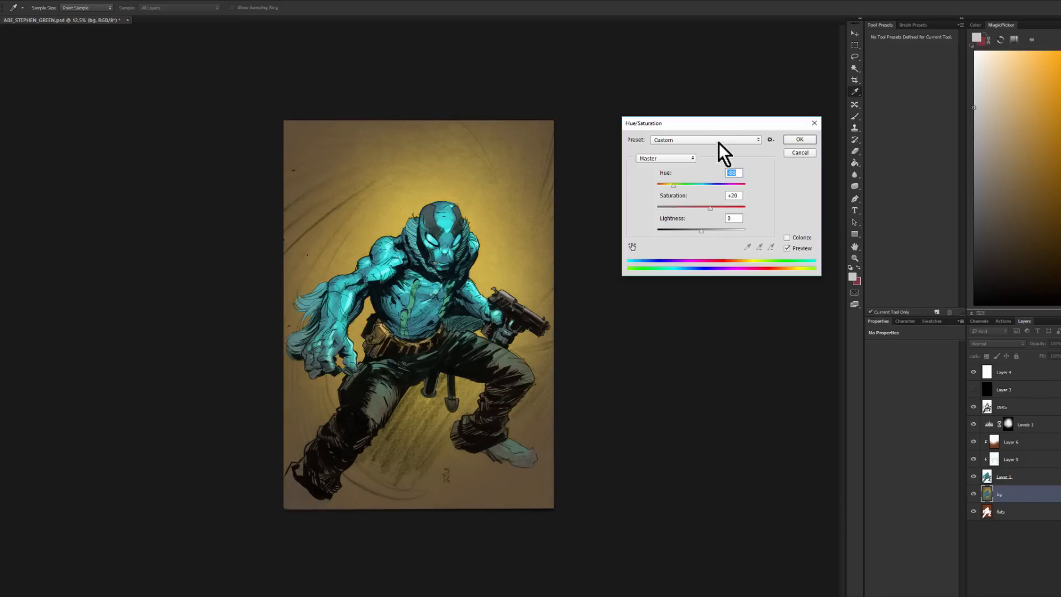
pyautogui.click(800, 140)
# Step: Choose the 1 - SCREEN brush preset and add a new layer directly above the INKS layer
pyautogui.click(855, 258)
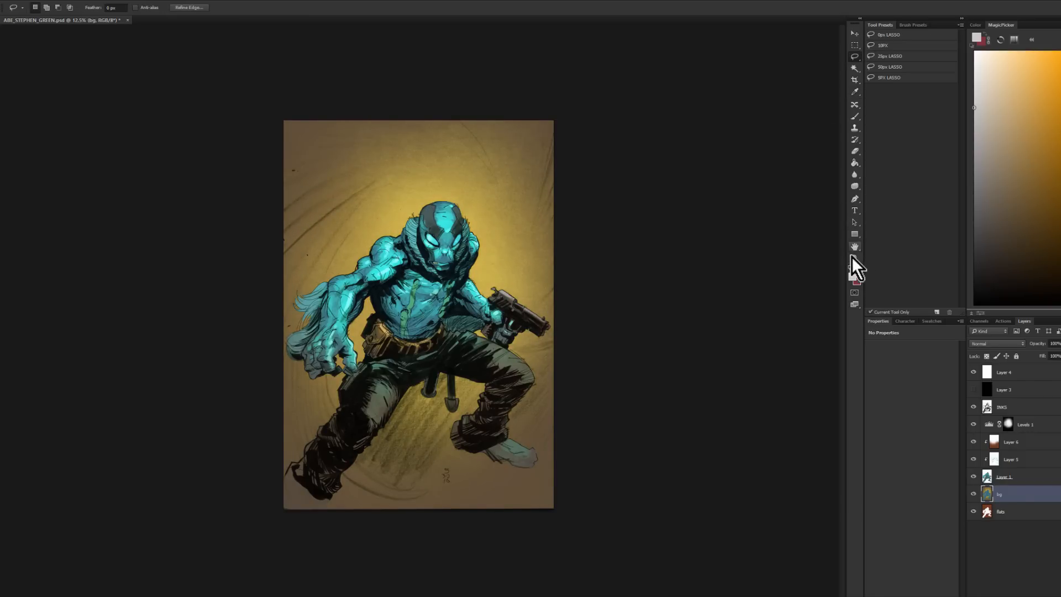
pyautogui.keyDown('alt'); pyautogui.click(741, 293); pyautogui.keyUp('alt')
pyautogui.click(456, 300)
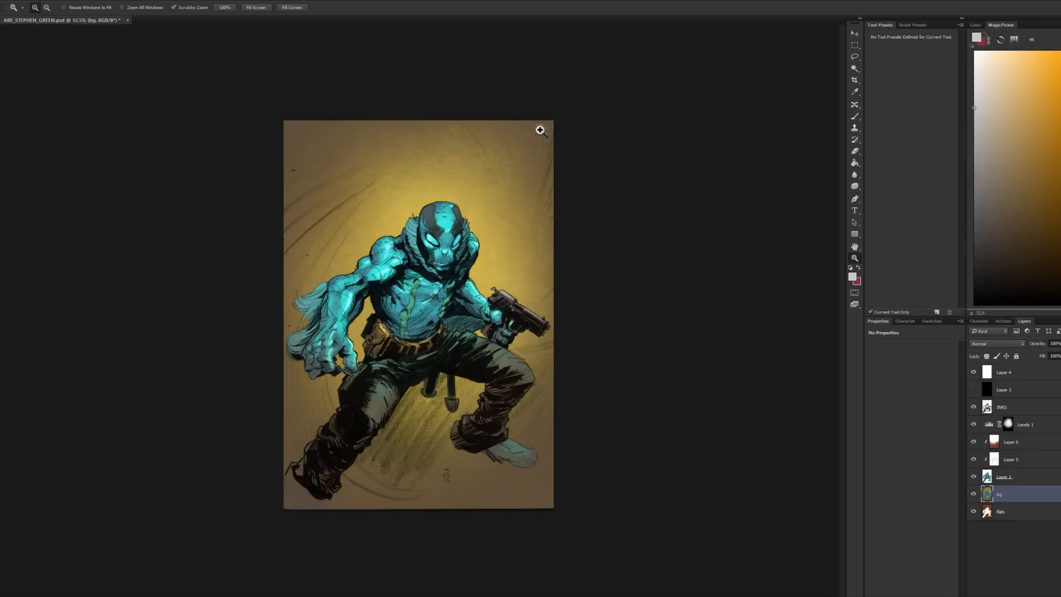
pyautogui.click(467, 196)
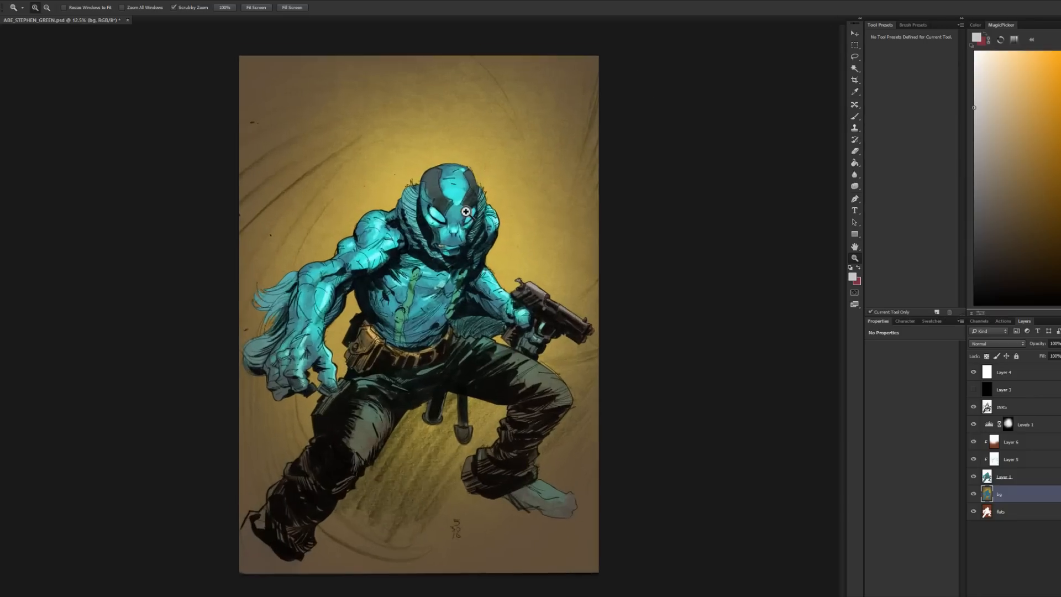
pyautogui.press('l')
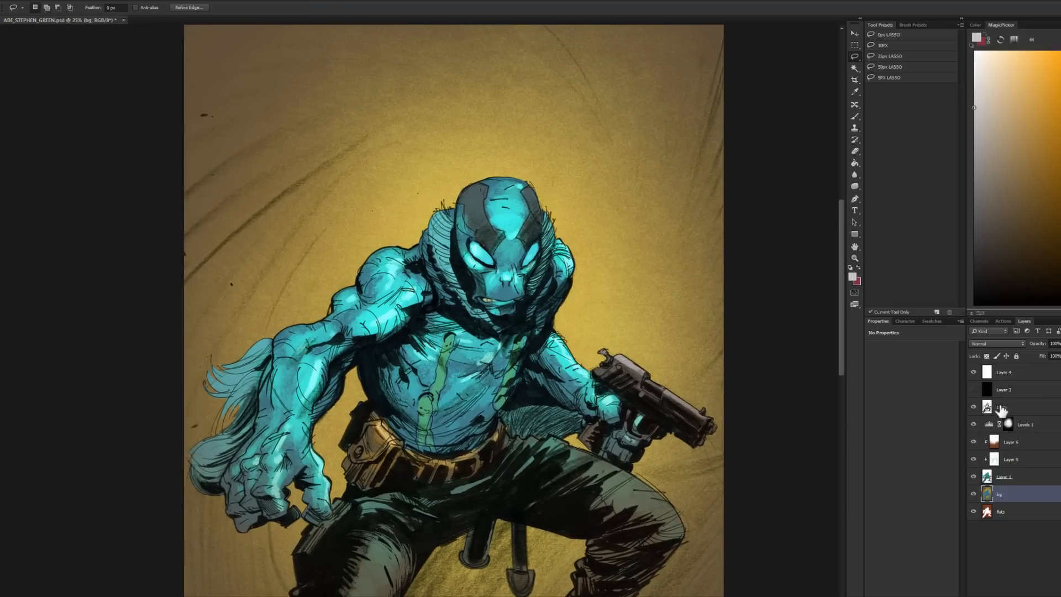
pyautogui.click(1000, 409)
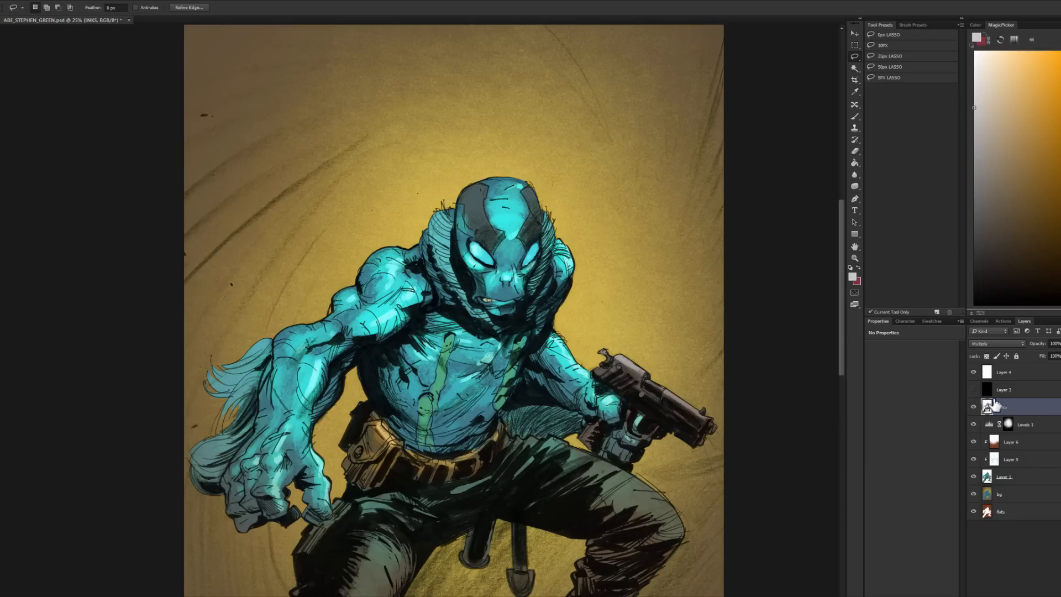
pyautogui.press('b')
pyautogui.keyDown('alt'); pyautogui.click(517, 222); pyautogui.keyUp('alt')
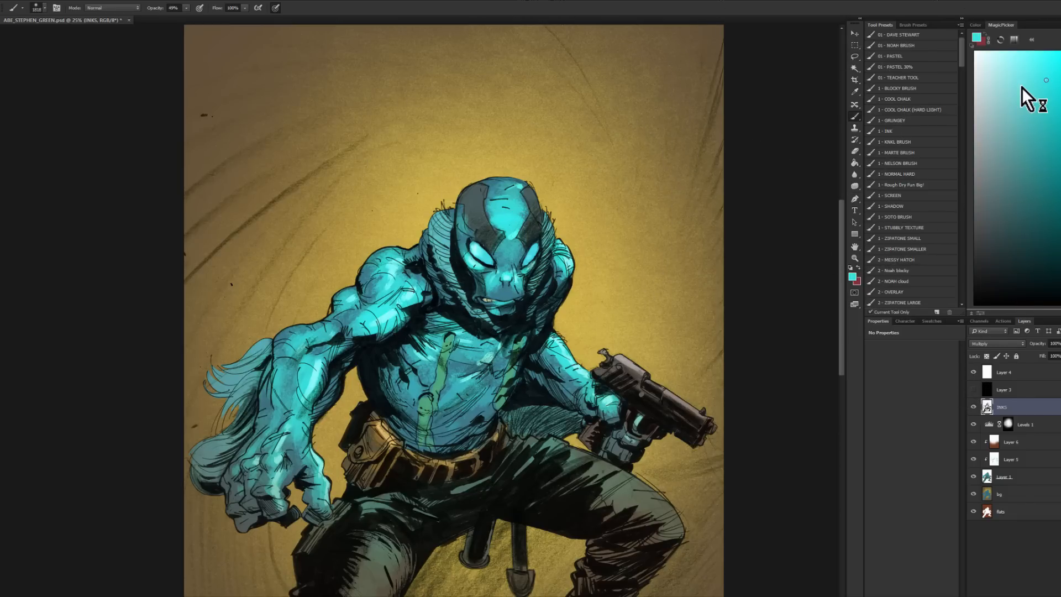
pyautogui.click(902, 195)
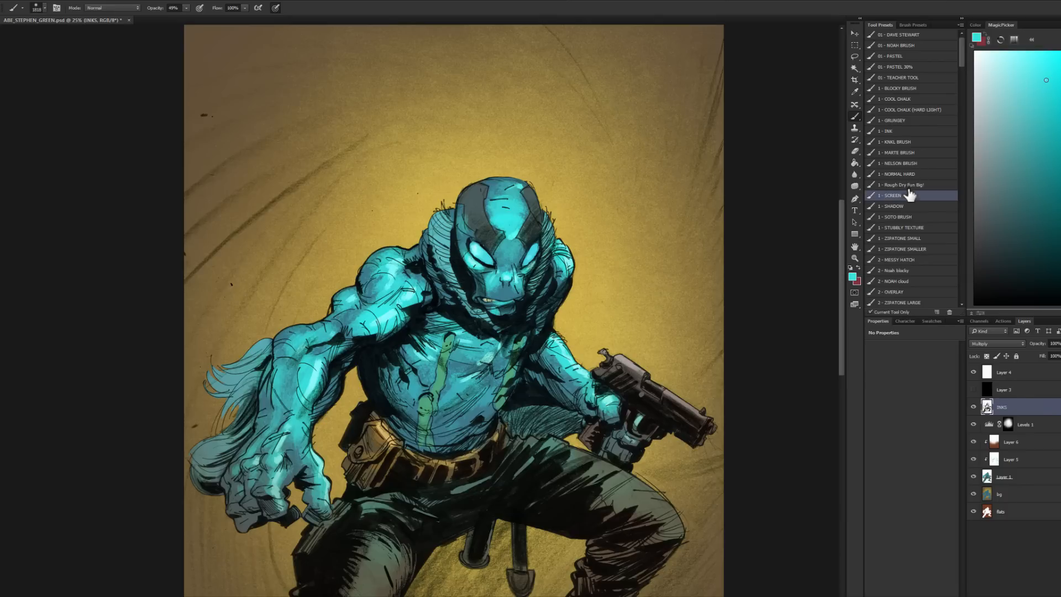
pyautogui.hotkey('ctrl', 'shift', 'alt', 'n')
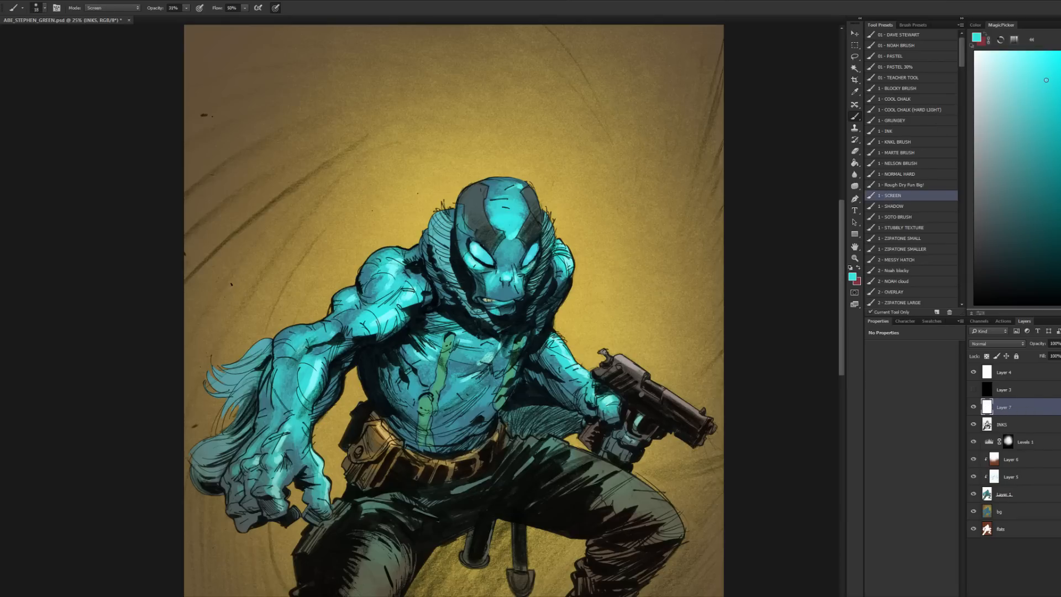
# Step: Fill the new layer above INKS with black and set its blend mode to Screen
pyautogui.click(974, 305)
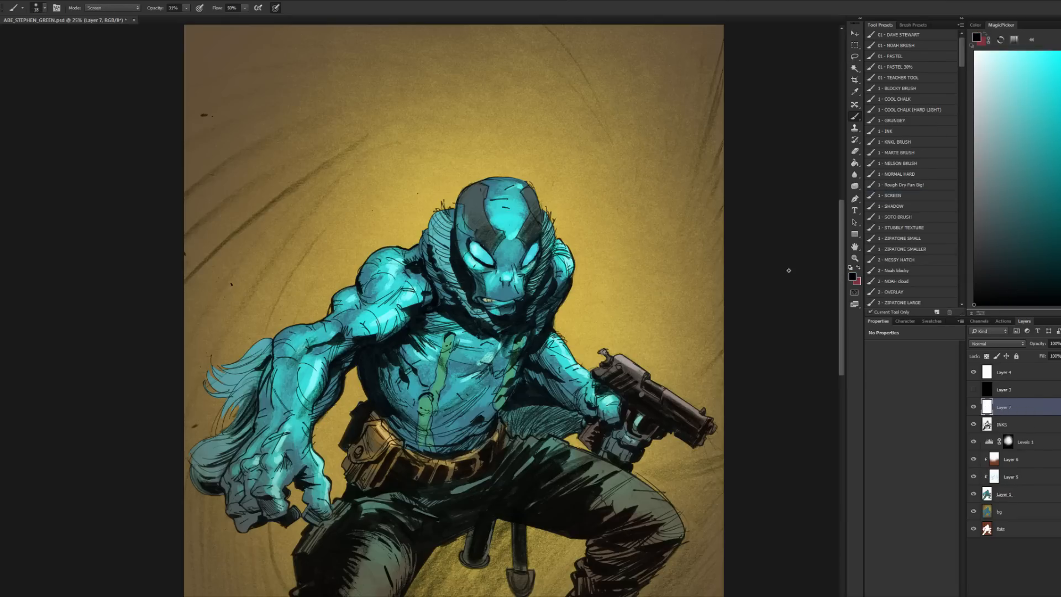
pyautogui.press('g')
pyautogui.click(562, 308)
pyautogui.click(999, 344)
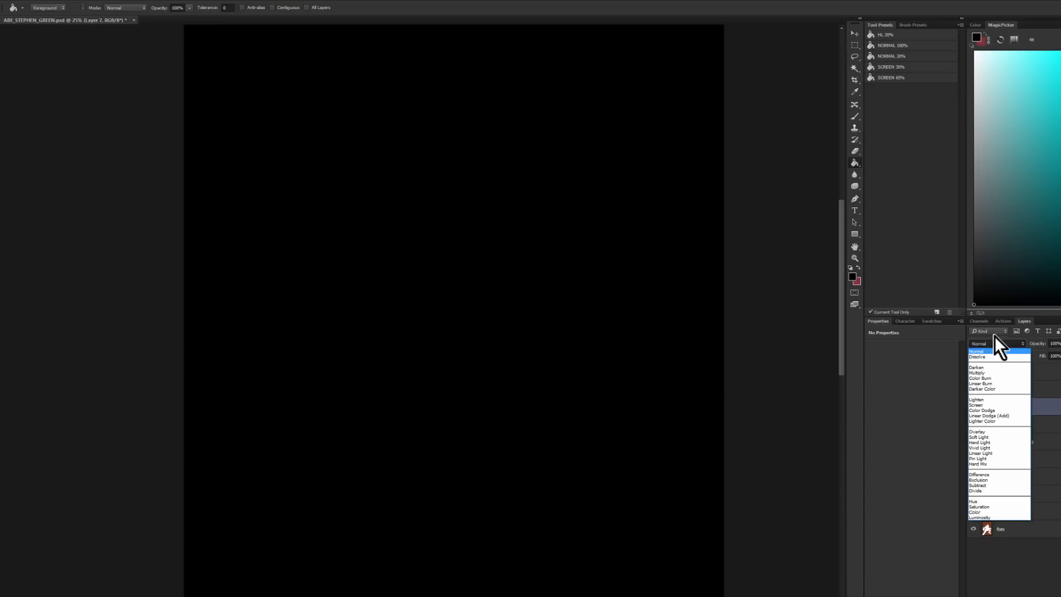
pyautogui.click(978, 406)
# Step: Rename the black Screen layer above INKS as SFX
pyautogui.doubleClick(1004, 408)
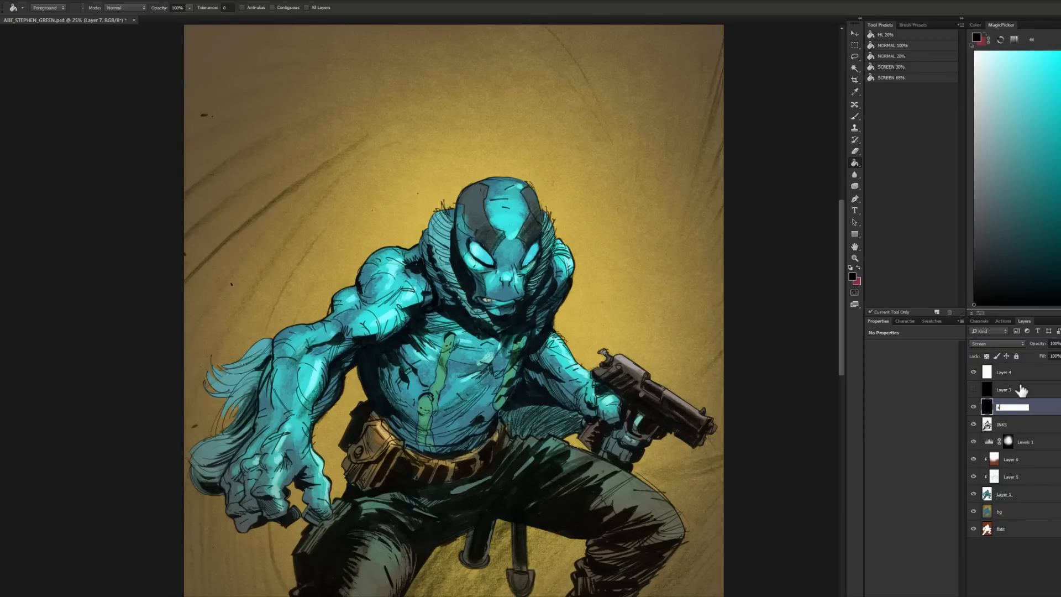
pyautogui.press('capslock')
pyautogui.press('Return')
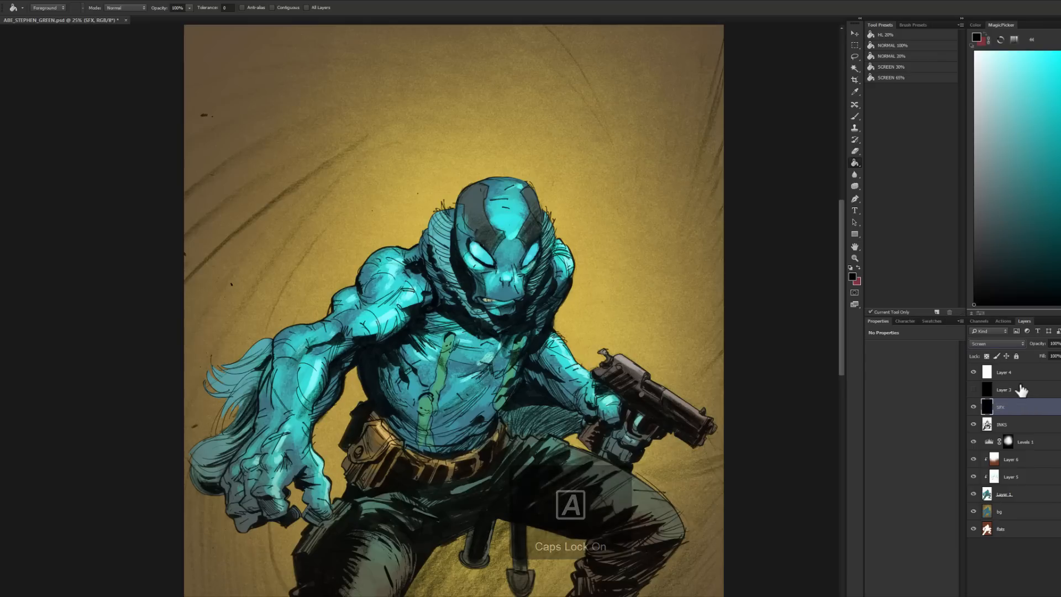
# Step: Sample bright teal from the figure's forehead and paint a soft glow there on SFX with the 1 - SCREEN brush
pyautogui.keyDown('alt'); pyautogui.click(511, 223); pyautogui.keyUp('alt')
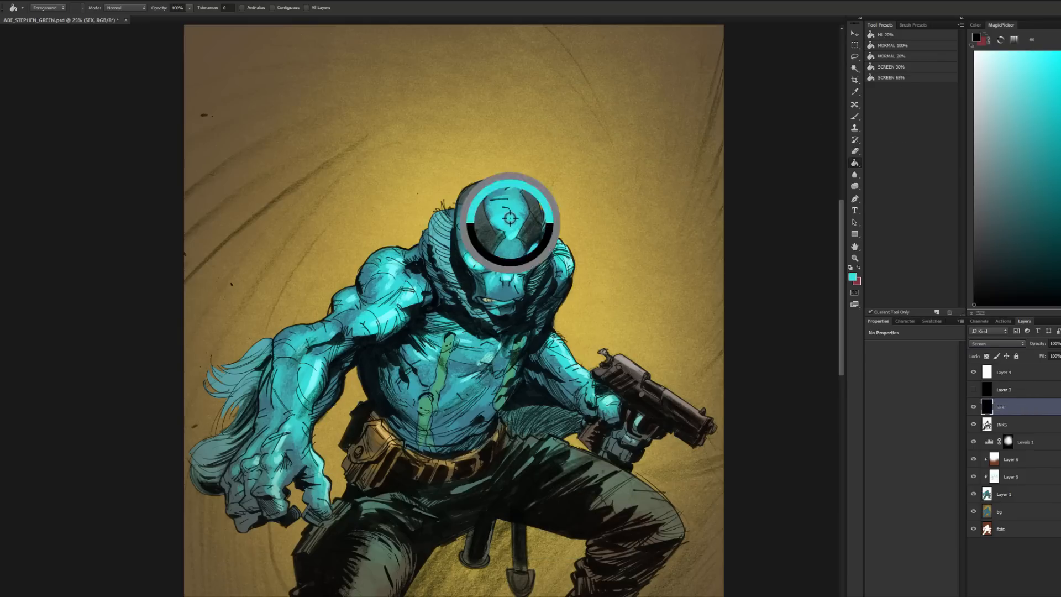
pyautogui.press('b')
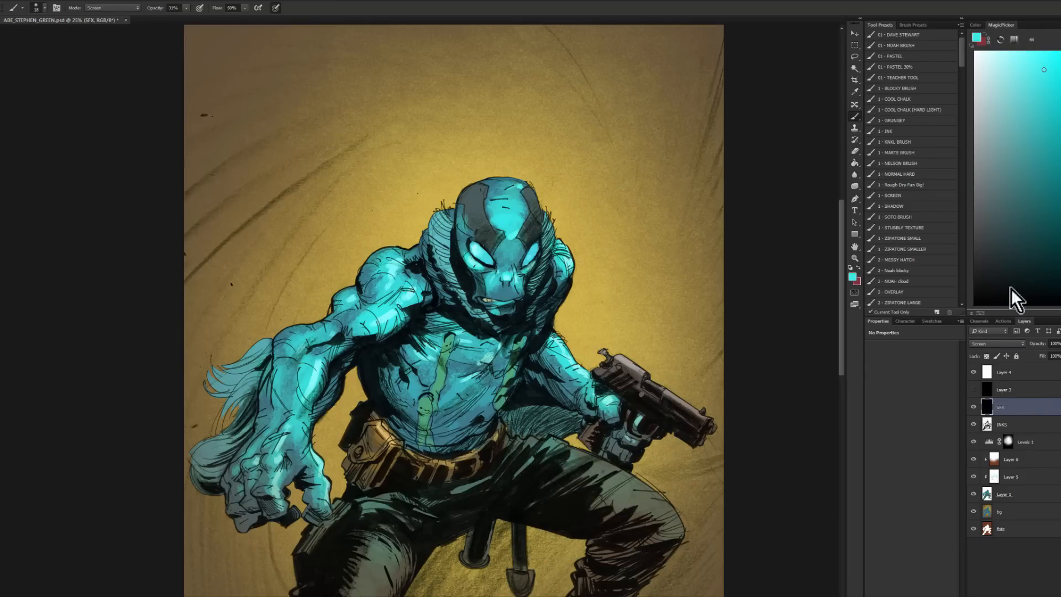
pyautogui.click(895, 196)
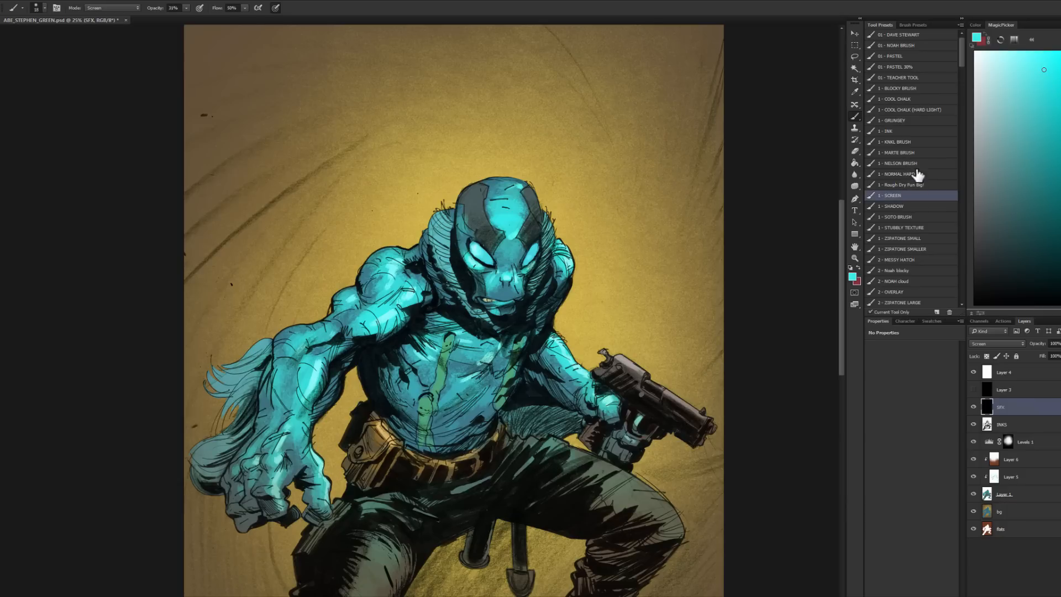
pyautogui.keyDown('alt'); pyautogui.rightClick(576, 294); pyautogui.keyUp('alt')
pyautogui.moveTo(589, 295); pyautogui.dragTo(605, 280)
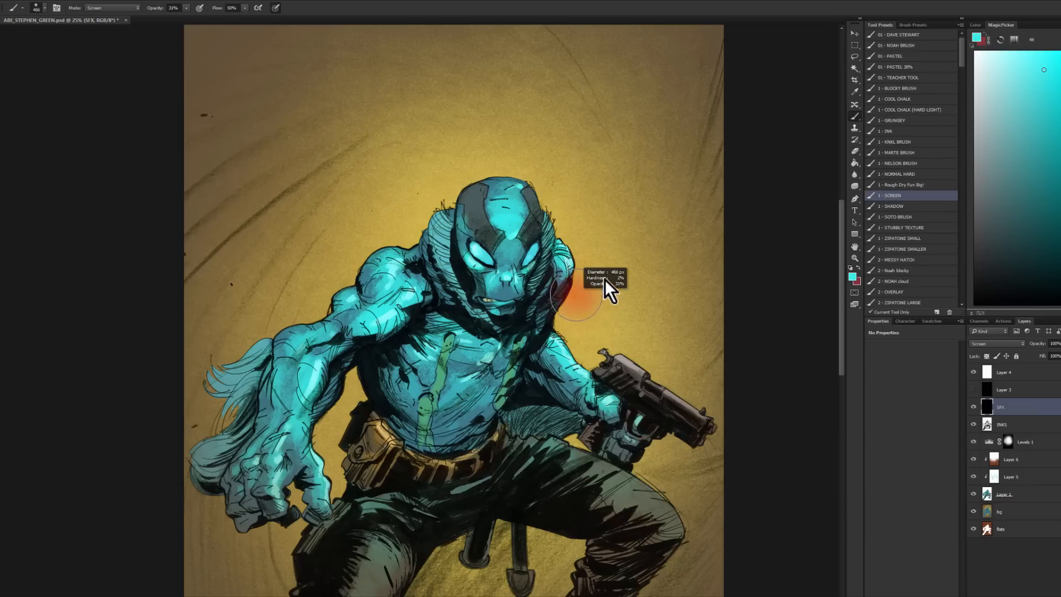
pyautogui.keyDown('alt'); pyautogui.rightClick(537, 231); pyautogui.keyUp('alt')
pyautogui.keyDown('alt'); pyautogui.rightClick(516, 230); pyautogui.keyUp('alt')
pyautogui.keyDown('alt'); pyautogui.click(512, 232); pyautogui.keyUp('alt')
pyautogui.keyDown('alt'); pyautogui.rightClick(517, 226); pyautogui.keyUp('alt')
pyautogui.moveTo(508, 233); pyautogui.dragTo(511, 229)
pyautogui.keyDown('alt'); pyautogui.rightClick(516, 230); pyautogui.keyUp('alt')
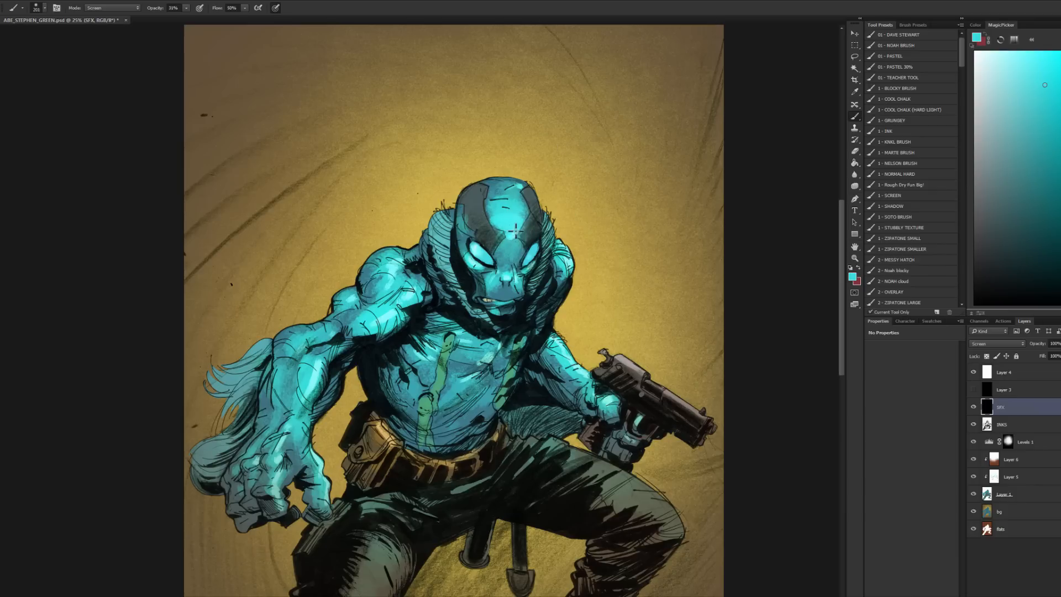
# Step: Paint soft teal glows over the figure's eyes and face on the SFX layer, resizing the brush to fit
pyautogui.keyDown('alt'); pyautogui.rightClick(511, 266); pyautogui.keyUp('alt')
pyautogui.keyDown('alt'); pyautogui.rightClick(516, 267); pyautogui.keyUp('alt')
pyautogui.keyDown('alt'); pyautogui.rightClick(507, 276); pyautogui.keyUp('alt')
pyautogui.moveTo(475, 246); pyautogui.dragTo(478, 254)
pyautogui.keyDown('alt'); pyautogui.rightClick(529, 252); pyautogui.keyUp('alt')
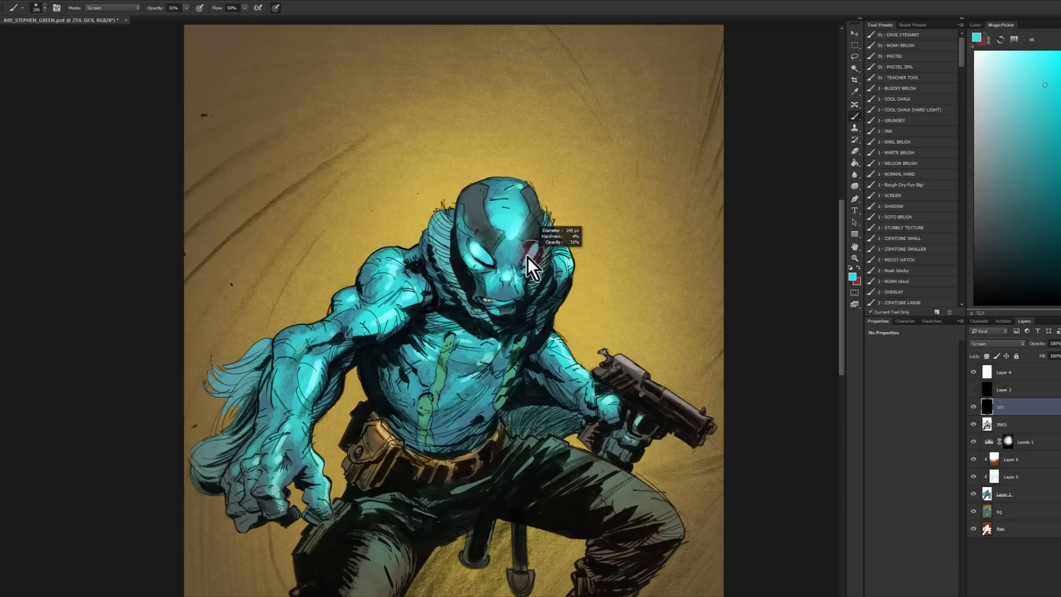
# Step: Paint soft teal glows on both of the figure's shoulders on the SFX layer
pyautogui.keyDown('alt'); pyautogui.rightClick(587, 277); pyautogui.keyUp('alt')
pyautogui.moveTo(571, 248)
pyautogui.mouseDown()
pyautogui.moveTo(574, 274)
pyautogui.moveTo(570, 248)
pyautogui.mouseUp()
pyautogui.keyDown('alt'); pyautogui.rightClick(378, 267); pyautogui.keyUp('alt')
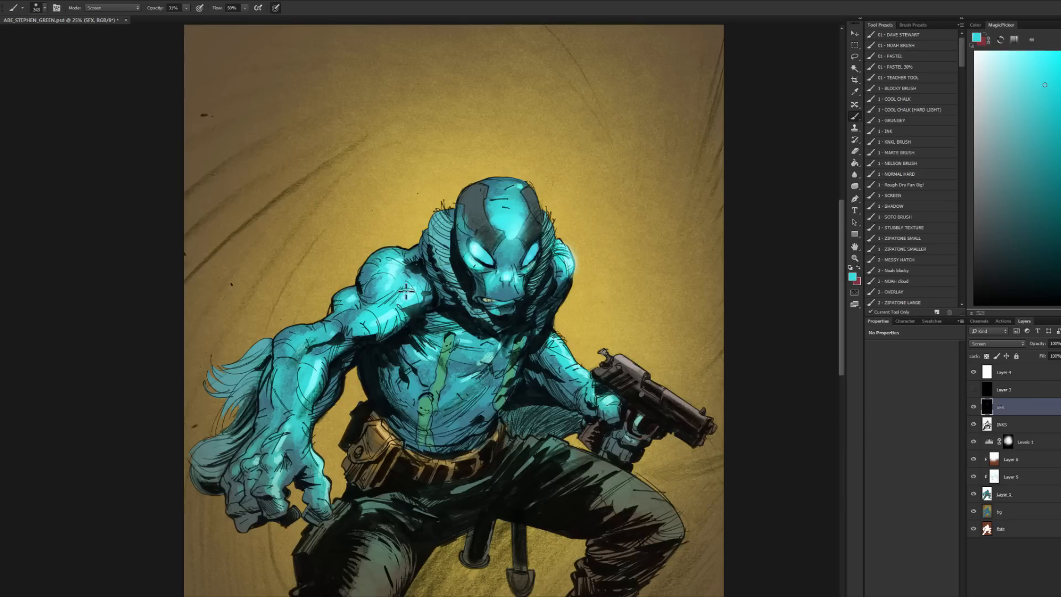
pyautogui.keyDown('alt'); pyautogui.rightClick(394, 309); pyautogui.keyUp('alt')
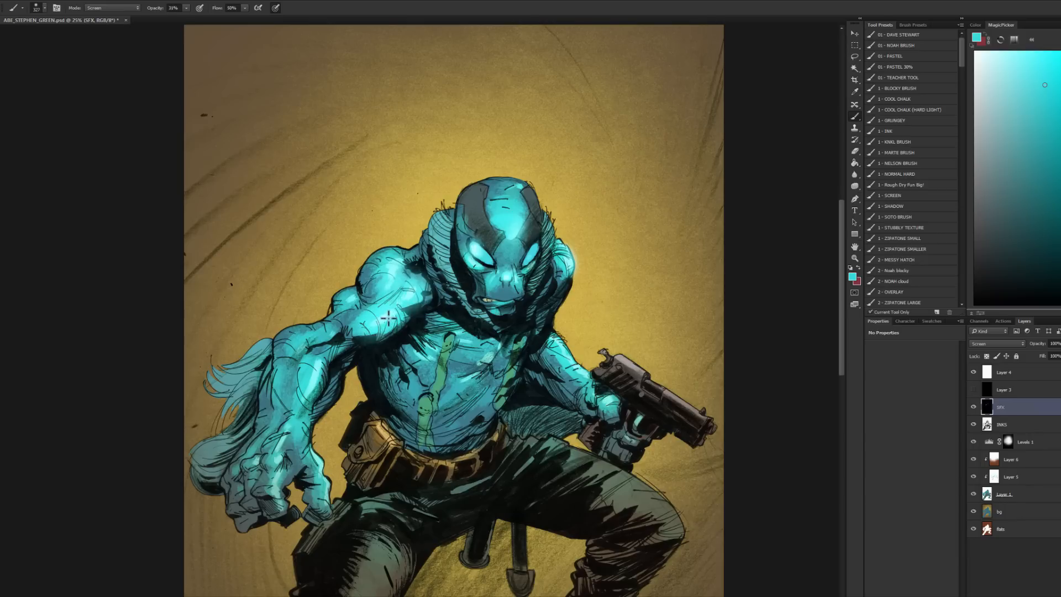
# Step: Paint soft teal glows along the outstretched arm and hand and across the chest on the SFX layer
pyautogui.keyDown('alt'); pyautogui.rightClick(365, 330); pyautogui.keyUp('alt')
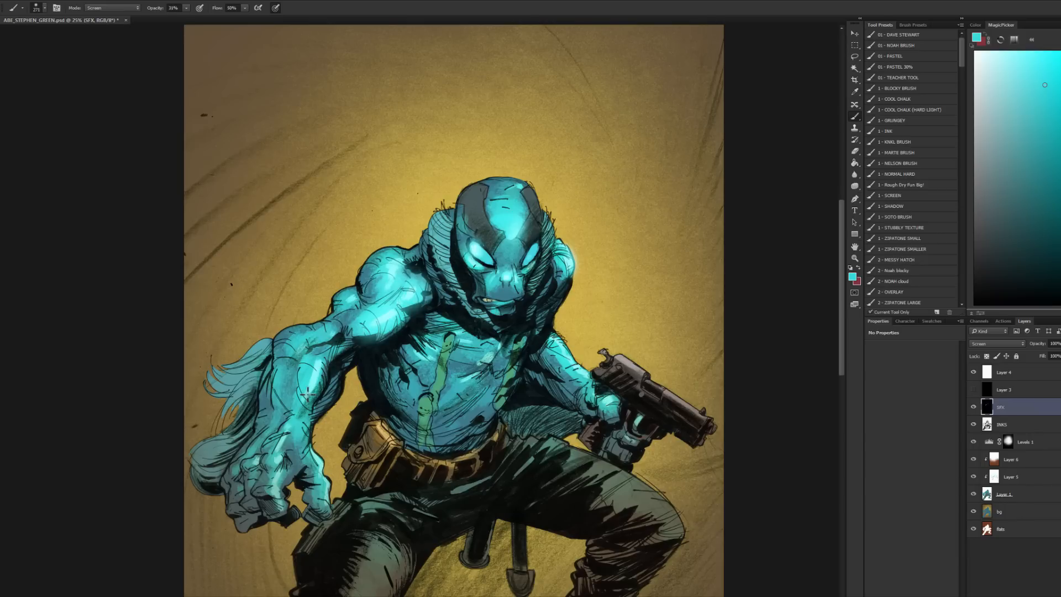
pyautogui.keyDown('alt'); pyautogui.rightClick(322, 371); pyautogui.keyUp('alt')
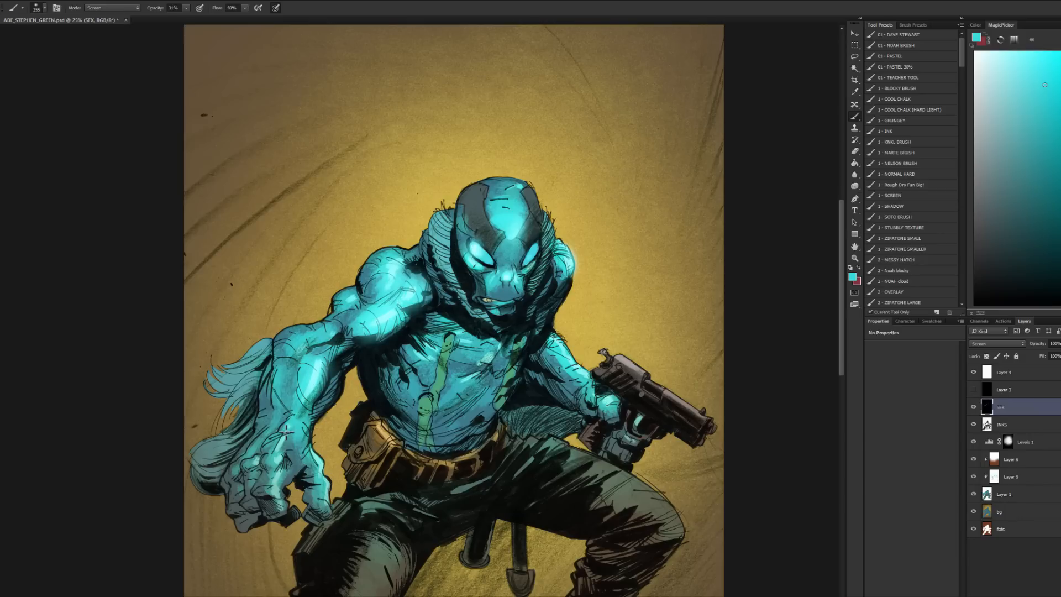
pyautogui.keyDown('alt'); pyautogui.rightClick(278, 465); pyautogui.keyUp('alt')
pyautogui.moveTo(307, 457); pyautogui.dragTo(330, 493)
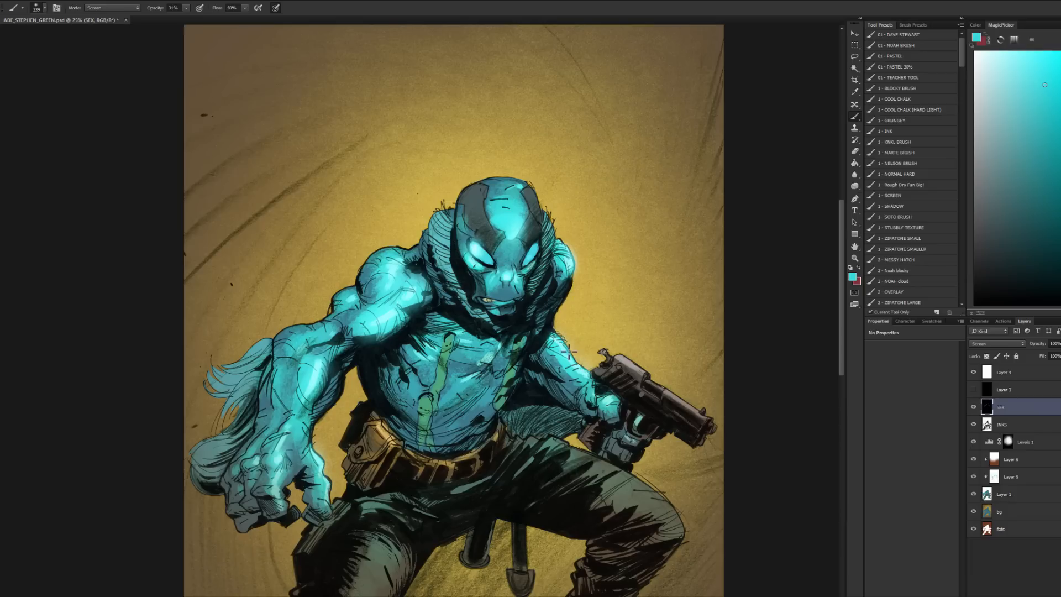
pyautogui.moveTo(485, 354); pyautogui.dragTo(509, 362)
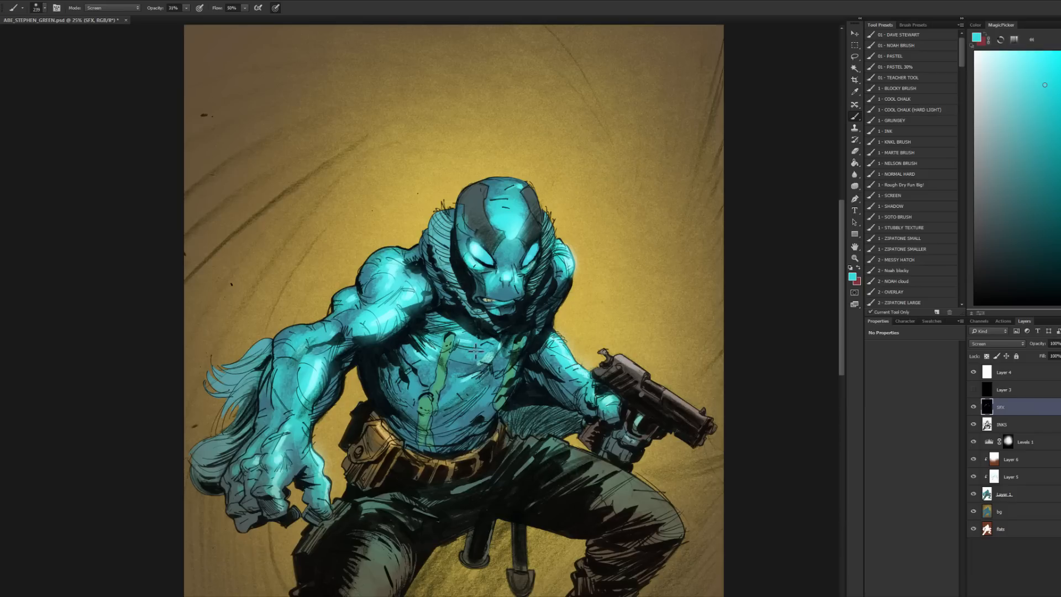
# Step: Check the glow on the whole figure and lower the SFX layer's opacity to about 48%
pyautogui.click(855, 258)
pyautogui.keyDown('alt'); pyautogui.click(771, 302); pyautogui.keyUp('alt')
pyautogui.click(440, 274)
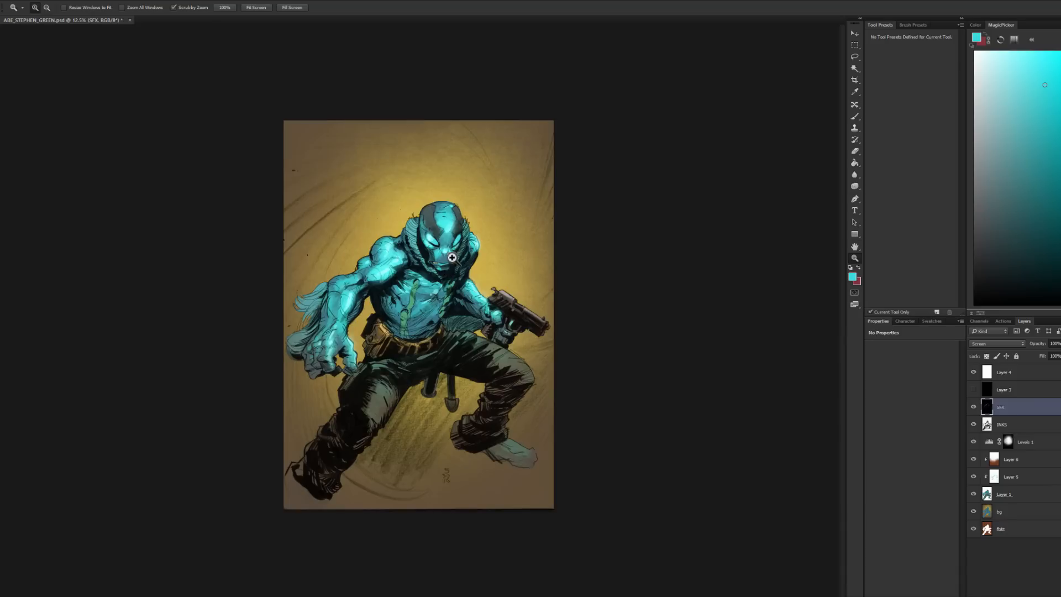
pyautogui.click(450, 267)
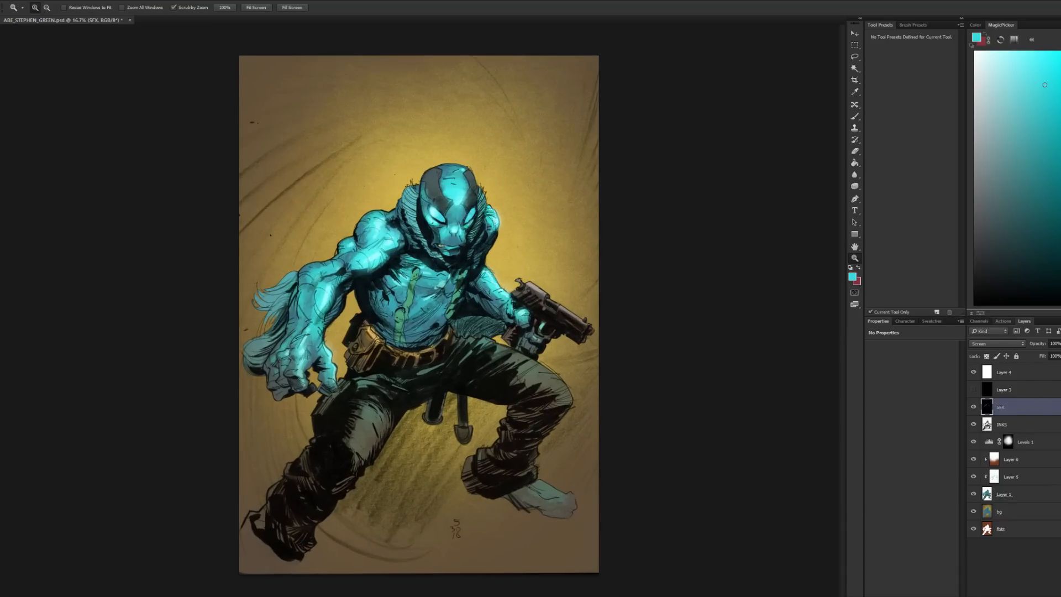
pyautogui.moveTo(1060, 357)
pyautogui.mouseDown()
pyautogui.moveTo(1017, 360)
pyautogui.moveTo(1045, 355)
pyautogui.mouseUp()
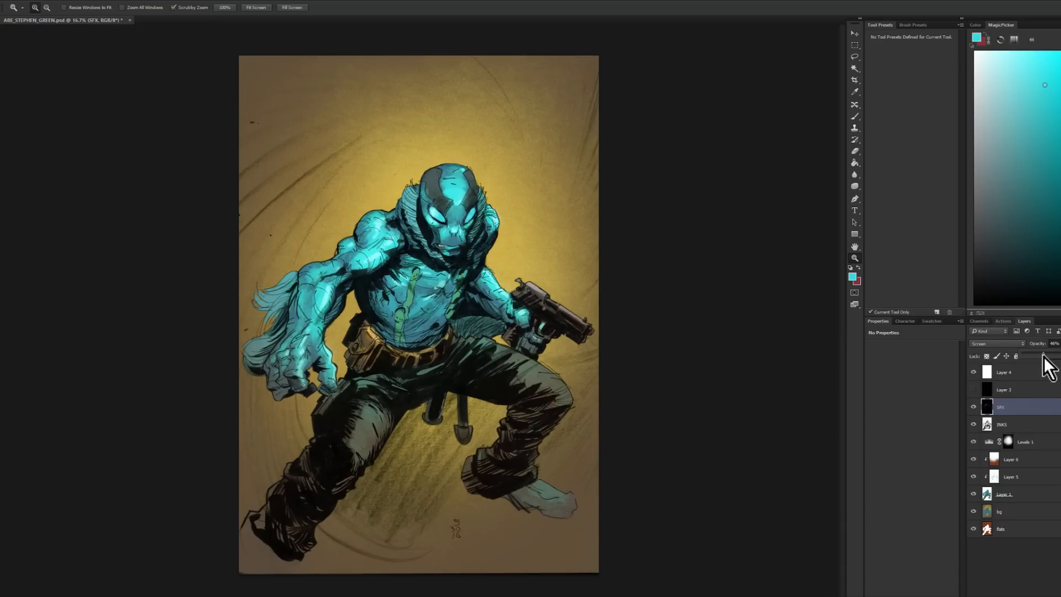
pyautogui.moveTo(1046, 356); pyautogui.dragTo(1043, 347)
pyautogui.press('l')
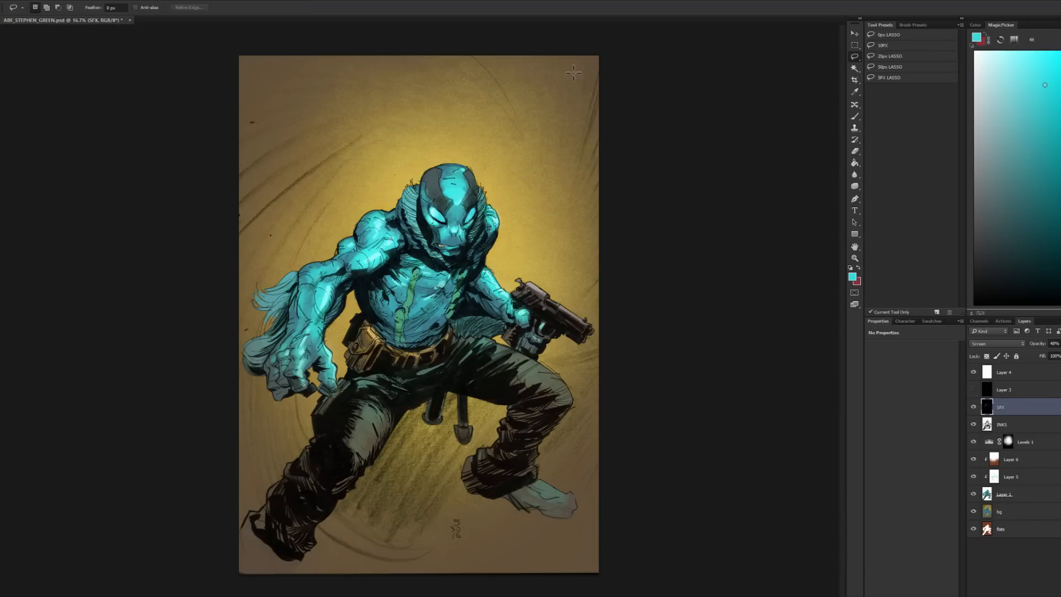
# Step: Select the background area from the flats layer and add a masked Hue/Saturation adjustment layer above the bg layer
pyautogui.click(855, 258)
pyautogui.keyDown('alt'); pyautogui.click(789, 299); pyautogui.keyUp('alt')
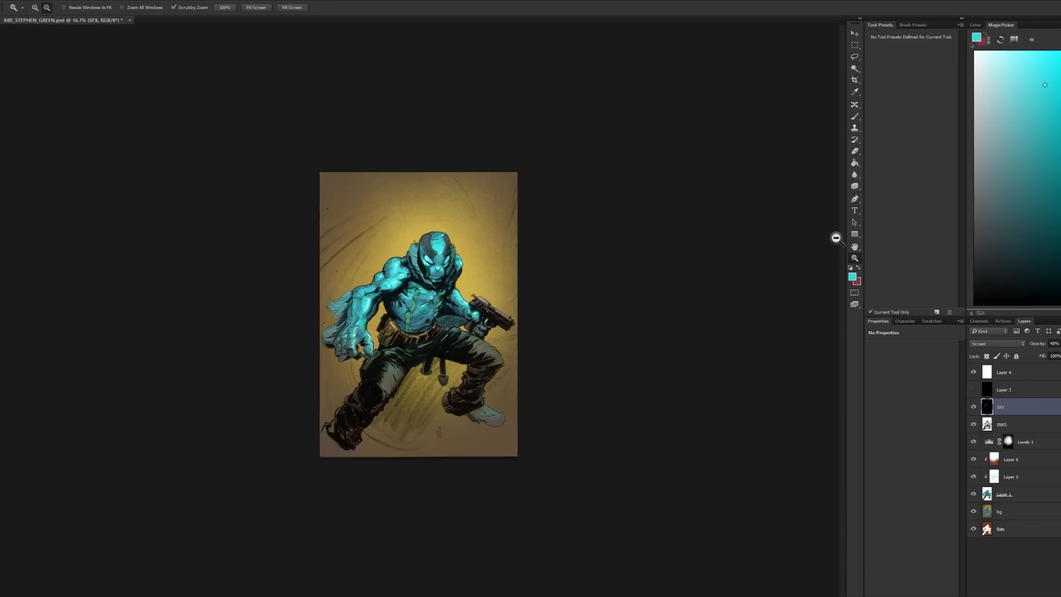
pyautogui.click(998, 528)
pyautogui.click(735, 331)
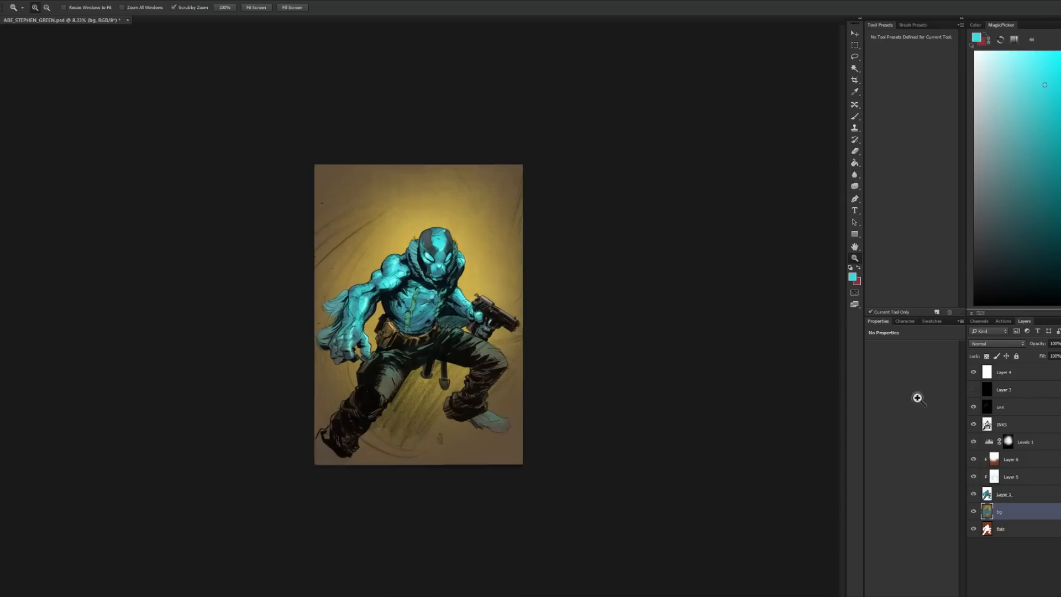
pyautogui.press('w')
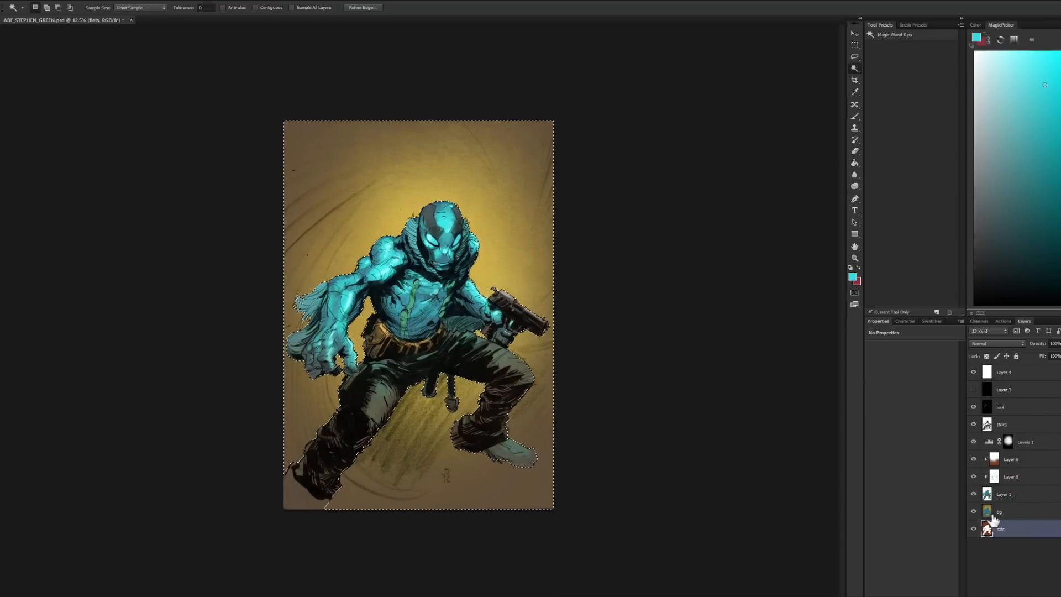
pyautogui.click(993, 515)
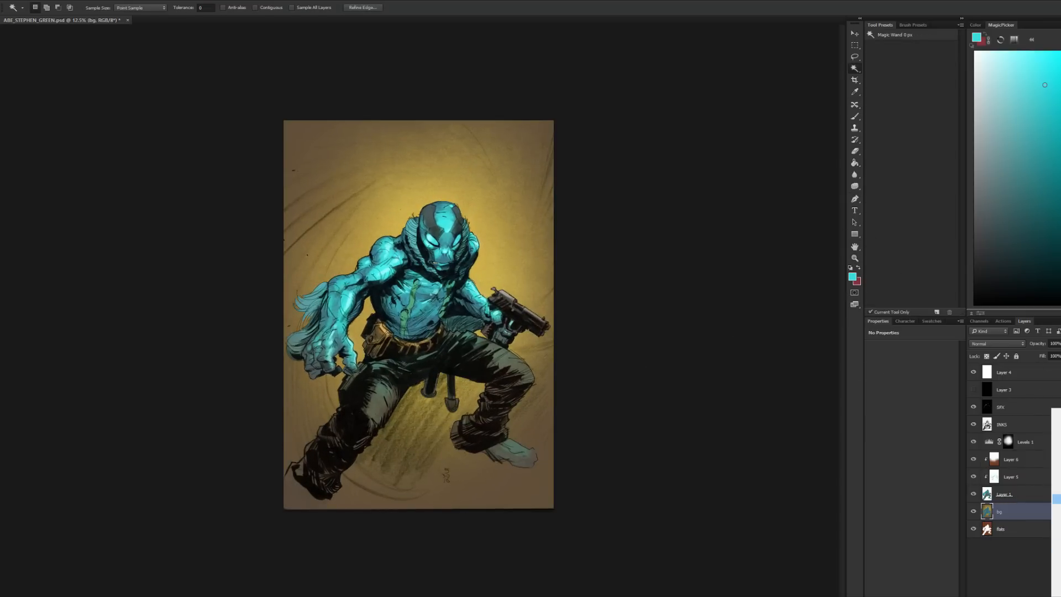
pyautogui.click(1055, 499)
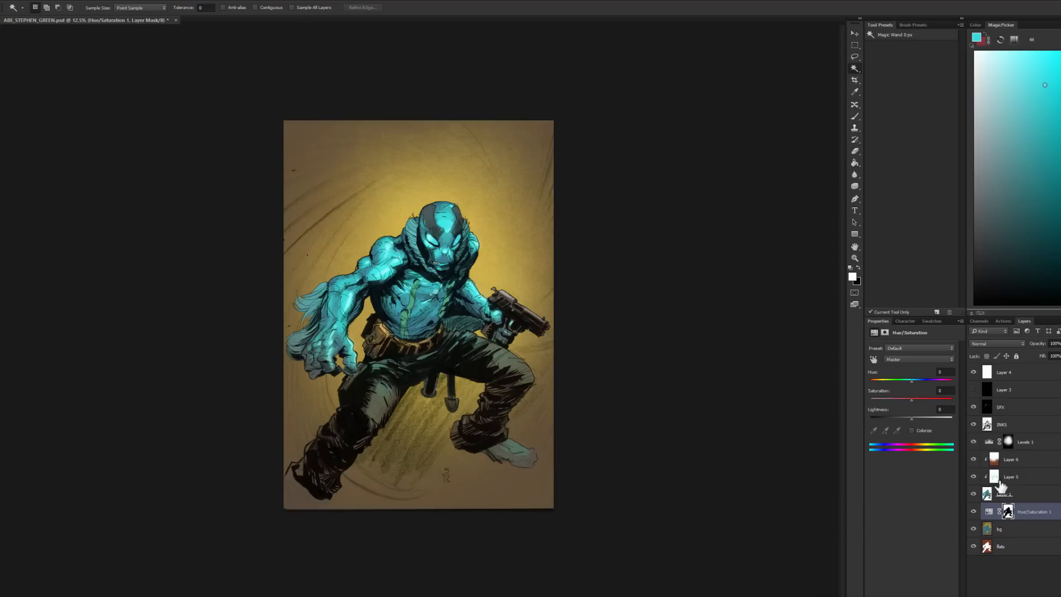
# Step: Shift the background's hue from yellow to orange and raise its saturation to about +21
pyautogui.moveTo(908, 380); pyautogui.dragTo(899, 379)
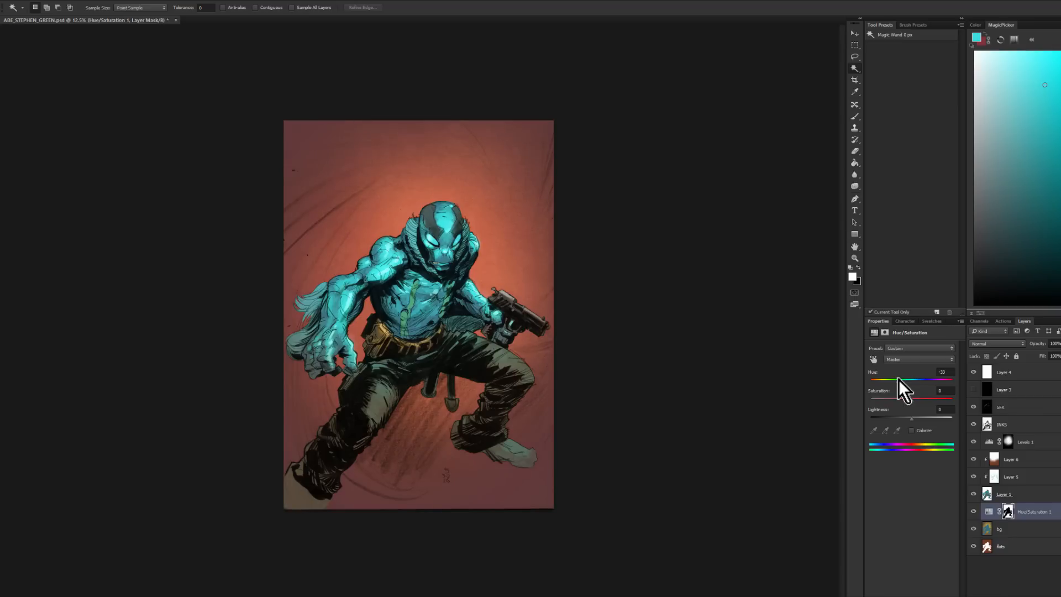
pyautogui.moveTo(910, 401)
pyautogui.mouseDown()
pyautogui.moveTo(895, 400)
pyautogui.moveTo(926, 396)
pyautogui.mouseUp()
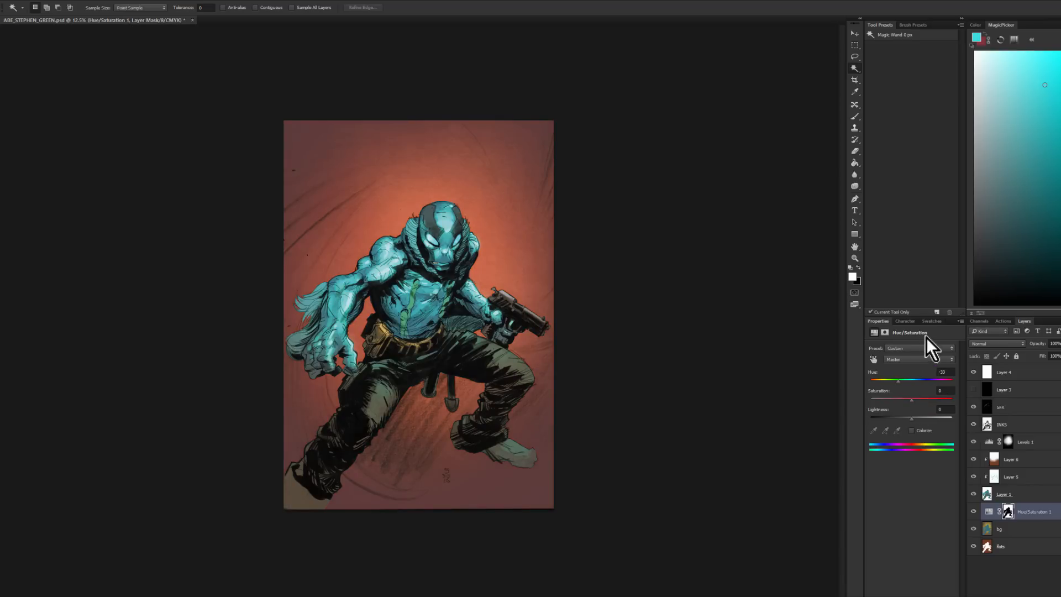
pyautogui.moveTo(902, 380)
pyautogui.mouseDown()
pyautogui.moveTo(941, 380)
pyautogui.moveTo(878, 386)
pyautogui.moveTo(902, 383)
pyautogui.mouseUp()
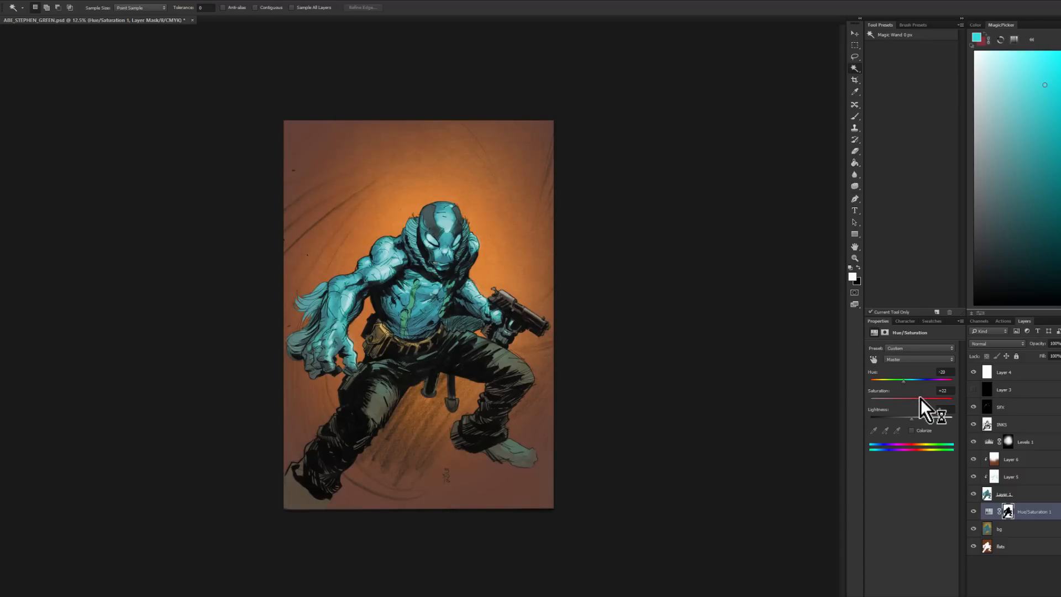
# Step: Check the artwork's values in grayscale using Layer 3, and examine the recolored piece up close and as a whole
pyautogui.press('l')
pyautogui.click(974, 391)
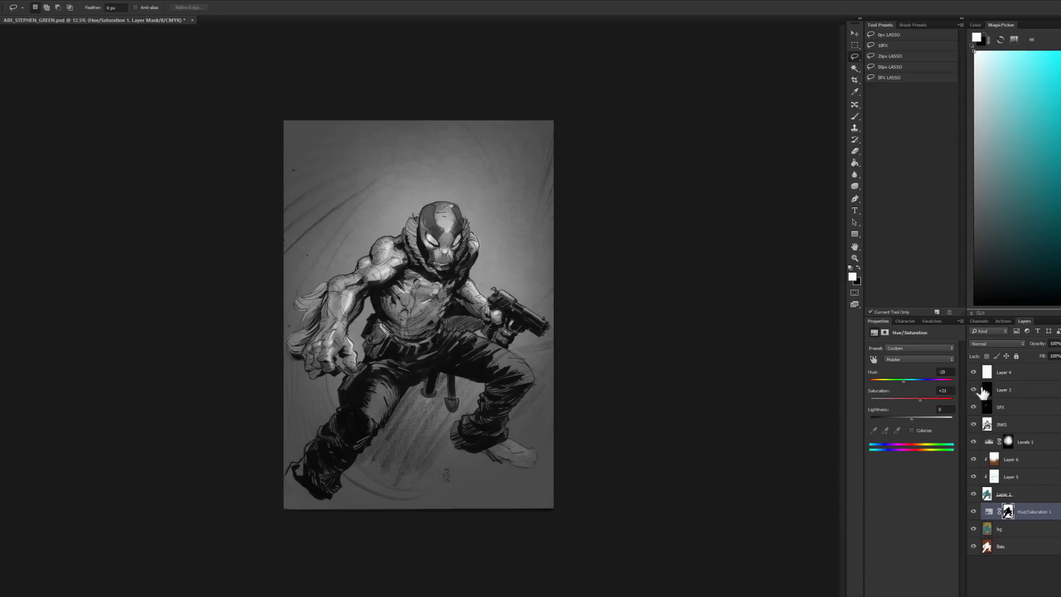
pyautogui.click(985, 390)
pyautogui.click(974, 390)
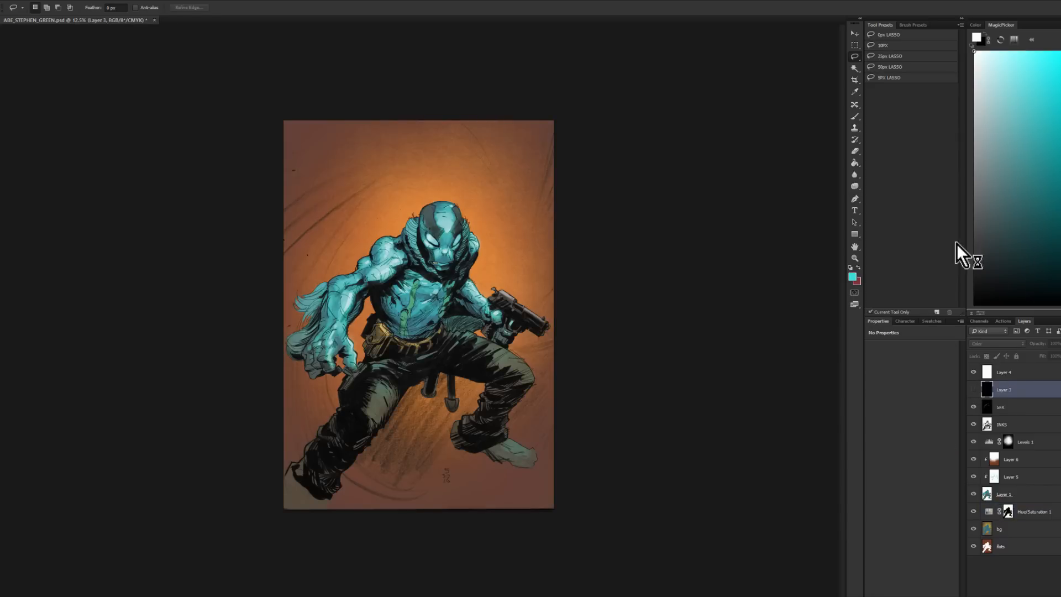
pyautogui.click(855, 258)
pyautogui.keyDown('alt'); pyautogui.click(774, 318); pyautogui.keyUp('alt')
pyautogui.keyDown('alt'); pyautogui.click(805, 239); pyautogui.keyUp('alt')
pyautogui.keyDown('alt'); pyautogui.click(805, 238); pyautogui.keyUp('alt')
pyautogui.moveTo(452, 324); pyautogui.dragTo(526, 247)
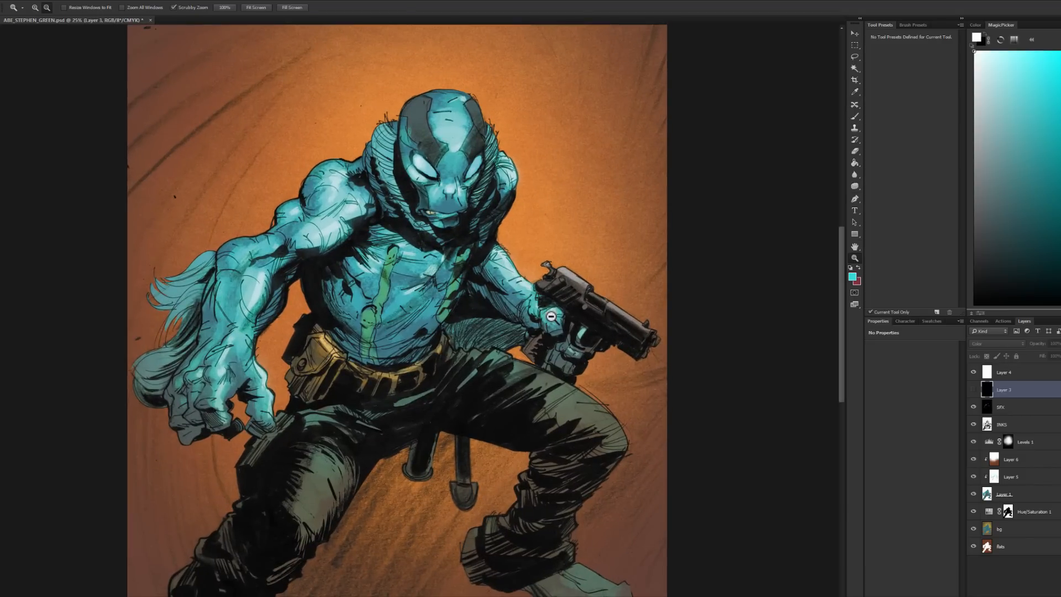
pyautogui.keyDown('alt'); pyautogui.click(551, 316); pyautogui.keyUp('alt')
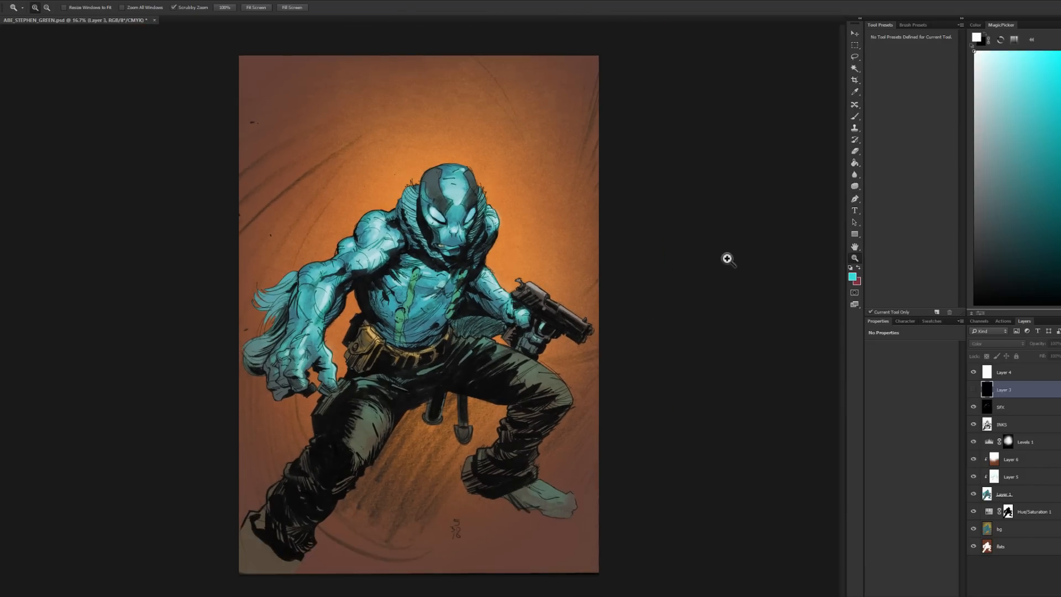
# Step: Duplicate the INKS layer as a layer named HOLDS in Normal blend mode and hide the original INKS layer
pyautogui.press('l')
pyautogui.click(1001, 425)
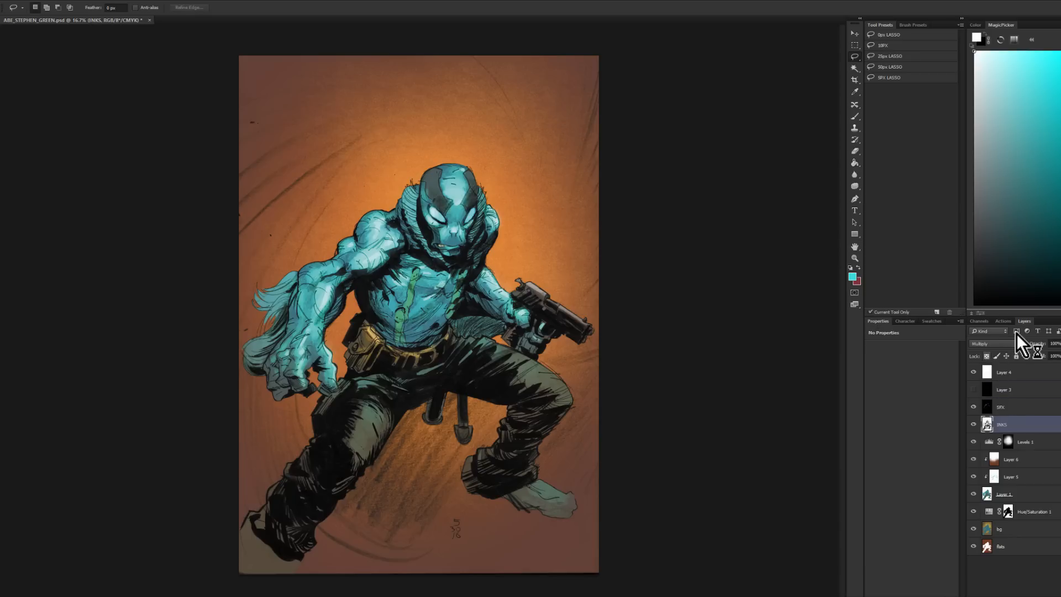
pyautogui.keyDown('ctrl'); pyautogui.click(987, 426); pyautogui.keyUp('ctrl')
pyautogui.hotkey('ctrl', 'j')
pyautogui.click(974, 441)
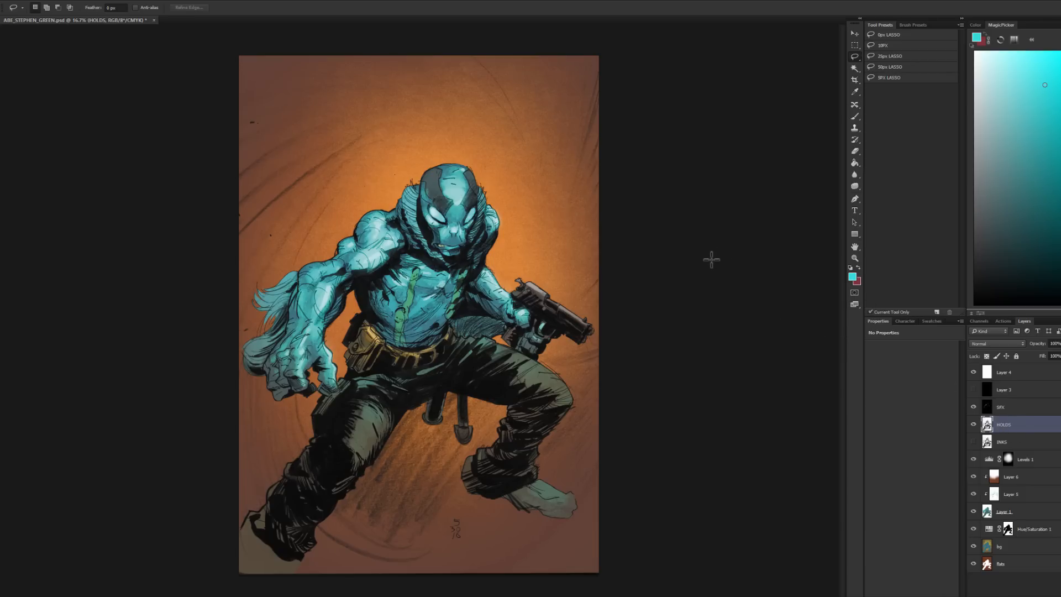
# Step: Try colorizing the HOLDS line art with Hue/Saturation, using hue 181, saturation 48 and lightness -100
pyautogui.hotkey('ctrl', 'u')
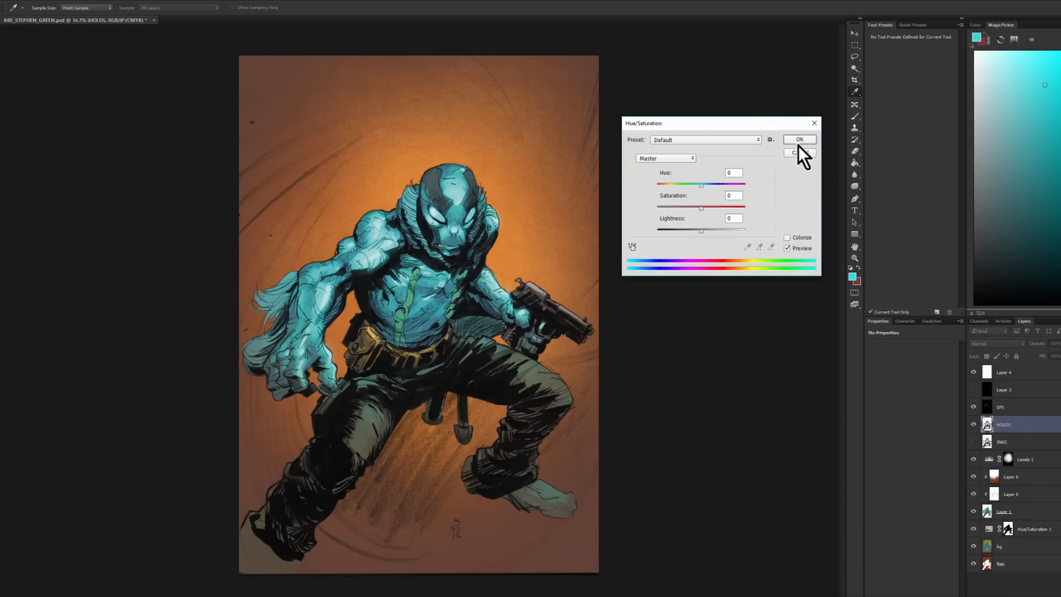
pyautogui.moveTo(756, 122); pyautogui.dragTo(751, 67)
pyautogui.click(699, 152)
pyautogui.click(782, 182)
pyautogui.click(701, 175)
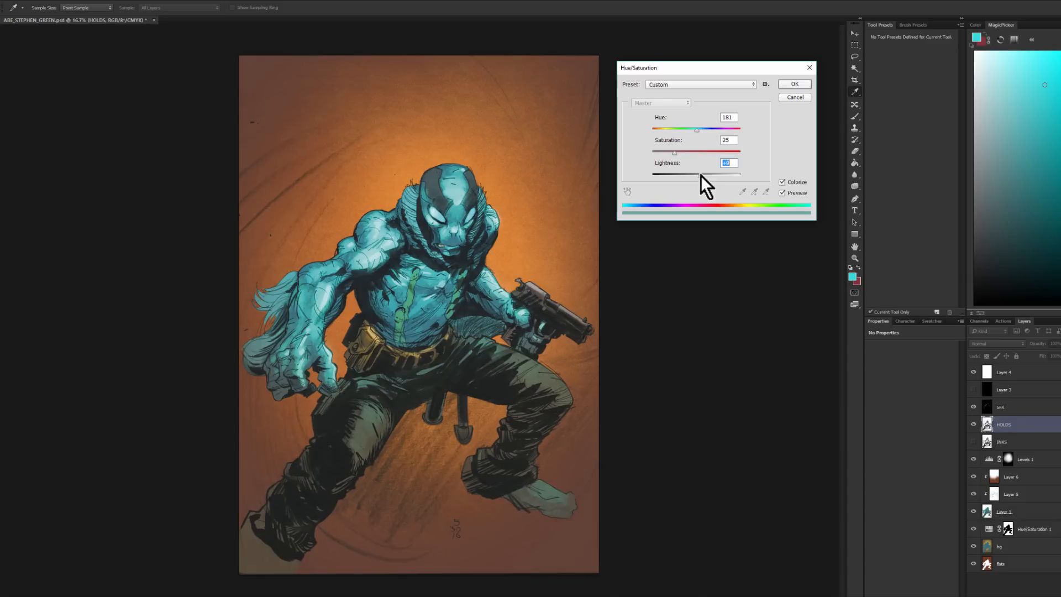
pyautogui.moveTo(689, 153); pyautogui.dragTo(653, 175)
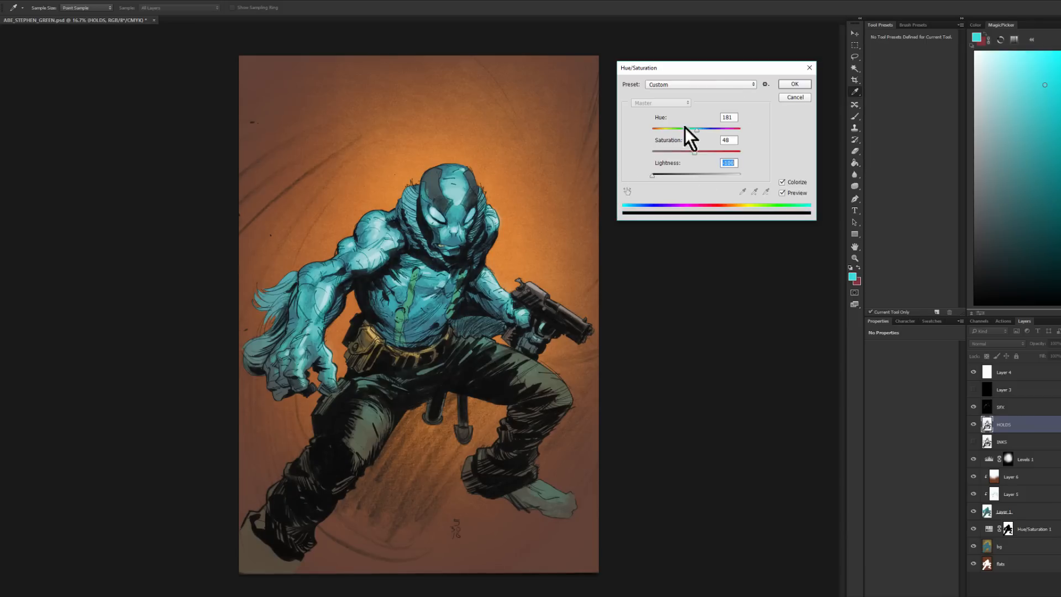
pyautogui.click(796, 97)
# Step: Examine the whole composition at several sizes and compare it with the Layer 3 grayscale view
pyautogui.click(855, 258)
pyautogui.keyDown('alt'); pyautogui.click(762, 301); pyautogui.keyUp('alt')
pyautogui.click(454, 306)
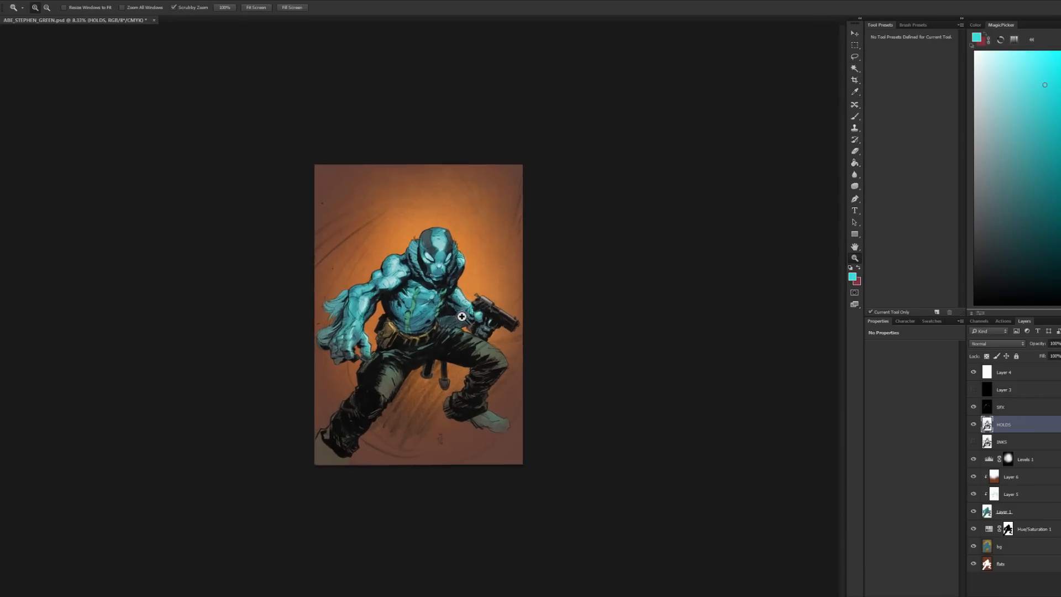
pyautogui.click(974, 390)
pyautogui.click(974, 390)
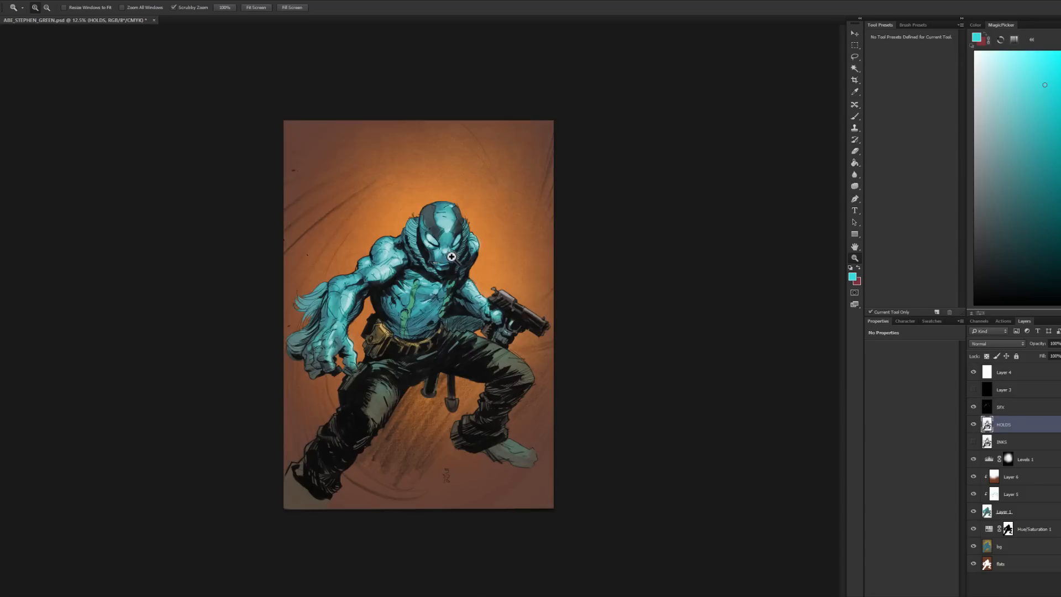
pyautogui.click(468, 219)
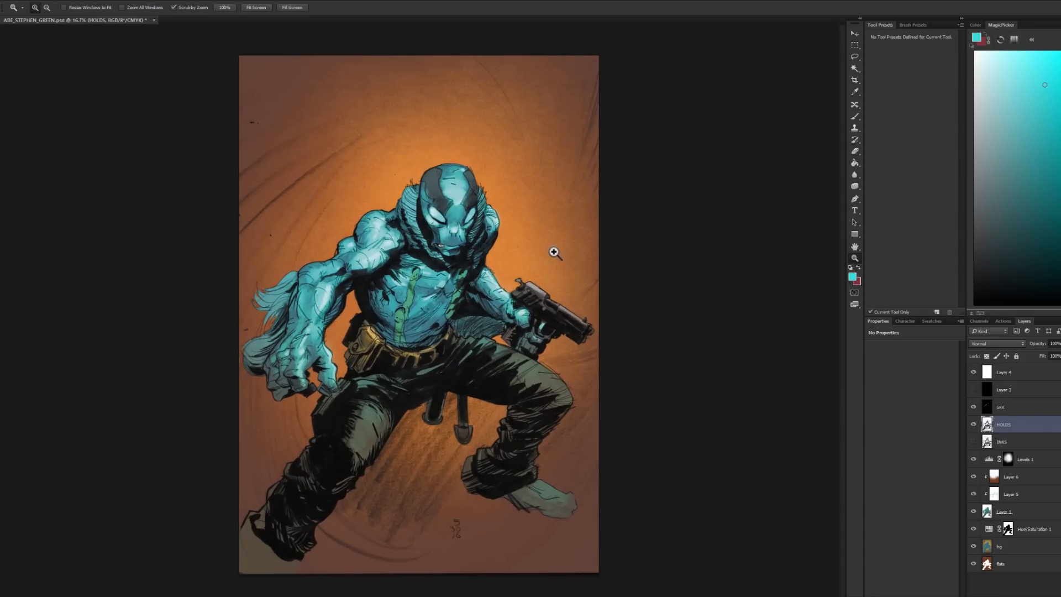
pyautogui.press('l')
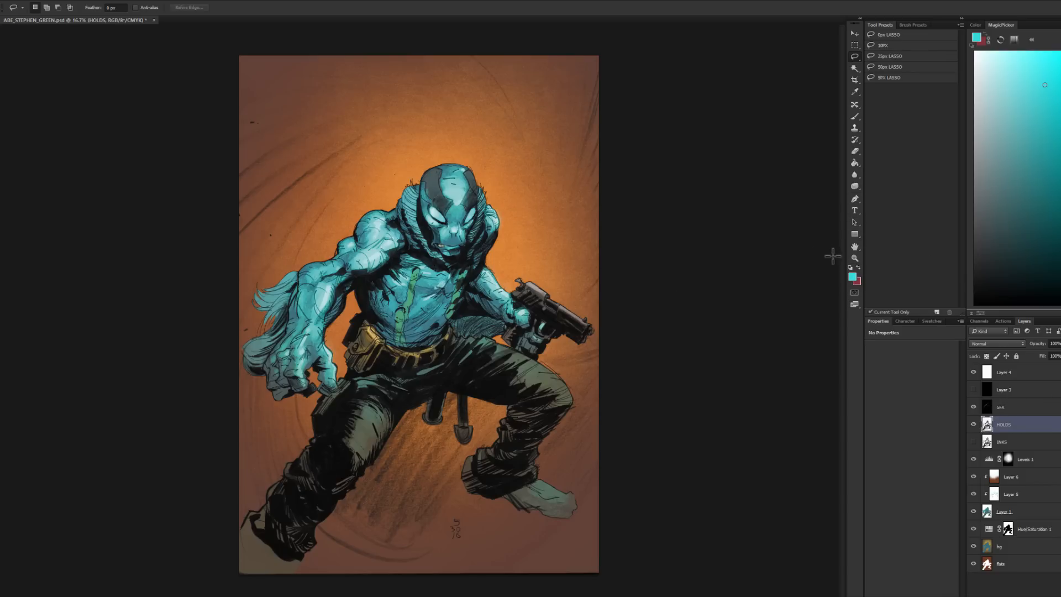
pyautogui.click(855, 258)
pyautogui.keyDown('alt'); pyautogui.click(757, 301); pyautogui.keyUp('alt')
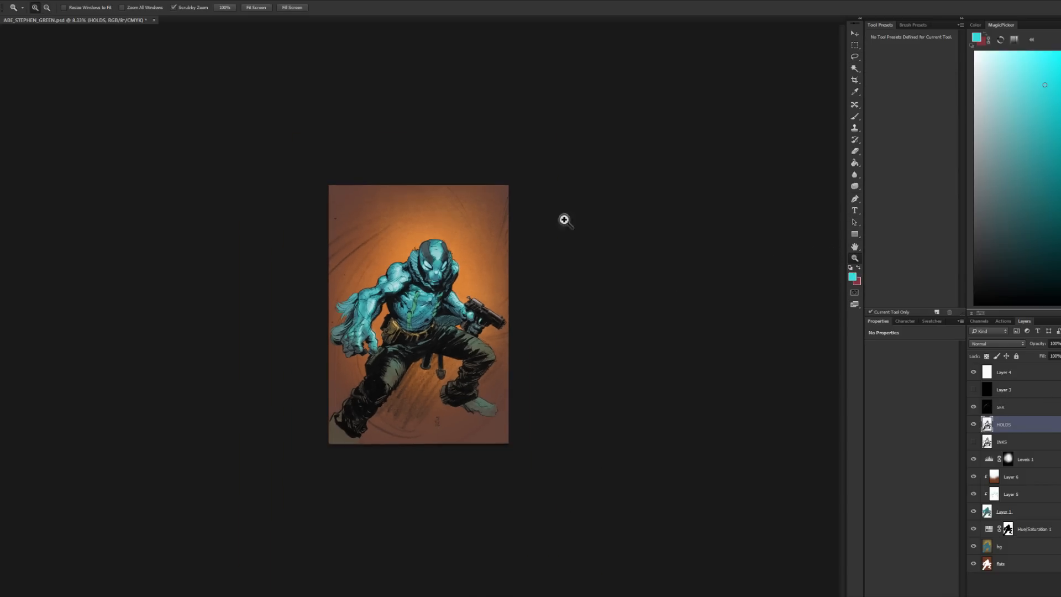
pyautogui.click(499, 309)
pyautogui.click(499, 309)
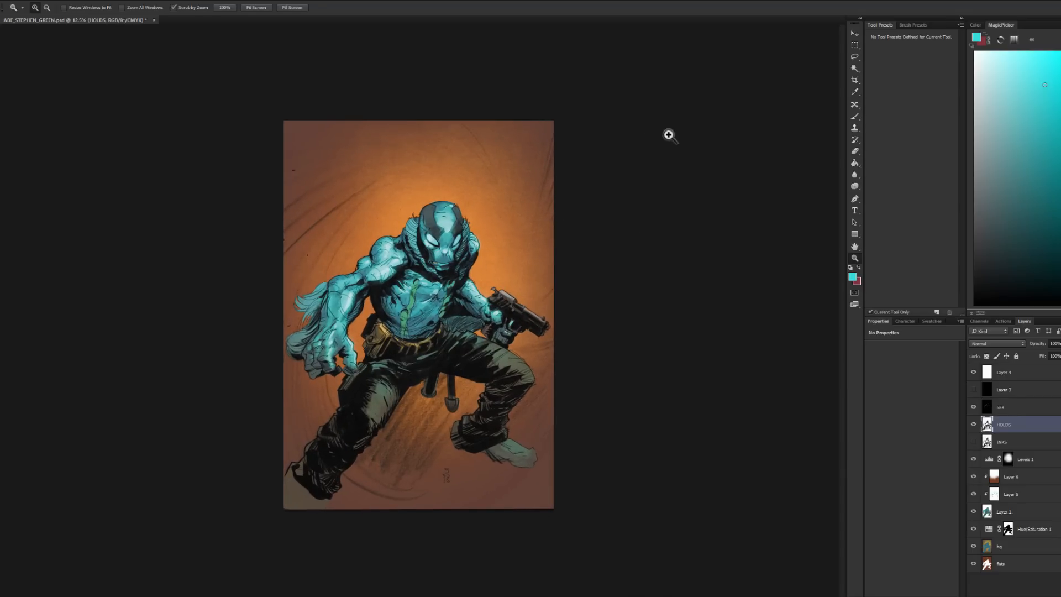
# Step: Try a Color Lookup adjustment layer above the SFX layer, browse its 3D LUT presets, and delete the adjustment layer
pyautogui.click(990, 406)
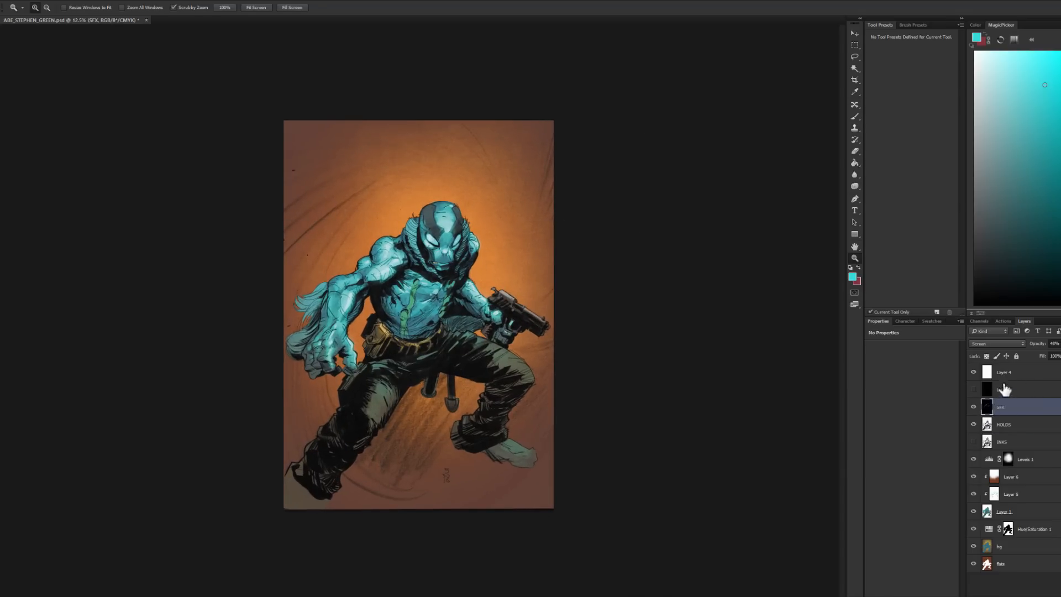
pyautogui.press('l')
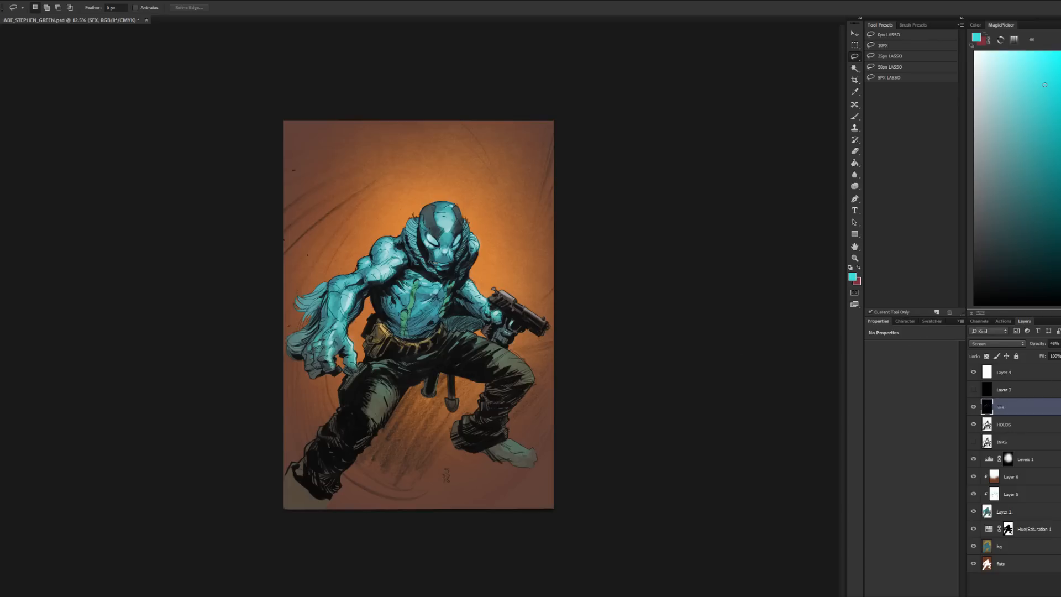
pyautogui.rightClick(1051, 409)
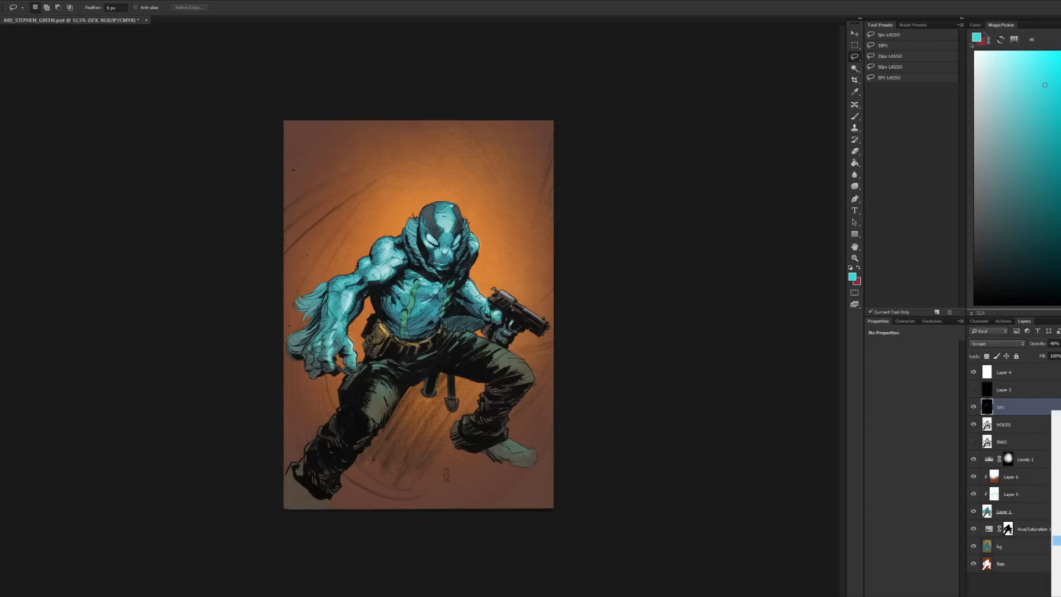
pyautogui.click(1057, 550)
pyautogui.click(934, 348)
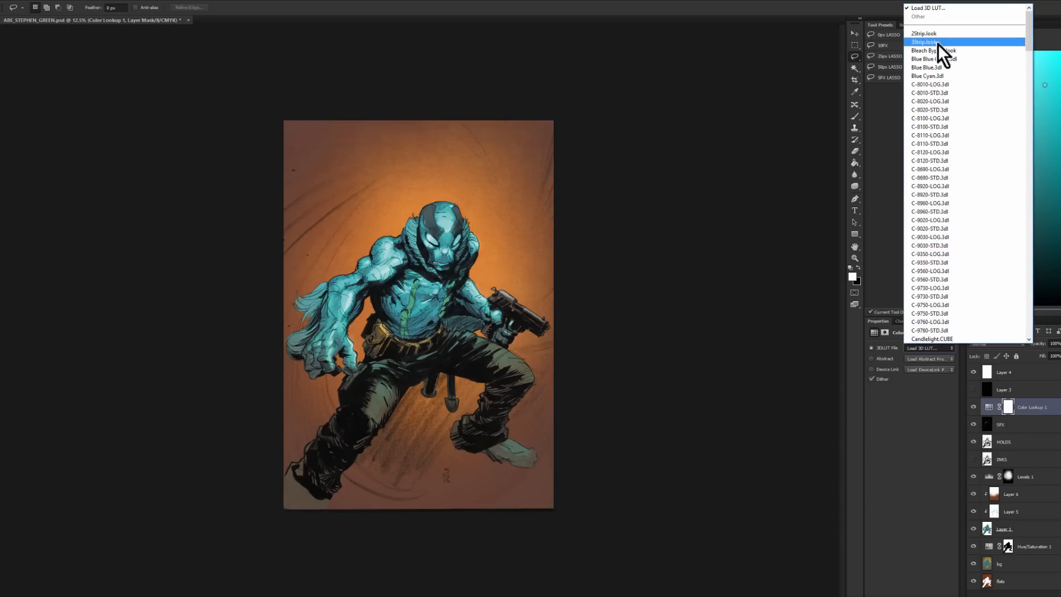
pyautogui.click(861, 85)
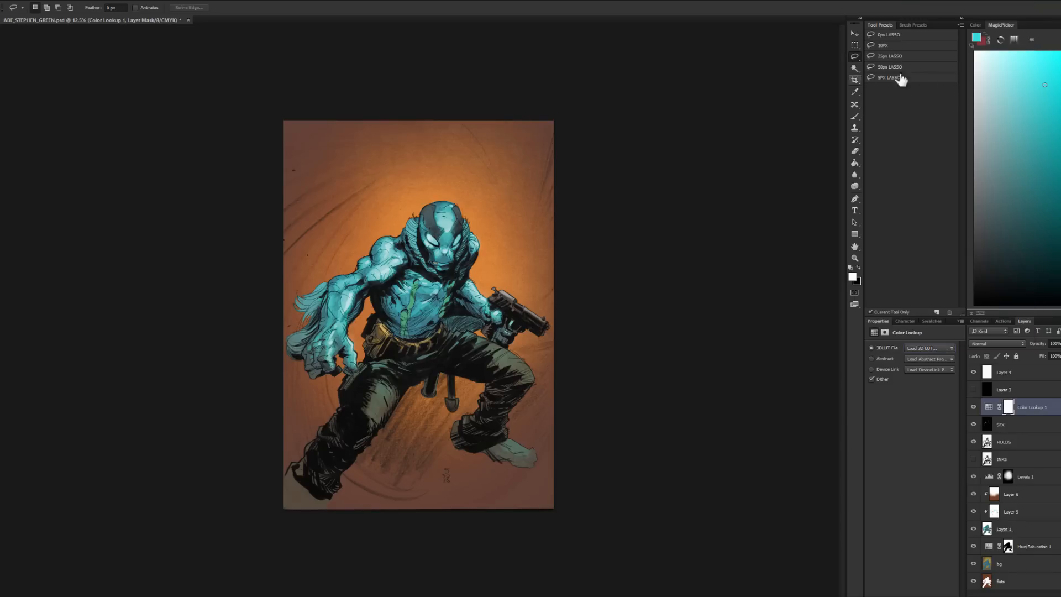
pyautogui.click(1017, 424)
pyautogui.rightClick(1033, 415)
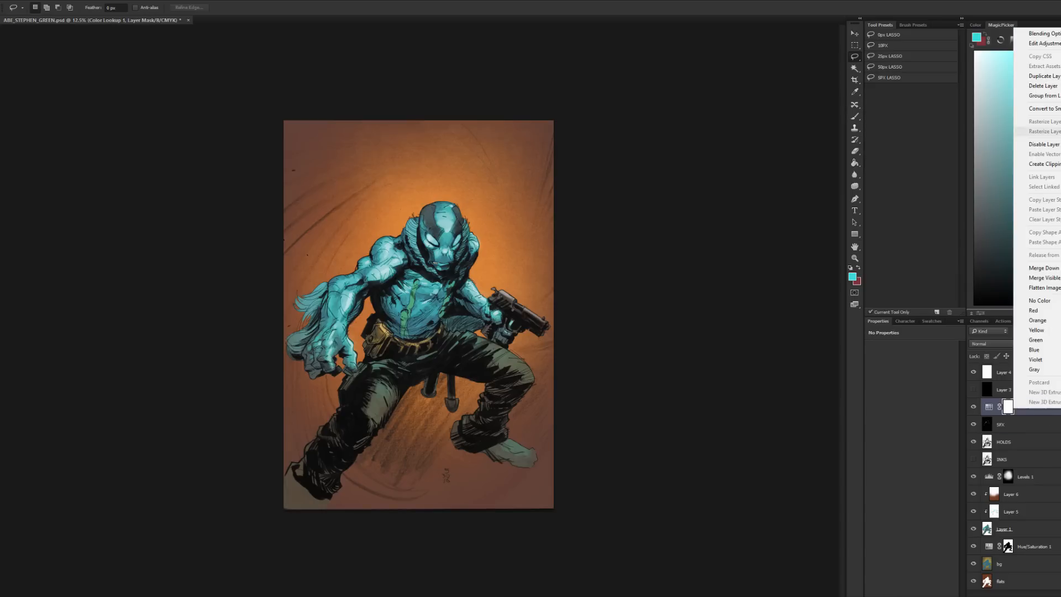
pyautogui.click(1039, 86)
# Step: Add a Gradient Map adjustment layer above the SFX layer, keeping its foreground-to-background gradient
pyautogui.rightClick(1050, 408)
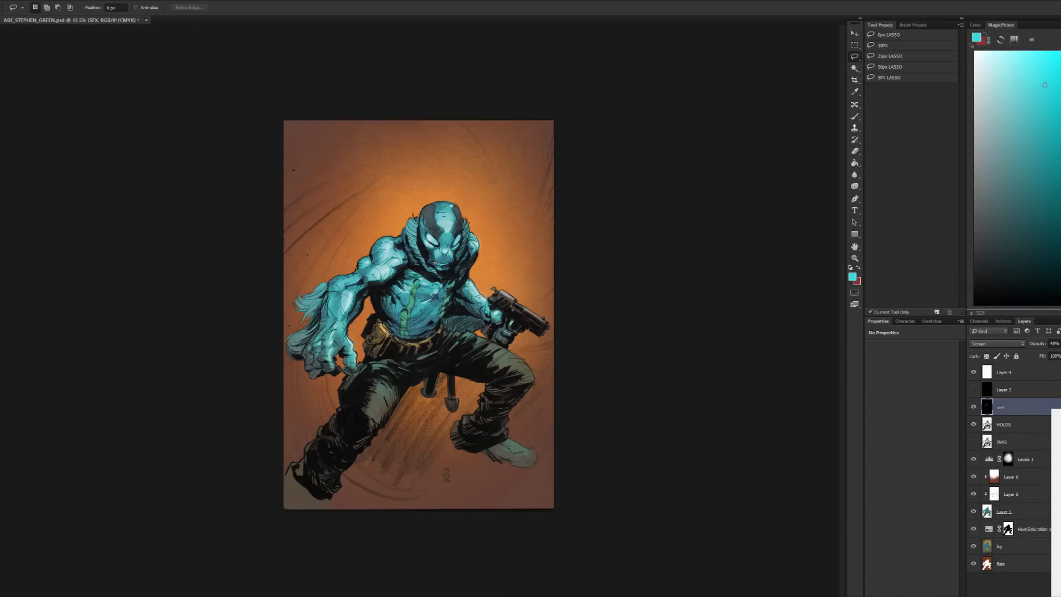
pyautogui.click(1056, 591)
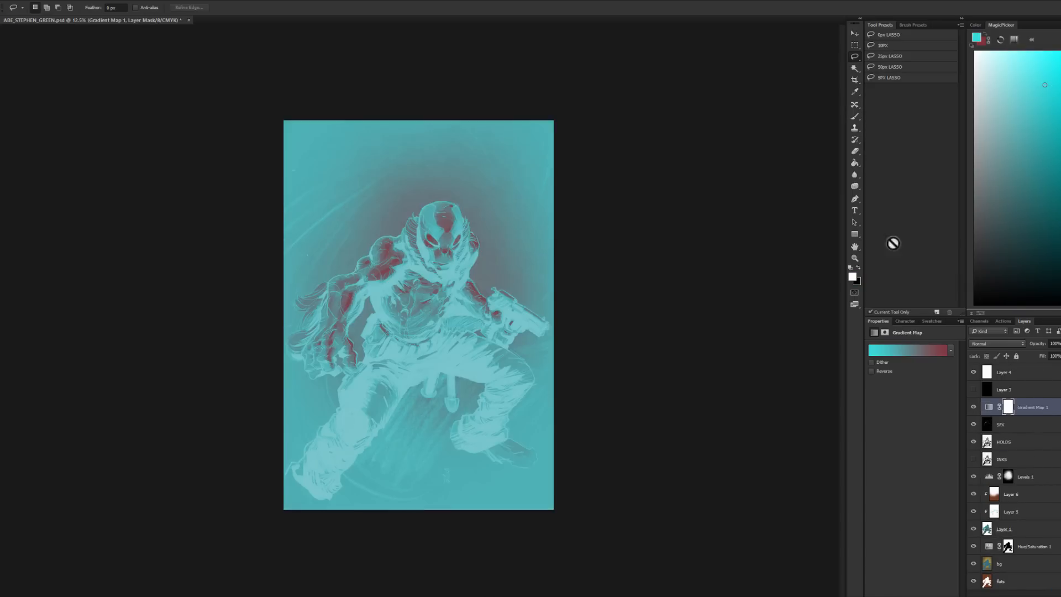
pyautogui.click(914, 350)
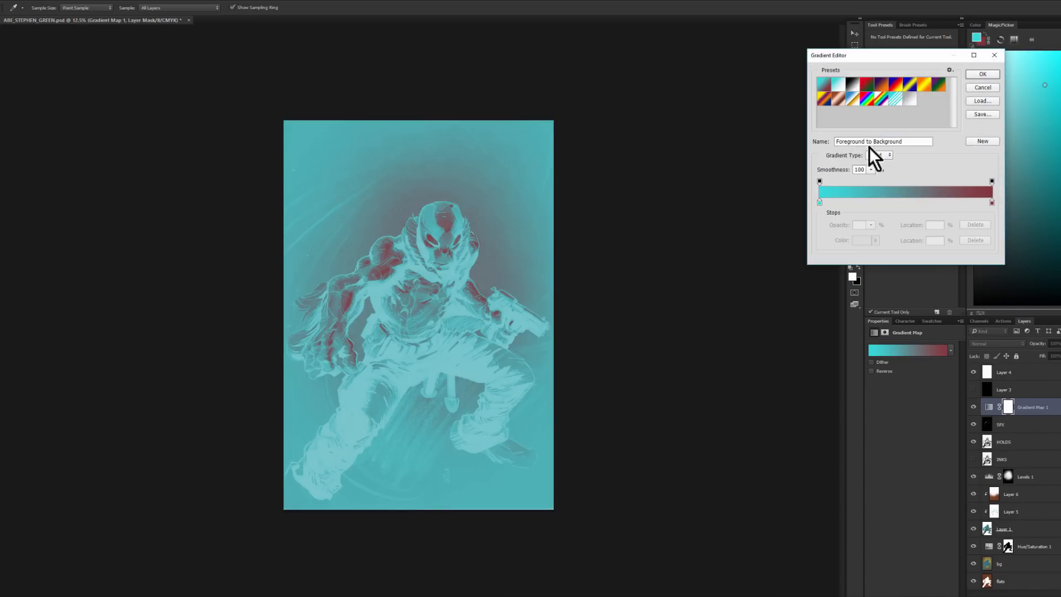
pyautogui.click(982, 88)
pyautogui.press('l')
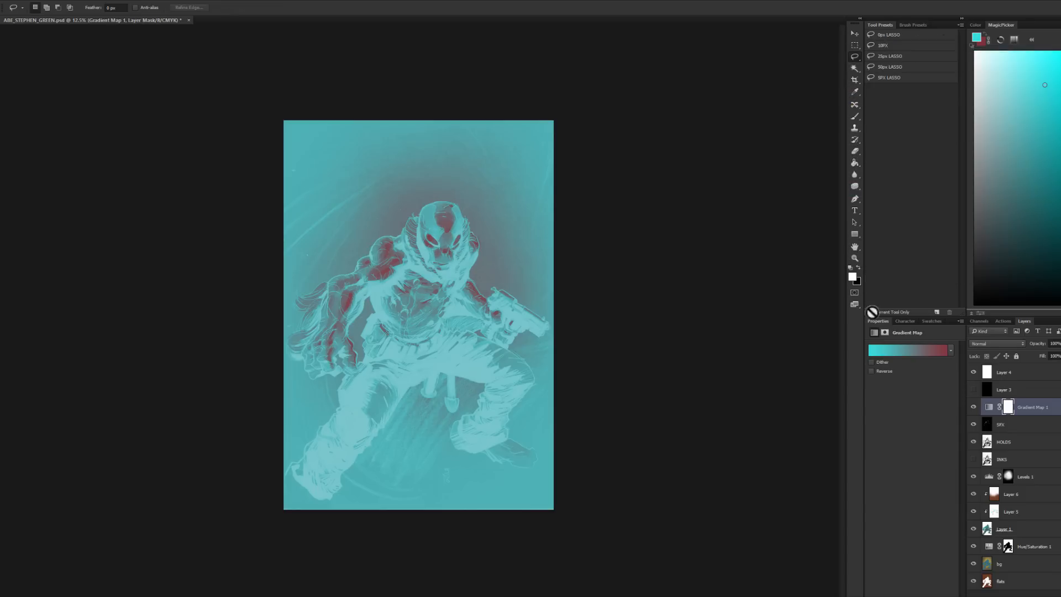
# Step: Apply the Red, Green preset to the gradient map and compare it with the gradient reversed
pyautogui.click(872, 371)
pyautogui.click(917, 351)
pyautogui.click(888, 97)
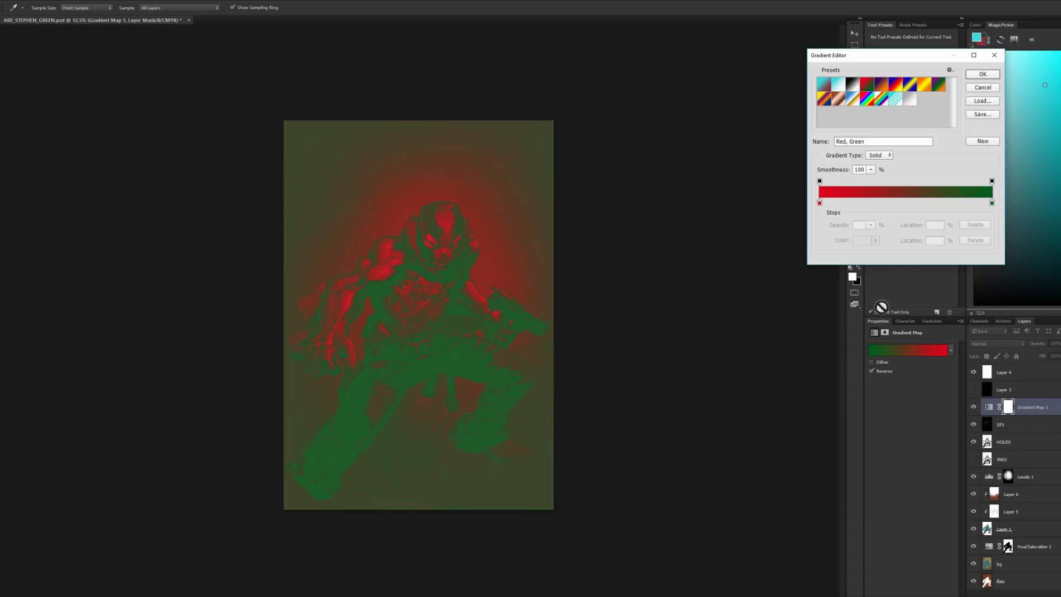
pyautogui.click(983, 74)
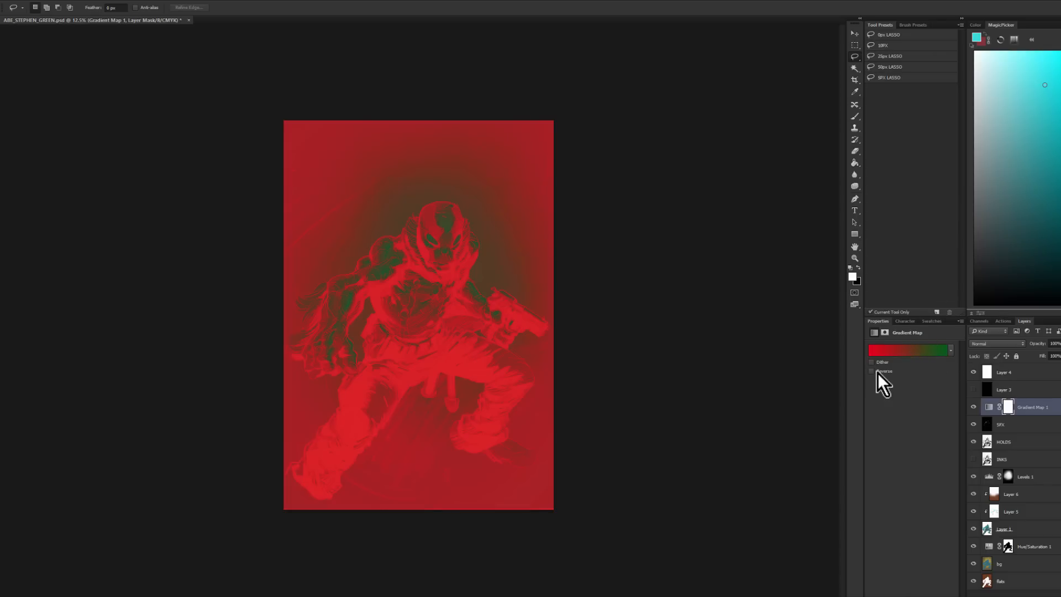
# Step: Set the Gradient Map 1 layer to Color blending with its gradient reversed, and lower its opacity to 28%
pyautogui.click(994, 344)
pyautogui.click(976, 513)
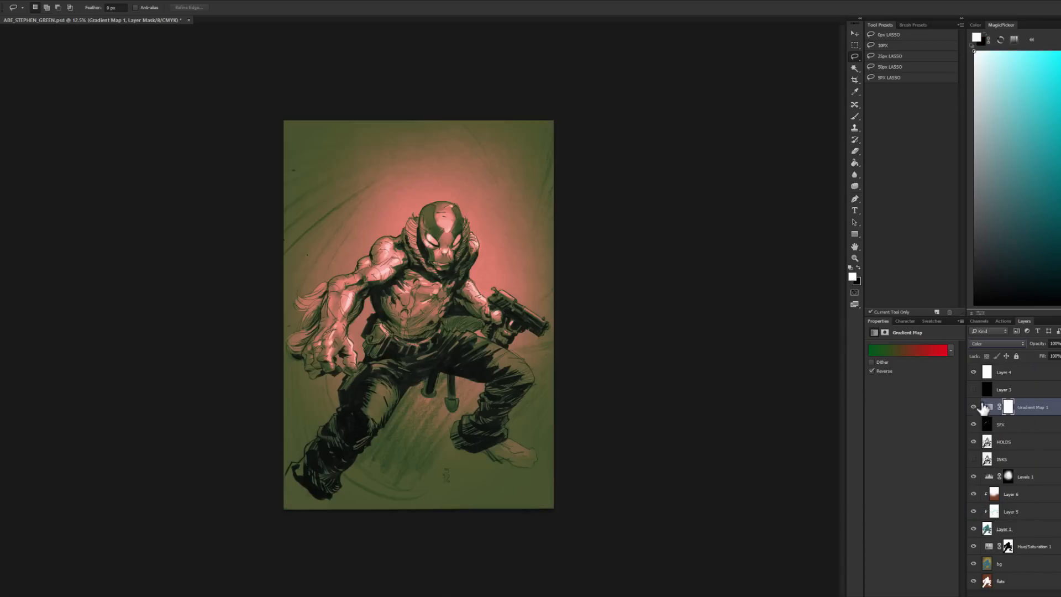
pyautogui.click(1060, 343)
pyautogui.click(1045, 355)
pyautogui.moveTo(1047, 359); pyautogui.dragTo(1025, 360)
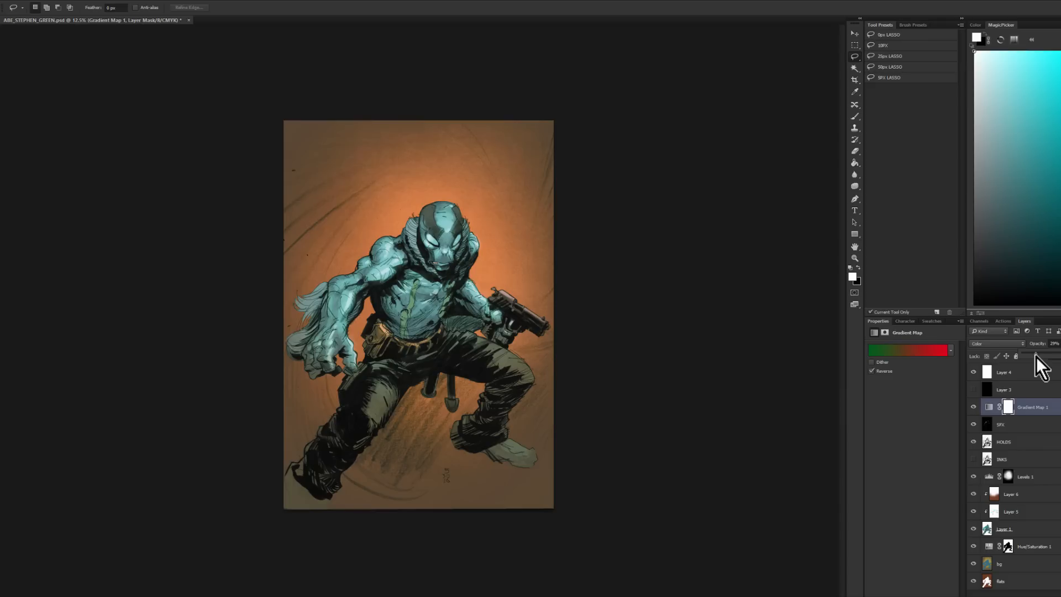
# Step: Examine the artwork at several sizes with and without the Gradient Map 1 layer
pyautogui.press('z')
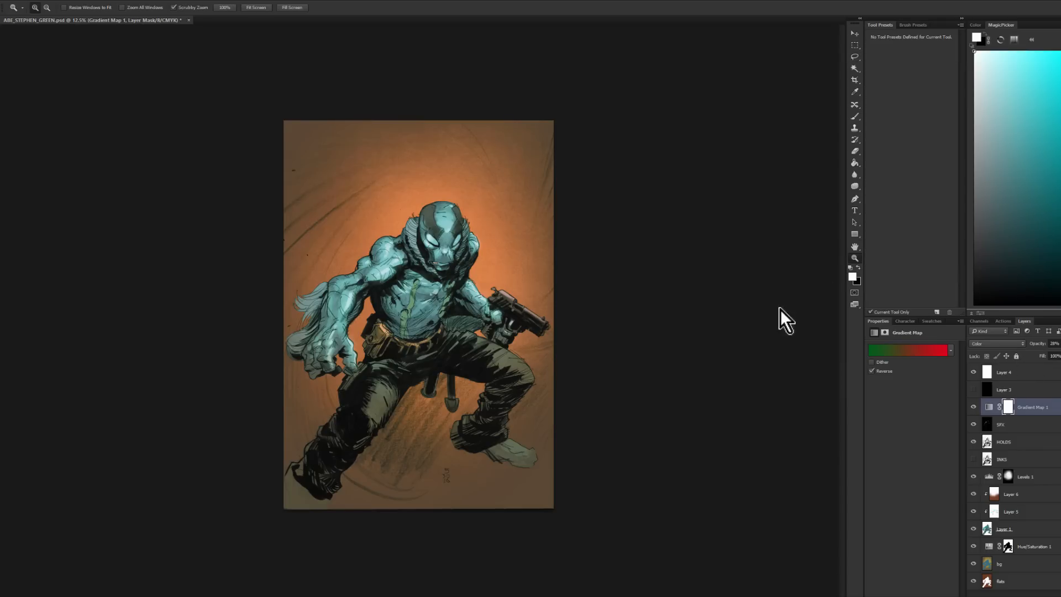
pyautogui.keyDown('alt'); pyautogui.click(785, 308); pyautogui.keyUp('alt')
pyautogui.click(422, 304)
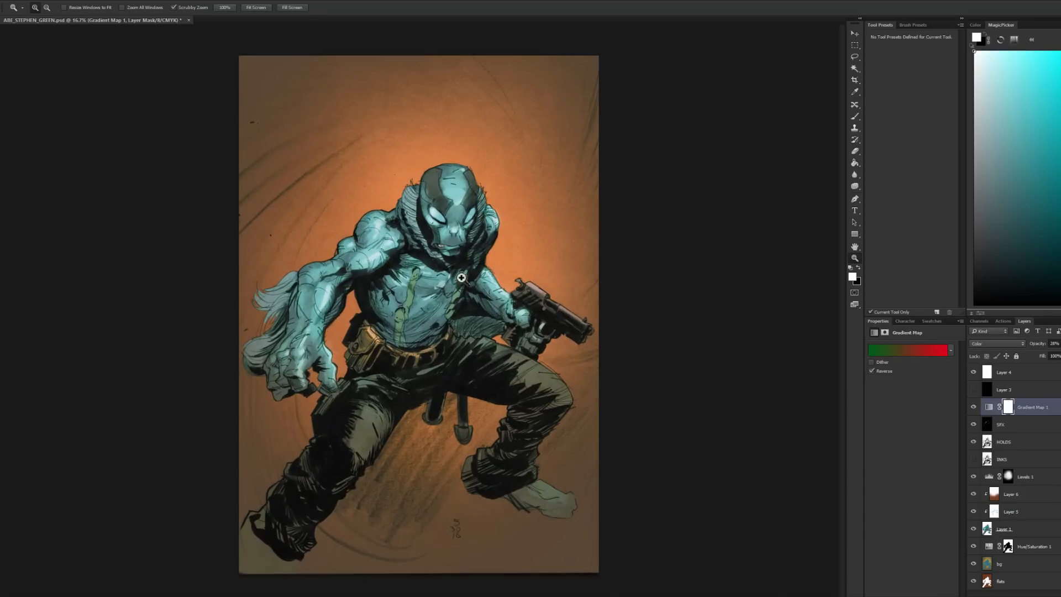
pyautogui.click(977, 408)
pyautogui.click(976, 408)
pyautogui.keyDown('alt'); pyautogui.click(785, 322); pyautogui.keyUp('alt')
pyautogui.keyDown('alt'); pyautogui.click(784, 322); pyautogui.keyUp('alt')
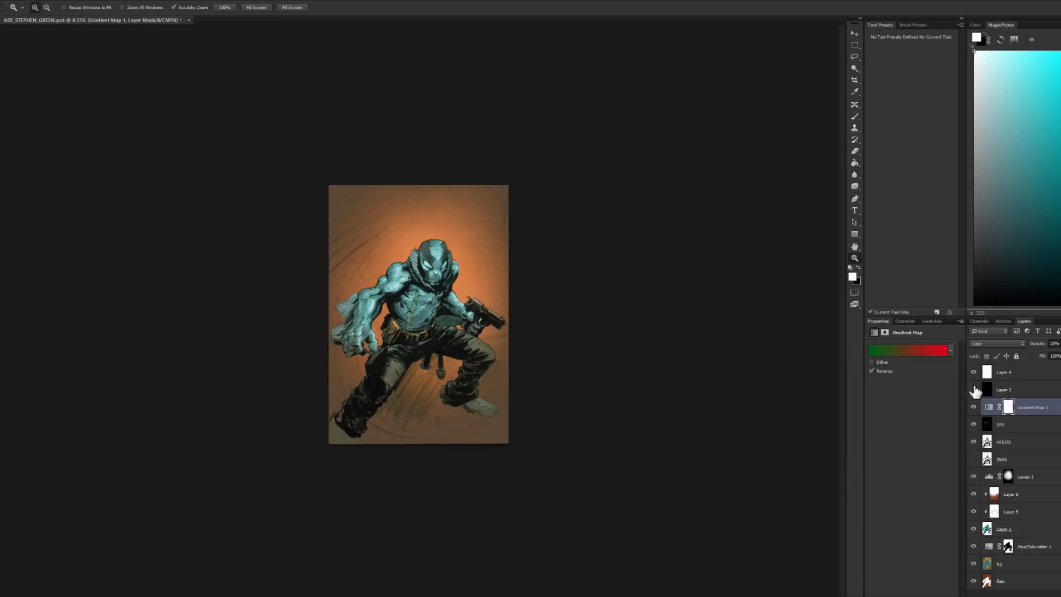
pyautogui.click(451, 313)
pyautogui.click(974, 408)
pyautogui.click(974, 408)
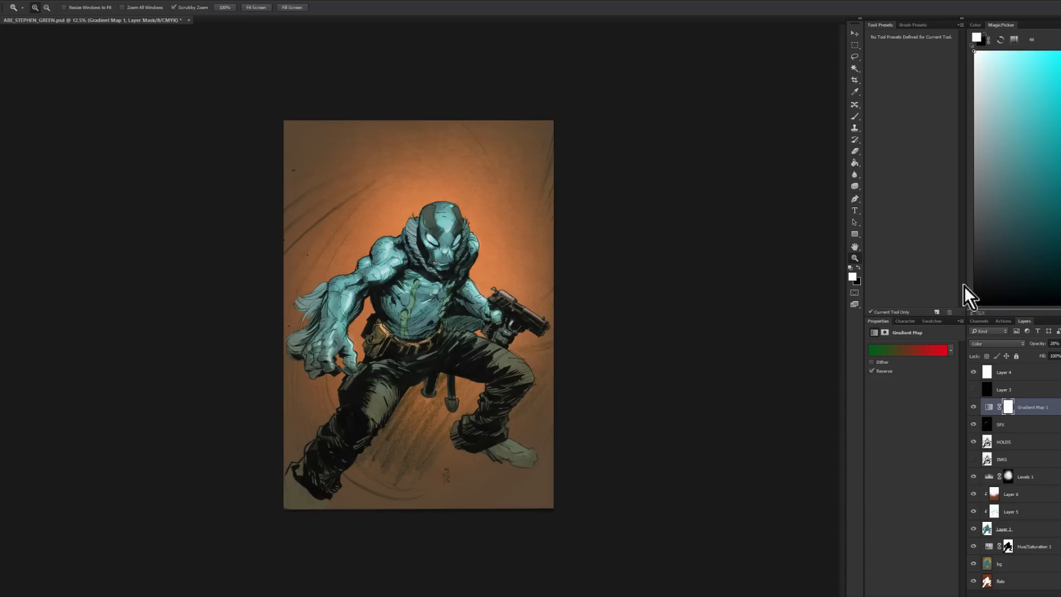
pyautogui.click(1003, 582)
pyautogui.press('l')
pyautogui.press('w')
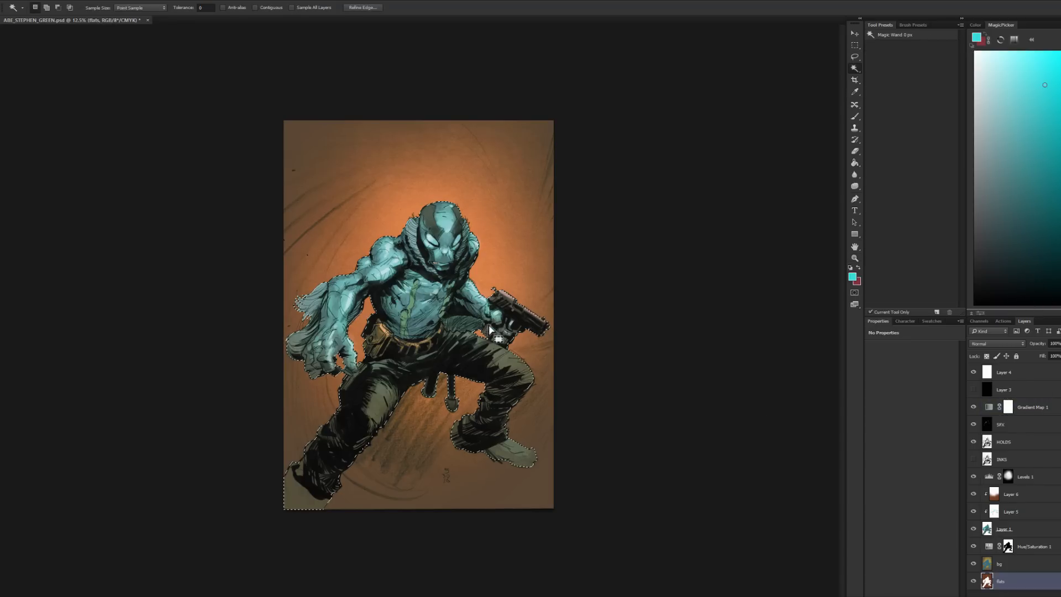
pyautogui.click(1010, 408)
pyautogui.press('b')
pyautogui.press('d')
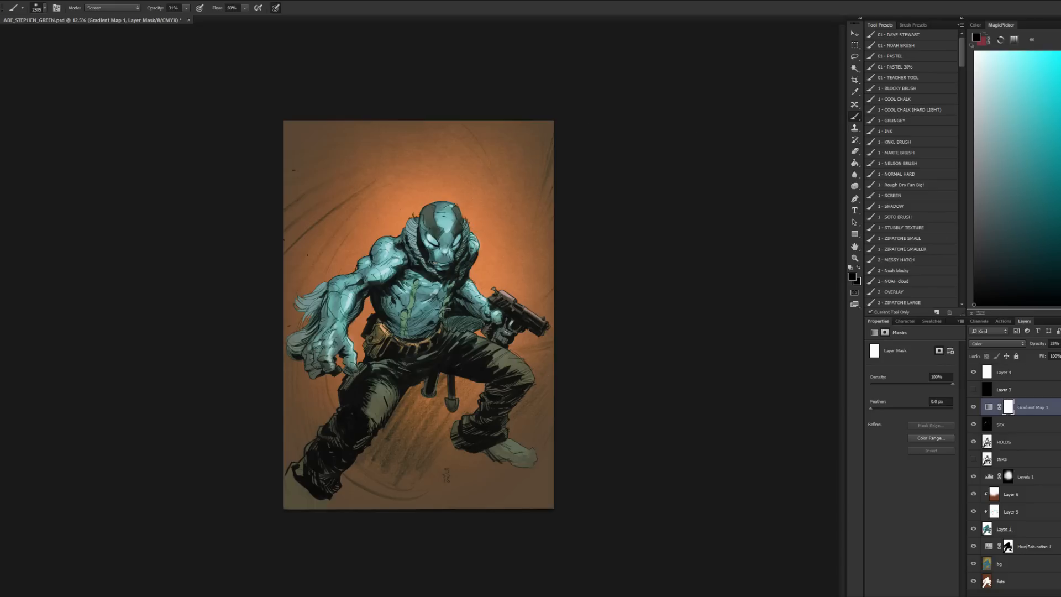
pyautogui.press(']')
pyautogui.press('l')
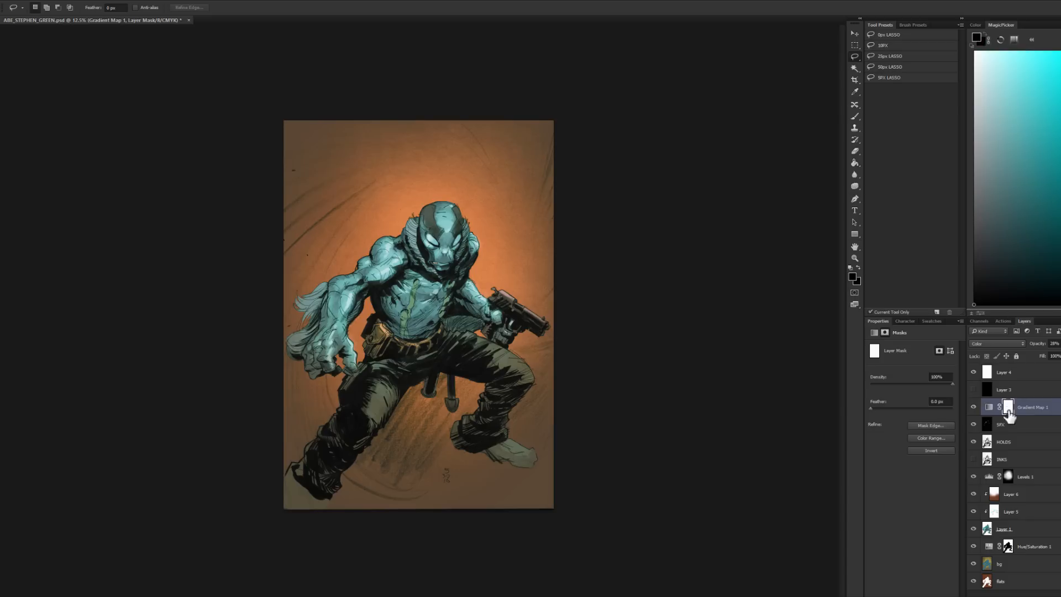
pyautogui.press('b')
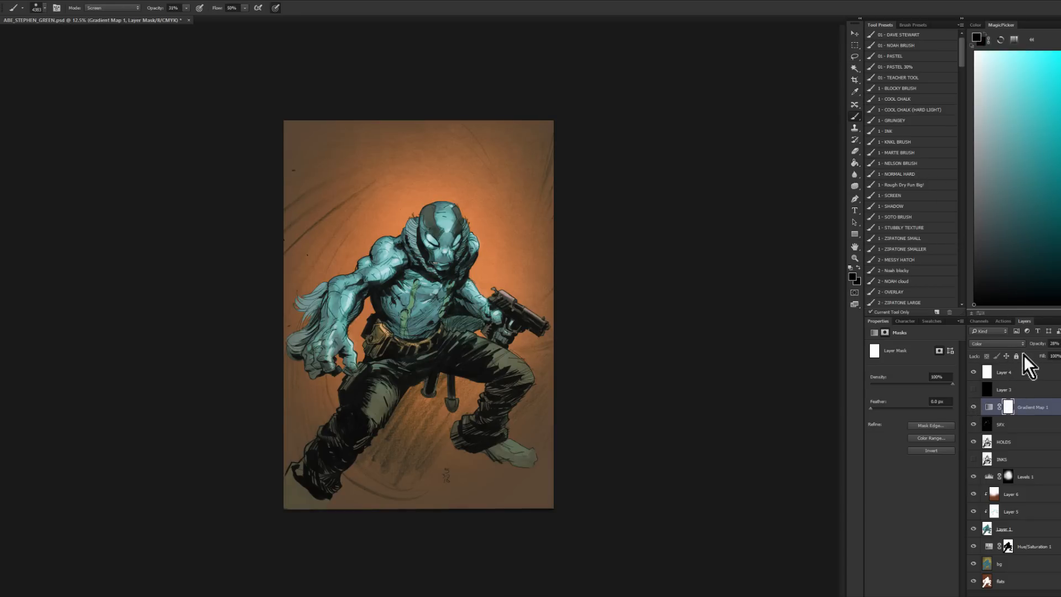
pyautogui.press('l')
# Step: Select the background from the flats layer and fill it with black on the Gradient Map 1 layer mask
pyautogui.click(997, 581)
pyautogui.press('w')
pyautogui.click(519, 220)
pyautogui.click(1007, 407)
pyautogui.press('b')
pyautogui.press('g')
pyautogui.press('d')
pyautogui.click(514, 232)
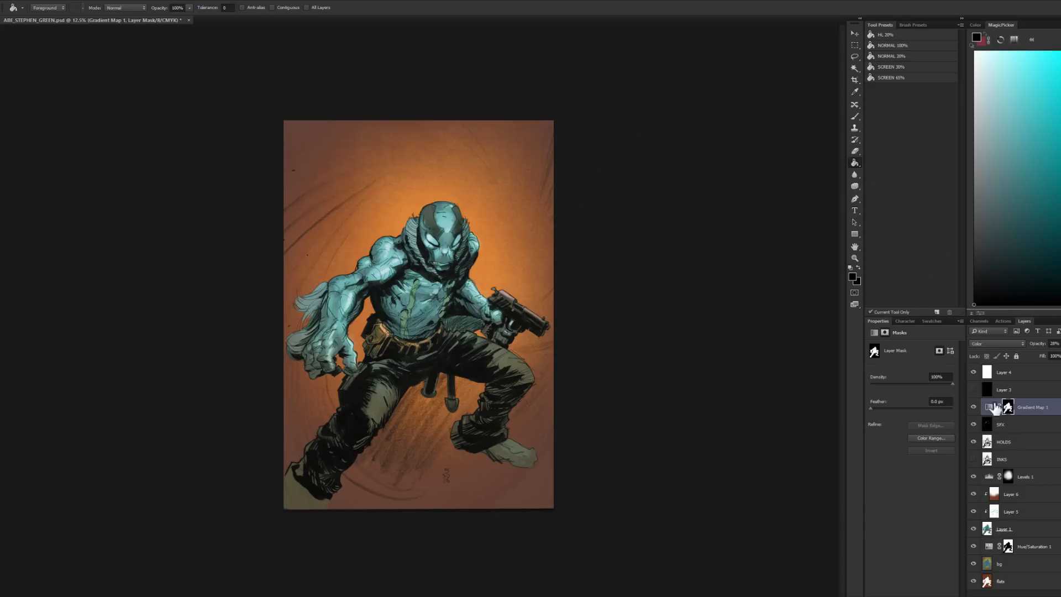
# Step: Compare the figure with the masked gradient map off and on, and inspect the composition at several sizes
pyautogui.click(974, 407)
pyautogui.click(974, 407)
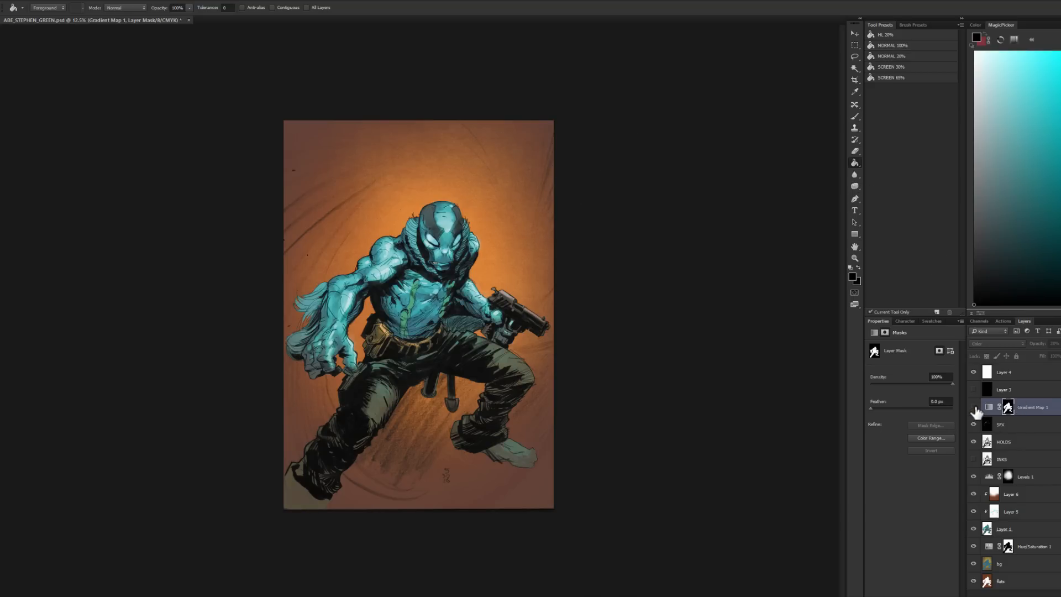
pyautogui.click(855, 258)
pyautogui.keyDown('alt'); pyautogui.click(836, 191); pyautogui.keyUp('alt')
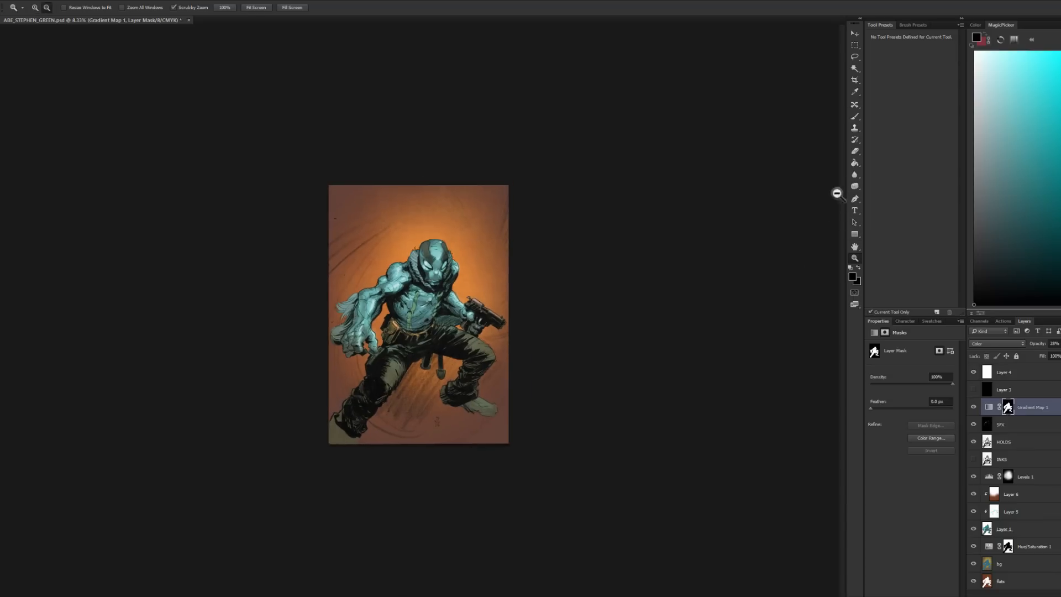
pyautogui.click(440, 284)
pyautogui.click(447, 271)
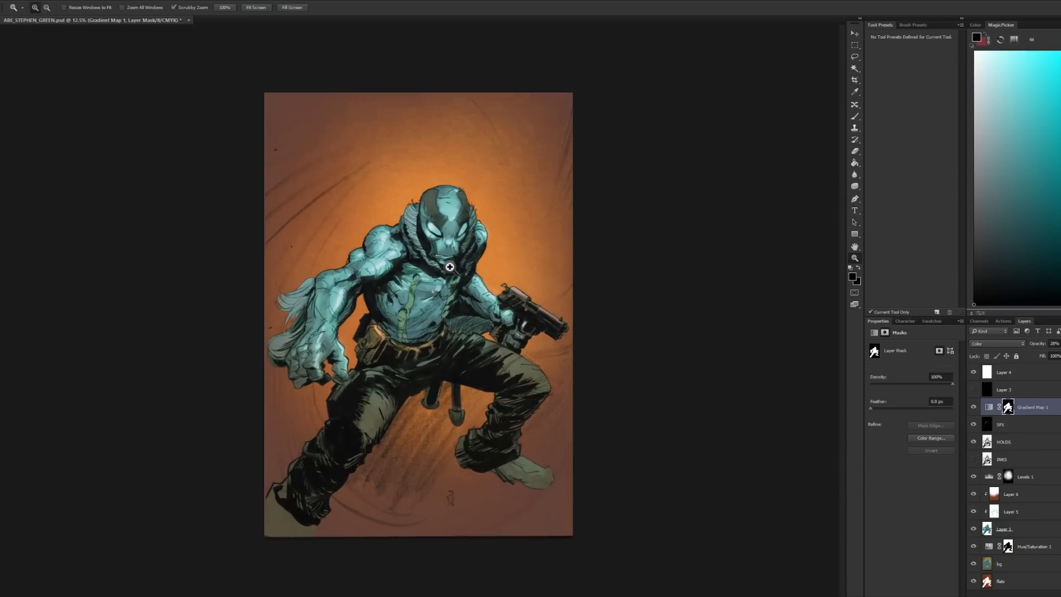
pyautogui.keyDown('alt'); pyautogui.click(454, 260); pyautogui.keyUp('alt')
pyautogui.click(439, 290)
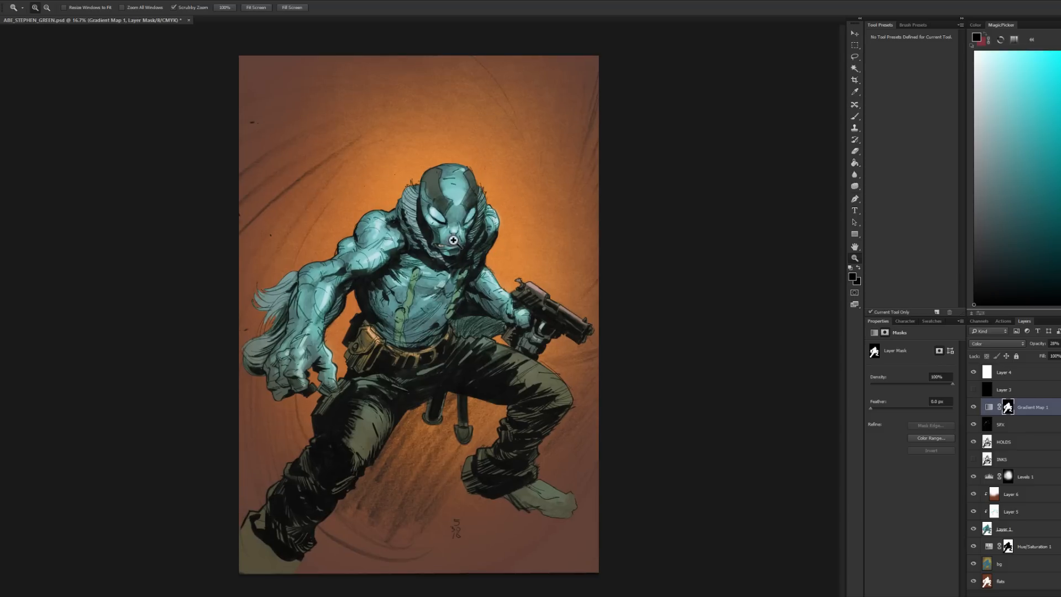
# Step: Select the figure from the flats layer and subtract the belt, pants and feet, keeping the upper body and gun selected
pyautogui.click(997, 581)
pyautogui.press('w')
pyautogui.click(445, 268)
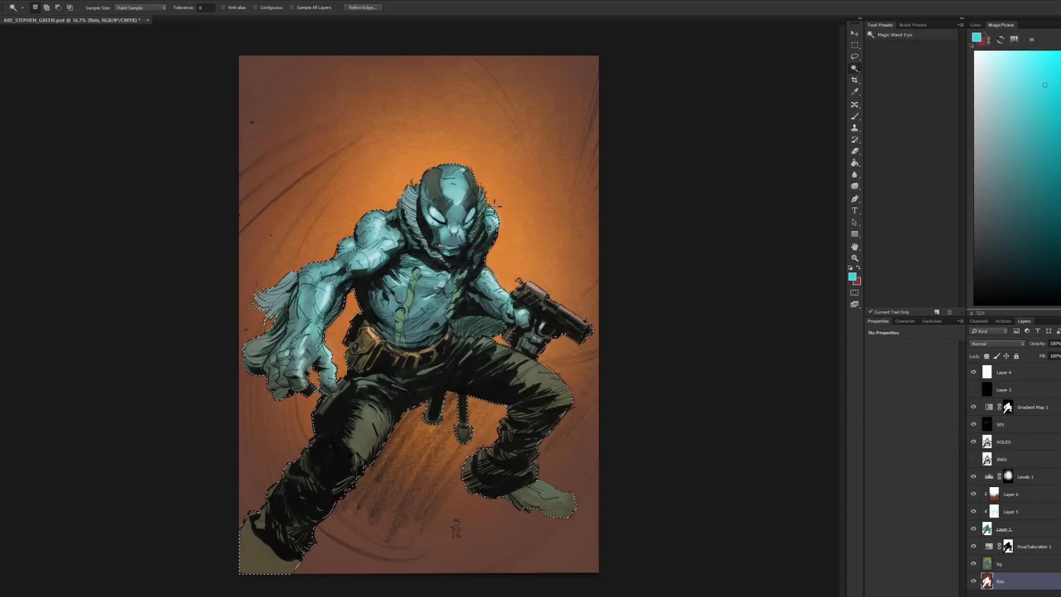
pyautogui.press('l')
pyautogui.hotkey('ctrl', '+')
pyautogui.press('alt')
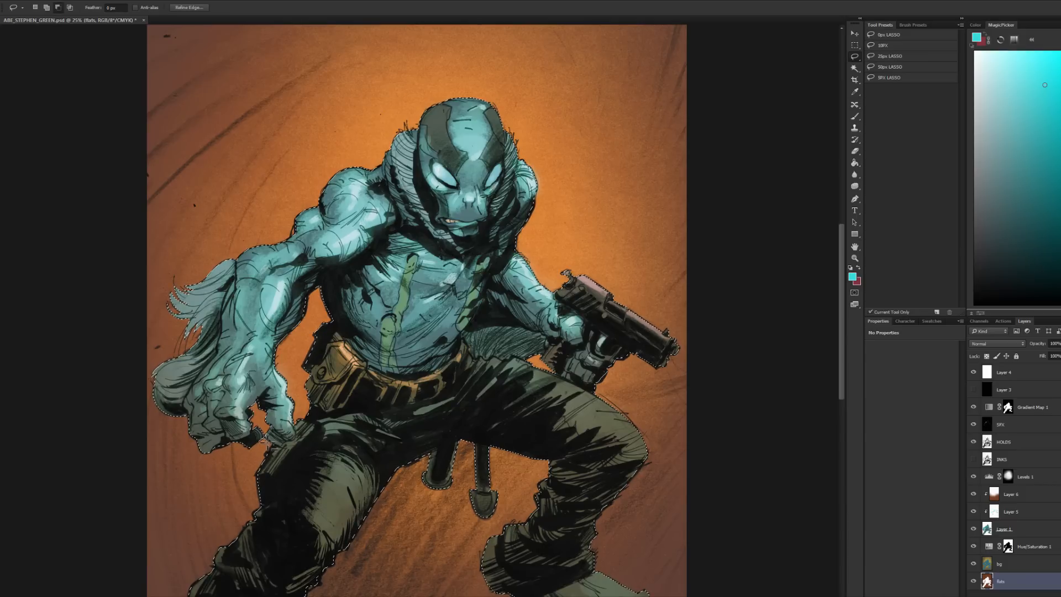
pyautogui.moveTo(287, 449); pyautogui.dragTo(302, 419)
pyautogui.moveTo(364, 362)
pyautogui.mouseDown()
pyautogui.moveTo(429, 380)
pyautogui.moveTo(460, 345)
pyautogui.moveTo(477, 358)
pyautogui.moveTo(516, 354)
pyautogui.moveTo(671, 429)
pyautogui.moveTo(666, 258)
pyautogui.moveTo(661, 382)
pyautogui.moveTo(514, 547)
pyautogui.mouseUp()
pyautogui.press('space')
pyautogui.moveTo(129, 396); pyautogui.dragTo(251, 290)
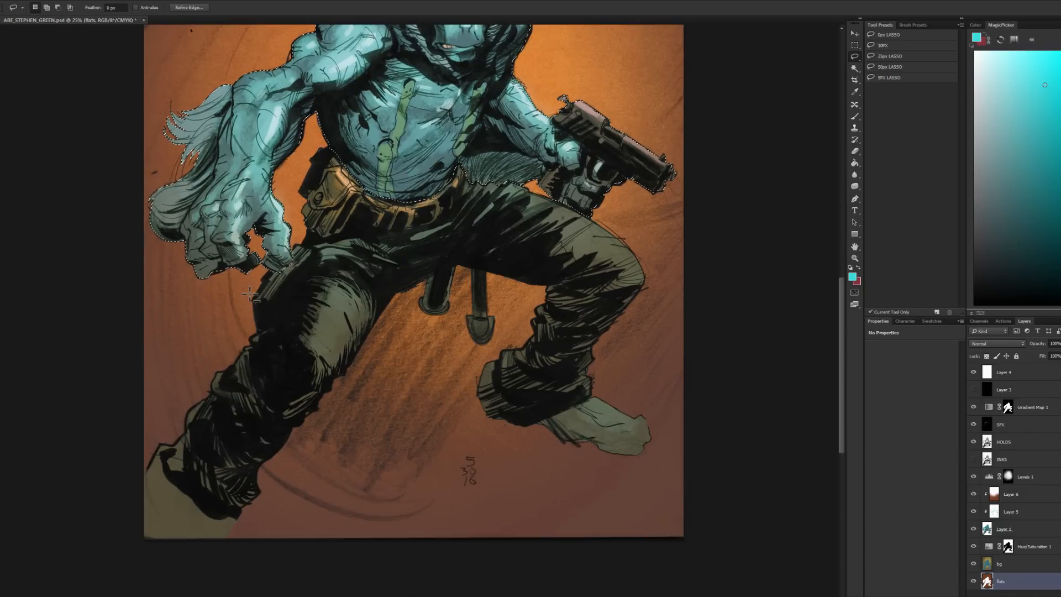
pyautogui.click(854, 256)
pyautogui.keyDown('alt'); pyautogui.click(774, 296); pyautogui.keyUp('alt')
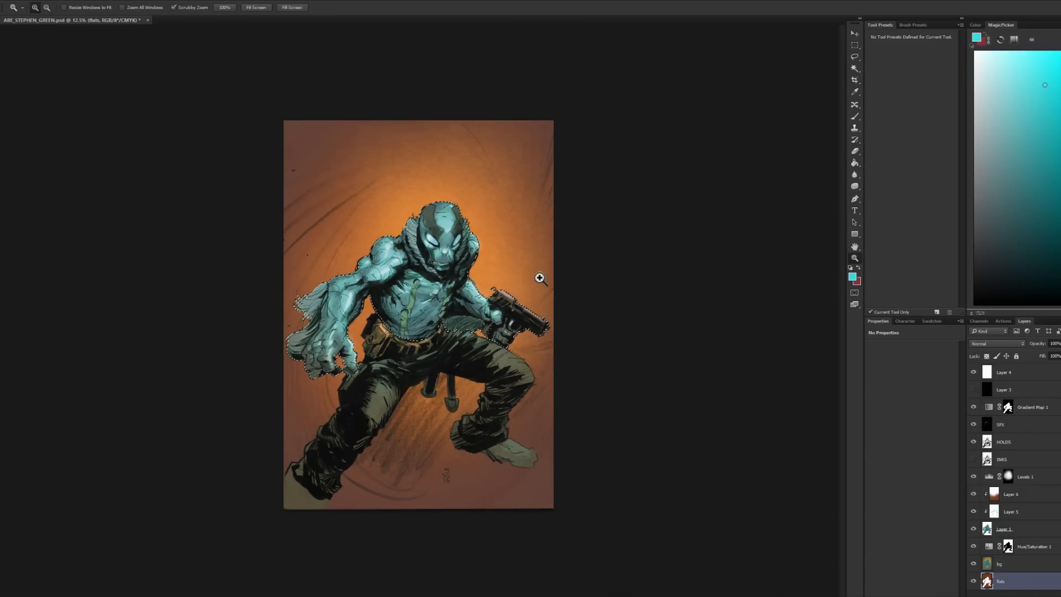
# Step: Add a Color Balance adjustment layer for the selected upper body above Layer 6, shifting the midtones +14 toward green
pyautogui.click(989, 563)
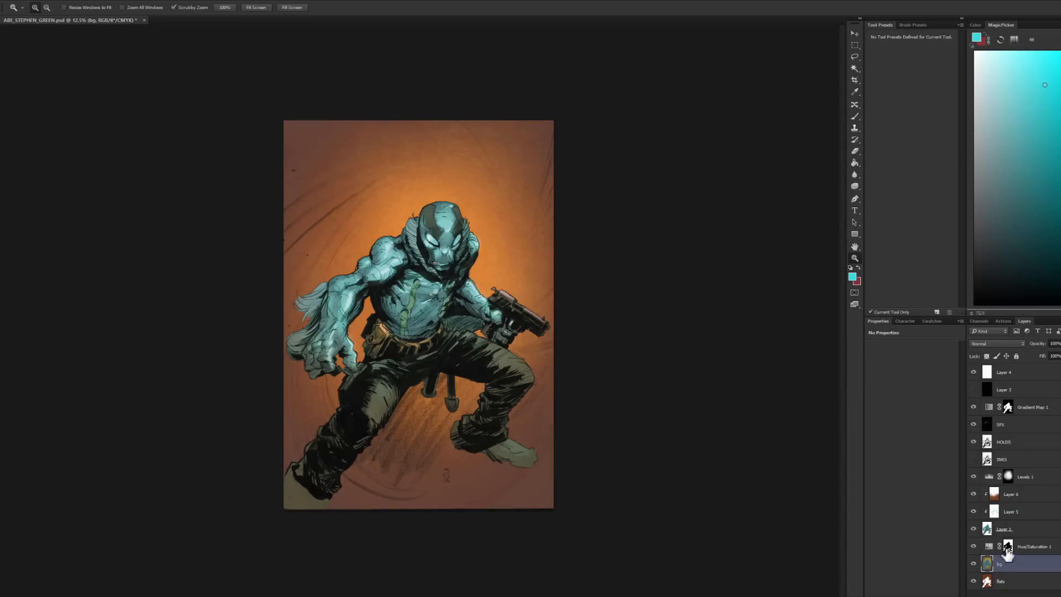
pyautogui.click(989, 530)
pyautogui.click(1010, 498)
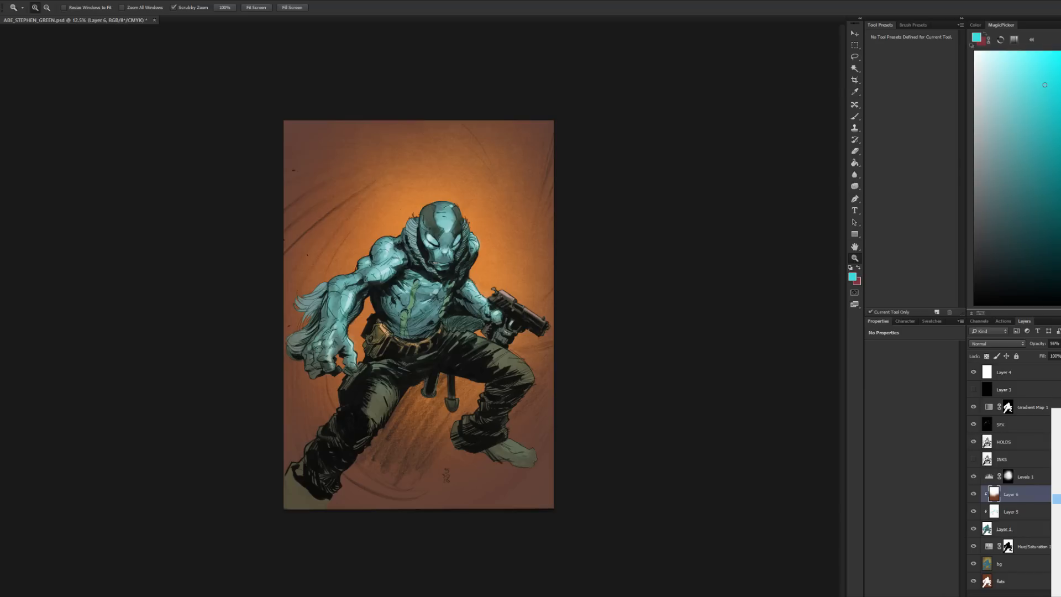
pyautogui.click(1056, 508)
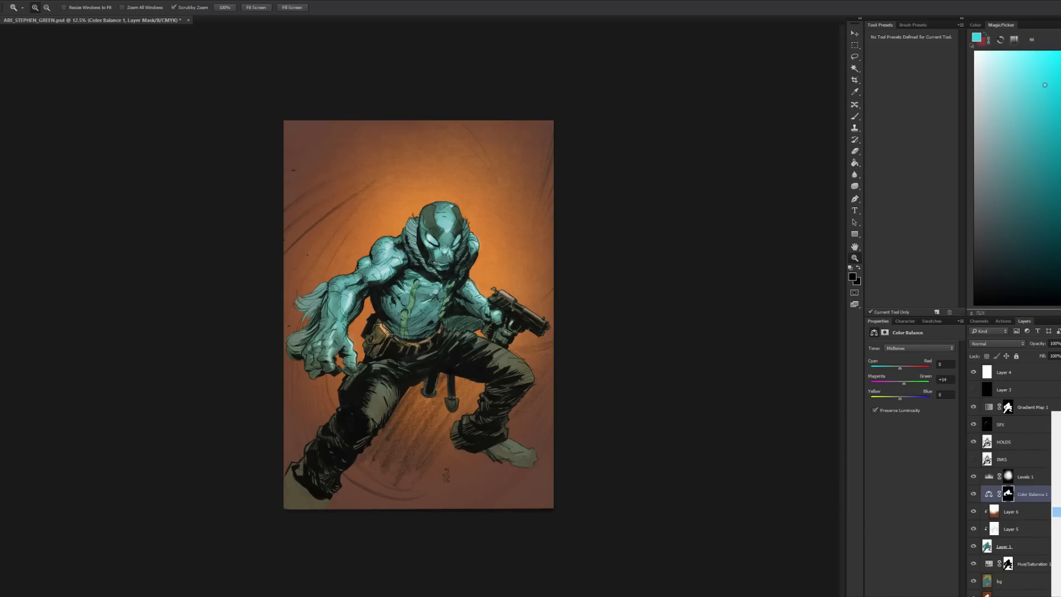
# Step: Try a hue shift on the whole image with a Hue/Saturation adjustment layer above Color Balance 1, and undo it
pyautogui.click(1056, 512)
pyautogui.moveTo(912, 381); pyautogui.dragTo(916, 381)
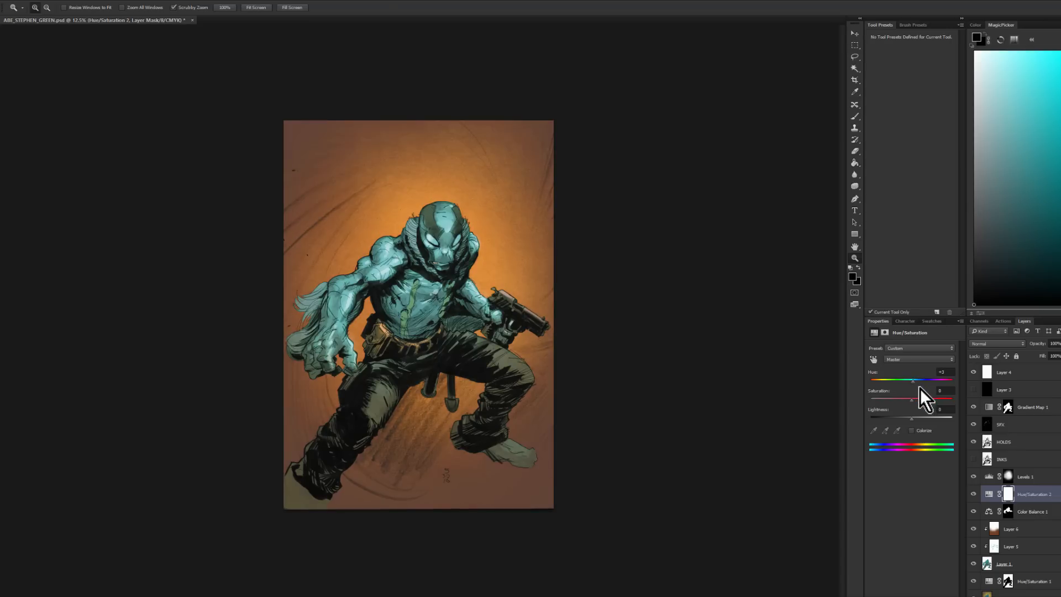
pyautogui.hotkey('ctrl', 'alt', 'z')
pyautogui.hotkey('ctrl', 'alt', 'z')
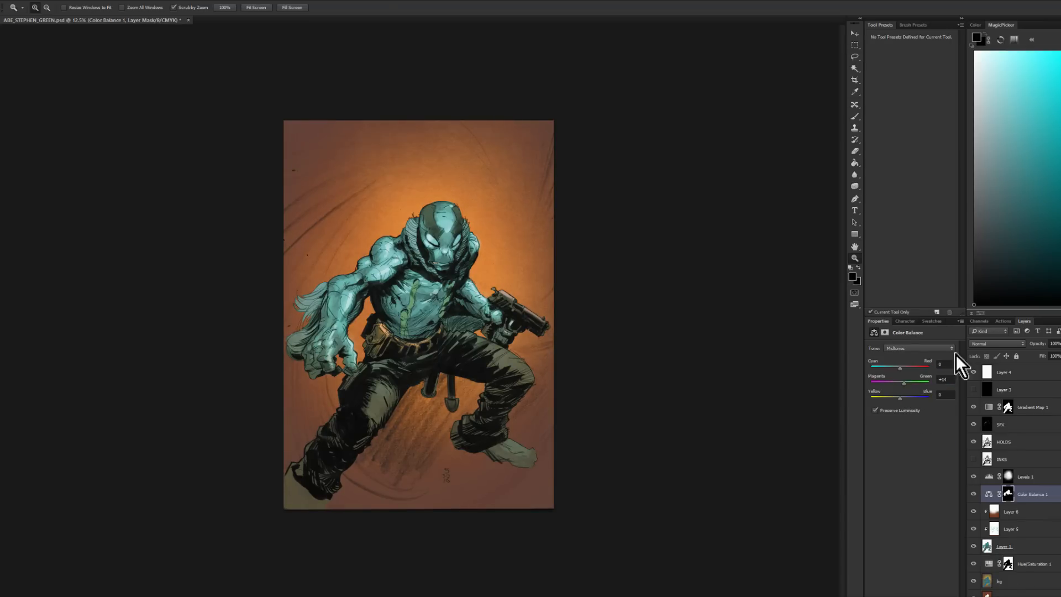
# Step: Select the figure from the flats layer and add a Hue/Saturation adjustment layer above Color Balance 1 with hue -7
pyautogui.click(1009, 494)
pyautogui.press('w')
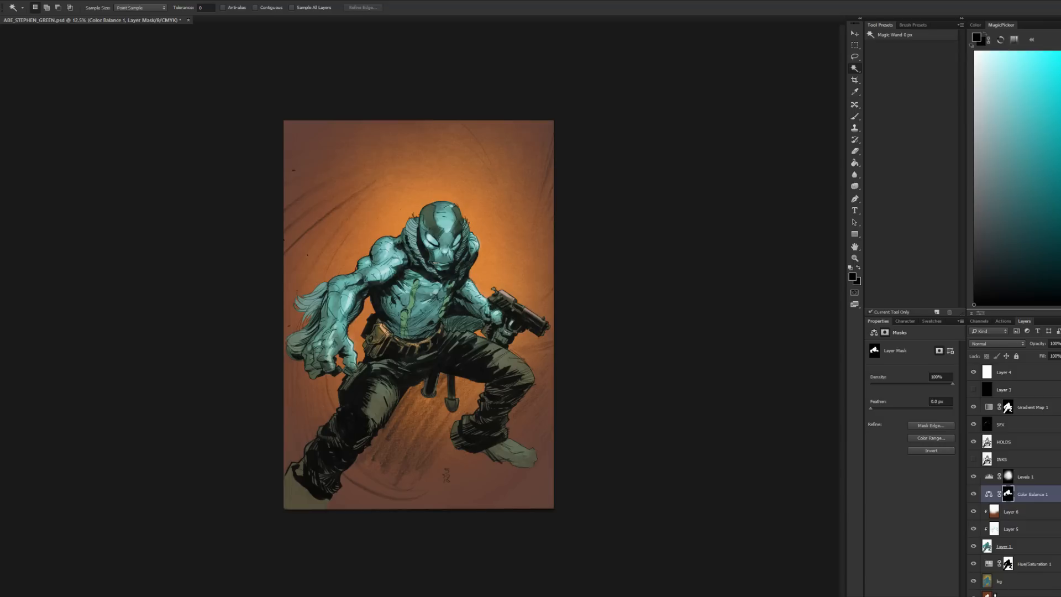
pyautogui.hotkey('alt', ',')
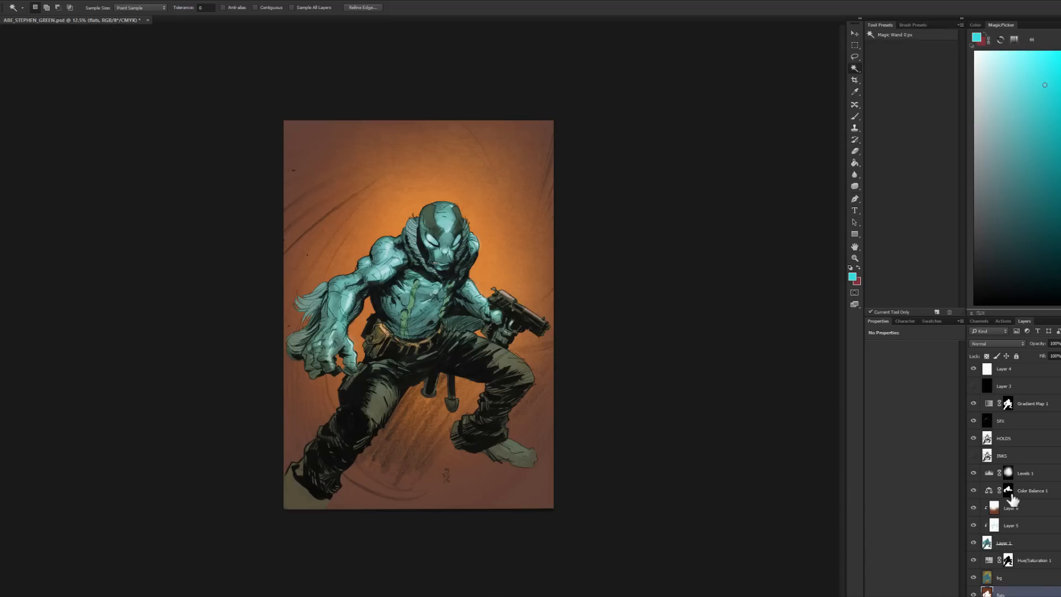
pyautogui.click(1009, 491)
pyautogui.click(1057, 594)
pyautogui.click(1056, 502)
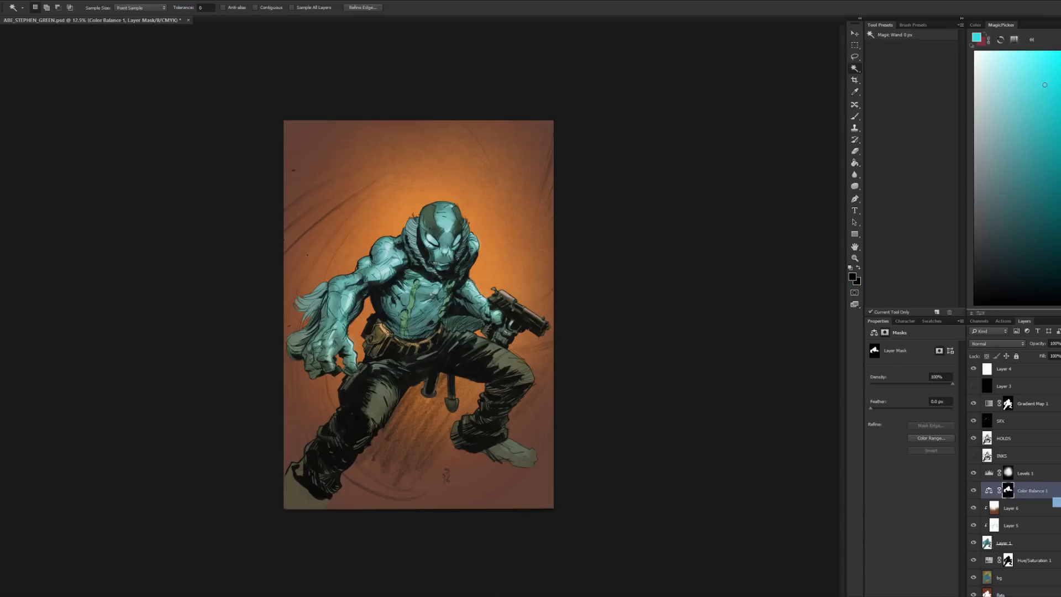
pyautogui.moveTo(910, 380); pyautogui.dragTo(906, 381)
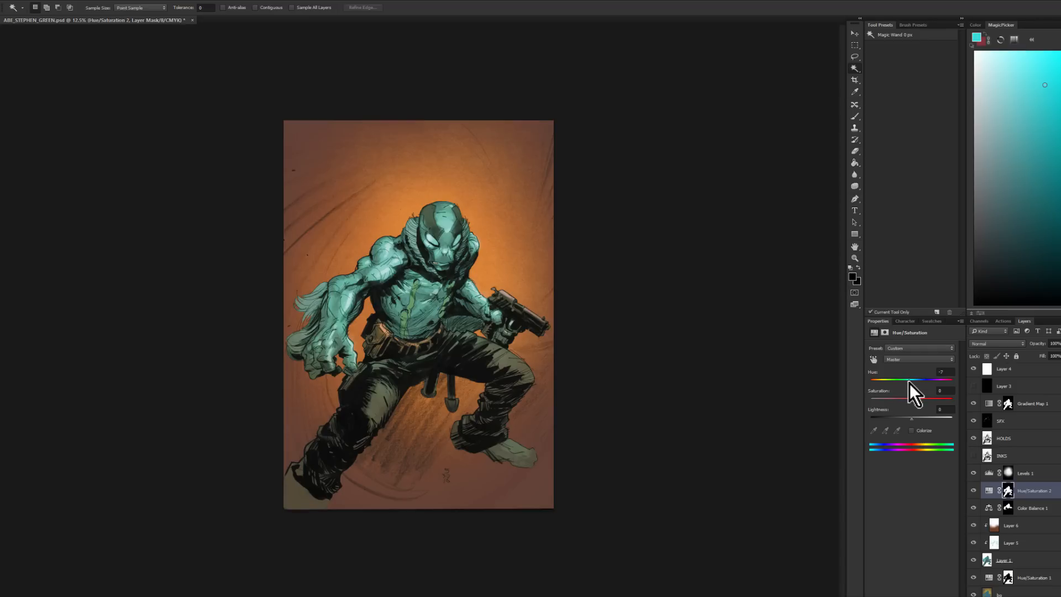
# Step: Examine the figure's shifted skin color against the orange background, both up close and at reduced size
pyautogui.press('l')
pyautogui.press('z')
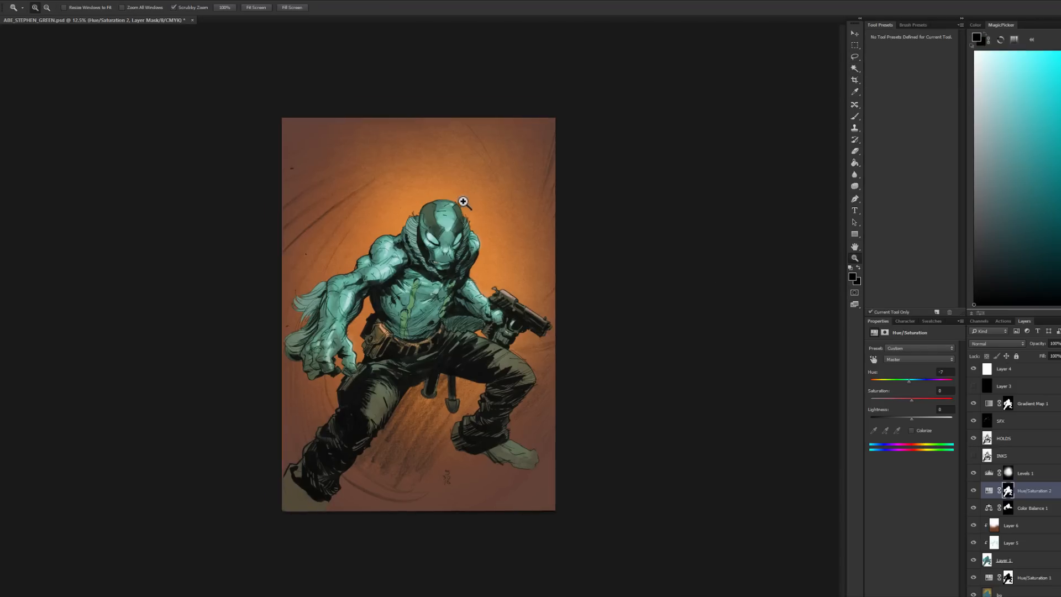
pyautogui.click(460, 213)
pyautogui.click(460, 212)
pyautogui.keyDown('alt'); pyautogui.click(509, 294); pyautogui.keyUp('alt')
pyautogui.keyDown('alt'); pyautogui.click(509, 294); pyautogui.keyUp('alt')
pyautogui.keyDown('alt'); pyautogui.click(518, 288); pyautogui.keyUp('alt')
pyautogui.keyDown('alt'); pyautogui.click(528, 282); pyautogui.keyUp('alt')
pyautogui.press('l')
pyautogui.hotkey('ctrl', '+')
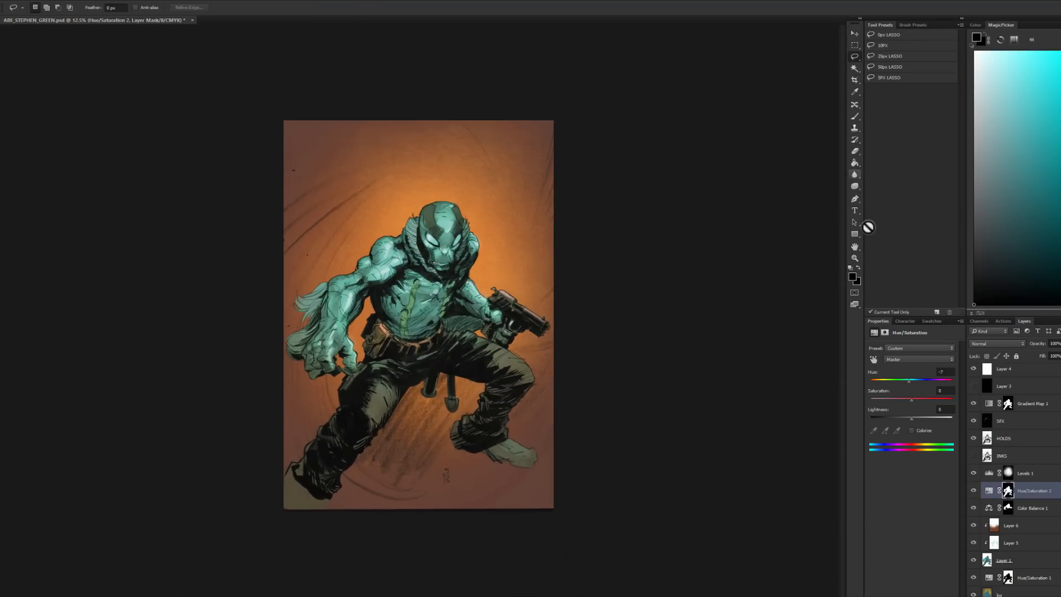
pyautogui.click(854, 258)
pyautogui.keyDown('alt'); pyautogui.click(829, 286); pyautogui.keyUp('alt')
pyautogui.keyDown('alt'); pyautogui.click(829, 286); pyautogui.keyUp('alt')
pyautogui.click(490, 270)
# Step: Select the whole background around the figure from the flats layer
pyautogui.press('b')
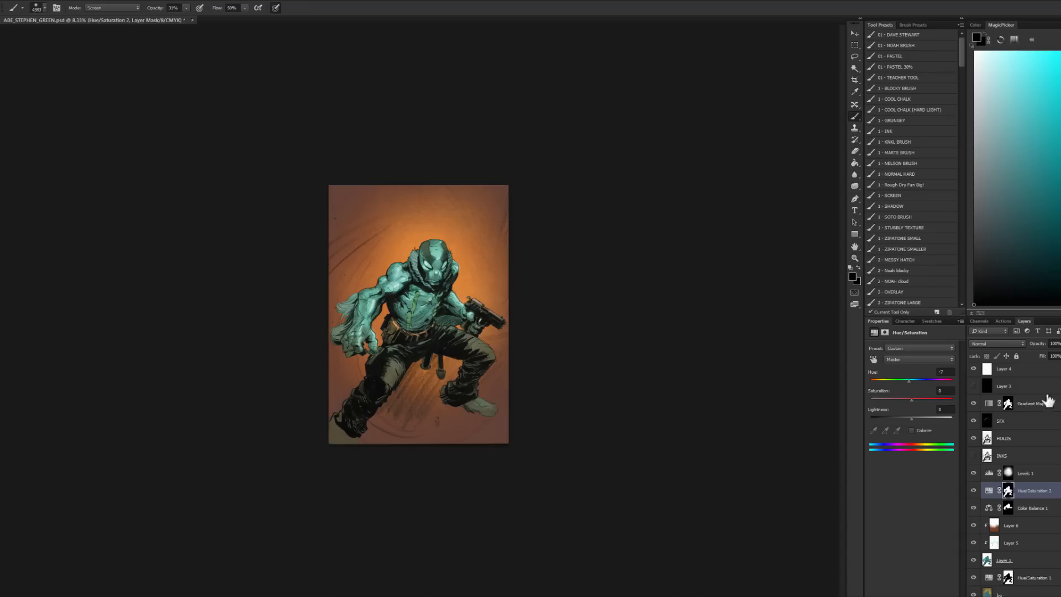
pyautogui.scroll(-1, 1009, 567)
pyautogui.click(1000, 578)
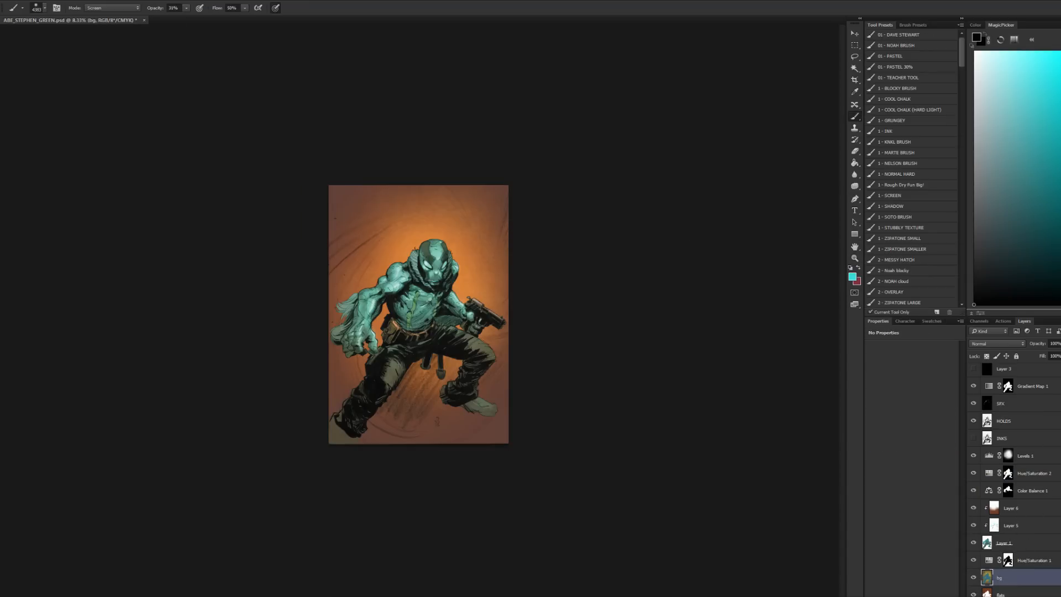
pyautogui.click(1001, 594)
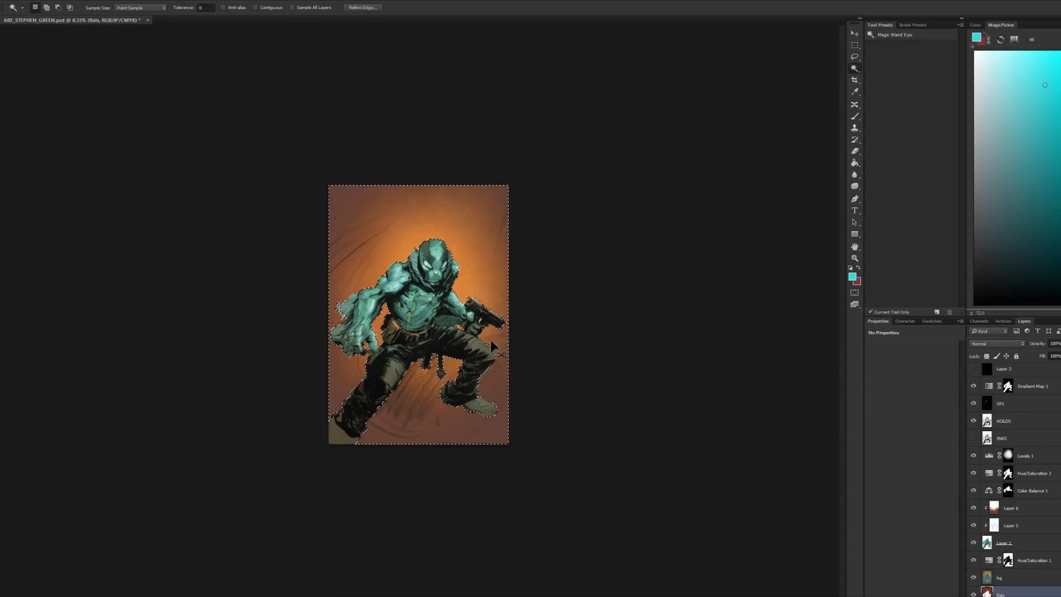
# Step: Paint a sampled muted brown over the lower background around the legs on the bg layer, using the soft 1 - SOTO BRUSH preset
pyautogui.keyDown('alt'); pyautogui.click(491, 434); pyautogui.keyUp('alt')
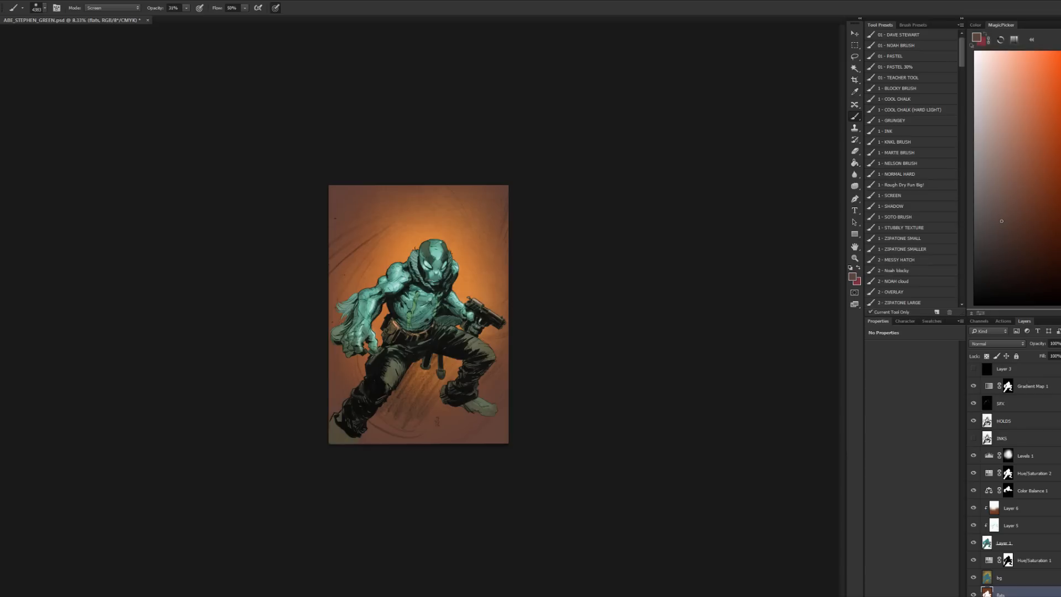
pyautogui.click(920, 216)
pyautogui.moveTo(363, 365); pyautogui.dragTo(406, 369)
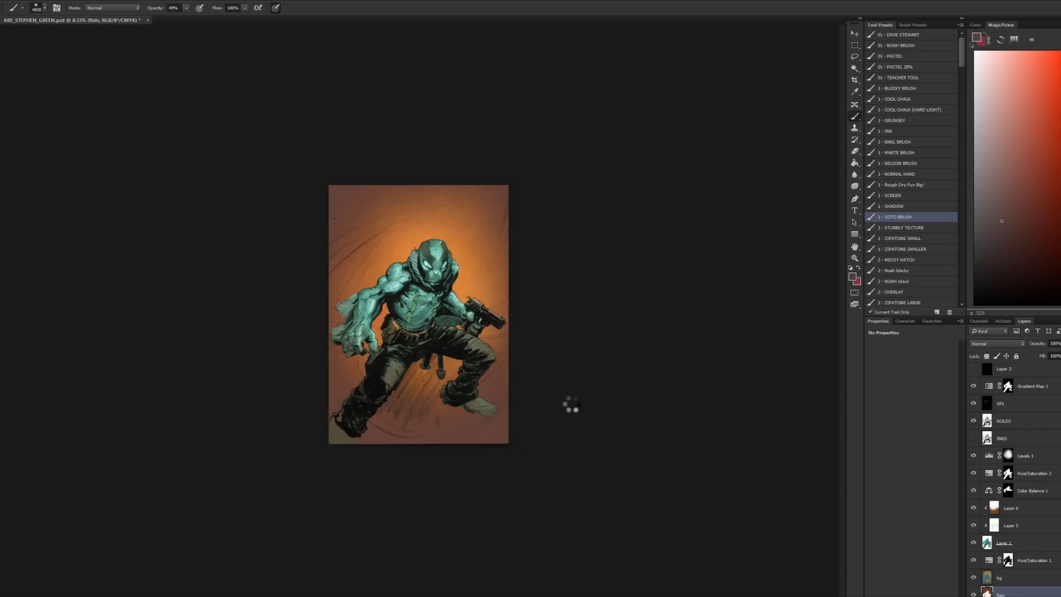
pyautogui.click(1007, 577)
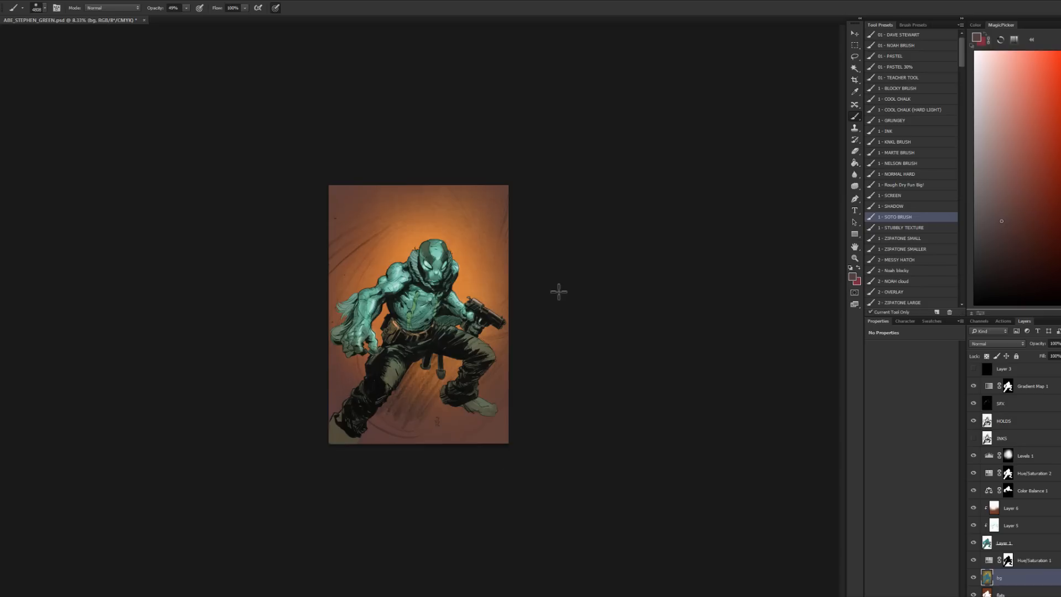
pyautogui.rightClick(510, 416)
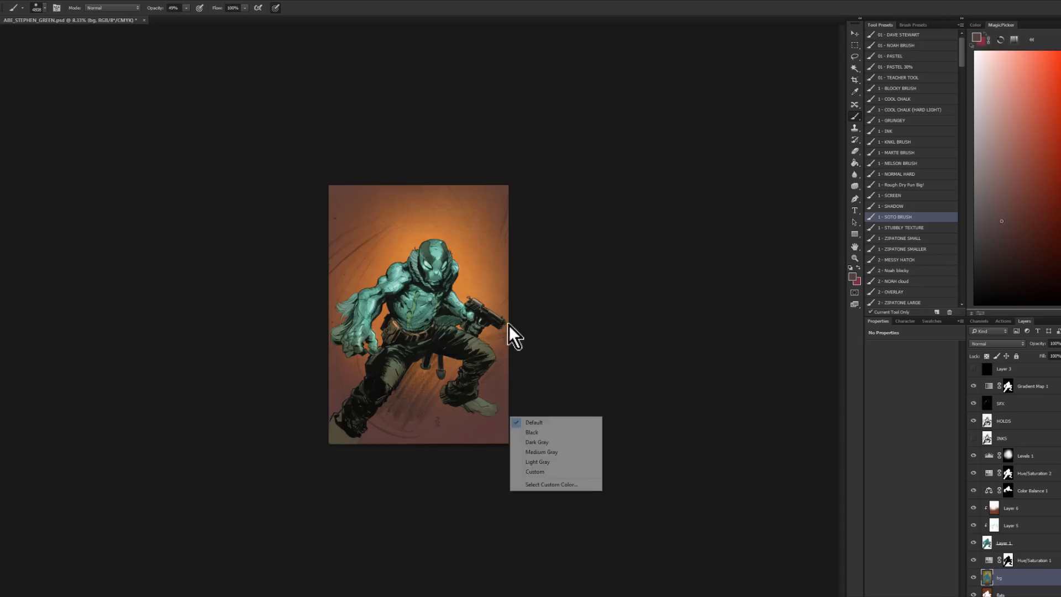
pyautogui.moveTo(488, 400); pyautogui.dragTo(470, 406)
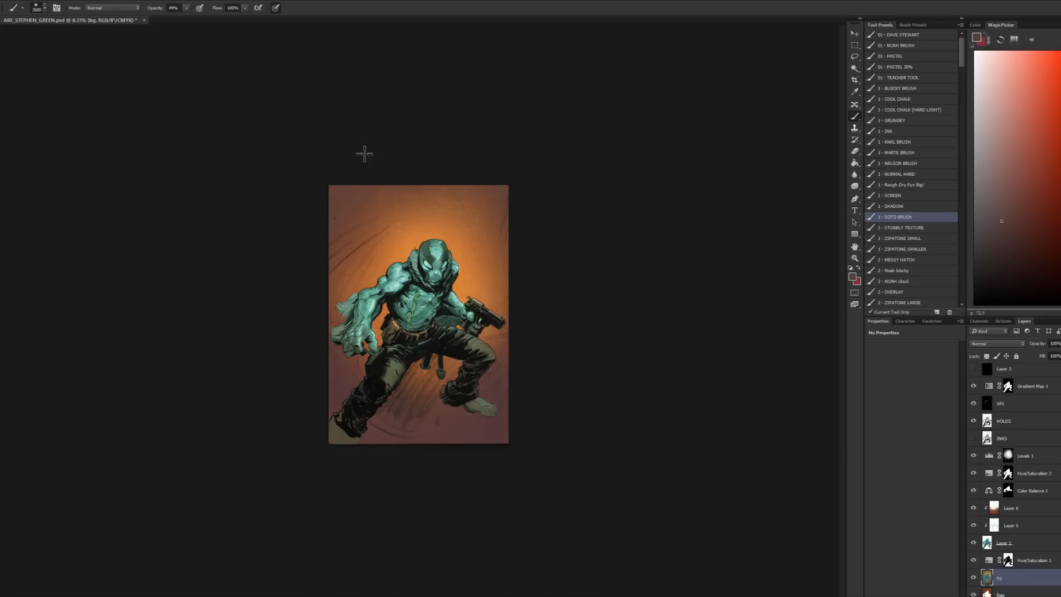
pyautogui.moveTo(344, 389); pyautogui.dragTo(372, 393)
pyautogui.moveTo(349, 404)
pyautogui.mouseDown()
pyautogui.moveTo(344, 420)
pyautogui.moveTo(310, 415)
pyautogui.mouseUp()
# Step: Add a new layer directly above bg, sample the background's orange near the head, and choose a textured brush preset
pyautogui.press('z')
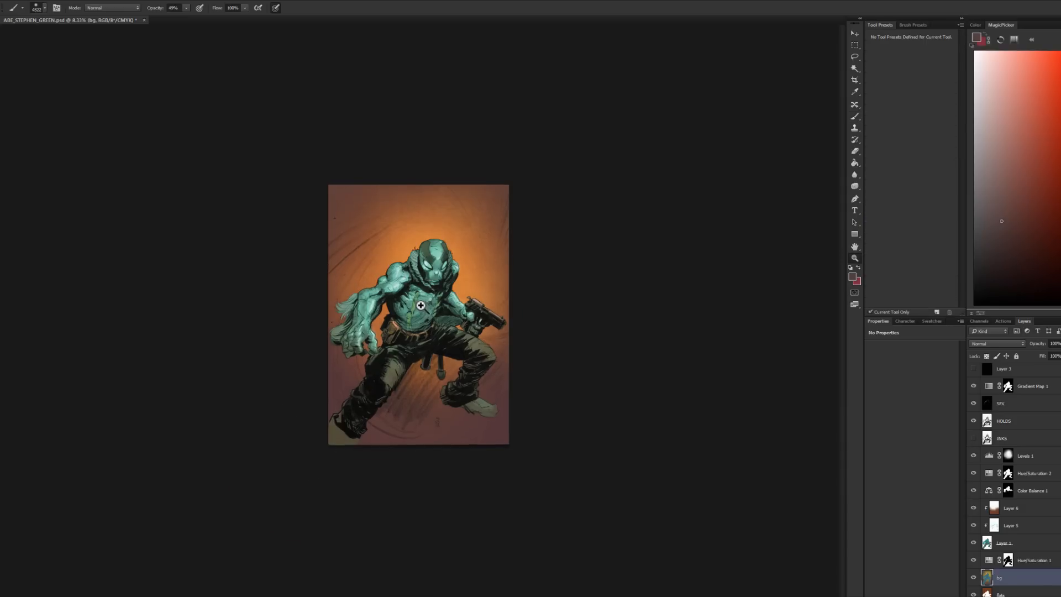
pyautogui.click(420, 304)
pyautogui.click(442, 303)
pyautogui.keyDown('alt'); pyautogui.click(454, 296); pyautogui.keyUp('alt')
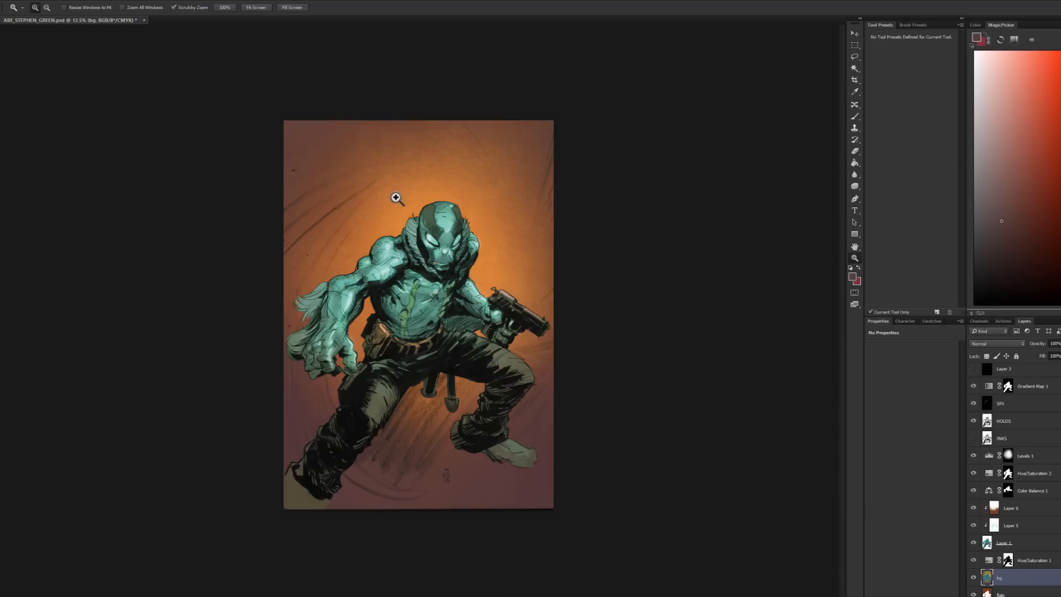
pyautogui.click(437, 189)
pyautogui.press('b')
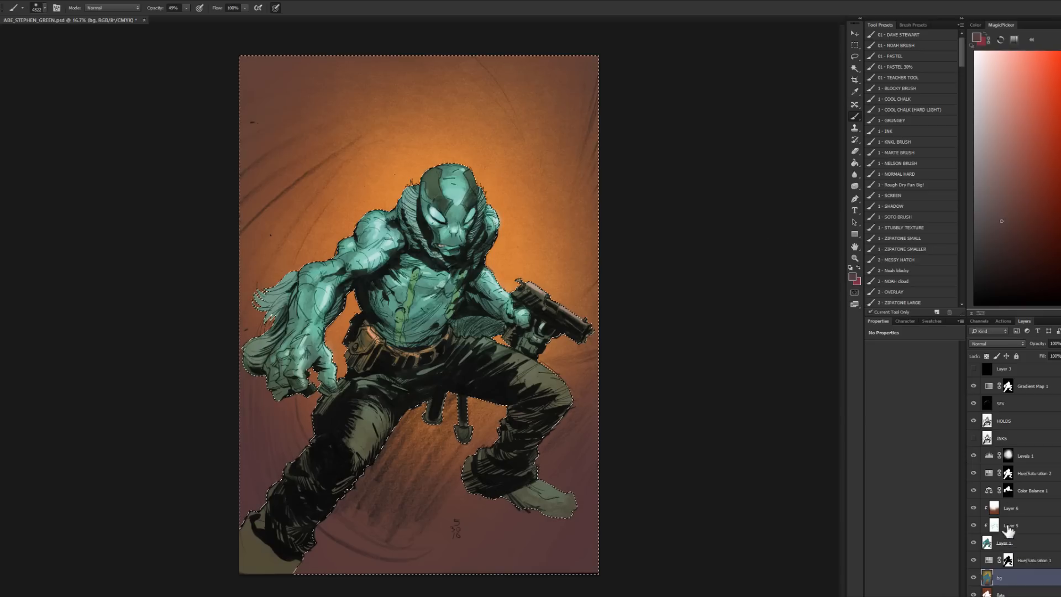
pyautogui.hotkey('ctrl', 'shift', 'alt', 'n')
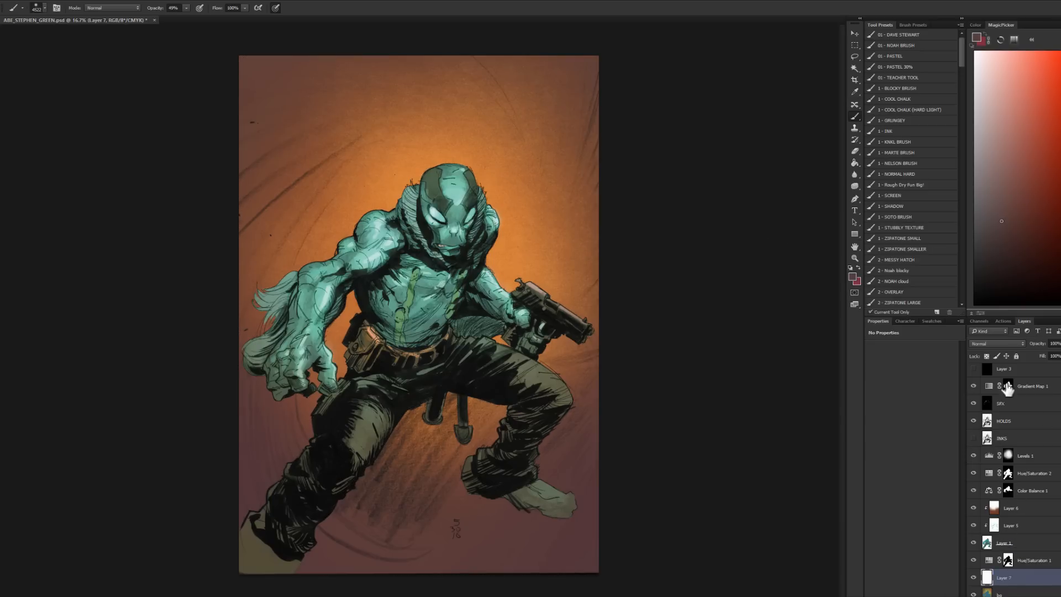
pyautogui.keyDown('alt'); pyautogui.click(431, 157); pyautogui.keyUp('alt')
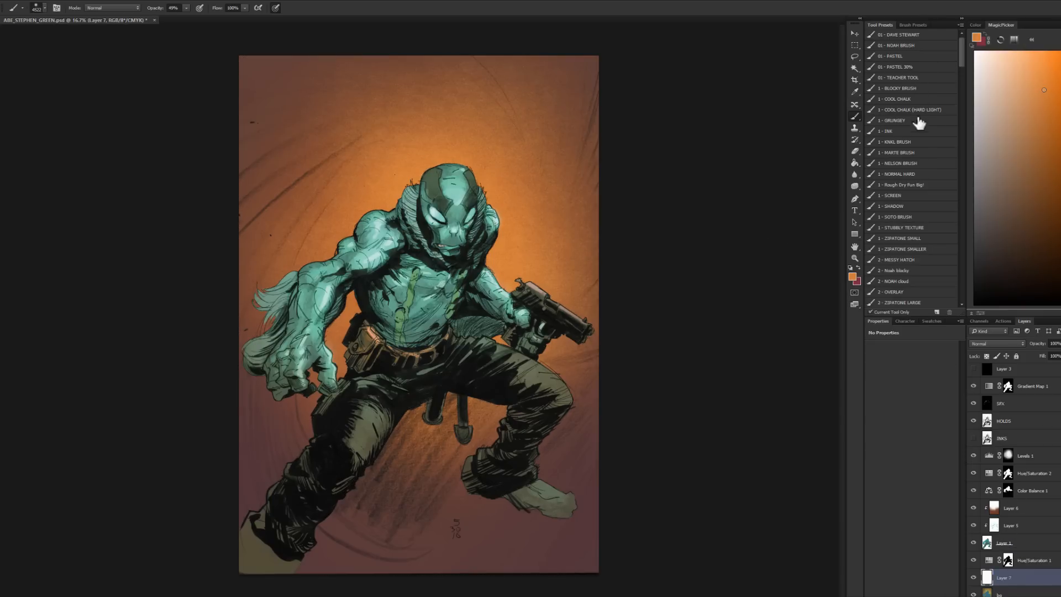
pyautogui.click(906, 142)
# Step: Try an orange brush stroke across the background beside the figure's shoulder, and undo it
pyautogui.keyDown('alt'); pyautogui.rightClick(391, 210); pyautogui.keyUp('alt')
pyautogui.moveTo(320, 242); pyautogui.dragTo(395, 193)
pyautogui.hotkey('ctrl', 'z')
# Step: Hide the layers from Levels 1 down to Hue/Saturation 1 and paint sampled-yellow swirling strokes across the upper background on Layer 7
pyautogui.moveTo(975, 467); pyautogui.dragTo(976, 563)
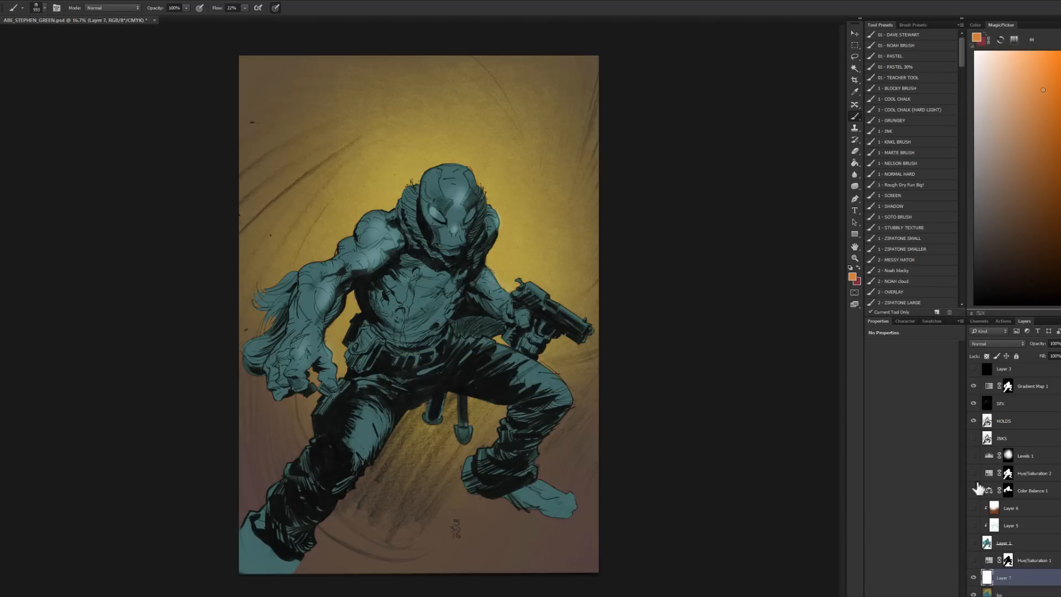
pyautogui.keyDown('alt'); pyautogui.click(410, 164); pyautogui.keyUp('alt')
pyautogui.hotkey('ctrl', 'z')
pyautogui.moveTo(359, 163)
pyautogui.mouseDown()
pyautogui.moveTo(185, 322)
pyautogui.moveTo(183, 262)
pyautogui.mouseUp()
pyautogui.moveTo(201, 174)
pyautogui.mouseDown()
pyautogui.moveTo(420, 128)
pyautogui.moveTo(320, 80)
pyautogui.mouseUp()
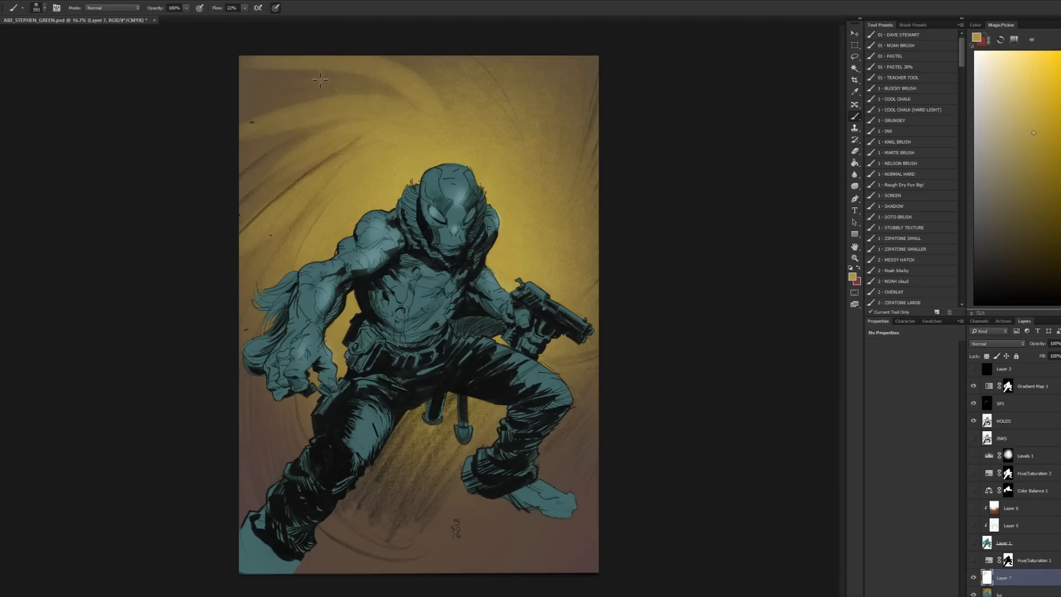
pyautogui.hotkey('ctrl', 'z')
pyautogui.moveTo(406, 80); pyautogui.dragTo(528, 148)
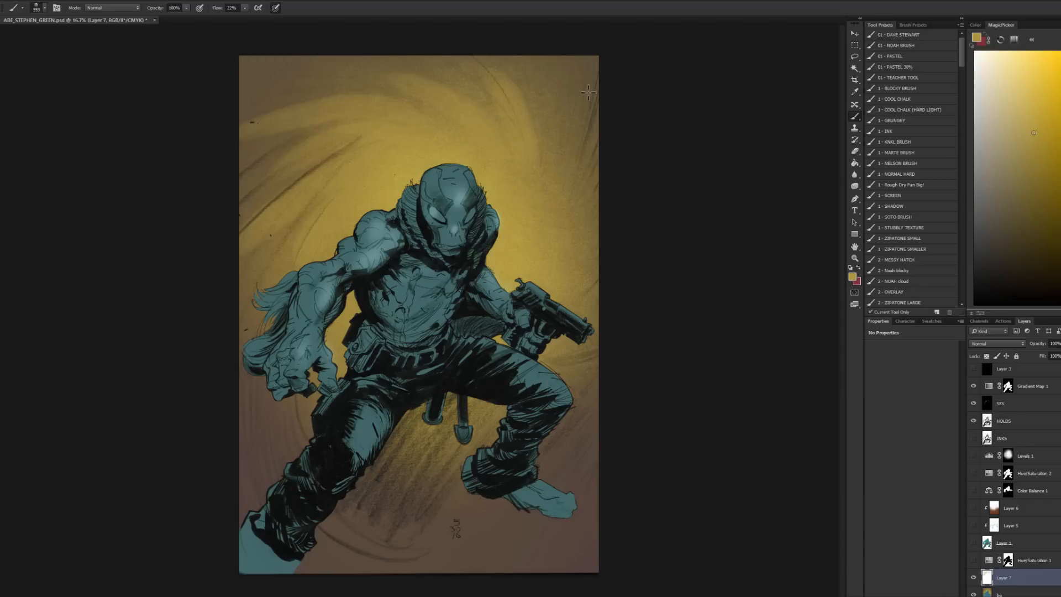
pyautogui.moveTo(588, 97); pyautogui.dragTo(569, 202)
pyautogui.moveTo(455, 51); pyautogui.dragTo(493, 112)
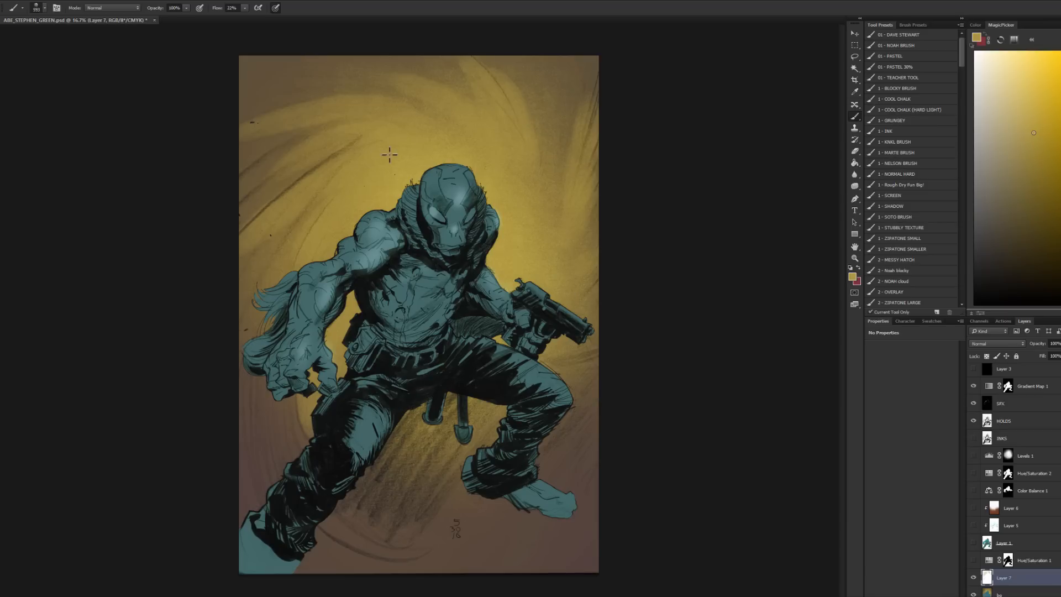
# Step: Add brown and yellow strokes sampled from the background between the swirls above the head on Layer 7
pyautogui.keyDown('alt'); pyautogui.click(270, 147); pyautogui.keyUp('alt')
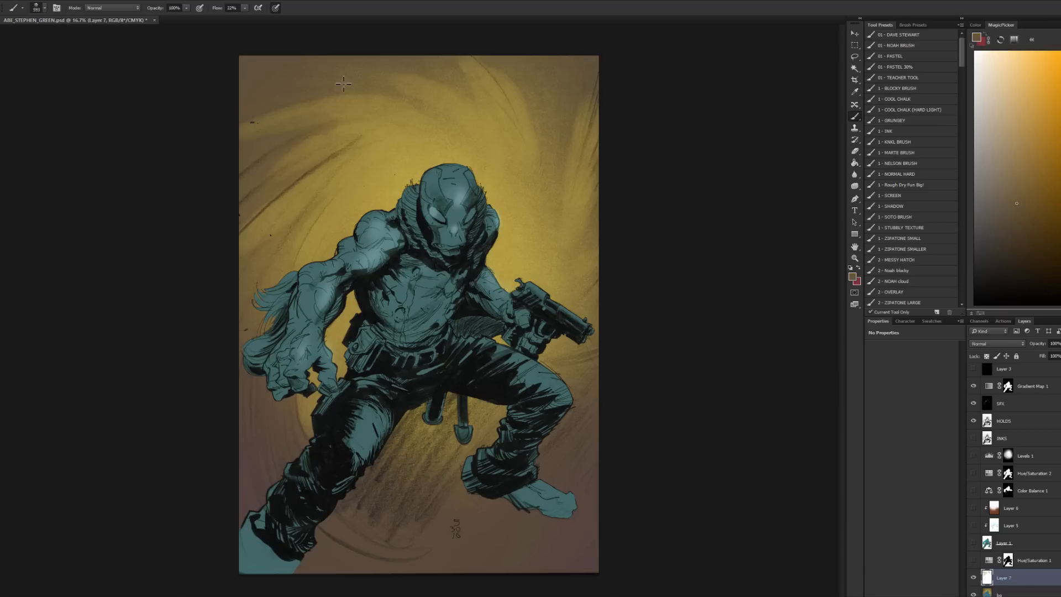
pyautogui.moveTo(477, 56); pyautogui.dragTo(536, 99)
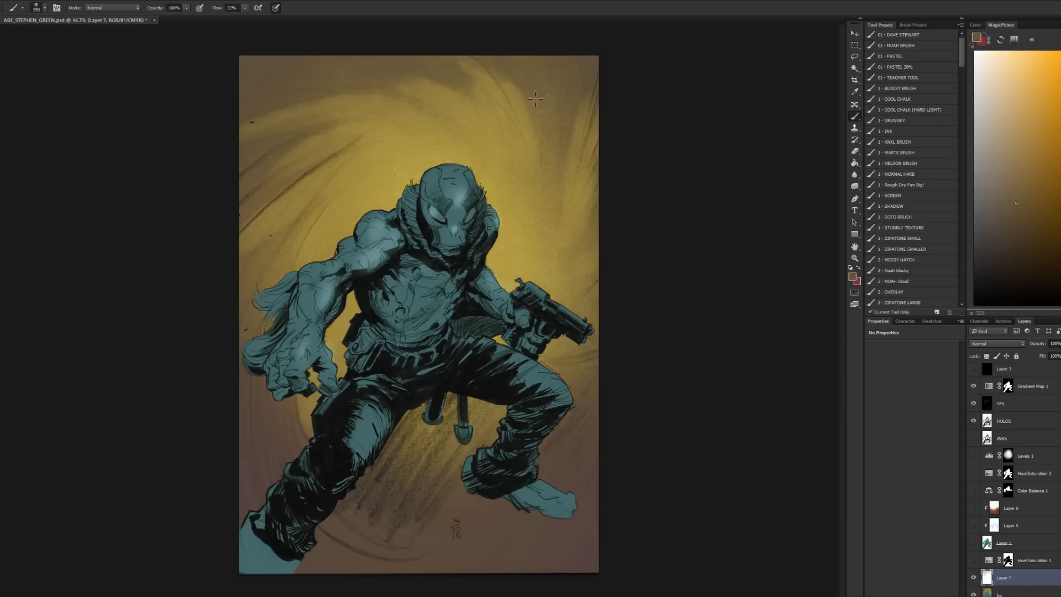
pyautogui.keyDown('alt'); pyautogui.click(445, 141); pyautogui.keyUp('alt')
pyautogui.moveTo(390, 95); pyautogui.dragTo(340, 87)
pyautogui.keyDown('alt'); pyautogui.click(349, 73); pyautogui.keyUp('alt')
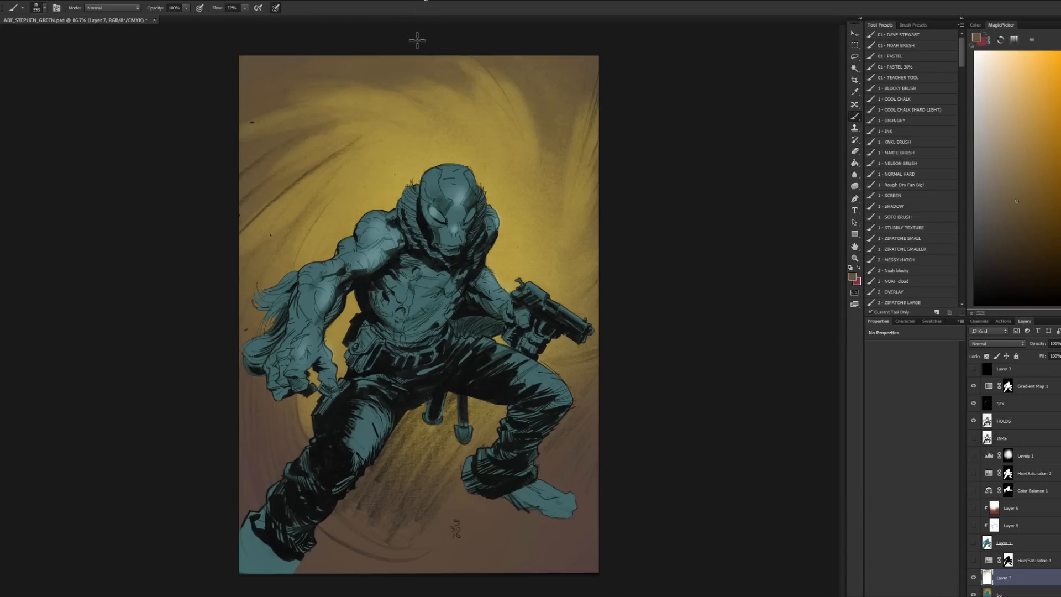
# Step: Soften the upper edge and corner of the background with broad brown strokes using the 1 - SOTO BRUSH preset
pyautogui.click(917, 217)
pyautogui.moveTo(370, 73); pyautogui.dragTo(493, 57)
pyautogui.moveTo(597, 82); pyautogui.dragTo(634, 149)
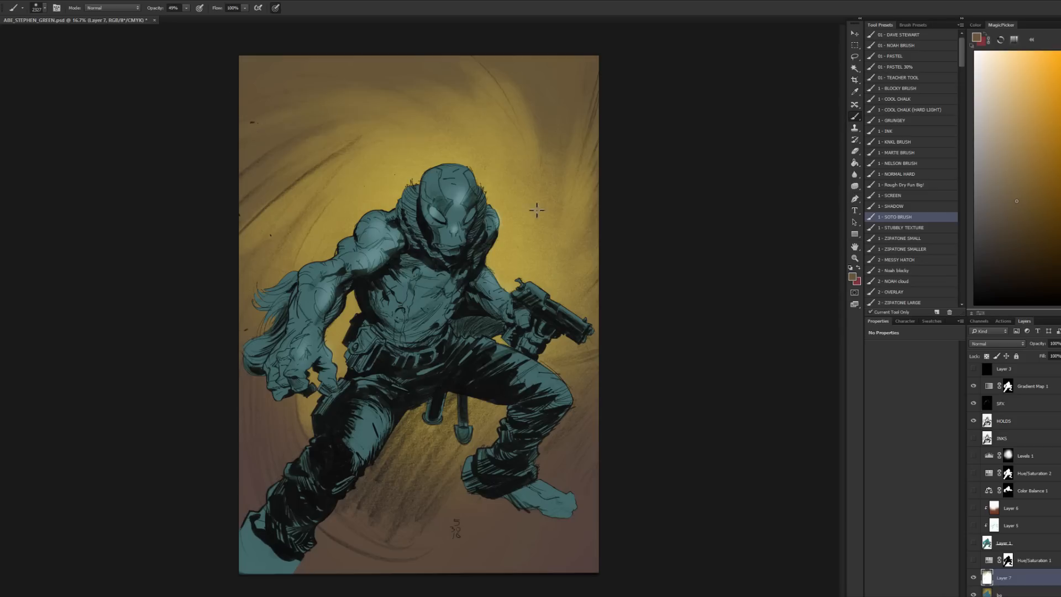
# Step: Show the hidden color layers again, view Layer 7's strokes in isolation, and check the full image at reduced size
pyautogui.click(974, 560)
pyautogui.click(974, 543)
pyautogui.moveTo(980, 525); pyautogui.dragTo(975, 460)
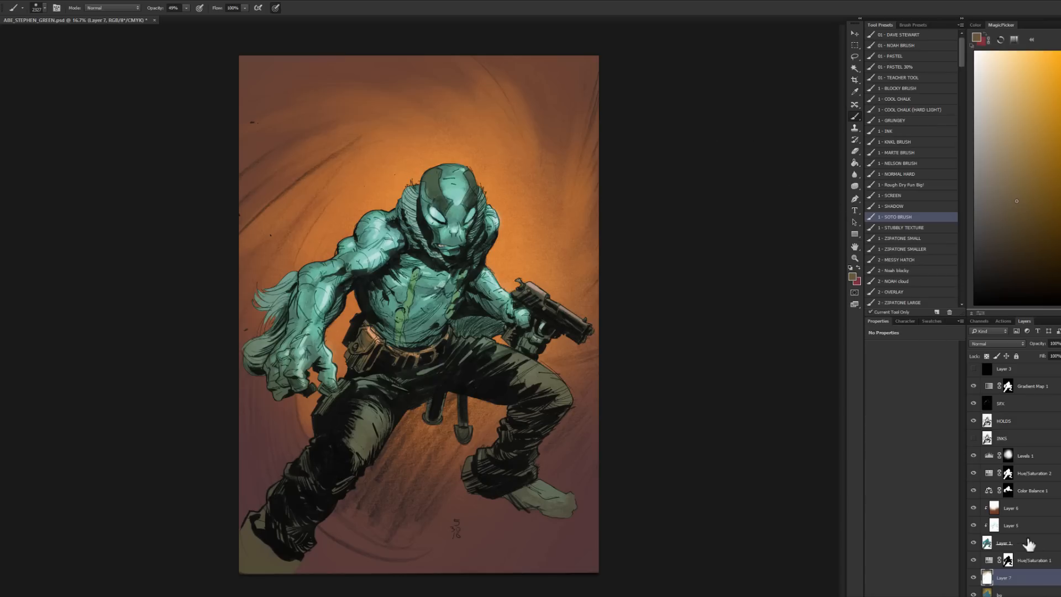
pyautogui.keyDown('alt'); pyautogui.click(974, 577); pyautogui.keyUp('alt')
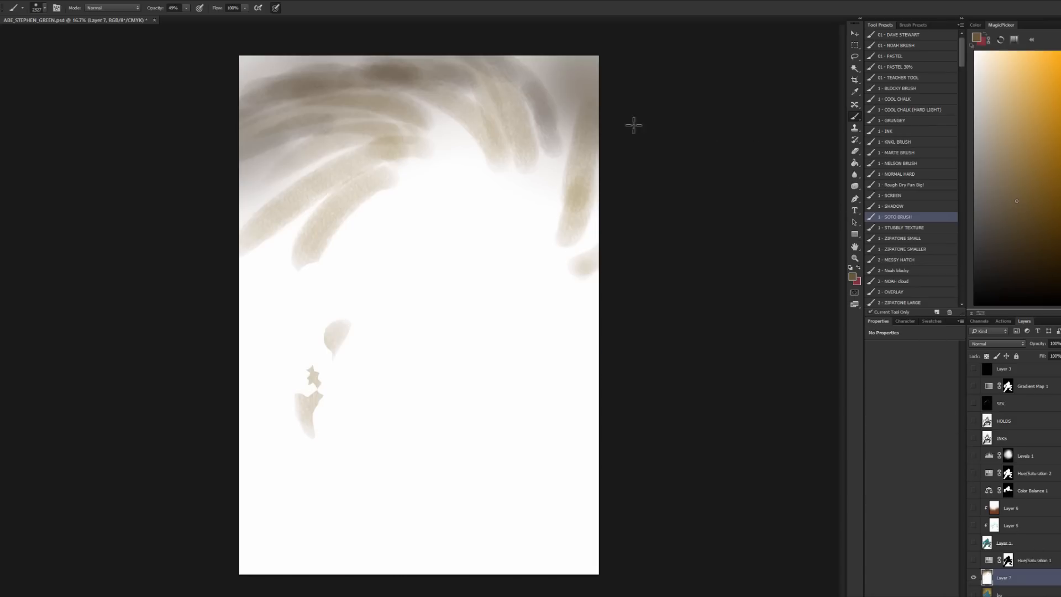
pyautogui.keyDown('alt'); pyautogui.click(974, 578); pyautogui.keyUp('alt')
pyautogui.click(855, 258)
pyautogui.moveTo(792, 300); pyautogui.dragTo(459, 265)
pyautogui.click(459, 266)
pyautogui.press('b')
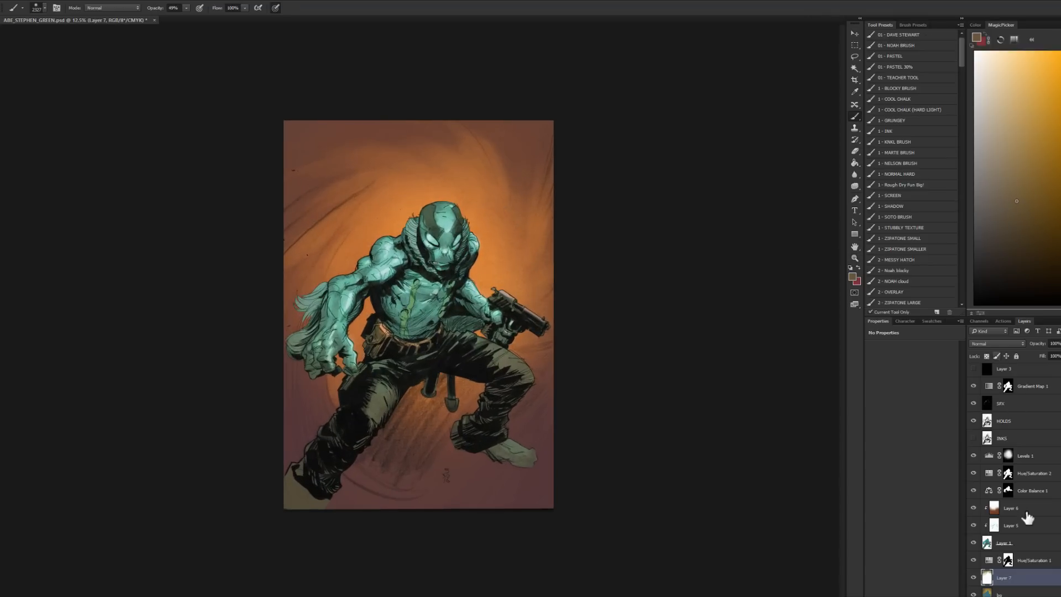
# Step: Hide the layers from Levels 1 to Hue/Saturation 1 and blend the background beside the head with large soft brown and yellow strokes
pyautogui.moveTo(975, 458); pyautogui.dragTo(975, 561)
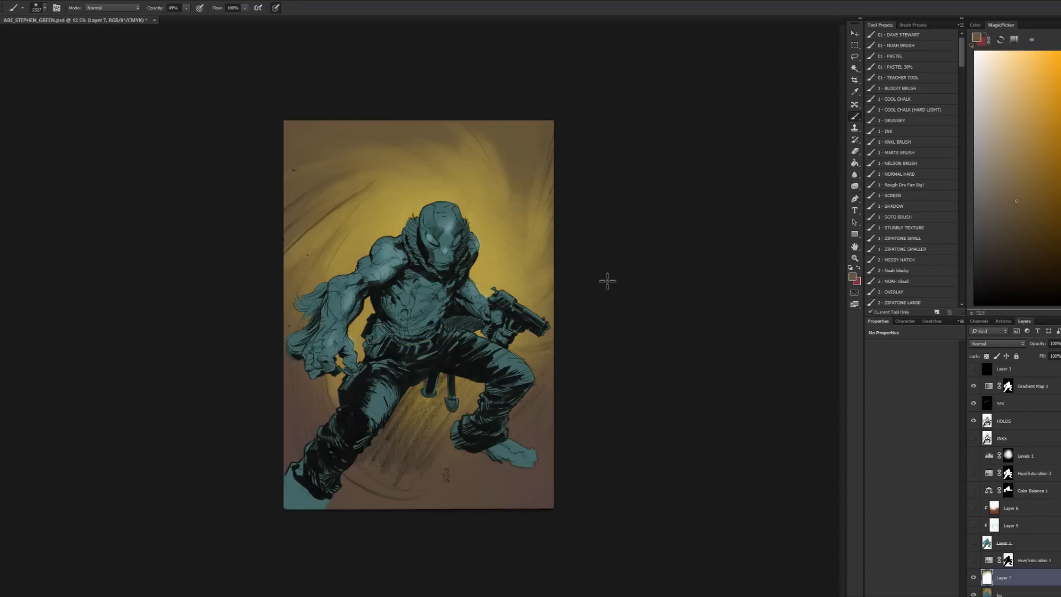
pyautogui.moveTo(519, 175); pyautogui.dragTo(491, 130)
pyautogui.keyDown('alt'); pyautogui.rightClick(518, 142); pyautogui.keyUp('alt')
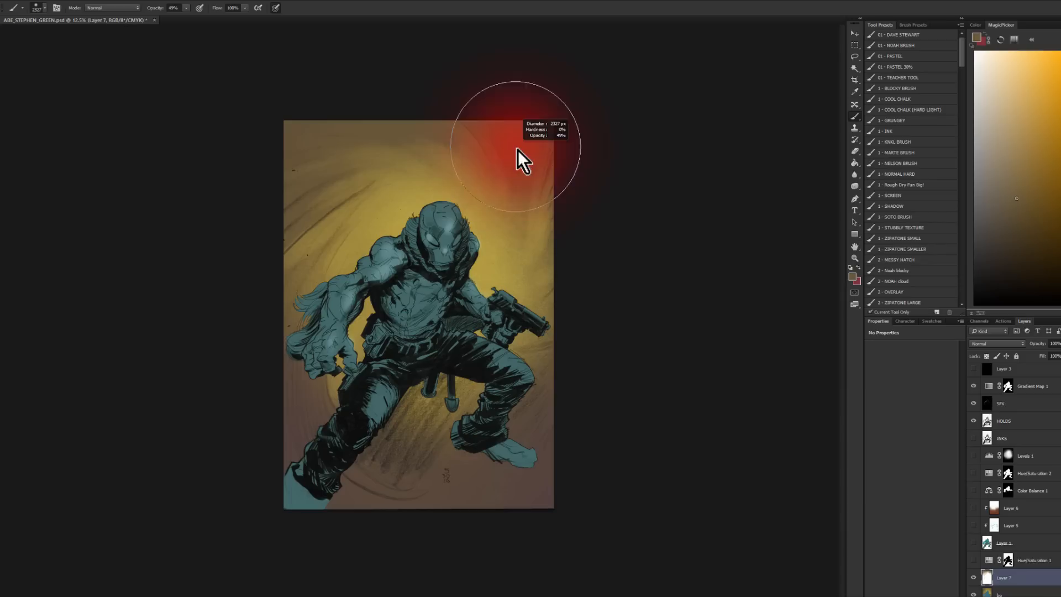
pyautogui.keyDown('alt'); pyautogui.click(543, 231); pyautogui.keyUp('alt')
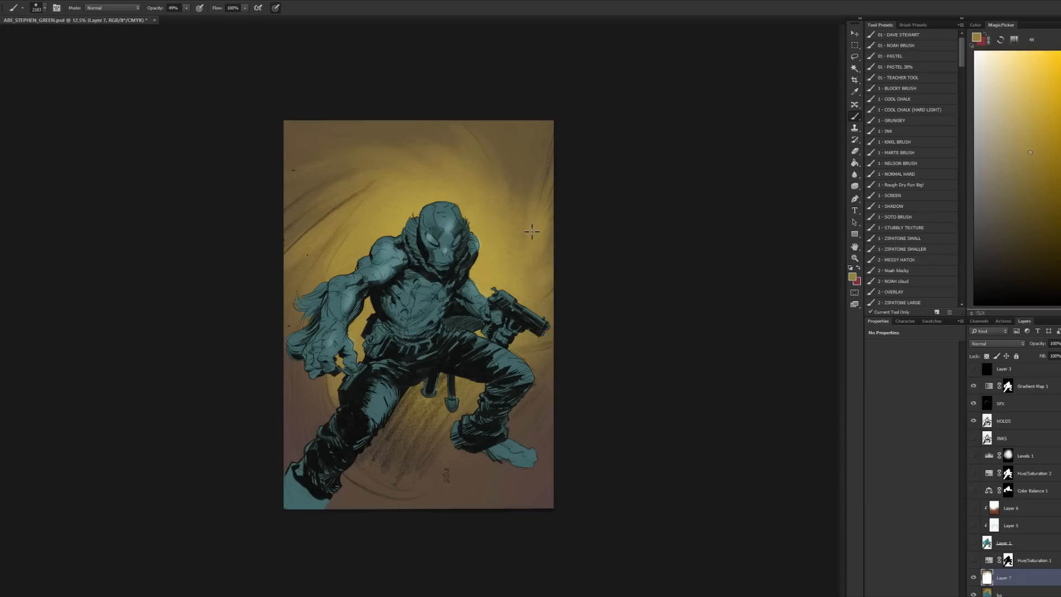
pyautogui.keyDown('alt'); pyautogui.rightClick(512, 221); pyautogui.keyUp('alt')
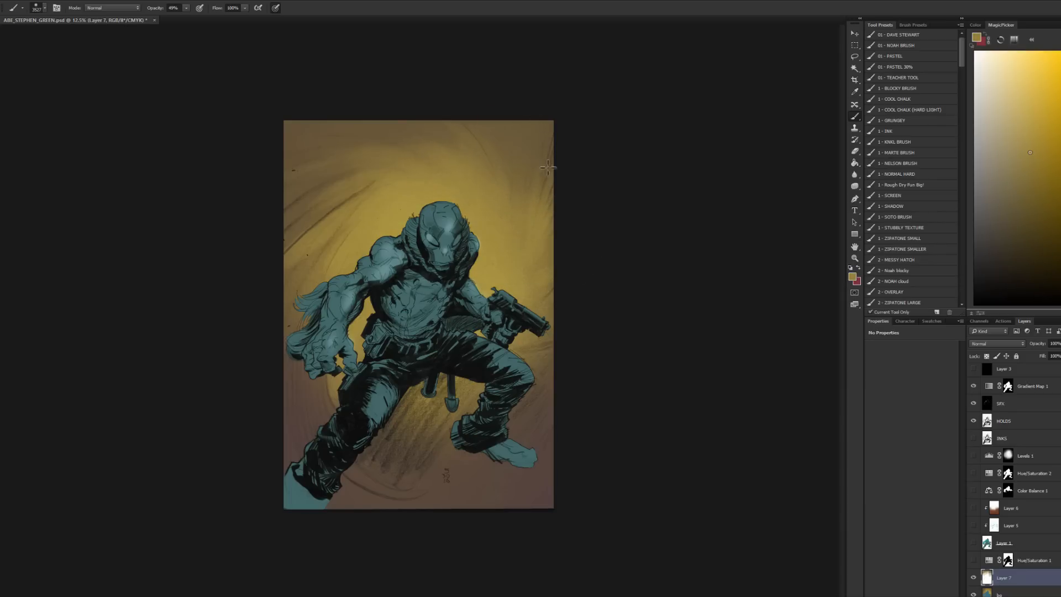
# Step: Brighten the glow behind the head with a larger soft brush in lighter yellow, and show the hidden adjustment and color layers again
pyautogui.keyDown('alt'); pyautogui.click(439, 196); pyautogui.keyUp('alt')
pyautogui.click(1039, 94)
pyautogui.keyDown('alt'); pyautogui.rightClick(439, 232); pyautogui.keyUp('alt')
pyautogui.keyDown('alt'); pyautogui.rightClick(434, 239); pyautogui.keyUp('alt')
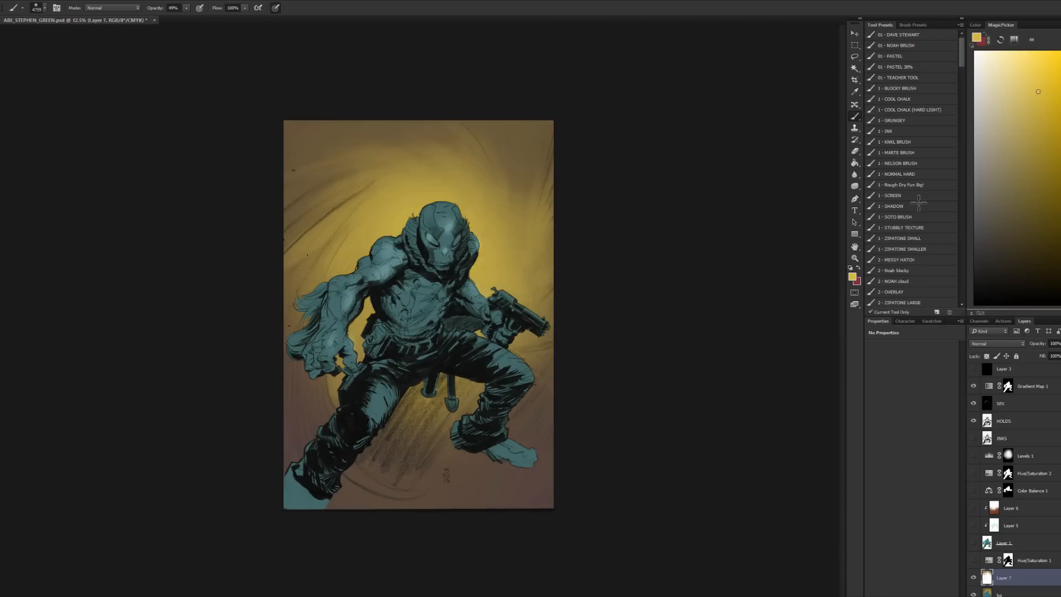
pyautogui.moveTo(974, 560); pyautogui.dragTo(974, 438)
pyautogui.click(974, 438)
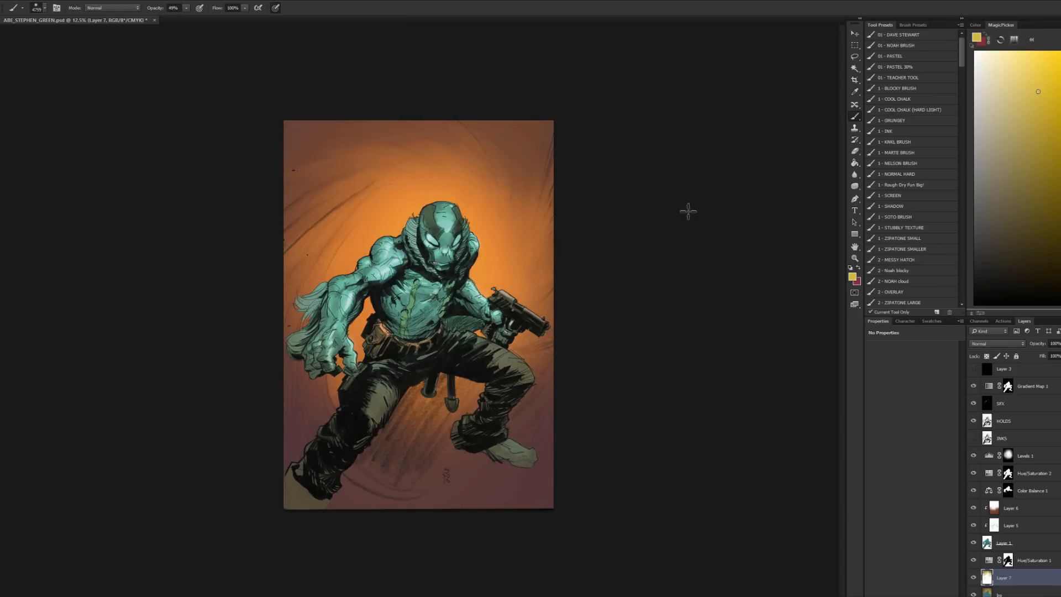
# Step: Examine the figure against the repainted orange background glow, both up close and at reduced size
pyautogui.click(855, 258)
pyautogui.keyDown('alt'); pyautogui.click(798, 222); pyautogui.keyUp('alt')
pyautogui.click(426, 291)
pyautogui.click(453, 288)
pyautogui.click(470, 275)
pyautogui.keyDown('alt'); pyautogui.click(480, 322); pyautogui.keyUp('alt')
pyautogui.keyDown('alt'); pyautogui.click(483, 320); pyautogui.keyUp('alt')
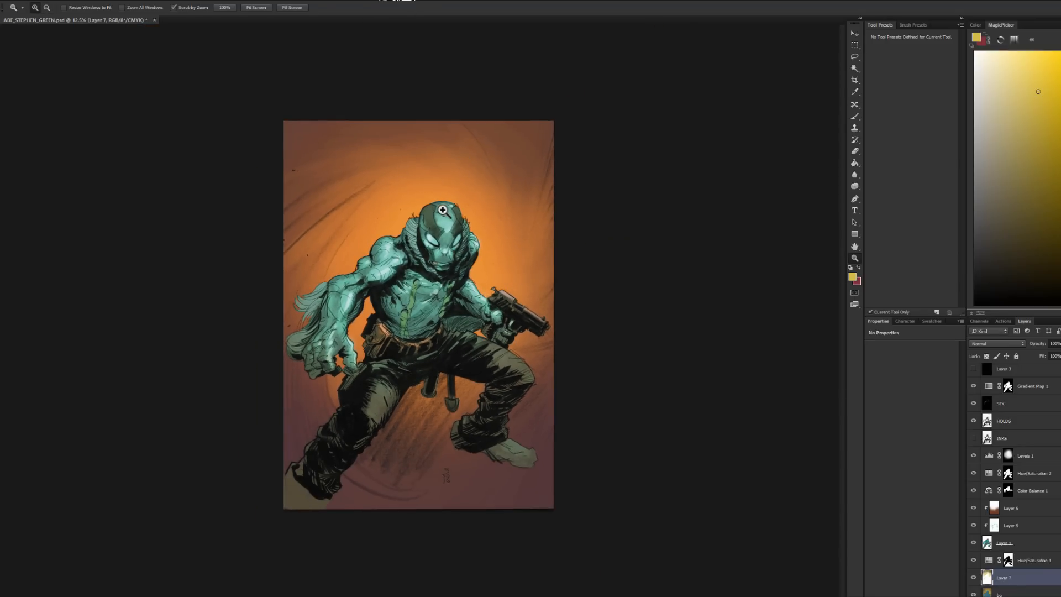
pyautogui.click(451, 222)
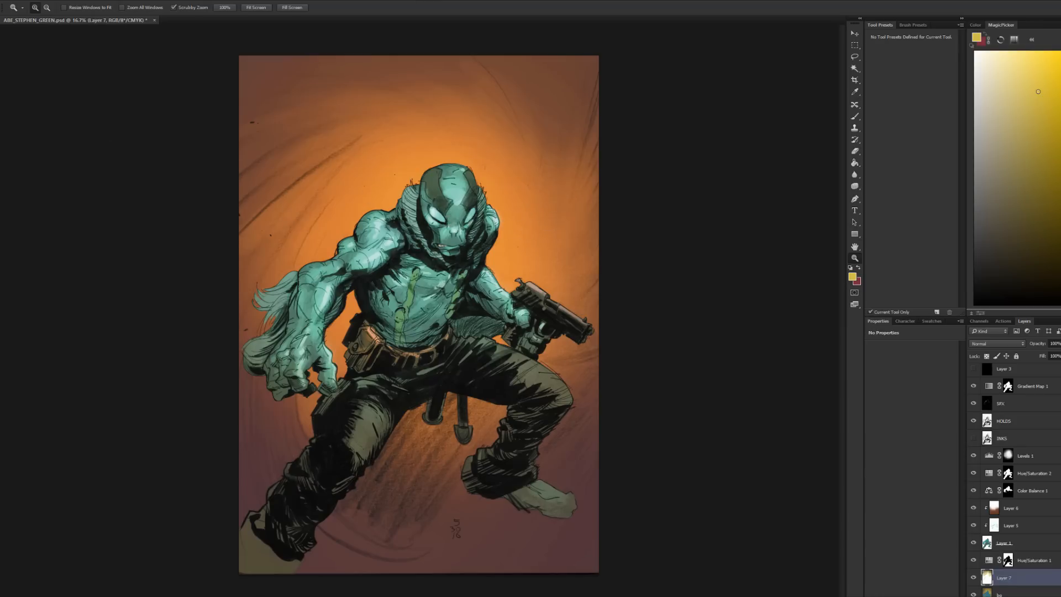
# Step: Switch to File Explorer to find the red-and-white watercolor texture image and place it in the artwork above Layer 7
pyautogui.hotkey('alt', 'Tab')
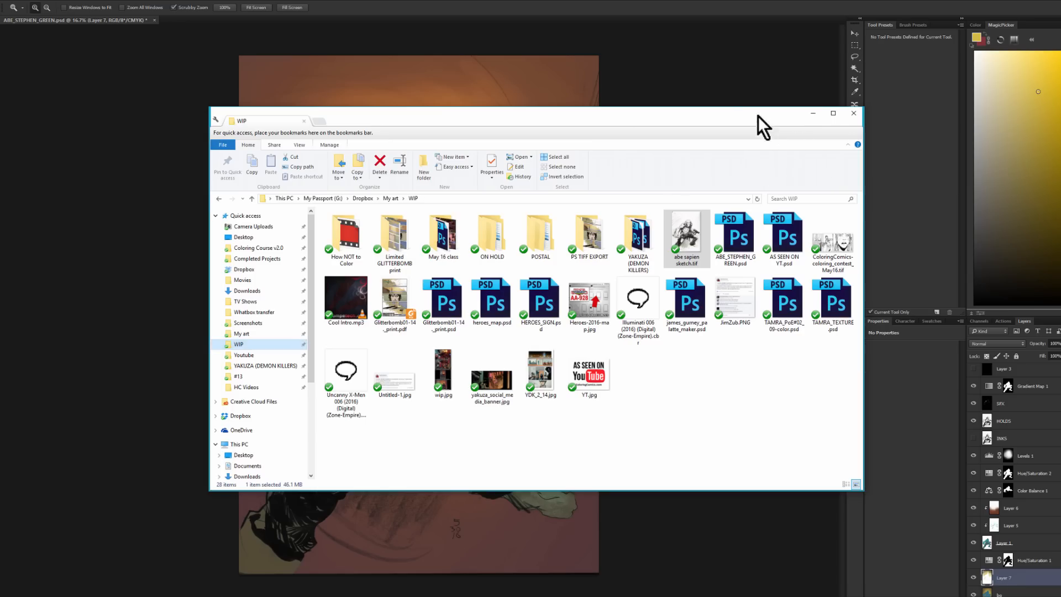
pyautogui.hotkey('alt', 'Tab')
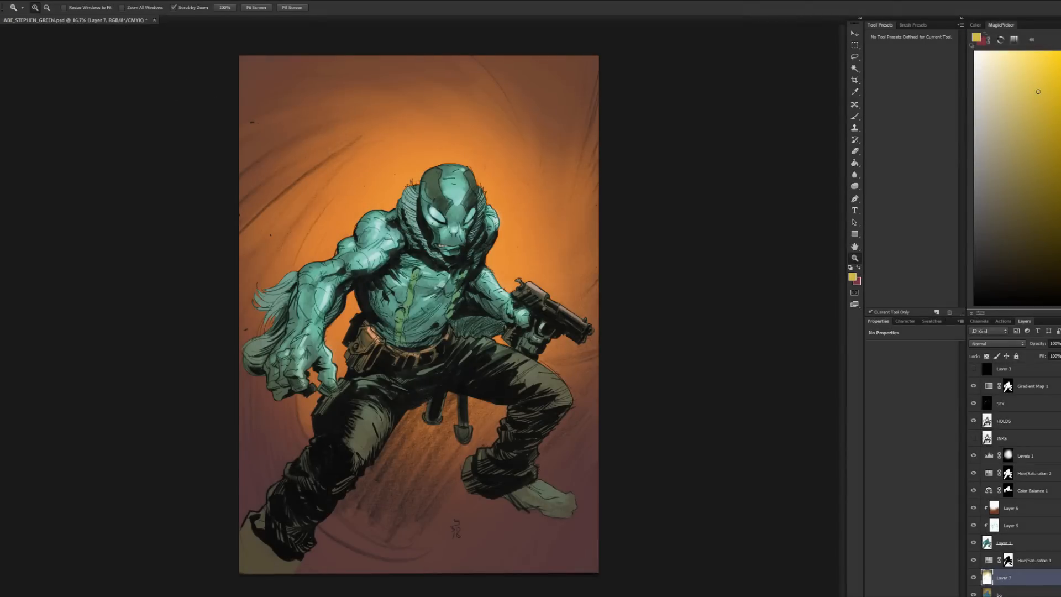
pyautogui.moveTo(265, 260); pyautogui.dragTo(372, 258)
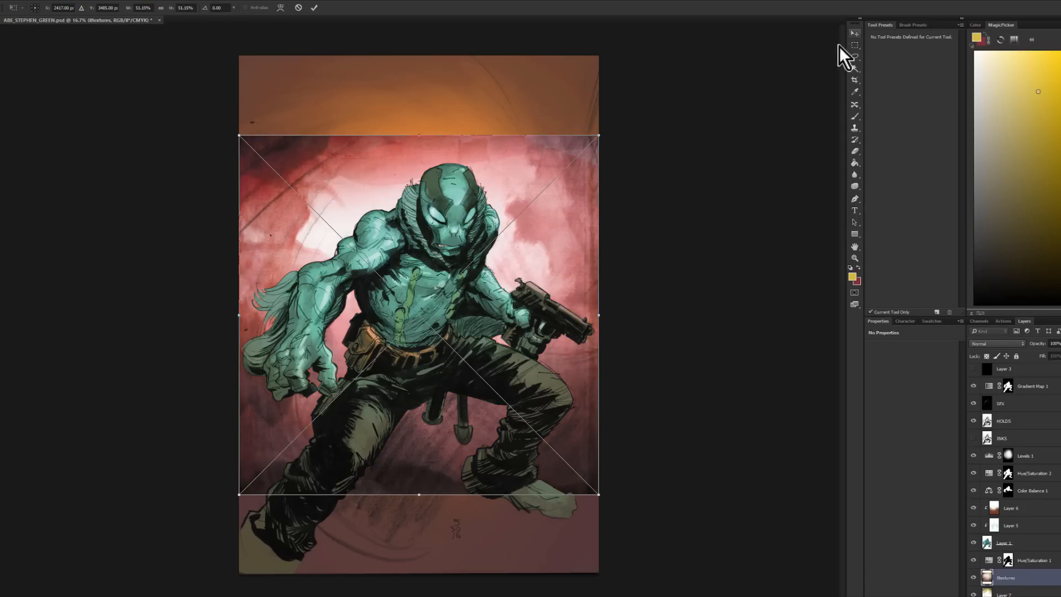
pyautogui.click(855, 33)
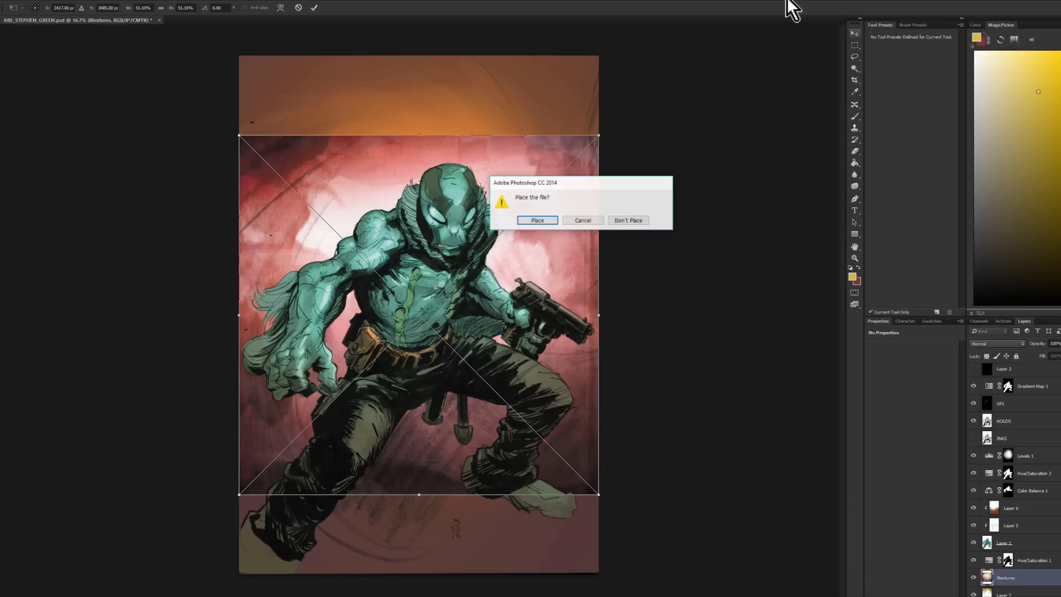
pyautogui.click(536, 221)
# Step: Stretch the placed texture vertically with Free Transform so it covers the whole page behind the figure
pyautogui.hotkey('ctrl', 't')
pyautogui.moveTo(239, 135); pyautogui.dragTo(235, 55)
pyautogui.moveTo(599, 493); pyautogui.dragTo(598, 574)
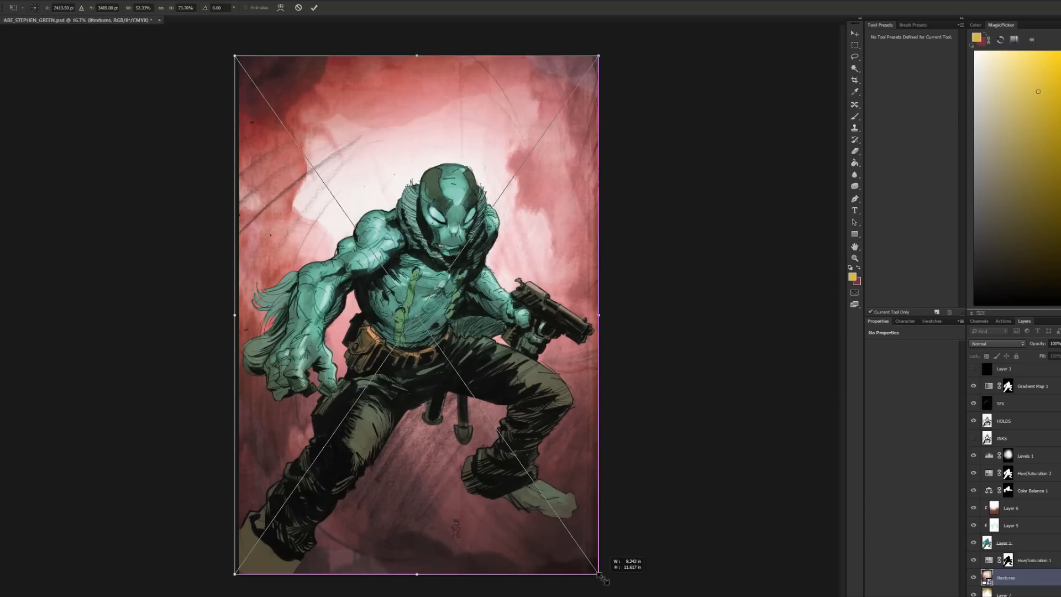
pyautogui.click(314, 8)
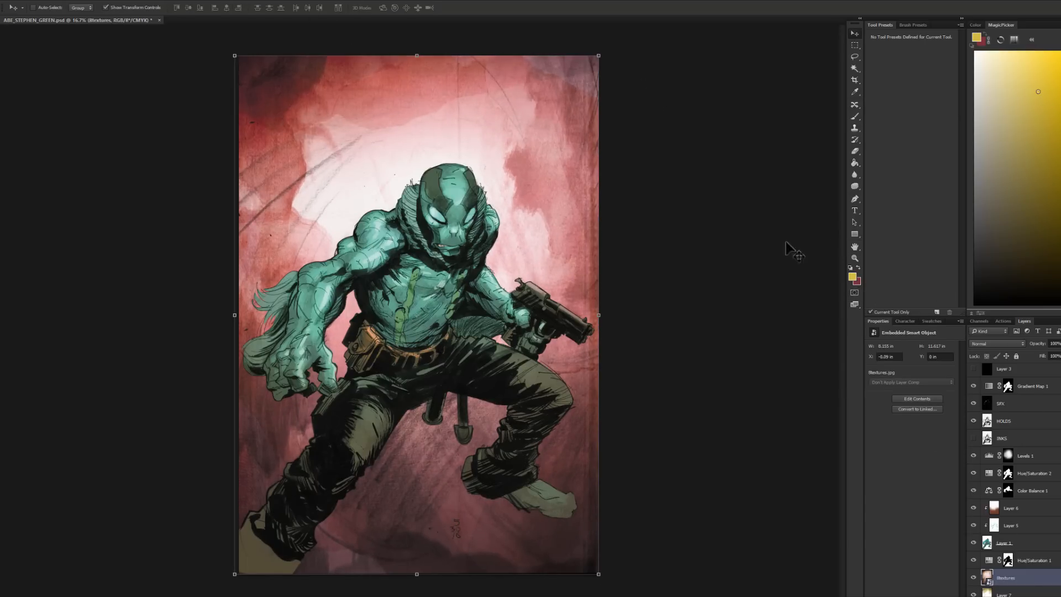
# Step: Rasterize the placed texture layer behind the figure into a regular pixel layer
pyautogui.rightClick(1035, 581)
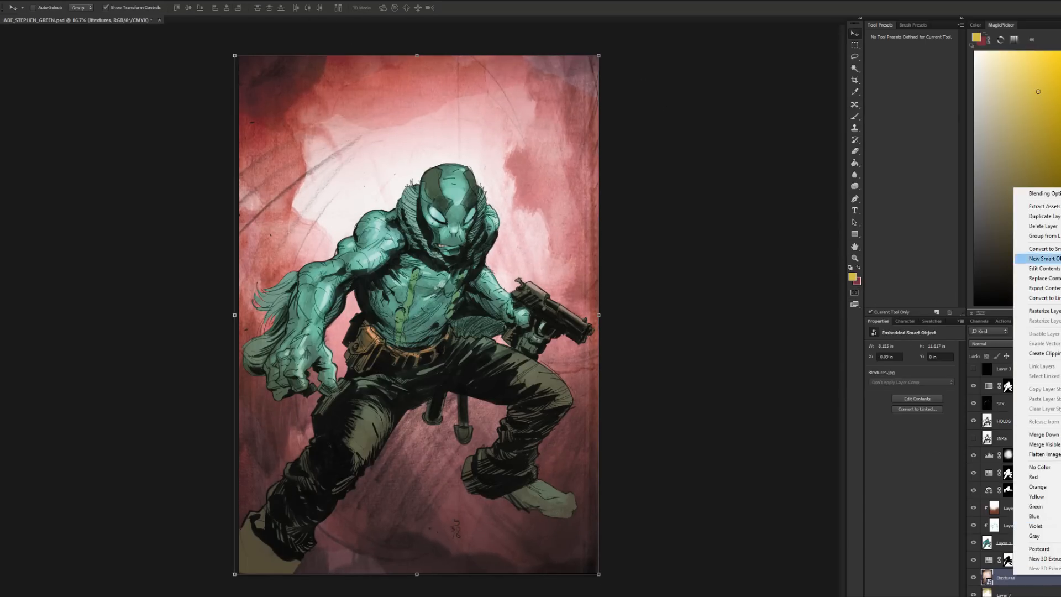
pyautogui.click(1053, 311)
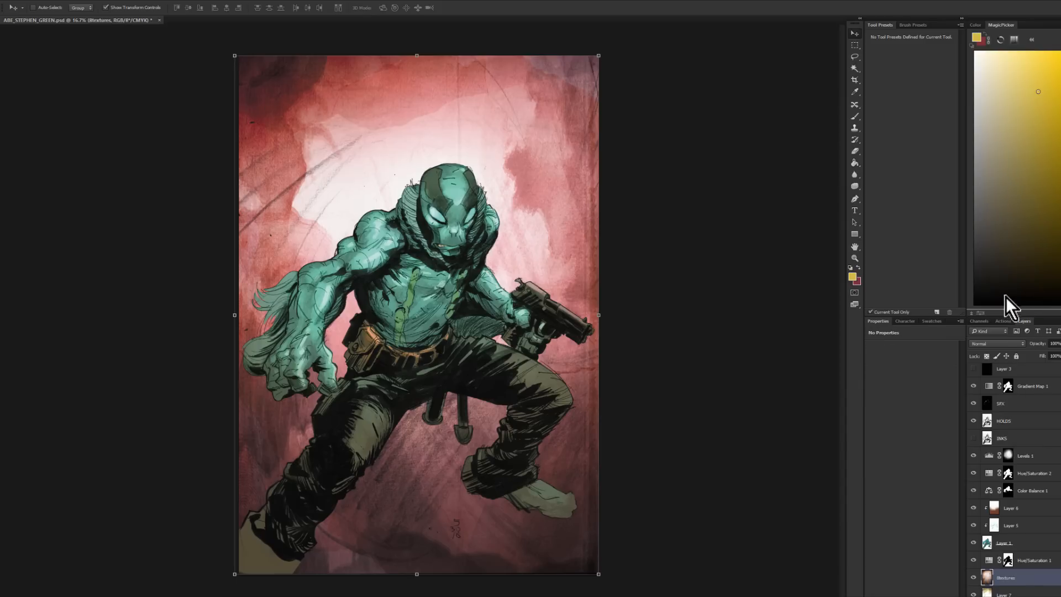
pyautogui.hotkey('ctrl', 'u')
pyautogui.click(784, 98)
# Step: Try softening the rasterized background texture with a Gaussian Blur
pyautogui.press('v')
pyautogui.click(147, 5)
pyautogui.moveTo(162, 95)
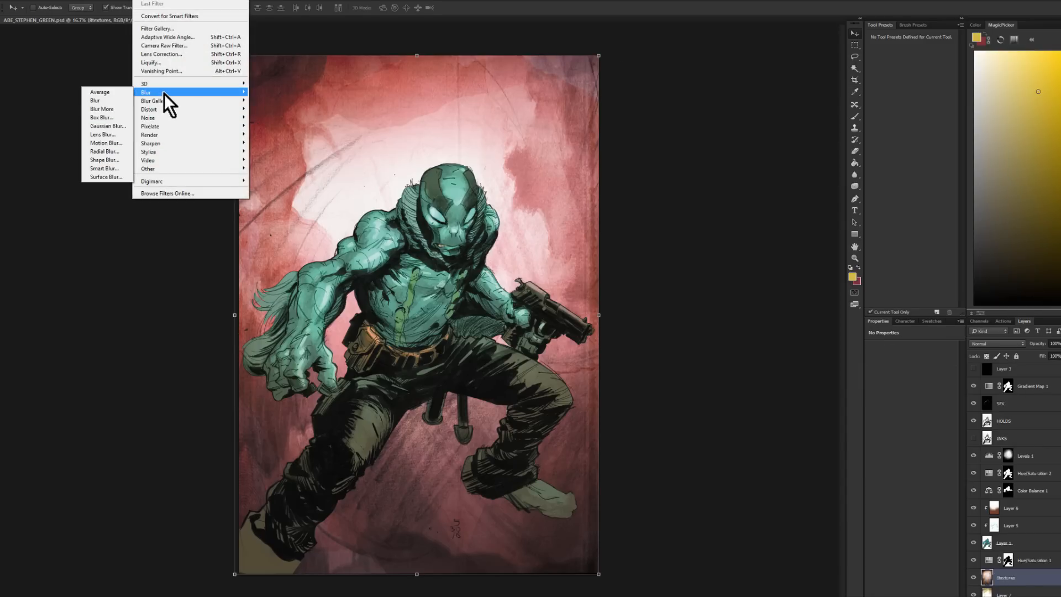
pyautogui.click(117, 126)
pyautogui.moveTo(592, 151); pyautogui.dragTo(691, 155)
pyautogui.moveTo(654, 280); pyautogui.dragTo(663, 277)
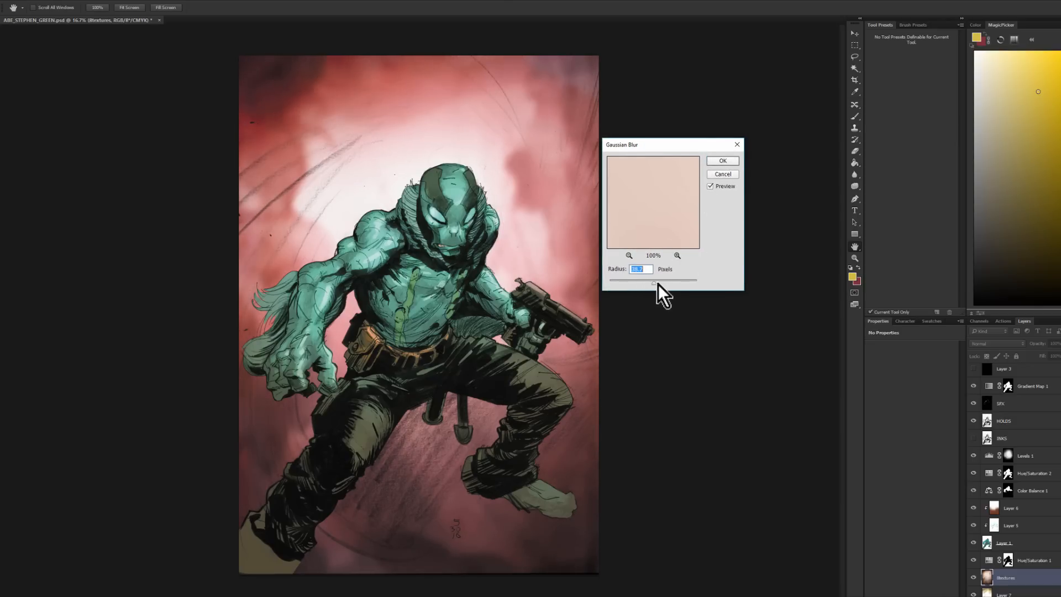
pyautogui.click(733, 161)
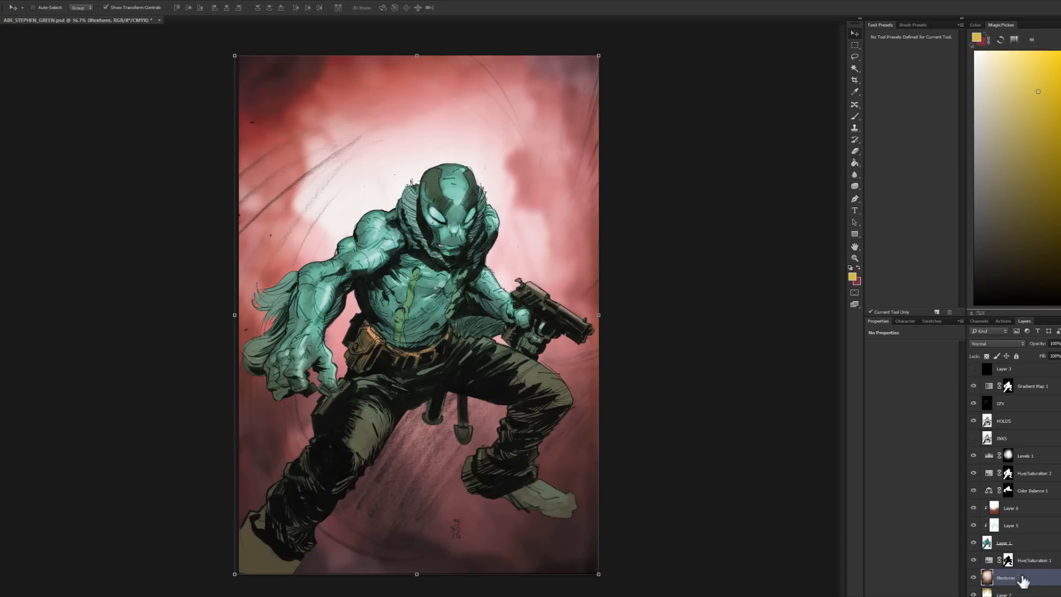
# Step: Blend the blurred texture in Overlay mode and reduce its opacity to 19%
pyautogui.scroll(-2, 1015, 481)
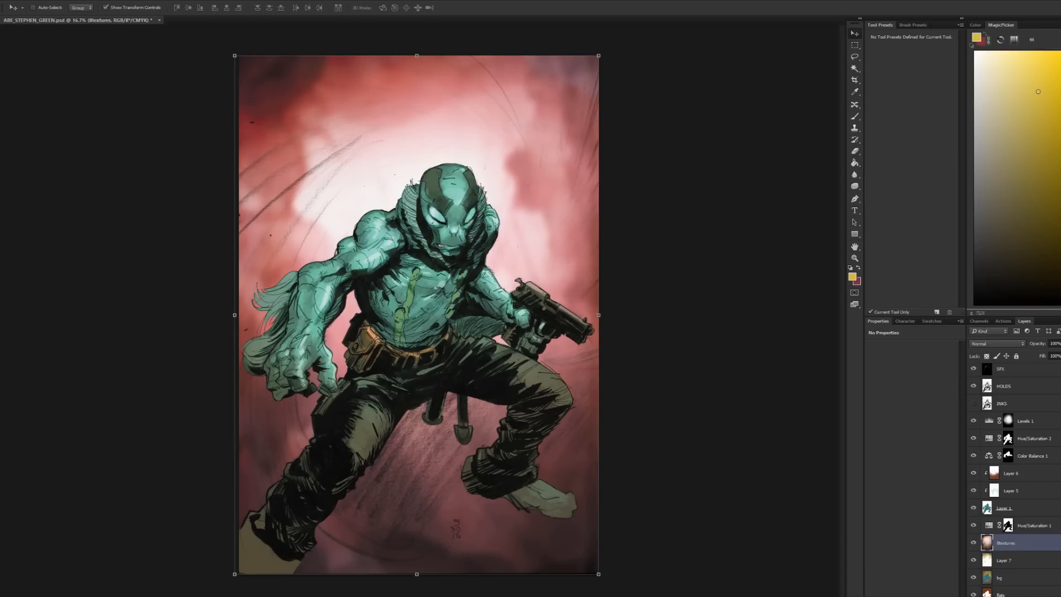
pyautogui.click(993, 346)
pyautogui.click(983, 432)
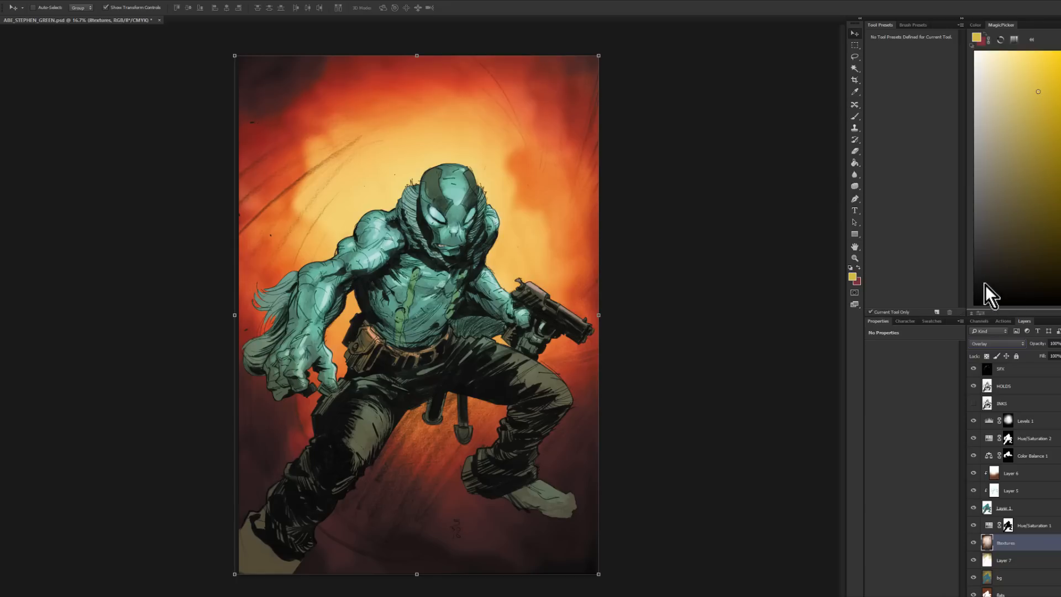
pyautogui.moveTo(1054, 359); pyautogui.dragTo(1021, 356)
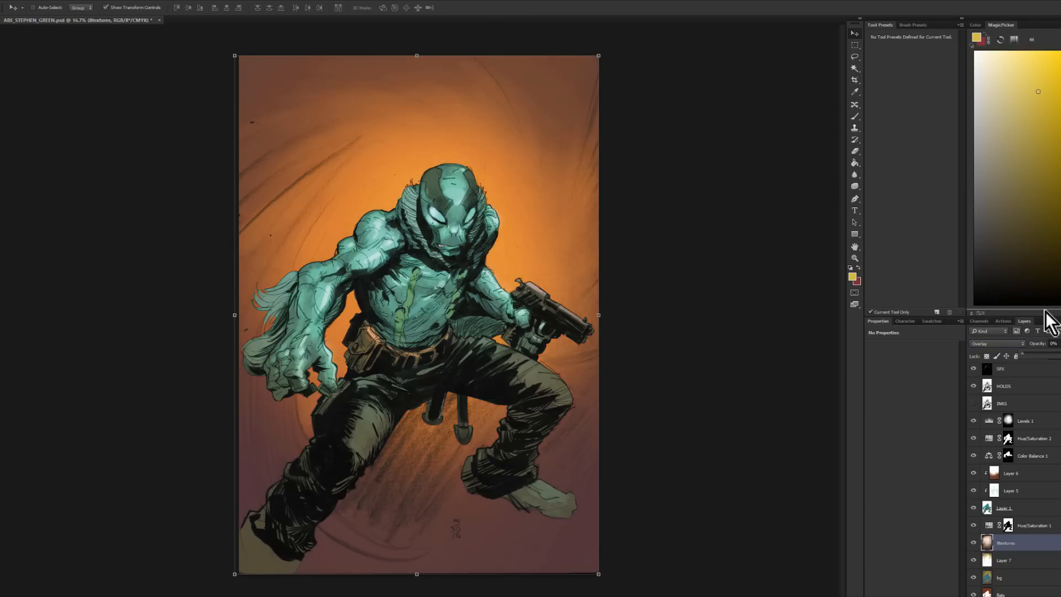
pyautogui.click(1032, 354)
# Step: Try Soft Light, Vivid Light and Hard Light blending on the blurred texture layer
pyautogui.click(1014, 345)
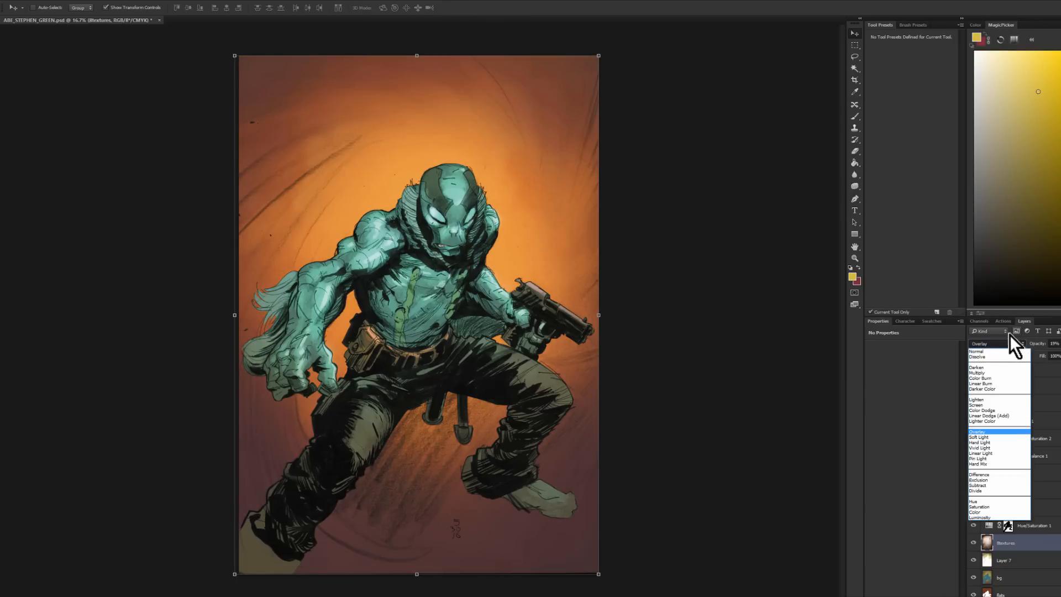
pyautogui.click(988, 439)
pyautogui.hotkey('shift', '+')
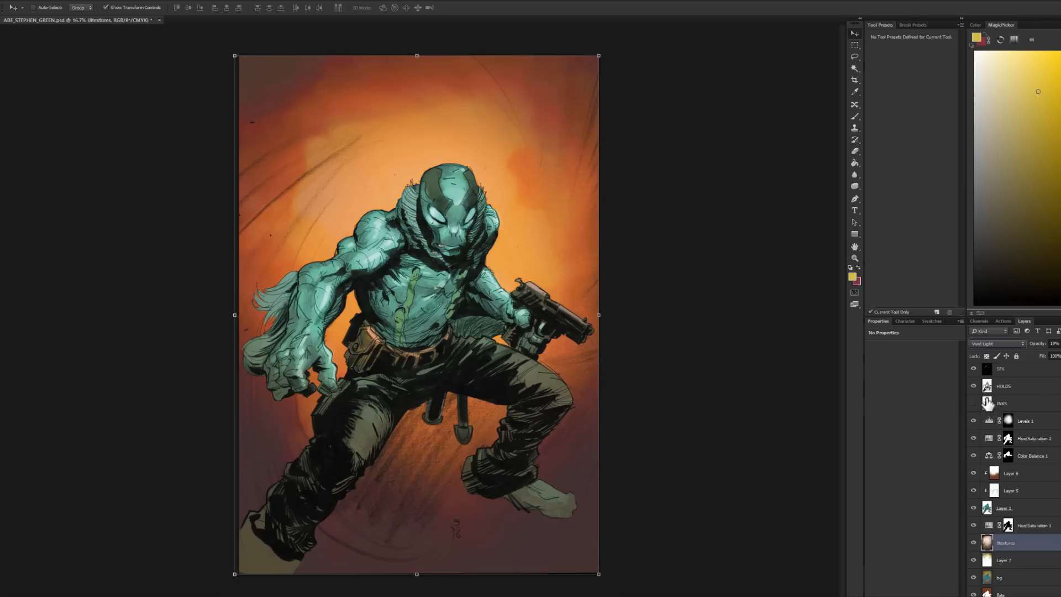
pyautogui.hotkey('shift', '-')
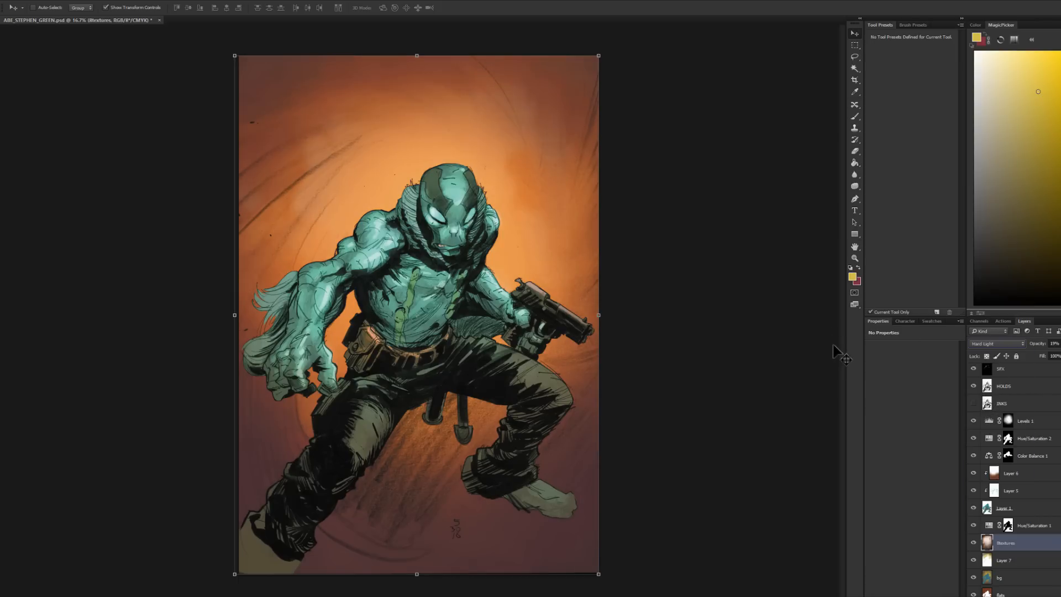
# Step: Try removing the blurred texture's color by setting its saturation to -100
pyautogui.hotkey('ctrl', 'u')
pyautogui.write('-100')
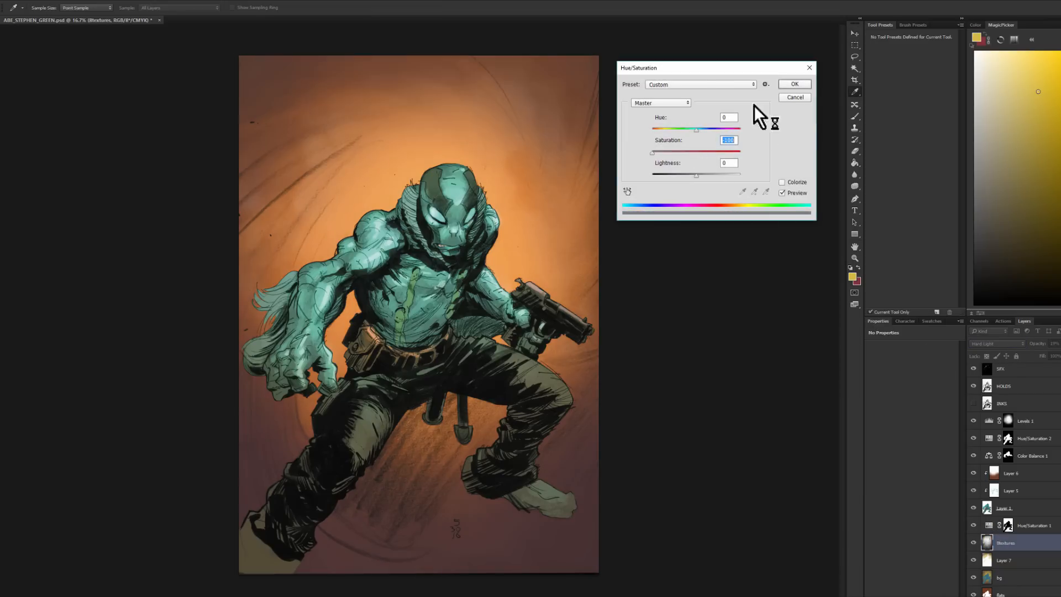
pyautogui.click(794, 84)
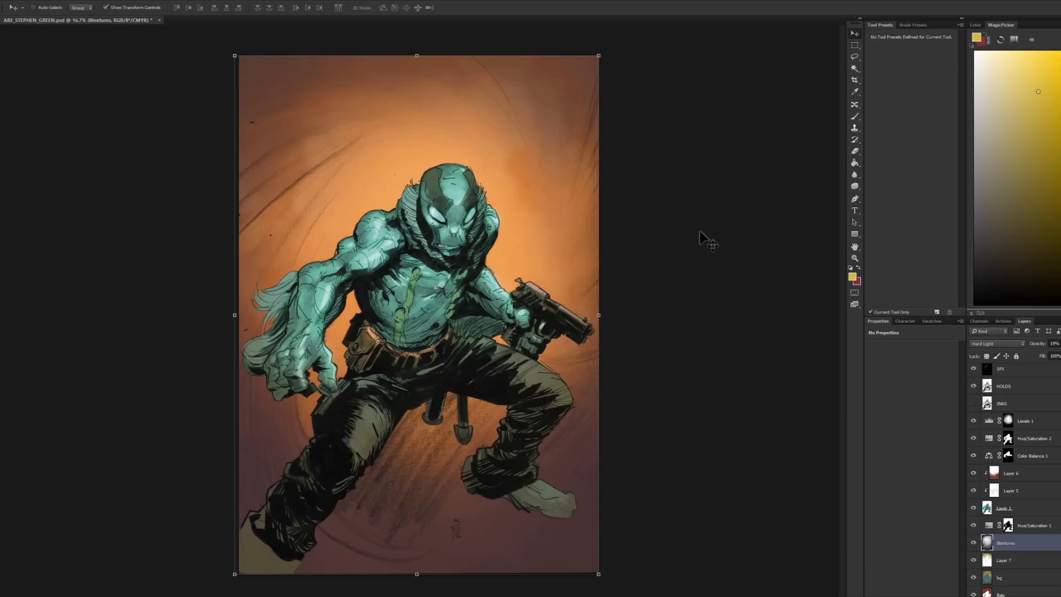
# Step: View the page at reduced size and revert the texture layer to its unblurred colored state in Normal mode at 100% opacity
pyautogui.click(854, 258)
pyautogui.keyDown('alt'); pyautogui.click(759, 277); pyautogui.keyUp('alt')
pyautogui.keyDown('alt'); pyautogui.click(758, 278); pyautogui.keyUp('alt')
pyautogui.press('l')
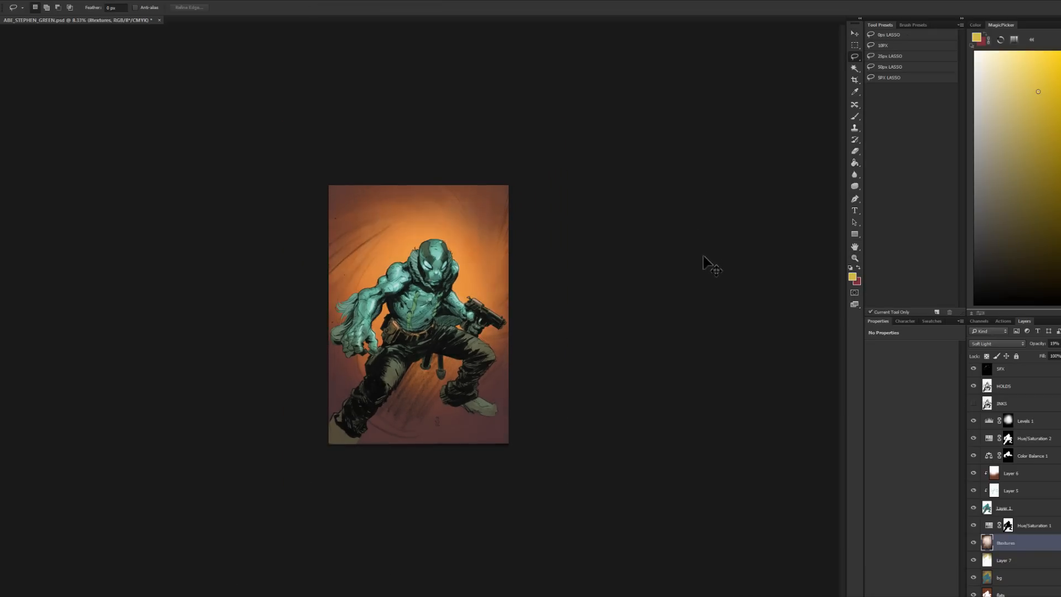
pyautogui.press('0')
pyautogui.hotkey('shift', 'alt', 'n')
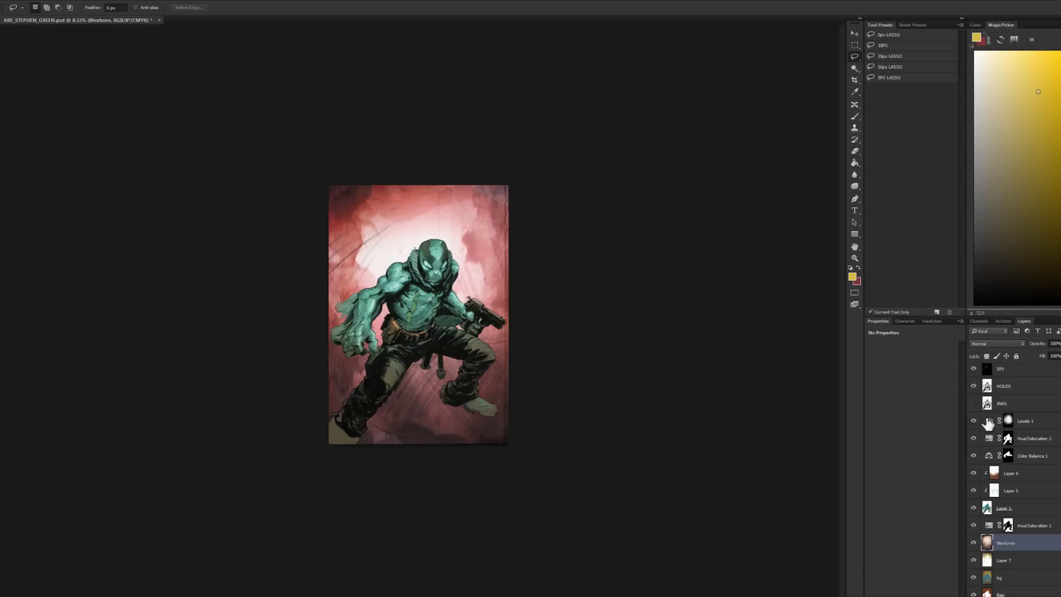
# Step: Fully desaturate the sharp texture with Hue/Saturation so it becomes grayscale
pyautogui.hotkey('ctrl', 'u')
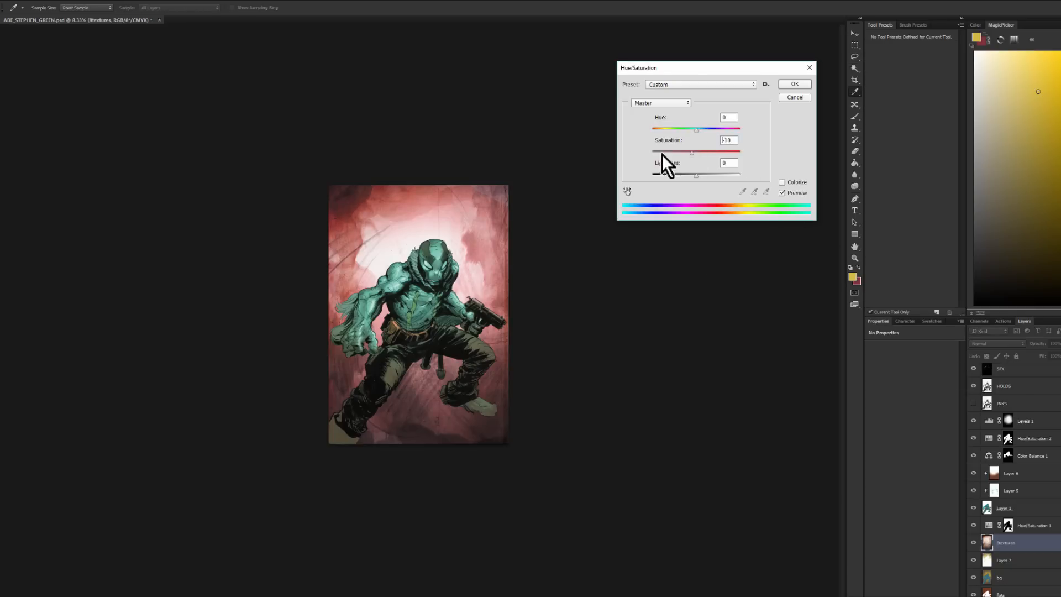
pyautogui.moveTo(662, 154); pyautogui.dragTo(650, 154)
pyautogui.click(794, 86)
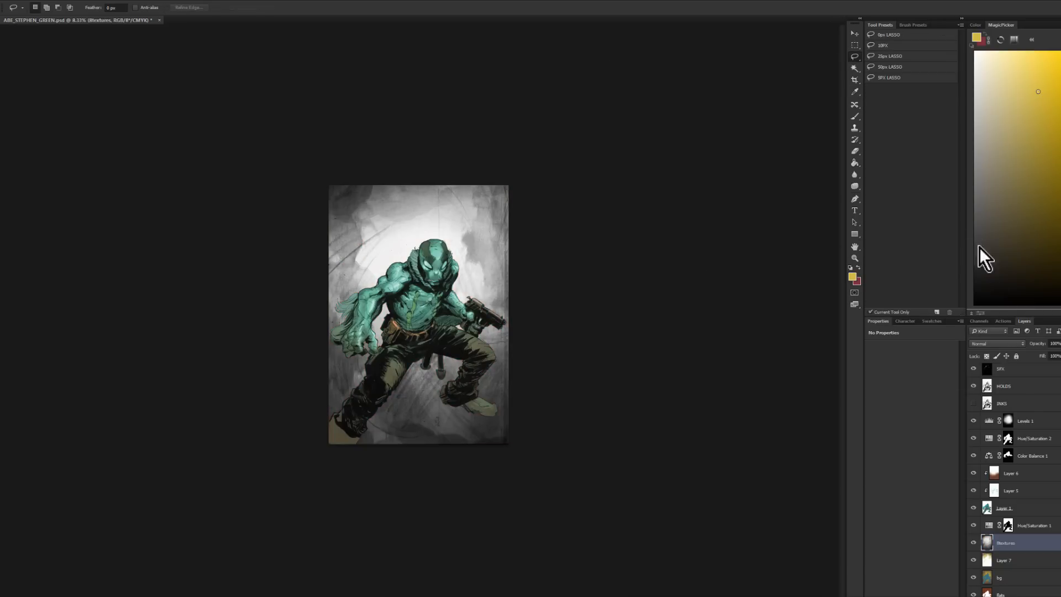
# Step: Cycle the grayscale texture through the blend modes from Multiply onward and settle on Overlay
pyautogui.click(996, 344)
pyautogui.click(991, 373)
pyautogui.hotkey('shift', '+')
pyautogui.hotkey('shift', '+')
pyautogui.hotkey('shift', '+')
pyautogui.hotkey('shift', '+')
pyautogui.hotkey('shift', '+')
pyautogui.hotkey('shift', '+')
pyautogui.hotkey('shift', '+')
pyautogui.hotkey('shift', '+')
pyautogui.hotkey('shift', '+')
pyautogui.hotkey('shift', '+')
pyautogui.hotkey('shift', '-')
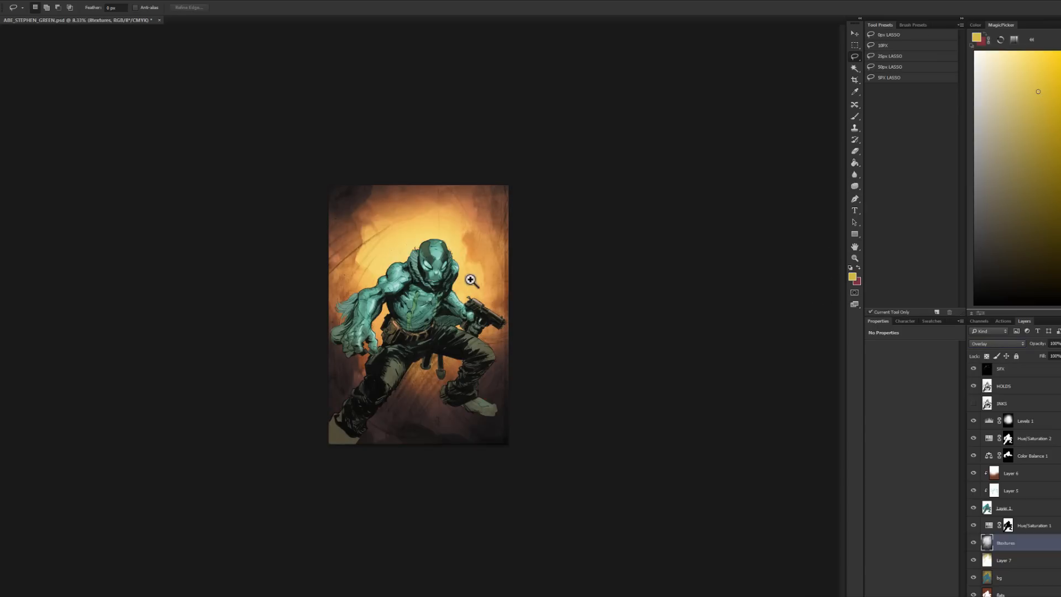
pyautogui.hotkey('ctrl', '+')
pyautogui.hotkey('ctrl', '+')
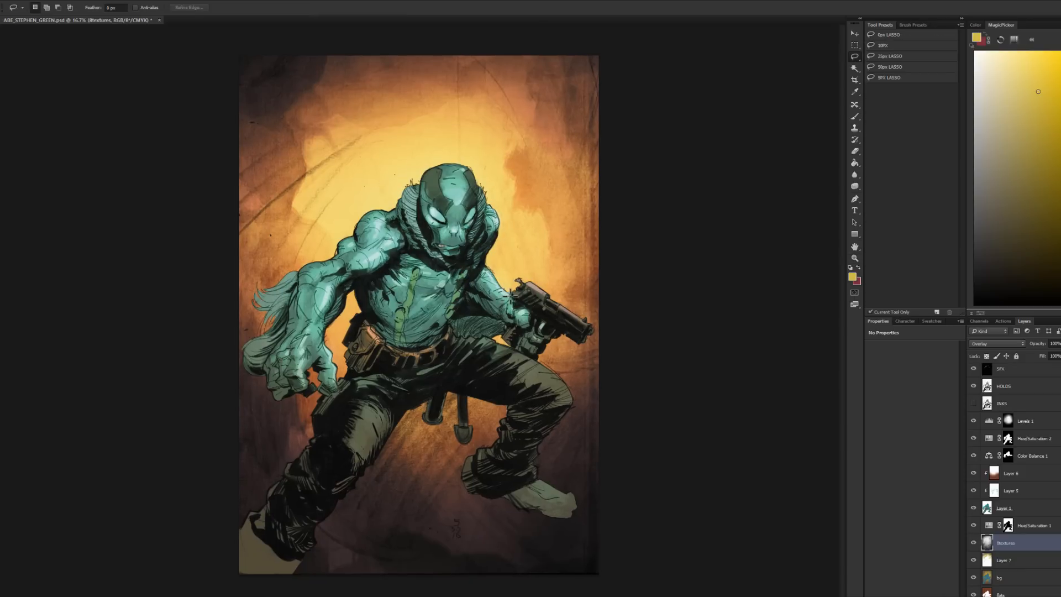
# Step: Lower the Overlay texture layer's opacity to 72%, judging the effect at different page sizes
pyautogui.click(854, 258)
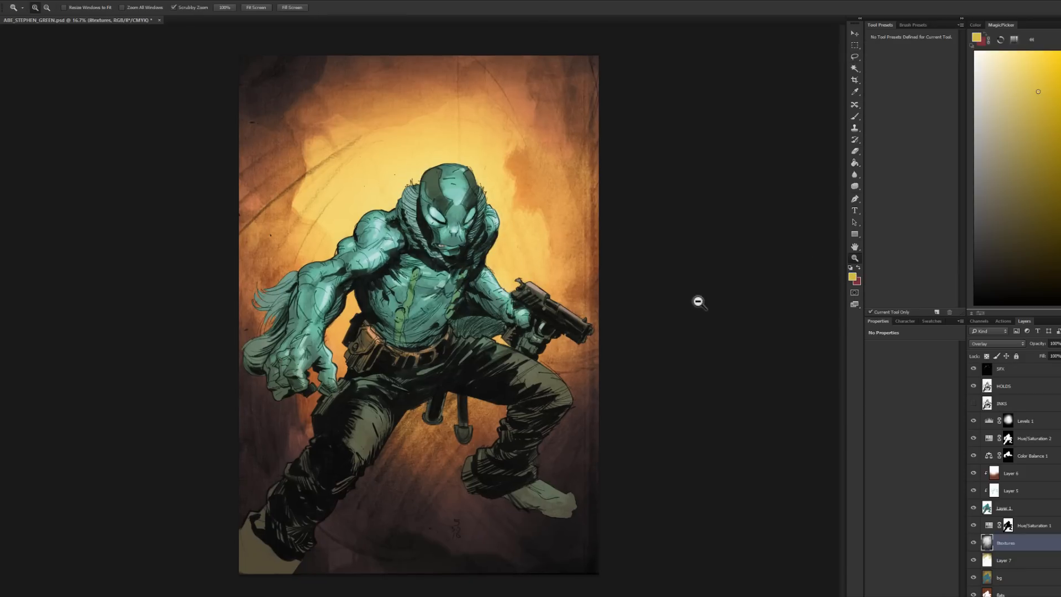
pyautogui.hotkey('ctrl', '-')
pyautogui.hotkey('ctrl', '-')
pyautogui.click(466, 295)
pyautogui.moveTo(1054, 357); pyautogui.dragTo(1055, 356)
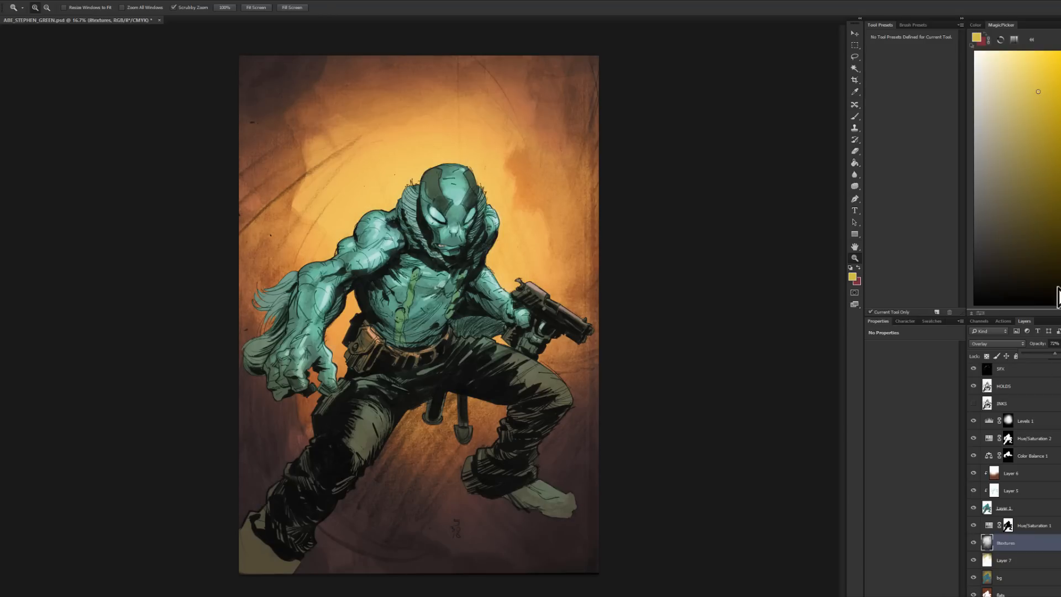
pyautogui.hotkey('ctrl', '-')
pyautogui.press('l')
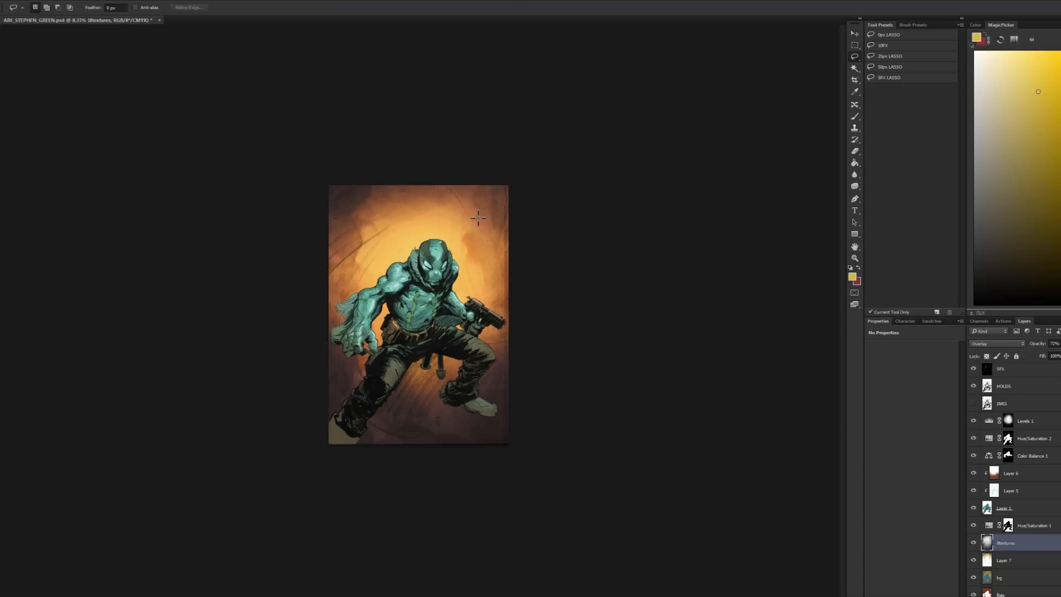
pyautogui.hotkey('ctrl', '+')
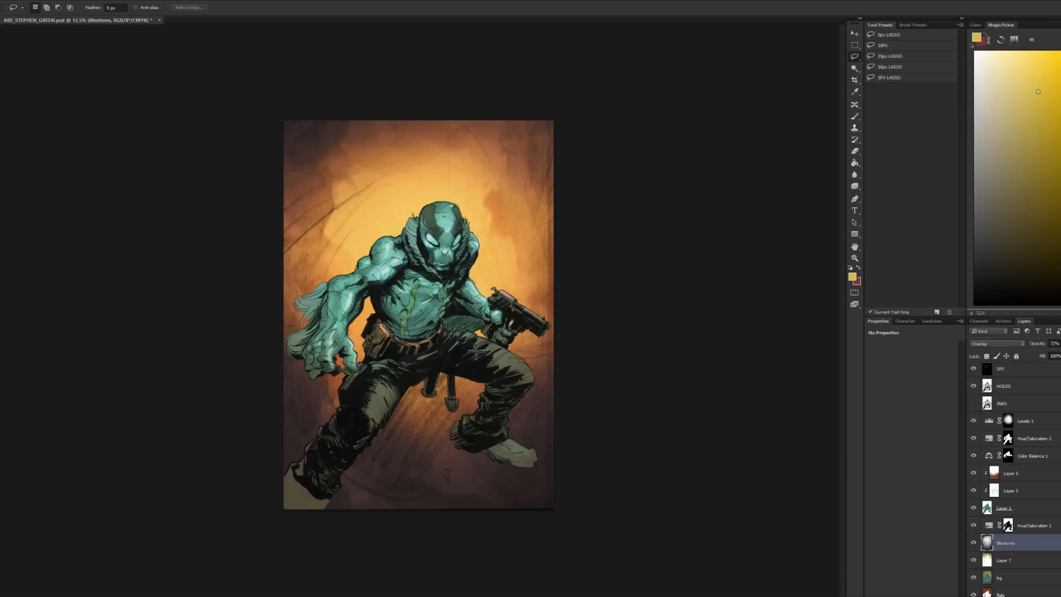
# Step: Add a new layer above Levels 1, sample the dark background purple and choose the 1 - SOTO BRUSH preset
pyautogui.click(999, 478)
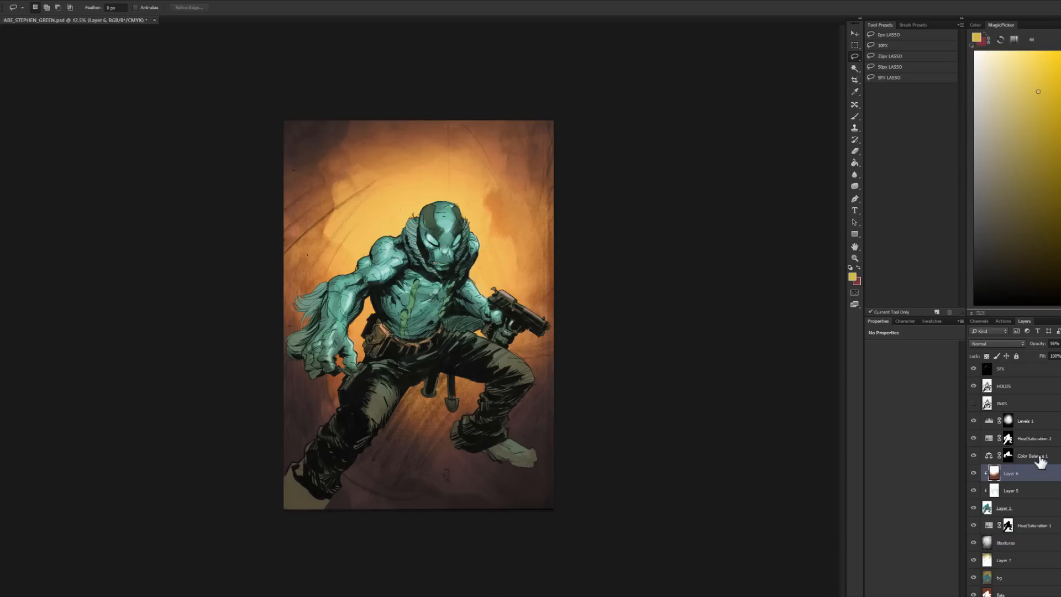
pyautogui.click(1008, 420)
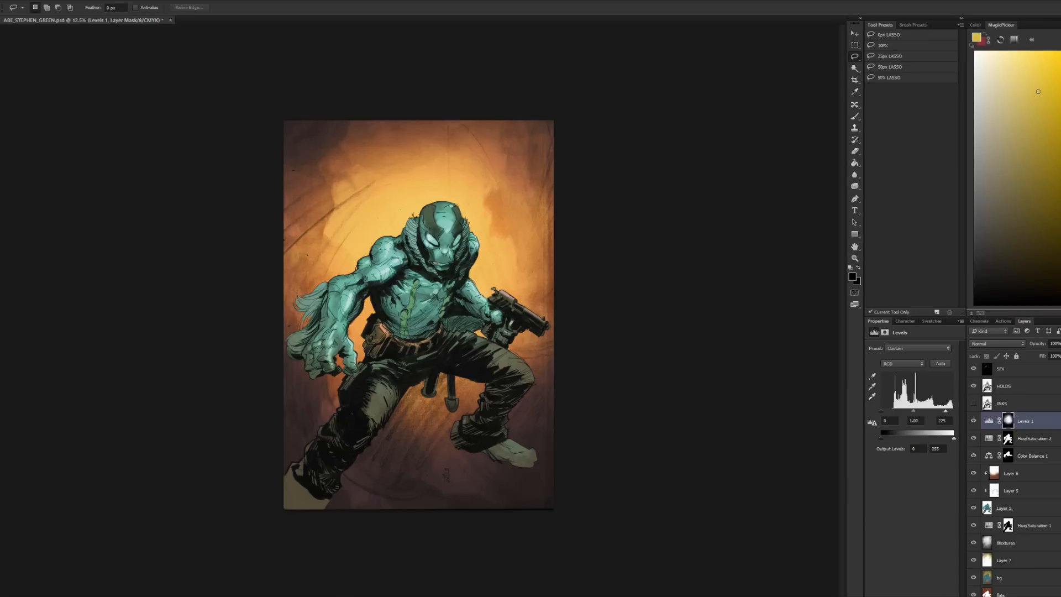
pyautogui.hotkey('ctrl', 'shift', 'alt', 'n')
pyautogui.press('b')
pyautogui.keyDown('alt'); pyautogui.click(296, 434); pyautogui.keyUp('alt')
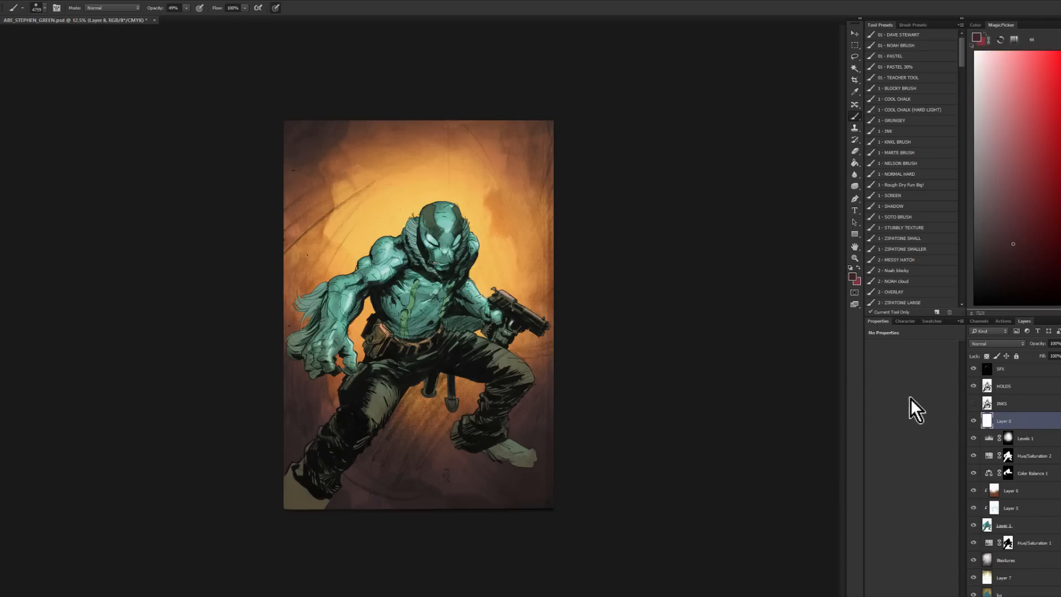
pyautogui.click(917, 217)
# Step: Paint the dark purple over the foot in the page's lower-left corner with a large soft brush
pyautogui.keyDown('alt'); pyautogui.rightClick(305, 503); pyautogui.keyUp('alt')
pyautogui.click(315, 535)
pyautogui.click(296, 511)
pyautogui.keyDown('alt'); pyautogui.rightClick(298, 489); pyautogui.keyUp('alt')
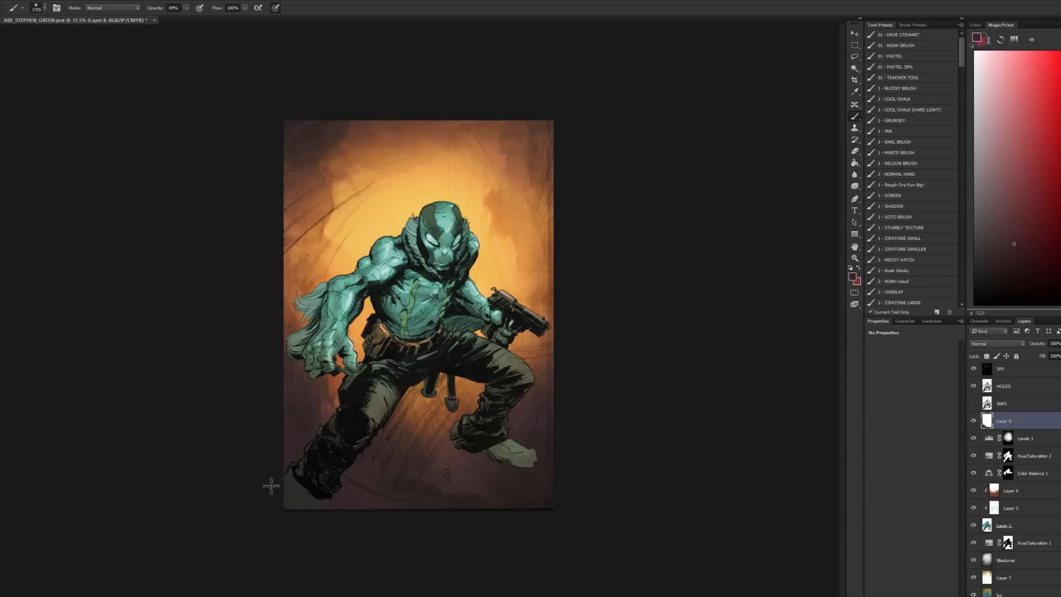
pyautogui.keyDown('alt'); pyautogui.rightClick(308, 497); pyautogui.keyUp('alt')
pyautogui.keyDown('alt'); pyautogui.rightClick(342, 471); pyautogui.keyUp('alt')
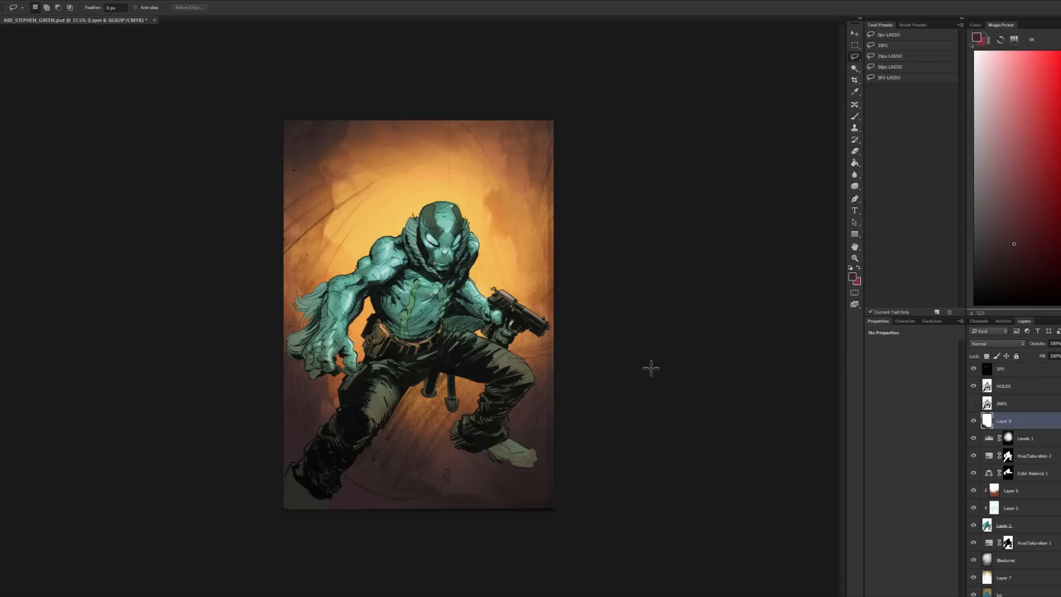
# Step: Resize the 1 - SOTO BRUSH and extend the dark shading over the lower part of the figure's left-hand leg
pyautogui.click(909, 217)
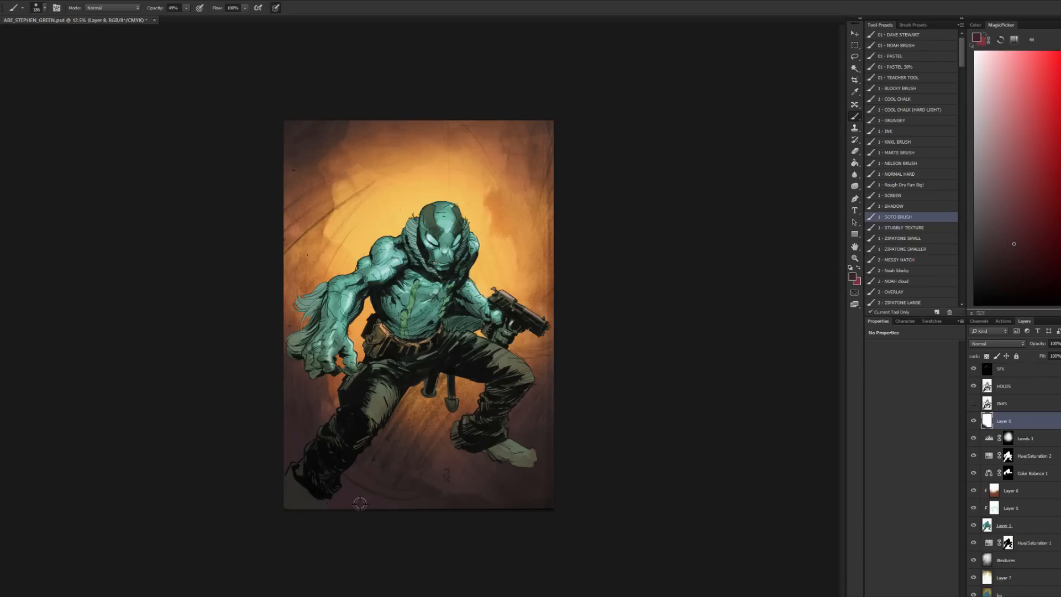
pyautogui.keyDown('alt'); pyautogui.rightClick(331, 497); pyautogui.keyUp('alt')
pyautogui.keyDown('alt'); pyautogui.rightClick(332, 462); pyautogui.keyUp('alt')
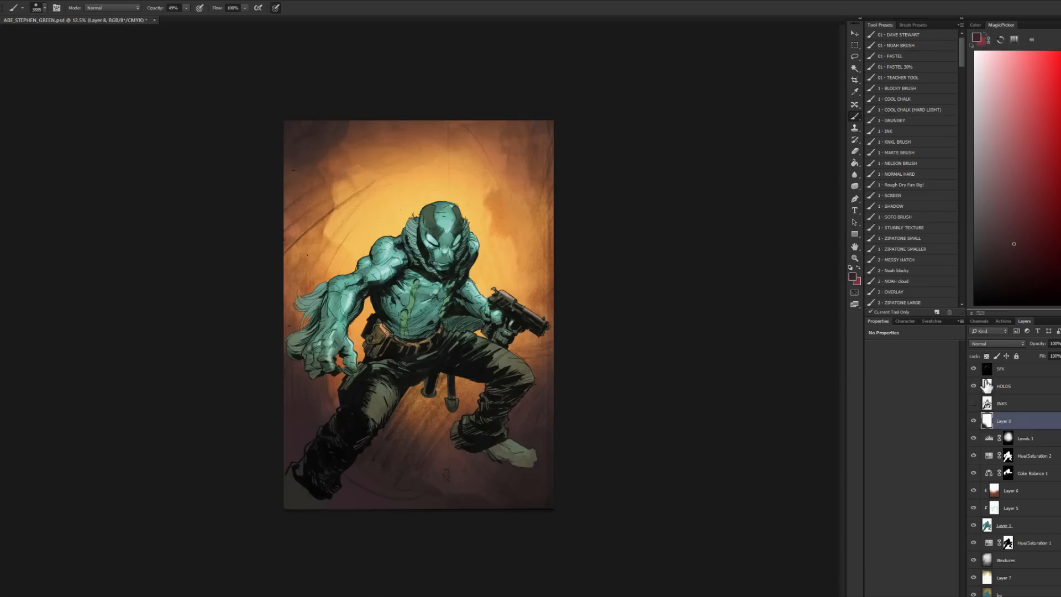
# Step: Compare the page with and without the dark foot shading on Layer 8, and lower that layer's opacity to 62%
pyautogui.click(974, 420)
pyautogui.click(974, 420)
pyautogui.click(855, 258)
pyautogui.keyDown('alt'); pyautogui.click(754, 335); pyautogui.keyUp('alt')
pyautogui.keyDown('alt'); pyautogui.click(763, 318); pyautogui.keyUp('alt')
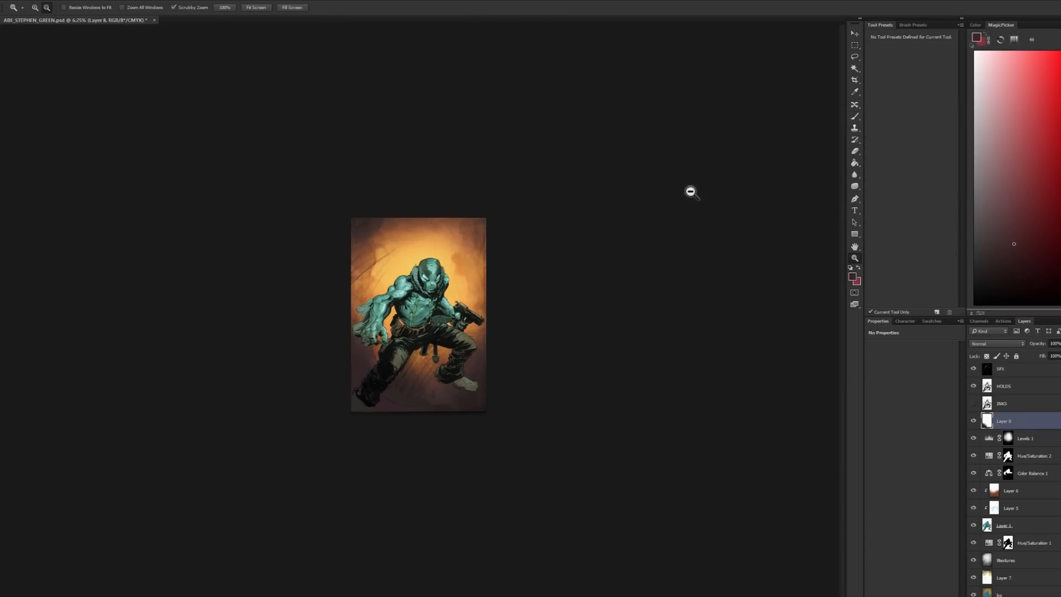
pyautogui.click(432, 313)
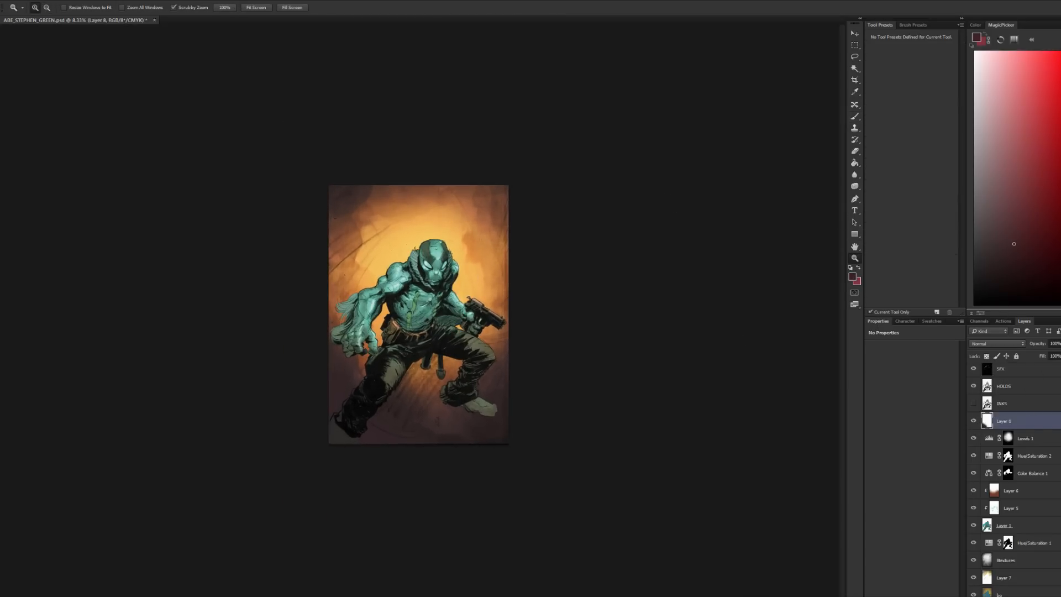
pyautogui.moveTo(1059, 354); pyautogui.dragTo(1049, 354)
pyautogui.click(535, 238)
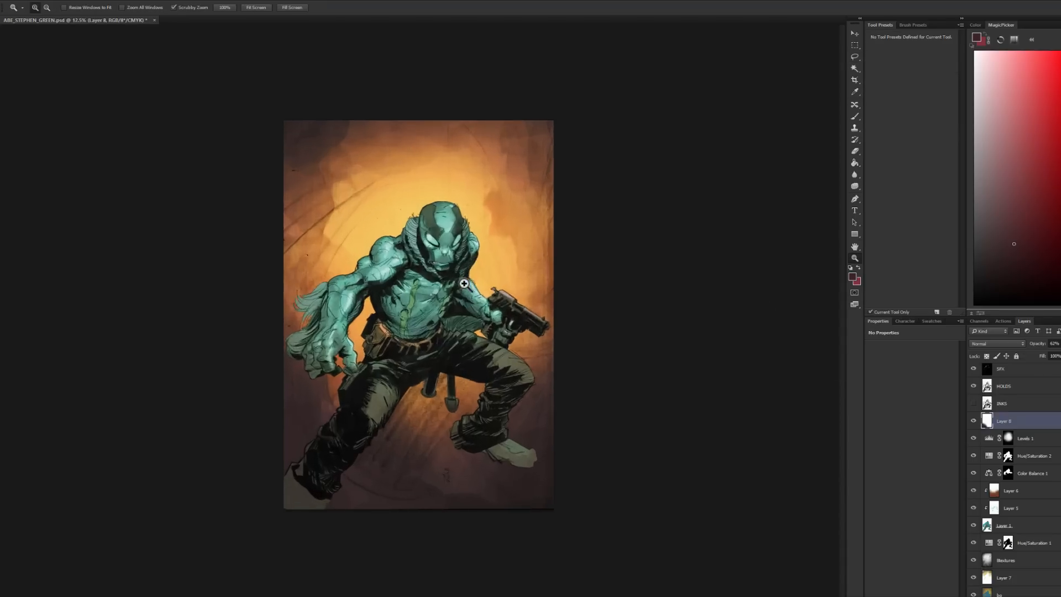
pyautogui.click(535, 237)
# Step: Show Layer 3 and Layer 4 to check the artwork's values in grayscale at reduced size
pyautogui.scroll(3, 1015, 420)
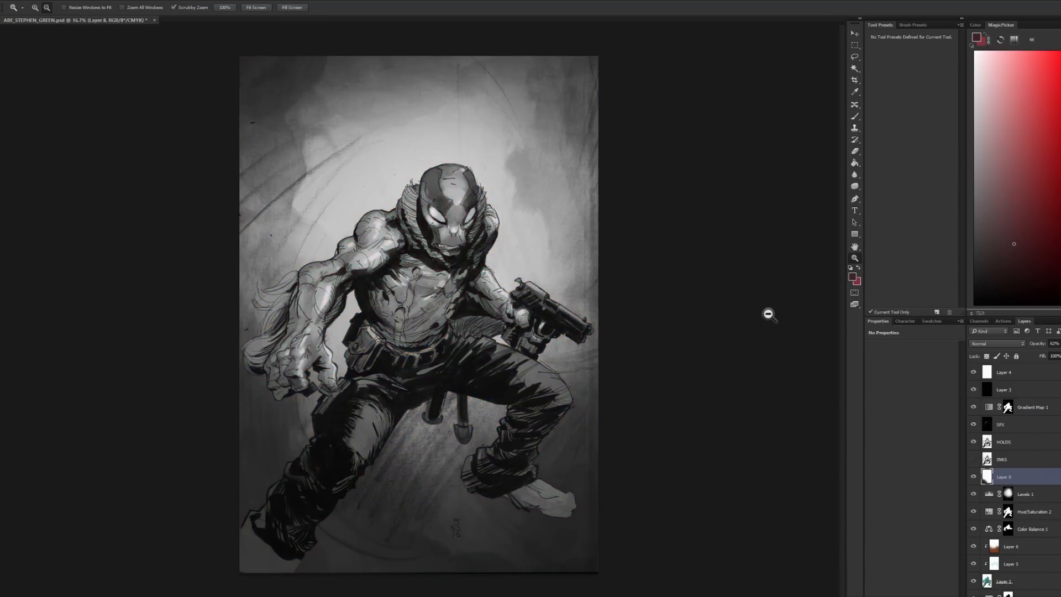
pyautogui.hotkey('ctrl', '-')
pyautogui.hotkey('ctrl', '-')
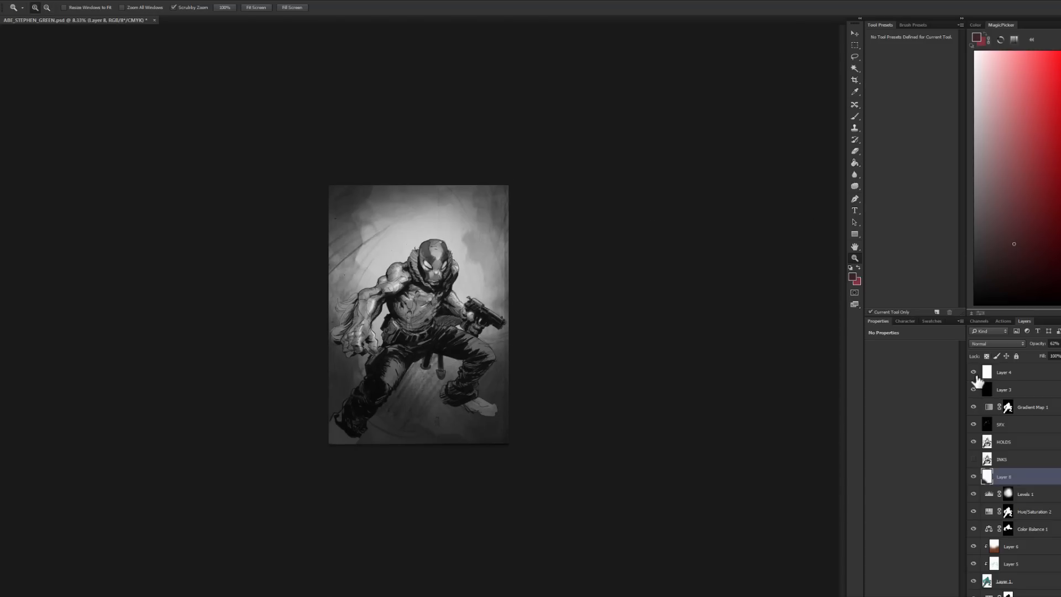
# Step: Examine the full-color page as a whole and the figure's head and torso up close
pyautogui.click(465, 298)
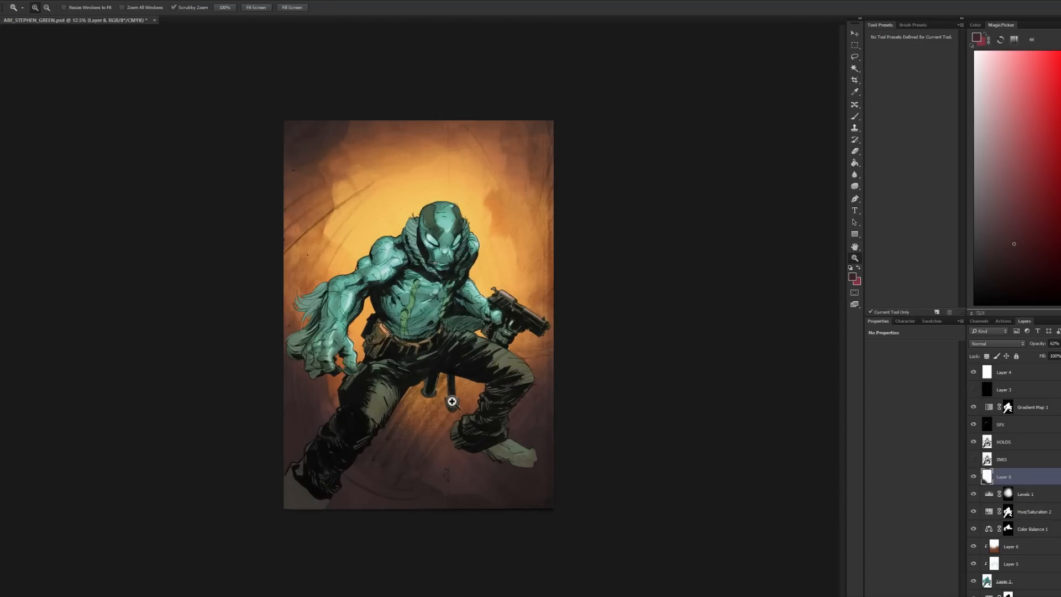
pyautogui.keyDown('alt'); pyautogui.click(475, 347); pyautogui.keyUp('alt')
pyautogui.moveTo(452, 305); pyautogui.dragTo(529, 178)
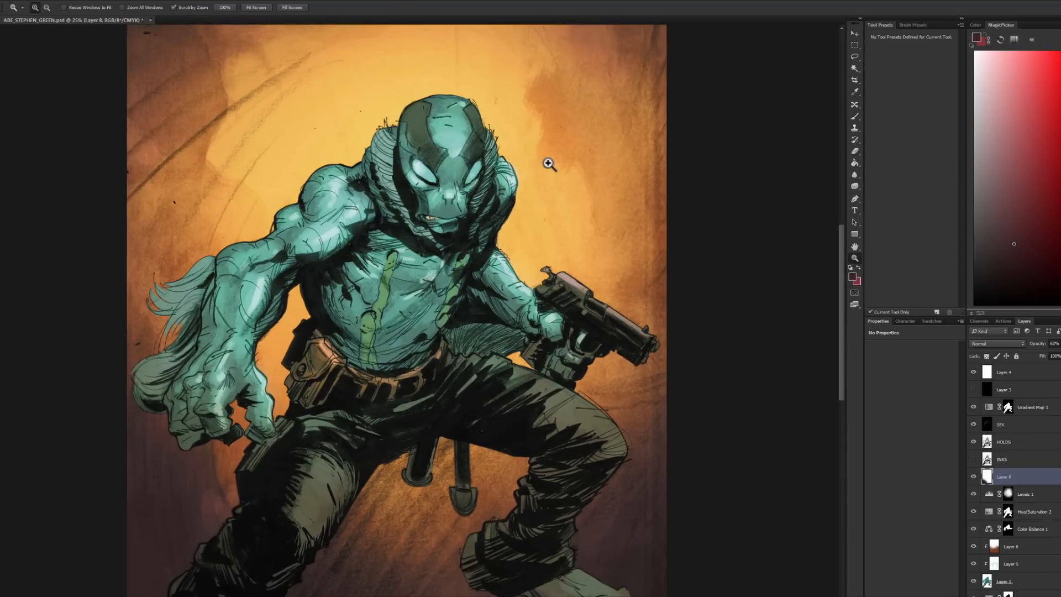
pyautogui.keyDown('alt'); pyautogui.click(536, 292); pyautogui.keyUp('alt')
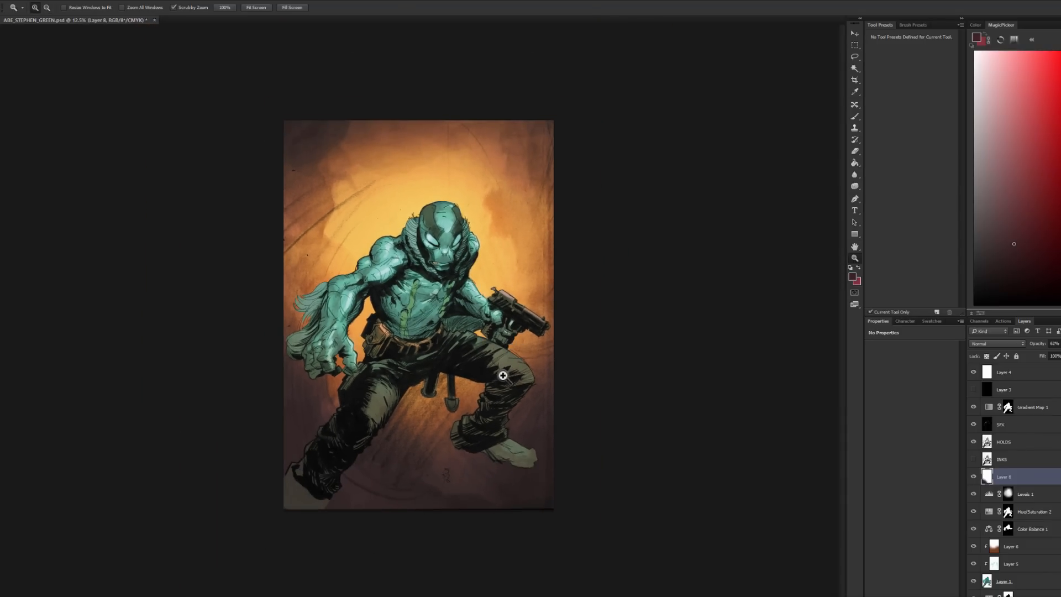
pyautogui.click(425, 318)
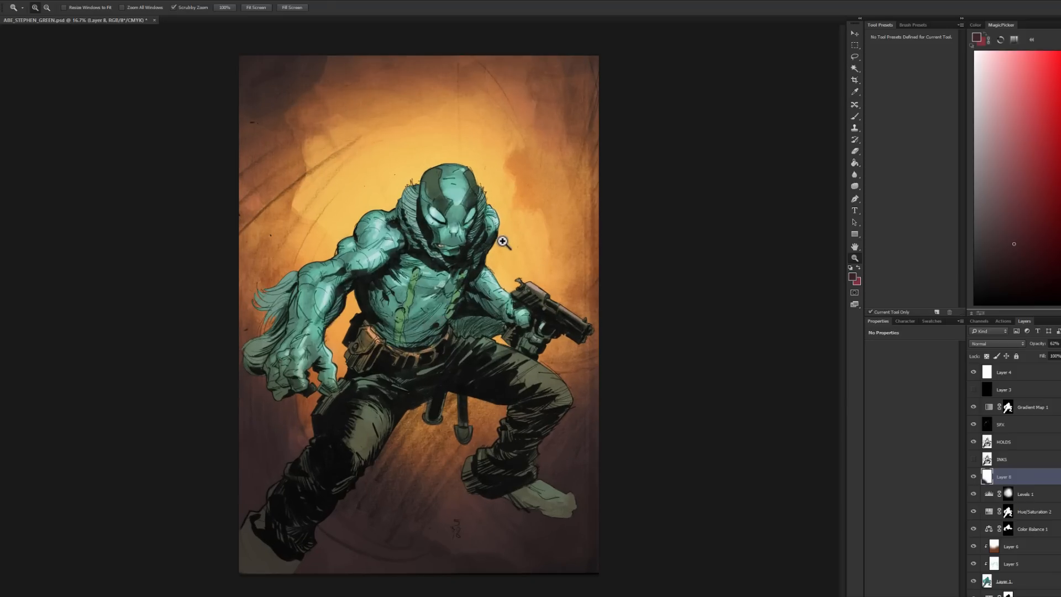
pyautogui.click(462, 221)
pyautogui.moveTo(450, 272); pyautogui.dragTo(540, 336)
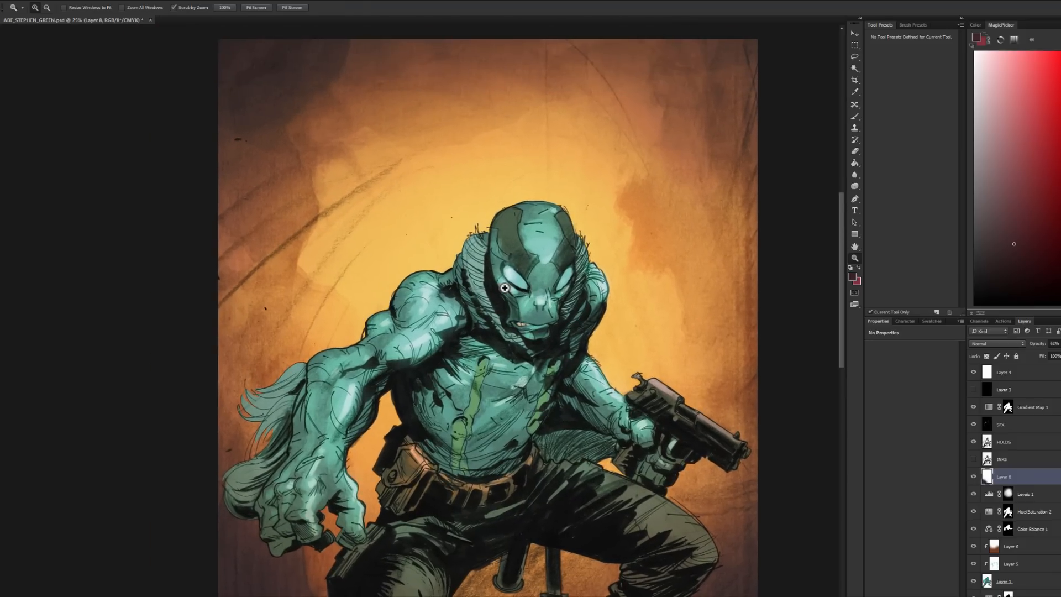
pyautogui.click(500, 290)
pyautogui.click(501, 299)
pyautogui.moveTo(560, 270); pyautogui.dragTo(521, 204)
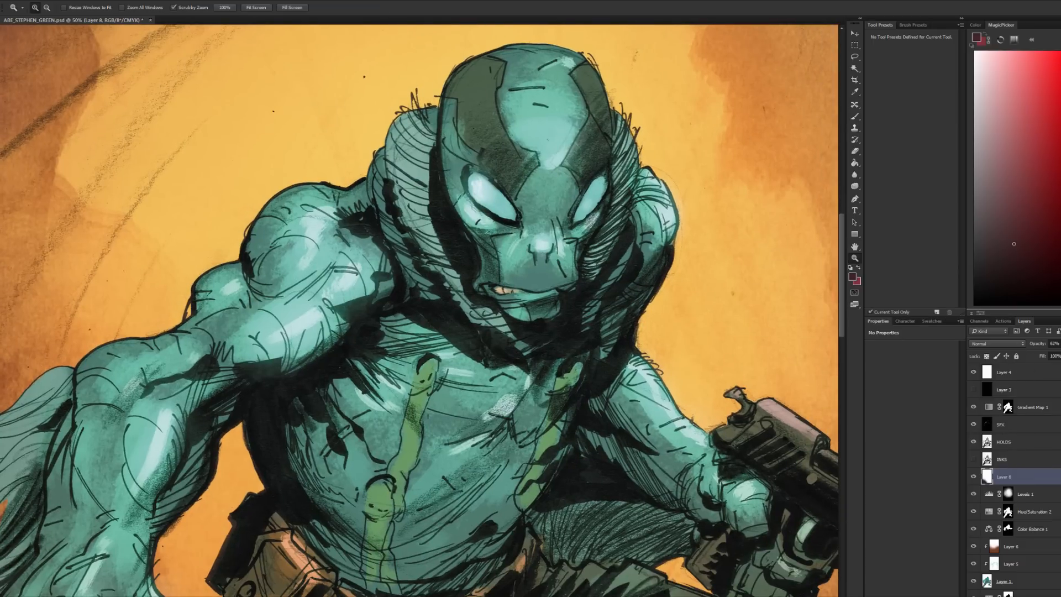
# Step: Hide the adjustment, overlay and texture layers between Layer 8 and bg, keeping Layer 1 visible and selected for painting
pyautogui.scroll(-3, 987, 476)
pyautogui.moveTo(974, 420); pyautogui.dragTo(974, 560)
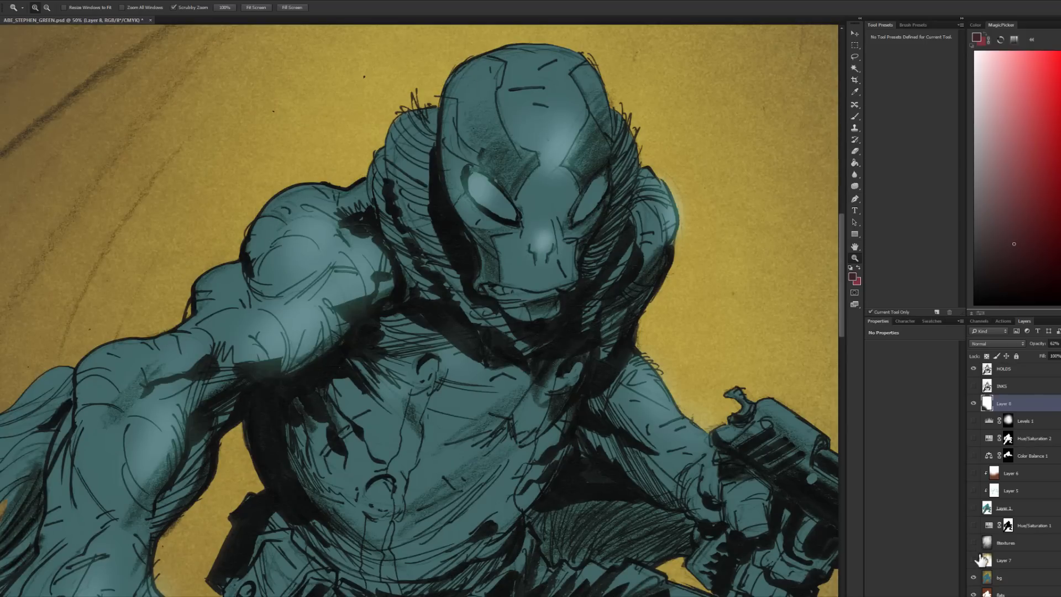
pyautogui.click(974, 508)
pyautogui.click(995, 508)
# Step: Sample the collar's teal, lighten it, and paint it over the ruffled collar around the face with the 01 - DAVE STEWART brush
pyautogui.press('b')
pyautogui.keyDown('alt'); pyautogui.click(414, 175); pyautogui.keyUp('alt')
pyautogui.moveTo(995, 76); pyautogui.dragTo(1000, 83)
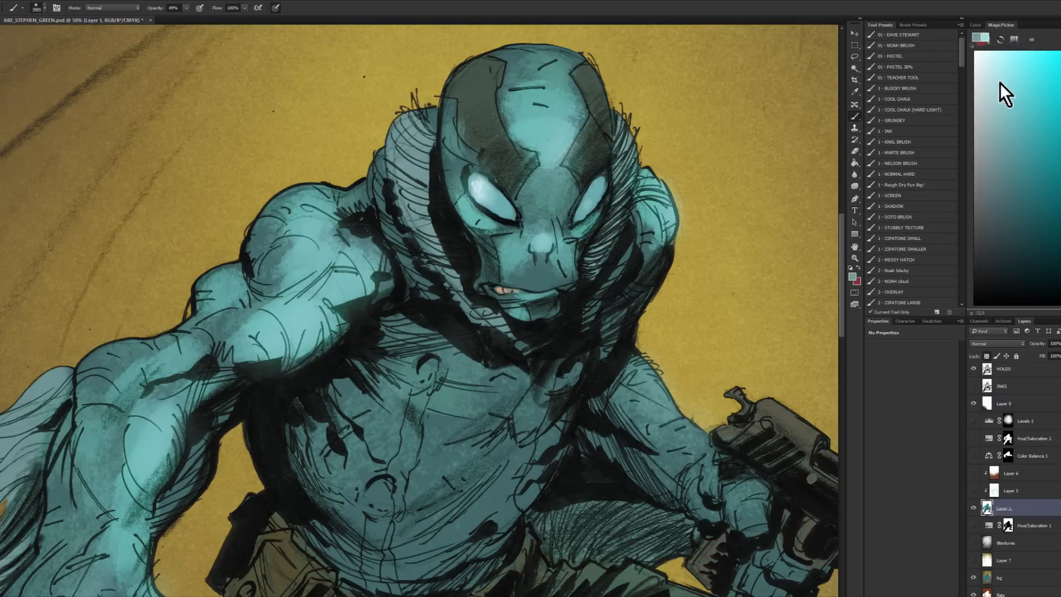
pyautogui.click(932, 36)
pyautogui.moveTo(446, 164)
pyautogui.mouseDown()
pyautogui.moveTo(415, 169)
pyautogui.moveTo(424, 128)
pyautogui.moveTo(427, 143)
pyautogui.moveTo(410, 127)
pyautogui.moveTo(438, 157)
pyautogui.moveTo(395, 150)
pyautogui.moveTo(419, 205)
pyautogui.mouseUp()
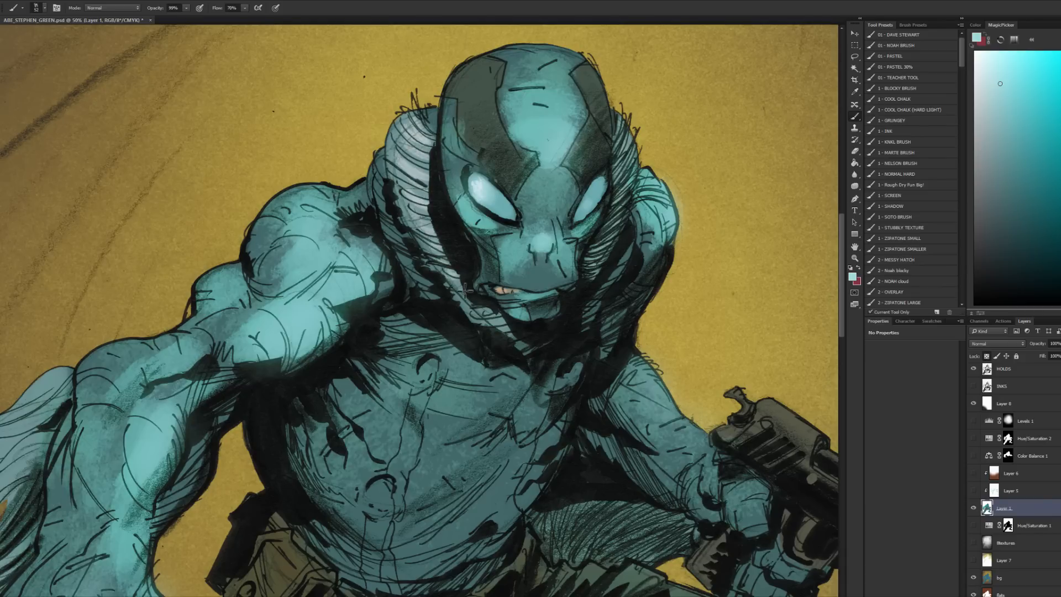
pyautogui.moveTo(613, 163)
pyautogui.mouseDown()
pyautogui.moveTo(631, 180)
pyautogui.moveTo(652, 95)
pyautogui.mouseUp()
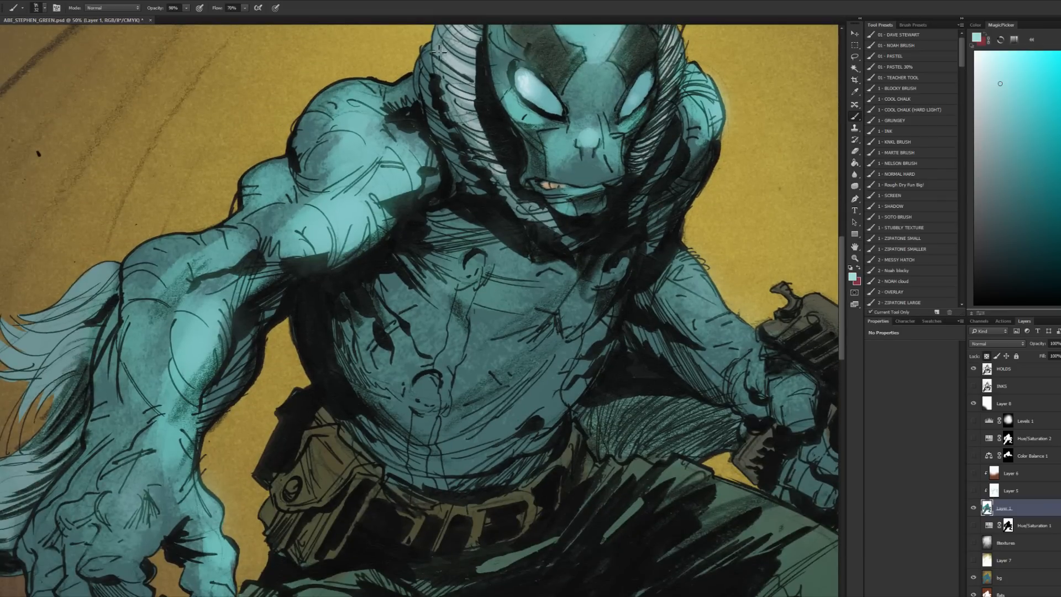
# Step: Resize the brush and paint the pale teal over the fins trailing from the figure's left-hand forearm, undoing the last stroke
pyautogui.moveTo(192, 268); pyautogui.dragTo(373, 183)
pyautogui.keyDown('alt'); pyautogui.rightClick(256, 237); pyautogui.keyUp('alt')
pyautogui.moveTo(243, 227)
pyautogui.mouseDown()
pyautogui.moveTo(302, 204)
pyautogui.moveTo(242, 252)
pyautogui.moveTo(241, 288)
pyautogui.mouseUp()
pyautogui.moveTo(216, 379); pyautogui.dragTo(188, 393)
pyautogui.moveTo(264, 345)
pyautogui.mouseDown()
pyautogui.moveTo(276, 334)
pyautogui.moveTo(230, 372)
pyautogui.moveTo(149, 405)
pyautogui.mouseUp()
pyautogui.hotkey('ctrl', 'z')
pyautogui.keyDown('alt'); pyautogui.rightClick(232, 393); pyautogui.keyUp('alt')
# Step: Brighten the ruffled collar on both sides of the face with strokes of a paler teal
pyautogui.click(855, 258)
pyautogui.keyDown('alt'); pyautogui.click(755, 302); pyautogui.keyUp('alt')
pyautogui.keyDown('alt'); pyautogui.click(755, 303); pyautogui.keyUp('alt')
pyautogui.moveTo(438, 215)
pyautogui.mouseDown()
pyautogui.moveTo(435, 186)
pyautogui.moveTo(426, 190)
pyautogui.moveTo(437, 157)
pyautogui.moveTo(372, 201)
pyautogui.mouseUp()
pyautogui.press('b')
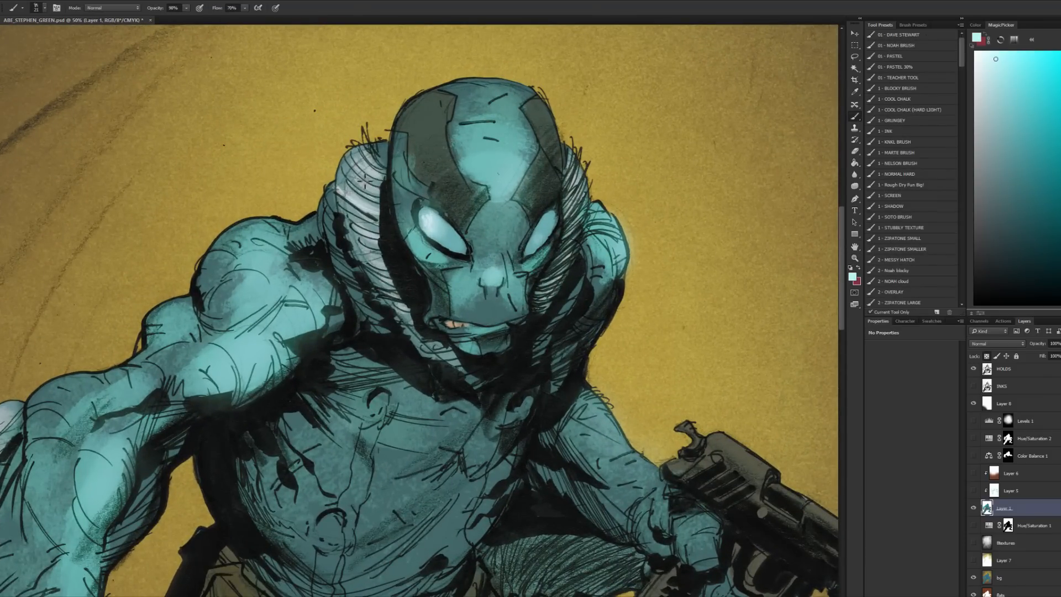
pyautogui.moveTo(386, 163)
pyautogui.mouseDown()
pyautogui.moveTo(381, 228)
pyautogui.moveTo(369, 222)
pyautogui.moveTo(381, 293)
pyautogui.moveTo(418, 321)
pyautogui.mouseUp()
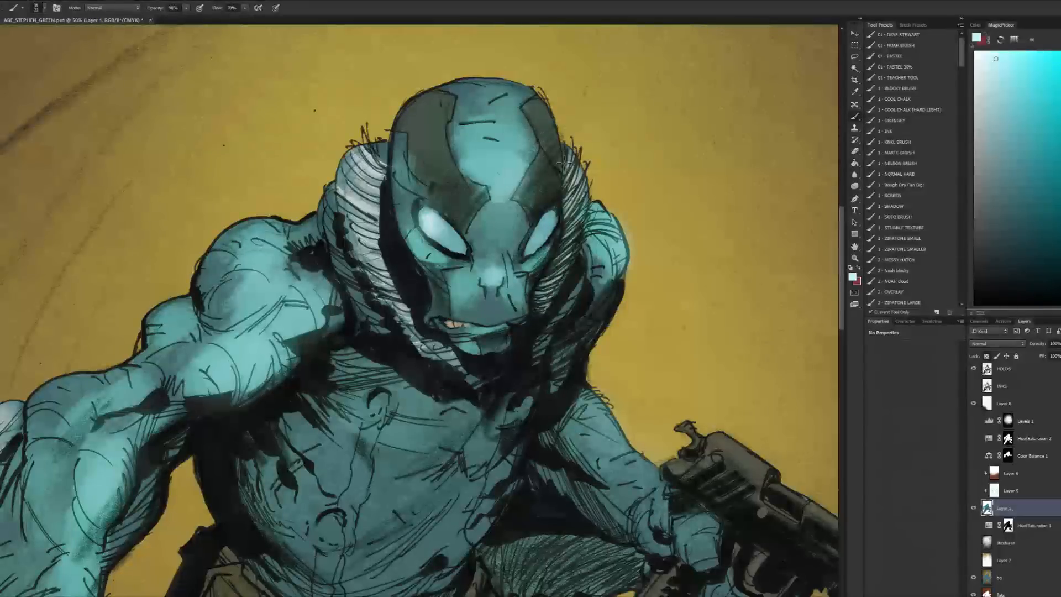
pyautogui.moveTo(586, 178); pyautogui.dragTo(534, 308)
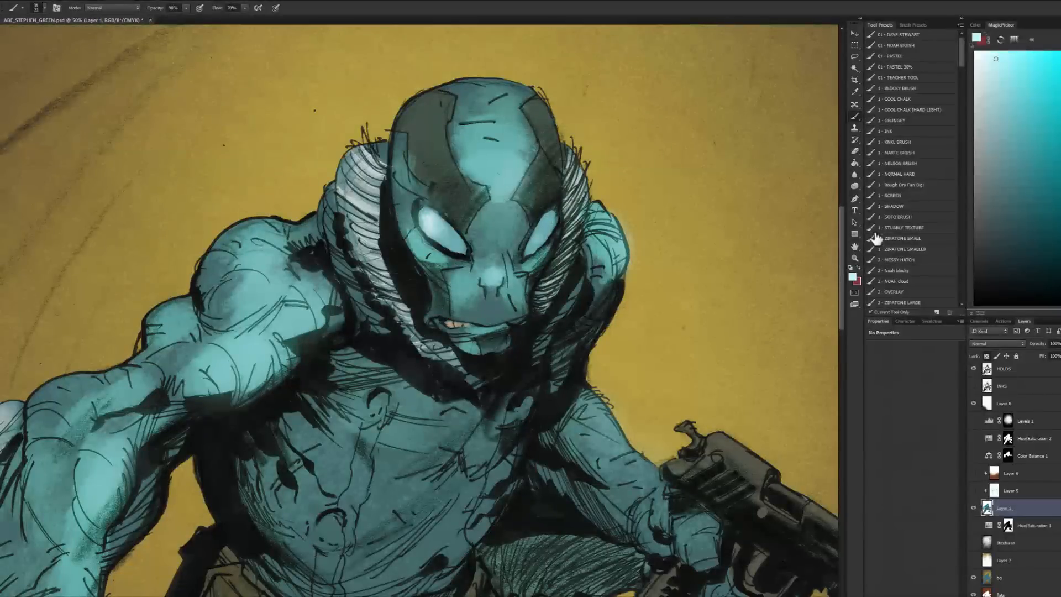
pyautogui.moveTo(667, 355); pyautogui.dragTo(655, 163)
pyautogui.moveTo(517, 359)
pyautogui.keyDown('alt'); pyautogui.mouseDown()
pyautogui.moveTo(565, 362)
pyautogui.moveTo(523, 356)
pyautogui.moveTo(535, 362)
pyautogui.mouseUp(); pyautogui.keyUp('alt')
pyautogui.hotkey('ctrl', 'alt', 'z')
pyautogui.hotkey('ctrl', 'alt', 'z')
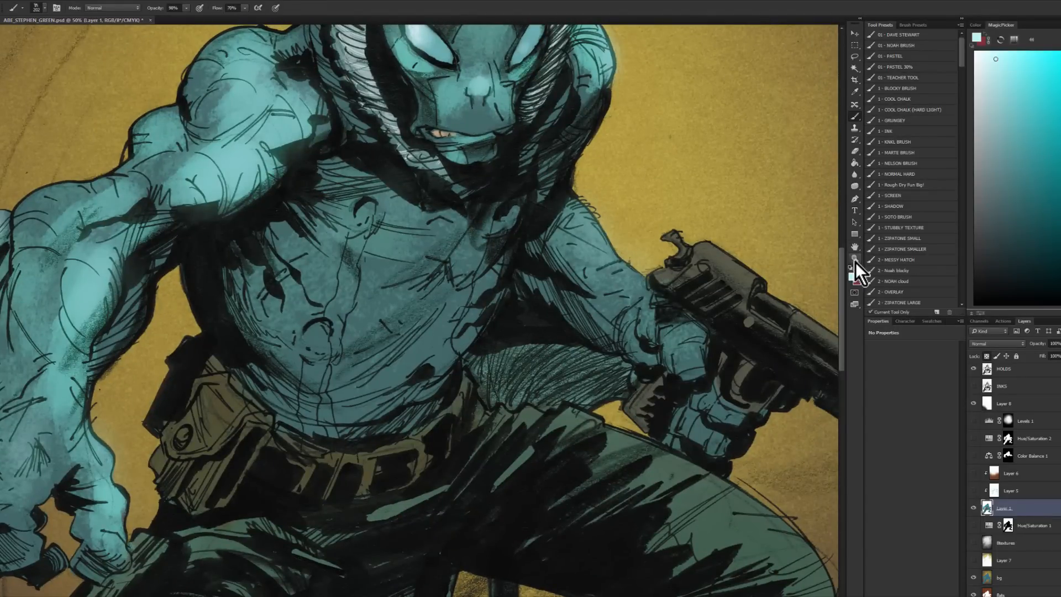
# Step: Show the hidden adjustment, overlay and texture layers again to bring back the orange-lit palette over the whole page
pyautogui.click(854, 259)
pyautogui.keyDown('alt'); pyautogui.click(759, 322); pyautogui.keyUp('alt')
pyautogui.keyDown('alt'); pyautogui.click(767, 313); pyautogui.keyUp('alt')
pyautogui.keyDown('alt'); pyautogui.click(774, 303); pyautogui.keyUp('alt')
pyautogui.keyDown('alt'); pyautogui.click(776, 303); pyautogui.keyUp('alt')
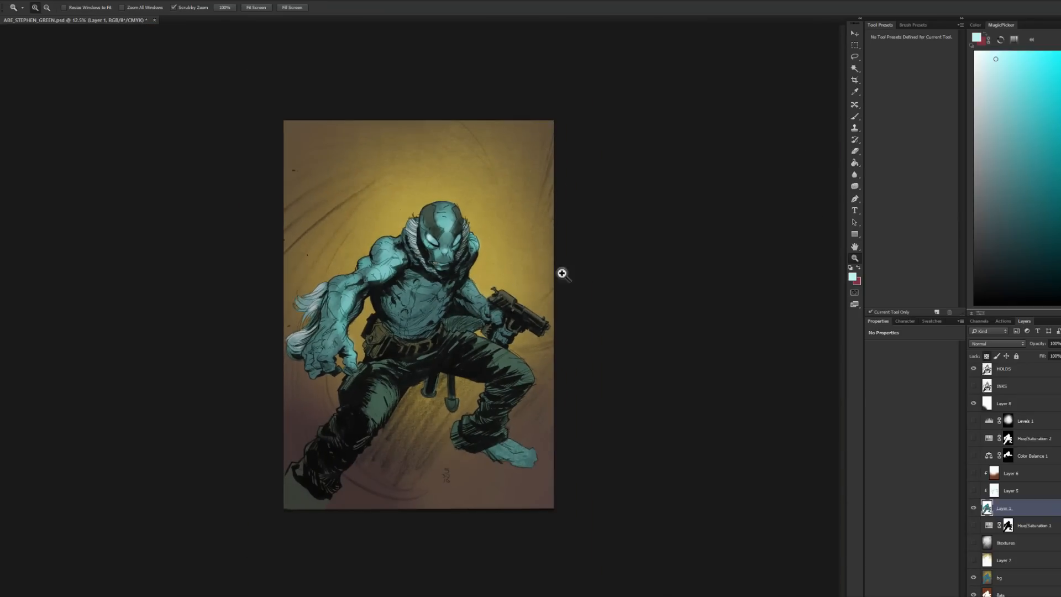
pyautogui.click(459, 267)
pyautogui.moveTo(976, 490); pyautogui.dragTo(989, 401)
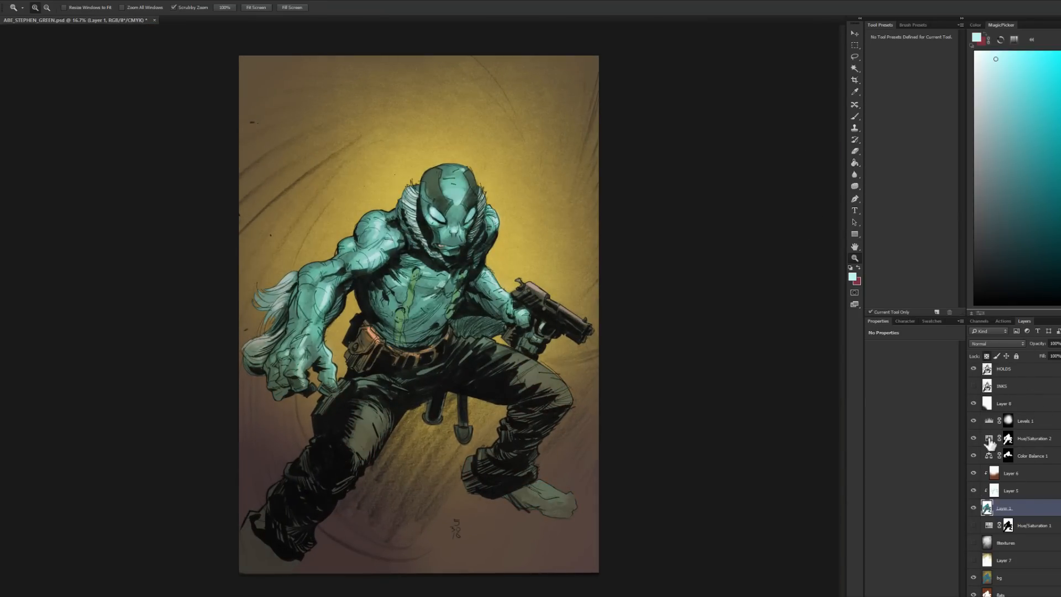
pyautogui.moveTo(974, 531); pyautogui.dragTo(975, 590)
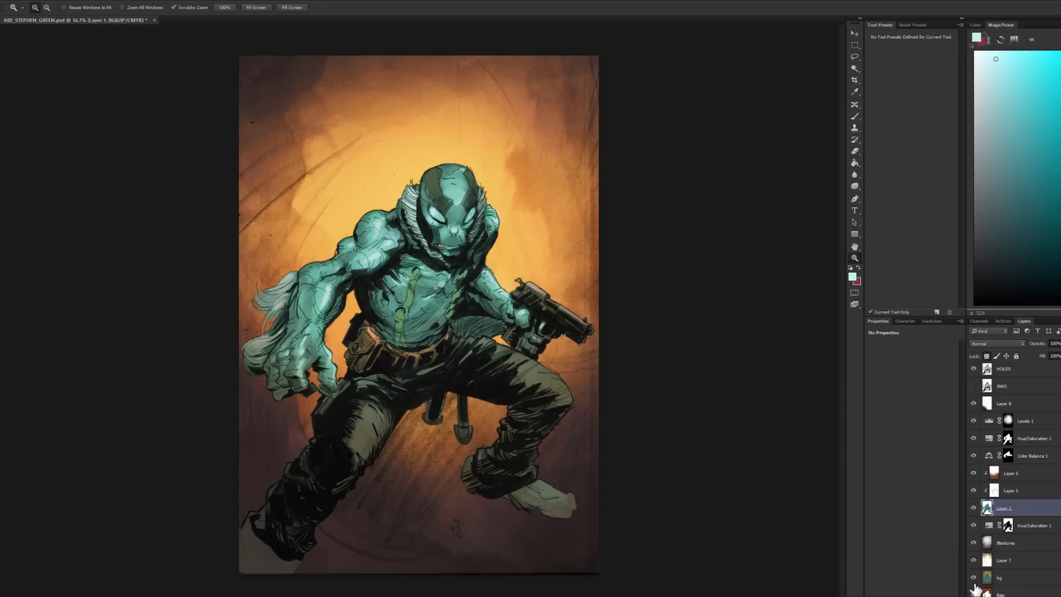
# Step: Examine the whole page with the brightened collar and fins at several reduced magnifications
pyautogui.keyDown('alt'); pyautogui.click(761, 327); pyautogui.keyUp('alt')
pyautogui.keyDown('alt'); pyautogui.click(781, 308); pyautogui.keyUp('alt')
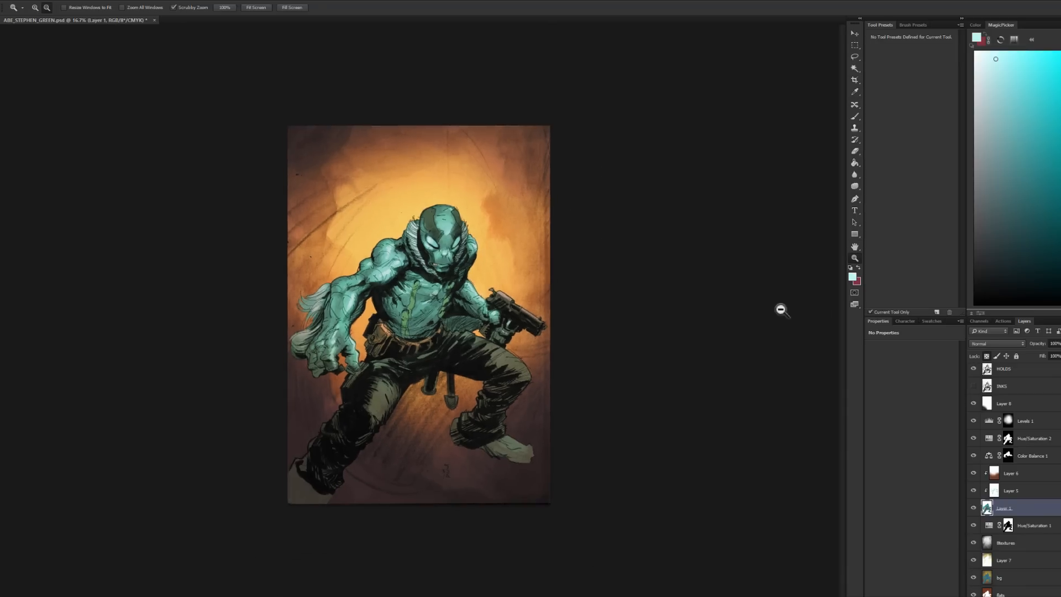
pyautogui.click(479, 287)
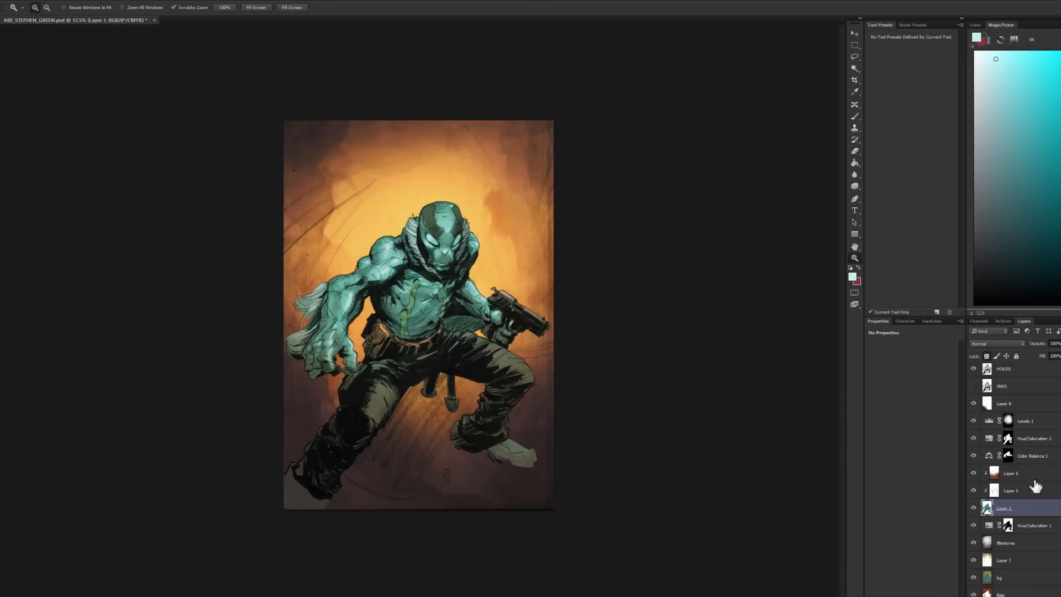
pyautogui.scroll(2, 1014, 476)
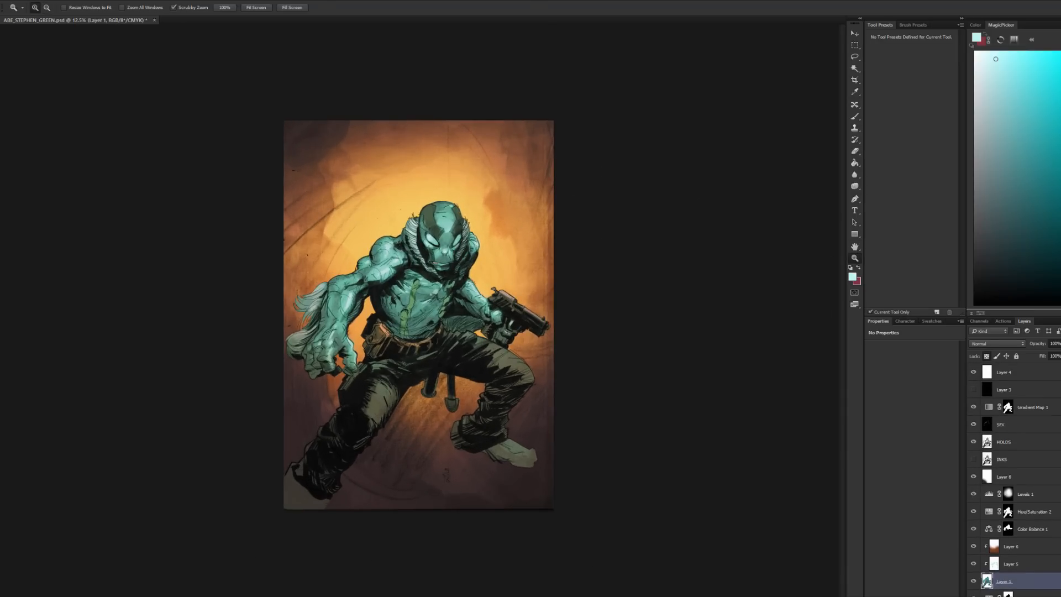
pyautogui.click(1023, 443)
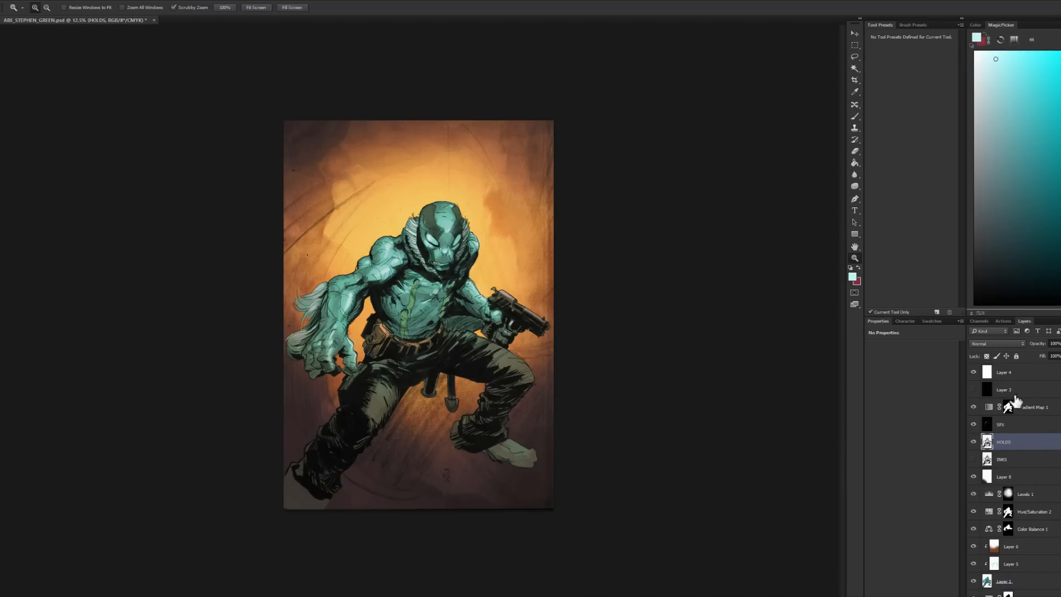
pyautogui.click(495, 272)
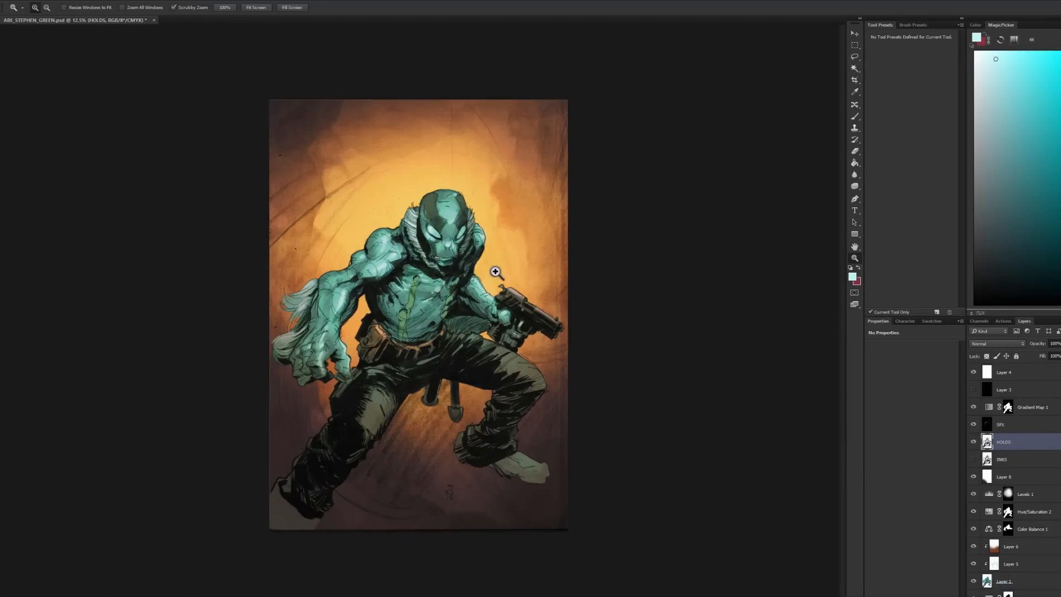
pyautogui.click(496, 271)
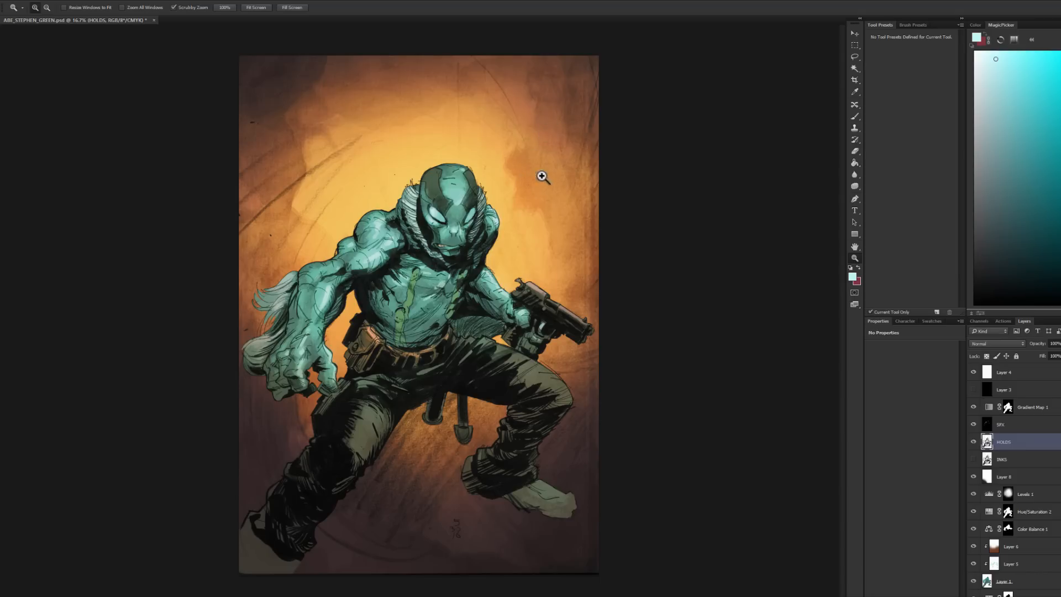
pyautogui.keyDown('alt'); pyautogui.click(778, 308); pyautogui.keyUp('alt')
pyautogui.keyDown('alt'); pyautogui.click(784, 298); pyautogui.keyUp('alt')
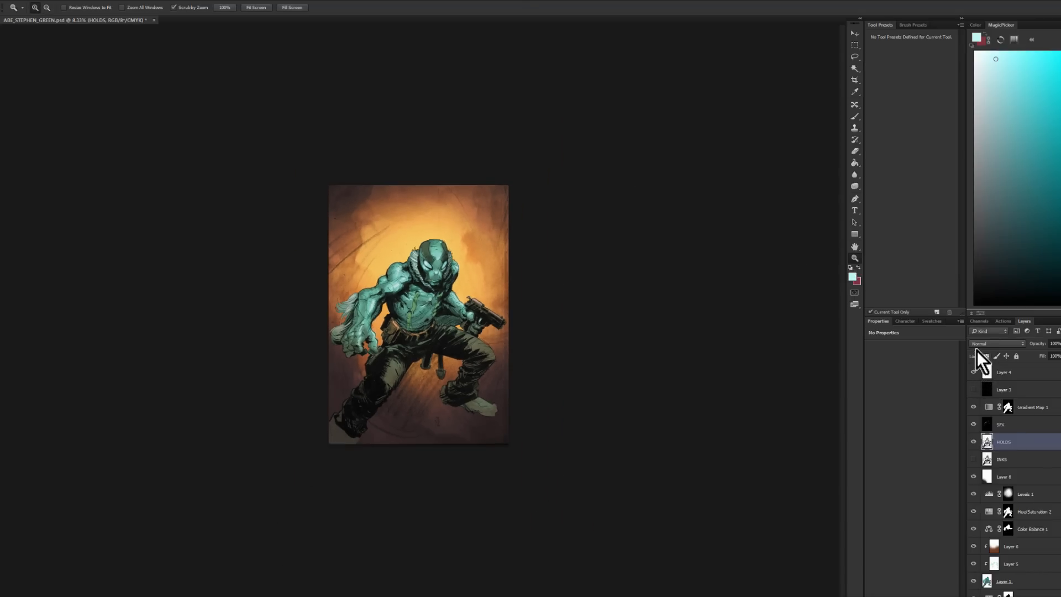
pyautogui.click(537, 264)
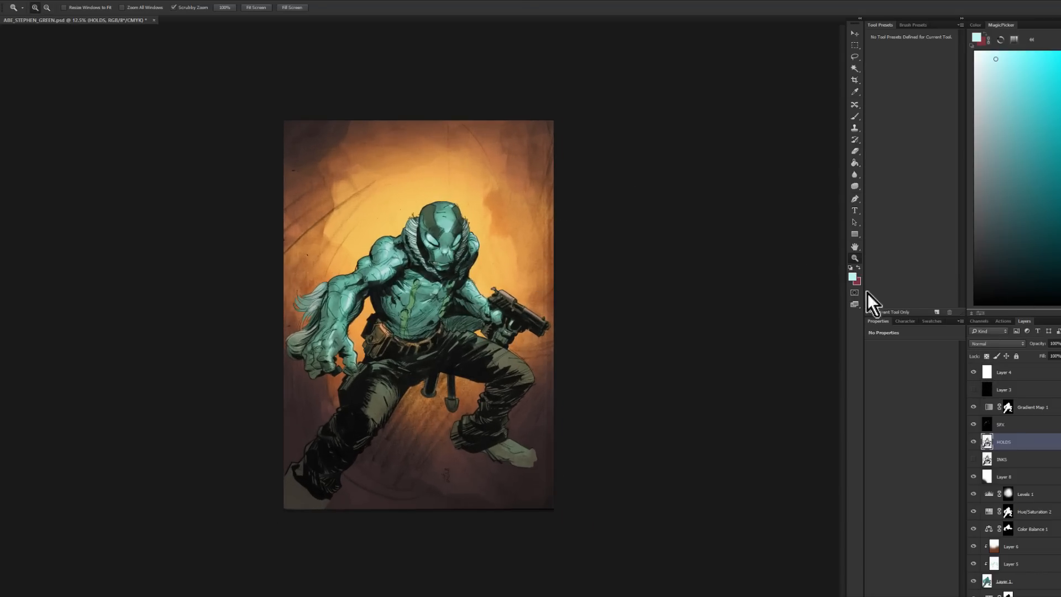
# Step: Compare the page with and without Layer 8, and move Gradient Map 1 directly below the HOLDS layer
pyautogui.click(986, 479)
pyautogui.click(974, 478)
pyautogui.click(974, 477)
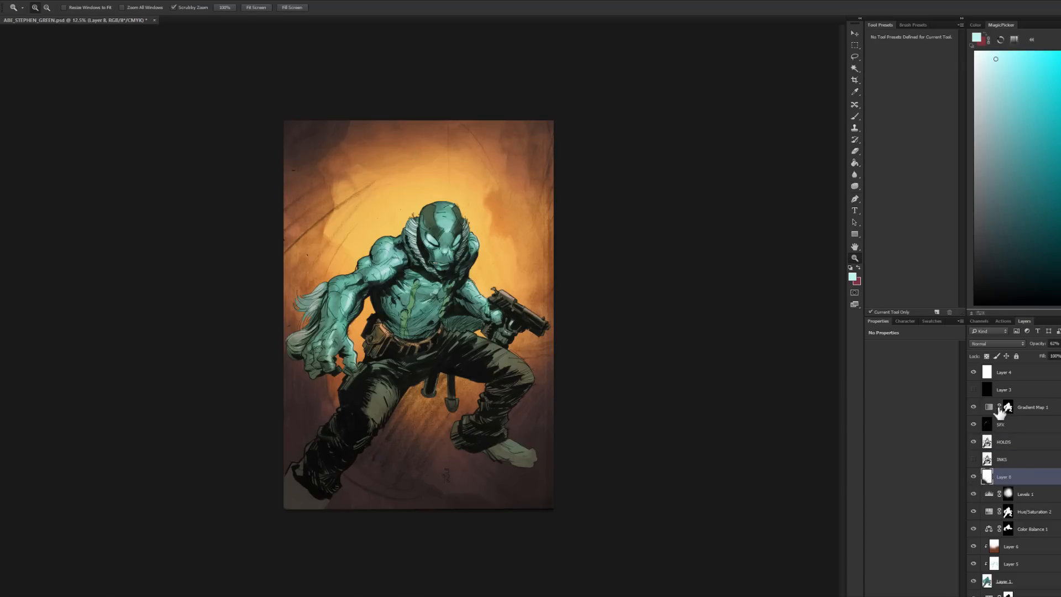
pyautogui.moveTo(1011, 409); pyautogui.dragTo(1024, 447)
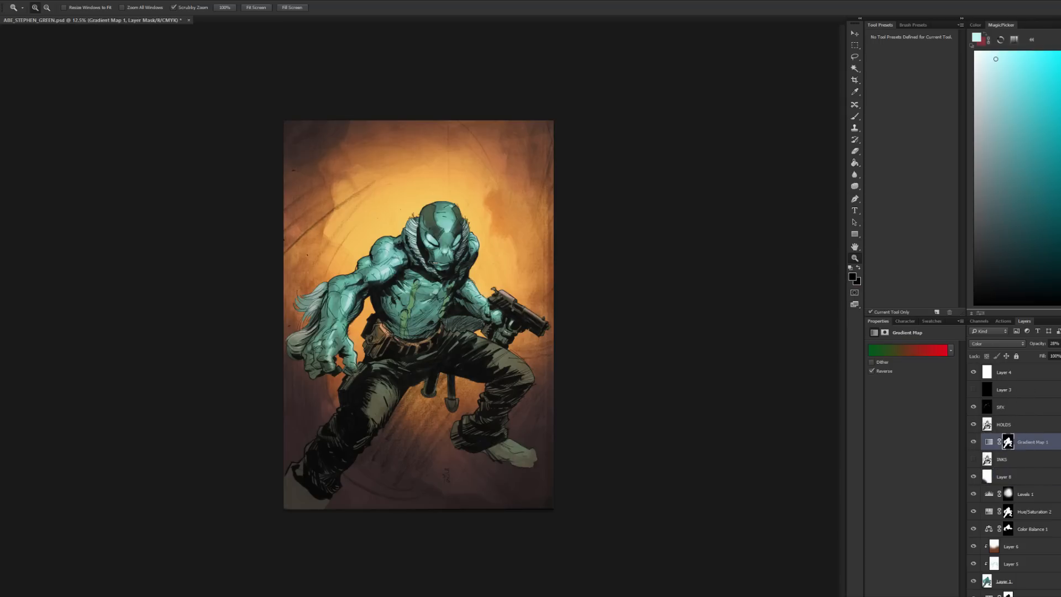
# Step: On a new layer above Gradient Map 1, paint sampled dark purple over the page's lower-left foot with the 1 - SOTO BRUSH
pyautogui.hotkey('ctrl', 'shift', 'alt', 'n')
pyautogui.press('b')
pyautogui.keyDown('alt'); pyautogui.click(348, 489); pyautogui.keyUp('alt')
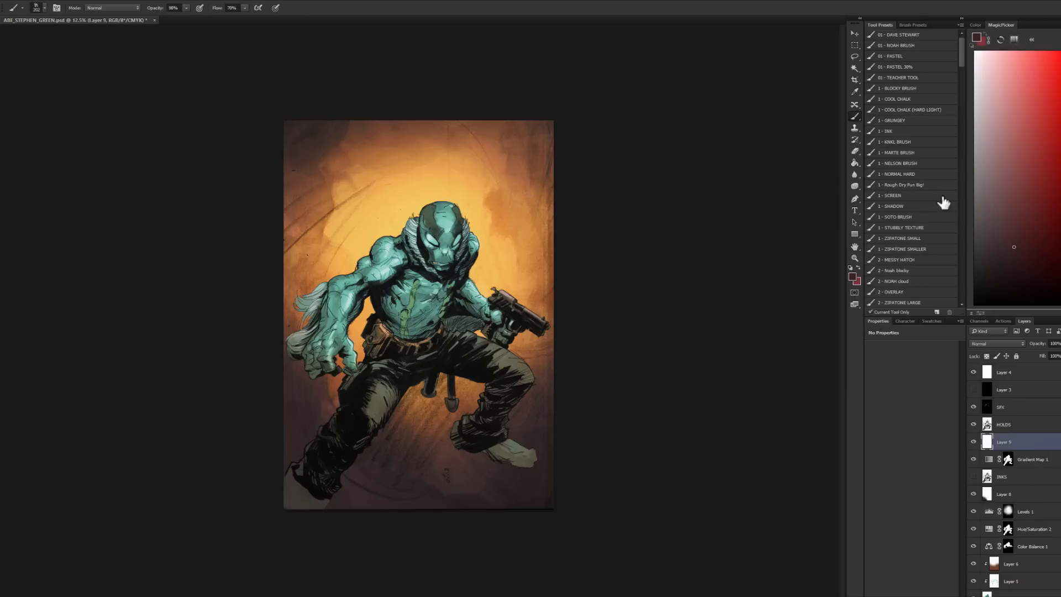
pyautogui.click(931, 218)
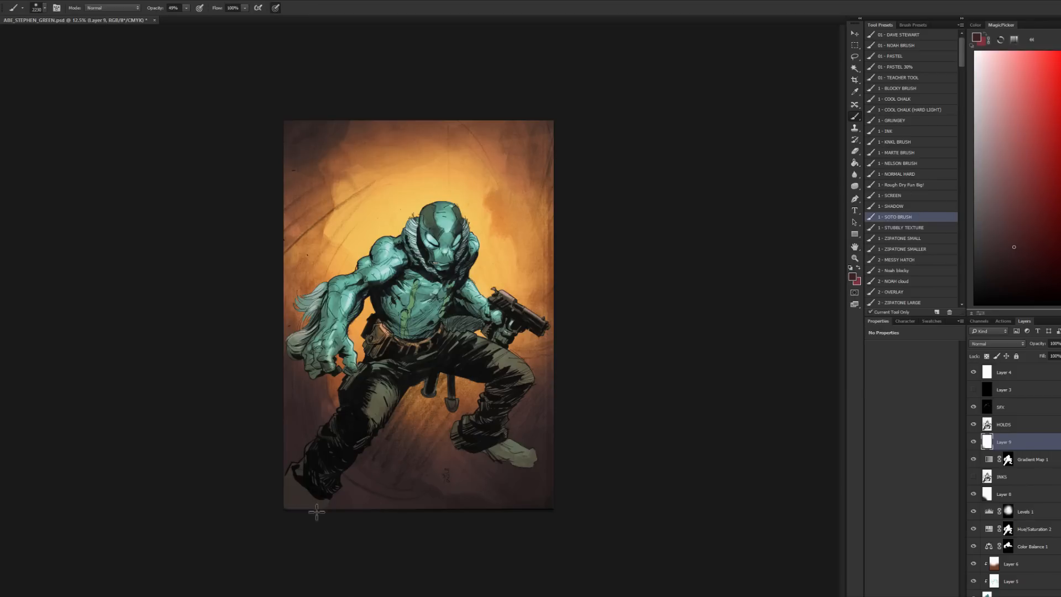
# Step: Check how the darkened lower-left foot reads against the whole page at thumbnail size and slightly enlarged
pyautogui.click(855, 258)
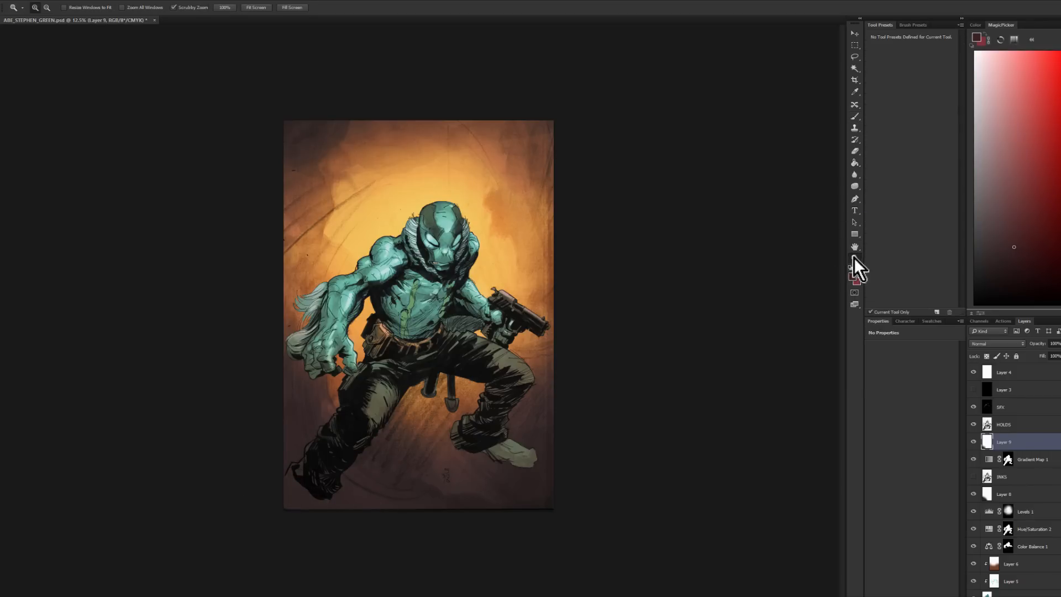
pyautogui.keyDown('alt'); pyautogui.click(778, 286); pyautogui.keyUp('alt')
pyautogui.keyDown('alt'); pyautogui.click(779, 287); pyautogui.keyUp('alt')
pyautogui.press('l')
pyautogui.press('z')
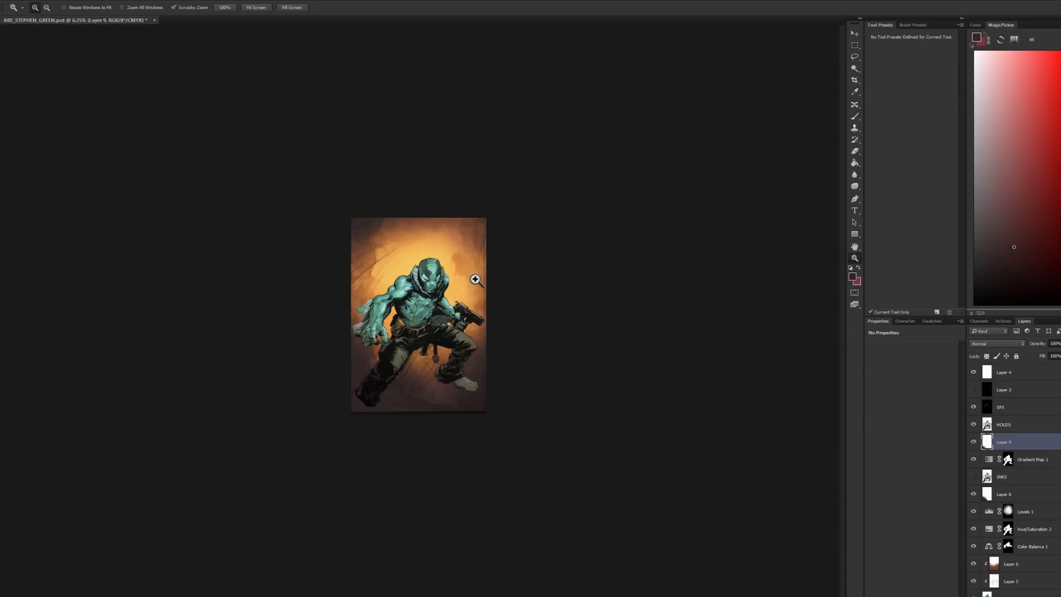
pyautogui.click(473, 323)
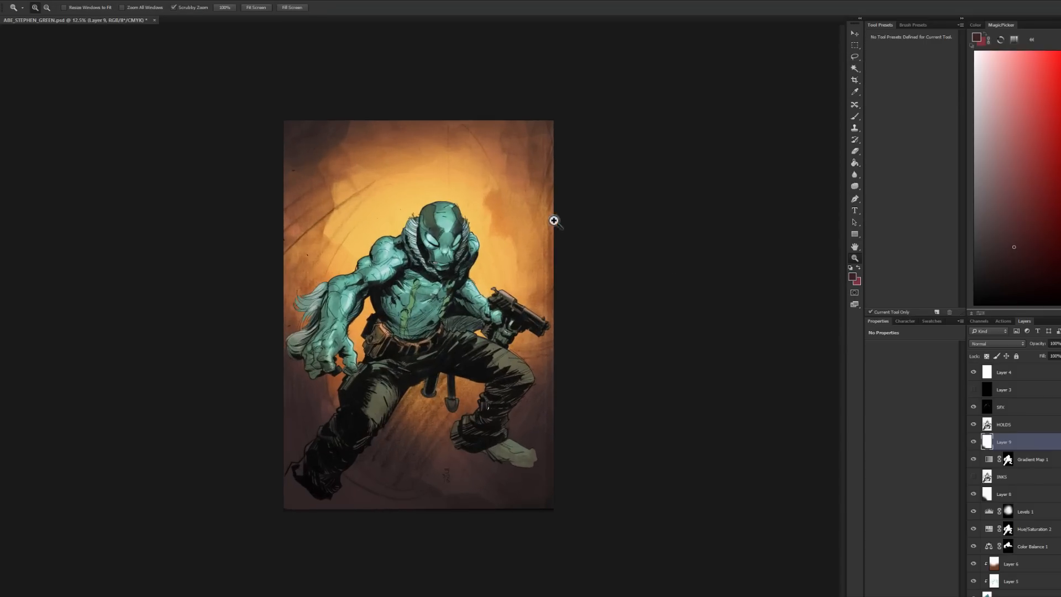
pyautogui.click(492, 340)
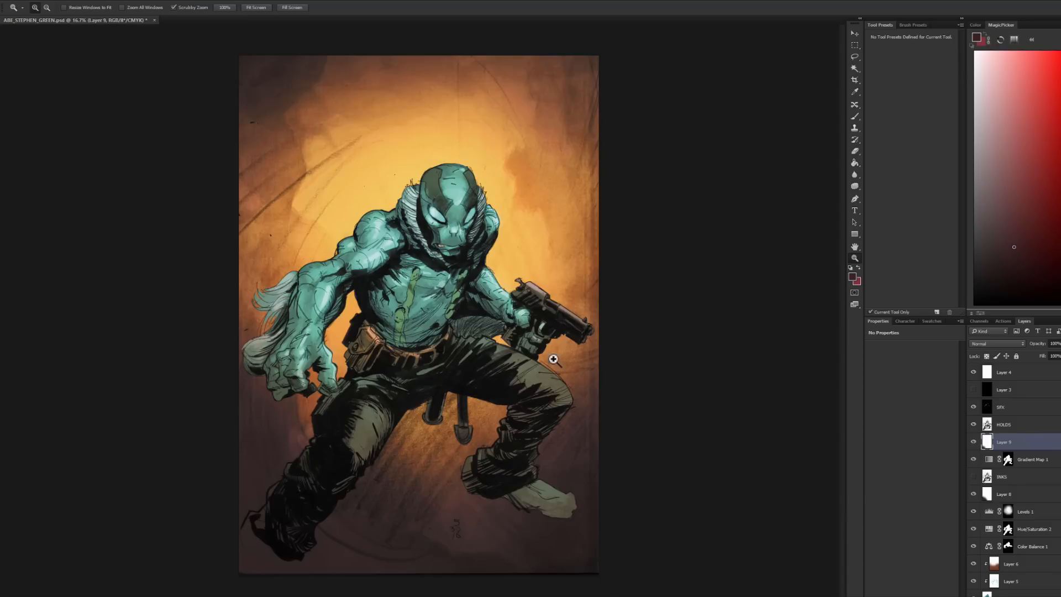